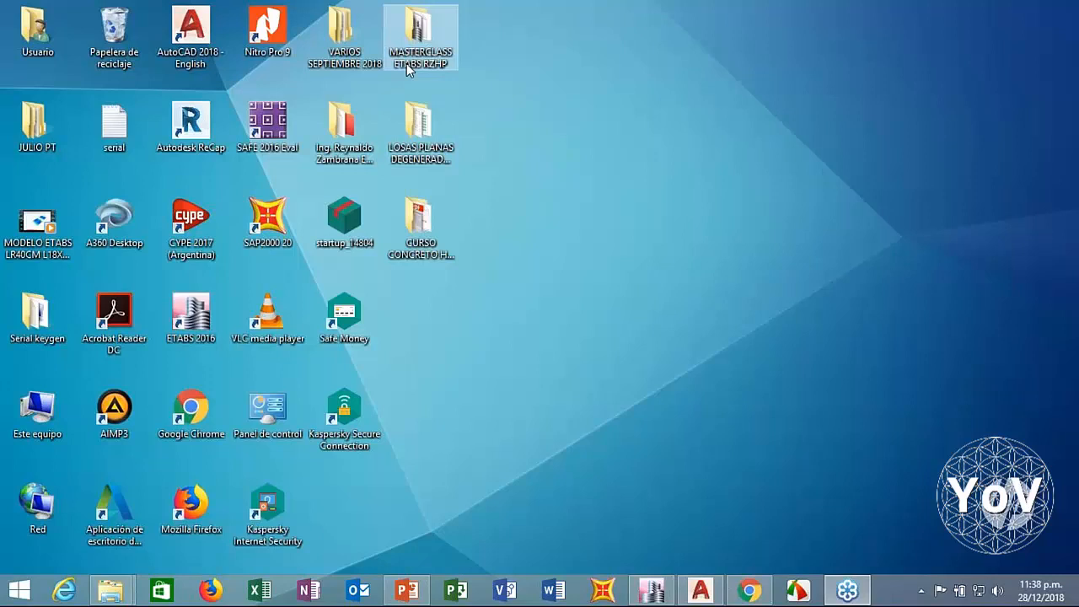
# Step: View the contents of the MASTERCLASS ETABS RZHP folder on the desktop
pyautogui.moveTo(396, 390); pyautogui.dragTo(222, 110)
pyautogui.press('Delete')
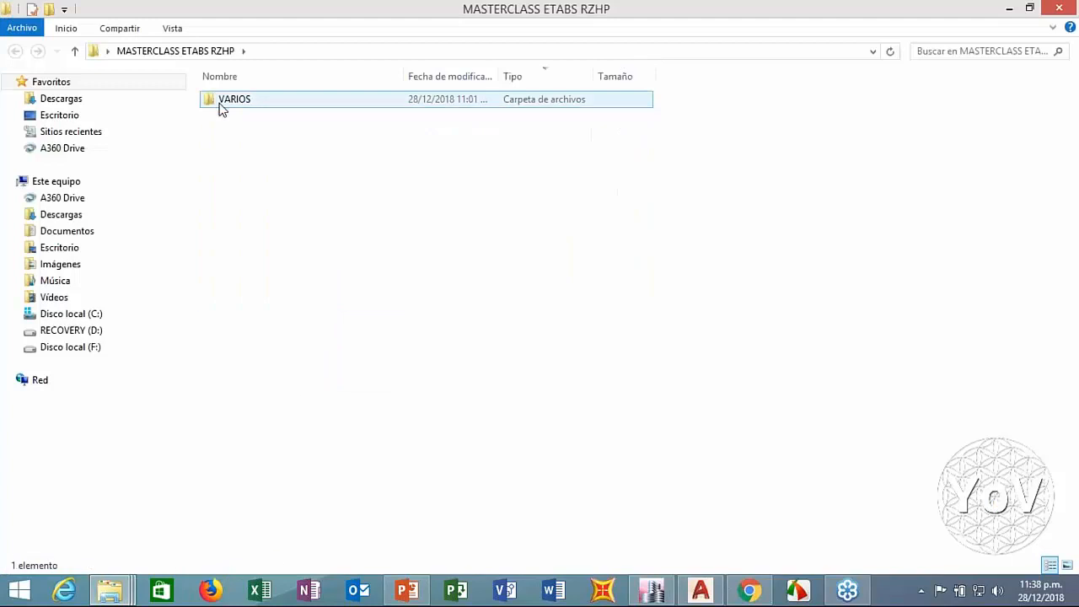
pyautogui.click(1009, 8)
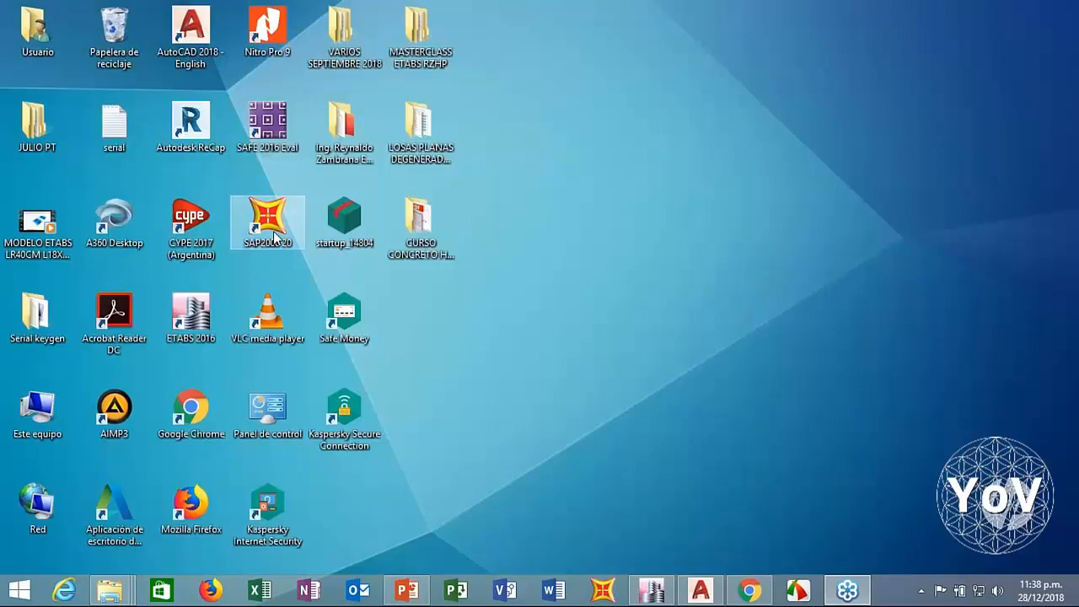
# Step: Open the SAP2000 20 installation folder through its desktop shortcut's file location and copy the SAPDXF drawing file
pyautogui.click(272, 237)
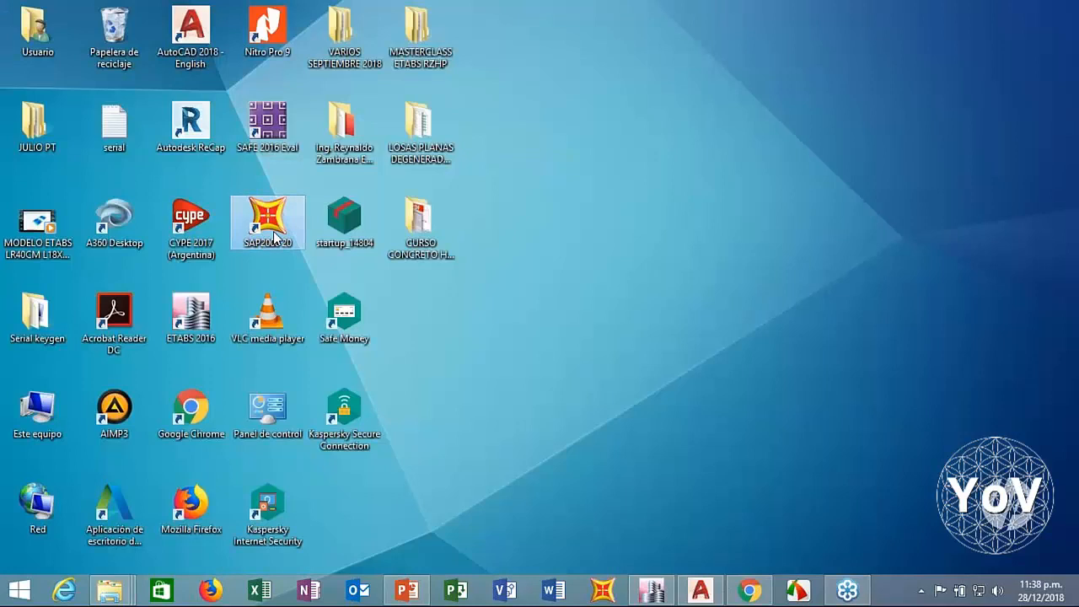
pyautogui.rightClick(274, 239)
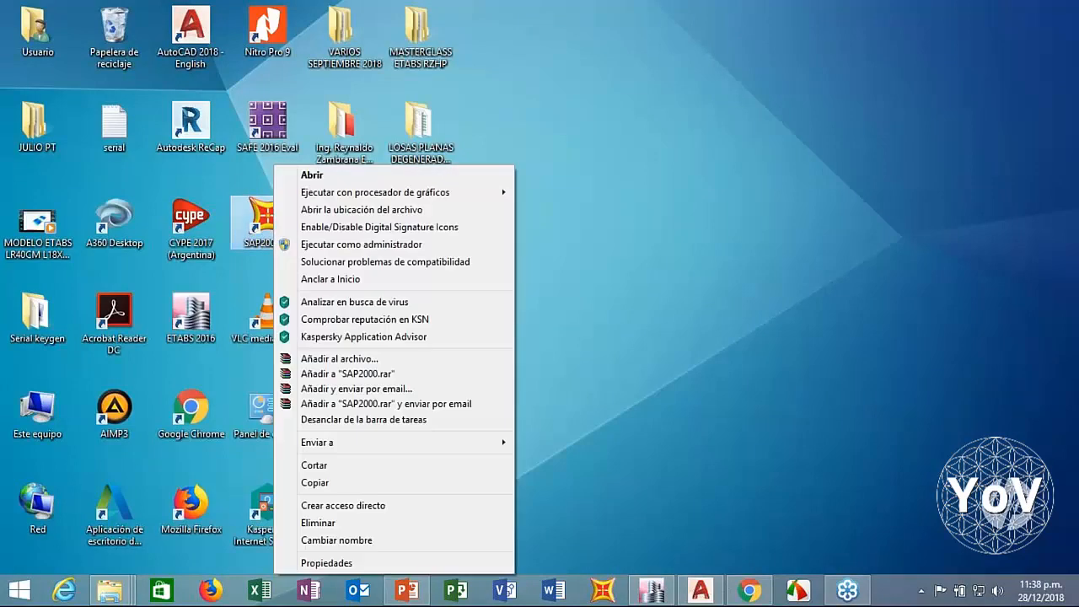
pyautogui.click(353, 210)
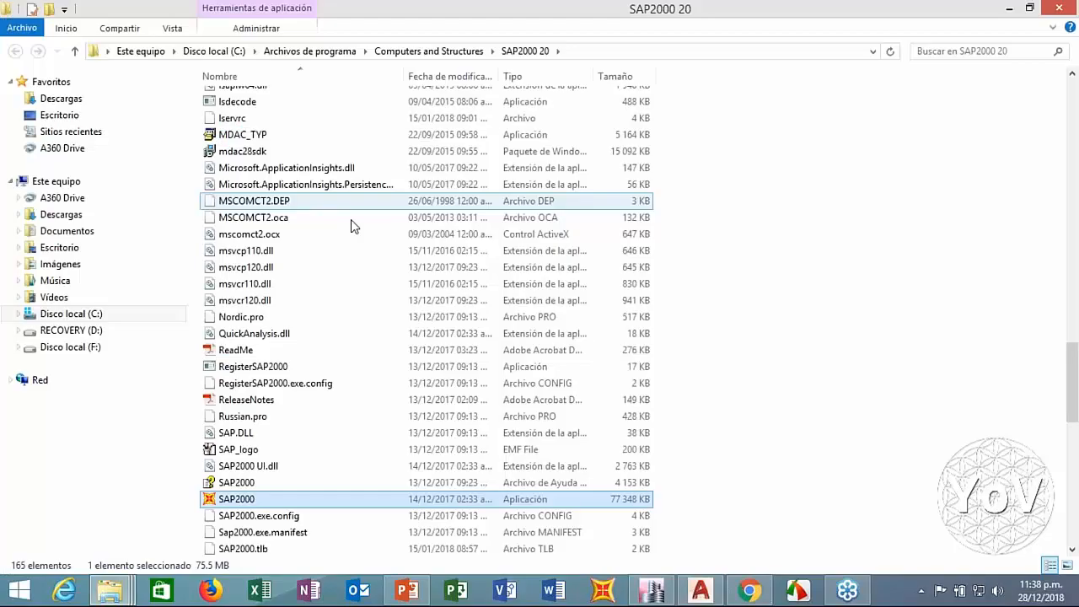
pyautogui.scroll(-6, 303, 343)
pyautogui.click(257, 449)
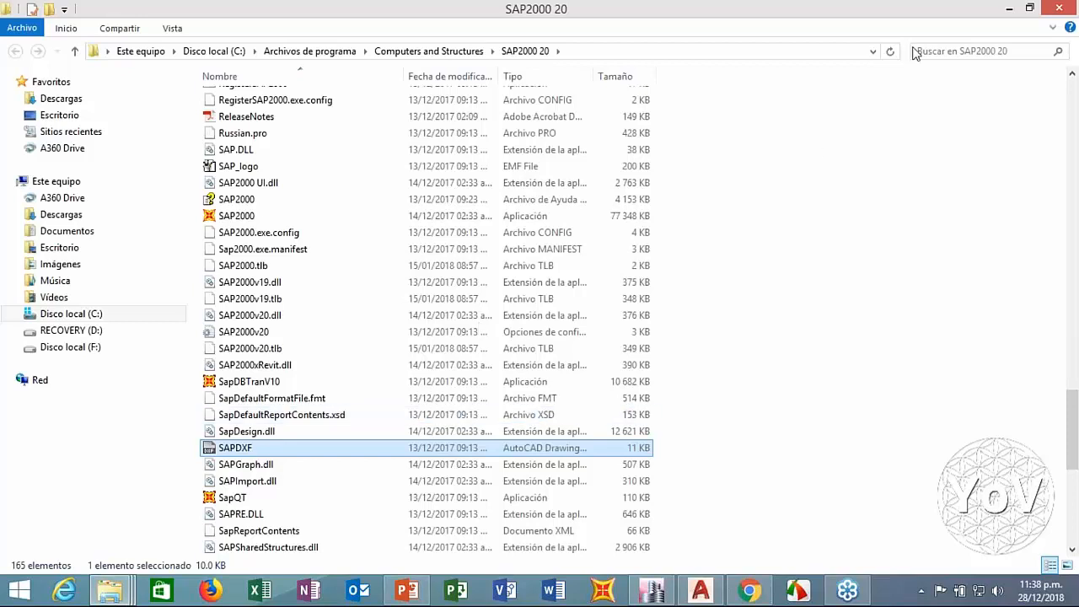
# Step: Paste the SAPDXF file into the MASTERCLASS ETABS RZHP folder on the desktop
pyautogui.press('super+d')
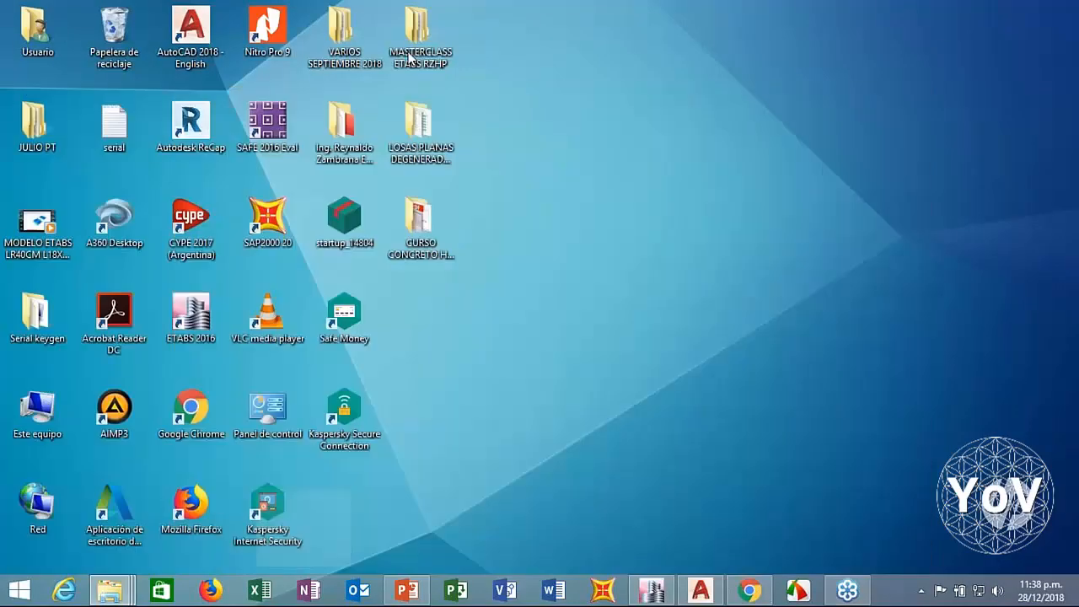
pyautogui.doubleClick(419, 34)
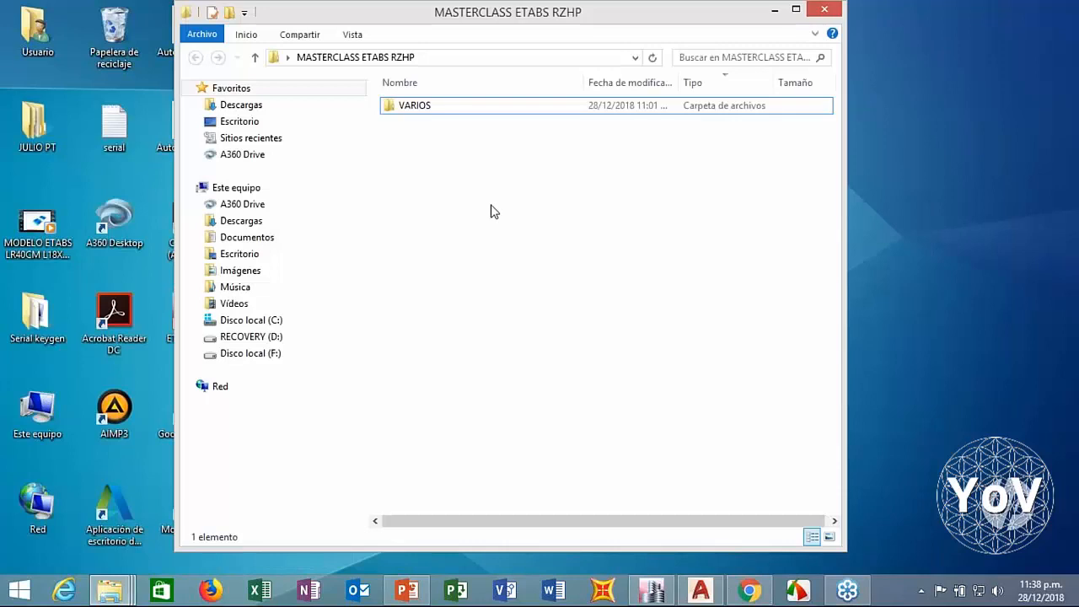
pyautogui.hotkey('ctrl', 'v')
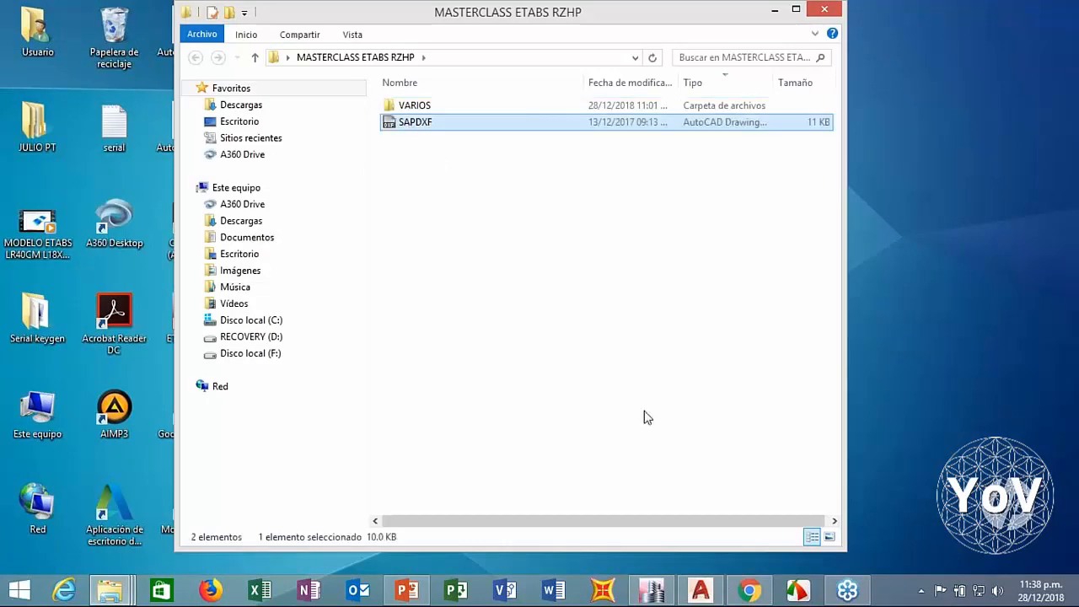
# Step: Switch to AutoCAD, open SAPDXF from the MASTERCLASS ETABS RZHP folder as read-only, and look over its layer list
pyautogui.click(702, 591)
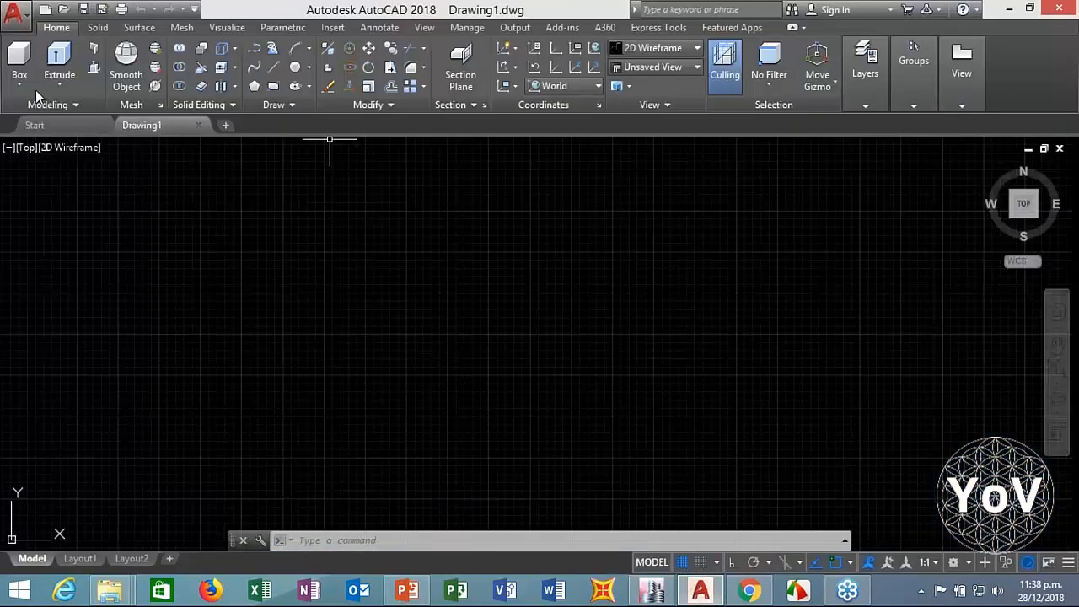
pyautogui.click(16, 12)
pyautogui.click(50, 135)
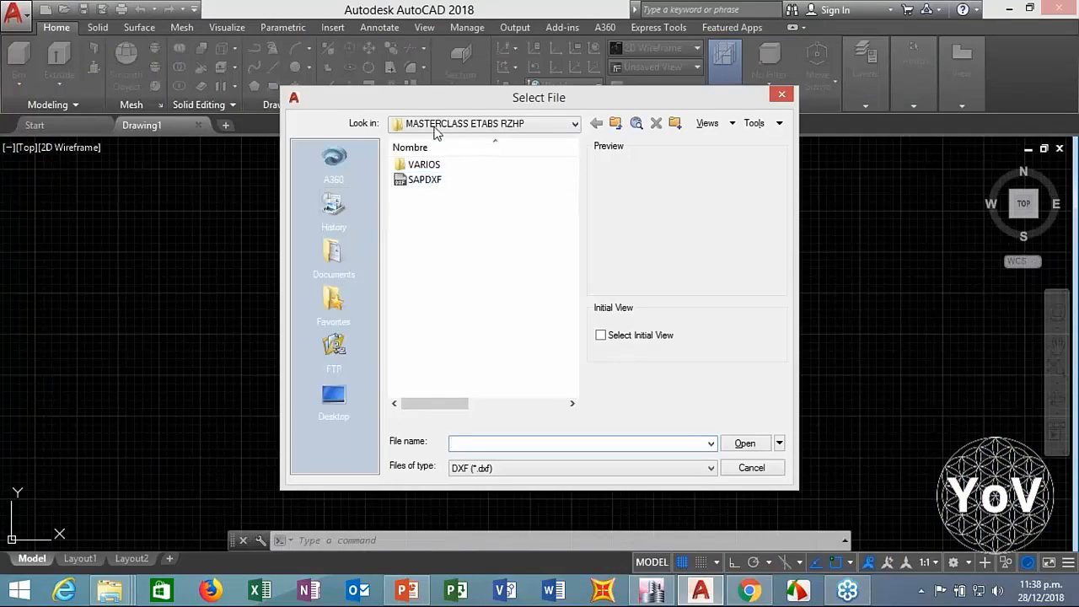
pyautogui.click(417, 181)
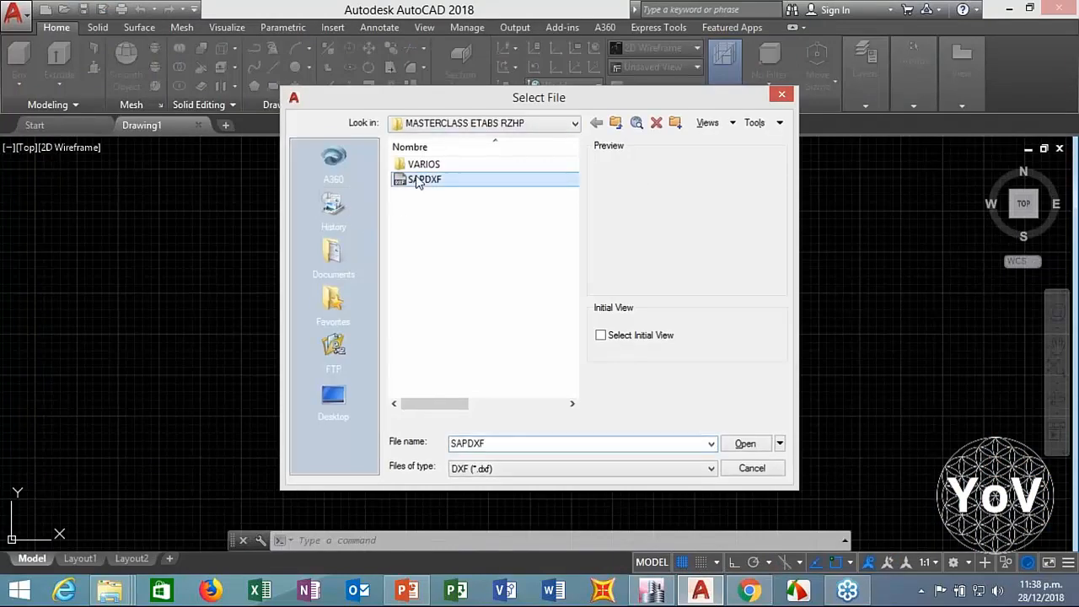
pyautogui.doubleClick(417, 182)
pyautogui.click(610, 335)
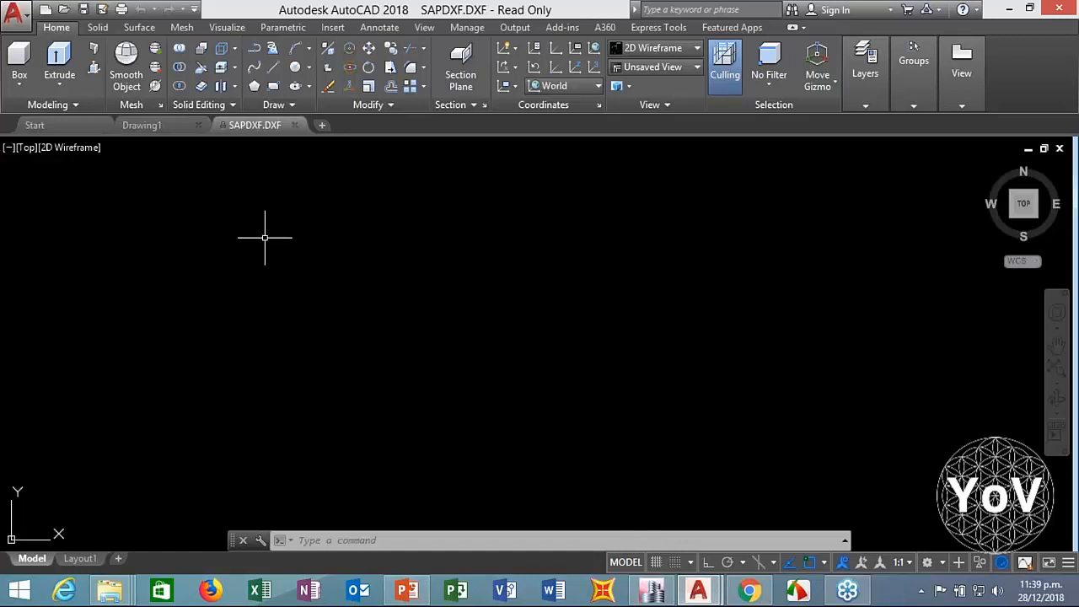
pyautogui.click(870, 88)
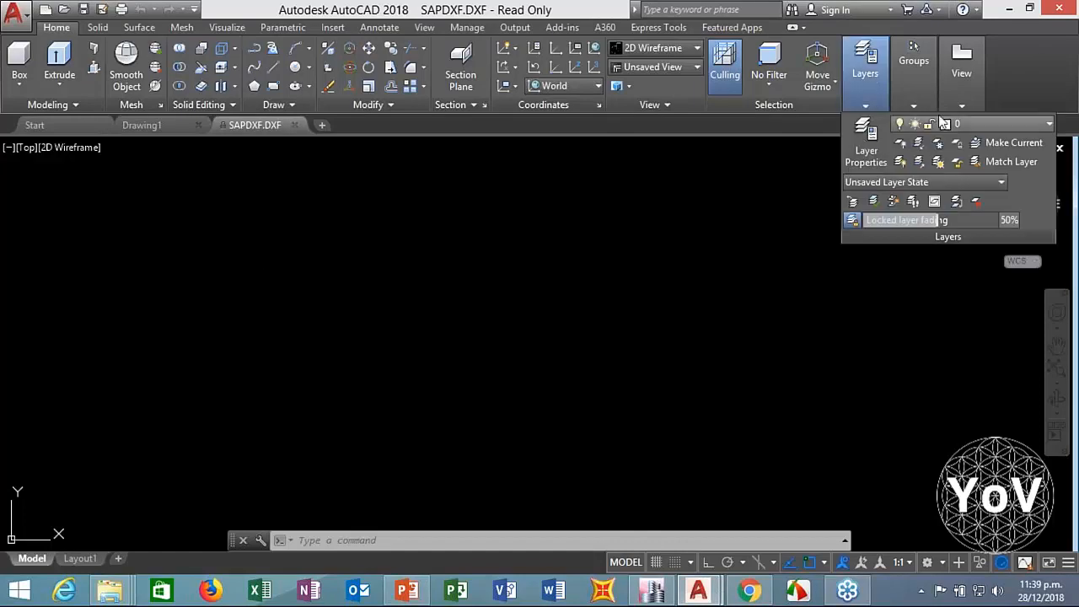
pyautogui.click(976, 124)
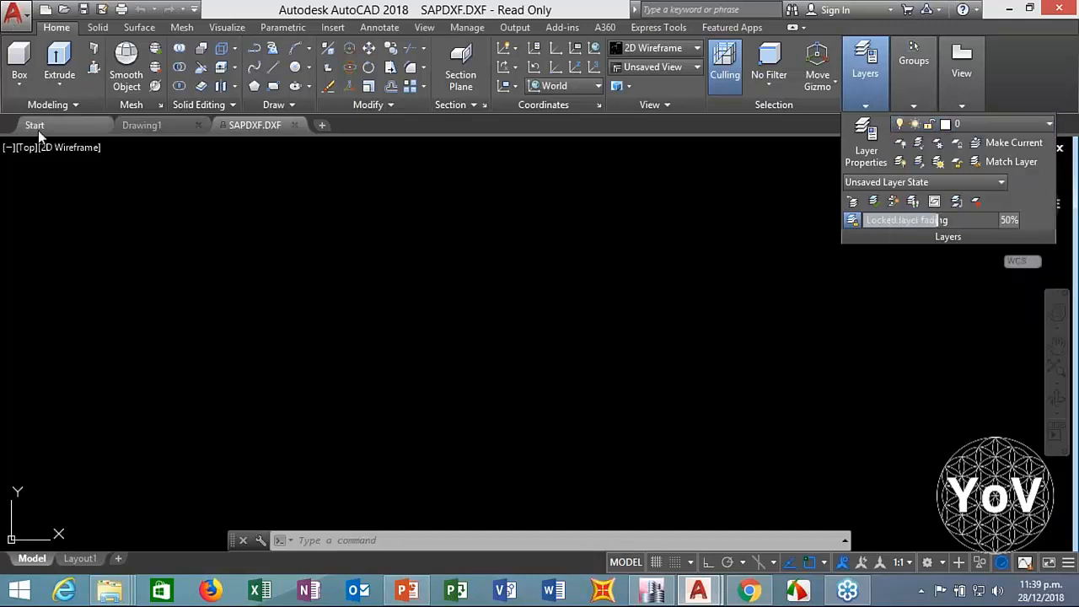
# Step: Save the drawing as an AutoCAD 2018 DXF named EDIFICIO LOSA PLANA 1 in the MASTERCLASS ETABS RZHP folder
pyautogui.click(12, 20)
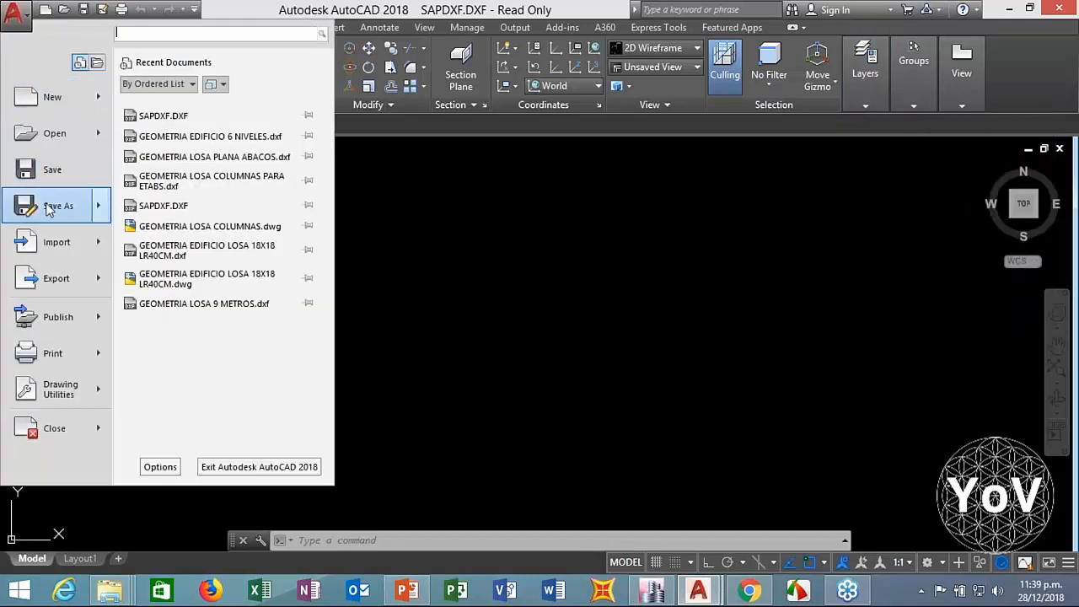
pyautogui.click(52, 205)
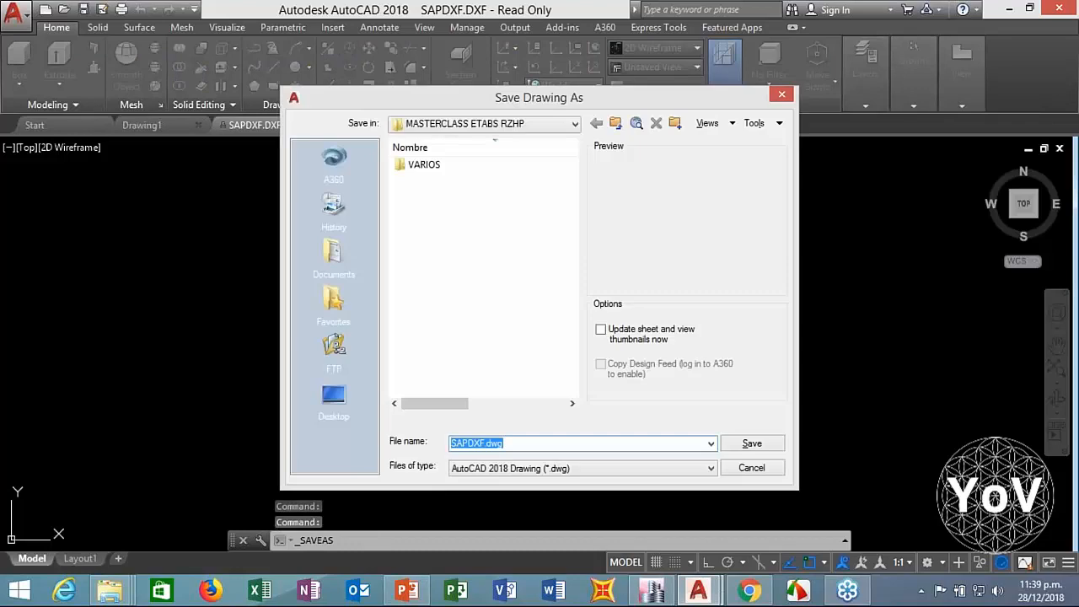
pyautogui.click(582, 468)
pyautogui.click(514, 397)
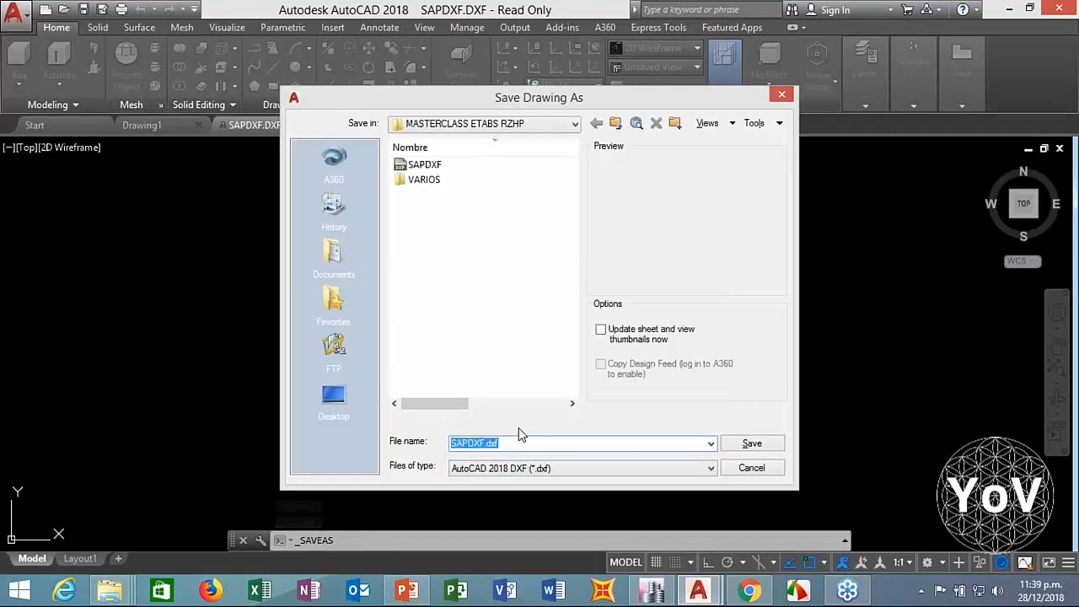
pyautogui.write('EDIFICI')
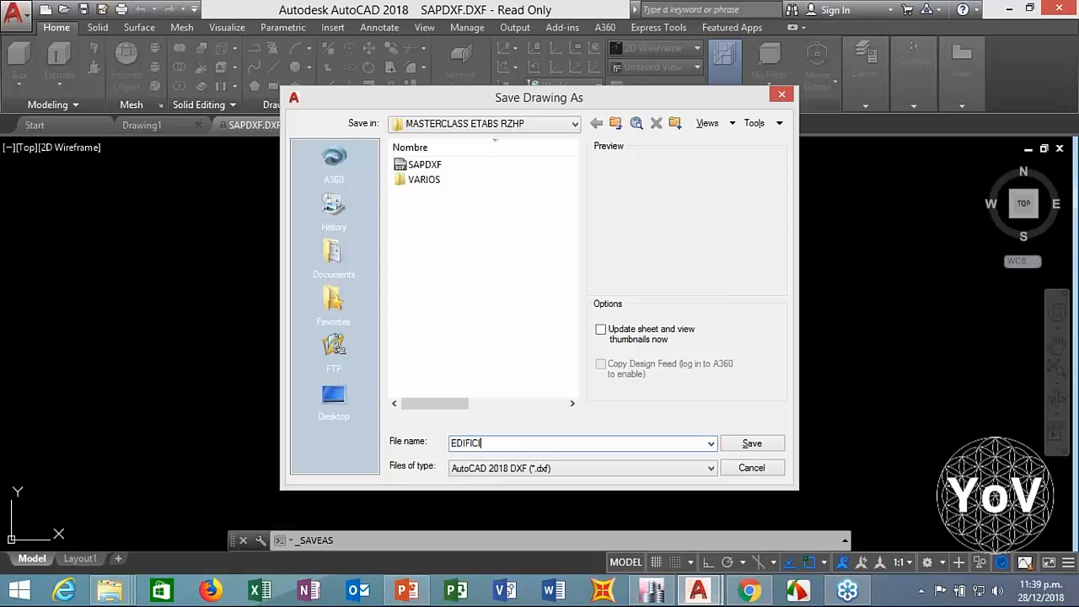
pyautogui.write('O LOSA PLANA 1')
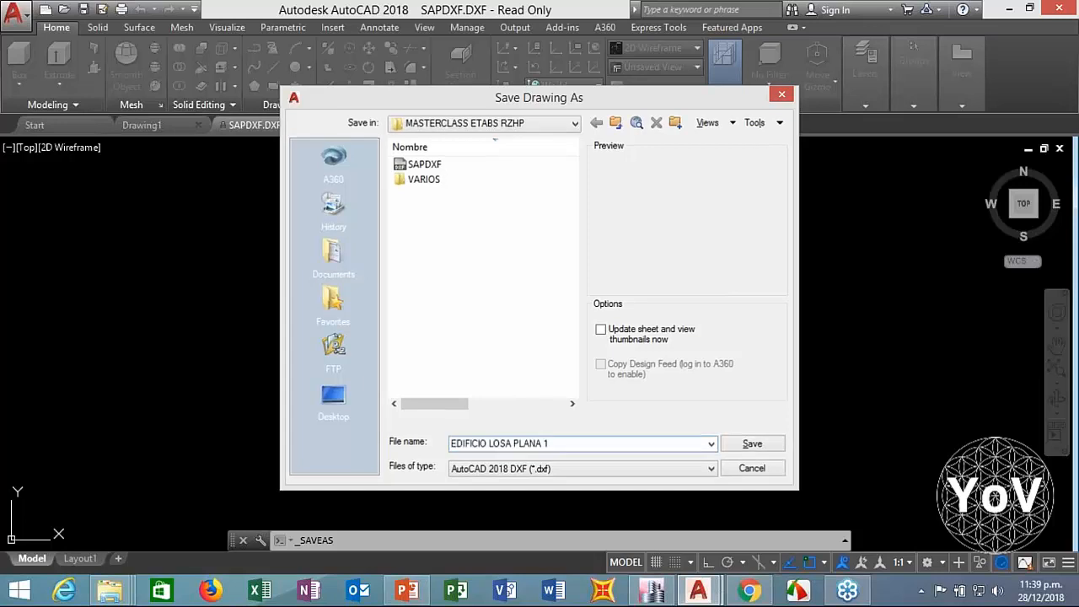
pyautogui.press('Return')
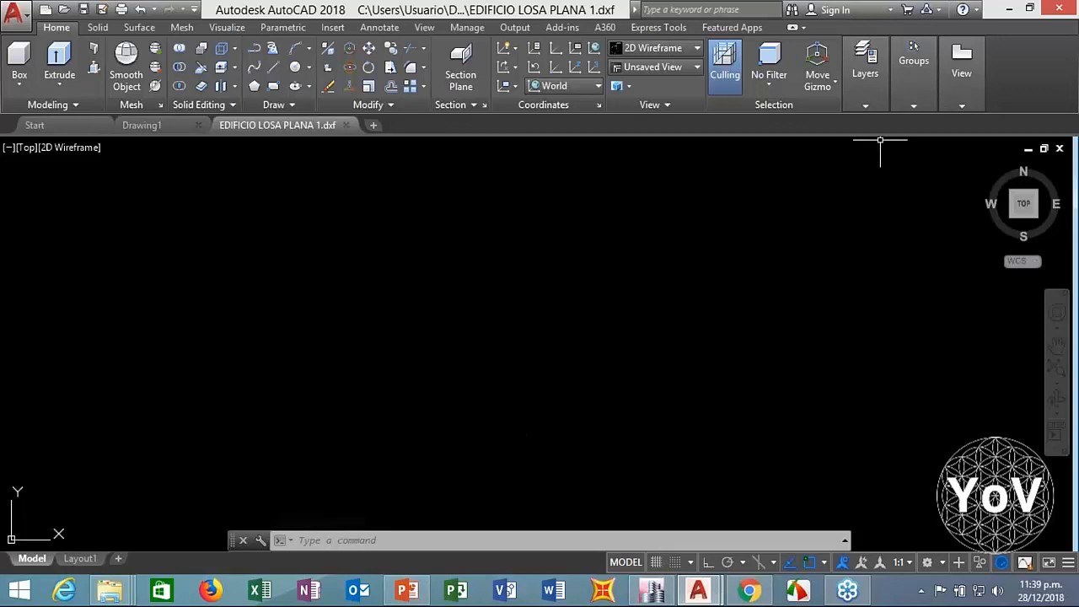
# Step: Open the Layer Properties Manager and create three new layers
pyautogui.moveTo(849, 81)
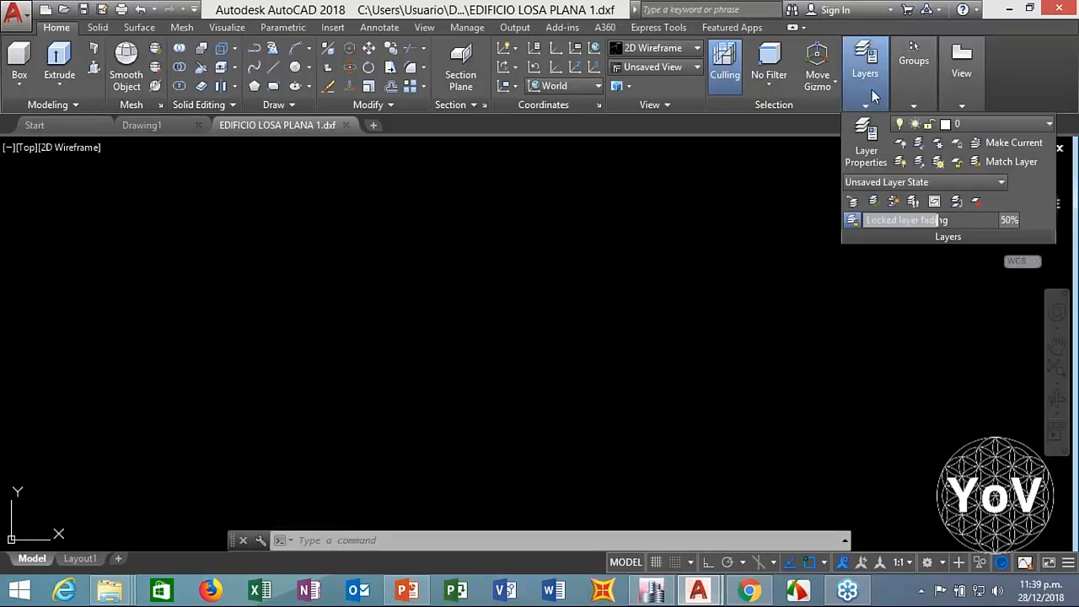
pyautogui.click(966, 125)
pyautogui.click(870, 145)
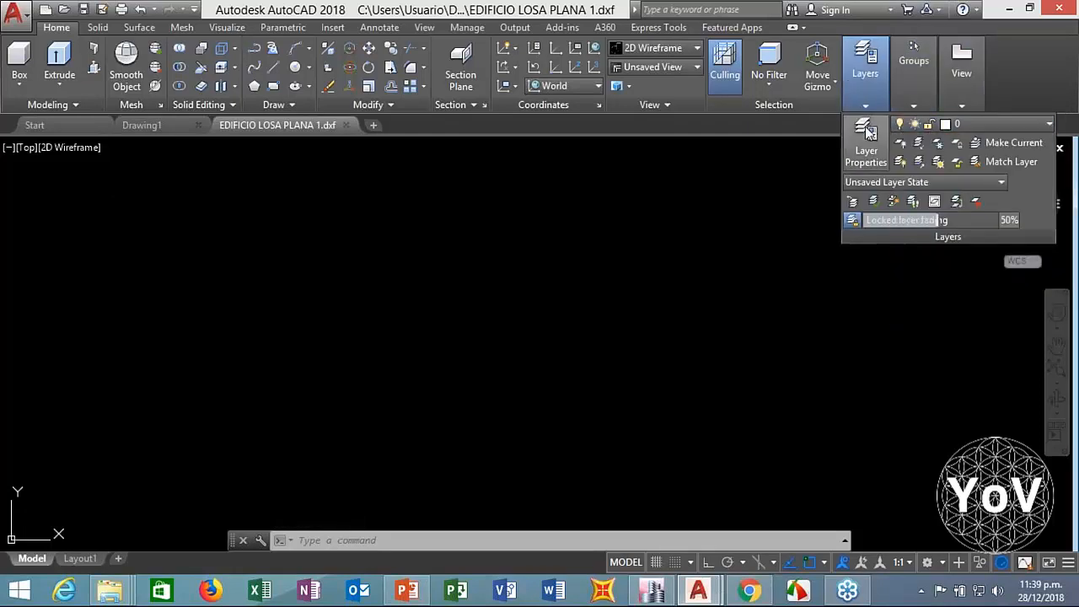
pyautogui.click(867, 129)
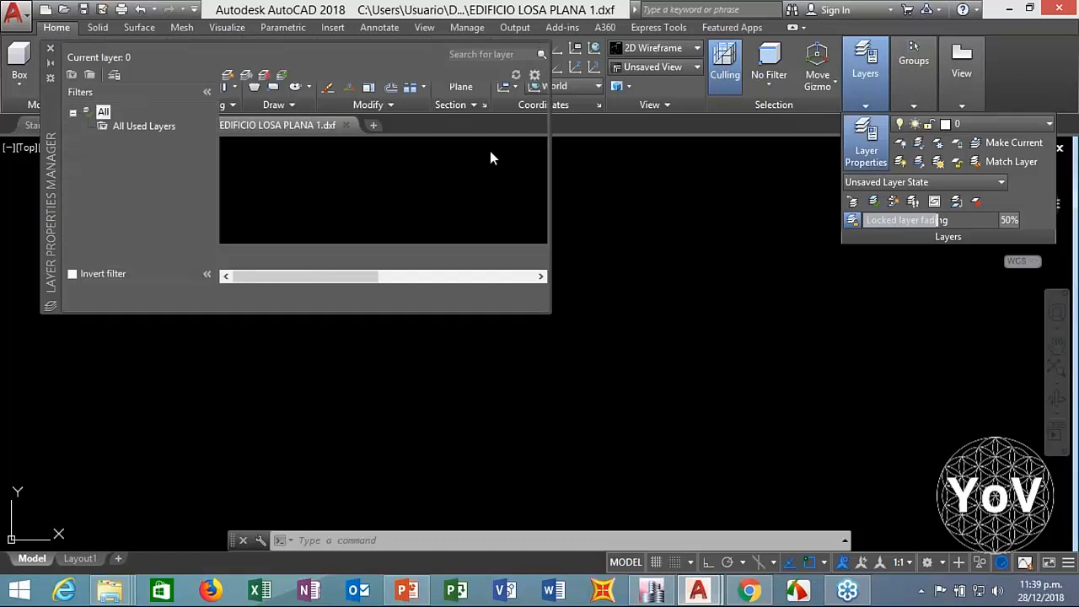
pyautogui.click(226, 76)
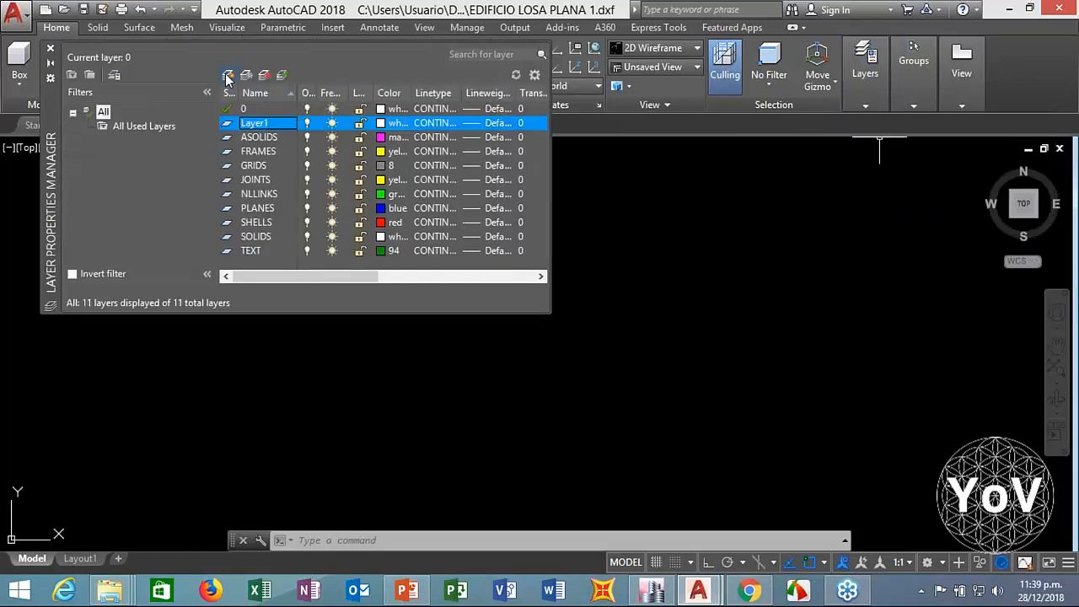
pyautogui.click(226, 76)
pyautogui.click(226, 76)
# Step: Make Layer1 the current layer and rename it C50X50, keeping it turned on
pyautogui.click(253, 123)
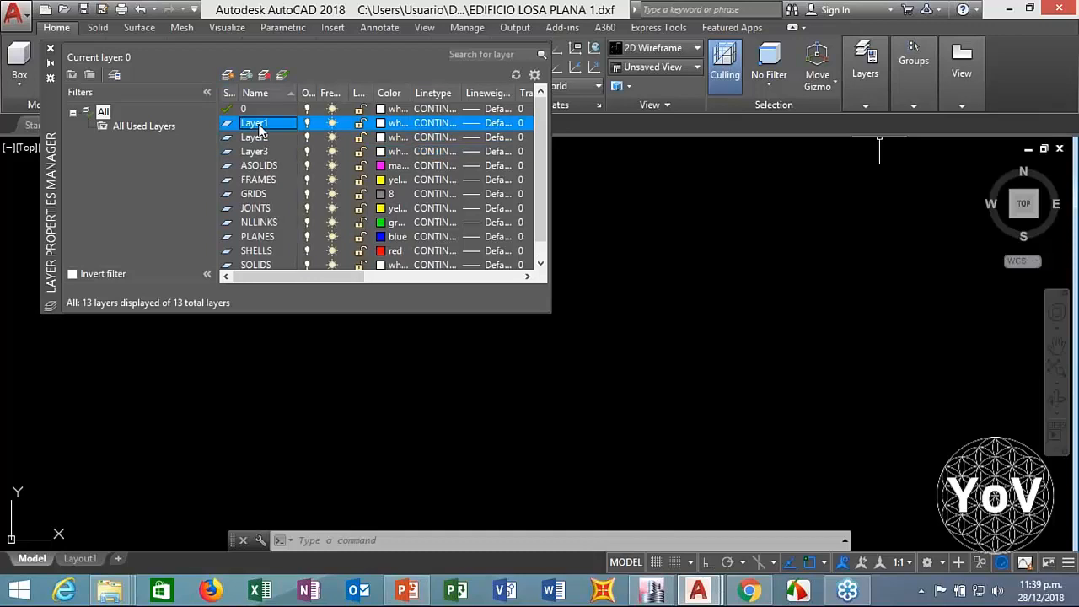
pyautogui.doubleClick(257, 124)
pyautogui.press('BackSpace')
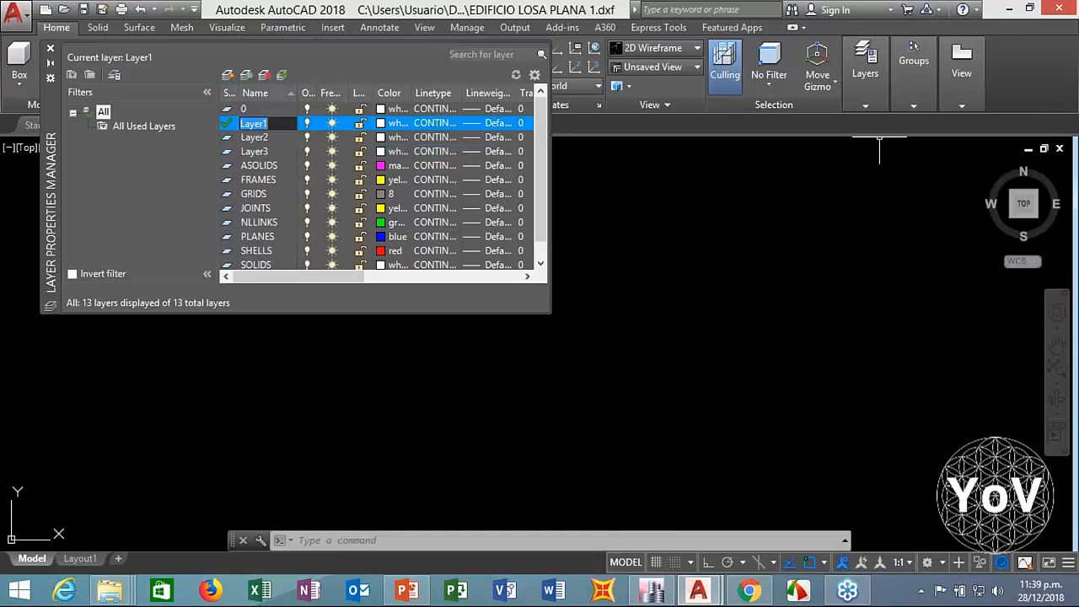
pyautogui.write('CX')
pyautogui.press('BackSpace')
pyautogui.write('50X50')
pyautogui.press('Return')
pyautogui.press('F2')
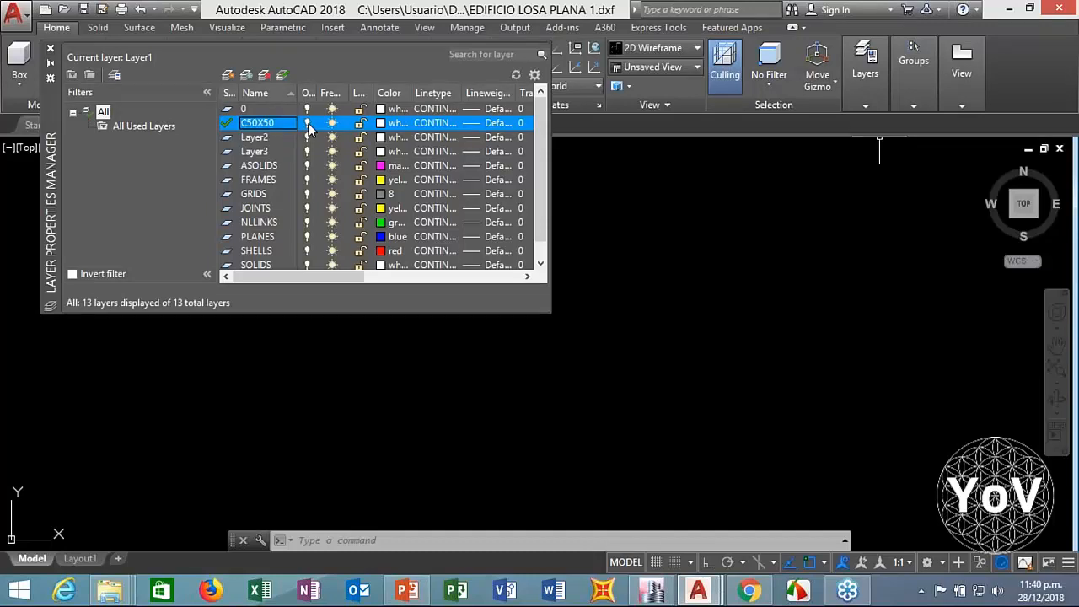
pyautogui.click(307, 123)
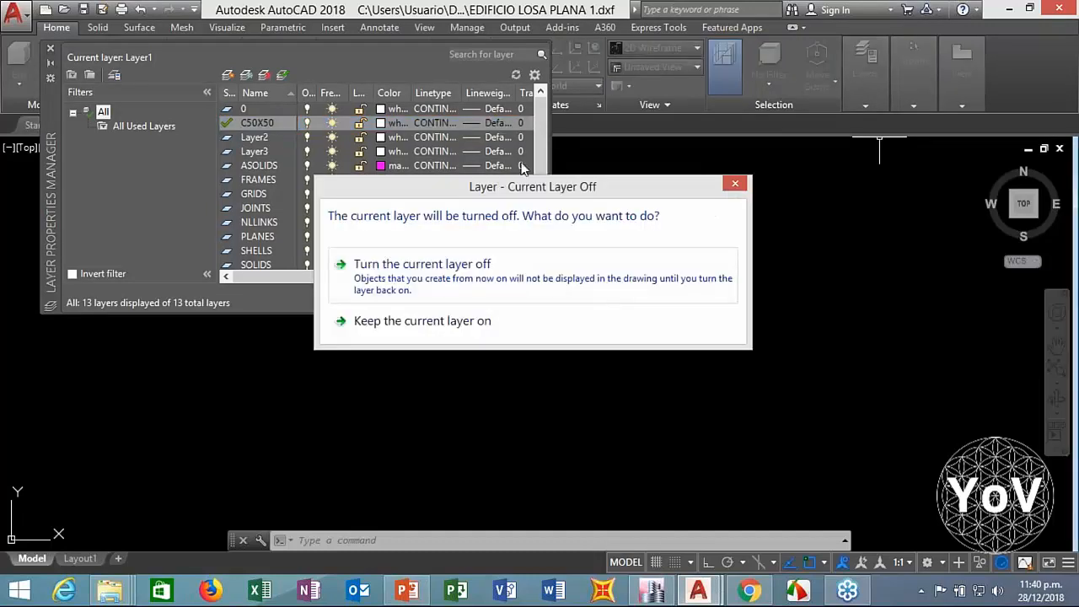
pyautogui.press('Escape')
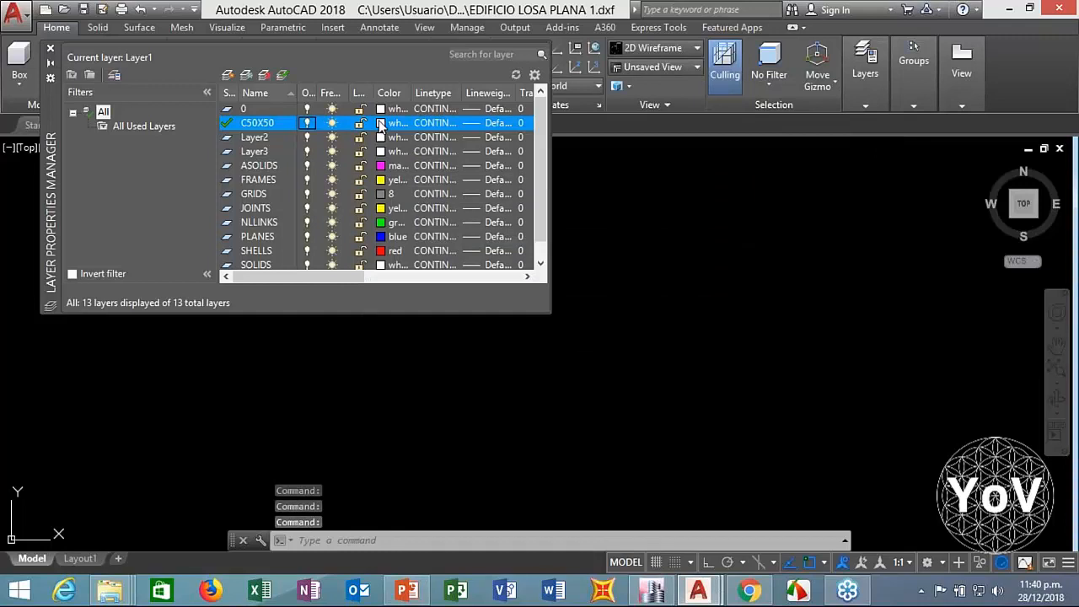
# Step: Set the C50X50 layer's color to orange, index color 30
pyautogui.click(380, 123)
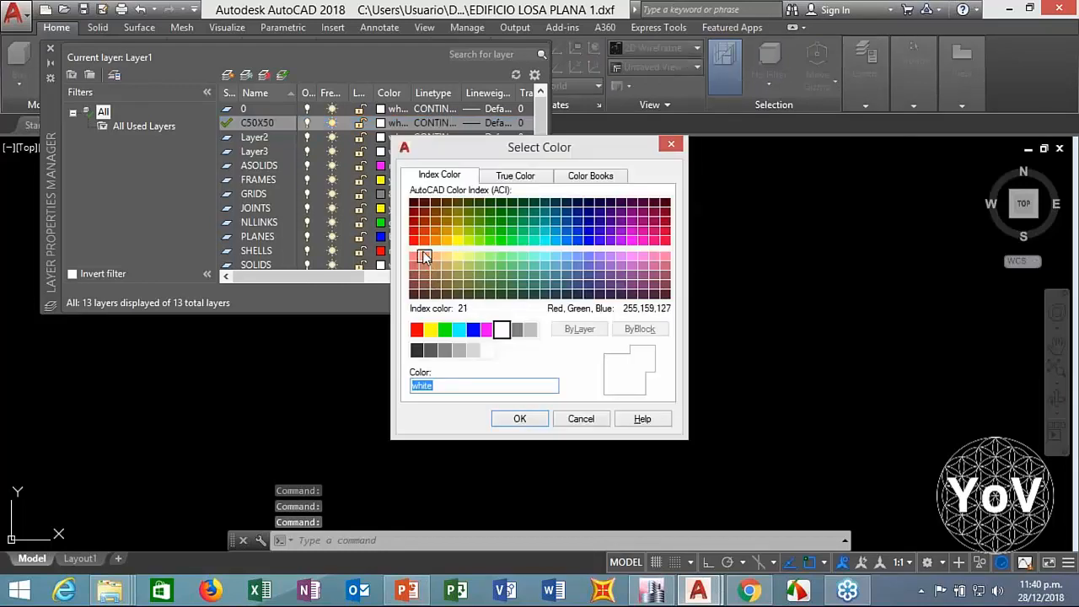
pyautogui.click(435, 240)
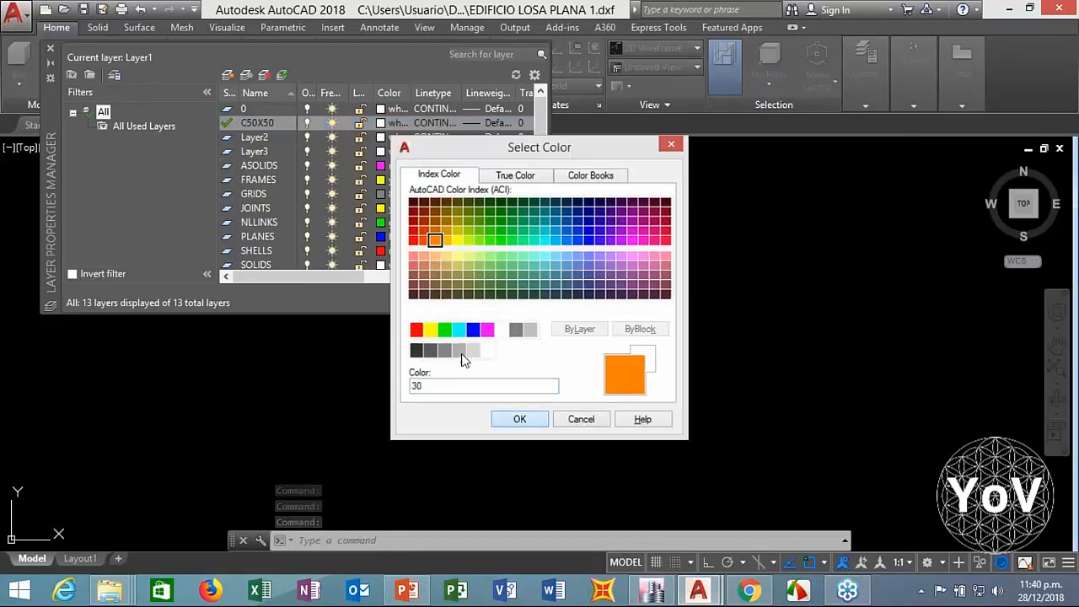
pyautogui.click(520, 419)
# Step: Rename Layer2 as VP30X30 and set its color to green
pyautogui.doubleClick(266, 138)
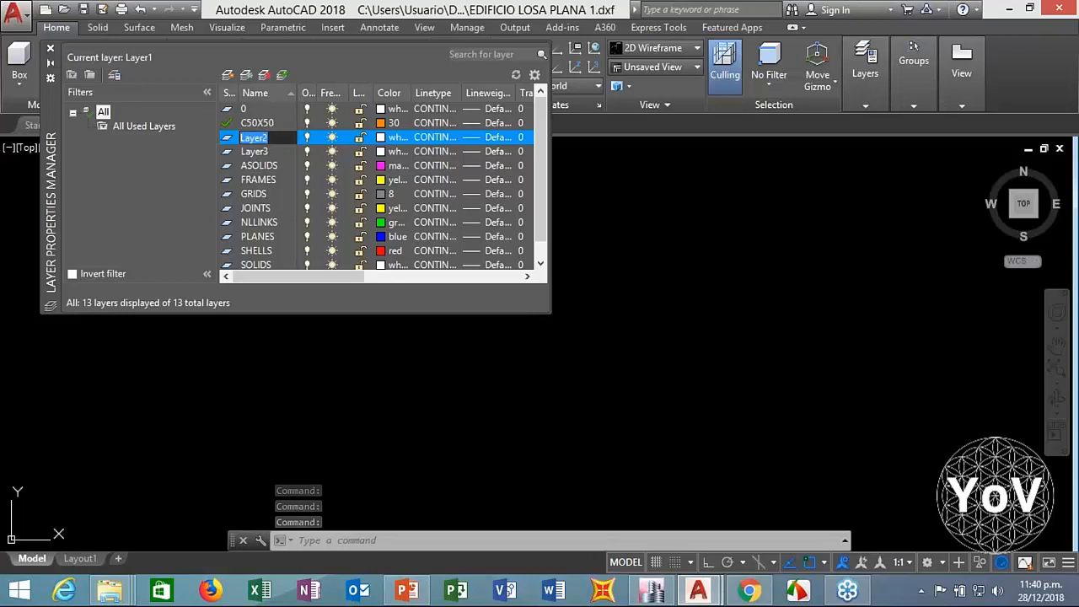
pyautogui.write('VP30X30')
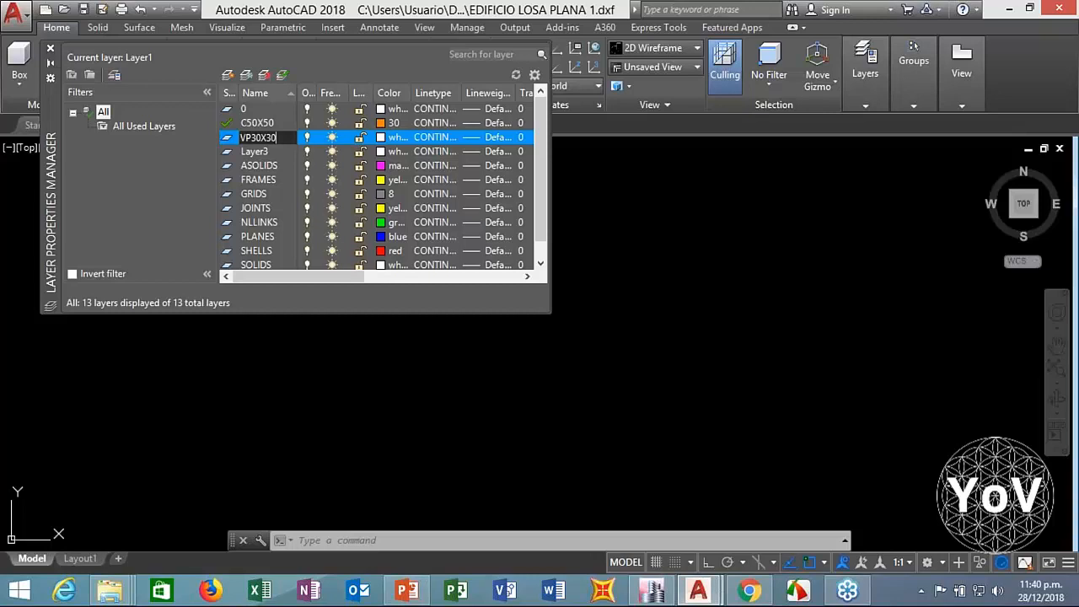
pyautogui.click(380, 137)
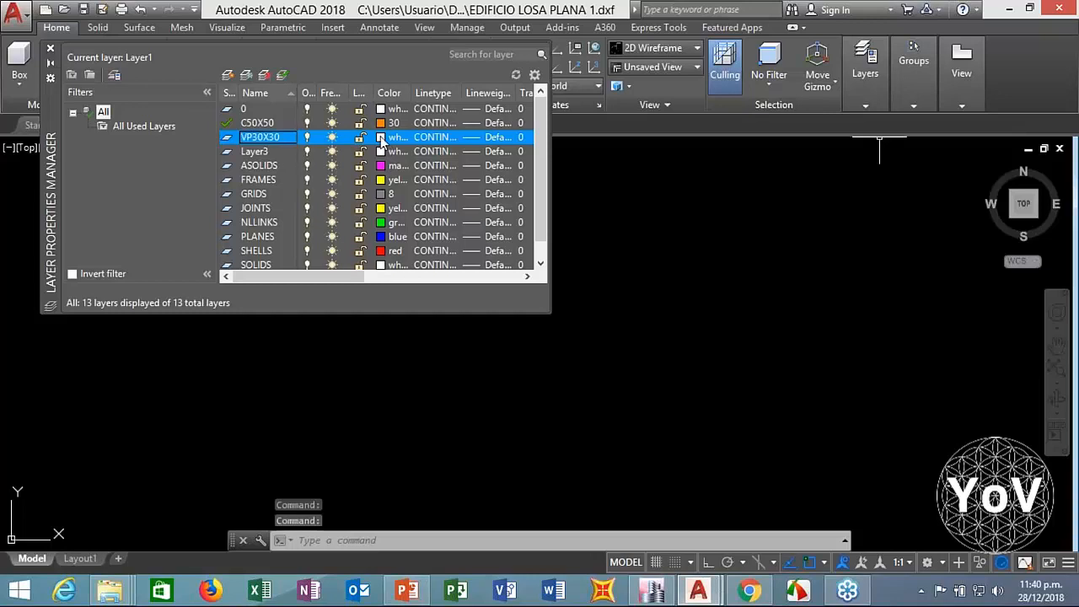
pyautogui.click(381, 139)
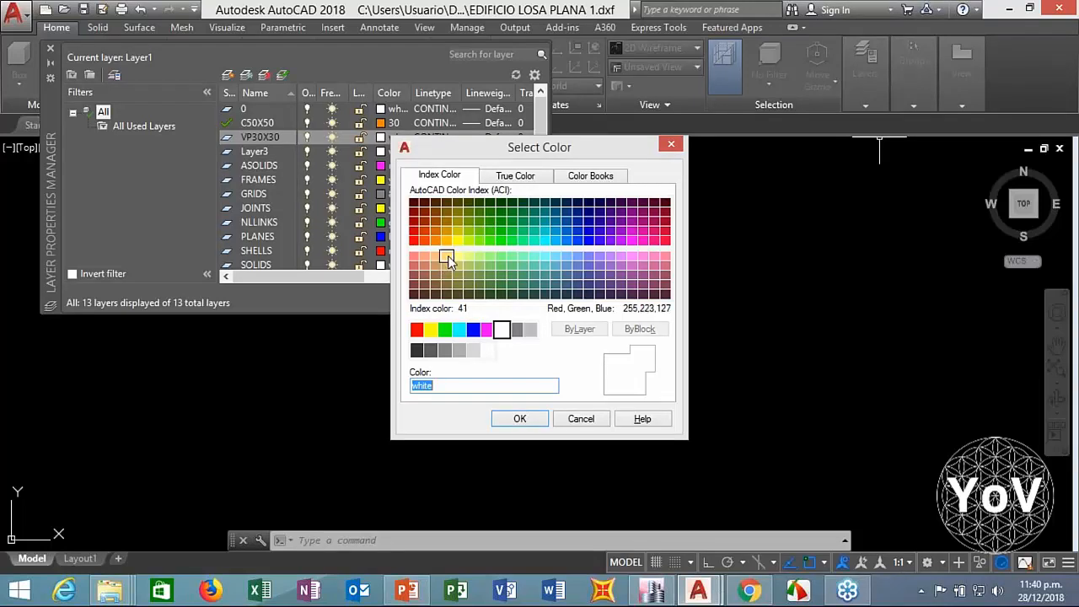
pyautogui.click(445, 329)
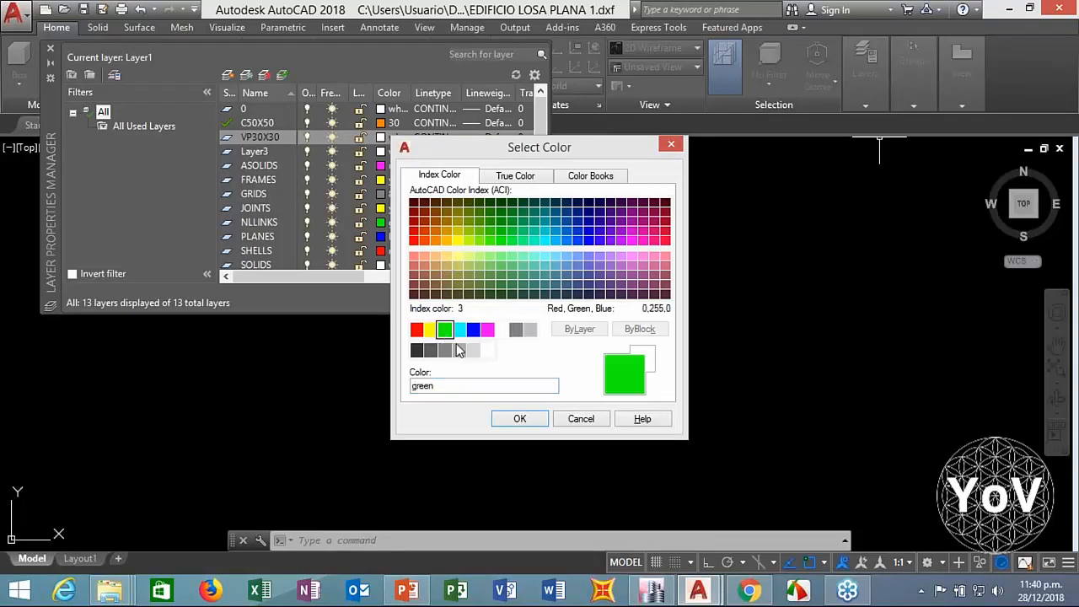
pyautogui.click(516, 421)
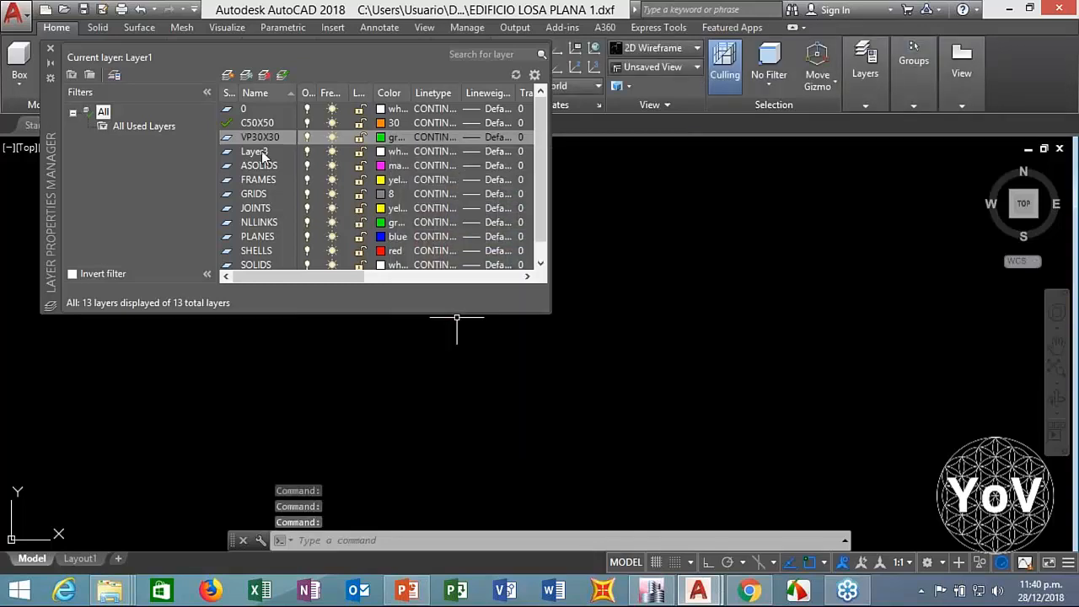
# Step: Rename Layer3 as LR30CM and set its color to red
pyautogui.click(256, 152)
pyautogui.click(261, 154)
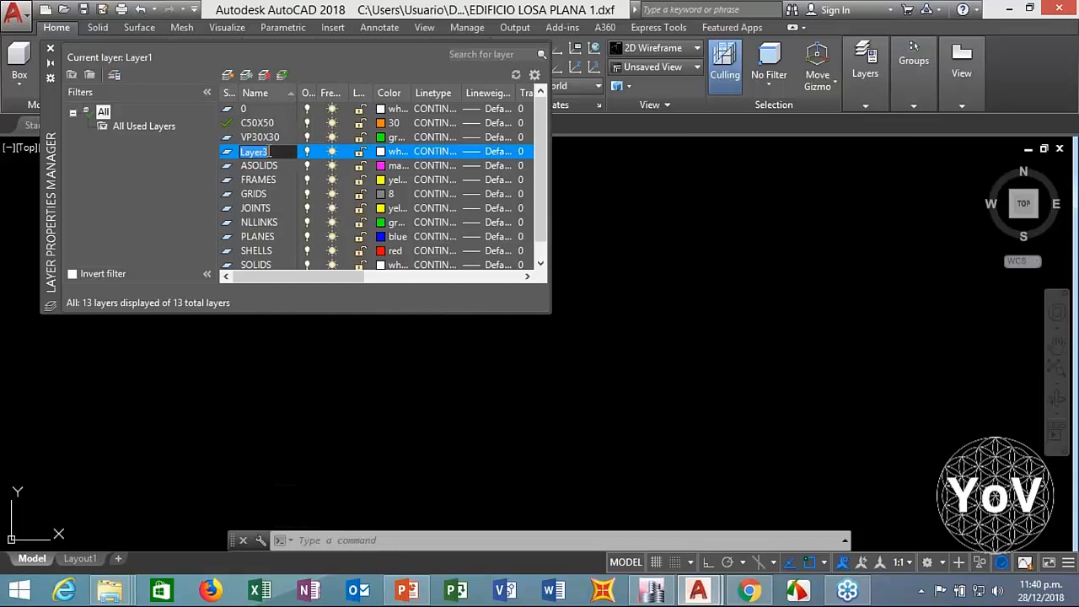
pyautogui.write('LR30CM')
pyautogui.click(381, 152)
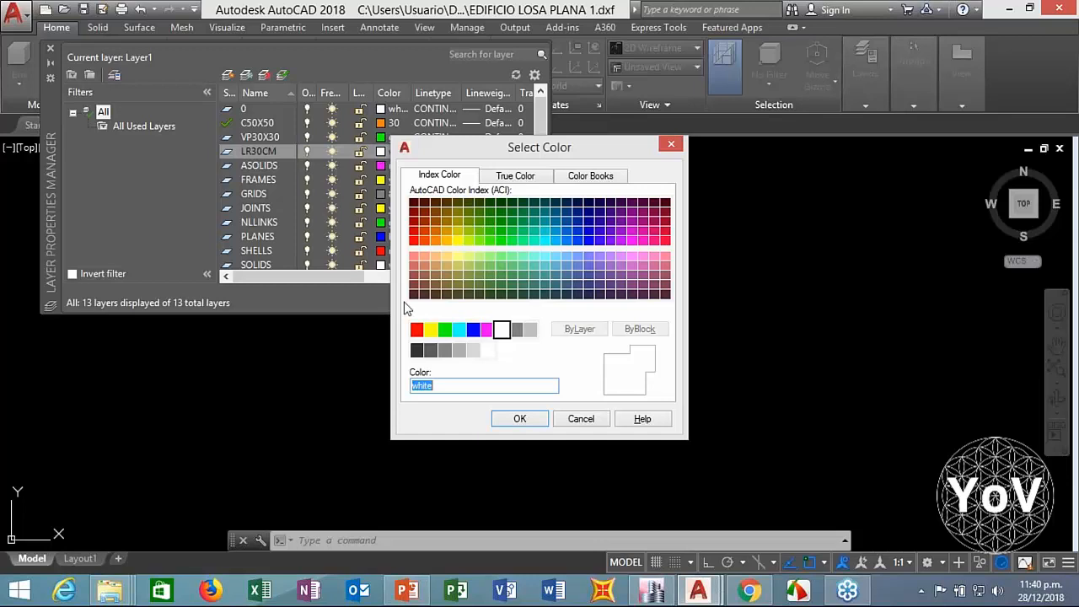
pyautogui.click(416, 329)
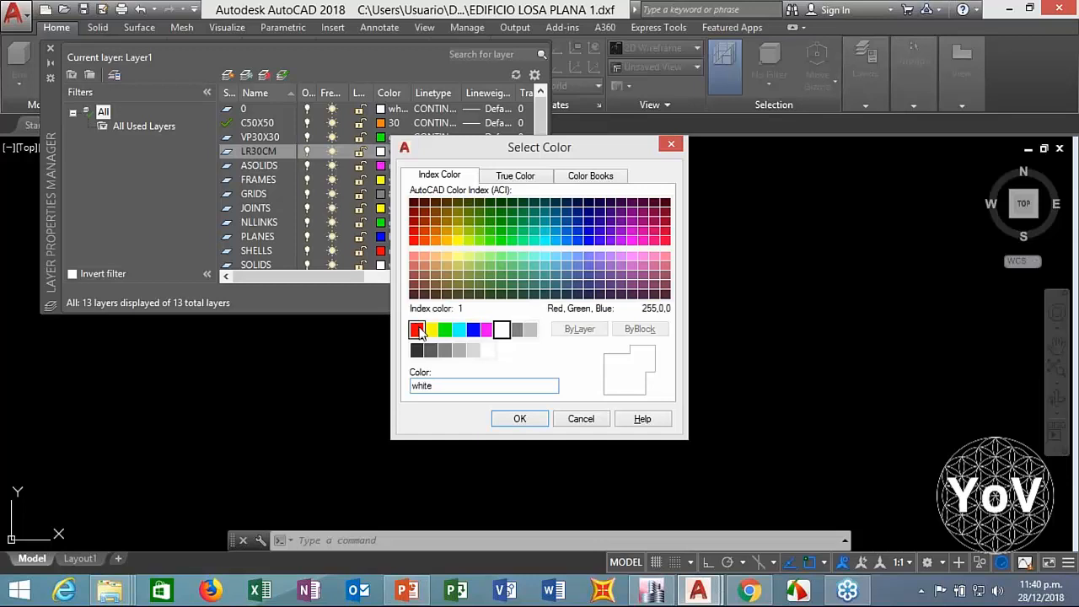
pyautogui.click(519, 419)
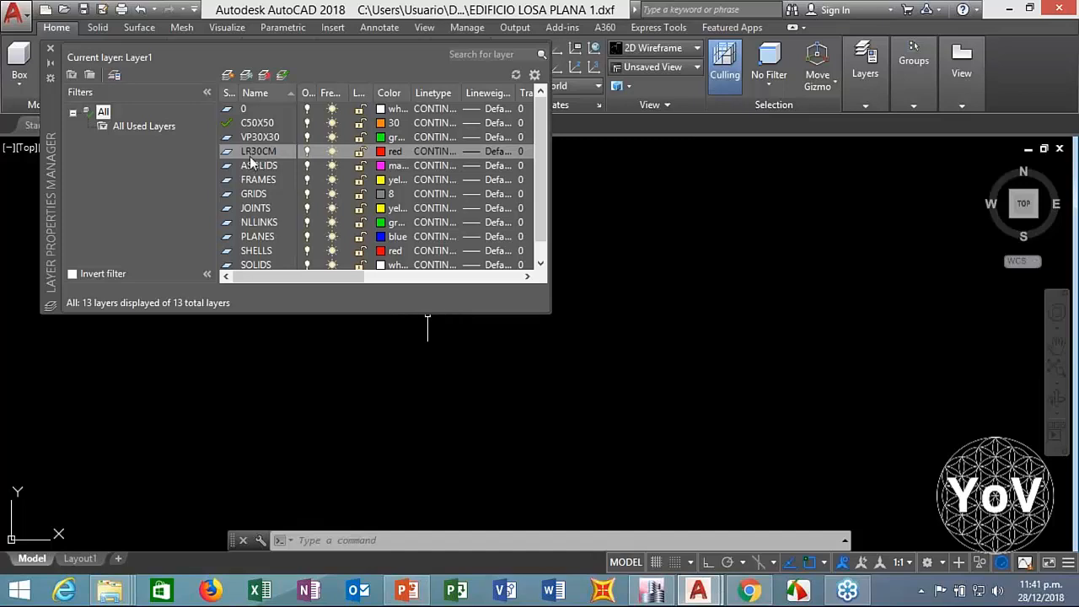
# Step: Create a new layer named ABACO30CM and set its color to cyan
pyautogui.click(225, 76)
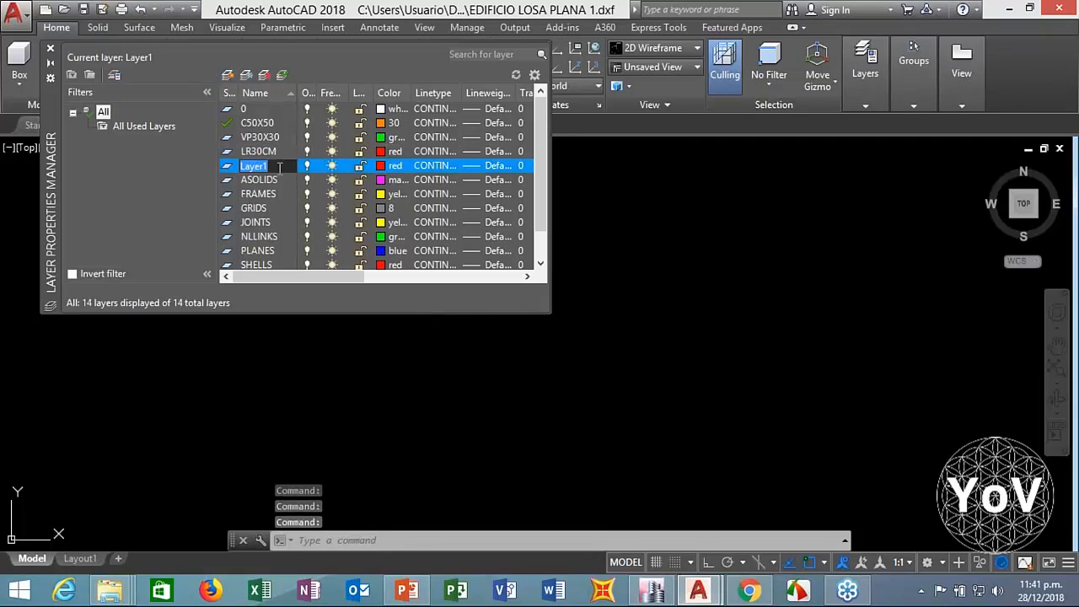
pyautogui.write('ABA')
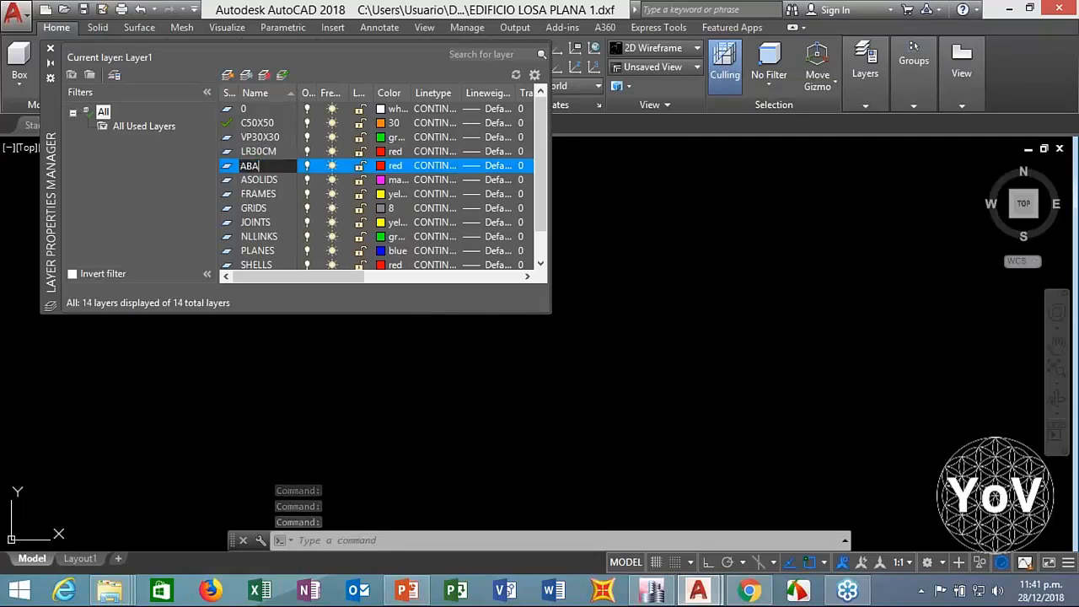
pyautogui.write('CO30CM')
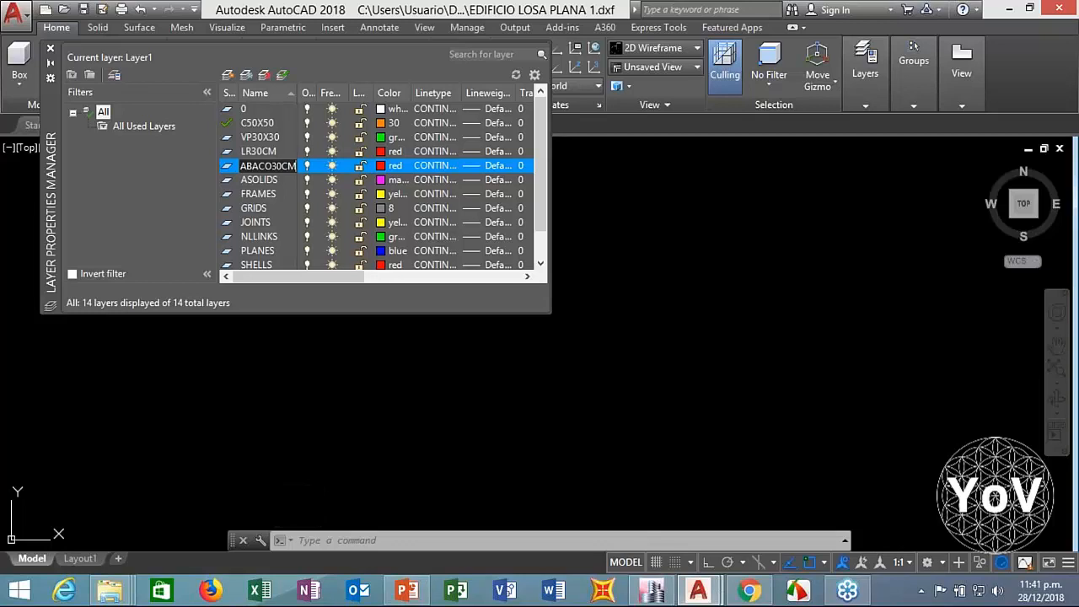
pyautogui.press('F2')
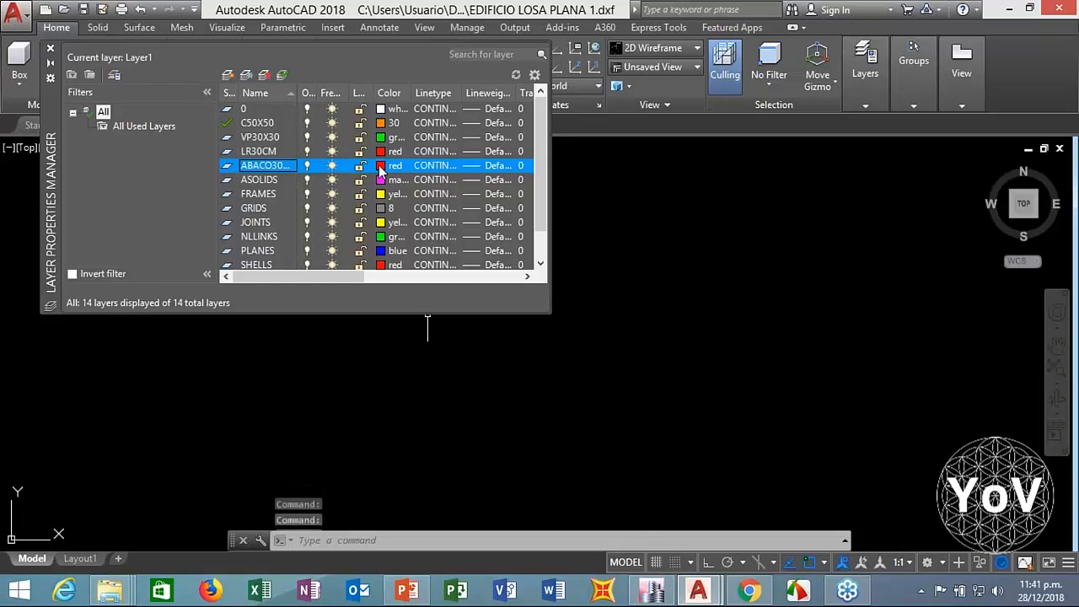
pyautogui.click(380, 166)
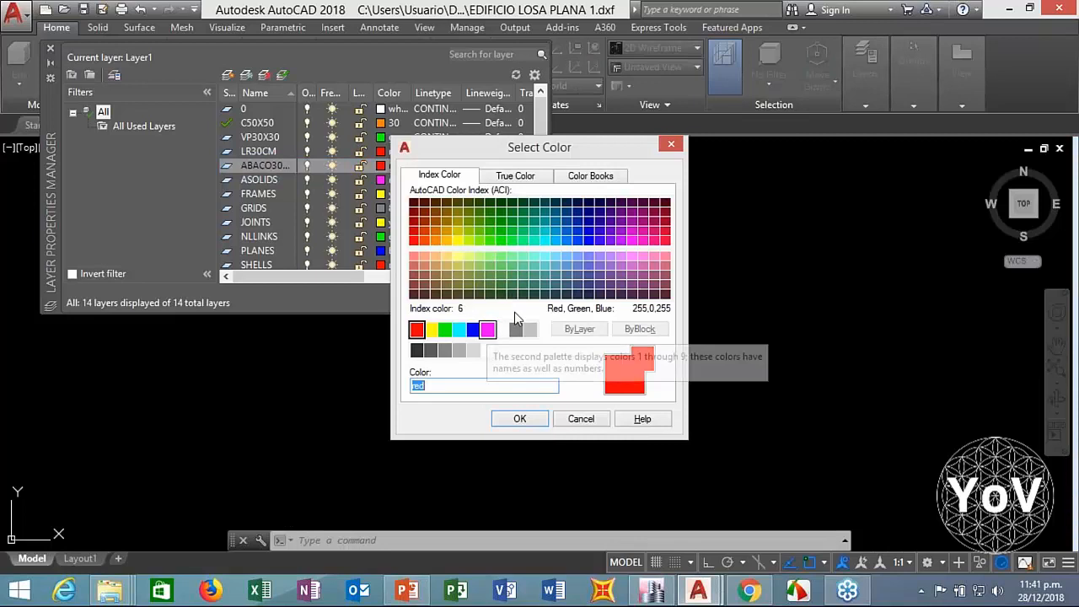
pyautogui.click(458, 329)
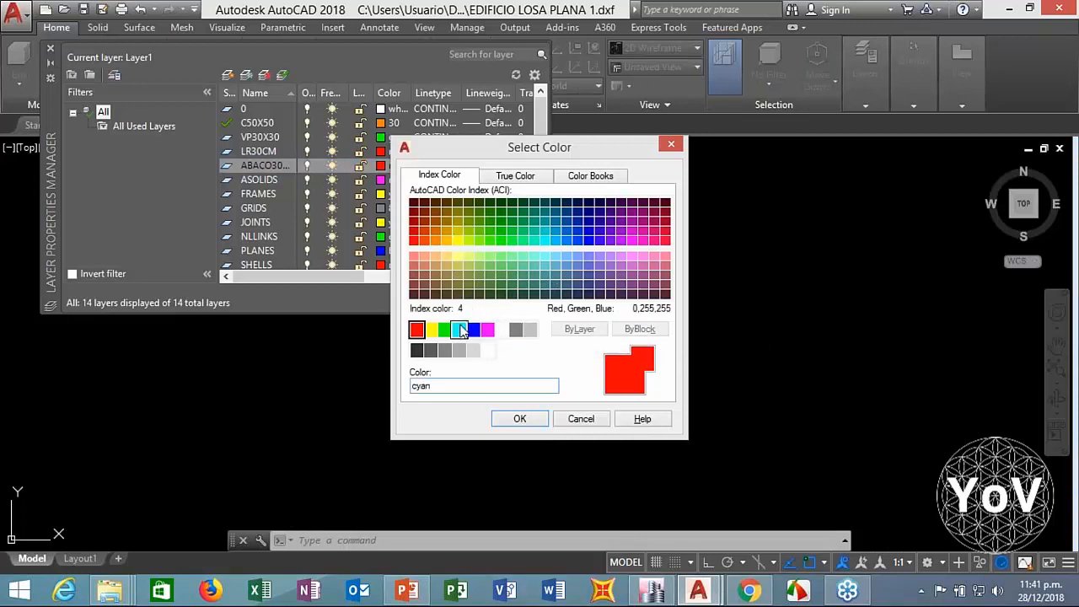
pyautogui.click(517, 419)
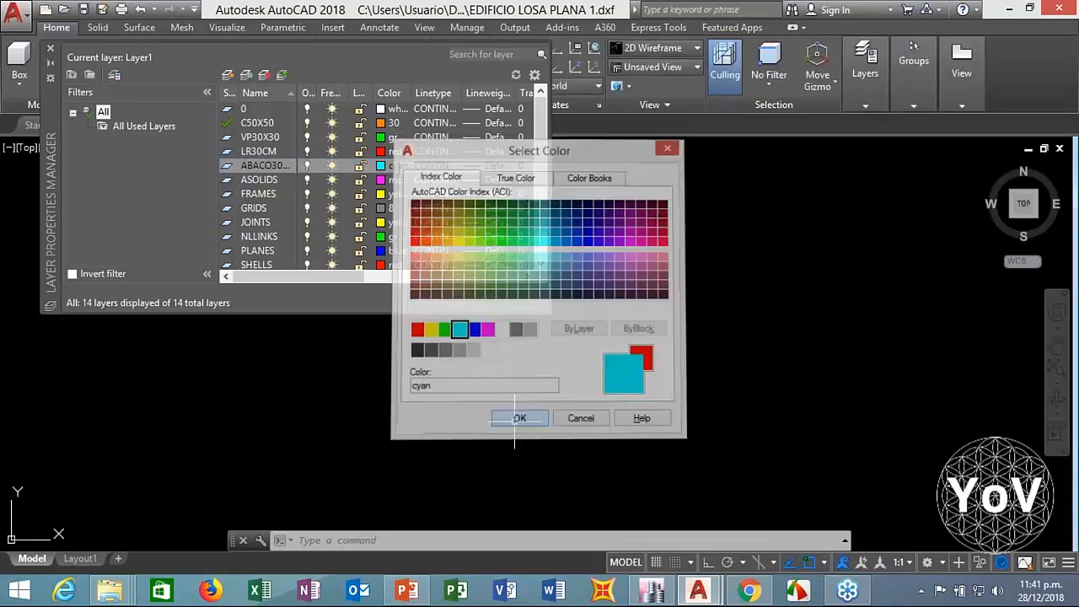
# Step: Go through the four custom layers to review them and close the Layer Properties Manager
pyautogui.click(259, 125)
pyautogui.doubleClick(258, 138)
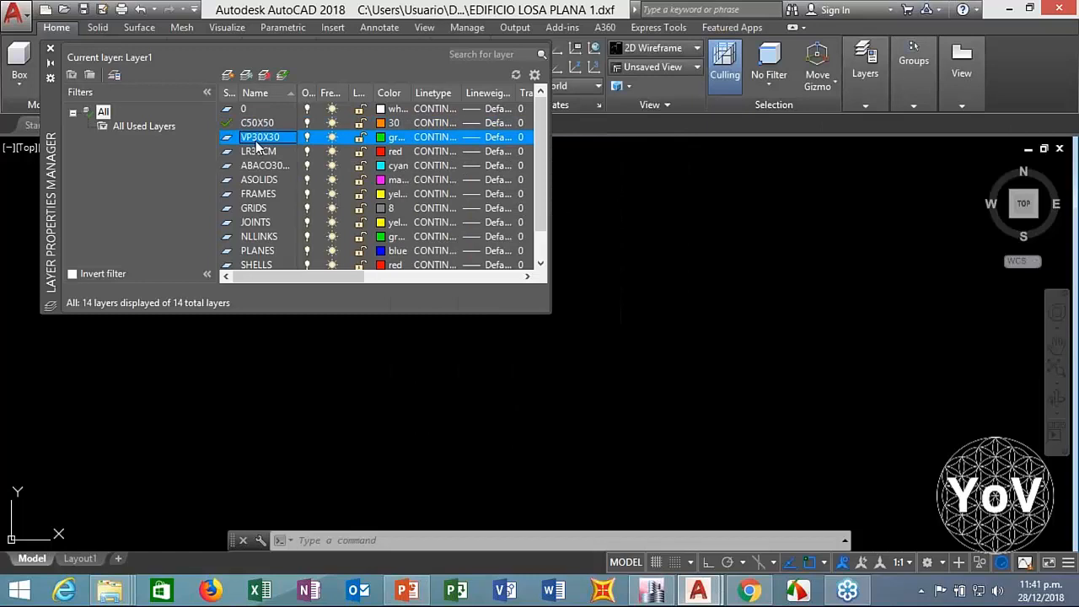
pyautogui.doubleClick(263, 153)
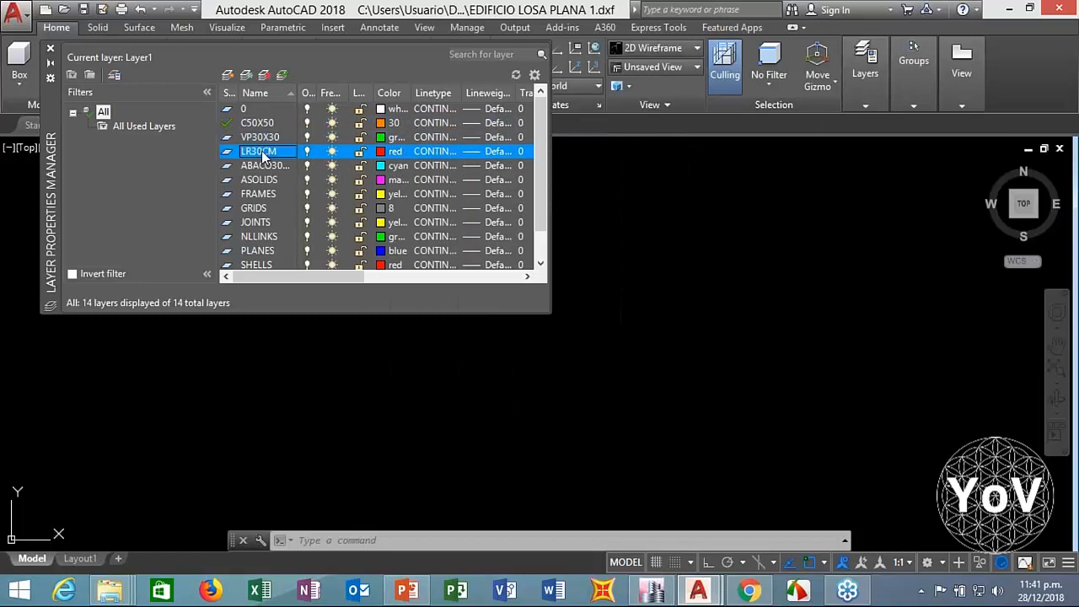
pyautogui.doubleClick(264, 167)
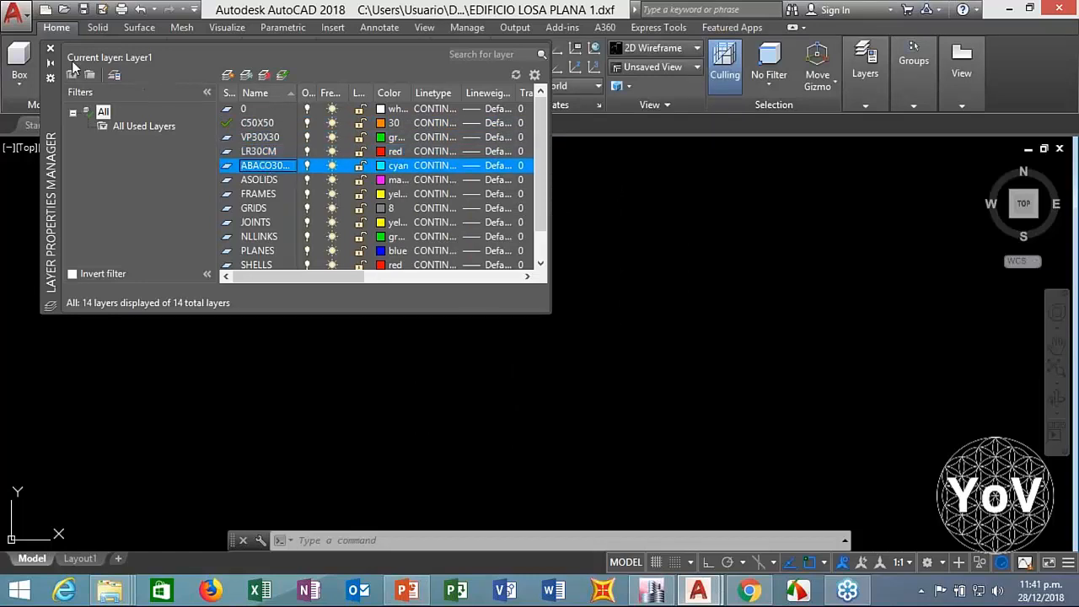
pyautogui.click(50, 48)
# Step: Check which layer is current for drawing
pyautogui.click(860, 80)
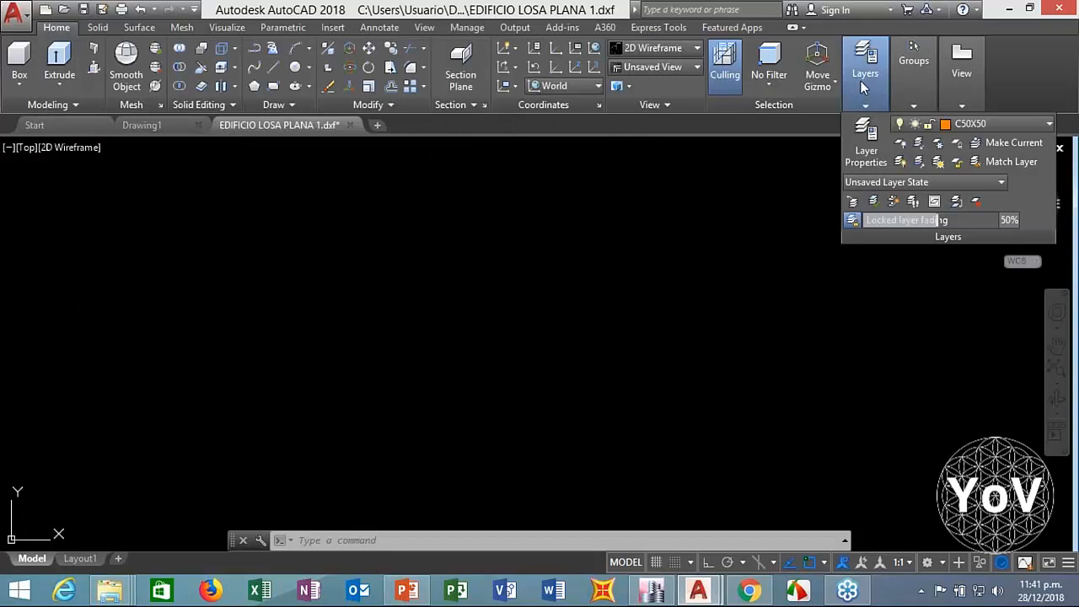
pyautogui.moveTo(934, 123)
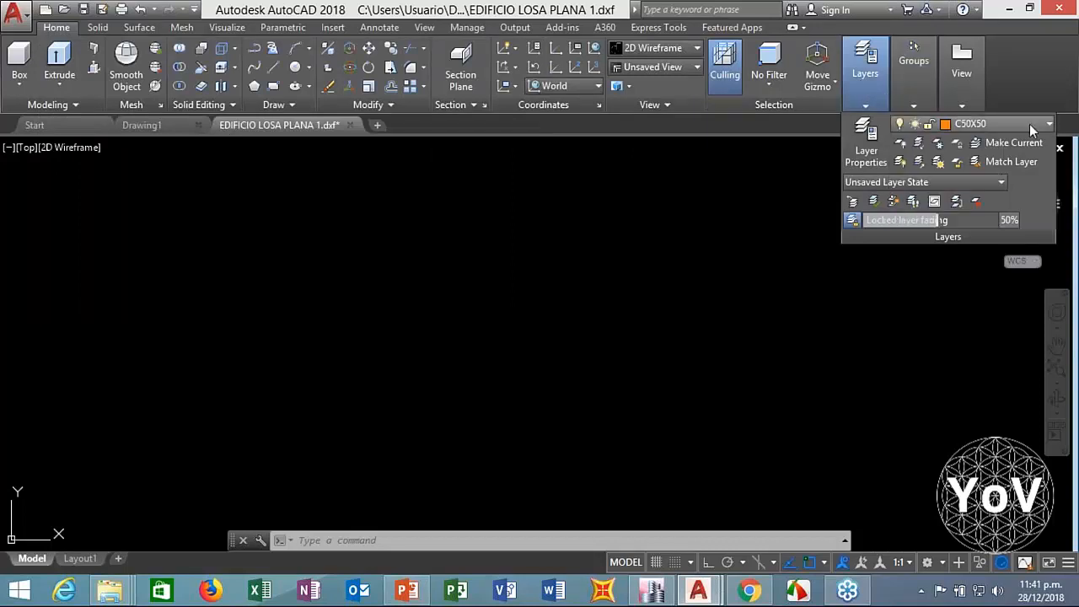
pyautogui.click(465, 289)
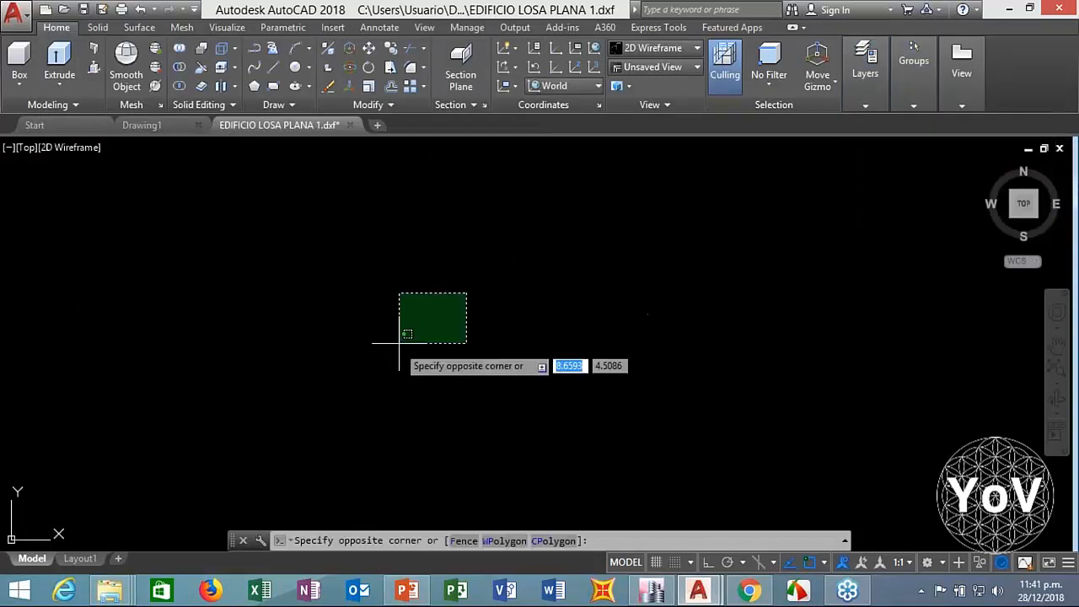
pyautogui.click(392, 348)
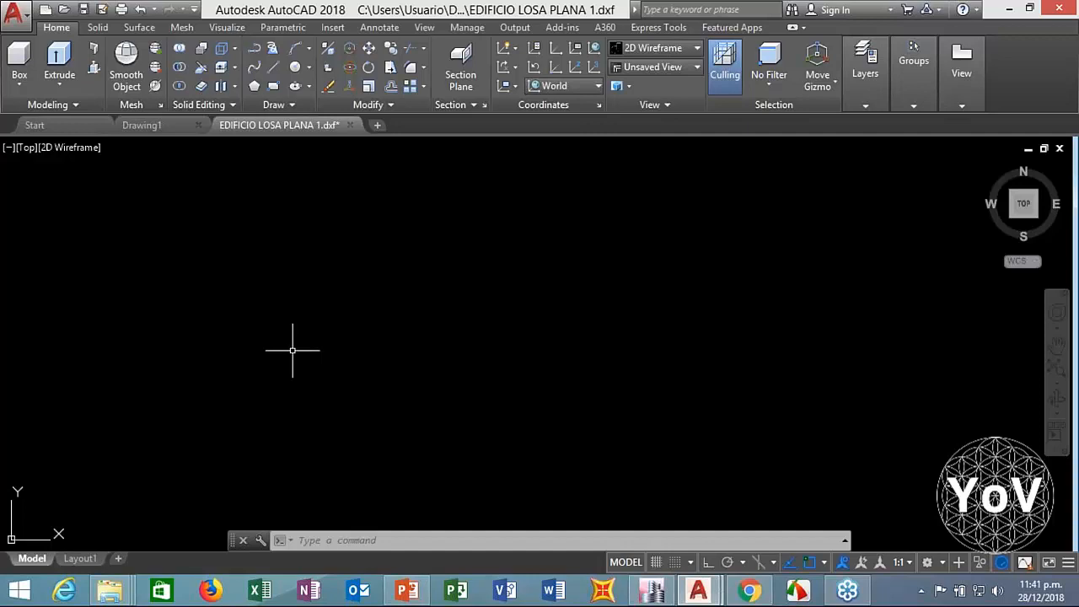
pyautogui.write('L')
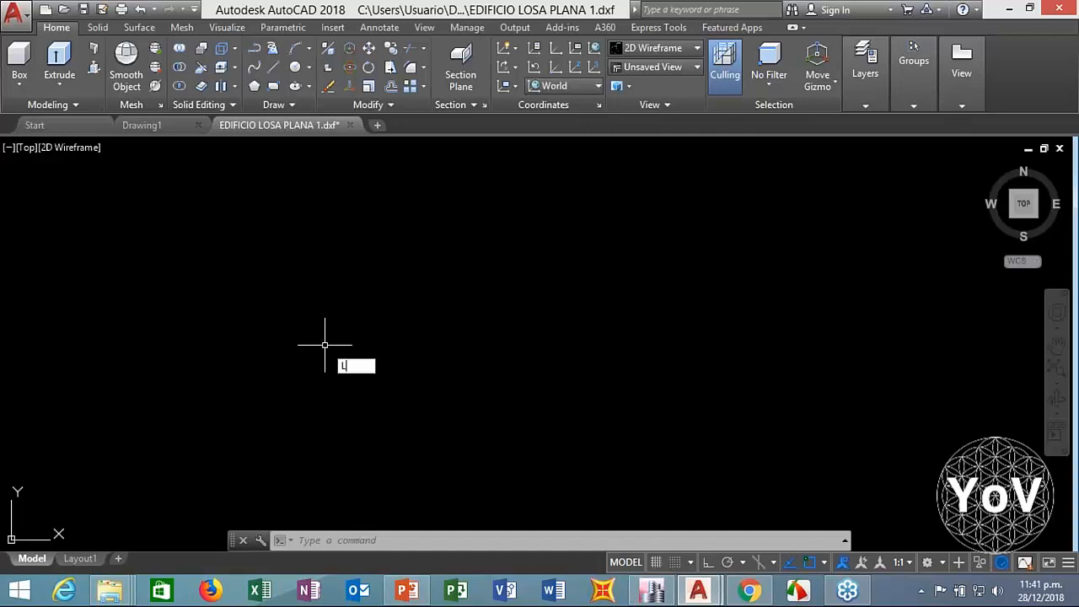
pyautogui.press('Return')
pyautogui.press('Return')
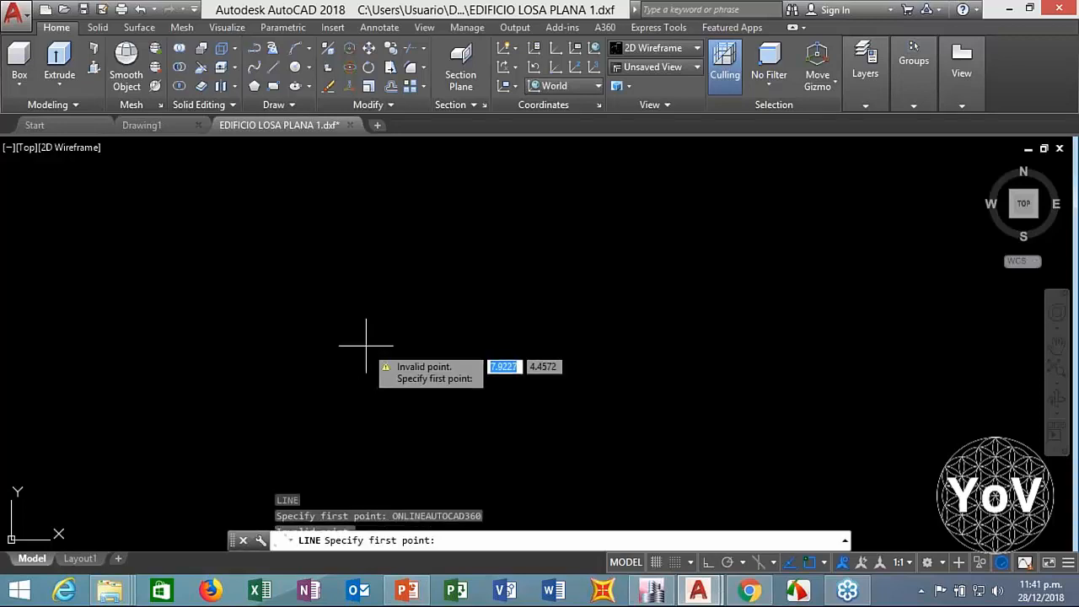
pyautogui.press('Escape')
pyautogui.press('Escape')
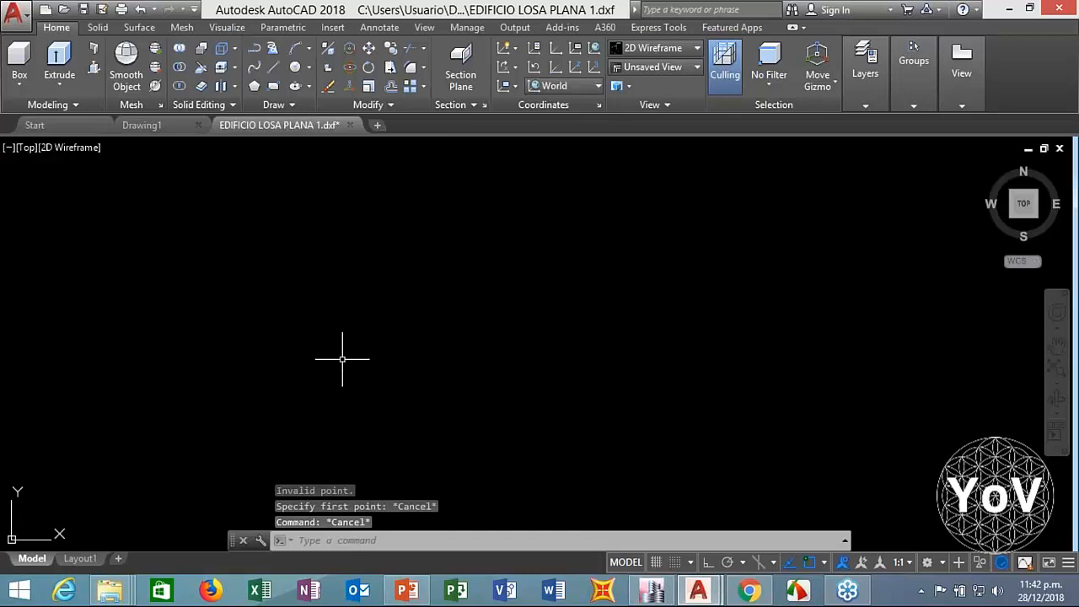
# Step: Draw a horizontal line on the C50X50 layer, starting at 0,0,0 and extending in the positive X direction, with Ortho mode on
pyautogui.press('Return')
pyautogui.write('0,0,0')
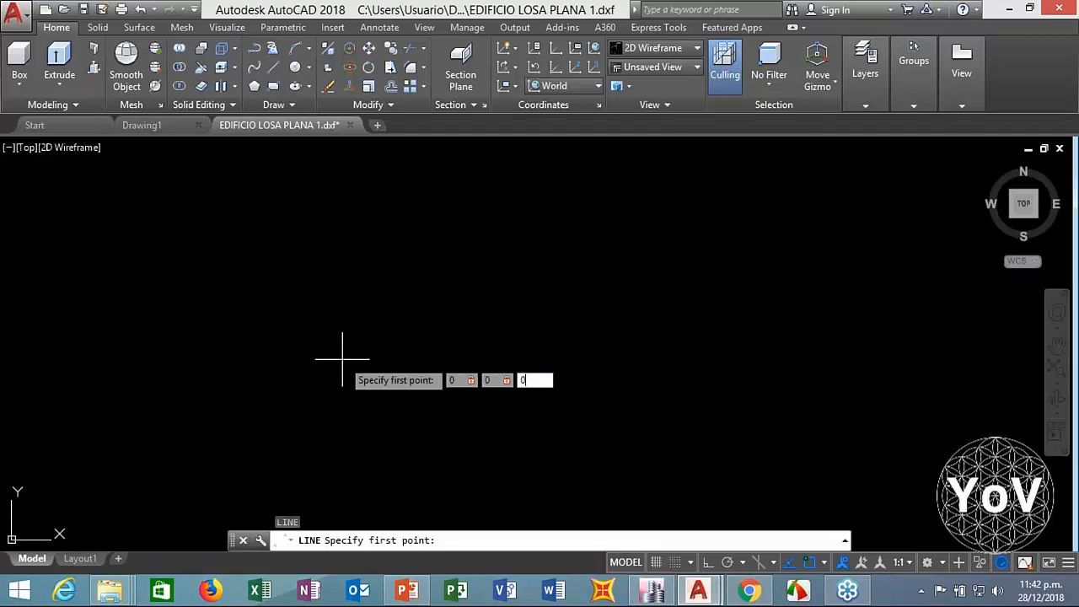
pyautogui.press('Return')
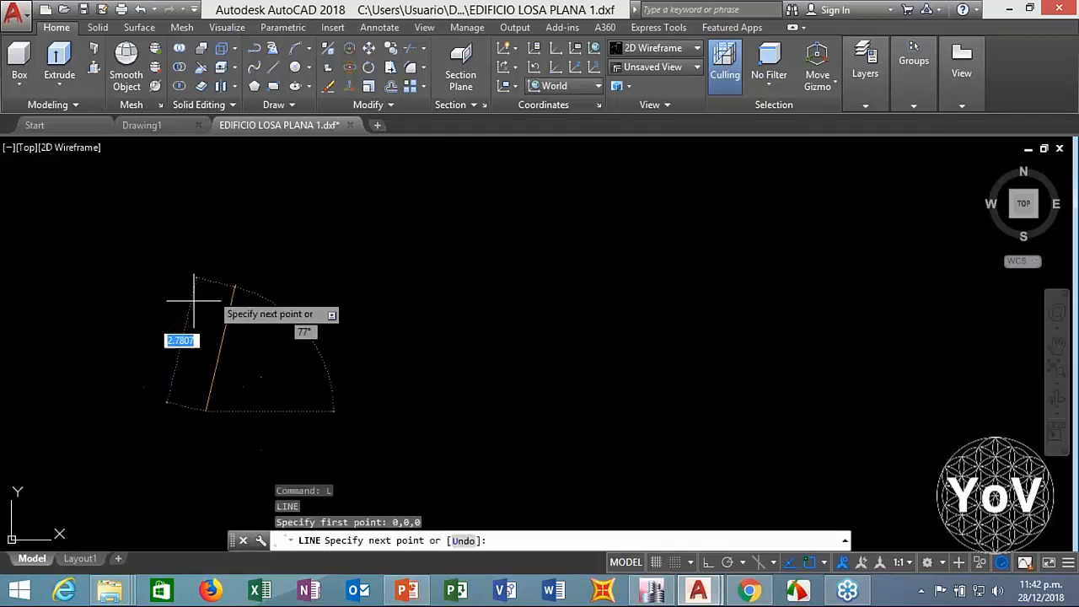
pyautogui.click(707, 563)
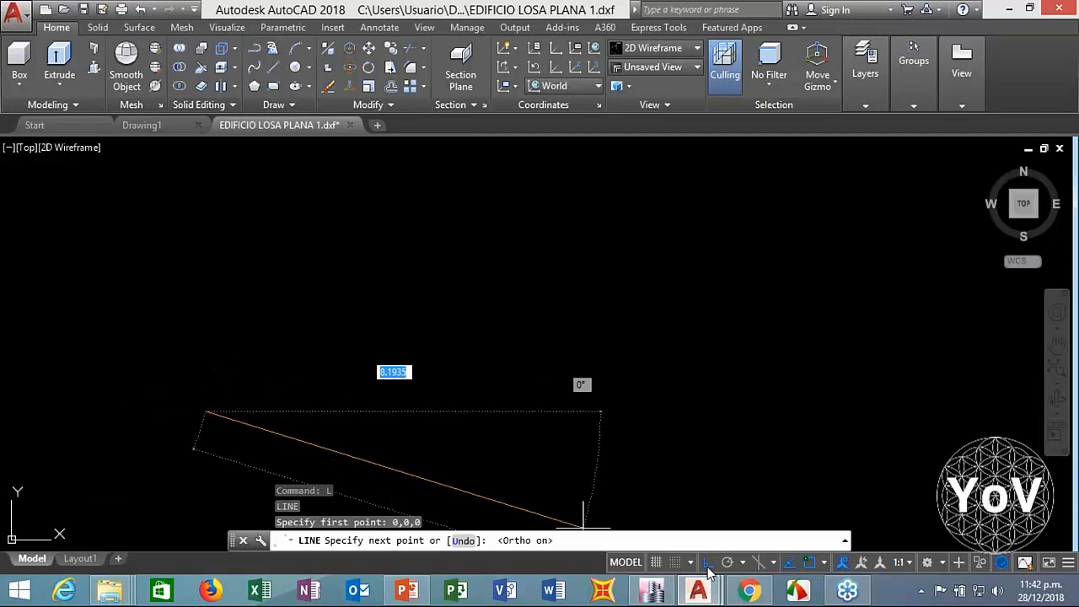
pyautogui.click(667, 375)
pyautogui.press('Escape')
pyautogui.press('Escape')
# Step: Draw a vertical line upward from the origin end of the horizontal line
pyautogui.write('l')
pyautogui.press('Return')
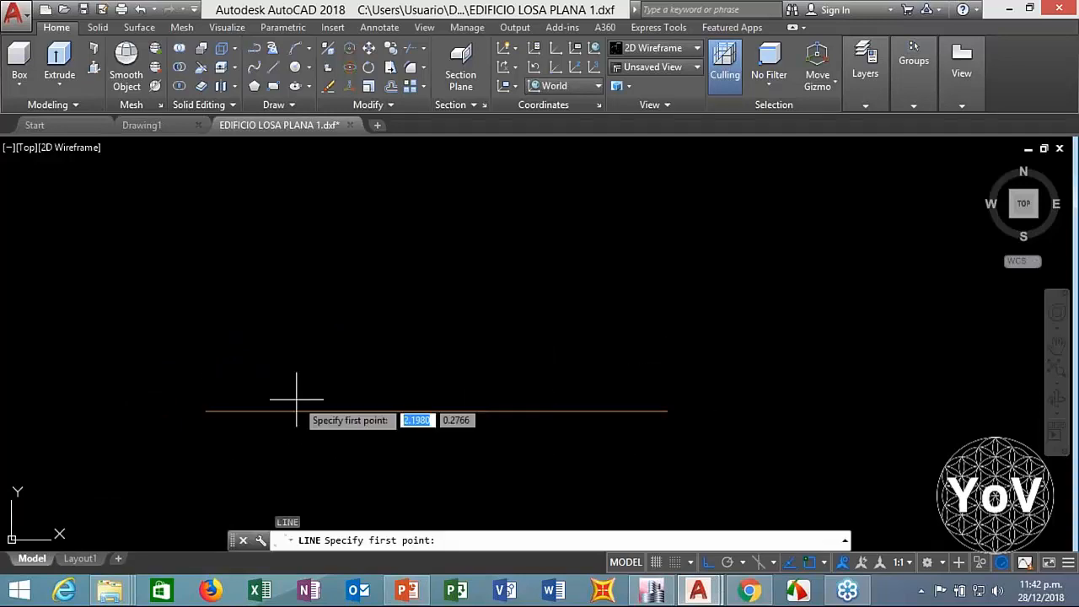
pyautogui.click(206, 412)
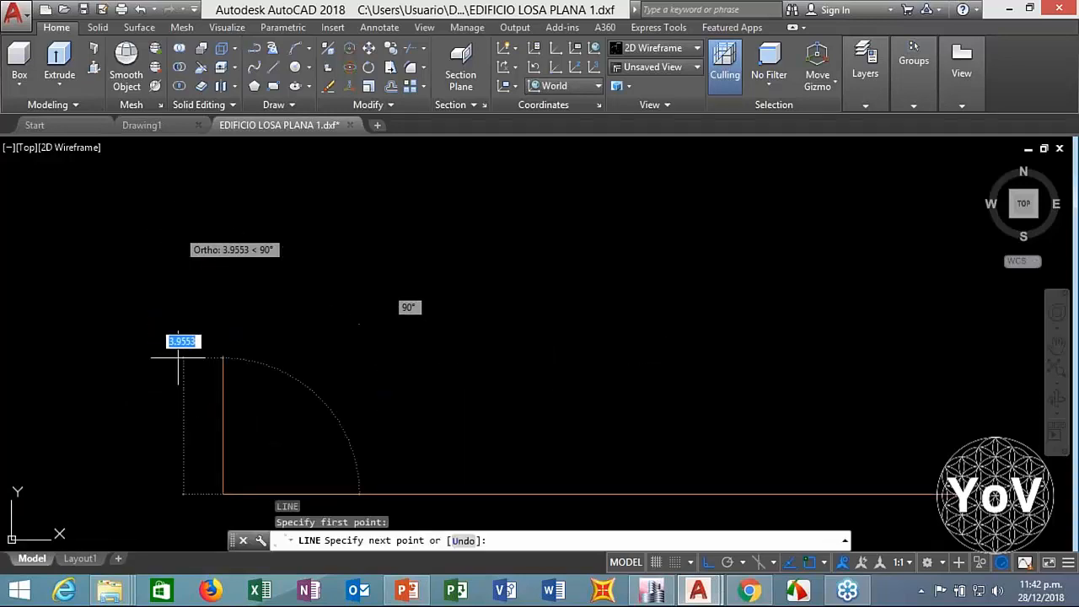
pyautogui.click(171, 211)
pyautogui.press('Return')
# Step: Draw a closed 0.5 by 0.5 square from separate lines between the two guide lines
pyautogui.press('Return')
pyautogui.scroll(2, 252, 348)
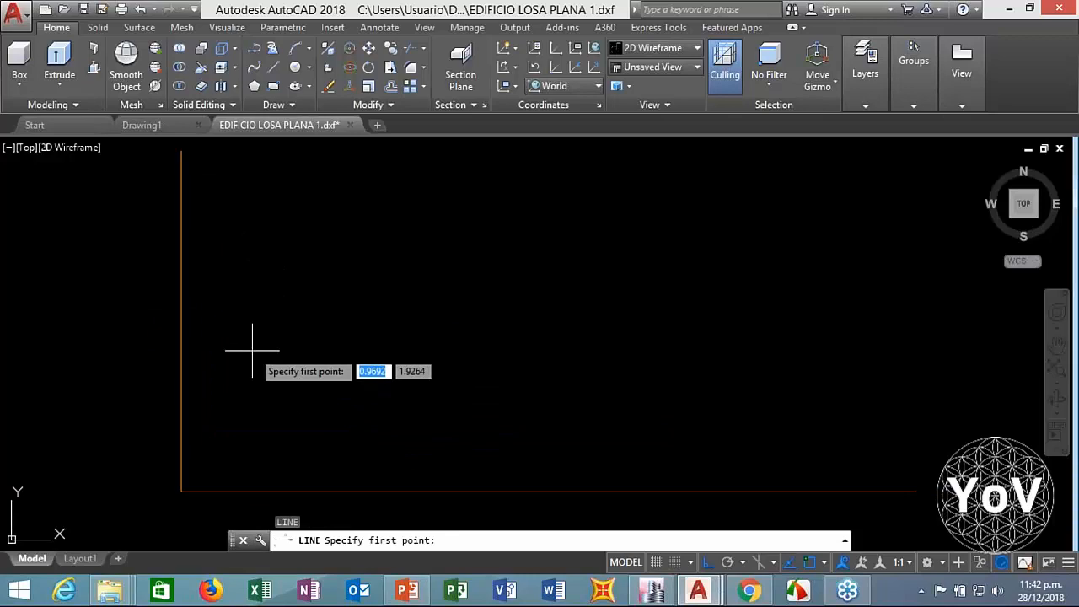
pyautogui.write('pl')
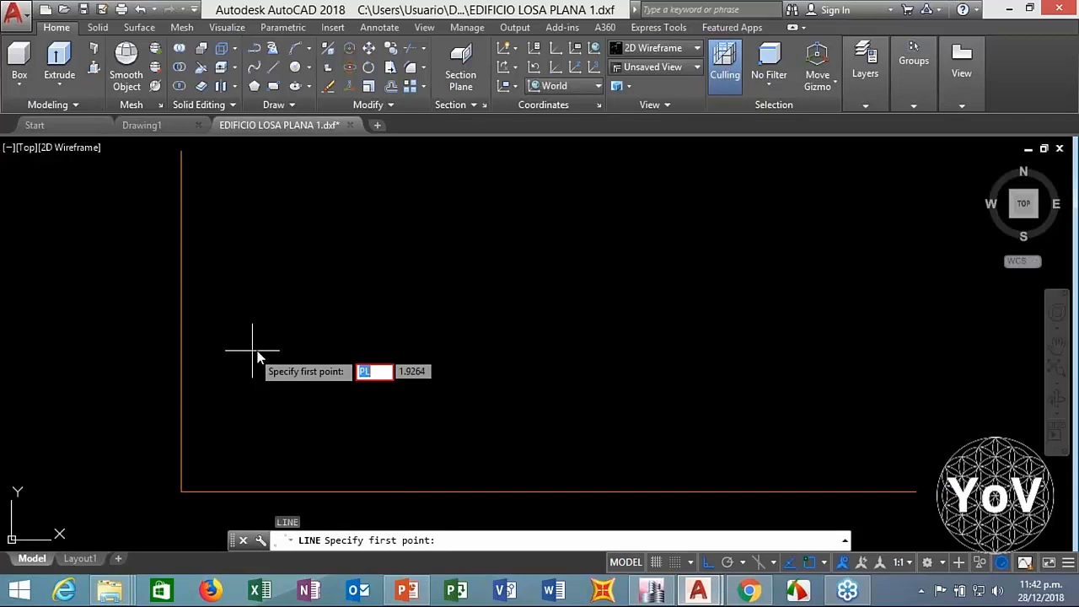
pyautogui.click(341, 320)
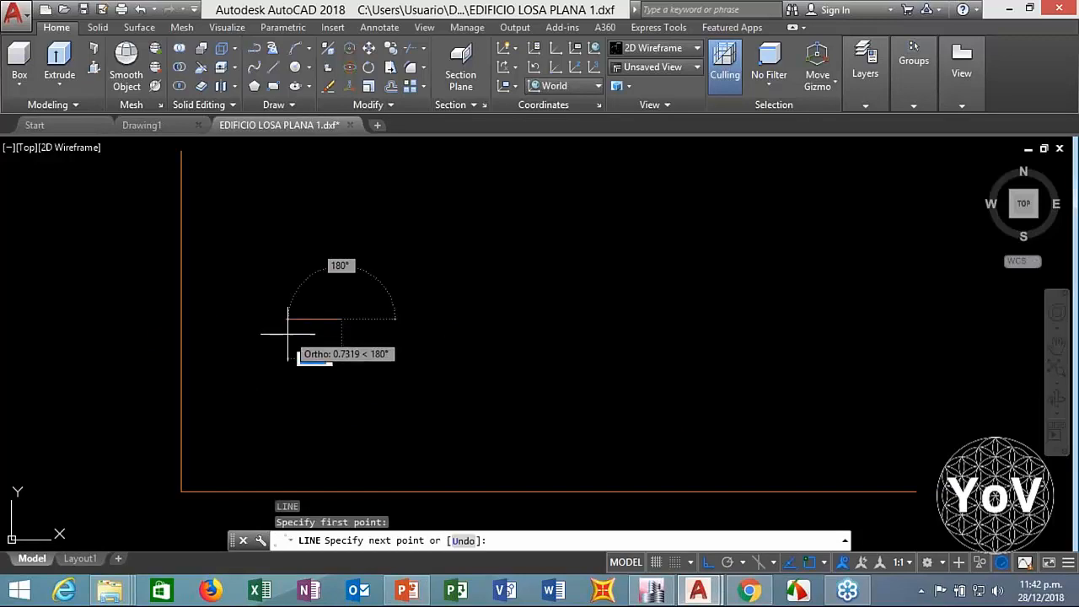
pyautogui.write('0')
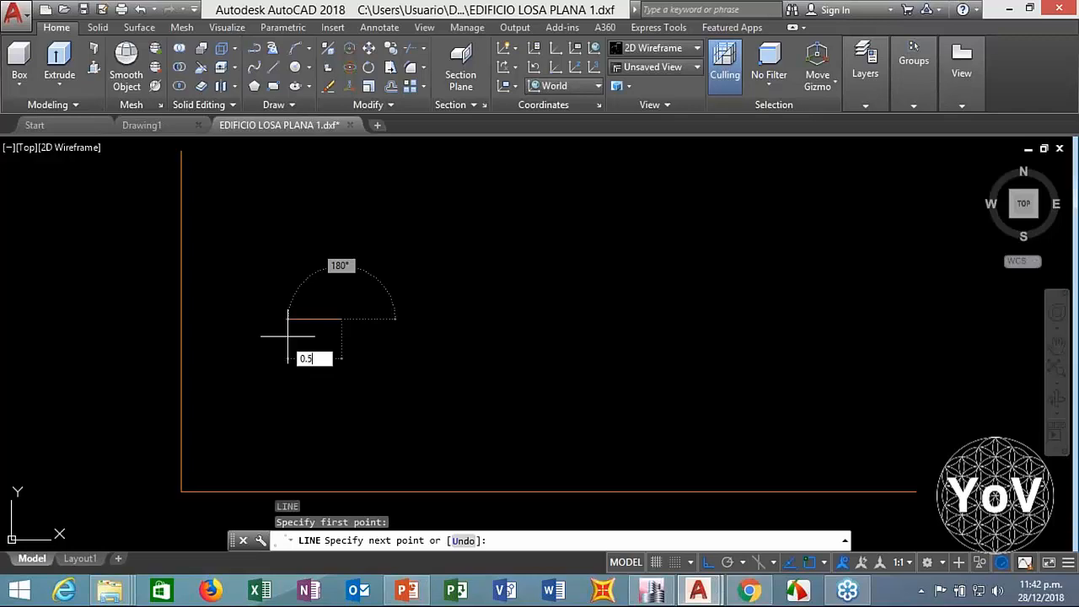
pyautogui.write('.5')
pyautogui.press('Return')
pyautogui.write('0')
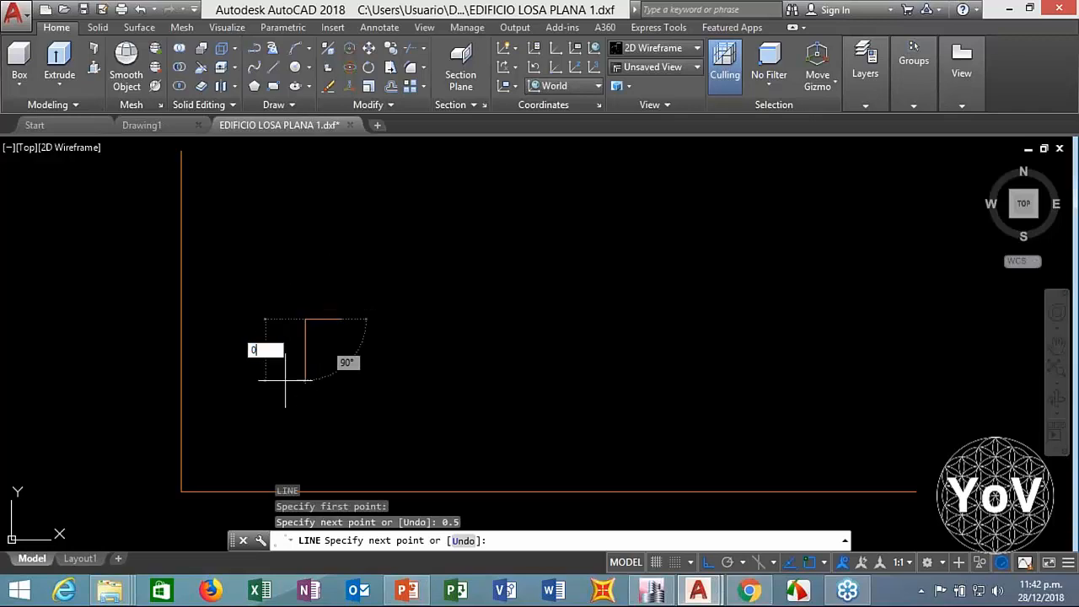
pyautogui.write('.5')
pyautogui.press('Return')
pyautogui.write('0.5')
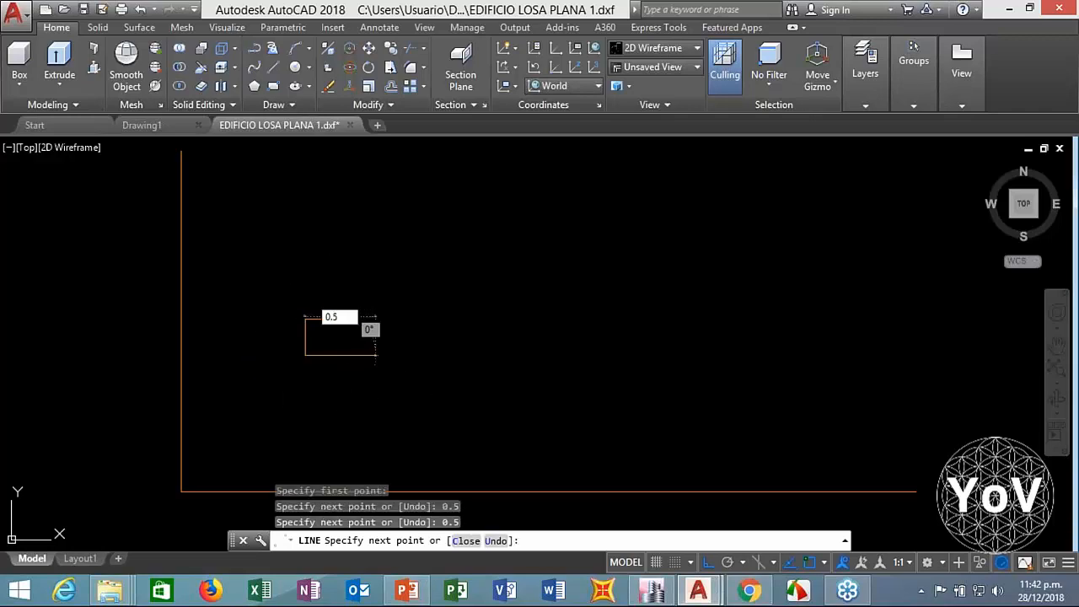
pyautogui.press('Return')
pyautogui.write('c')
pyautogui.press('Return')
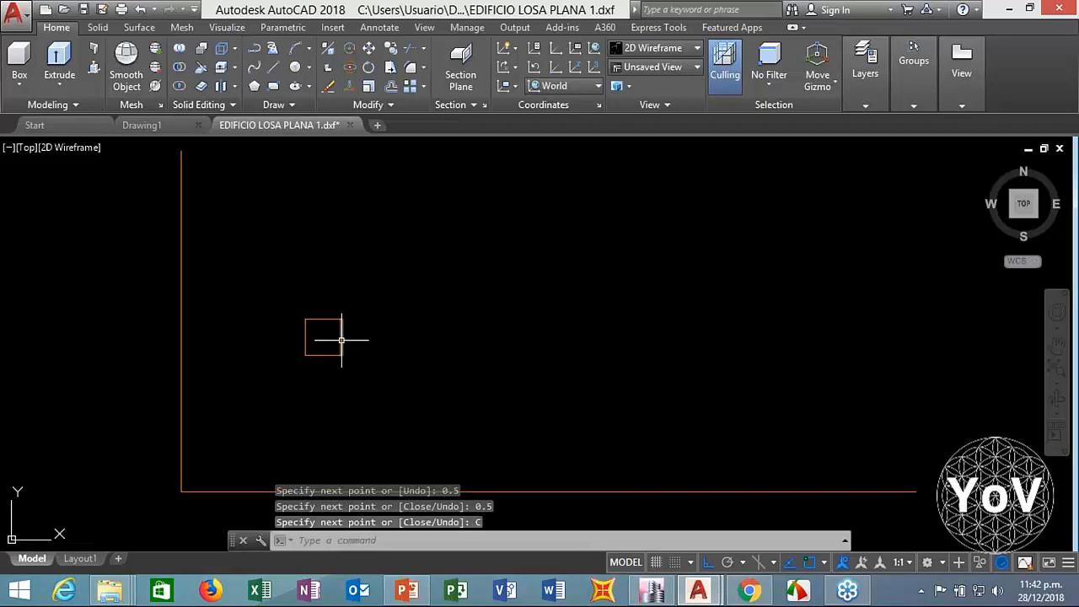
pyautogui.press('Escape')
# Step: Draw a closed 0.5 by 0.5 square as a single polyline beside the first square and check it selects as one object
pyautogui.write('pl')
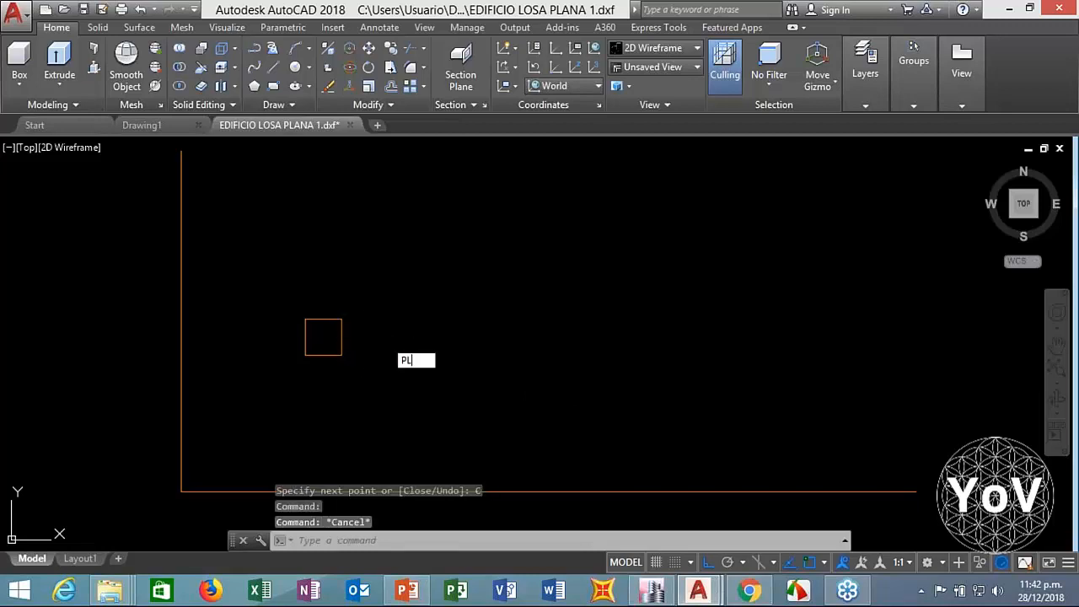
pyautogui.press('Return')
pyautogui.click(504, 311)
pyautogui.write('0.6')
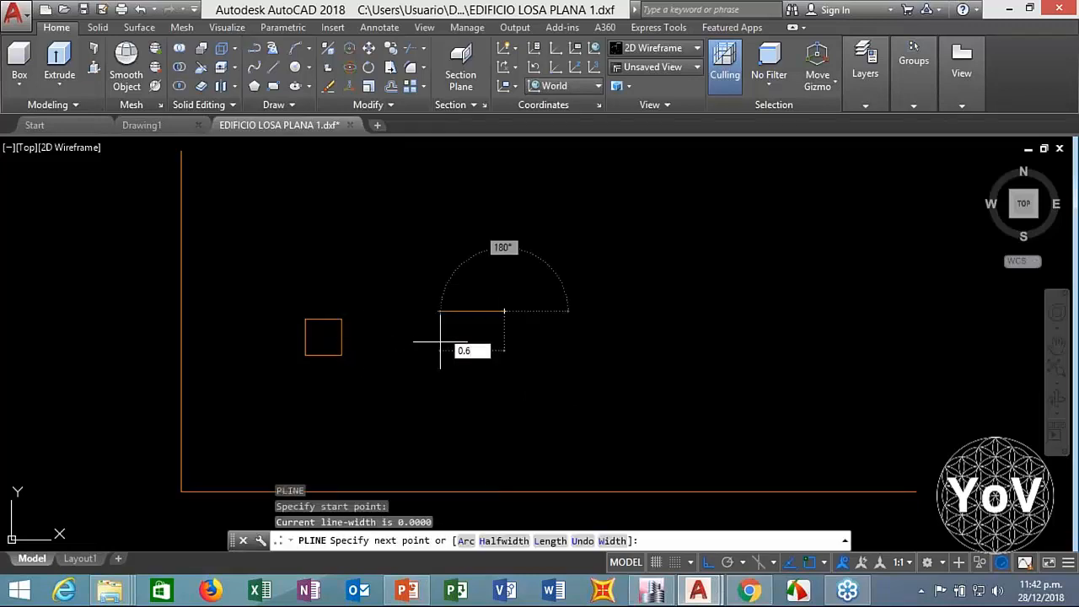
pyautogui.write('5')
pyautogui.press('Return')
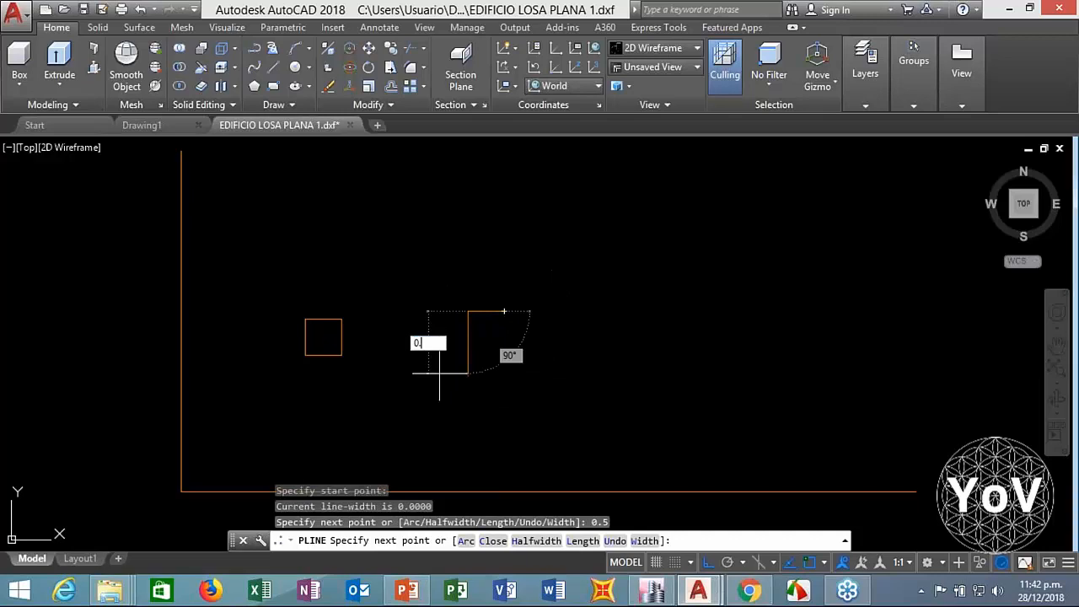
pyautogui.write('0.5')
pyautogui.press('Return')
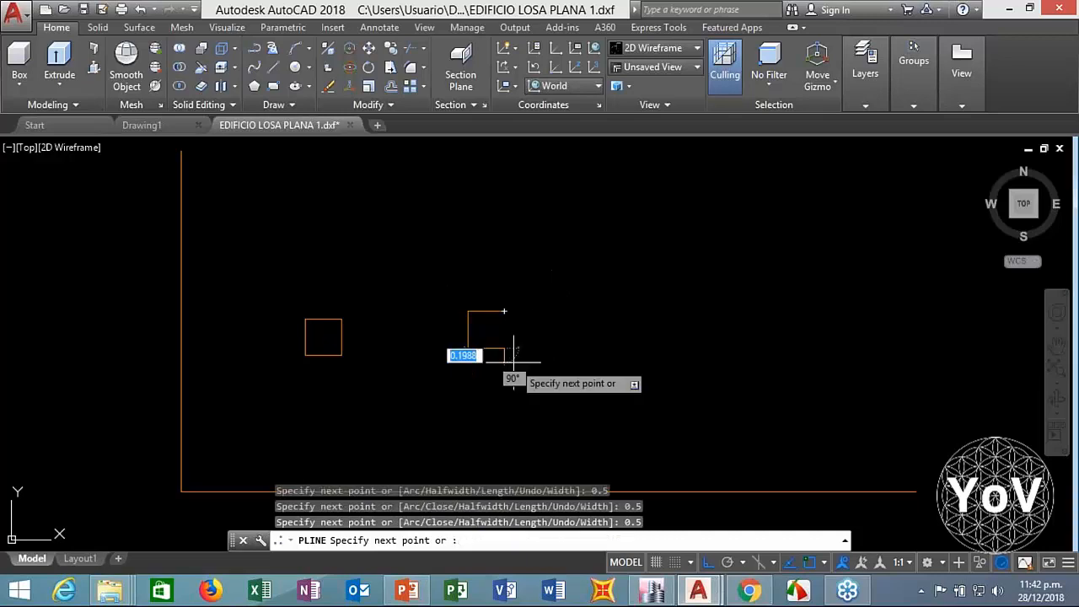
pyautogui.write('0.5')
pyautogui.press('Return')
pyautogui.write('C')
pyautogui.press('Return')
pyautogui.moveTo(511, 308); pyautogui.dragTo(470, 345)
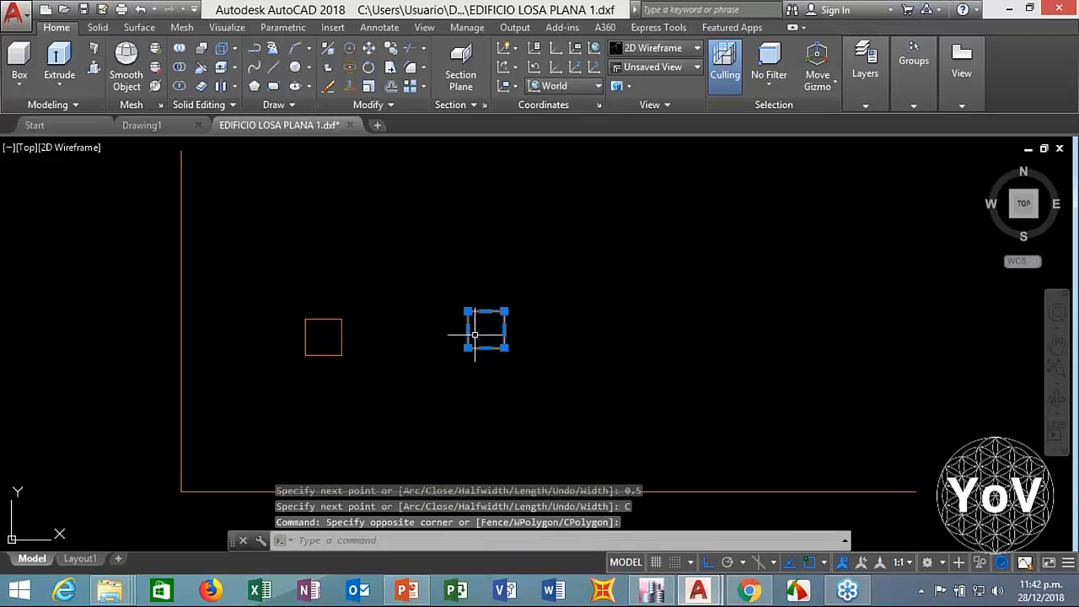
pyautogui.scroll(-1, 471, 343)
pyautogui.press('Escape')
pyautogui.press('Escape')
pyautogui.press('Escape')
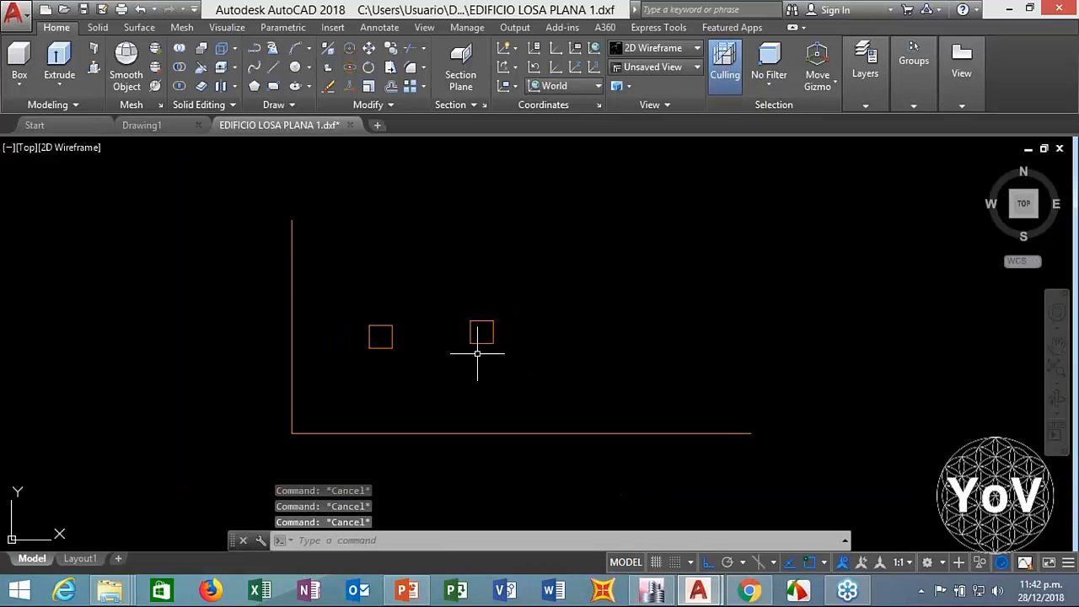
# Step: Erase the square made of separate lines
pyautogui.click(422, 308)
pyautogui.click(339, 368)
pyautogui.press('Delete')
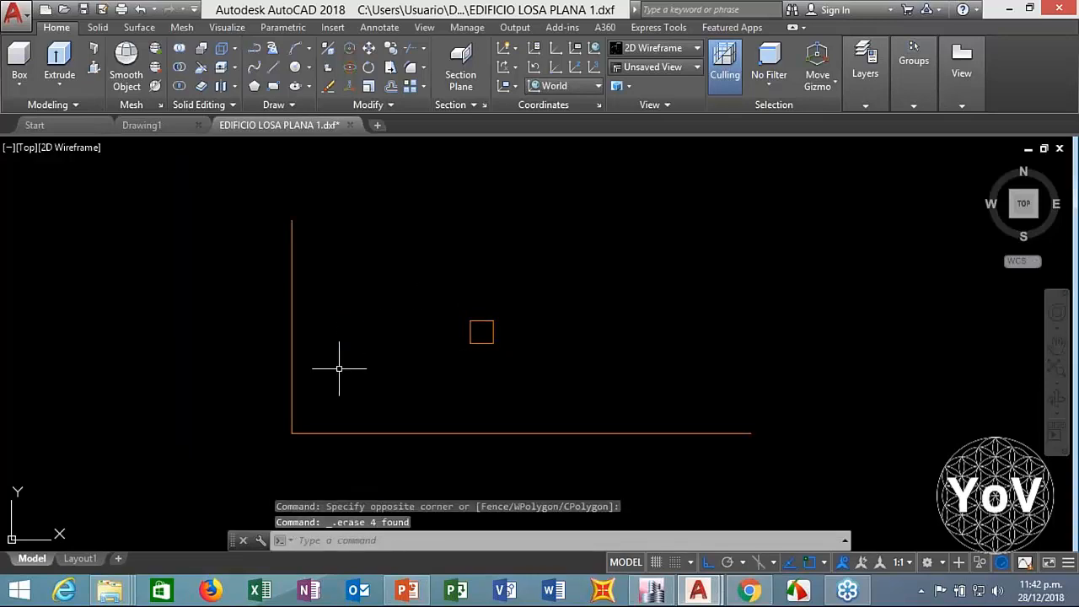
# Step: Move the polyline square by its centre onto the corner where the two guide lines meet
pyautogui.write('m')
pyautogui.press('Return')
pyautogui.click(523, 312)
pyautogui.click(438, 369)
pyautogui.press('Return')
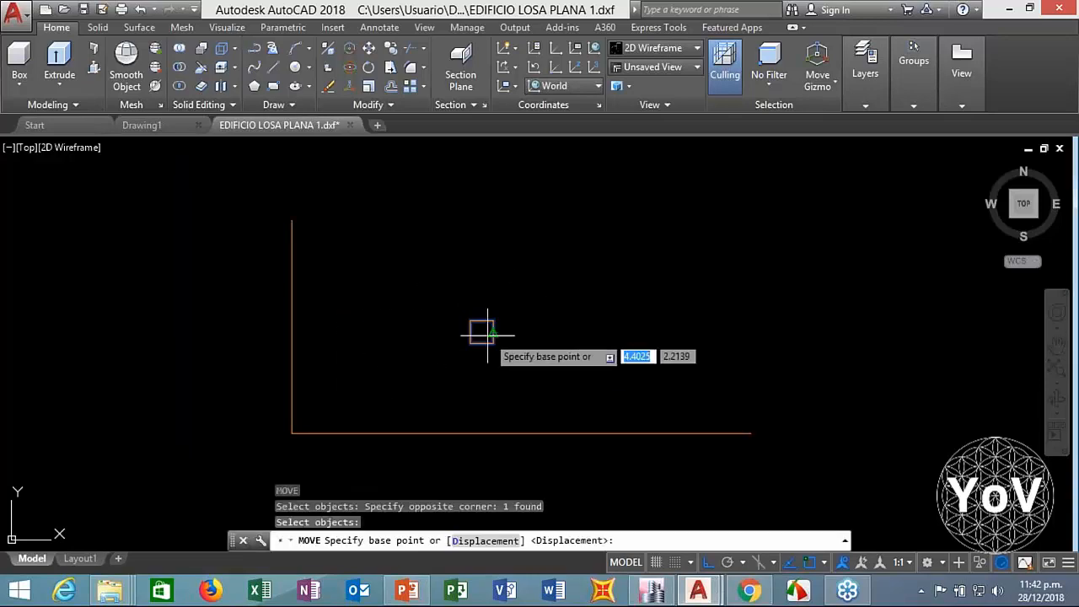
pyautogui.scroll(6, 486, 333)
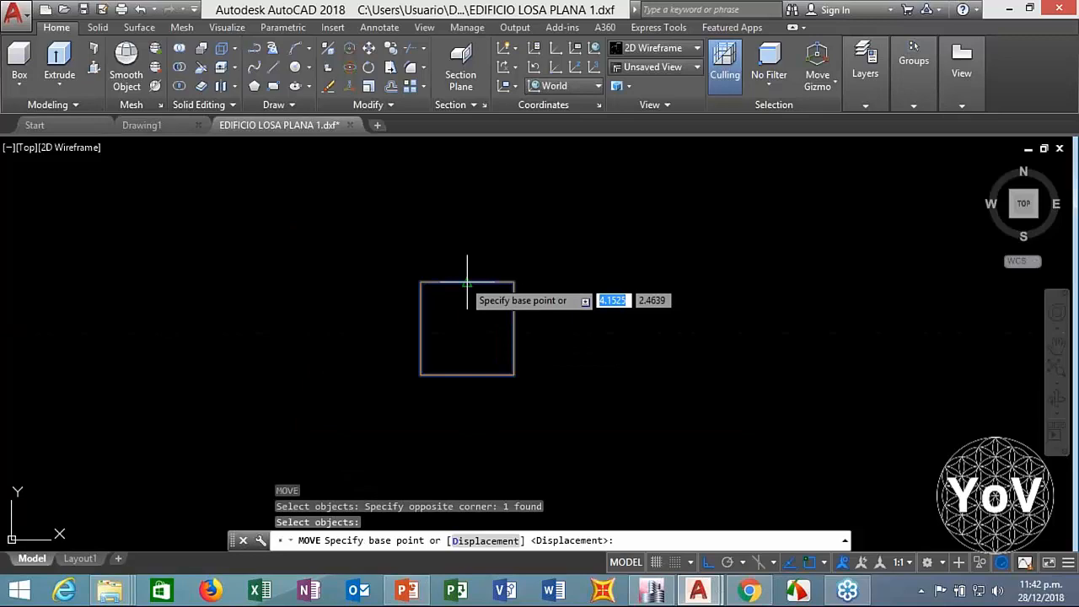
pyautogui.click(467, 328)
pyautogui.scroll(-5, 467, 328)
pyautogui.press('Escape')
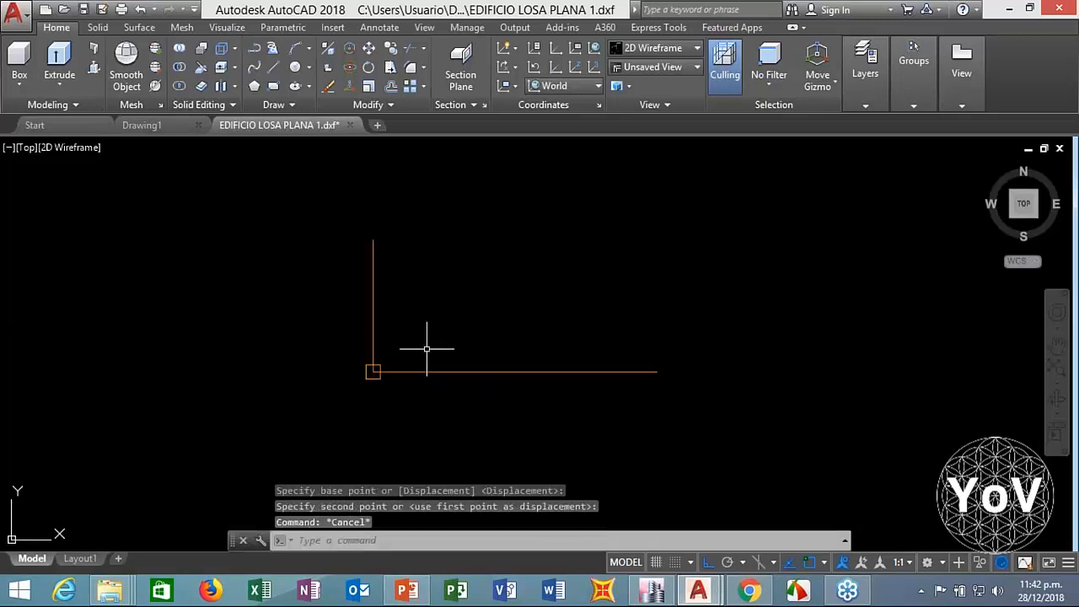
pyautogui.press('Escape')
# Step: Erase the vertical and horizontal guide lines, keeping only the column square
pyautogui.click(426, 346)
pyautogui.click(354, 320)
pyautogui.click(532, 330)
pyautogui.click(484, 399)
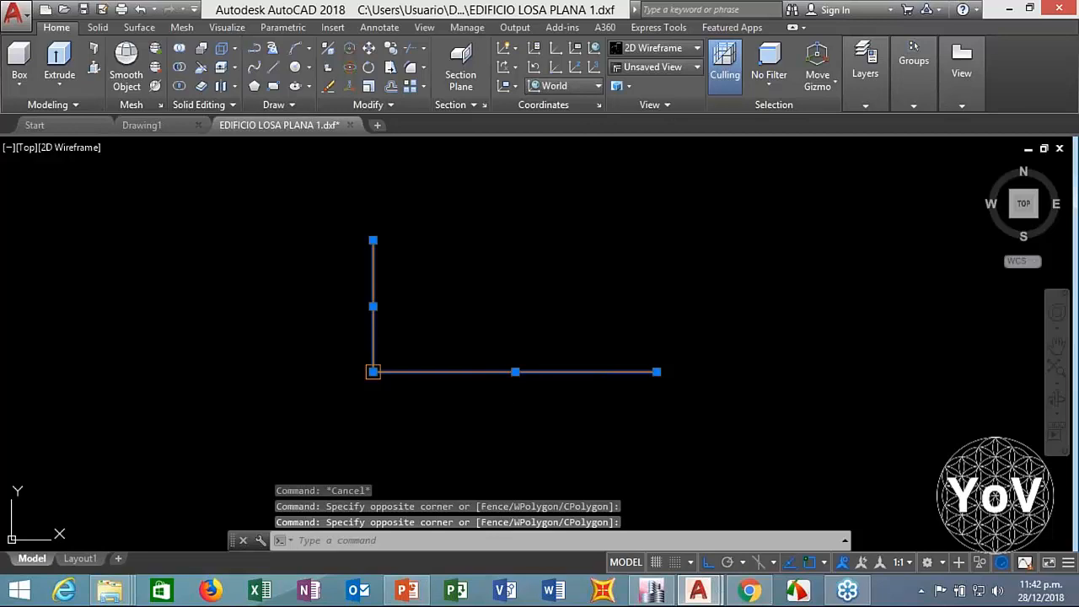
pyautogui.press('Delete')
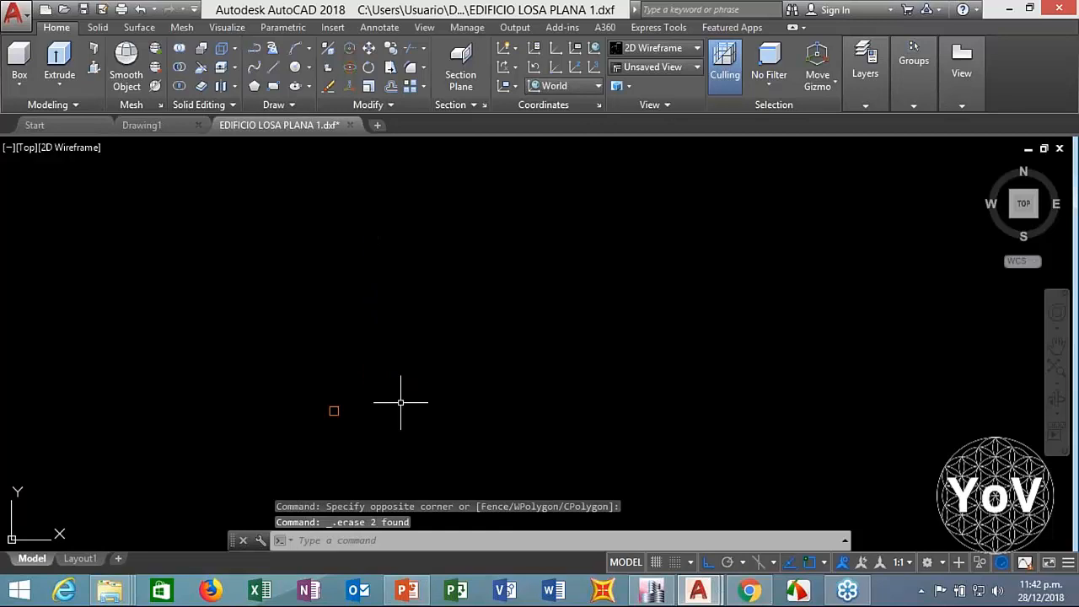
# Step: Copy the column square in the positive X direction at distances of 7, 14 and 21
pyautogui.write('CO')
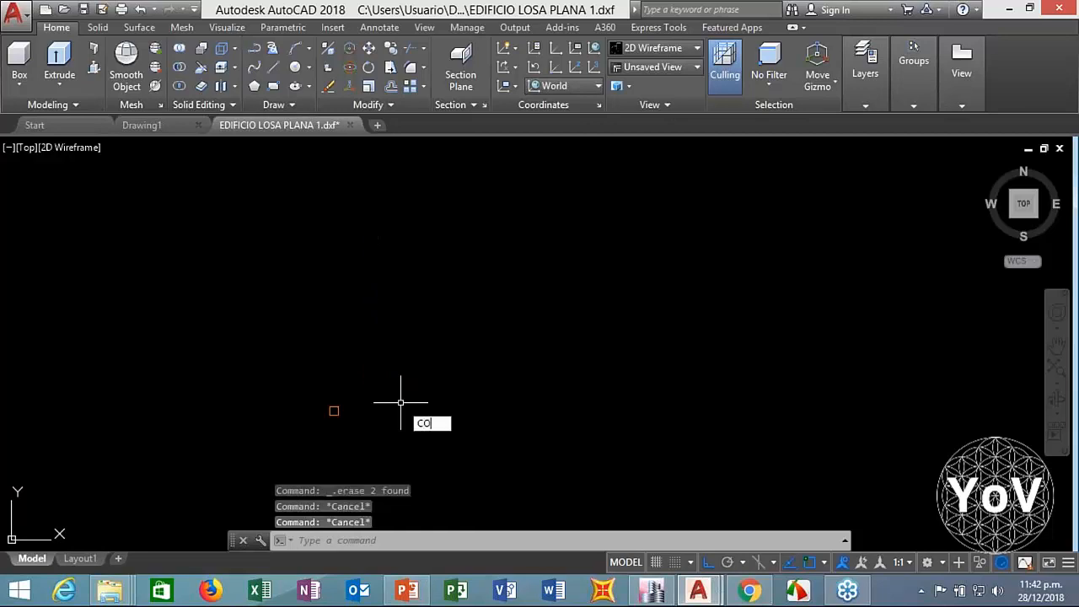
pyautogui.press('Return')
pyautogui.click(436, 364)
pyautogui.click(317, 436)
pyautogui.press('Return')
pyautogui.click(386, 436)
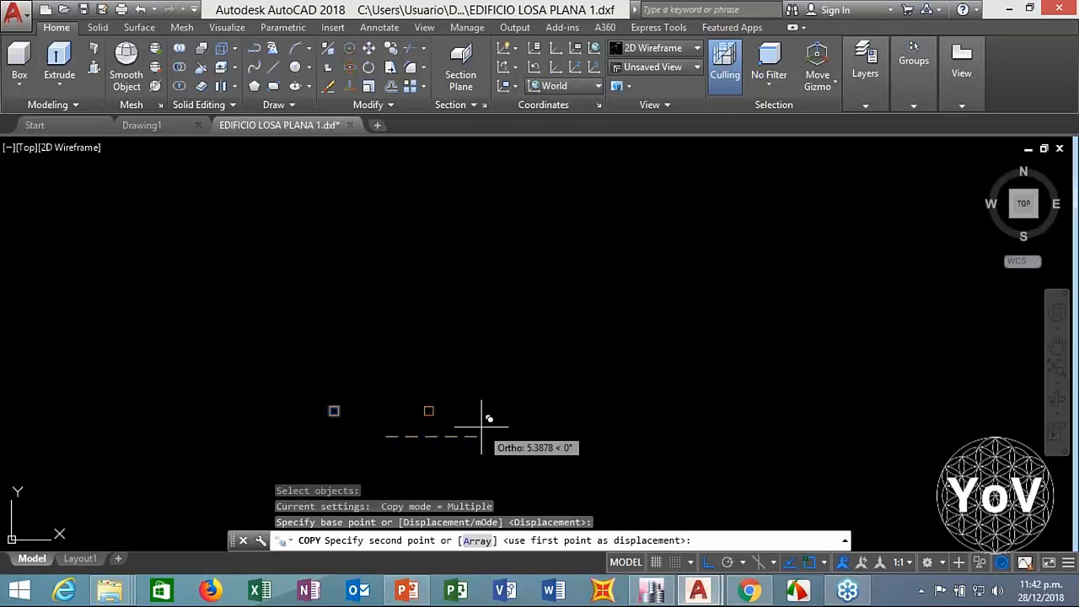
pyautogui.write('7')
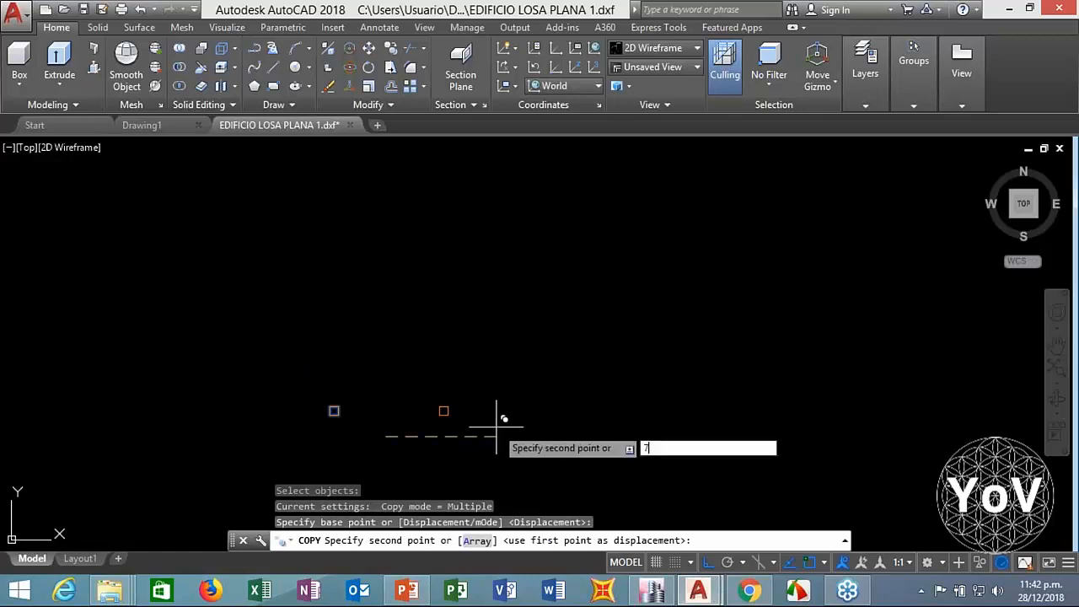
pyautogui.press('Return')
pyautogui.write('14')
pyautogui.press('Return')
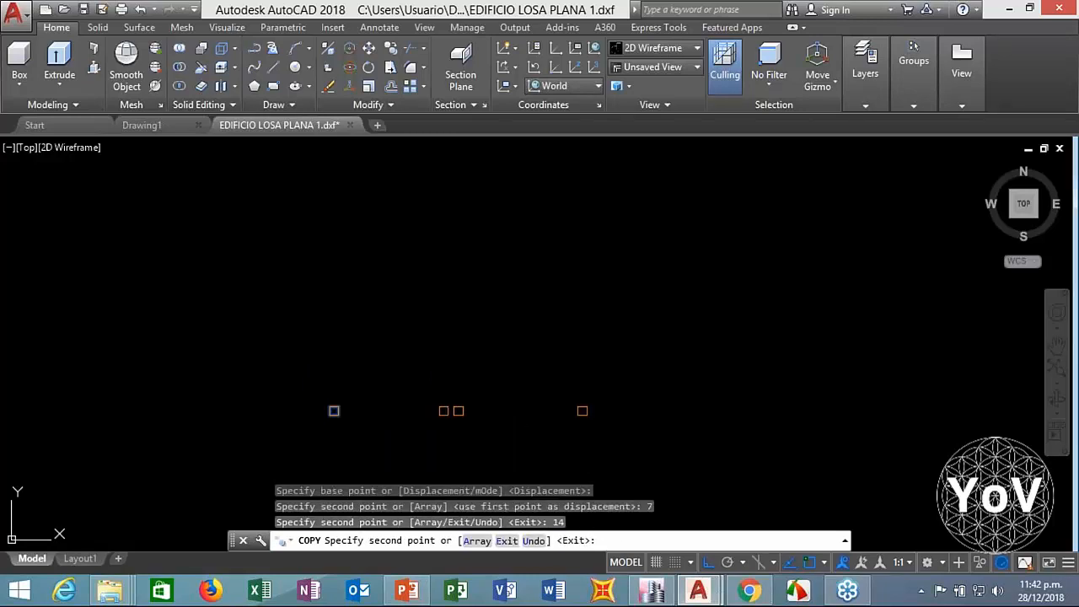
pyautogui.write('21')
pyautogui.press('Return')
pyautogui.press('Escape')
pyautogui.press('Escape')
# Step: Copy the row of four columns upward at distances of 6 and 12
pyautogui.write('co')
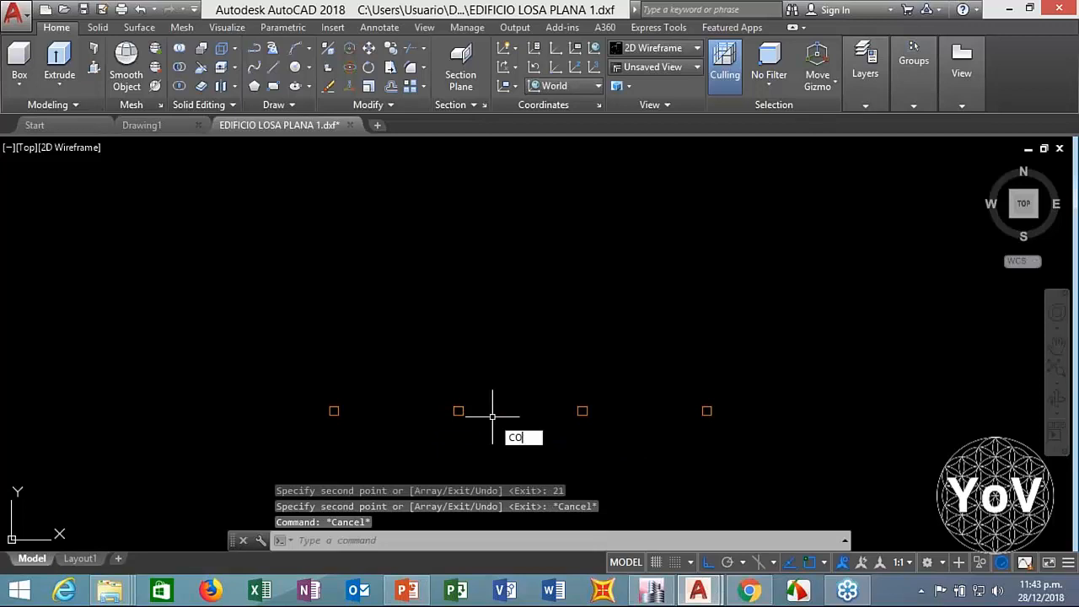
pyautogui.press('Return')
pyautogui.click(747, 334)
pyautogui.click(277, 492)
pyautogui.press('Return')
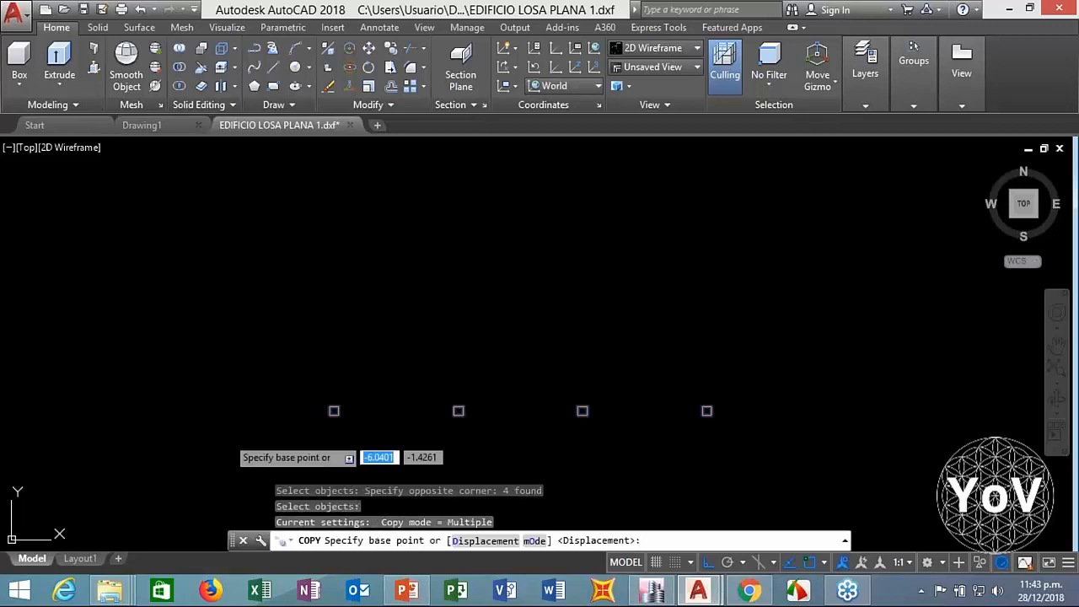
pyautogui.click(226, 433)
pyautogui.write('6')
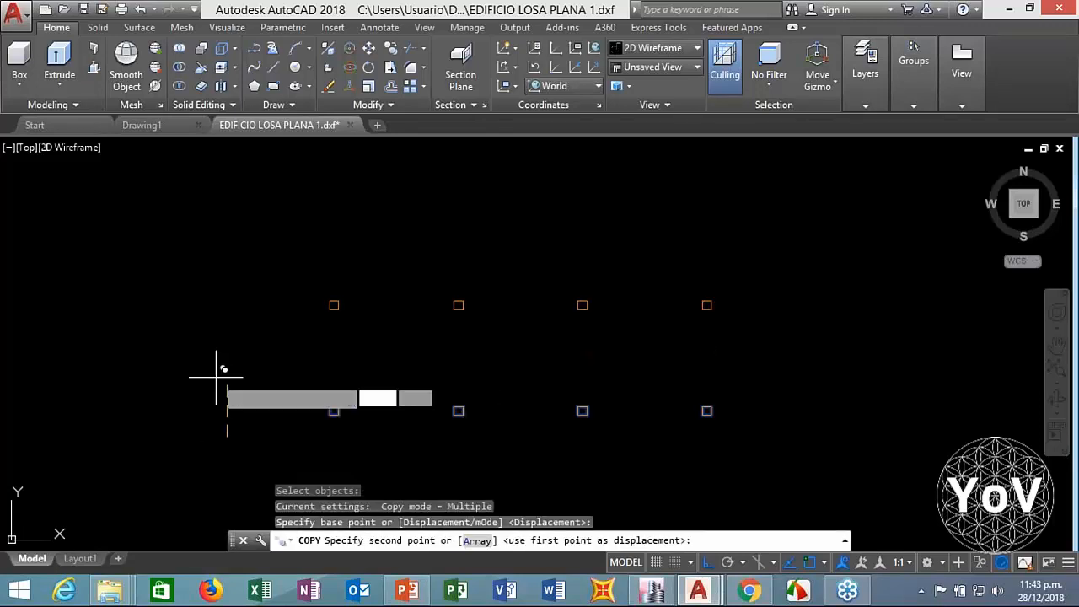
pyautogui.press('Return')
pyautogui.write('12')
pyautogui.press('Return')
pyautogui.press('Escape')
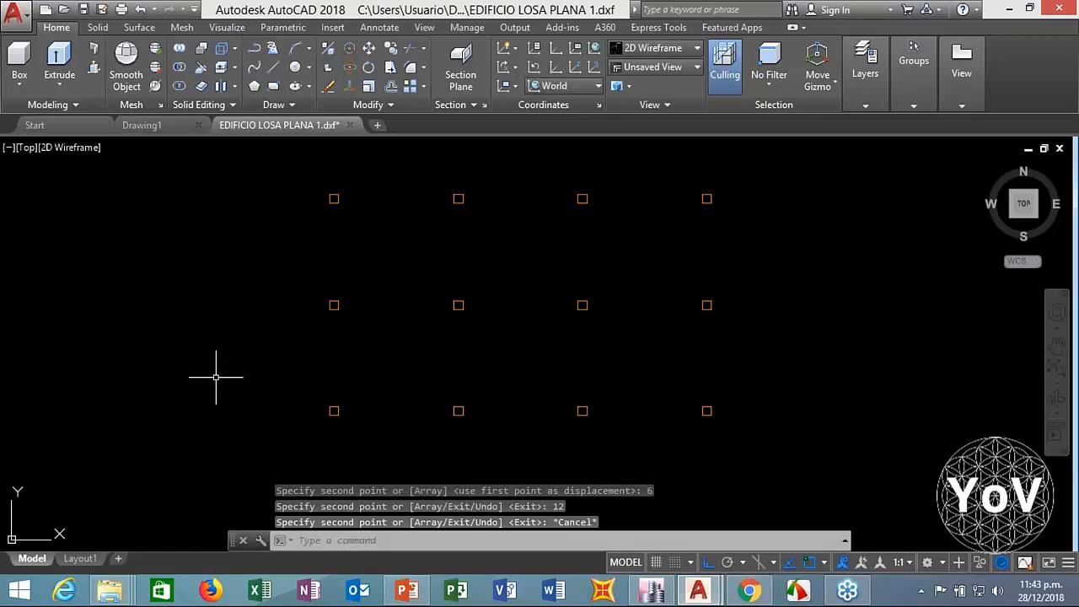
pyautogui.moveTo(306, 341); pyautogui.dragTo(190, 356, button='middle')
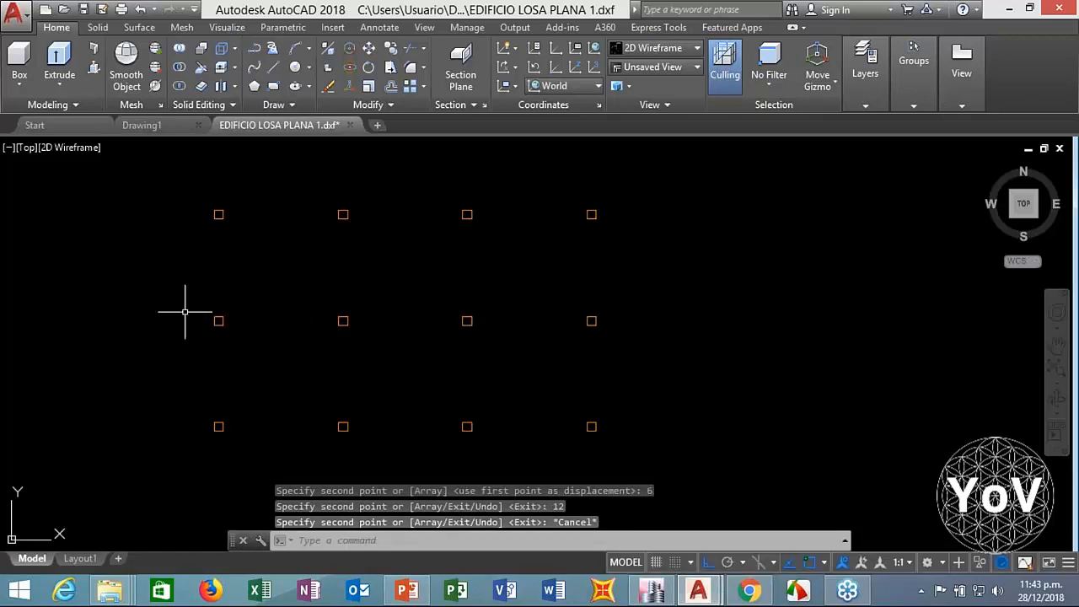
pyautogui.click(218, 318)
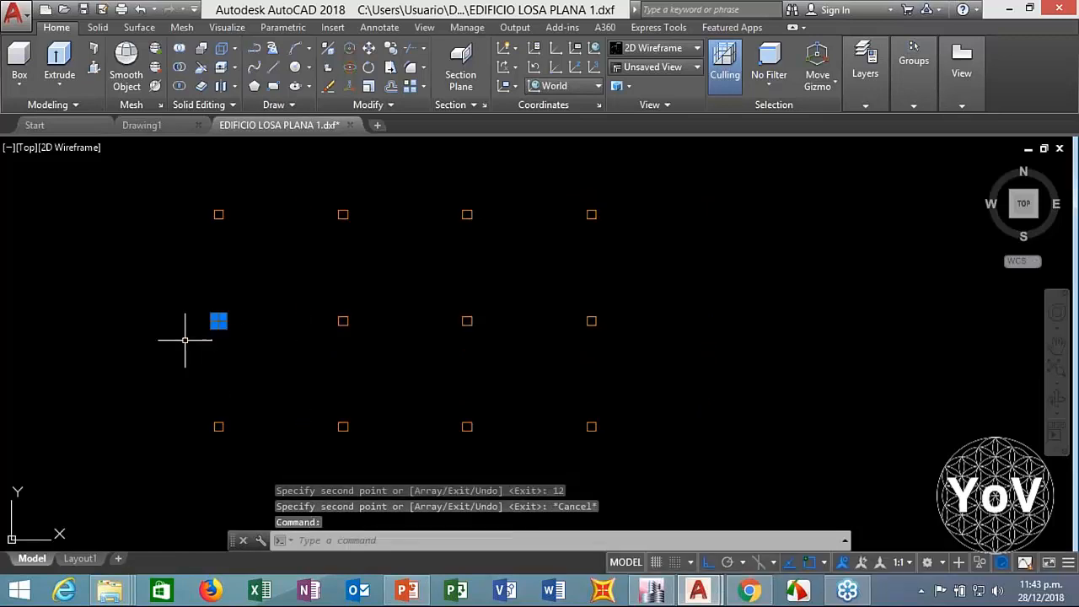
pyautogui.press('Escape')
pyautogui.press('Escape')
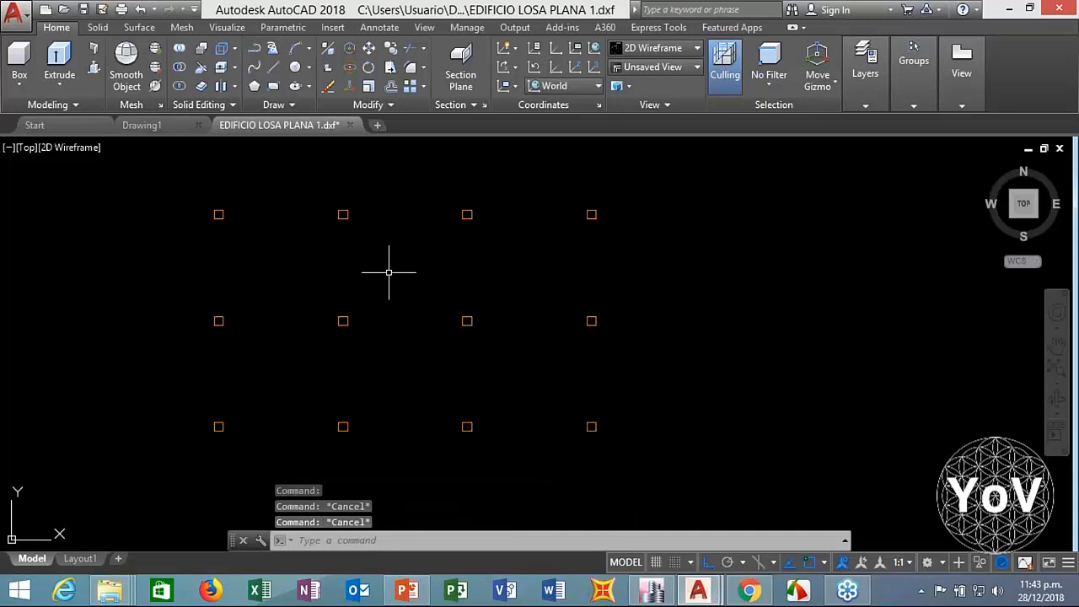
# Step: On layer VP30X30, draw a vertical beam line from the upper-left column's centre down past the lower-left column
pyautogui.moveTo(857, 69)
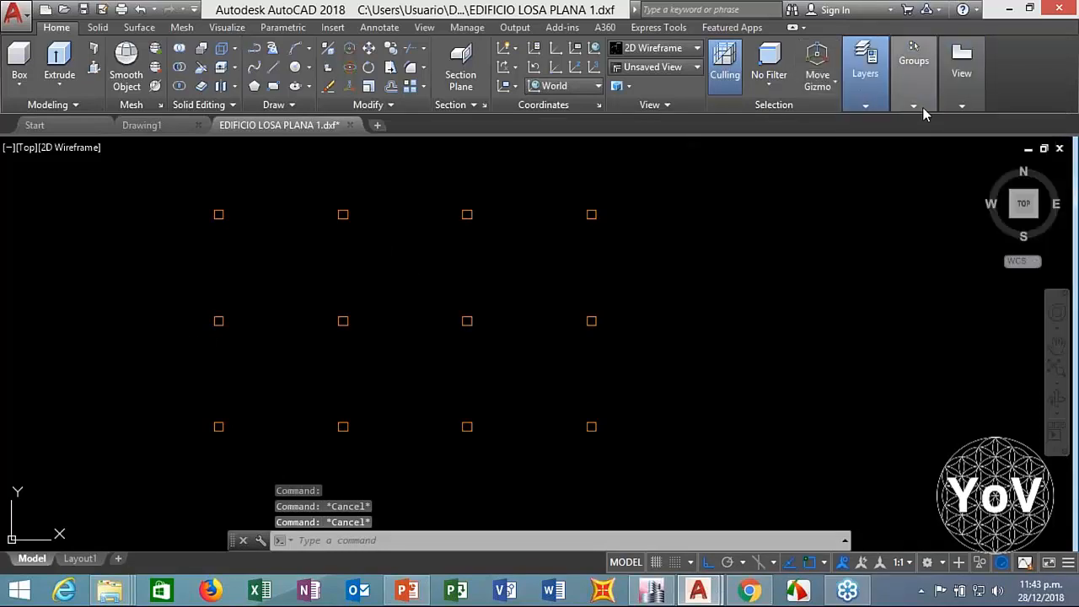
pyautogui.moveTo(894, 115)
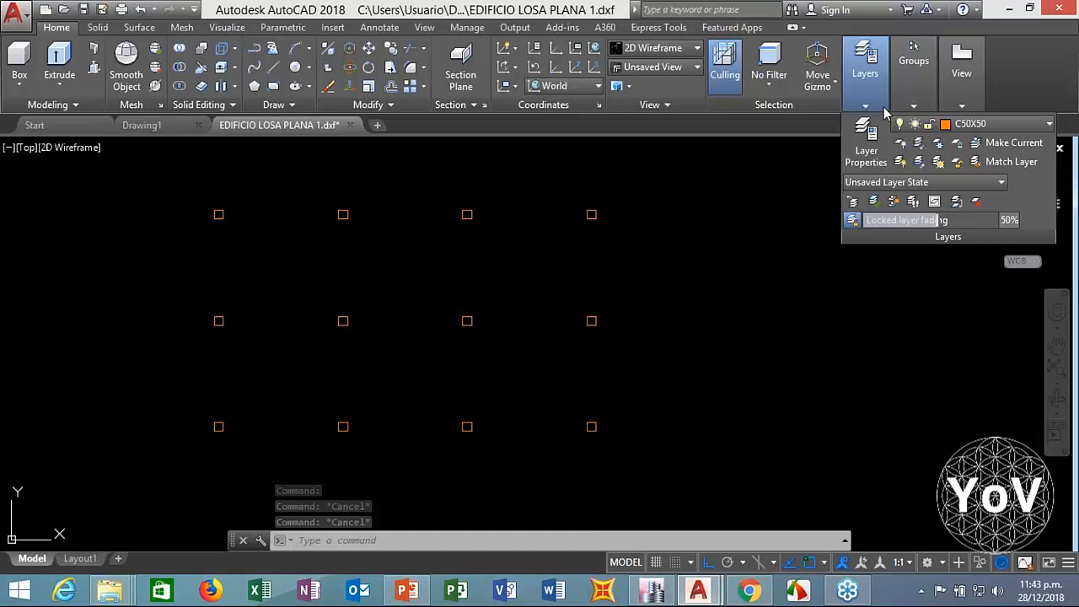
pyautogui.click(995, 124)
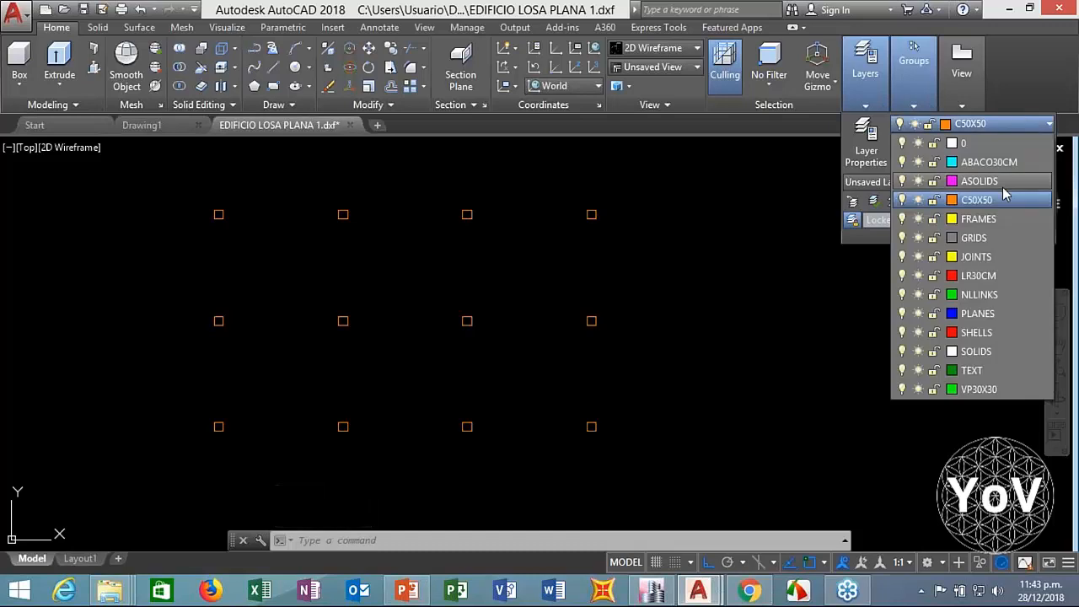
pyautogui.click(980, 390)
pyautogui.write('l')
pyautogui.press('Return')
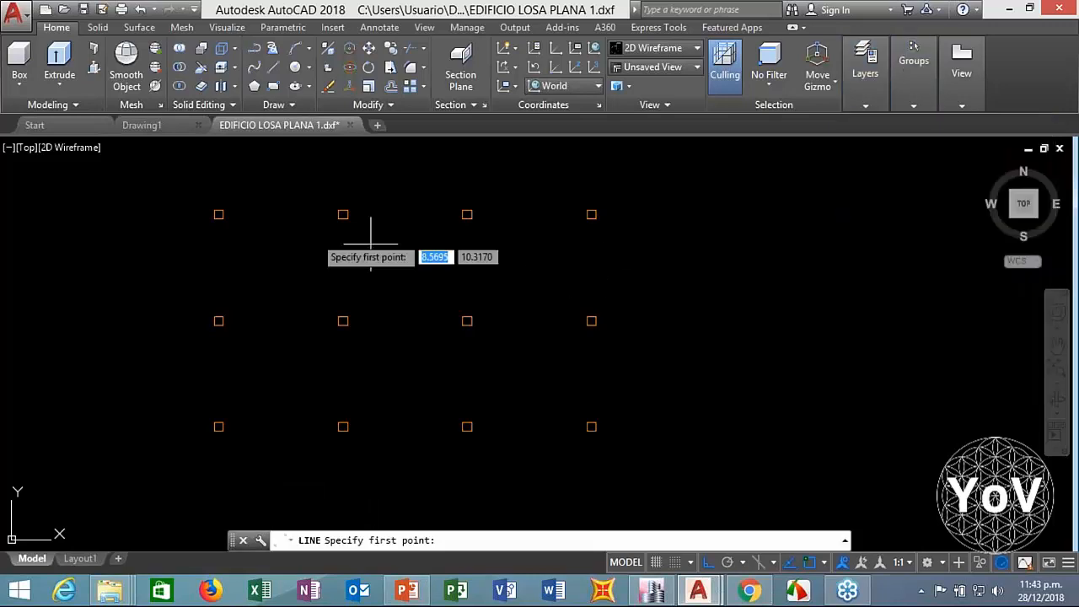
pyautogui.scroll(4, 221, 213)
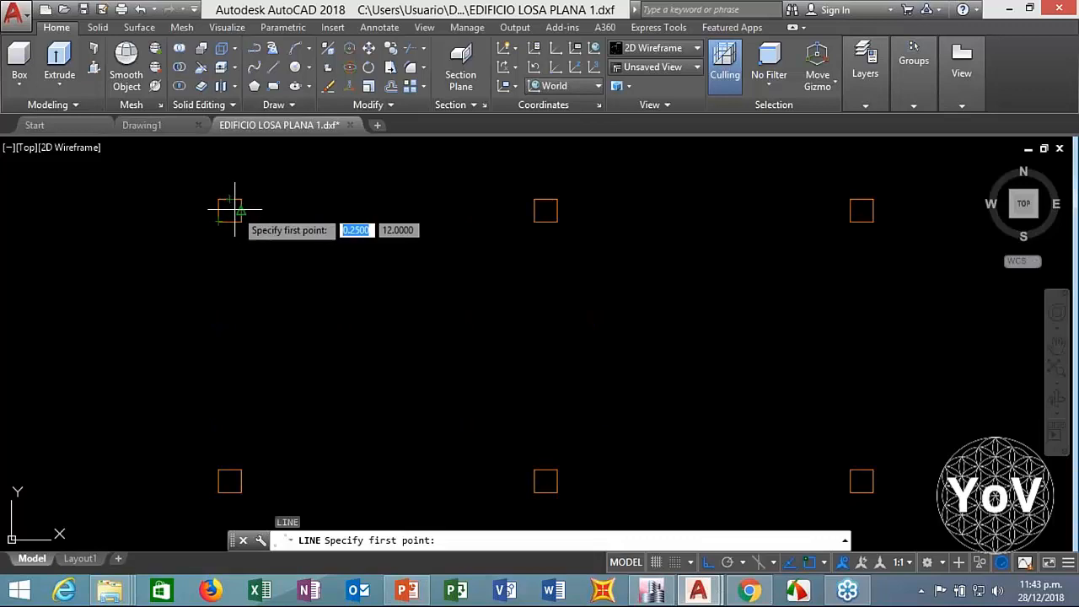
pyautogui.scroll(-4, 229, 210)
pyautogui.click(231, 213)
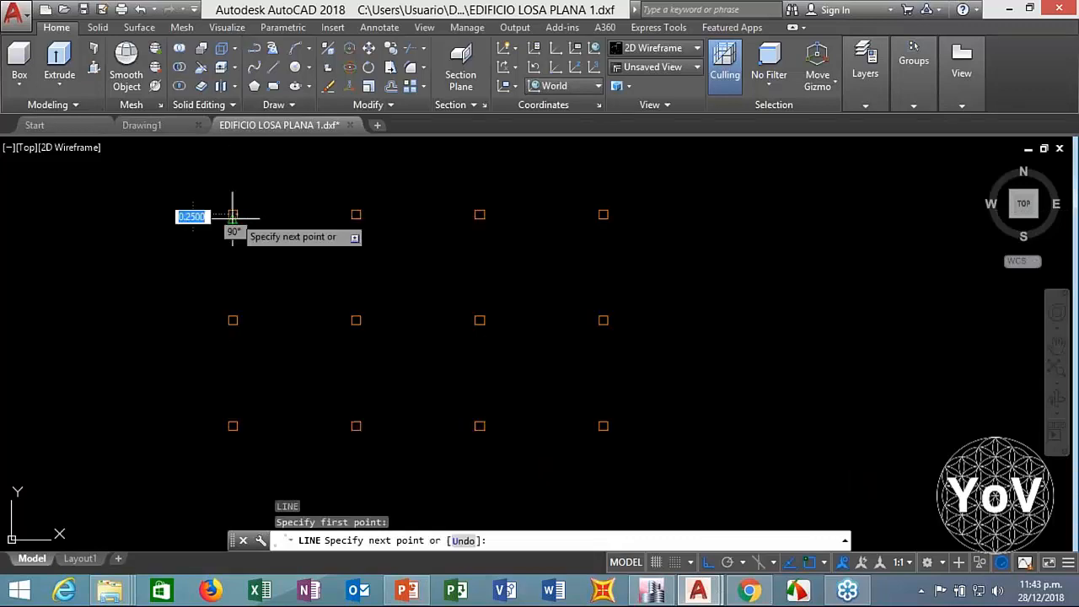
pyautogui.click(234, 490)
pyautogui.press('Return')
# Step: Draw a horizontal beam line from the origin 0,0 through the lower column row, ending beyond the lower-right column
pyautogui.write('l')
pyautogui.press('Return')
pyautogui.write('0')
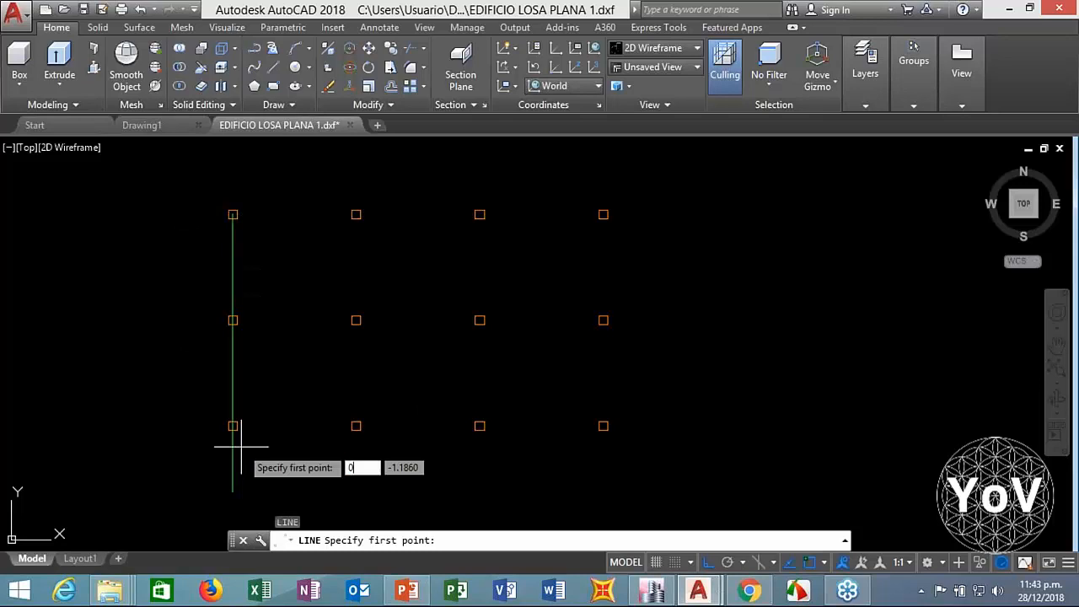
pyautogui.write(',0')
pyautogui.press('Return')
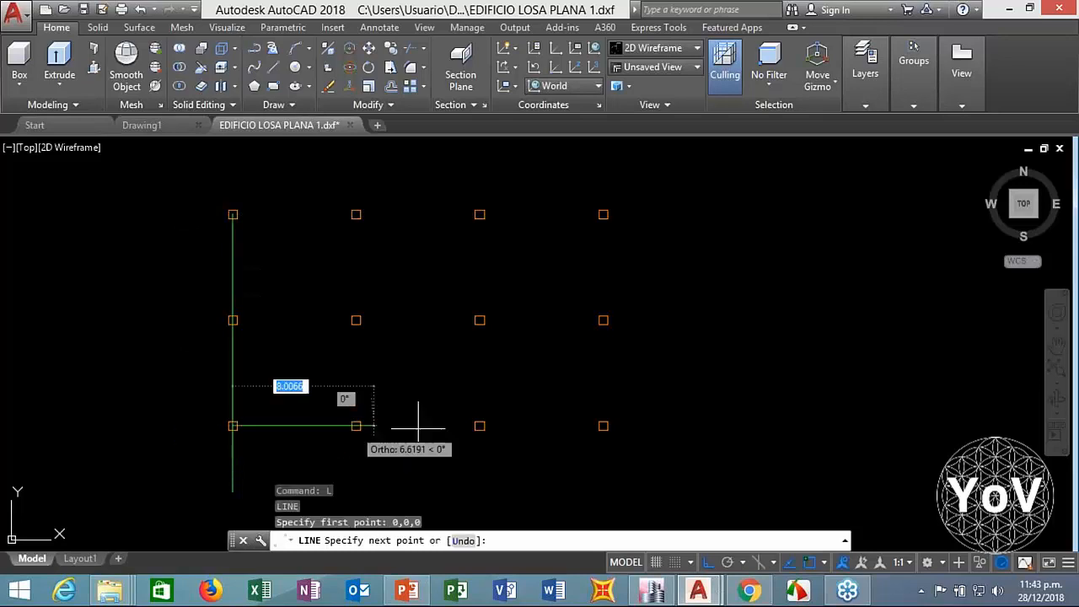
pyautogui.press('Return')
# Step: Draw a vertical beam line from the lower-right column's centre up past the upper-right column
pyautogui.write('l')
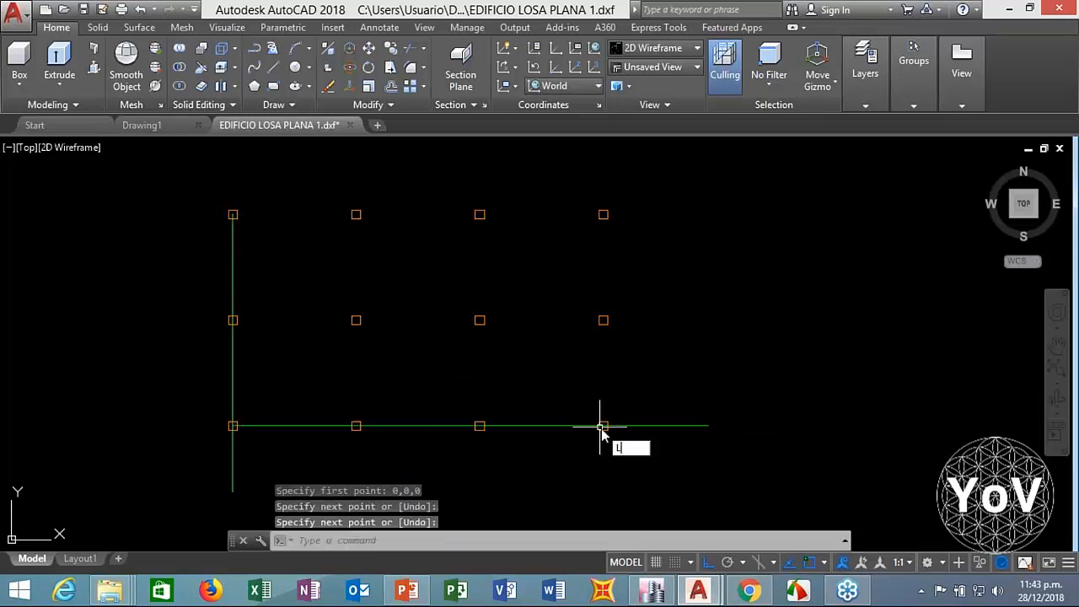
pyautogui.press('Return')
pyautogui.scroll(2, 602, 428)
pyautogui.click(602, 424)
pyautogui.scroll(-5, 595, 428)
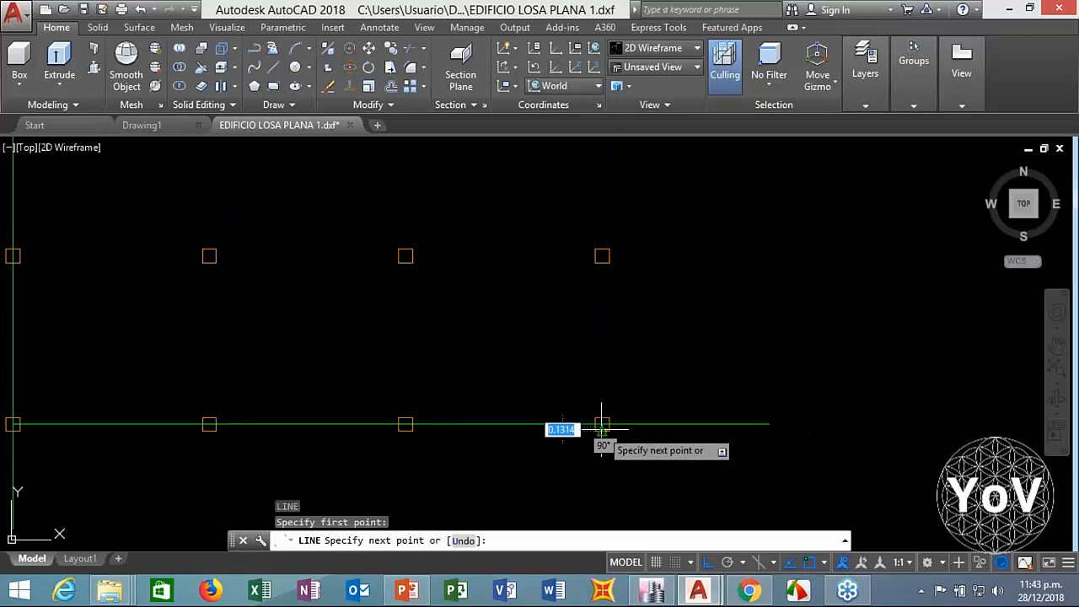
pyautogui.click(580, 219)
pyautogui.press('Return')
pyautogui.press('Escape')
pyautogui.press('Escape')
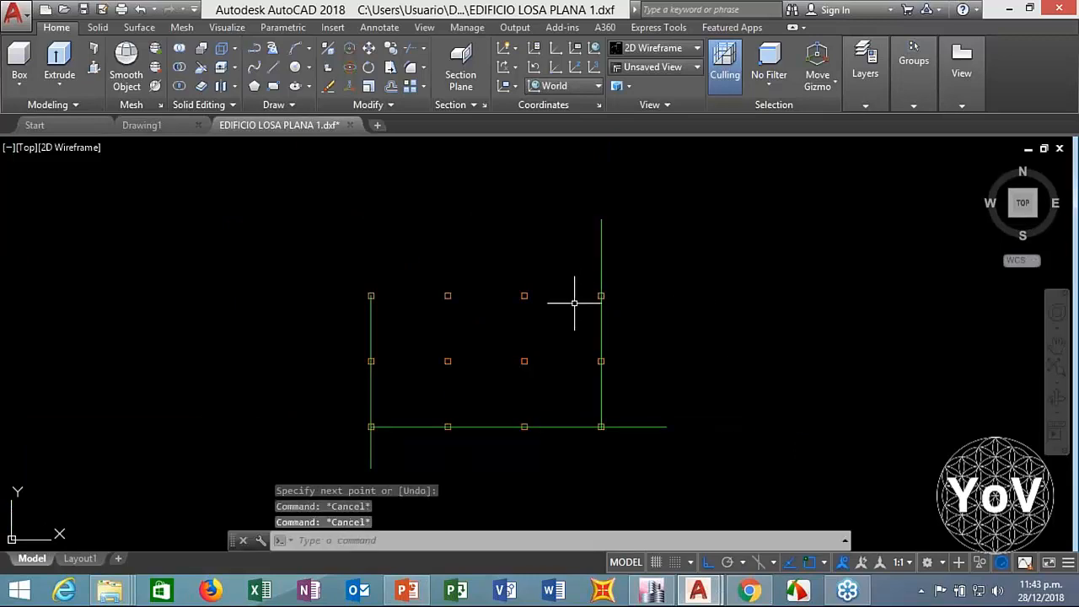
# Step: Draw a horizontal beam line from the upper-right column's centre through the upper row, ending beyond the upper-left column
pyautogui.write('l')
pyautogui.press('Return')
pyautogui.scroll(6, 608, 304)
pyautogui.click(588, 268)
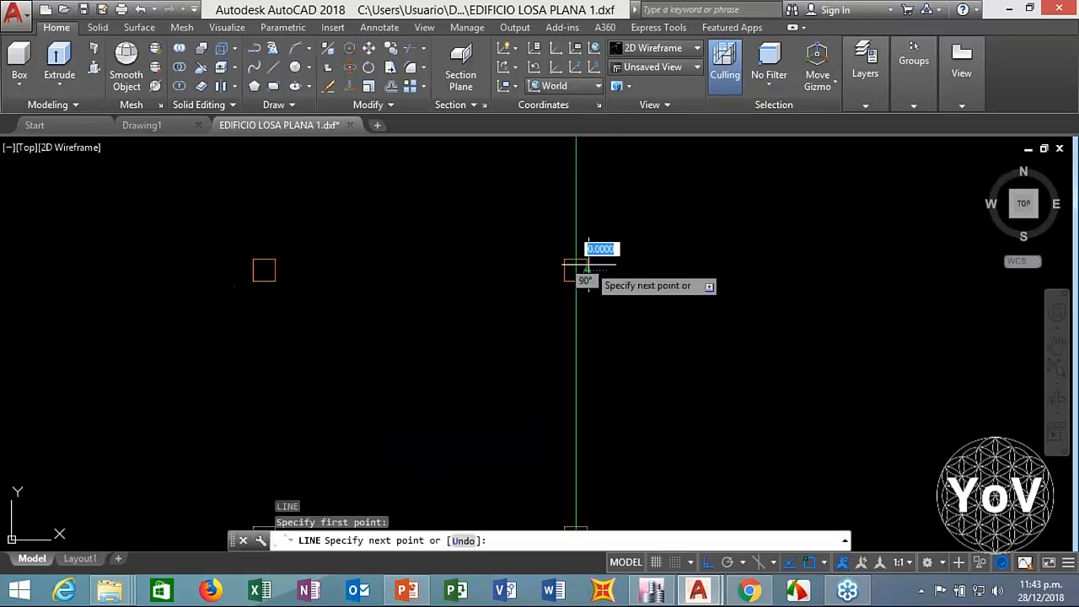
pyautogui.scroll(-4, 582, 279)
pyautogui.click(144, 333)
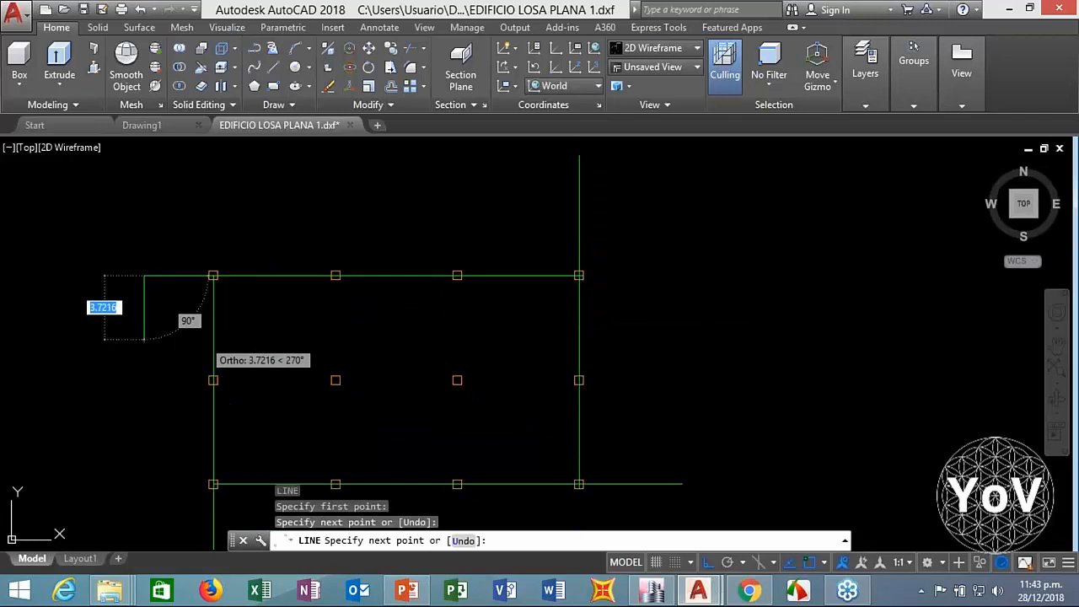
pyautogui.press('Escape')
pyautogui.press('Escape')
# Step: Trim the vertical beam line's excess above the crossing at the upper-right column
pyautogui.write('TR')
pyautogui.press('Return')
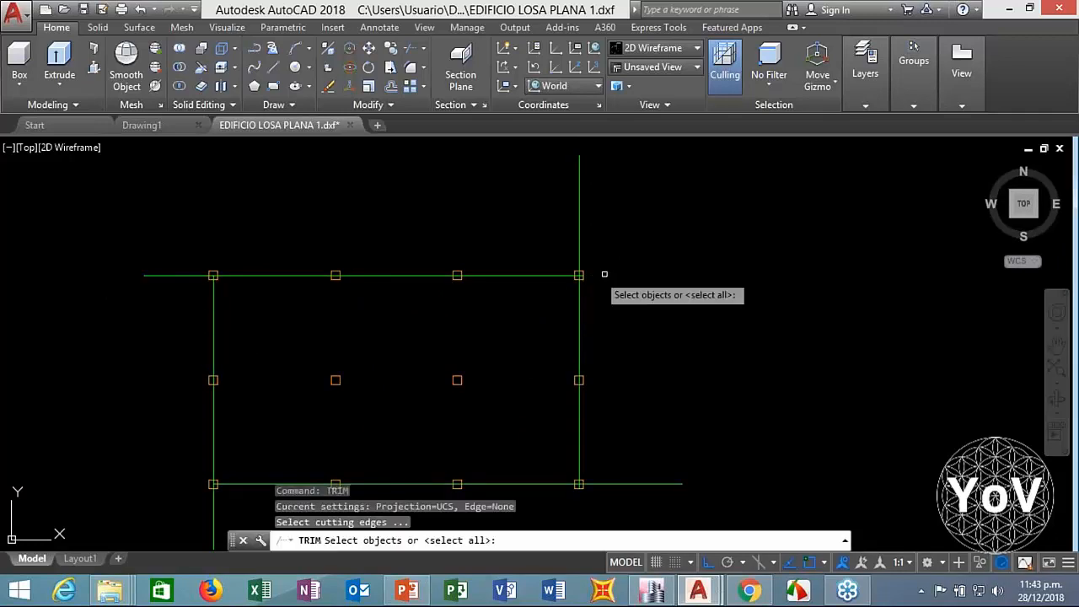
pyautogui.scroll(8, 590, 282)
pyautogui.click(432, 266)
pyautogui.click(400, 294)
pyautogui.press('Return')
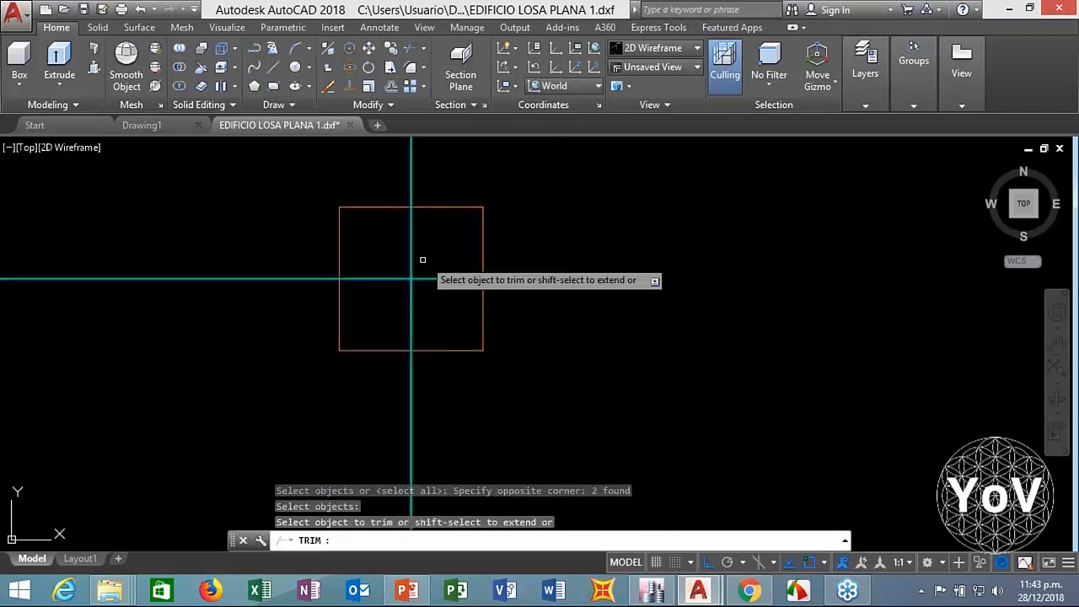
pyautogui.click(423, 259)
pyautogui.click(426, 294)
pyautogui.click(423, 245)
pyautogui.press('Return')
pyautogui.scroll(-5, 422, 253)
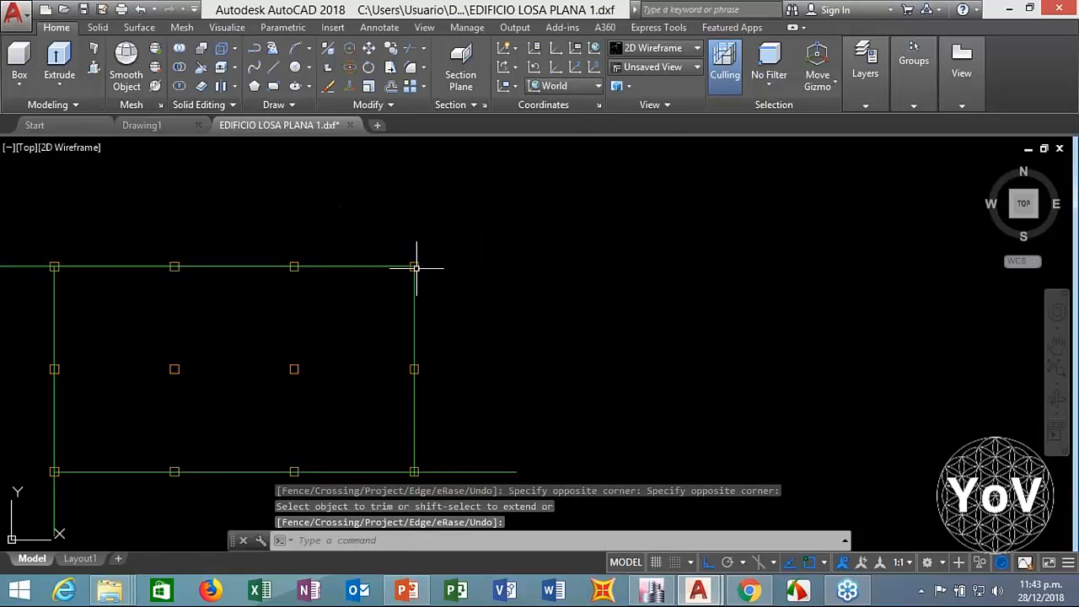
# Step: Trim the horizontal beam line's excess beyond the crossing at the lower-right column
pyautogui.scroll(6, 405, 354)
pyautogui.scroll(4, 462, 323)
pyautogui.press('Return')
pyautogui.click(473, 326)
pyautogui.click(434, 346)
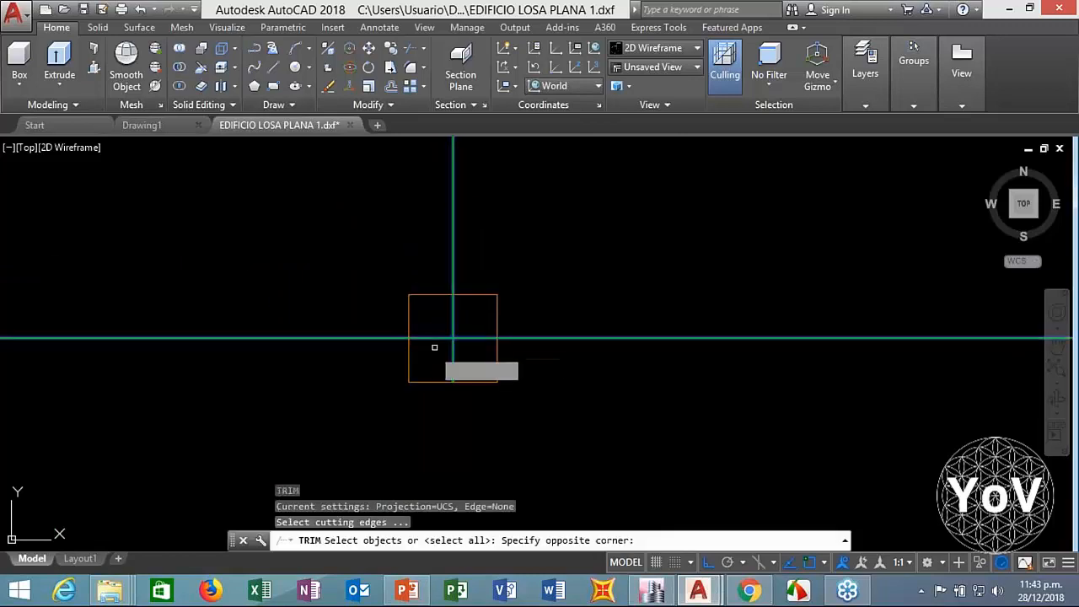
pyautogui.press('Return')
pyautogui.click(572, 285)
pyautogui.click(529, 355)
pyautogui.click(473, 355)
pyautogui.click(436, 366)
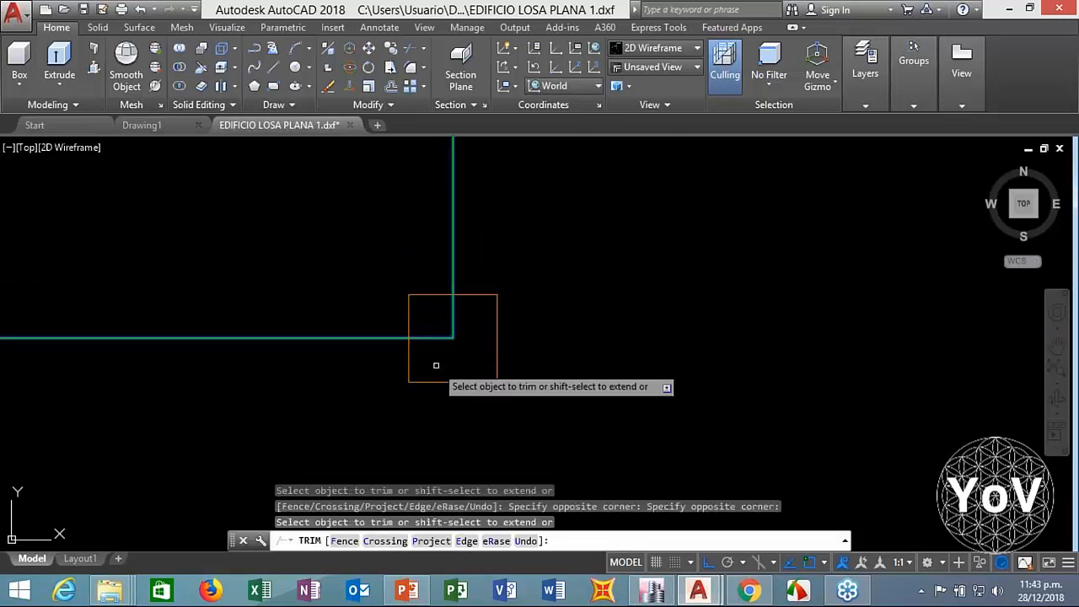
pyautogui.press('Return')
# Step: Trim the vertical beam line's excess below the crossing at the lower-left column
pyautogui.scroll(-6, 501, 336)
pyautogui.scroll(5, 267, 346)
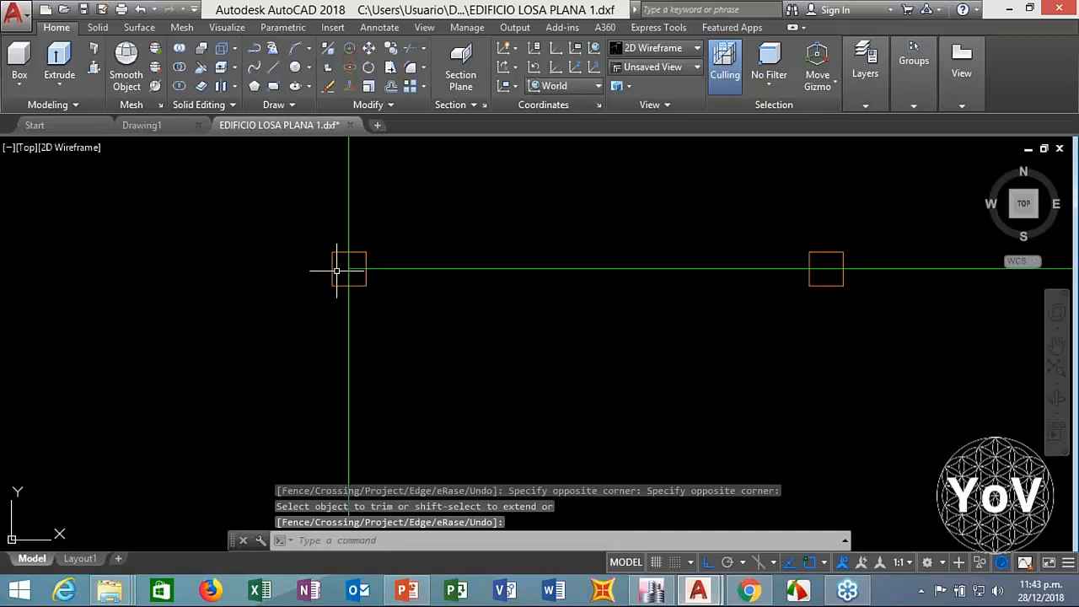
pyautogui.scroll(5, 336, 271)
pyautogui.press('Return')
pyautogui.click(410, 248)
pyautogui.click(374, 306)
pyautogui.press('Return')
pyautogui.click(388, 266)
pyautogui.click(361, 306)
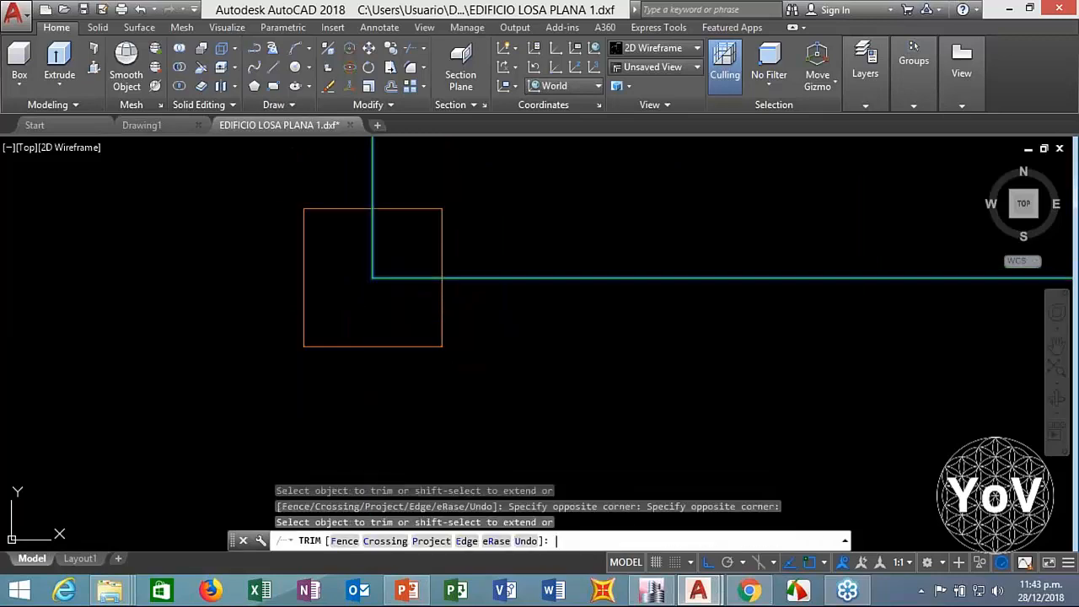
pyautogui.press('Return')
# Step: Trim the horizontal beam line's excess beyond the crossing at the upper-left column
pyautogui.scroll(-5, 362, 306)
pyautogui.scroll(5, 357, 260)
pyautogui.scroll(-3, 414, 222)
pyautogui.scroll(3, 412, 218)
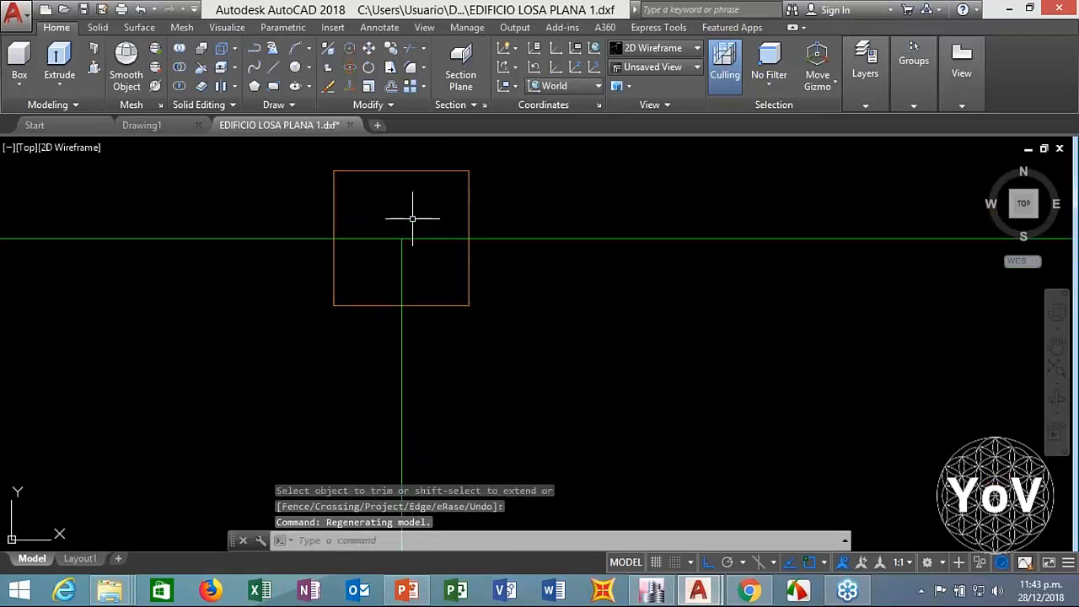
pyautogui.press('Return')
pyautogui.click(419, 253)
pyautogui.click(286, 237)
pyautogui.press('Return')
pyautogui.click(283, 231)
pyautogui.click(254, 253)
pyautogui.press('Return')
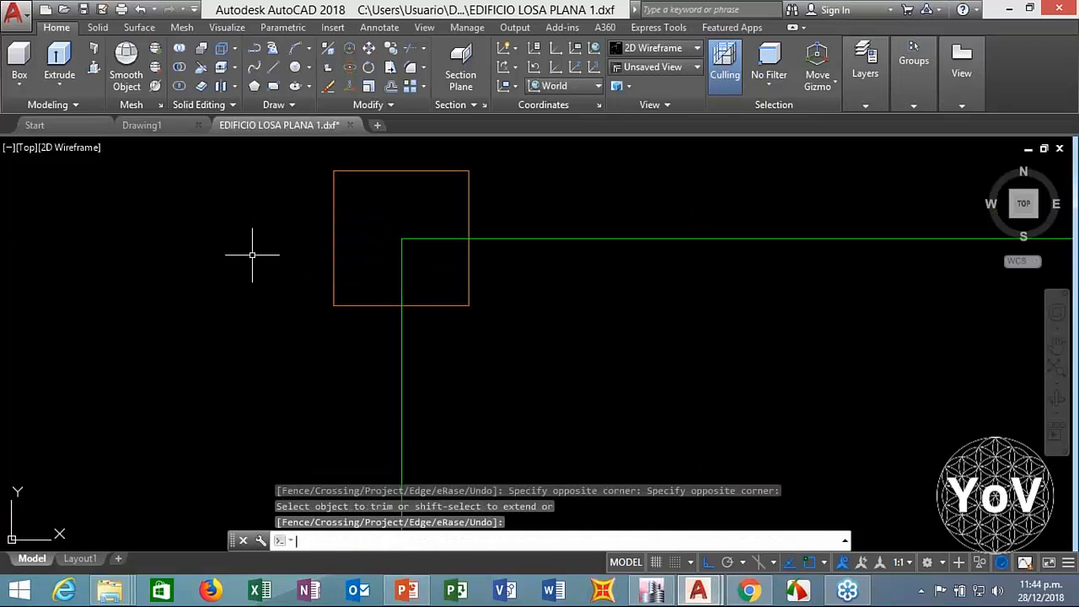
# Step: Save the drawing EDIFICIO LOSA PLANA 1.dxf with the completed perimeter beams
pyautogui.scroll(-8, 251, 305)
pyautogui.scroll(3, 327, 360)
pyautogui.moveTo(325, 361); pyautogui.dragTo(333, 295, button='middle')
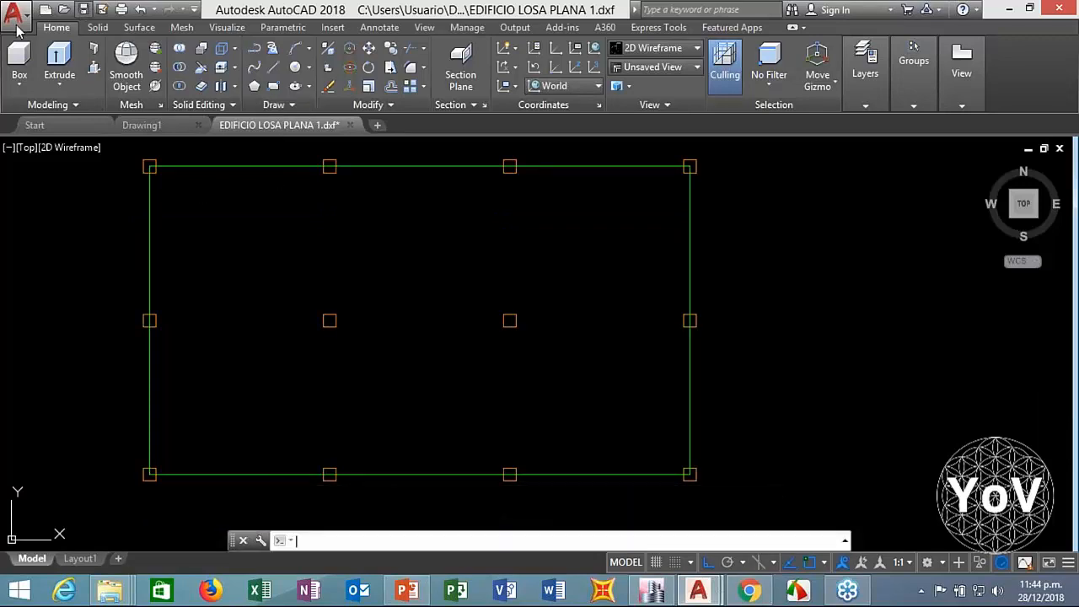
pyautogui.hotkey('ctrl', 's')
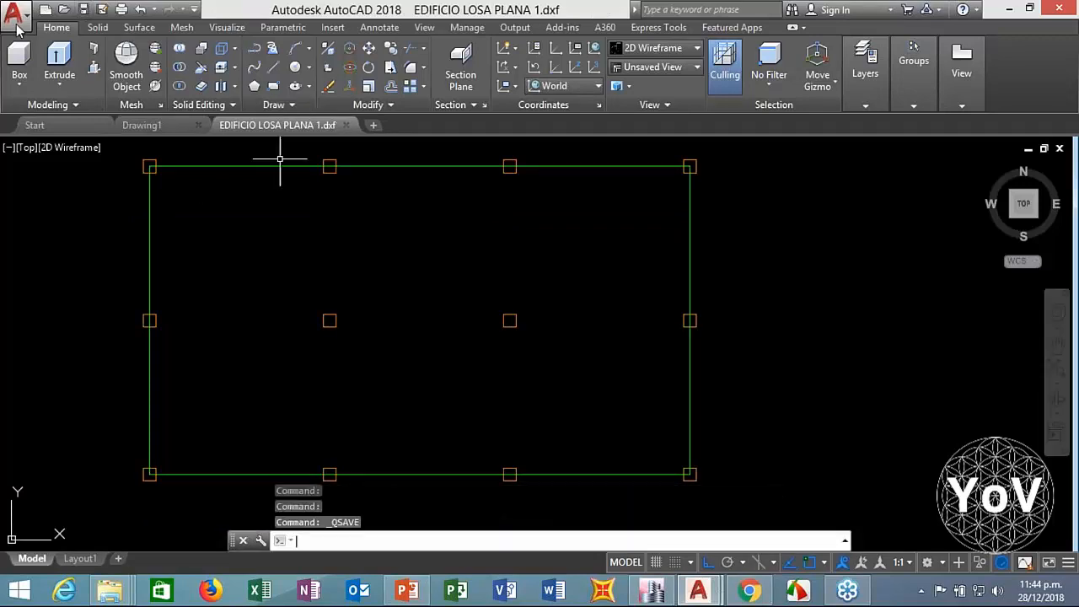
pyautogui.click(15, 11)
pyautogui.click(64, 211)
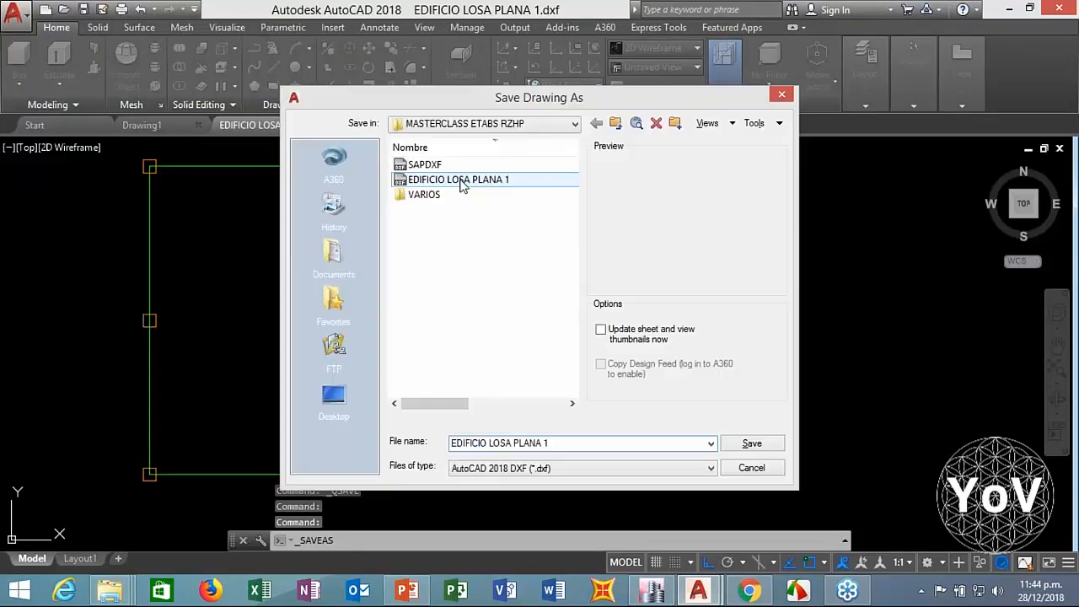
pyautogui.click(549, 442)
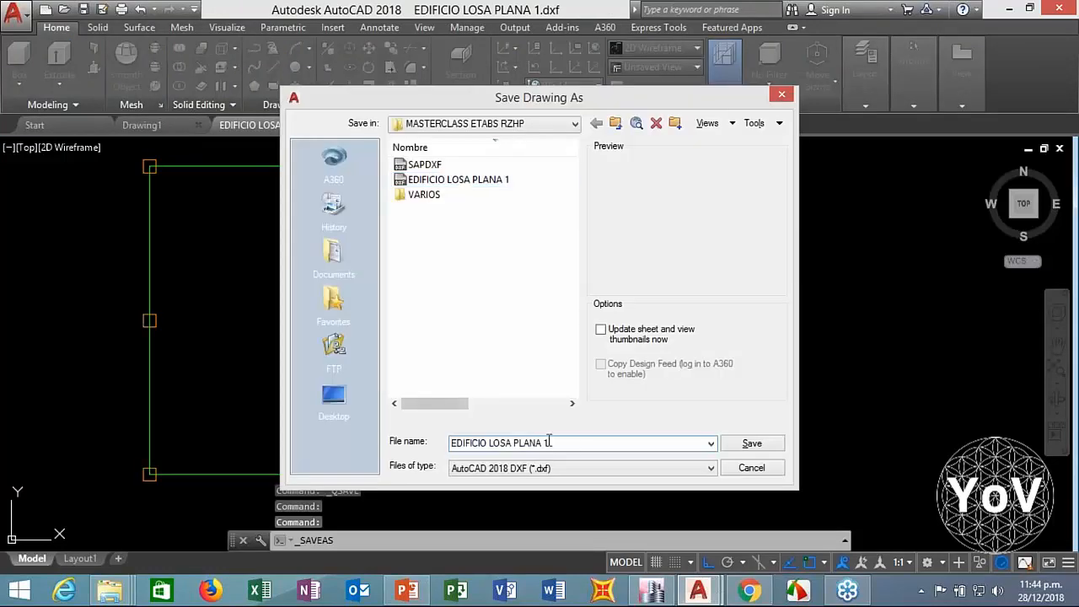
pyautogui.click(752, 468)
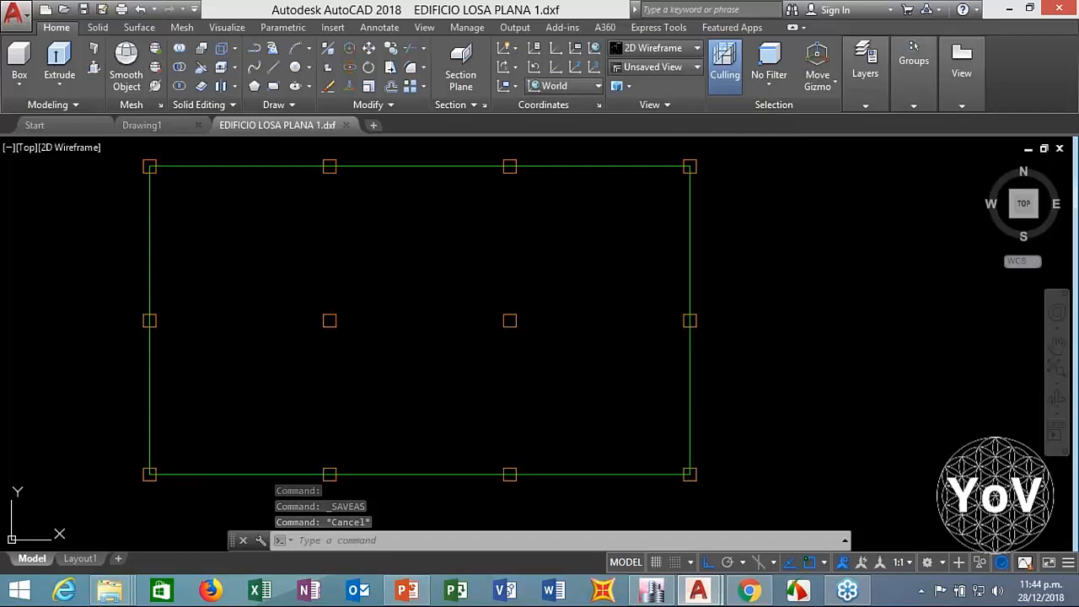
# Step: Make LR30CM the current layer for the slab
pyautogui.click(872, 79)
pyautogui.click(913, 67)
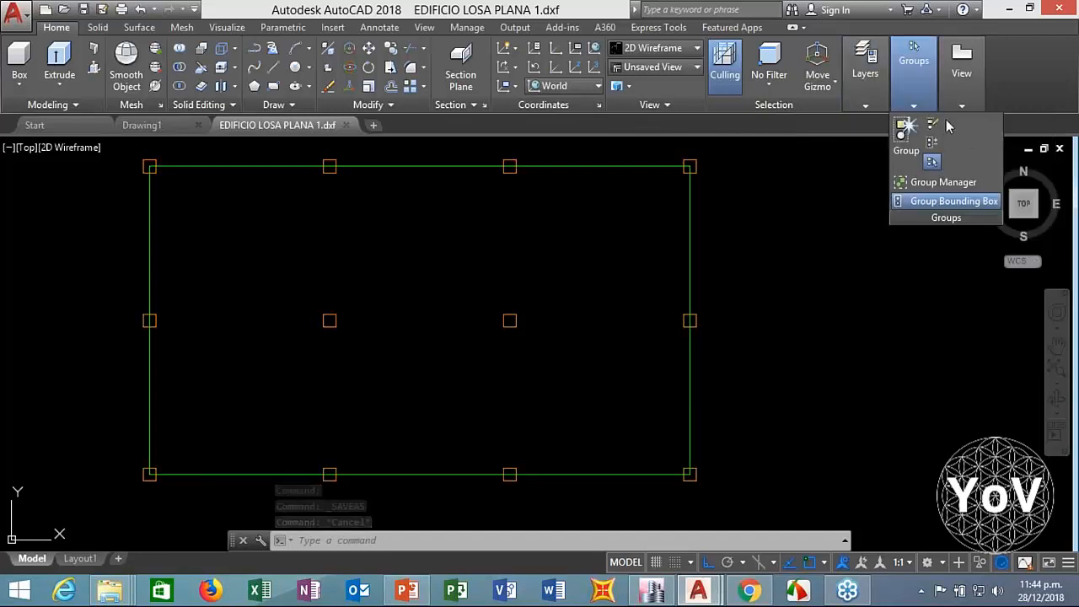
pyautogui.click(868, 93)
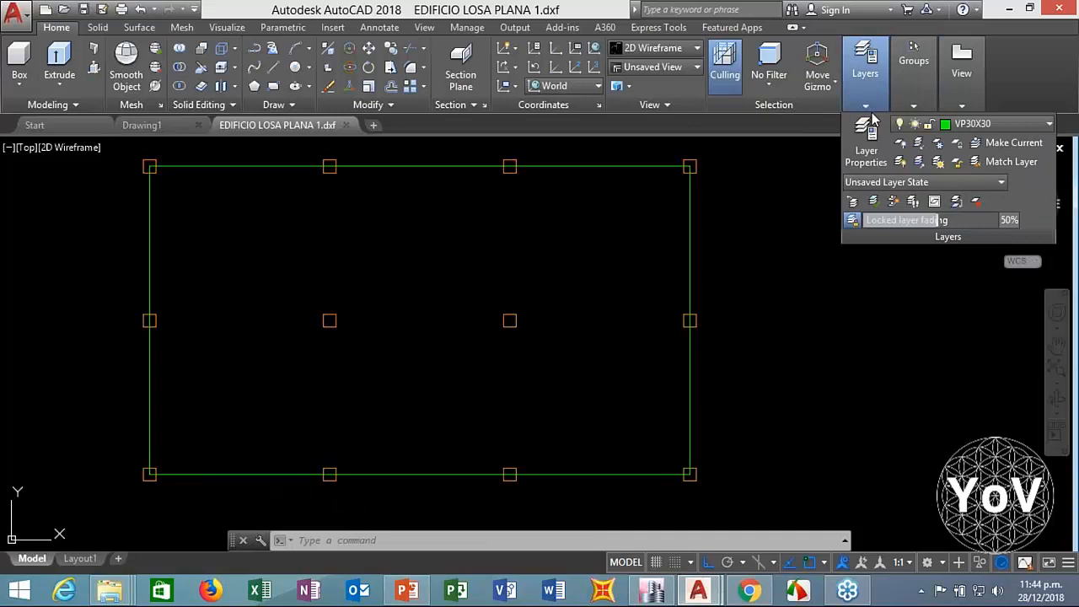
pyautogui.click(986, 124)
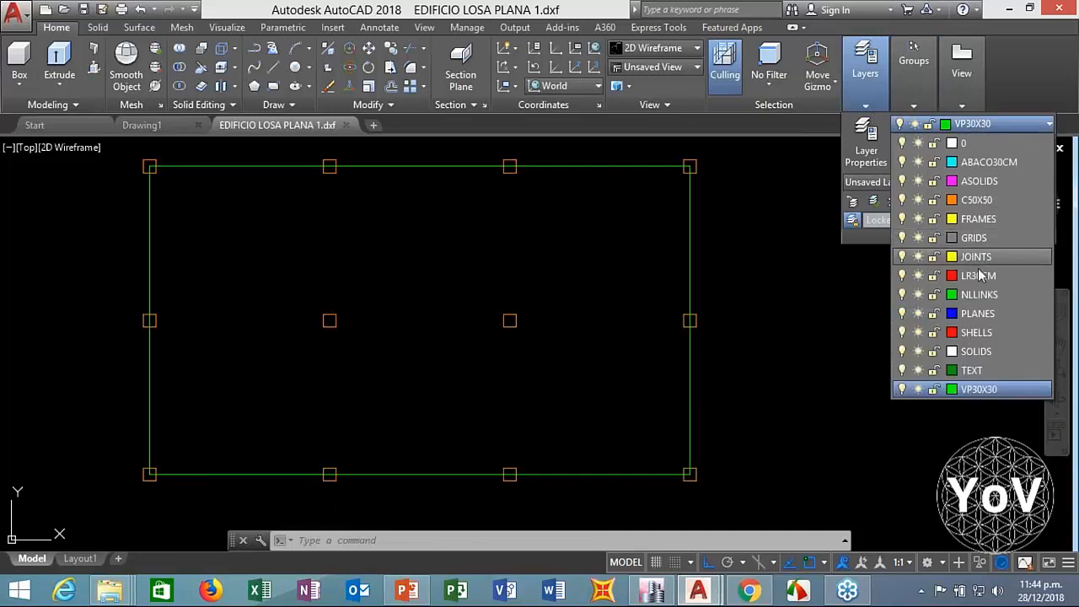
pyautogui.click(976, 276)
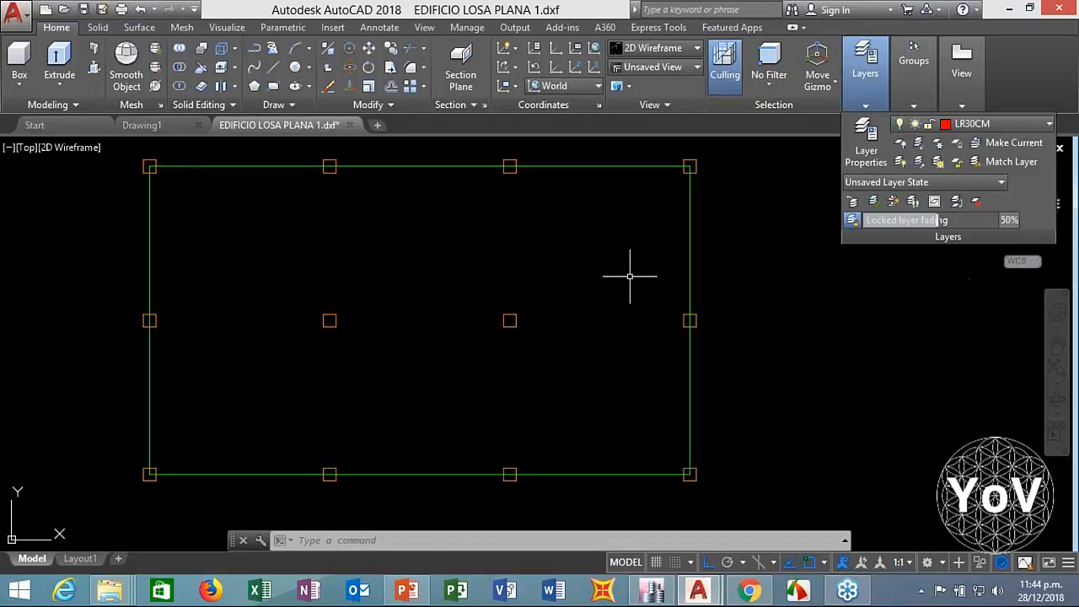
# Step: Draw the slab outline as a closed polyline through the centres of the four corner columns
pyautogui.write('pl')
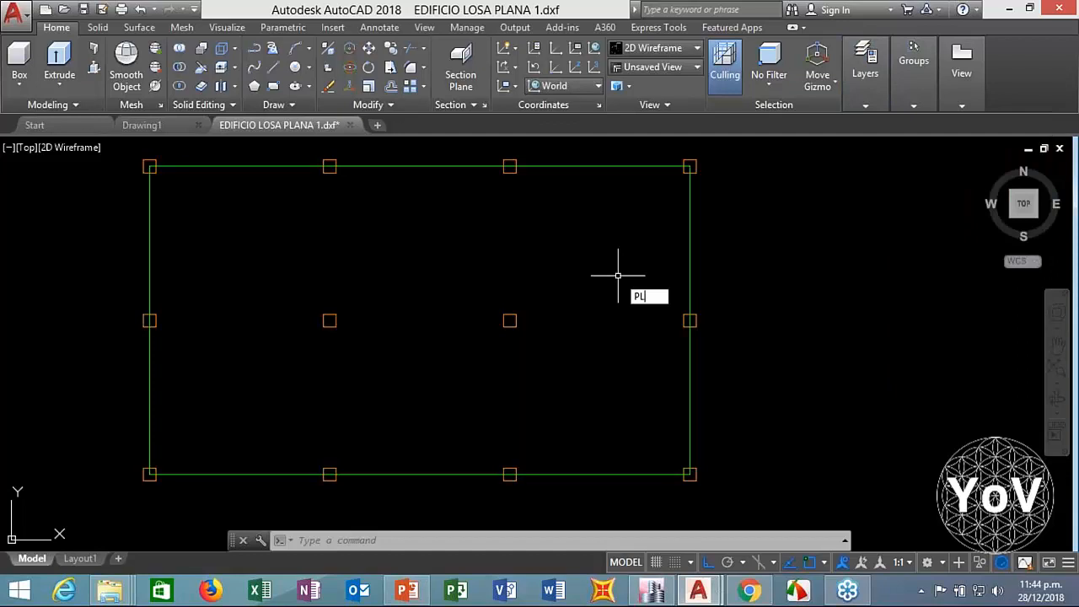
pyautogui.press('Return')
pyautogui.click(689, 167)
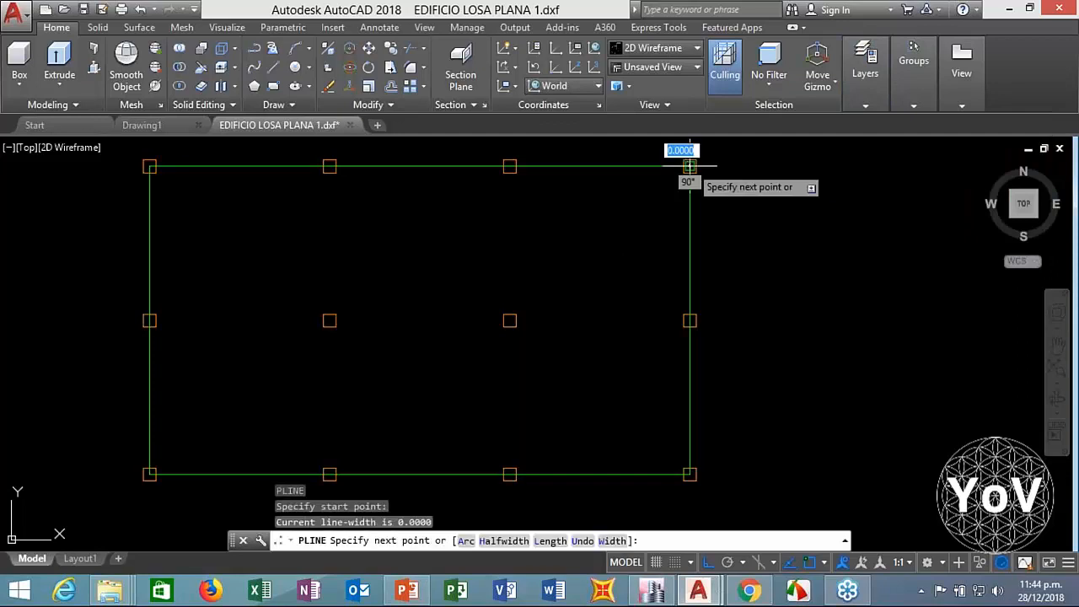
pyautogui.click(149, 166)
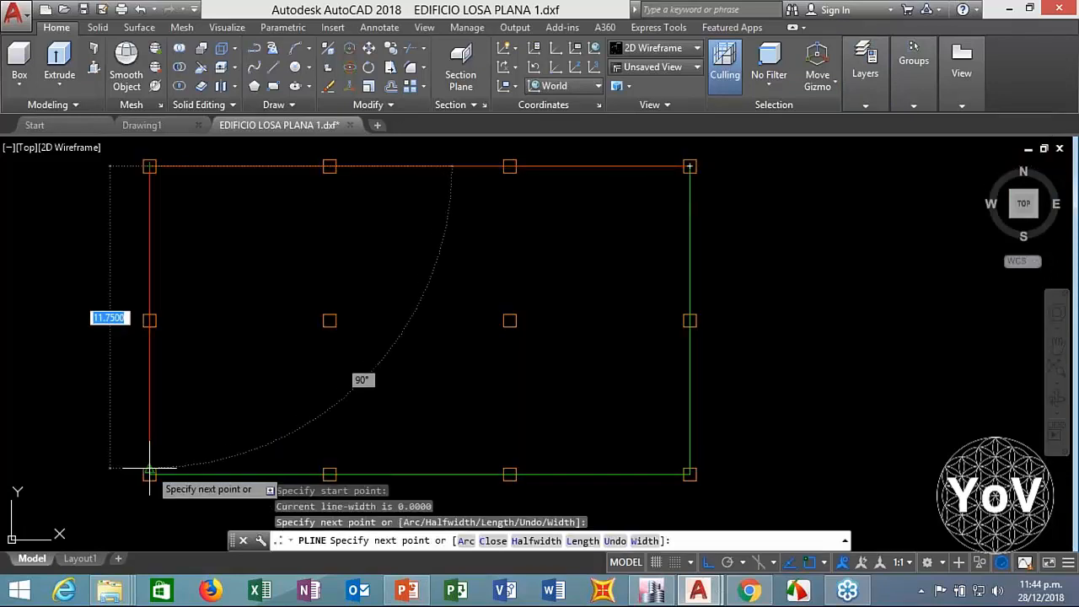
pyautogui.click(149, 474)
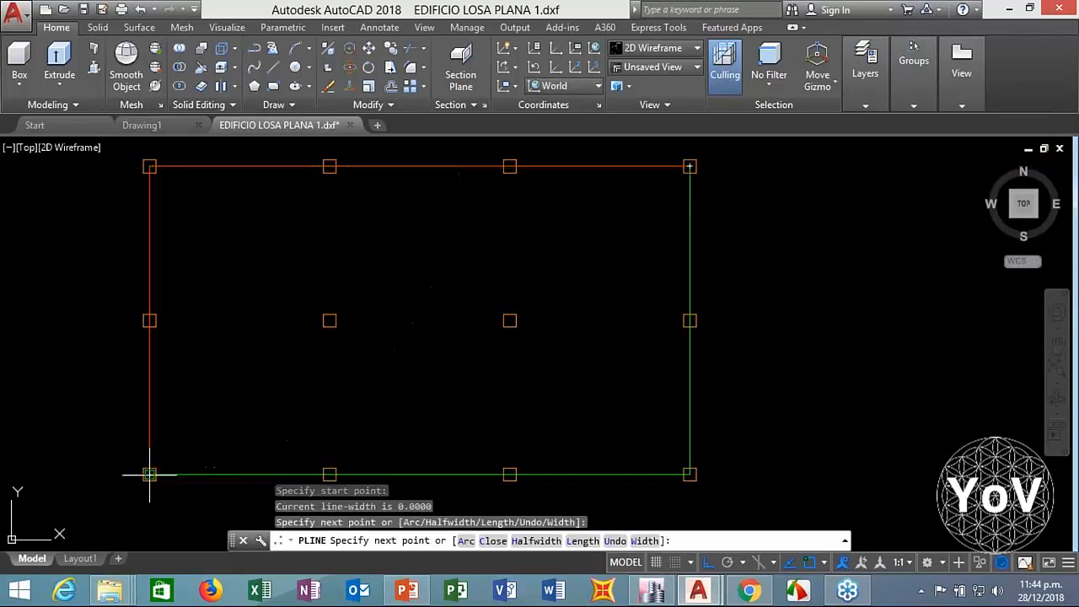
pyautogui.click(690, 475)
pyautogui.write('C')
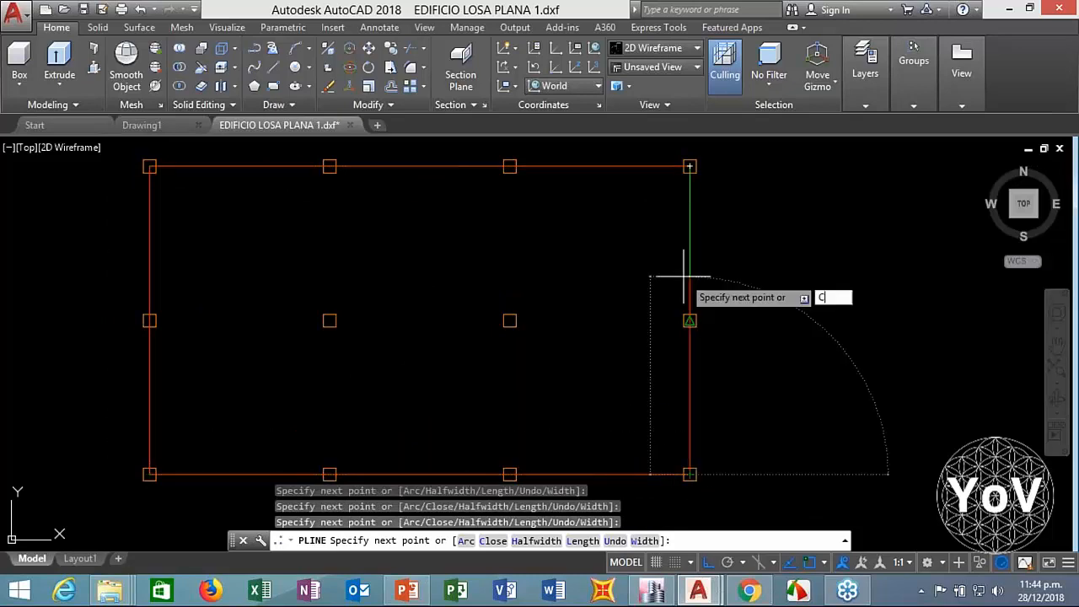
pyautogui.press('Return')
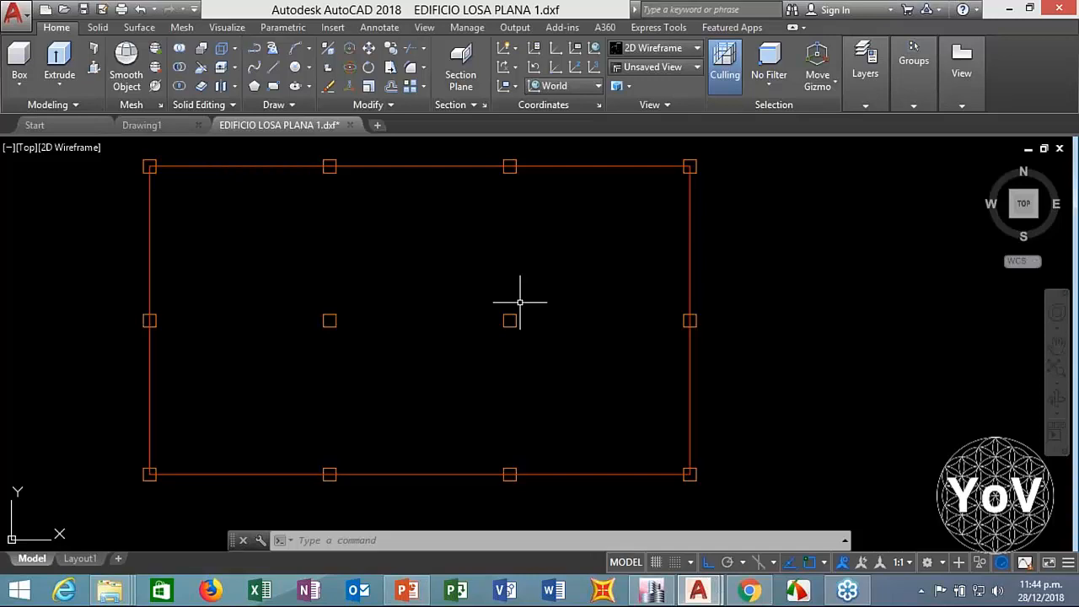
# Step: On layer VP30X30, draw a vertical beam line along the second column axis between the bottom and top column centres
pyautogui.click(869, 75)
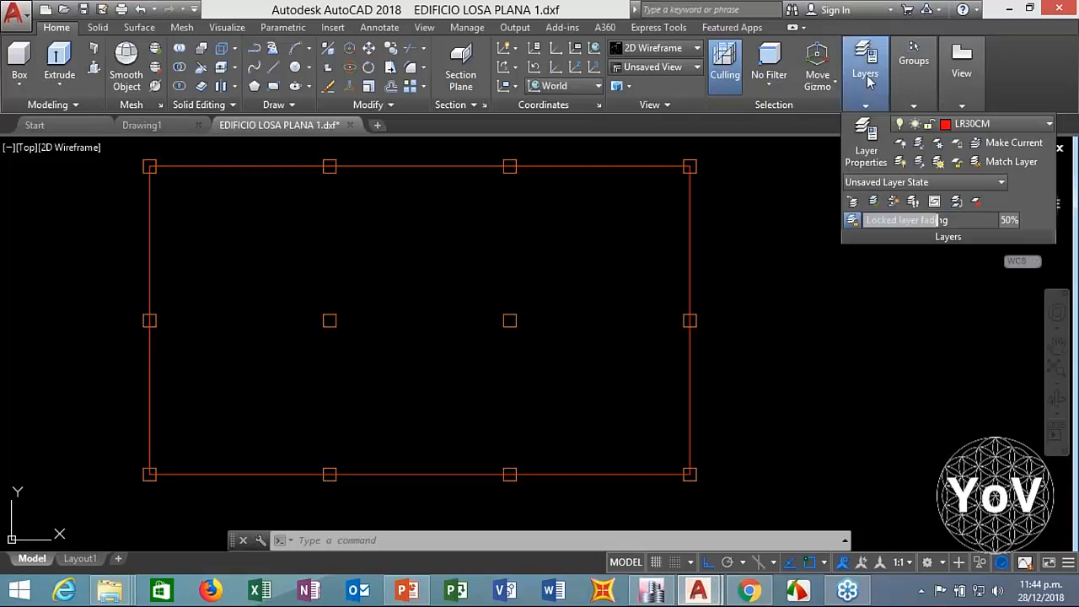
pyautogui.click(987, 124)
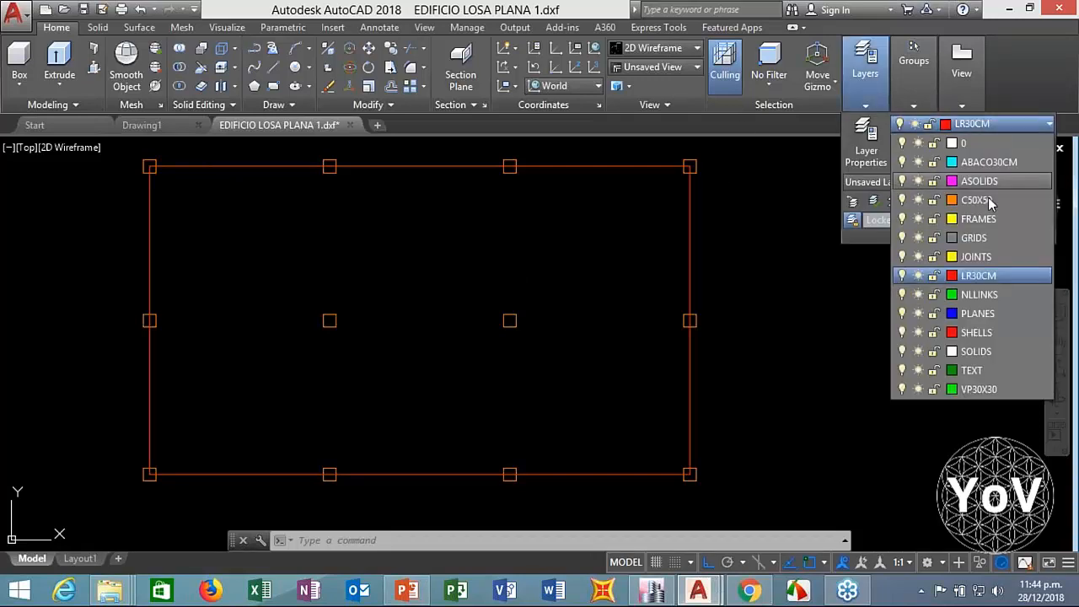
pyautogui.click(974, 389)
pyautogui.write('l')
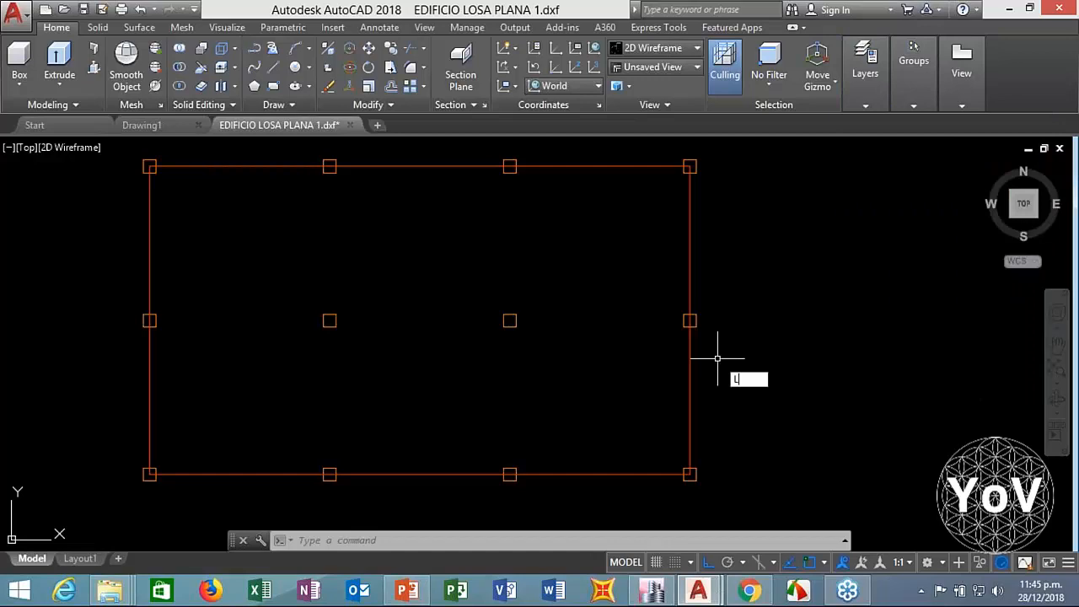
pyautogui.press('Return')
pyautogui.scroll(4, 330, 473)
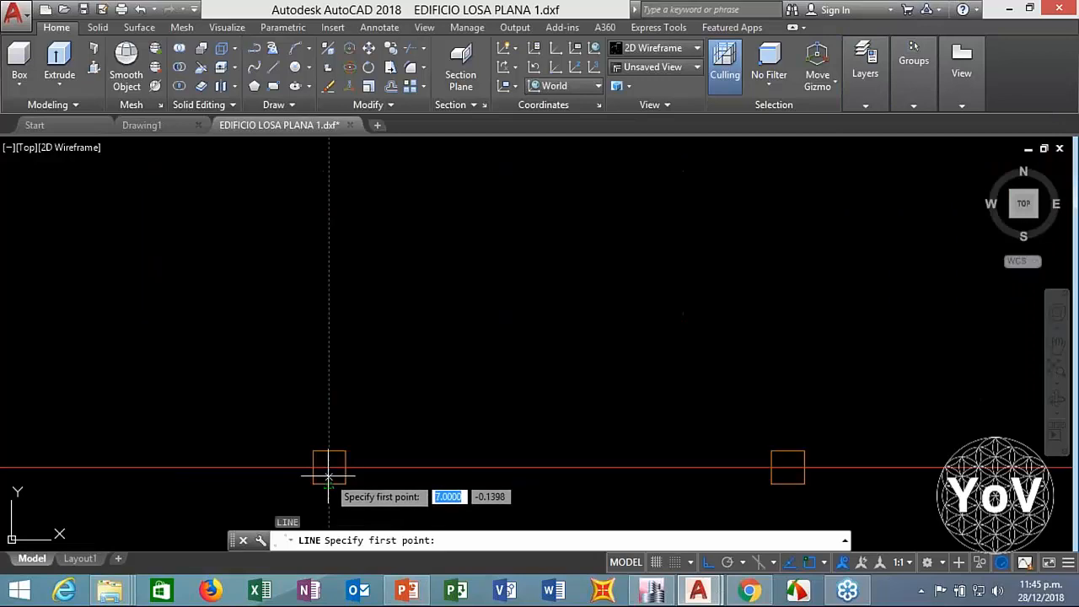
pyautogui.click(330, 466)
pyautogui.moveTo(329, 466)
pyautogui.mouseDown(button='middle')
pyautogui.moveTo(313, 362)
pyautogui.moveTo(385, 366)
pyautogui.mouseUp(button='middle')
pyautogui.write('3')
pyautogui.press('Return')
pyautogui.press('Return')
pyautogui.scroll(-5, 429, 470)
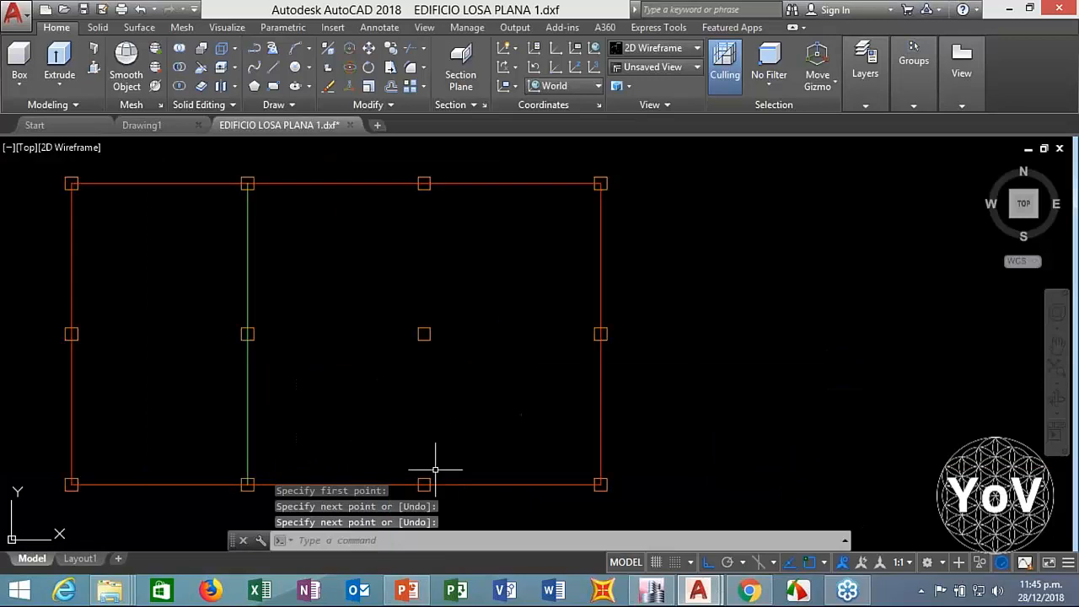
# Step: Draw a vertical beam line along the third column axis from the bottom column centre to the top column centre
pyautogui.scroll(5, 429, 474)
pyautogui.press('Return')
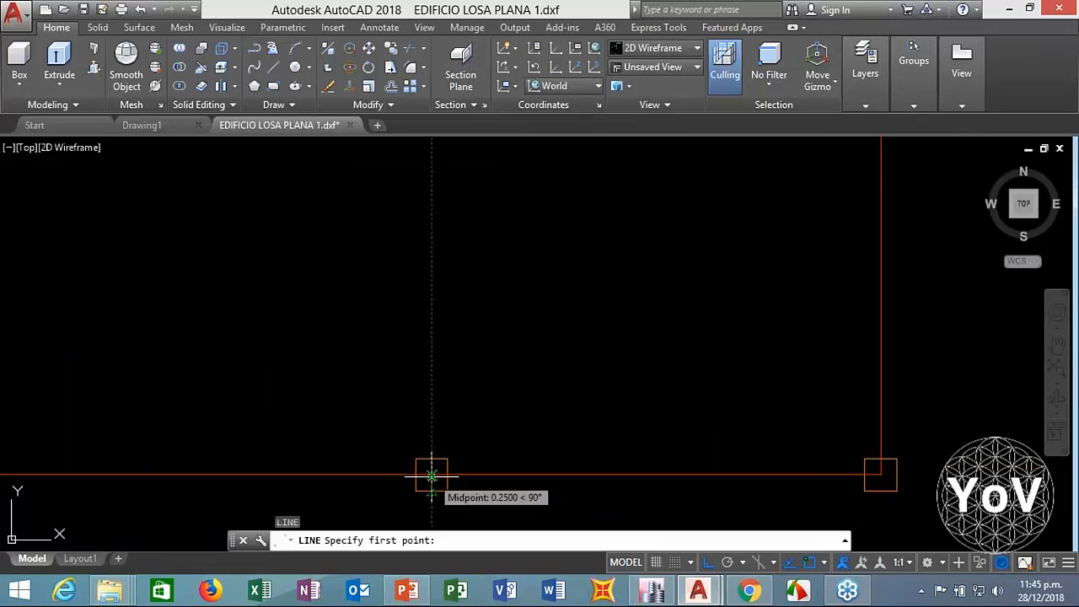
pyautogui.click(431, 474)
pyautogui.scroll(-5, 428, 455)
pyautogui.scroll(4, 422, 481)
pyautogui.scroll(6, 480, 285)
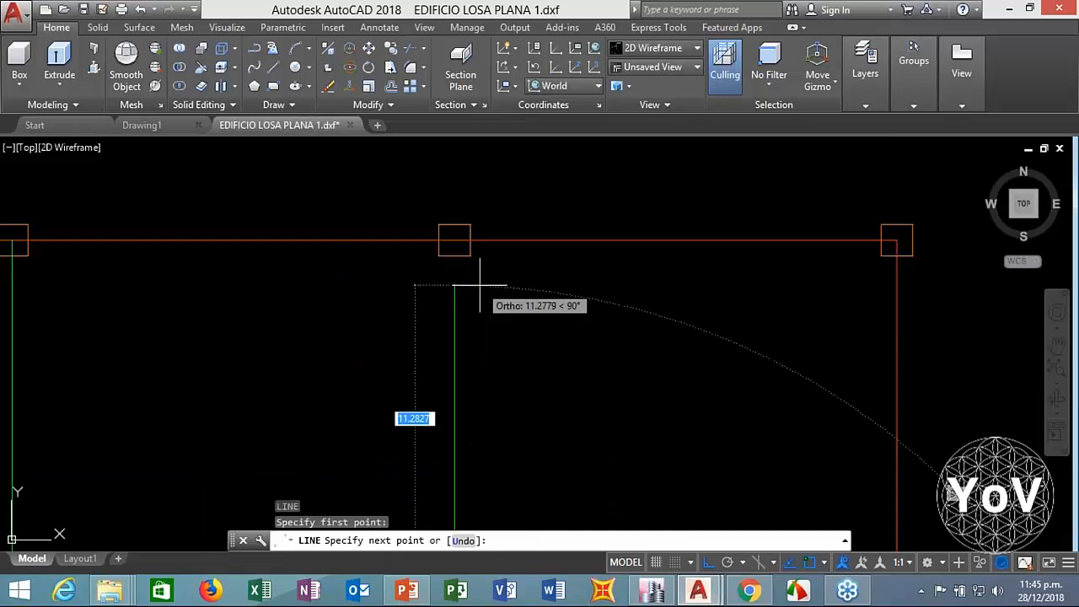
pyautogui.click(453, 245)
pyautogui.scroll(-3, 472, 320)
pyautogui.press('Return')
# Step: Draw a horizontal beam line along the middle row from the rightmost column centre to the leftmost column centre
pyautogui.press('Return')
pyautogui.scroll(5, 574, 363)
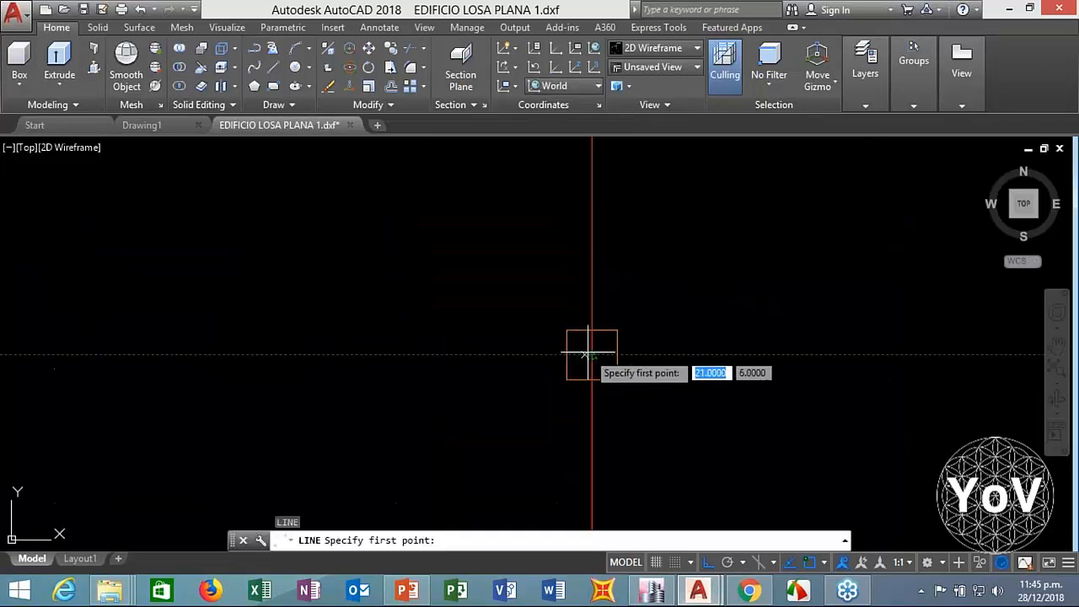
pyautogui.click(591, 354)
pyautogui.scroll(-4, 591, 359)
pyautogui.scroll(3, 591, 359)
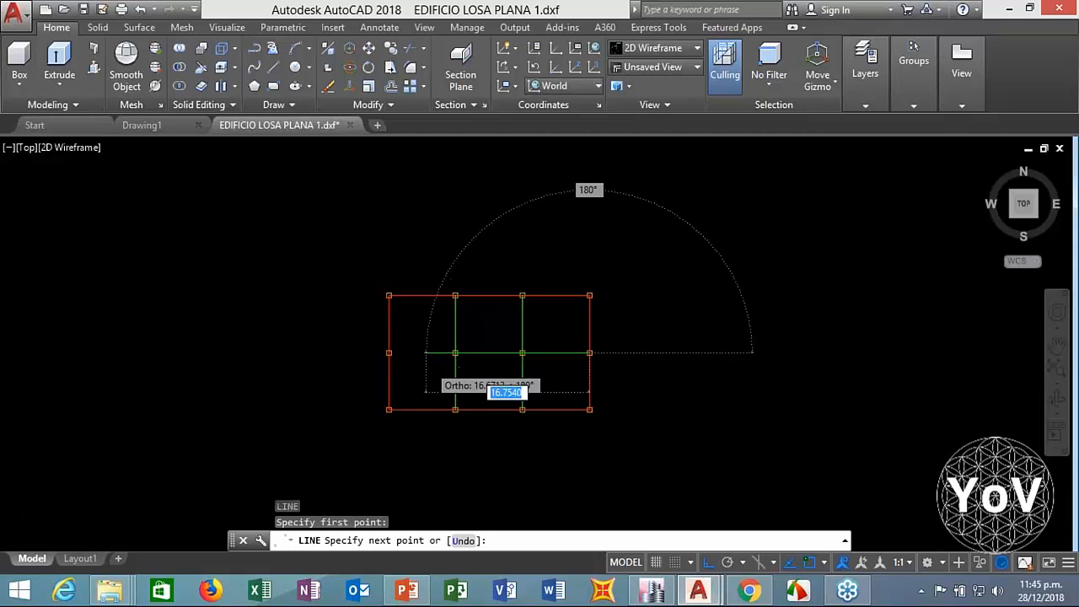
pyautogui.scroll(5, 309, 313)
pyautogui.click(308, 312)
pyautogui.press('Return')
# Step: Make ABACO30CM the current layer for the drop panels
pyautogui.scroll(-4, 457, 313)
pyautogui.moveTo(458, 312); pyautogui.dragTo(387, 377, button='middle')
pyautogui.click(919, 100)
pyautogui.click(863, 85)
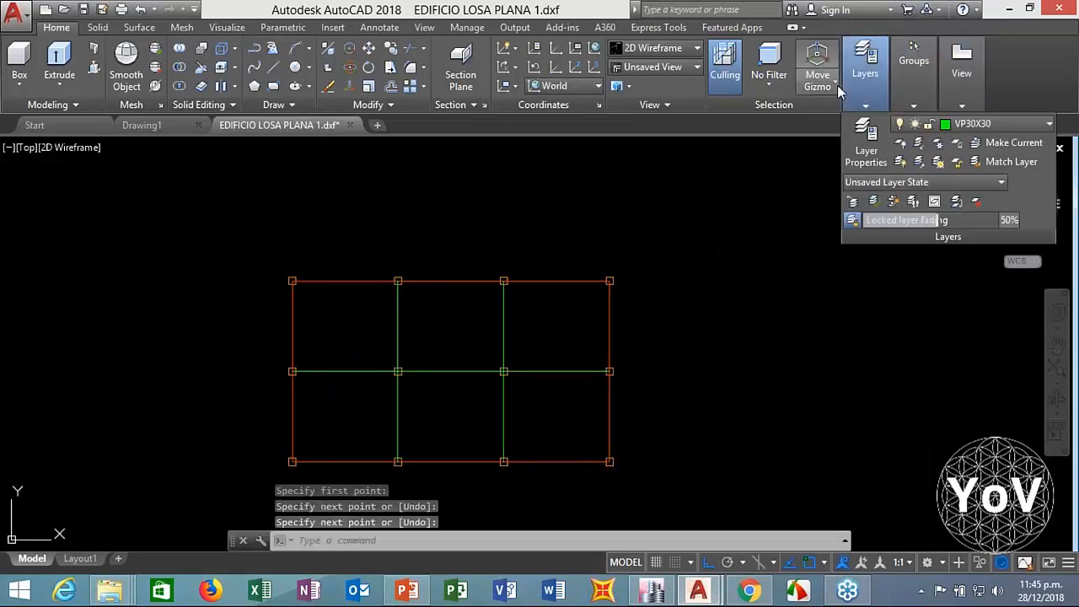
pyautogui.click(964, 127)
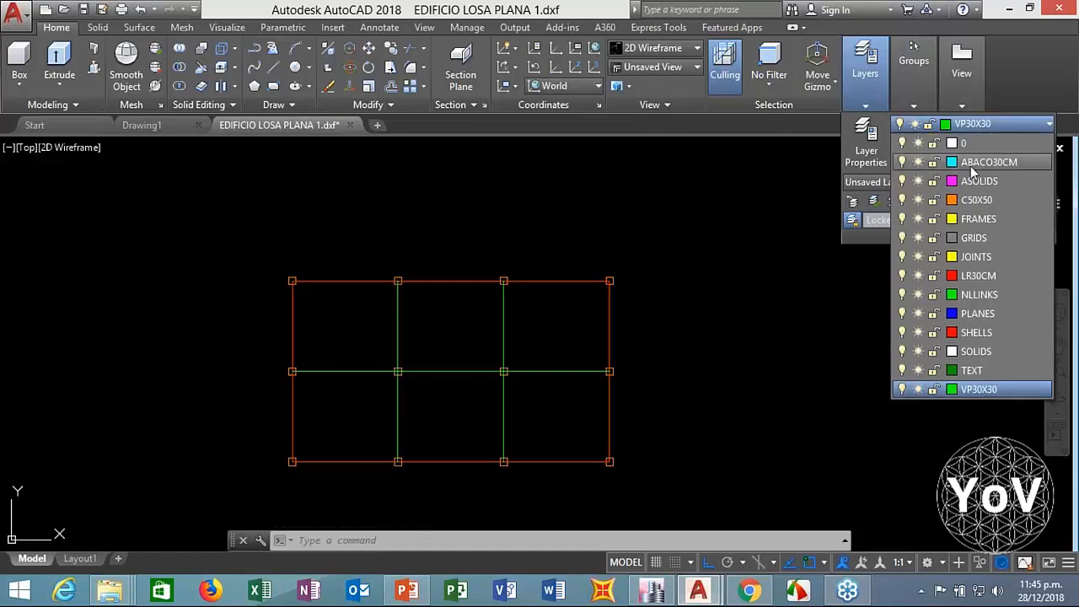
pyautogui.click(973, 164)
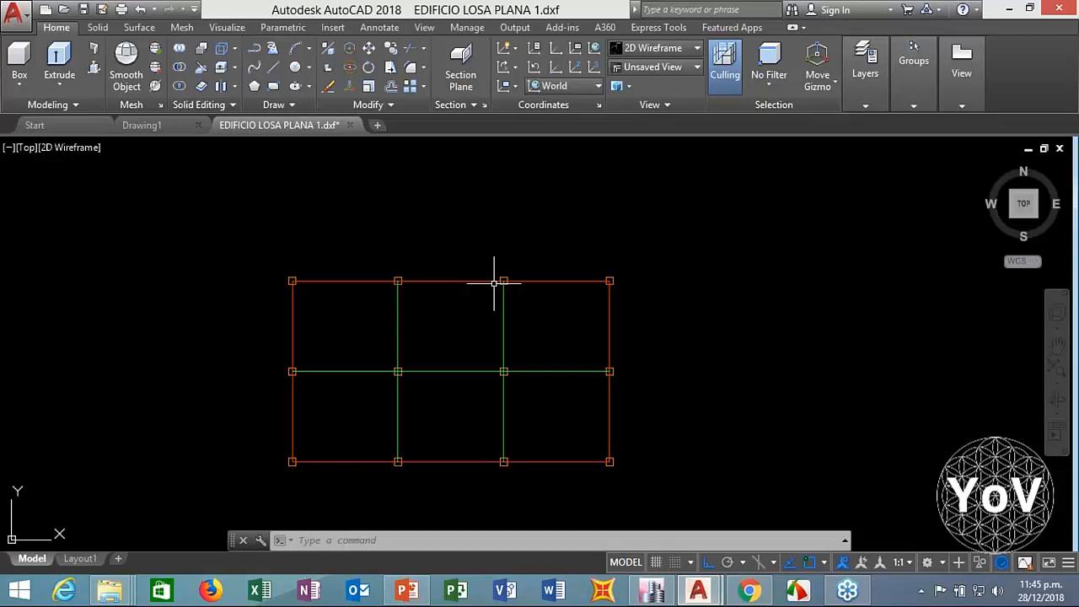
# Step: Measure the distance between the top and middle columns on the second column axis
pyautogui.press('Escape')
pyautogui.press('Escape')
pyautogui.press('Escape')
pyautogui.write('di')
pyautogui.press('Return')
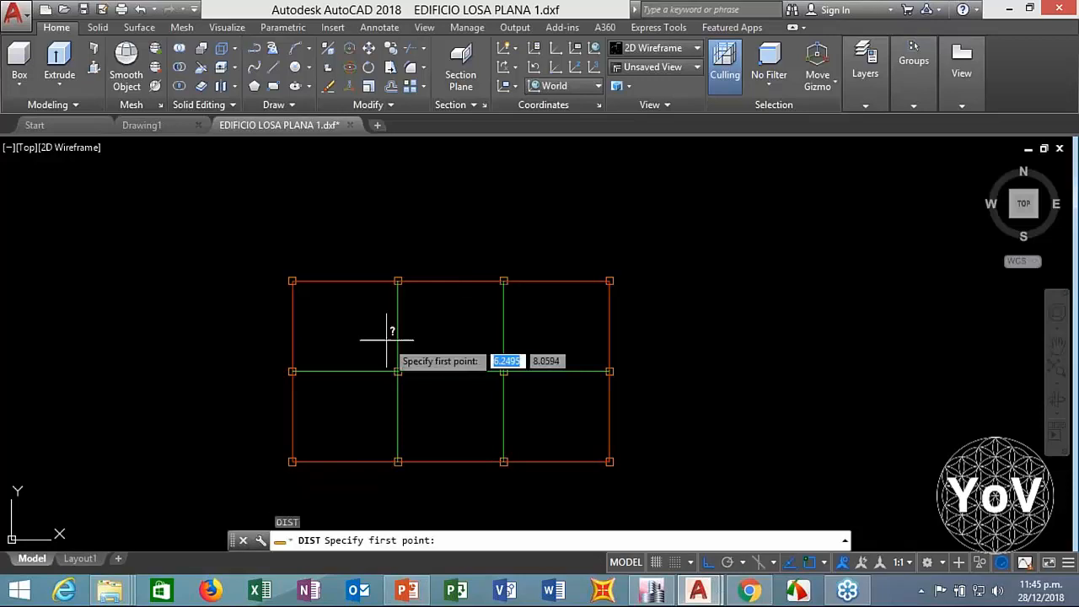
pyautogui.click(398, 281)
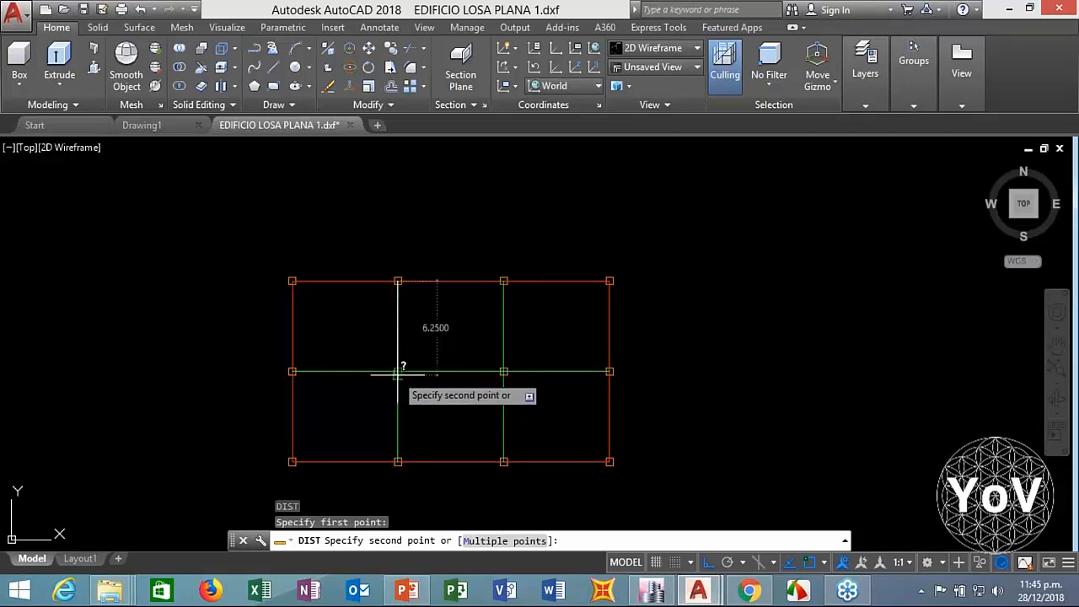
pyautogui.scroll(4, 398, 372)
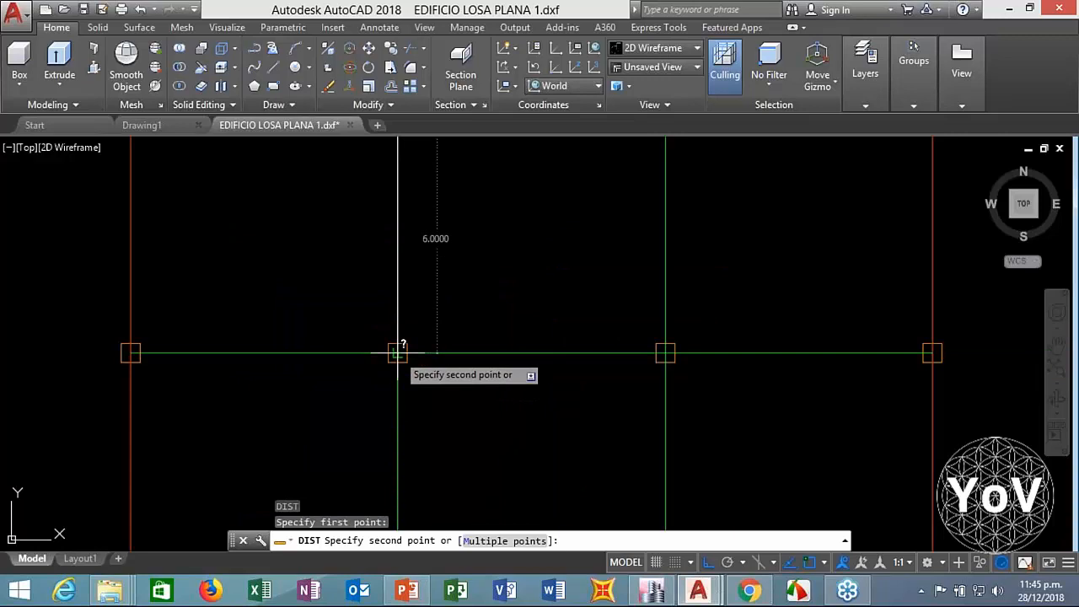
pyautogui.scroll(-4, 398, 352)
pyautogui.press('Escape')
pyautogui.press('Escape')
pyautogui.press('Escape')
pyautogui.press('Escape')
# Step: Draw a closed polyline rectangle 2.4 wide and 1 high on layer ABACO30CM in the empty area beyond the plan's upper-right corner
pyautogui.click(865, 67)
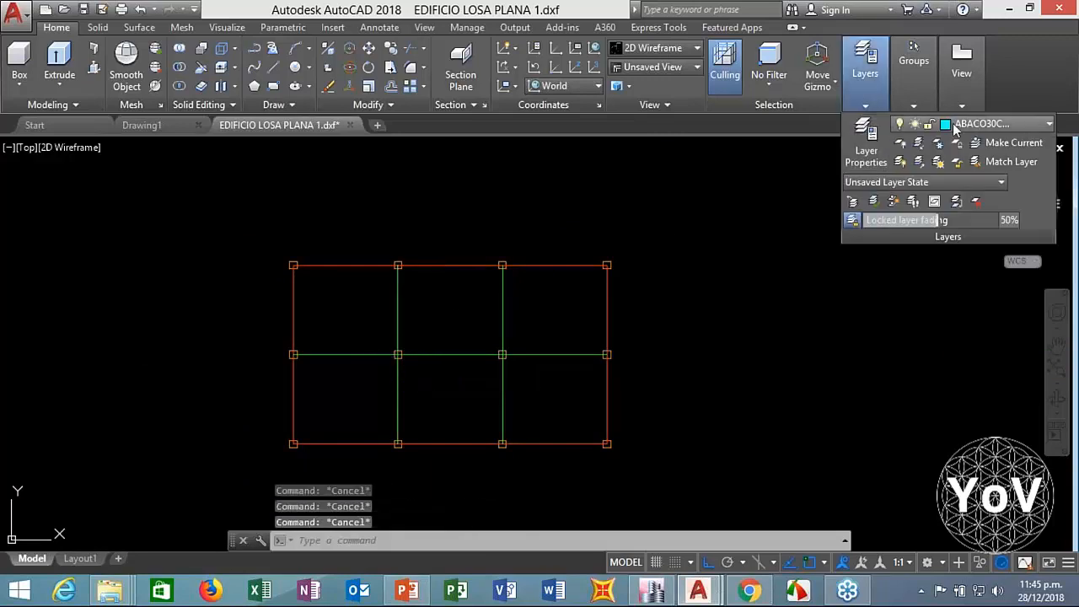
pyautogui.write('pl')
pyautogui.press('Return')
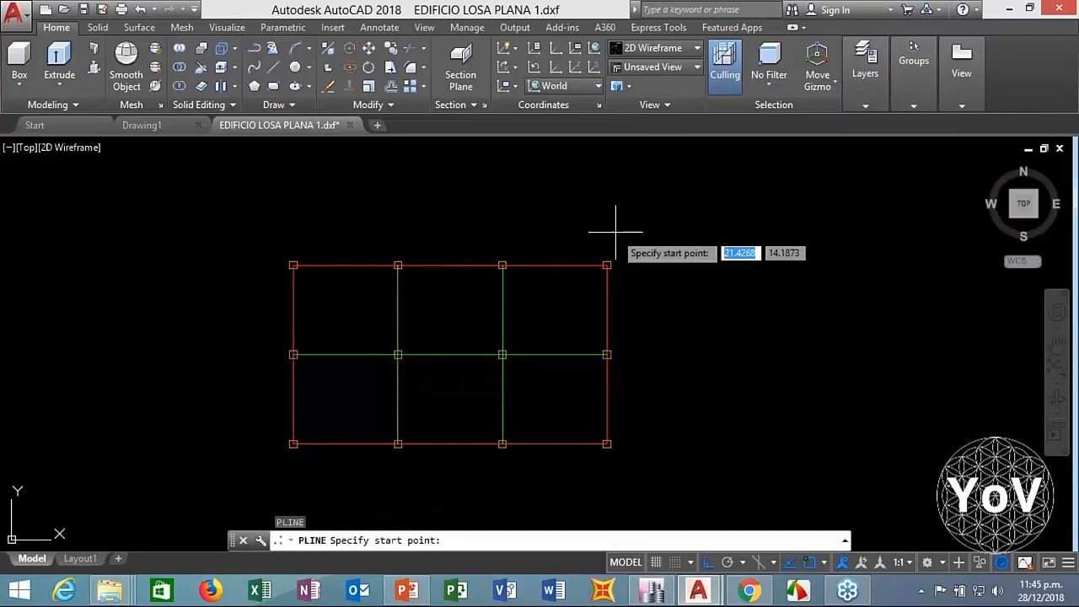
pyautogui.click(759, 205)
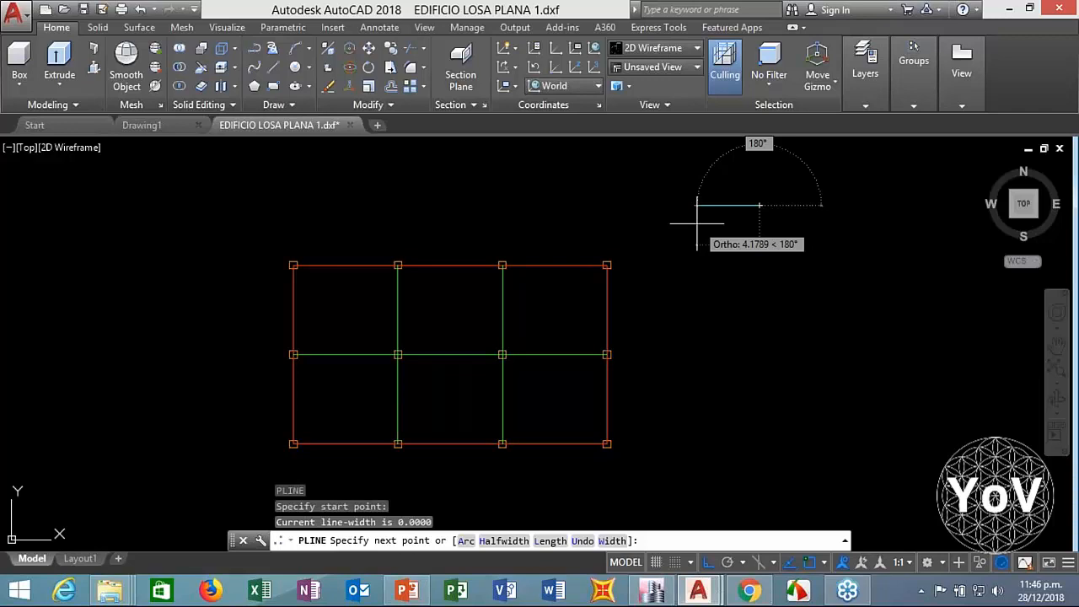
pyautogui.write('2.4')
pyautogui.press('Return')
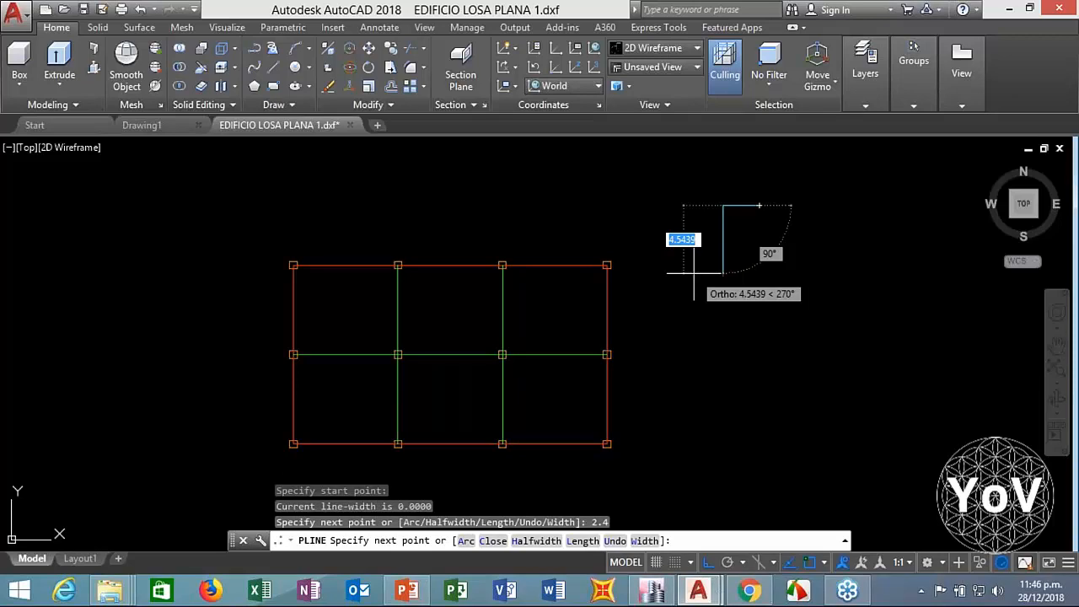
pyautogui.write('1')
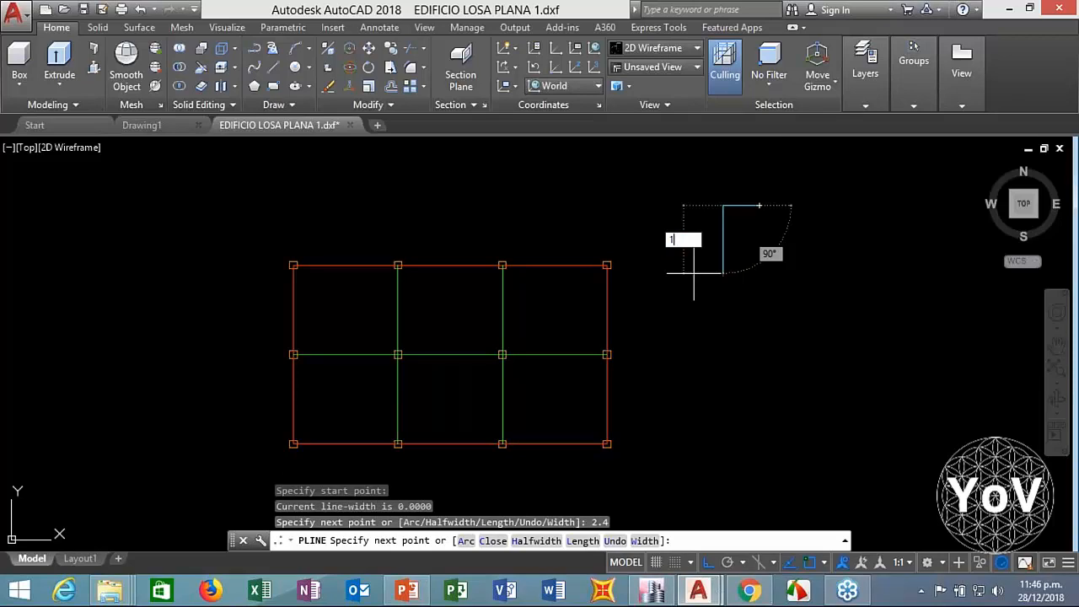
pyautogui.press('Return')
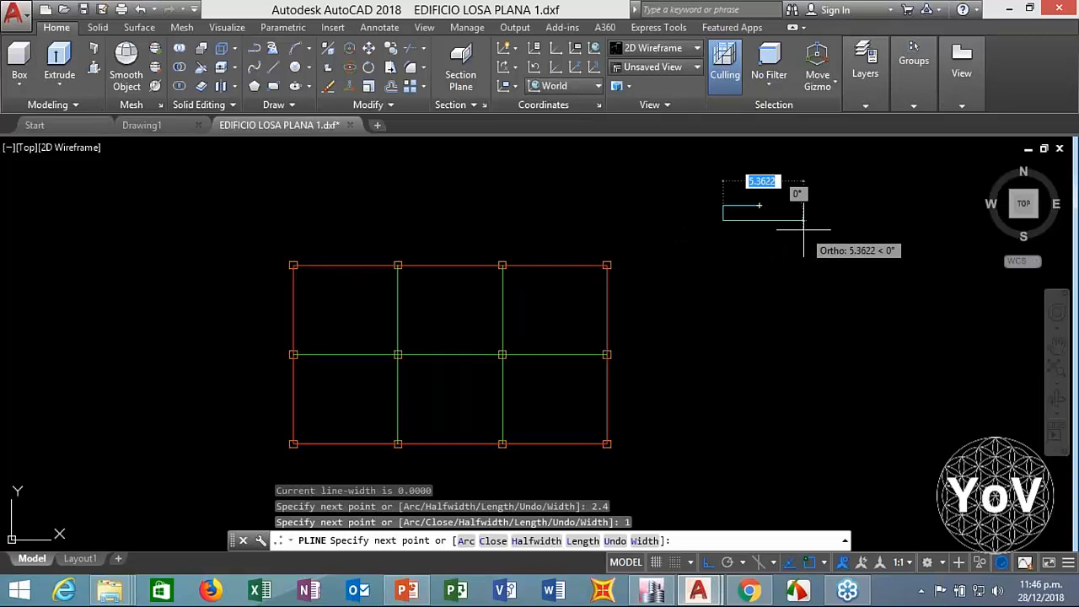
pyautogui.write('2.4')
pyautogui.press('Return')
pyautogui.write('C')
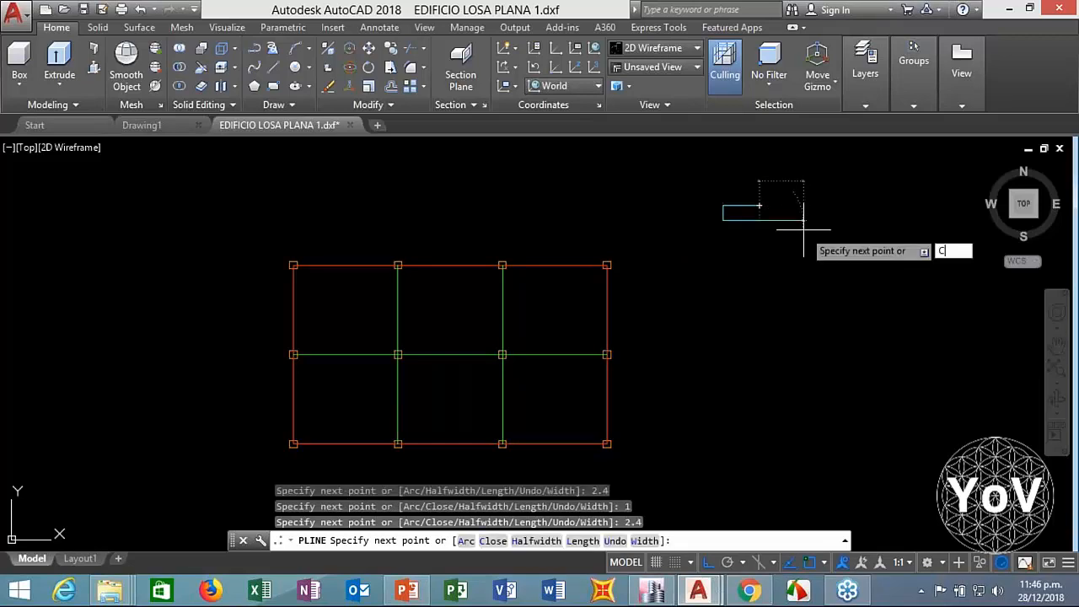
pyautogui.press('Return')
pyautogui.scroll(5, 746, 209)
pyautogui.click(781, 211)
pyautogui.click(728, 231)
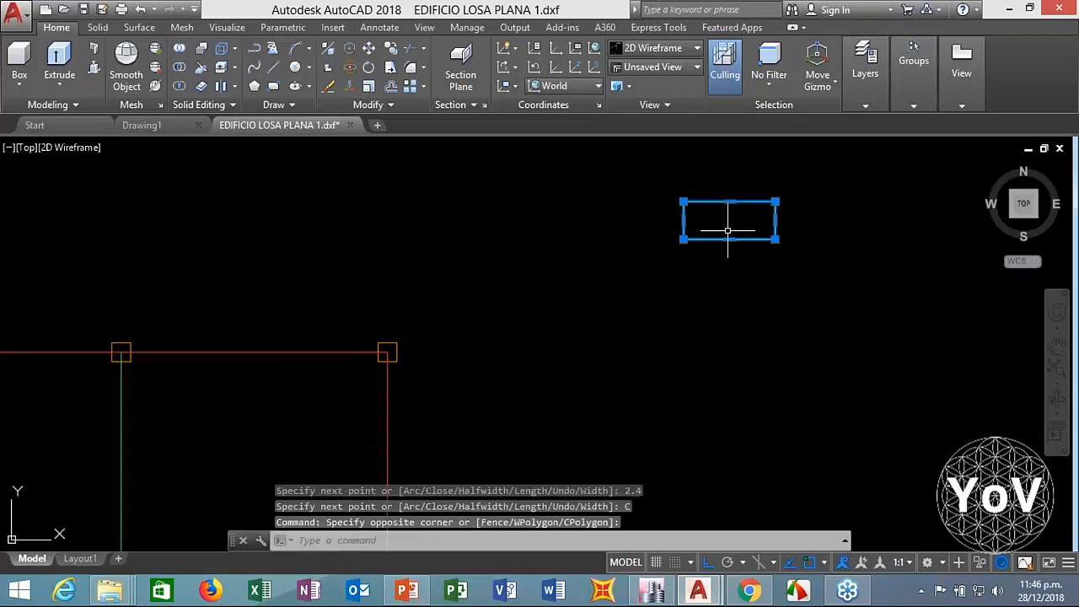
pyautogui.press('Escape')
pyautogui.press('Escape')
pyautogui.press('Escape')
pyautogui.scroll(-2, 727, 231)
pyautogui.moveTo(722, 228); pyautogui.dragTo(681, 289, button='middle')
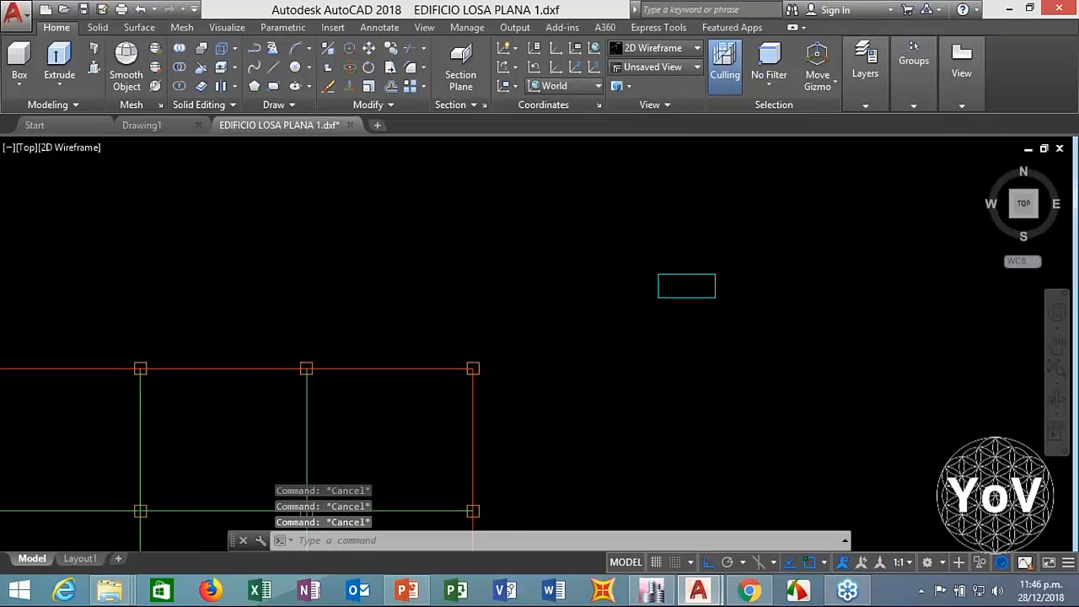
# Step: Copy the 2.4 by 1 drop-panel rectangle to the empty space directly left of it
pyautogui.scroll(2, 729, 282)
pyautogui.write('CO')
pyautogui.press('Return')
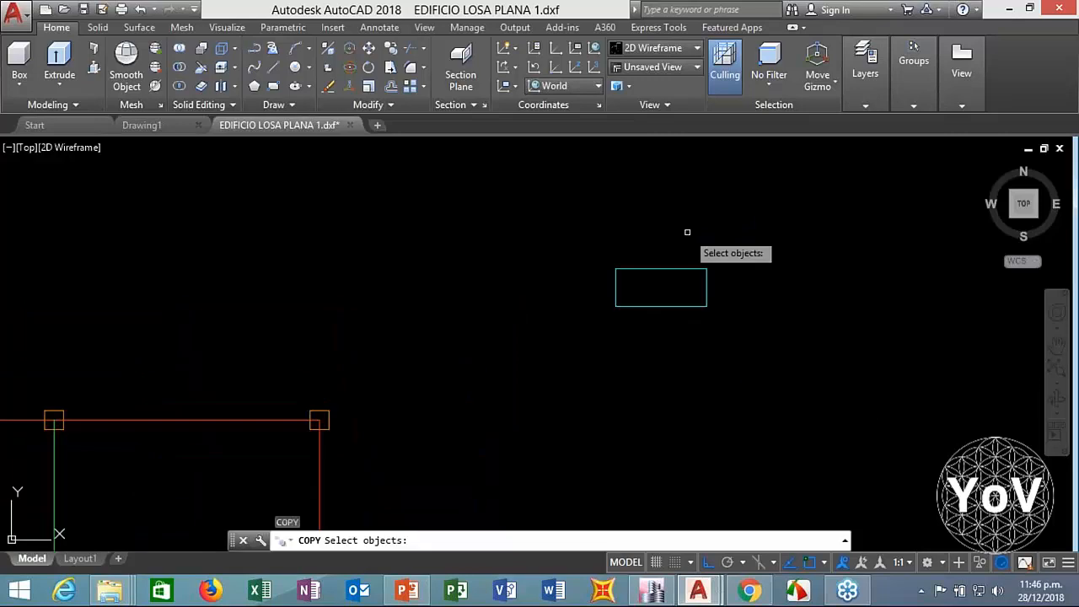
pyautogui.click(686, 234)
pyautogui.click(589, 345)
pyautogui.press('Return')
pyautogui.click(647, 344)
pyautogui.click(500, 364)
pyautogui.press('Escape')
pyautogui.press('Escape')
pyautogui.press('Escape')
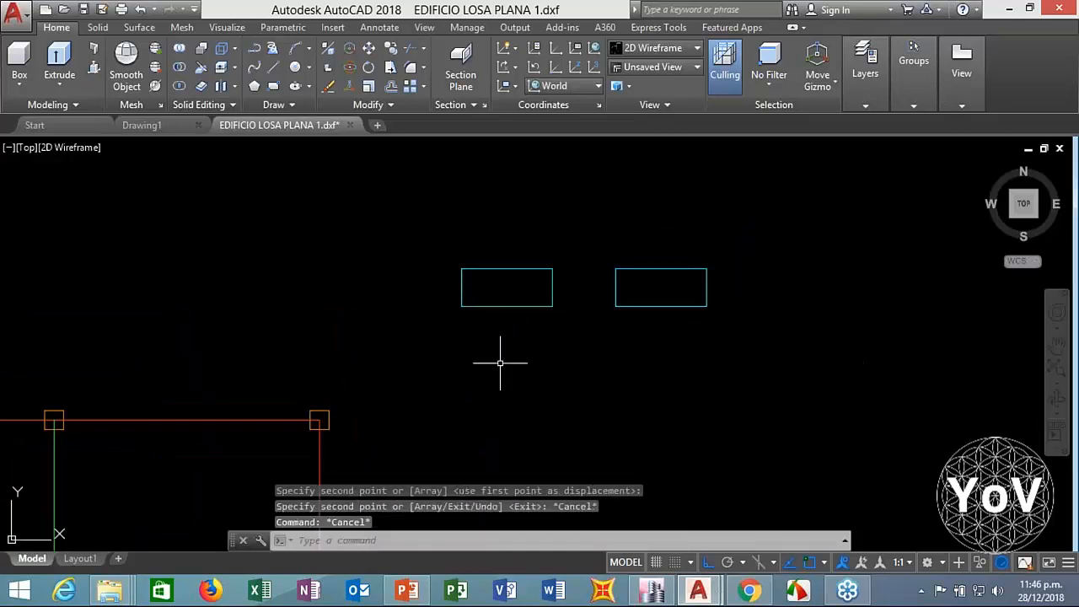
# Step: Stretch the copied rectangle's right edge inward by 1.2 to its midpoint, halving the panel's width
pyautogui.write('S')
pyautogui.press('Return')
pyautogui.click(570, 233)
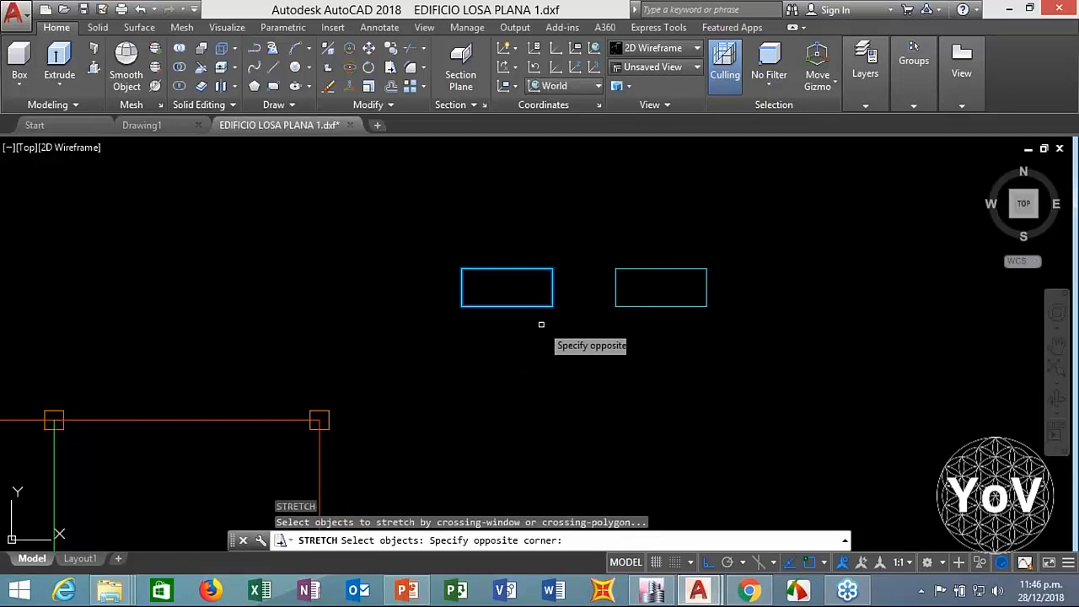
pyautogui.click(542, 322)
pyautogui.press('Return')
pyautogui.click(552, 306)
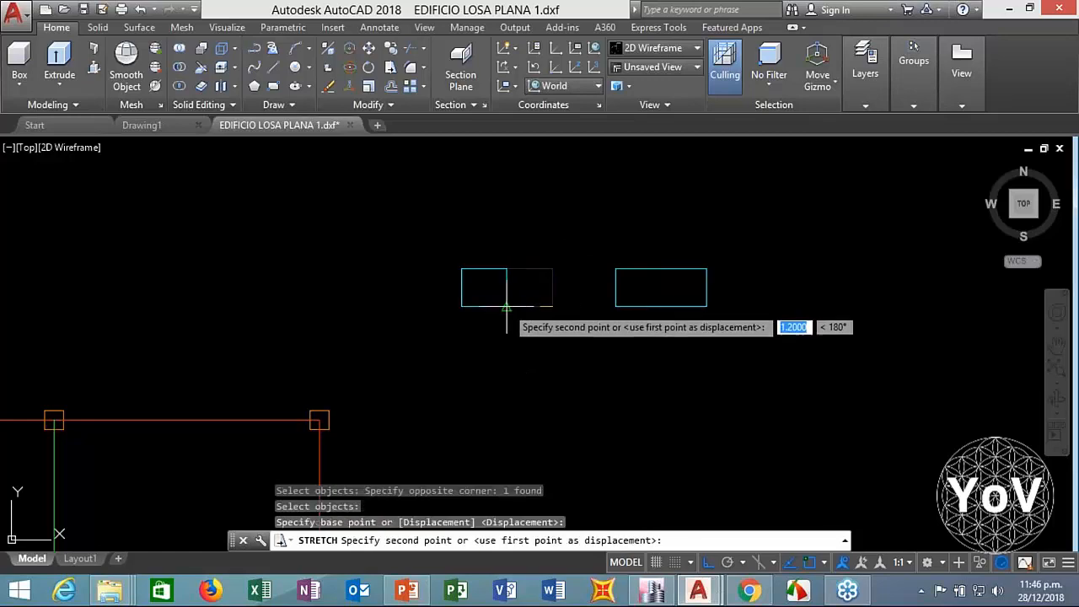
pyautogui.click(507, 306)
pyautogui.scroll(-2, 514, 341)
pyautogui.scroll(-1, 513, 341)
pyautogui.press('Escape')
pyautogui.press('Escape')
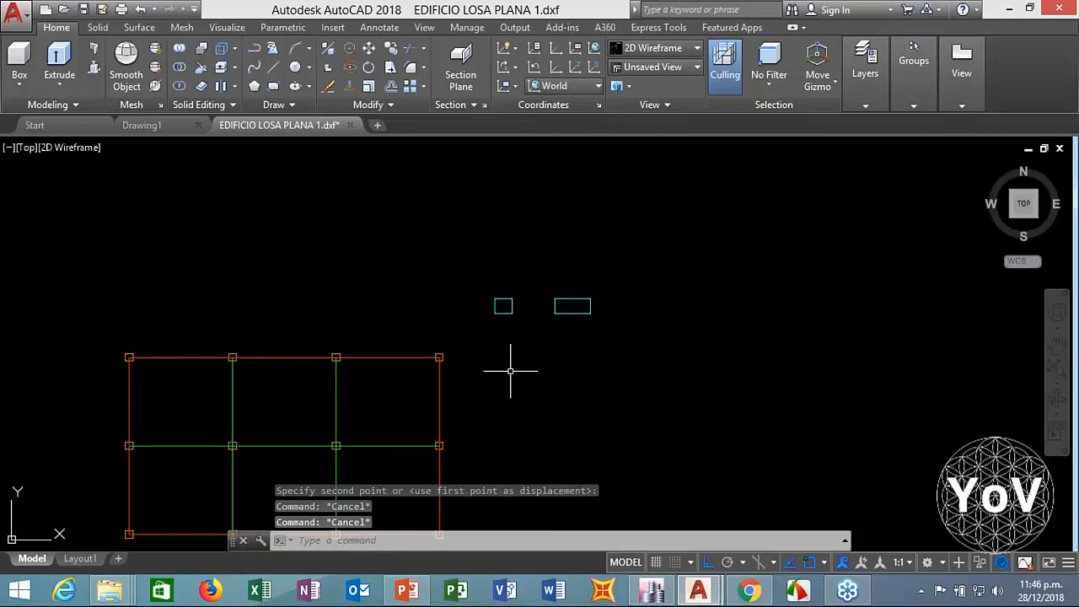
pyautogui.press('Escape')
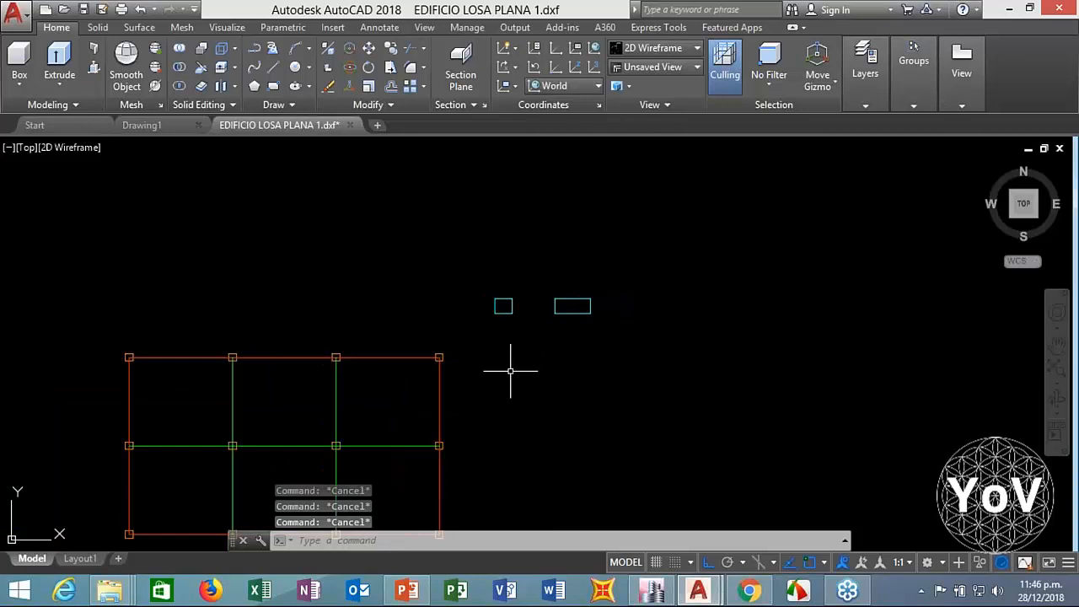
# Step: Copy the original 2.4 by 1 rectangle to the empty space directly below it
pyautogui.write('co')
pyautogui.press('Return')
pyautogui.click(607, 265)
pyautogui.click(518, 376)
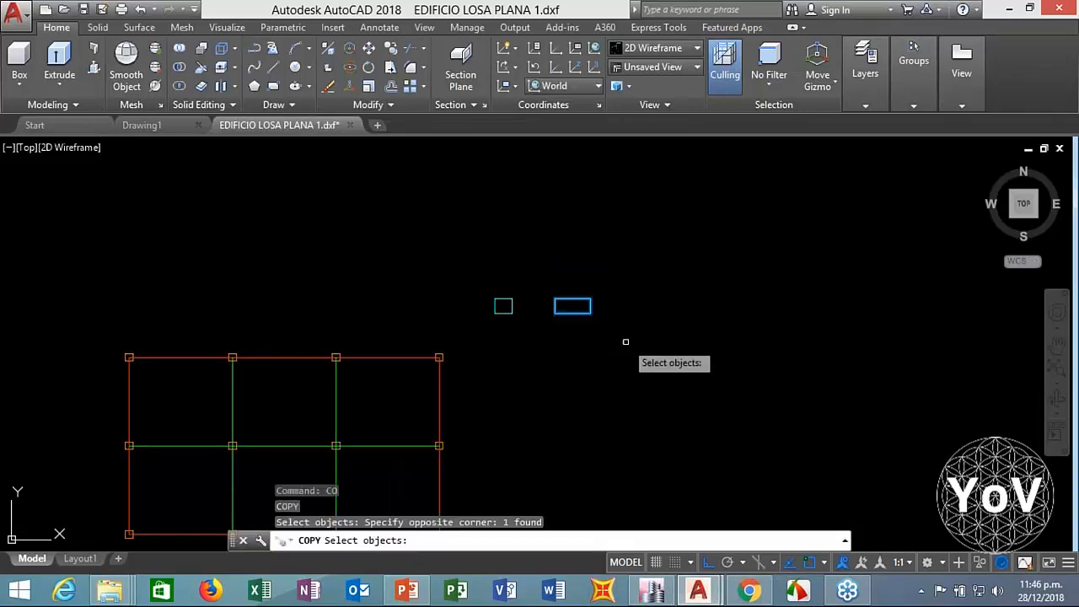
pyautogui.press('Return')
pyautogui.click(626, 342)
pyautogui.click(629, 393)
pyautogui.press('Escape')
# Step: Stretch the lower rectangle's bottom edge downward by 1.2 to form the interior drop panel
pyautogui.write('s')
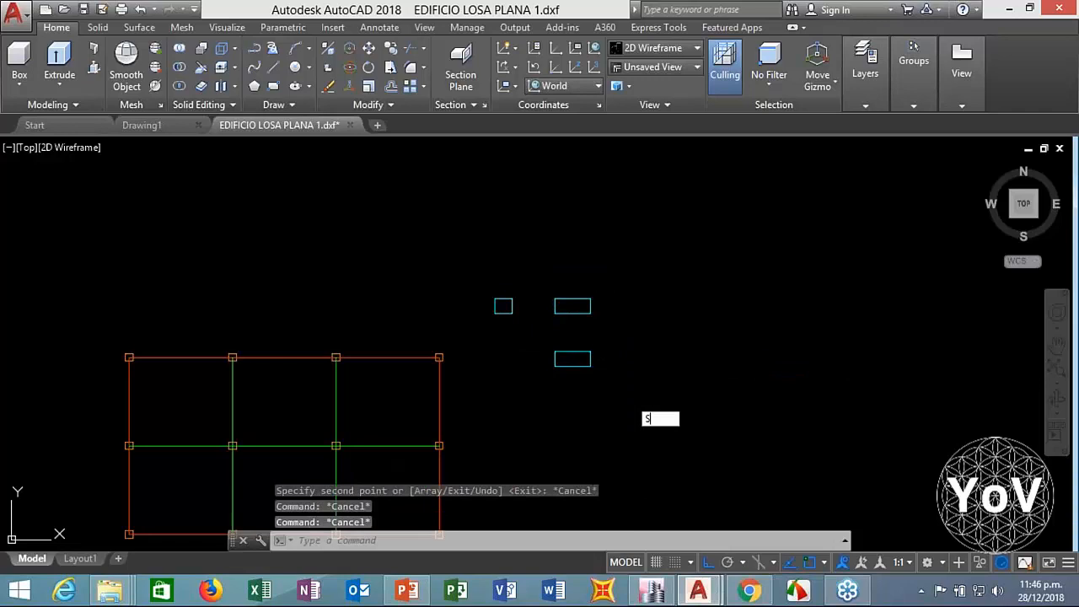
pyautogui.press('Return')
pyautogui.click(607, 361)
pyautogui.click(506, 404)
pyautogui.press('Return')
pyautogui.click(559, 397)
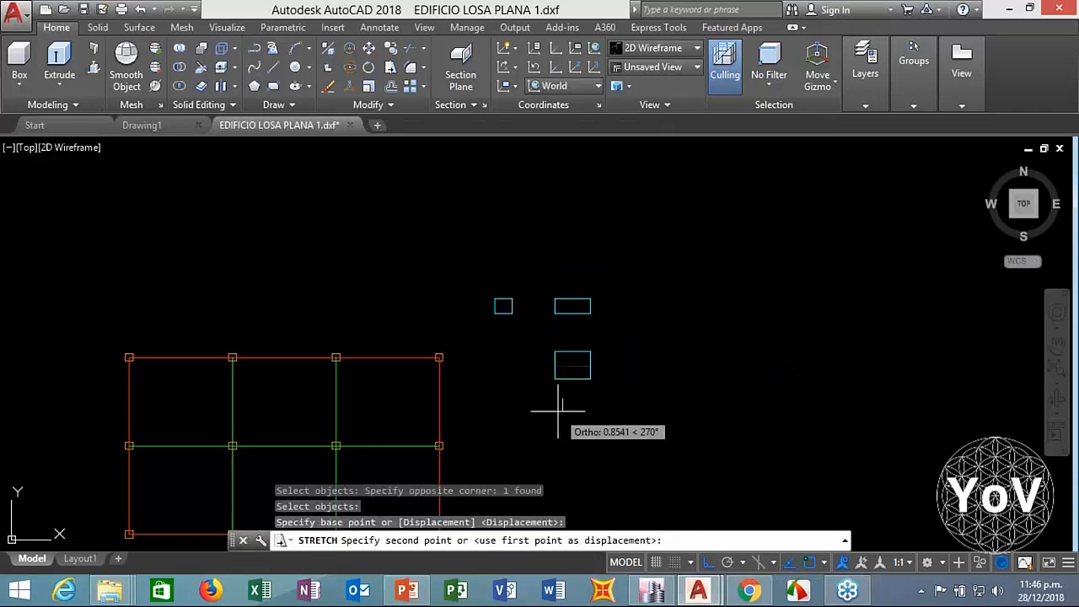
pyautogui.write('1.2')
pyautogui.press('Return')
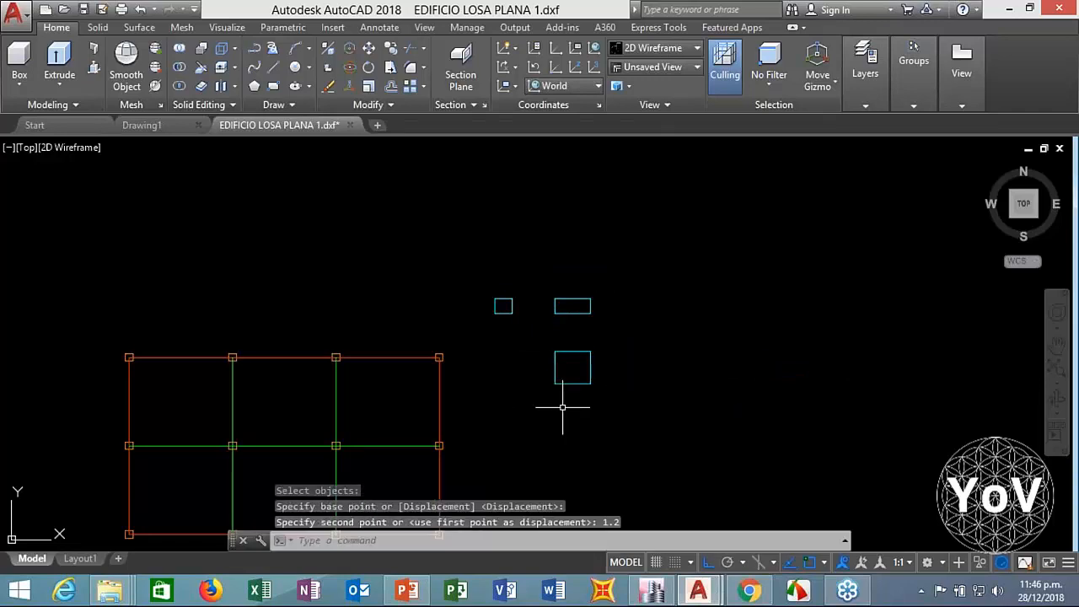
pyautogui.press('Escape')
pyautogui.press('Escape')
# Step: Measure the enlarged drop panel's width and try to measure its height
pyautogui.write('DIST')
pyautogui.press('Return')
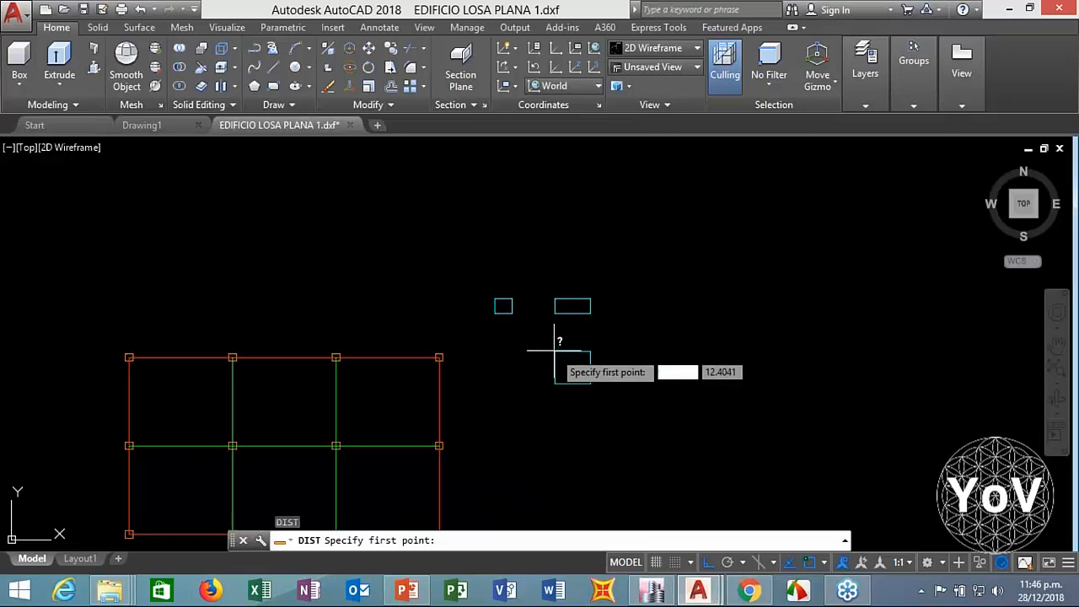
pyautogui.click(572, 350)
pyautogui.click(572, 312)
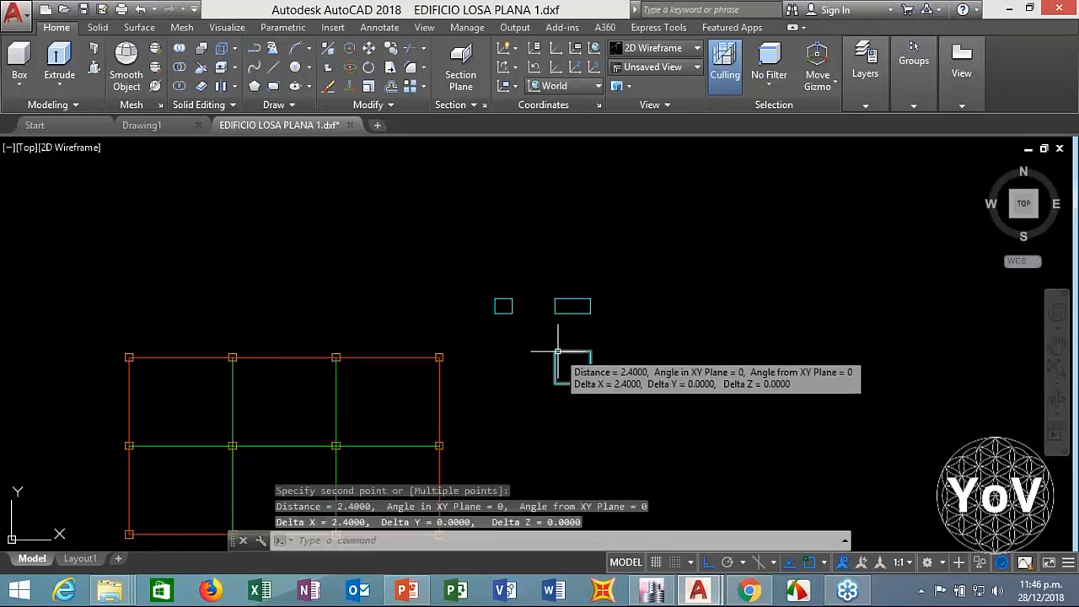
pyautogui.press('Return')
pyautogui.click(554, 385)
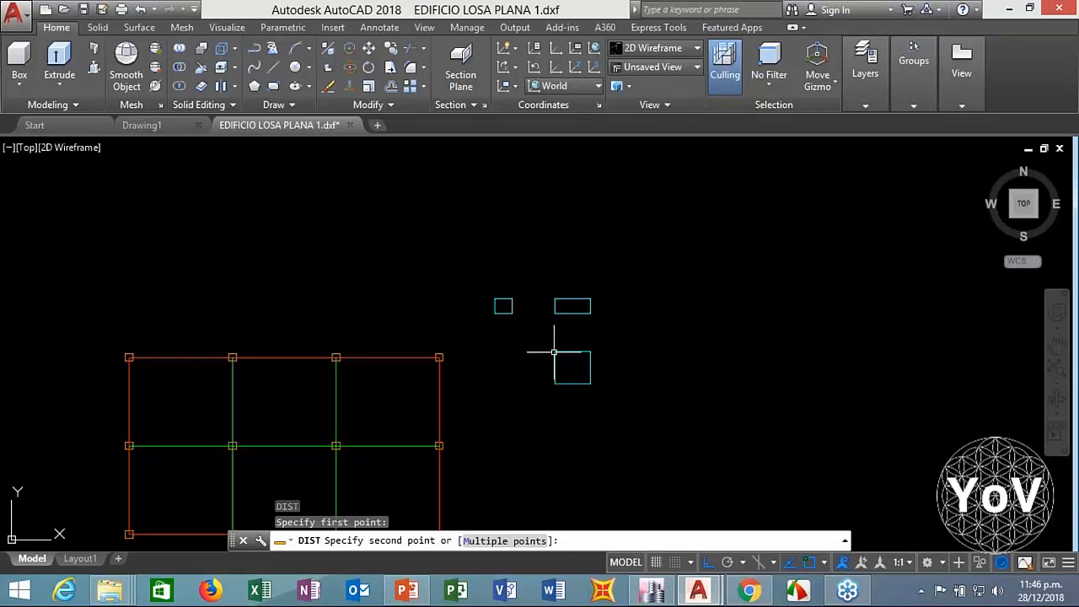
pyautogui.press('Escape')
pyautogui.scroll(-2, 556, 354)
pyautogui.press('Escape')
pyautogui.press('Escape')
pyautogui.press('Escape')
pyautogui.scroll(2, 510, 391)
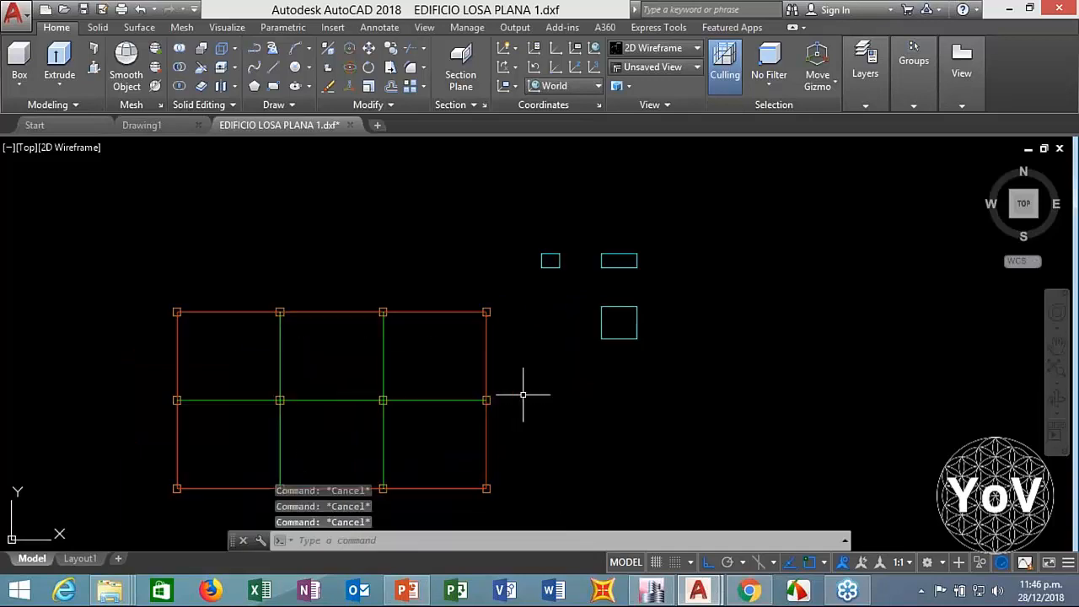
# Step: Copy the large interior drop panel so it is centred on the middle-row column of the second column axis
pyautogui.write('co')
pyautogui.press('Return')
pyautogui.click(655, 293)
pyautogui.click(570, 349)
pyautogui.press('Return')
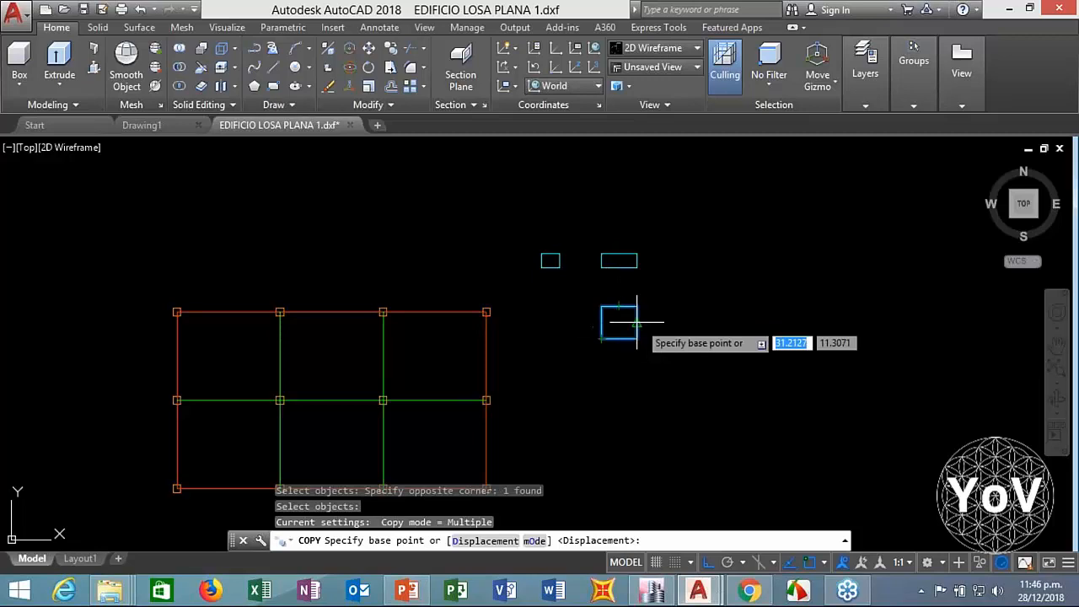
pyautogui.click(621, 315)
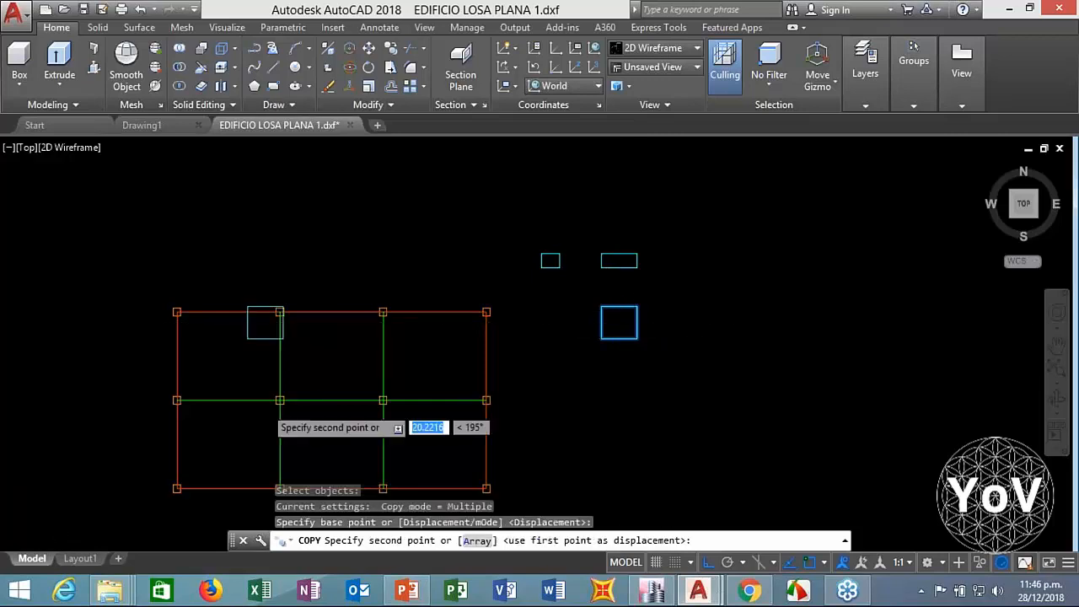
pyautogui.scroll(8, 279, 402)
pyautogui.click(349, 363)
pyautogui.scroll(-6, 352, 368)
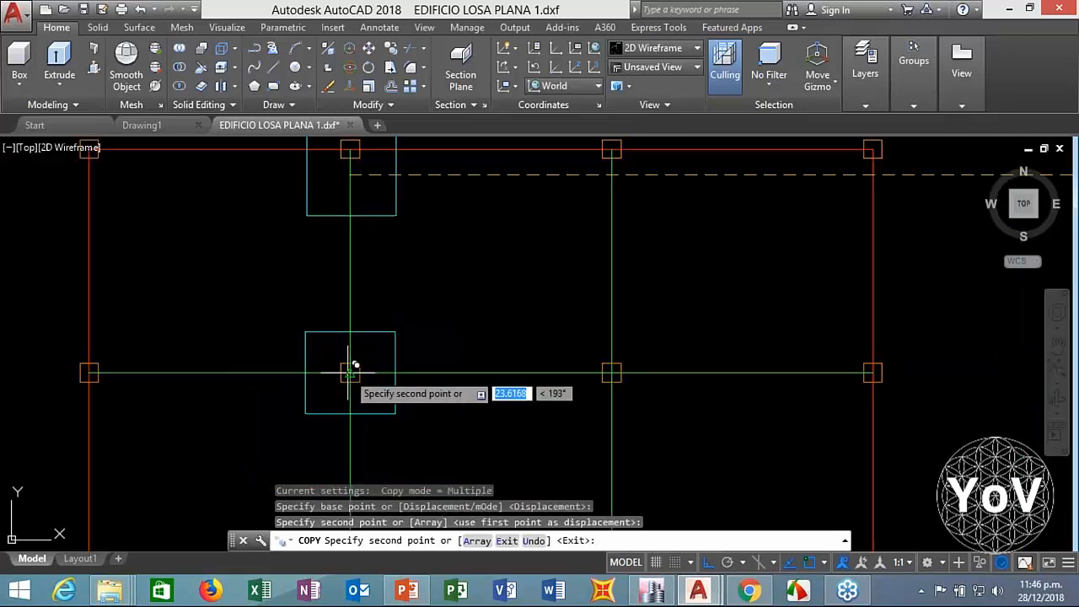
pyautogui.press('Escape')
pyautogui.press('Escape')
pyautogui.press('Escape')
# Step: Copy the 2.4 by 1 panel to the top column of the second axis, placing its top edge's midpoint on the column centre
pyautogui.scroll(-2, 349, 371)
pyautogui.write('co')
pyautogui.press('Return')
pyautogui.scroll(4, 711, 217)
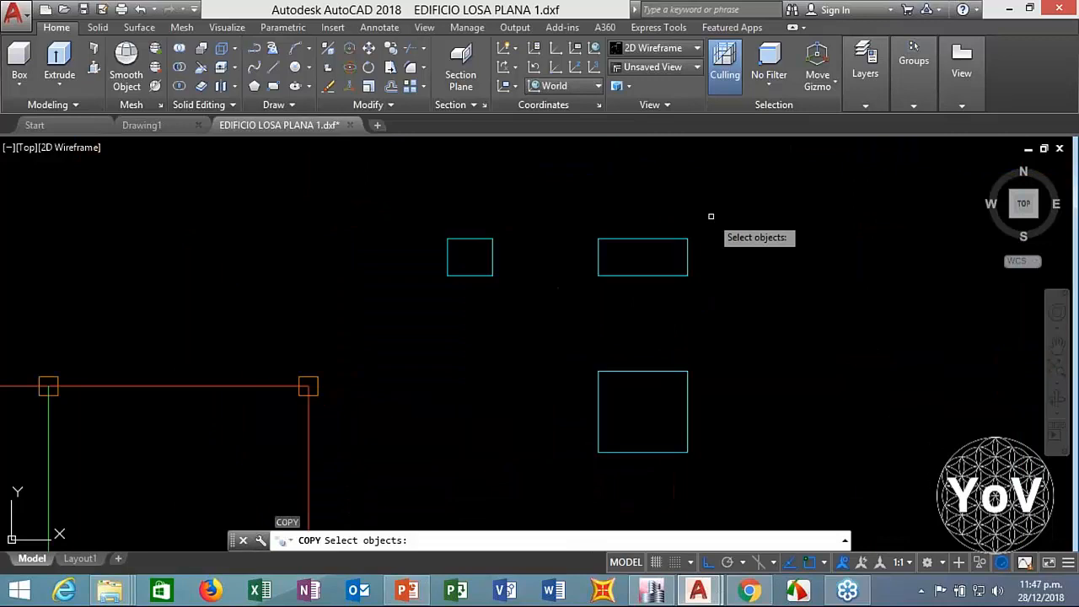
pyautogui.click(711, 216)
pyautogui.click(630, 250)
pyautogui.press('Return')
pyautogui.click(646, 224)
pyautogui.scroll(-3, 416, 285)
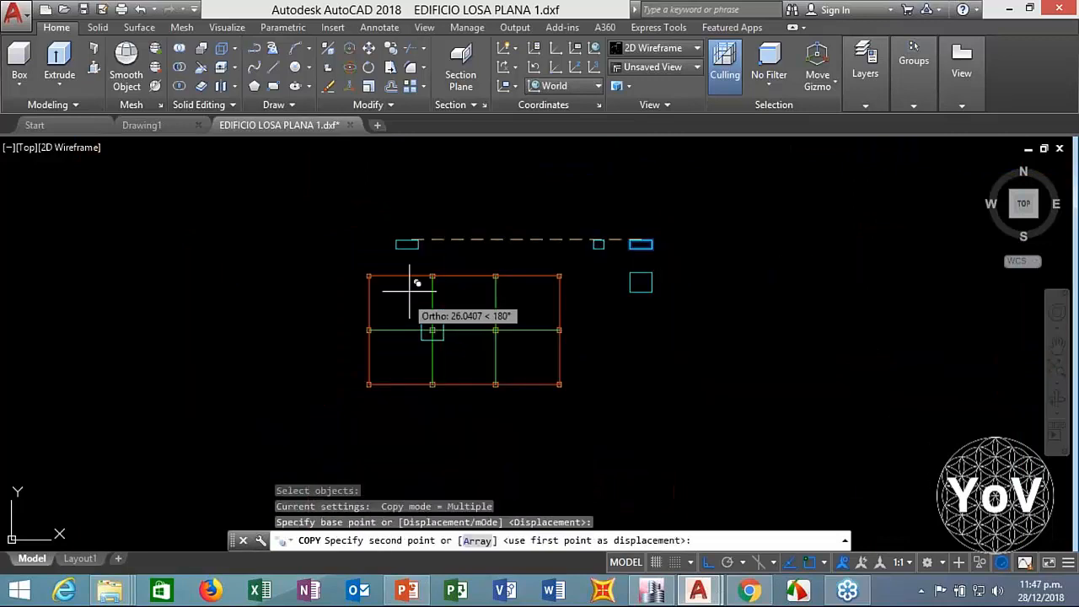
pyautogui.scroll(3, 462, 393)
pyautogui.scroll(5, 462, 393)
pyautogui.click(502, 232)
pyautogui.press('Escape')
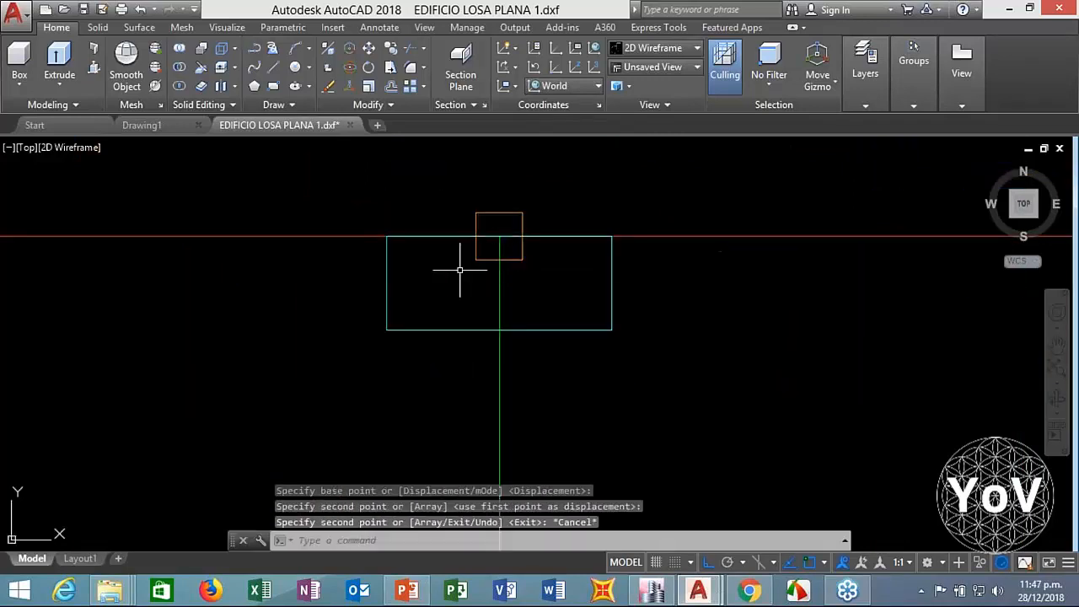
# Step: Copy the top edge panel to the bottom column of the second axis, placing its bottom edge's midpoint on the column centre
pyautogui.write('co')
pyautogui.press('Return')
pyautogui.click(582, 304)
pyautogui.click(513, 332)
pyautogui.press('Return')
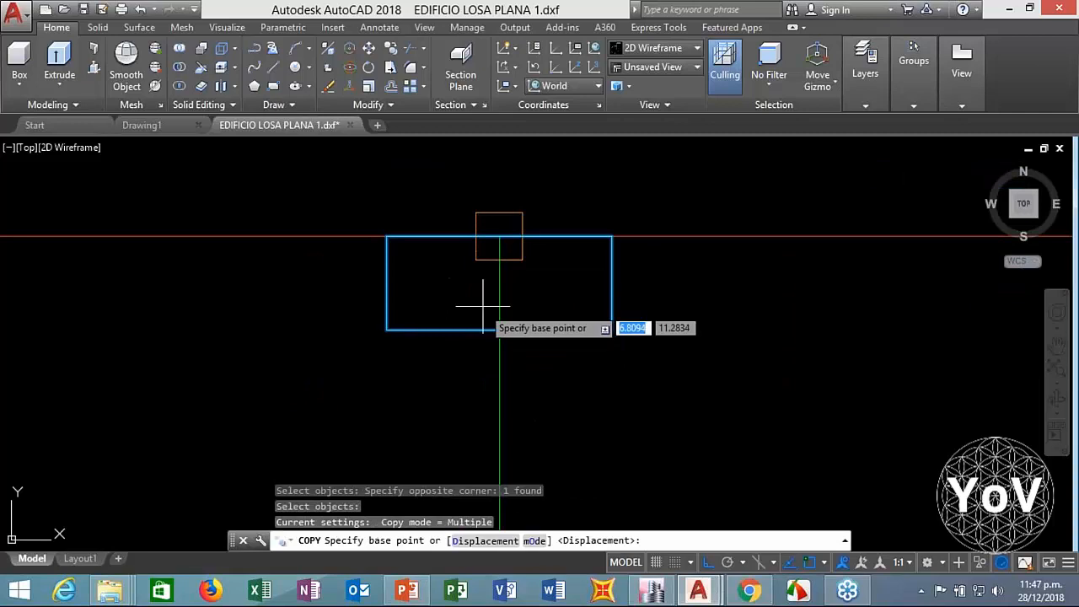
pyautogui.click(500, 329)
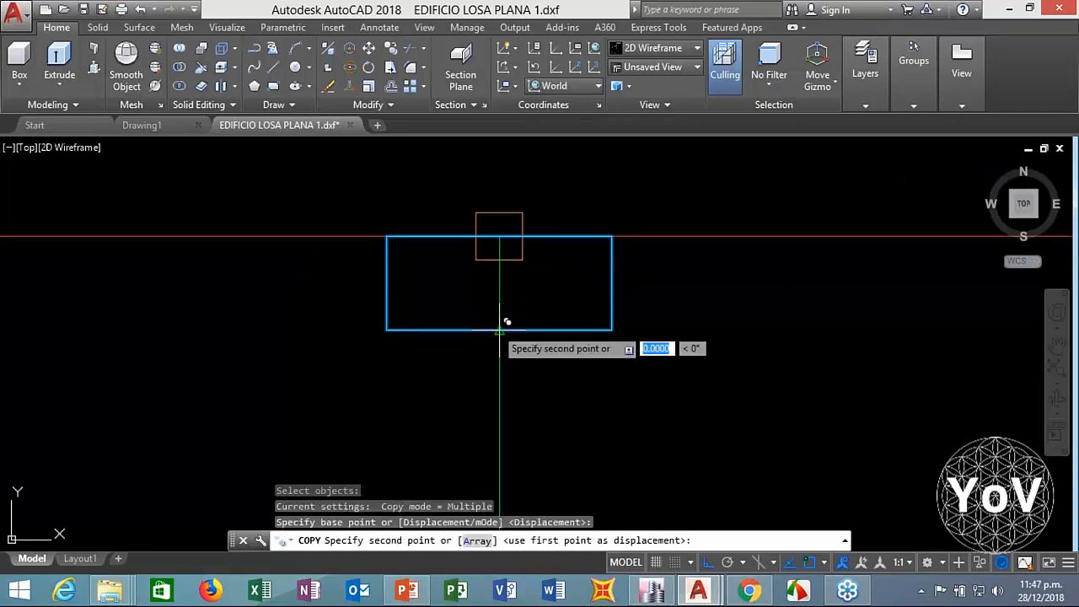
pyautogui.scroll(-3, 498, 472)
pyautogui.scroll(3, 508, 470)
pyautogui.scroll(2, 503, 470)
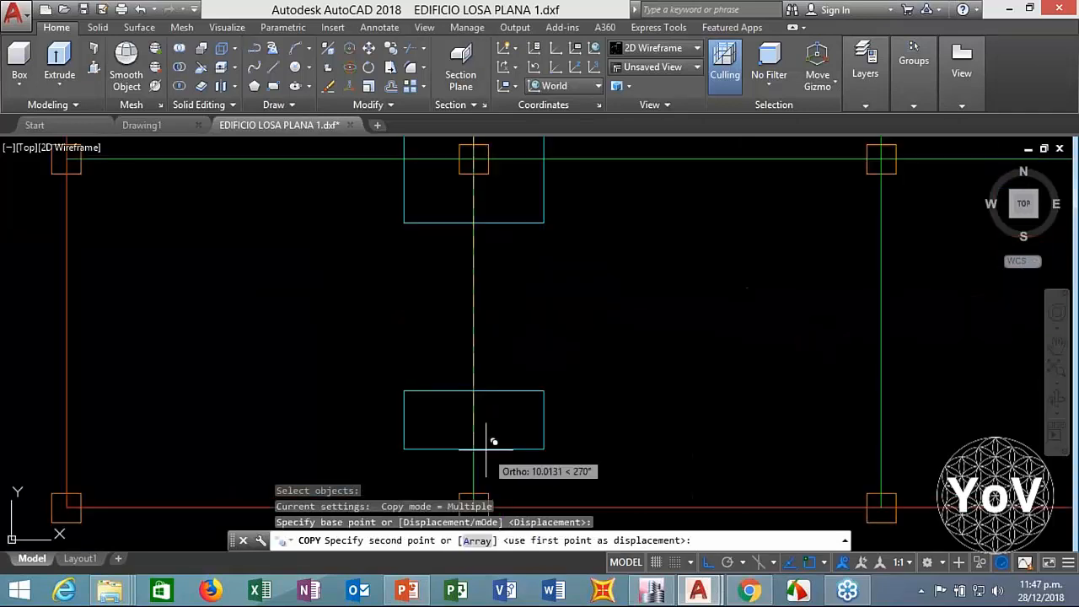
pyautogui.click(483, 496)
pyautogui.press('Escape')
pyautogui.scroll(-5, 442, 406)
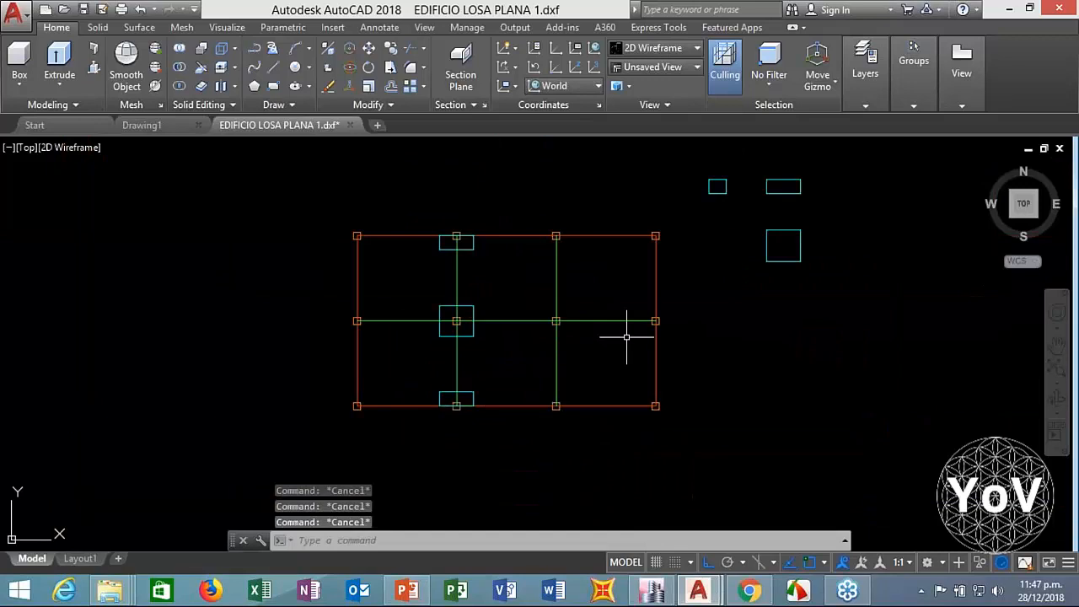
# Step: Copy the smallest panel to the plan's upper-left column, placing its upper-left corner on the column centre
pyautogui.write('co')
pyautogui.press('Return')
pyautogui.scroll(4, 668, 196)
pyautogui.click(716, 186)
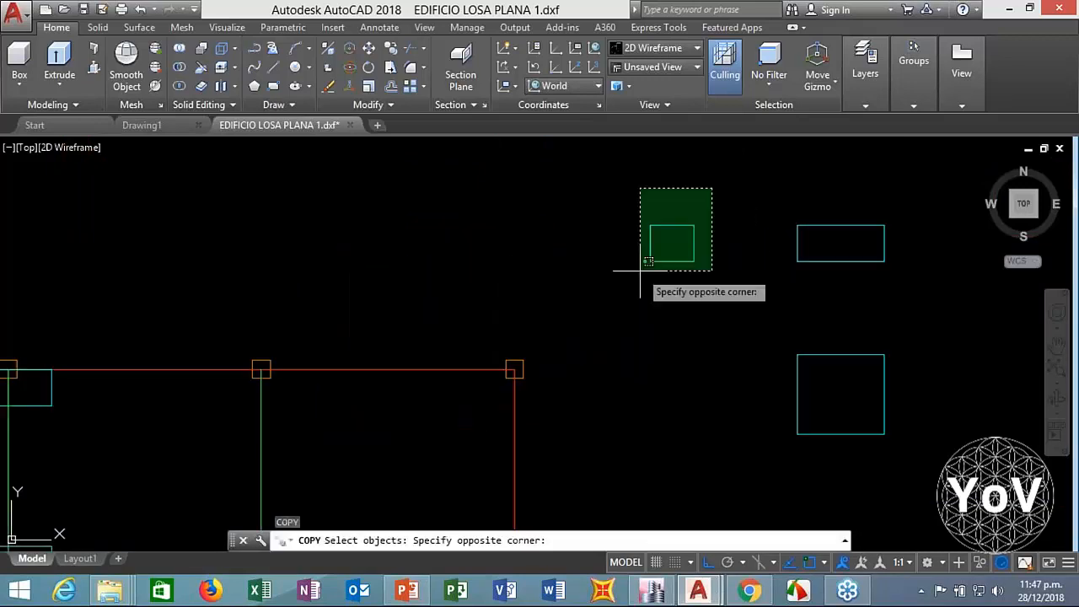
pyautogui.click(638, 273)
pyautogui.press('Return')
pyautogui.click(650, 243)
pyautogui.scroll(-6, 650, 240)
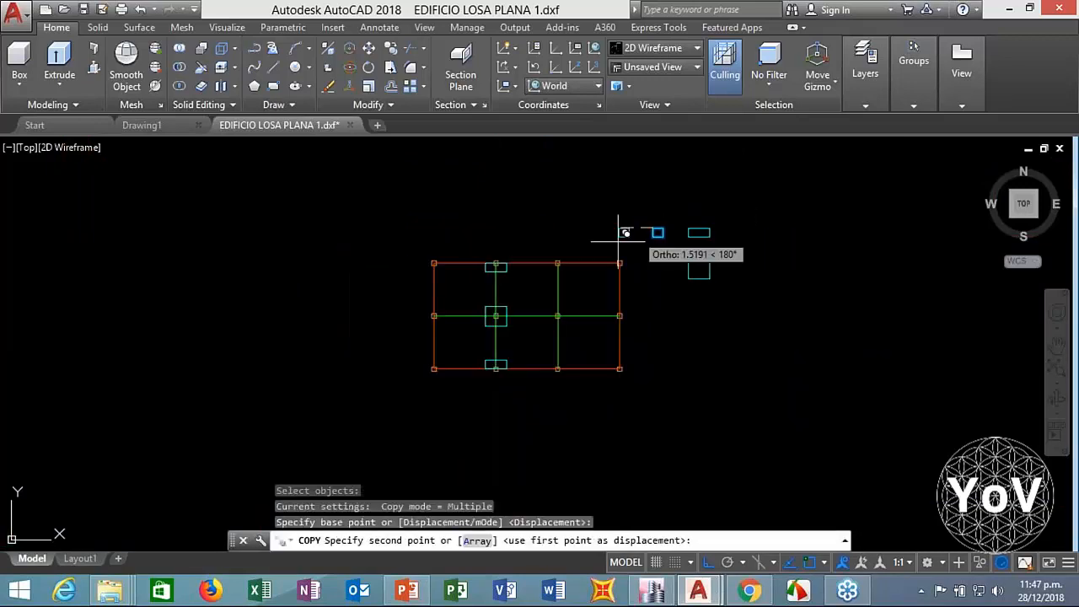
pyautogui.scroll(5, 618, 241)
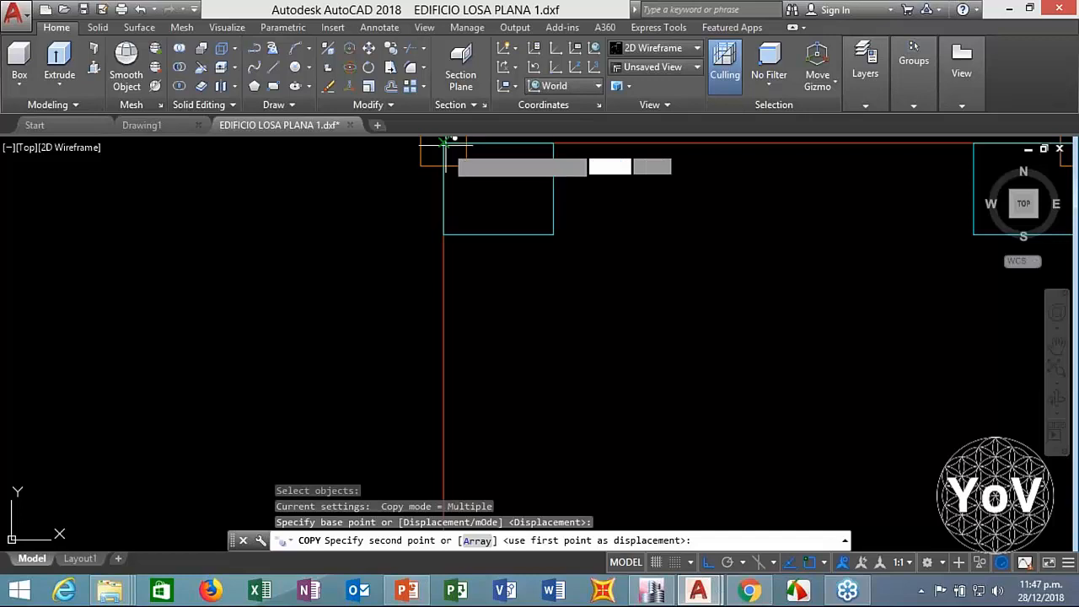
pyautogui.click(447, 143)
pyautogui.press('Escape')
pyautogui.scroll(-5, 483, 336)
pyautogui.press('Escape')
pyautogui.press('Escape')
pyautogui.press('Escape')
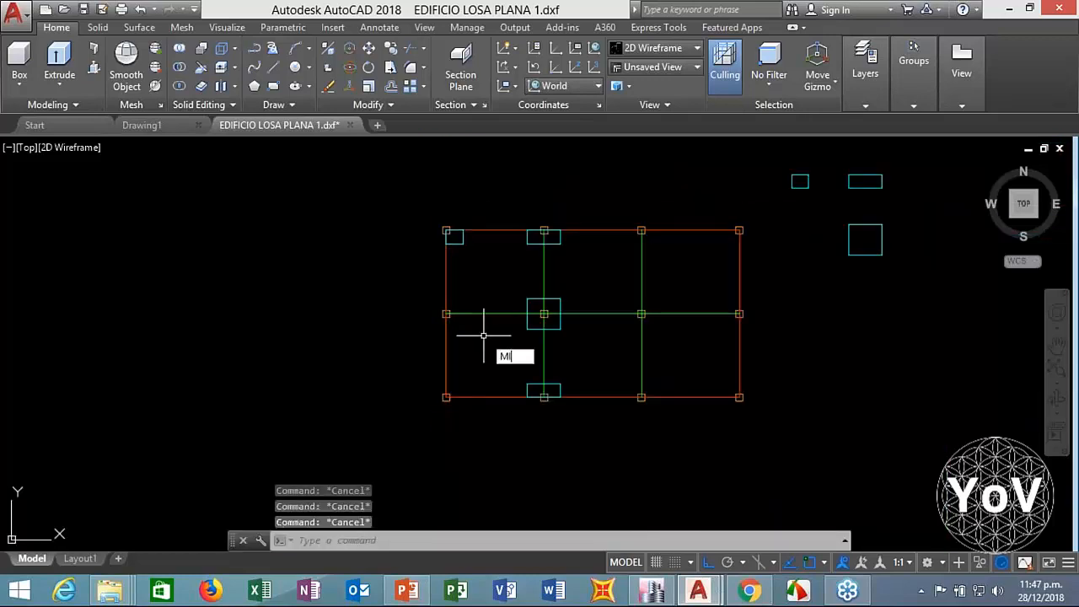
# Step: Mirror the upper-left corner panel about the middle-row beam line onto the lower-left column, keeping the original
pyautogui.write('MI')
pyautogui.press('Return')
pyautogui.click(450, 236)
pyautogui.press('Return')
pyautogui.click(459, 314)
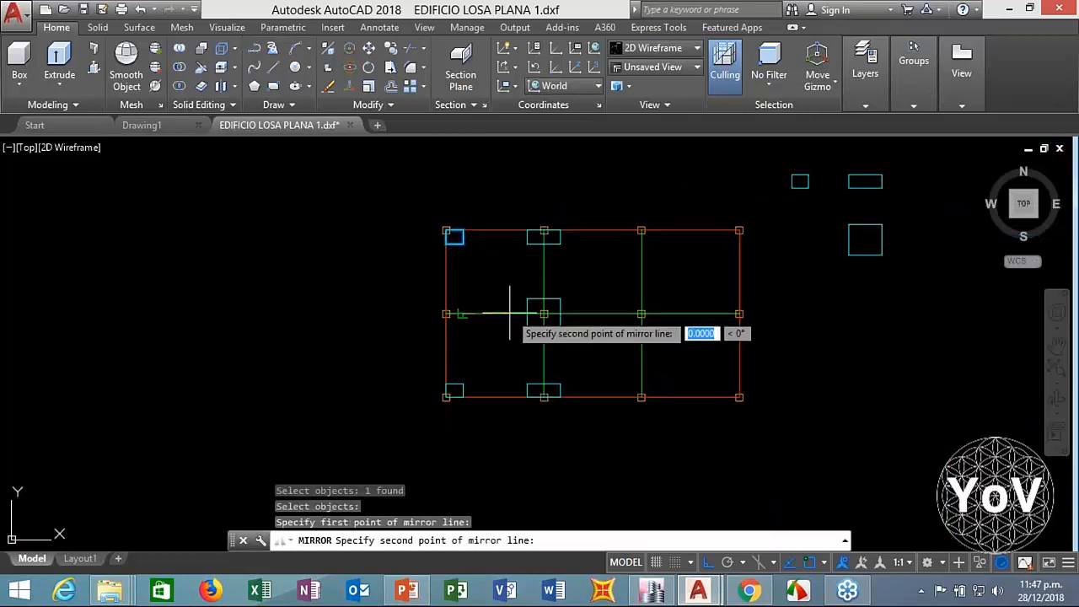
pyautogui.click(607, 312)
pyautogui.press('Return')
pyautogui.press('Return')
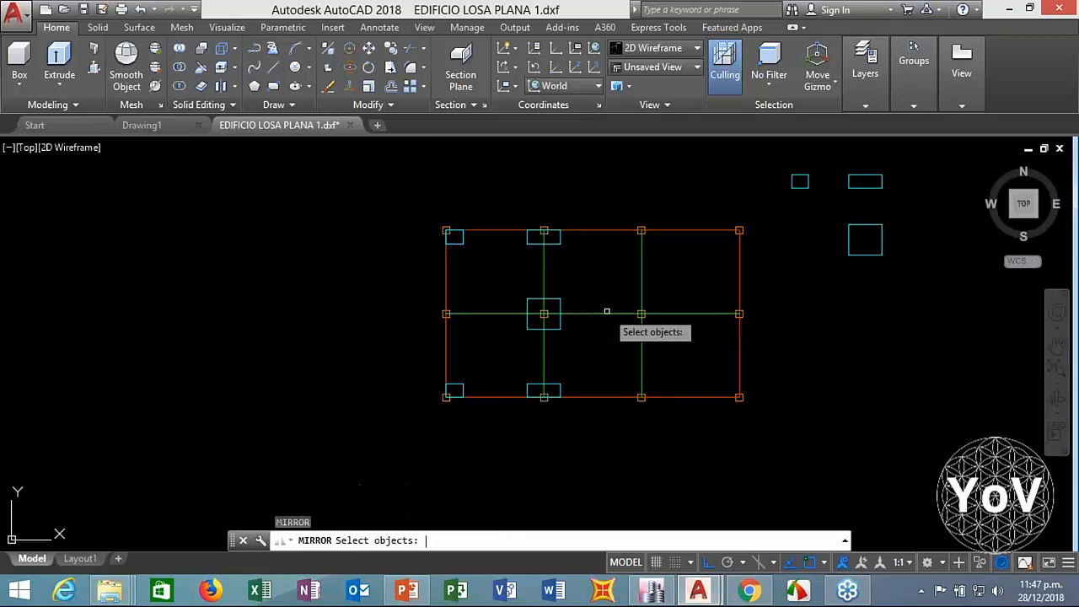
pyautogui.scroll(2, 506, 315)
pyautogui.press('Escape')
# Step: Copy the top edge panel of the second column axis to the empty space left of the plan
pyautogui.write('CO')
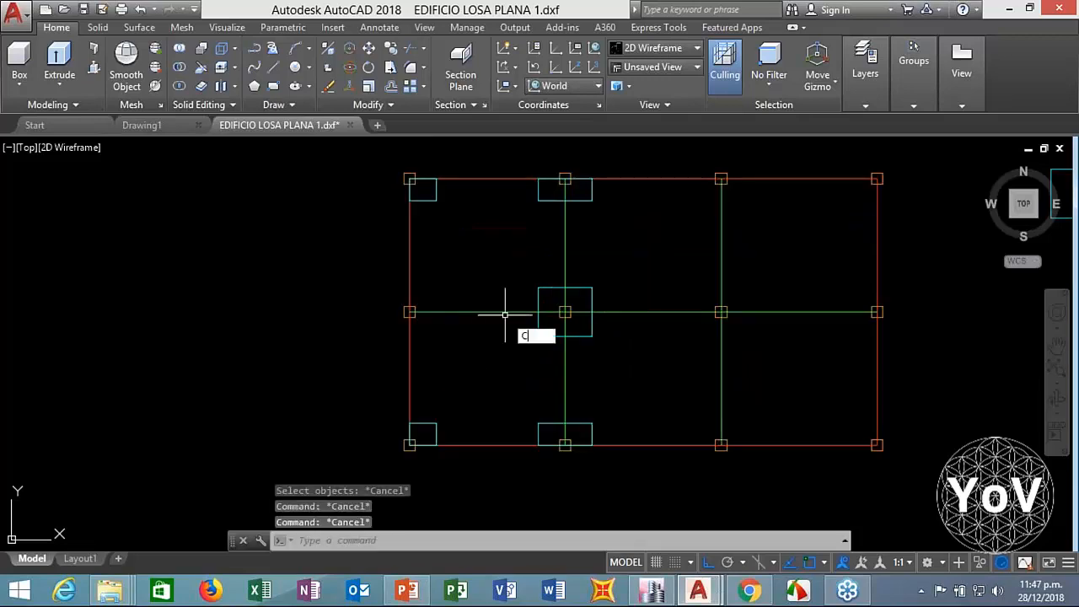
pyautogui.press('Return')
pyautogui.click(590, 169)
pyautogui.click(514, 217)
pyautogui.press('Return')
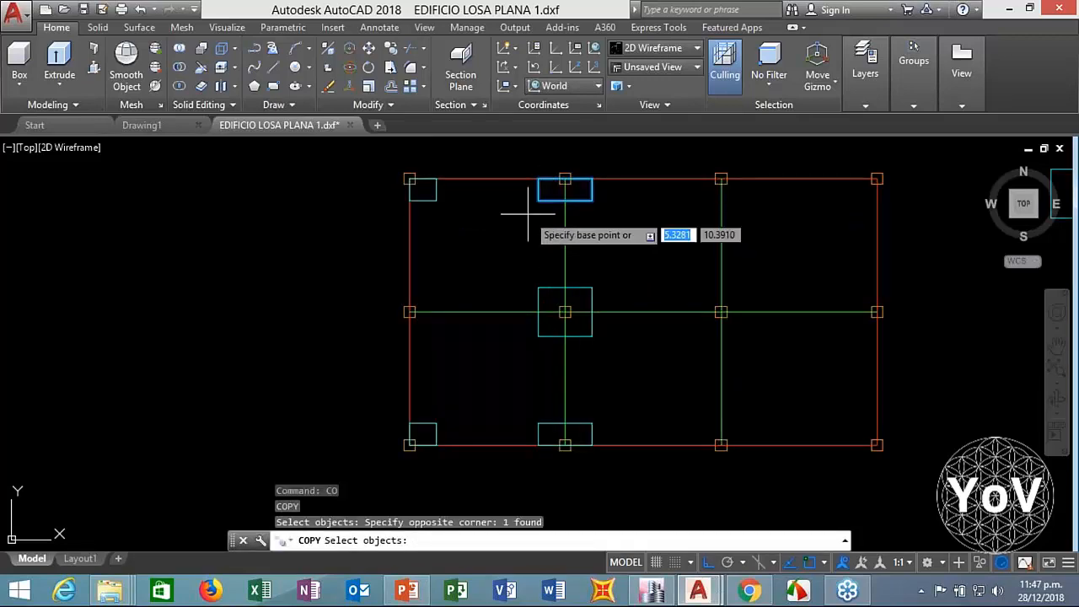
pyautogui.click(514, 211)
pyautogui.click(257, 250)
pyautogui.press('Escape')
pyautogui.press('Escape')
pyautogui.press('Escape')
# Step: Rotate the copied edge panel outside the plan by a quarter turn so its long side runs vertically
pyautogui.write('RO')
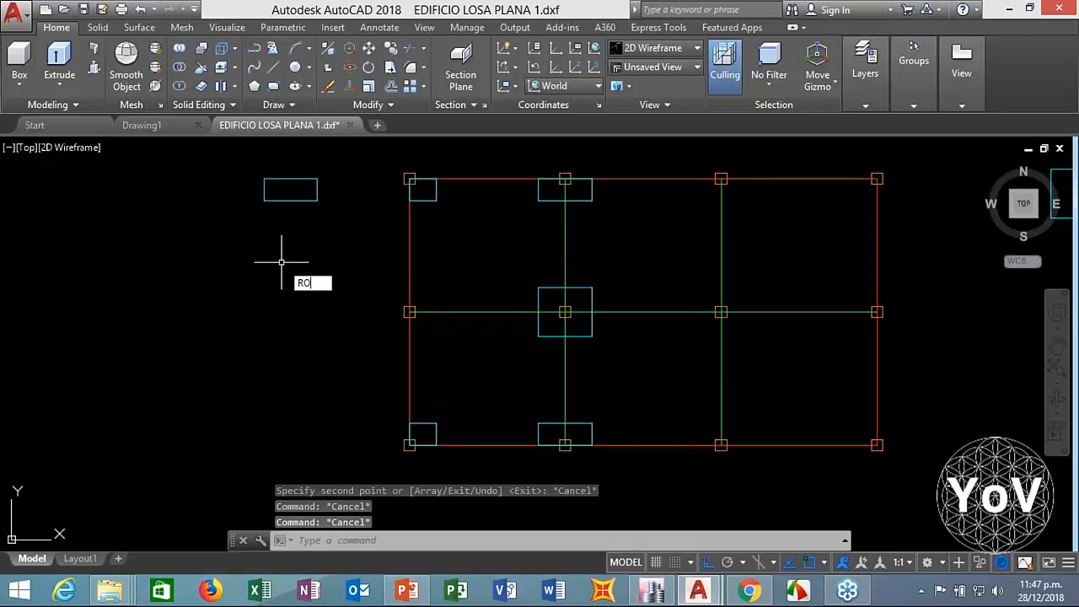
pyautogui.write('Tte3d')
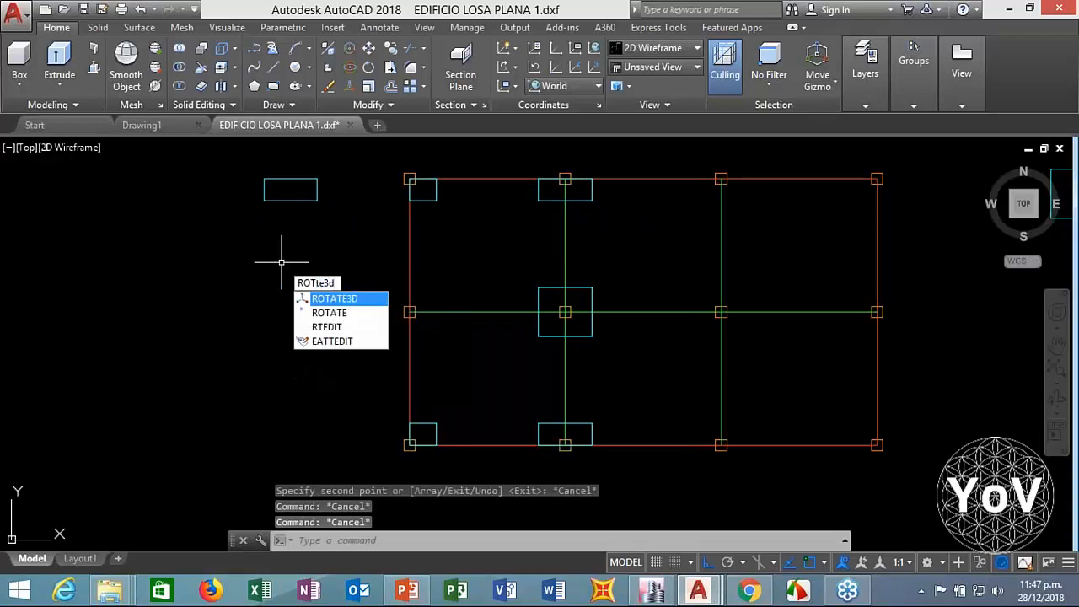
pyautogui.press('Escape')
pyautogui.write('ro')
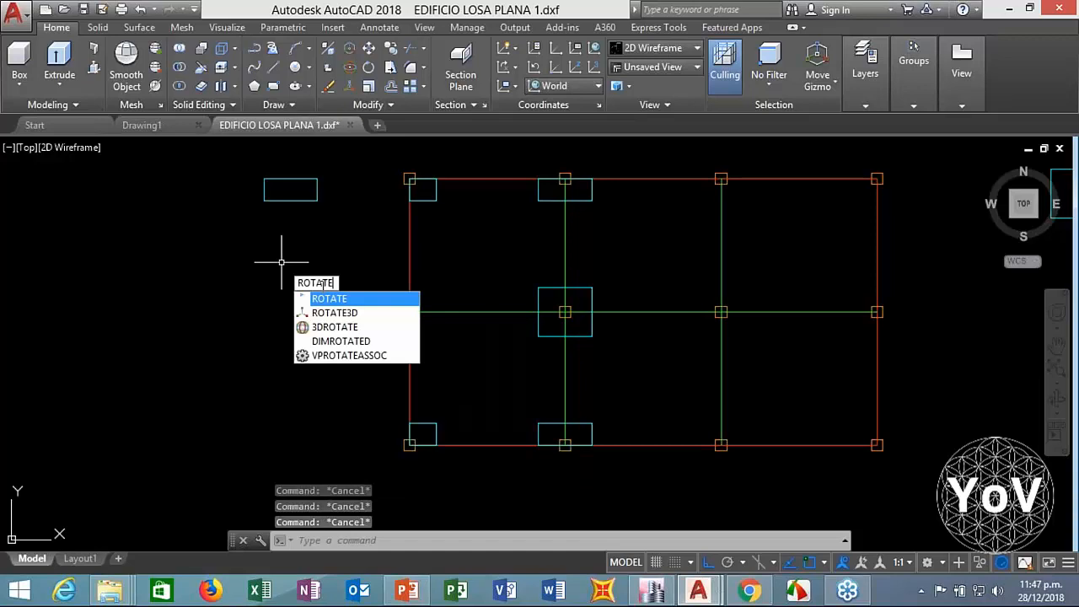
pyautogui.press('Return')
pyautogui.click(338, 168)
pyautogui.click(250, 265)
pyautogui.press('Return')
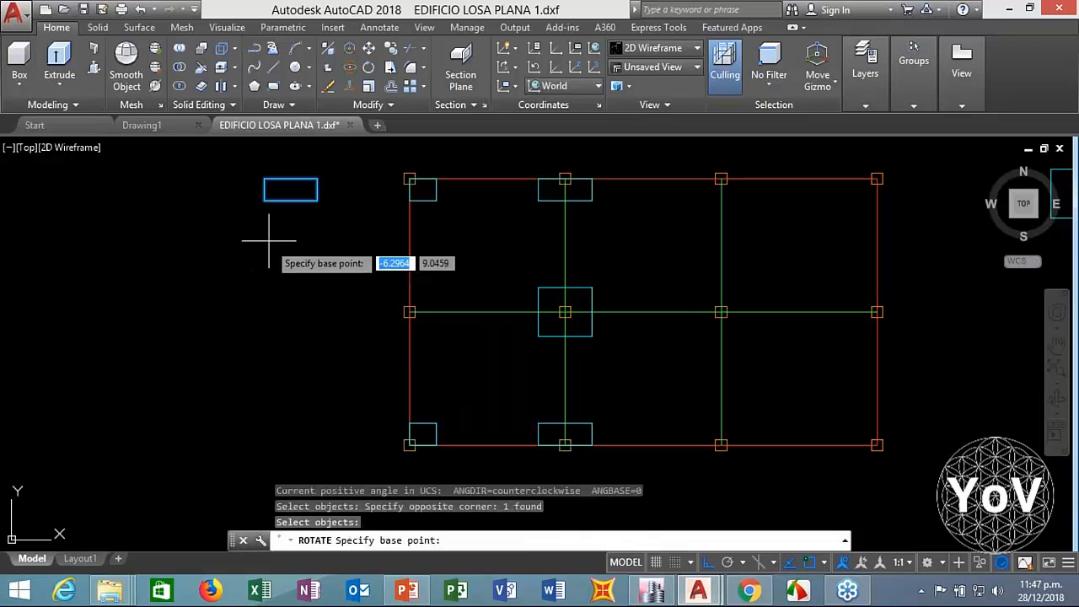
pyautogui.click(268, 241)
pyautogui.click(260, 280)
pyautogui.press('Escape')
pyautogui.press('Escape')
pyautogui.press('Escape')
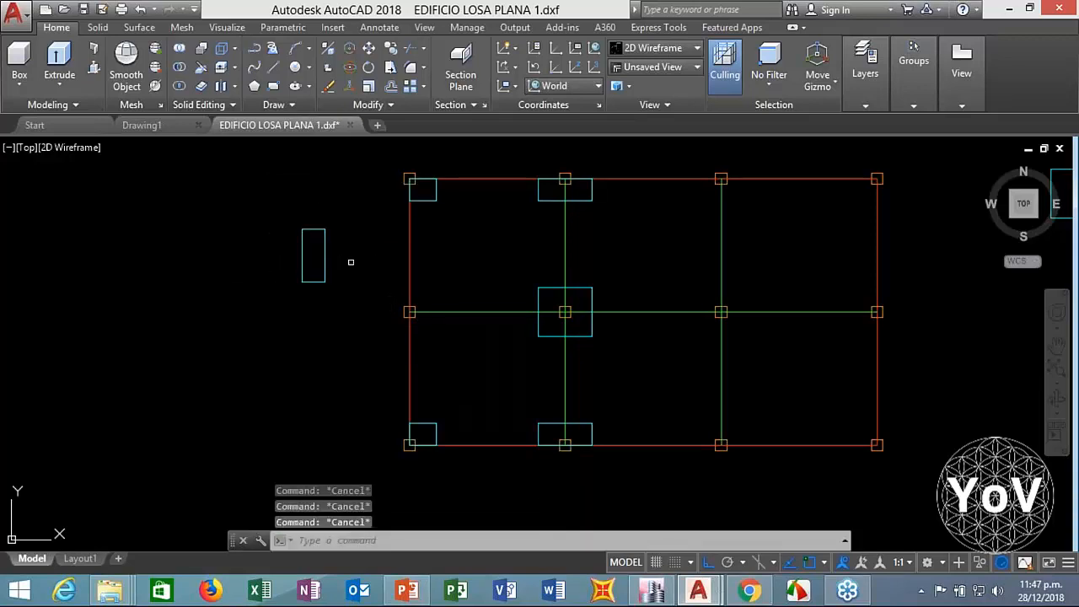
# Step: Move the rotated panel to the middle column of the plan's left edge, placing its left side's midpoint on the column centre
pyautogui.write('m')
pyautogui.press('Return')
pyautogui.click(363, 197)
pyautogui.click(248, 339)
pyautogui.press('Return')
pyautogui.click(302, 255)
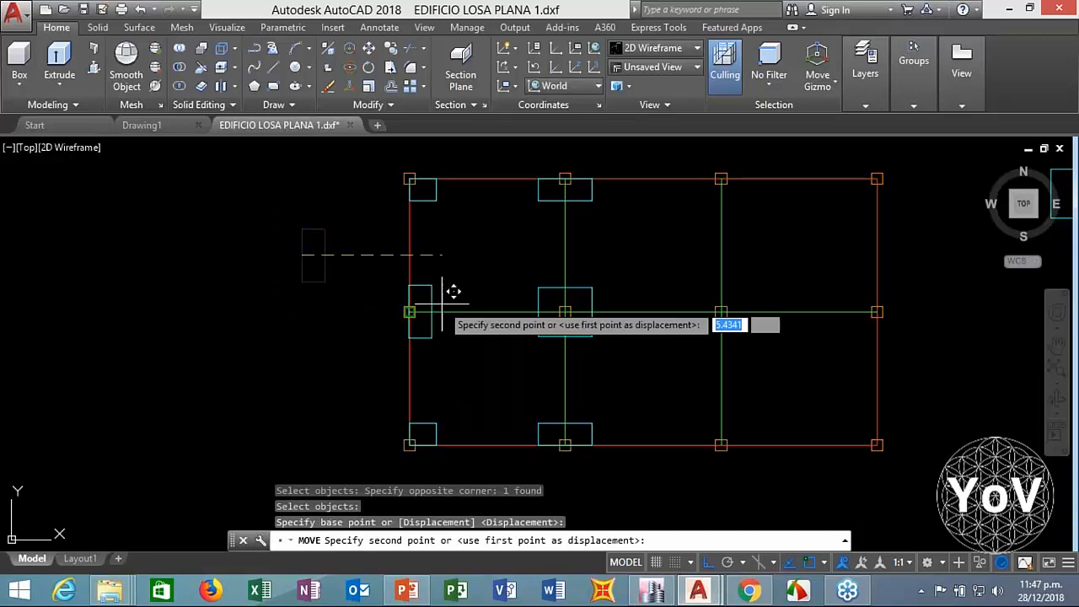
pyautogui.scroll(3, 385, 342)
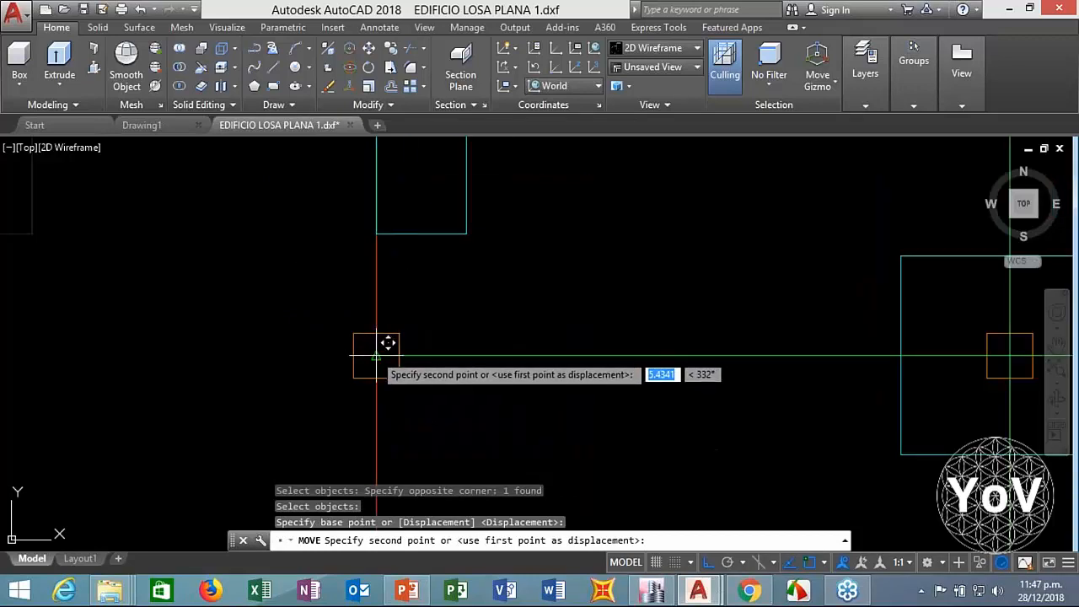
pyautogui.click(385, 342)
pyautogui.scroll(-3, 303, 337)
pyautogui.scroll(-2, 341, 347)
pyautogui.press('Escape')
pyautogui.press('Escape')
pyautogui.press('Escape')
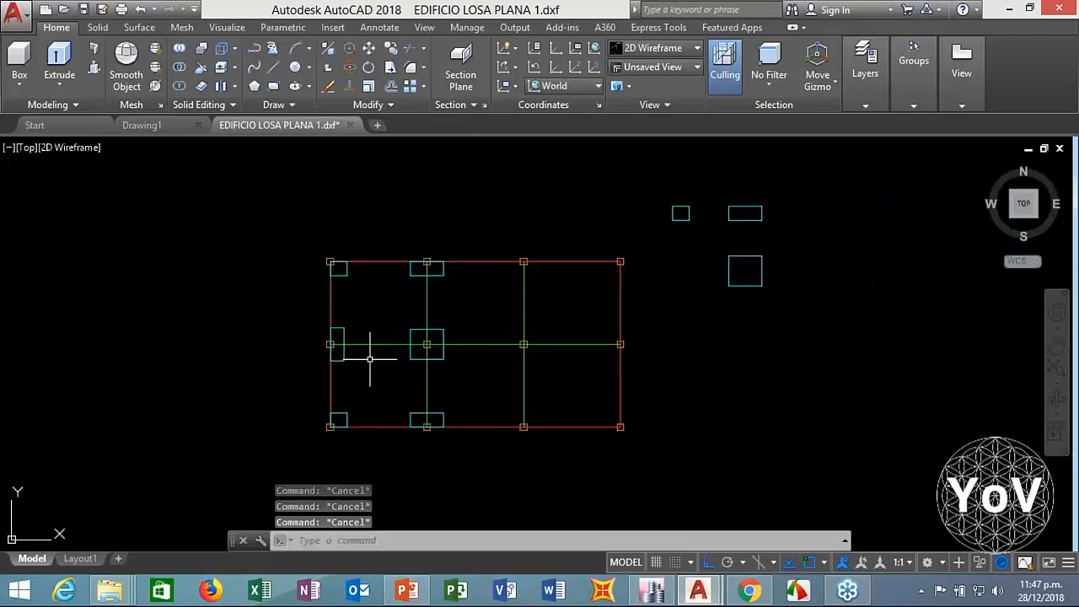
# Step: Mirror the six panels of the first two column axes about the vertical centreline of the middle bay, keeping the originals
pyautogui.scroll(2, 428, 352)
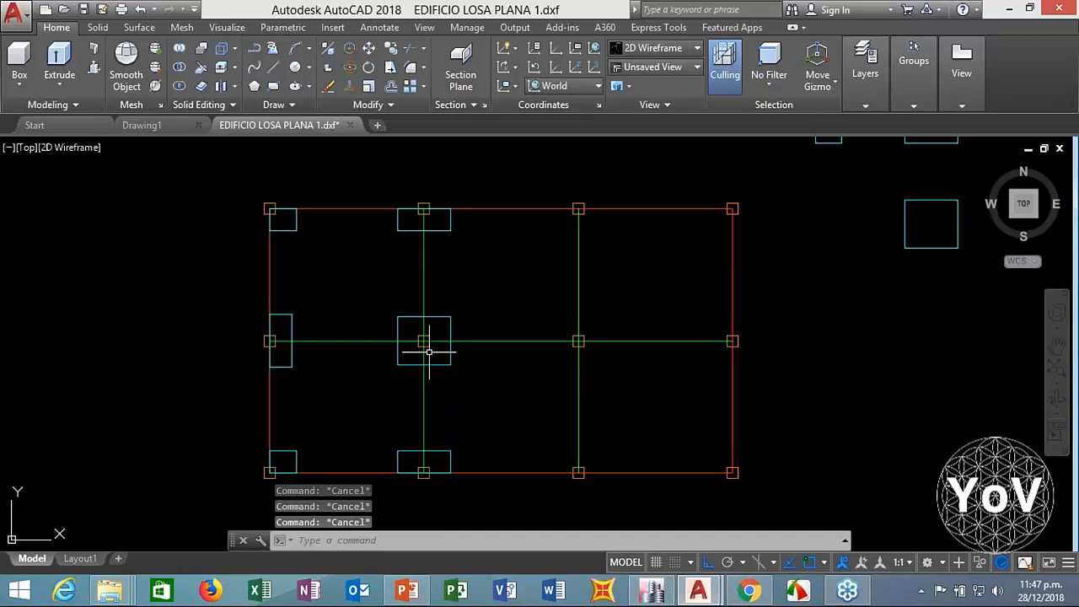
pyautogui.write('mi')
pyautogui.press('Return')
pyautogui.press('Escape')
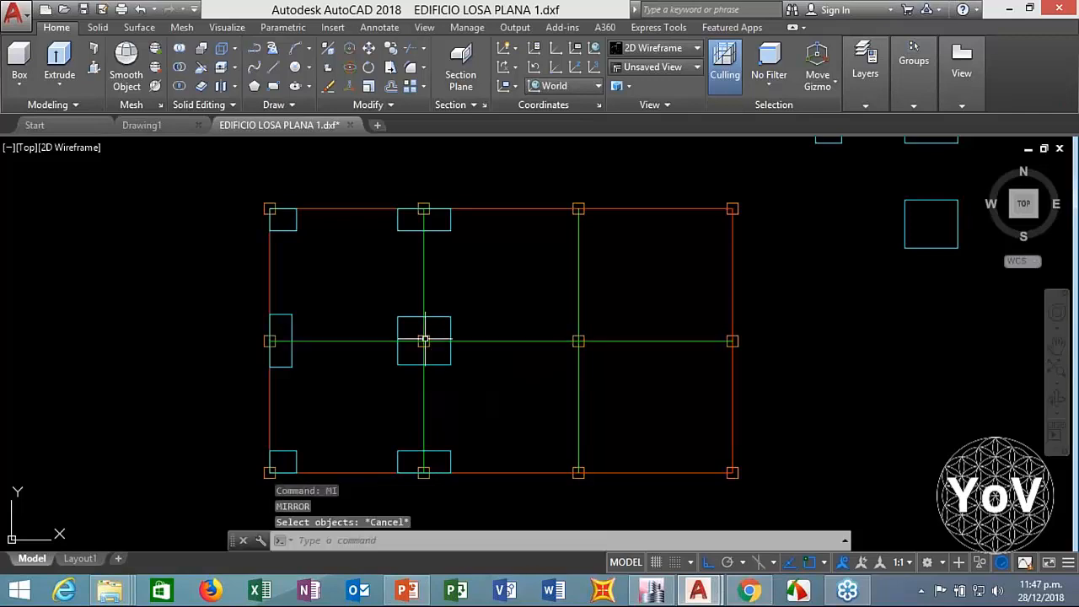
pyautogui.write('mi')
pyautogui.press('Return')
pyautogui.click(403, 225)
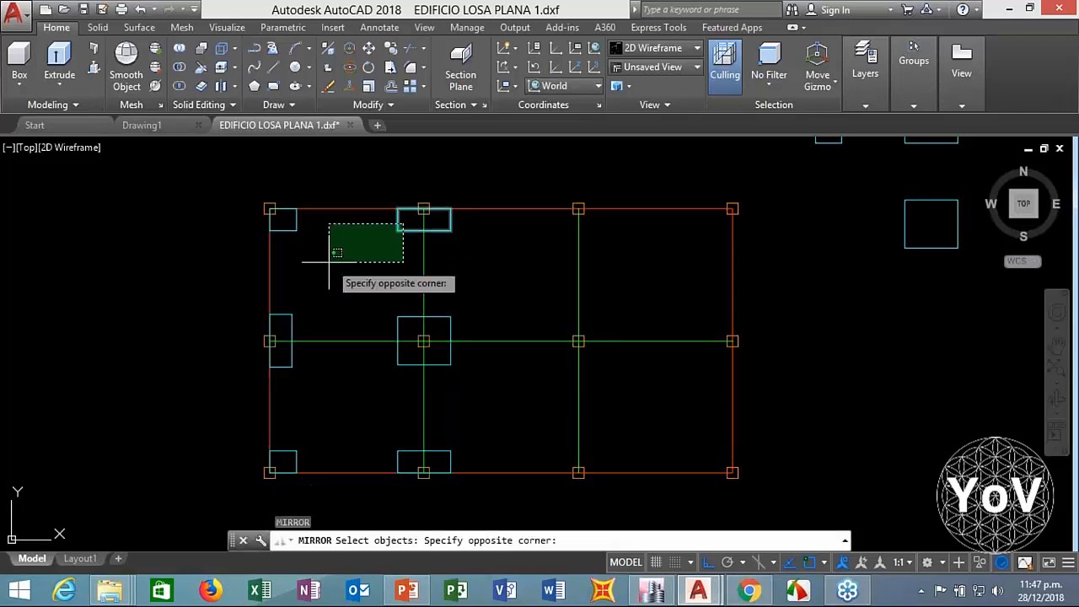
pyautogui.click(290, 381)
pyautogui.click(408, 424)
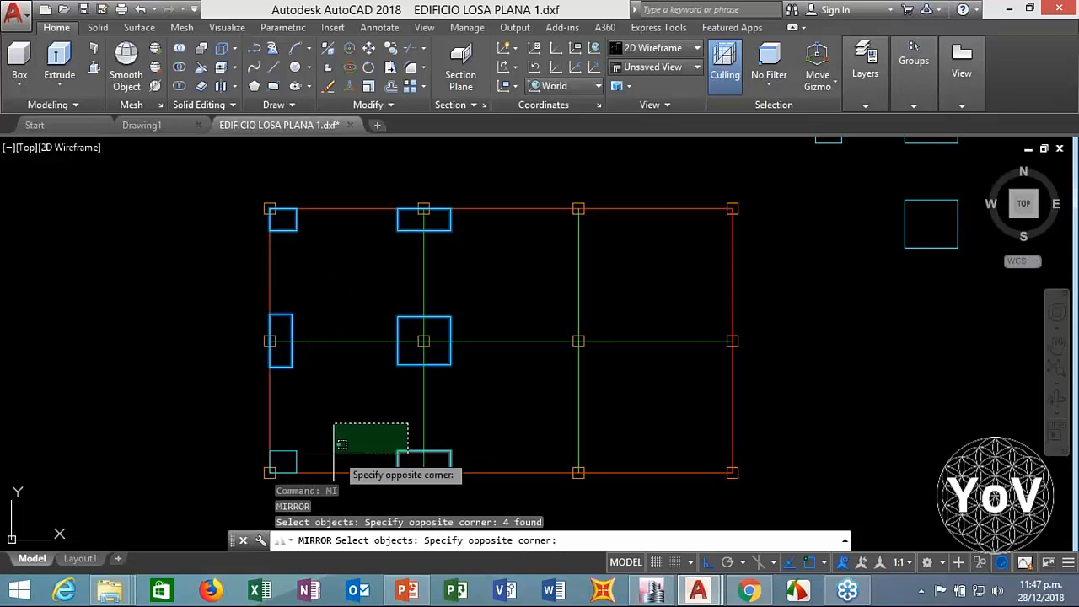
pyautogui.click(291, 460)
pyautogui.press('Return')
pyautogui.click(501, 472)
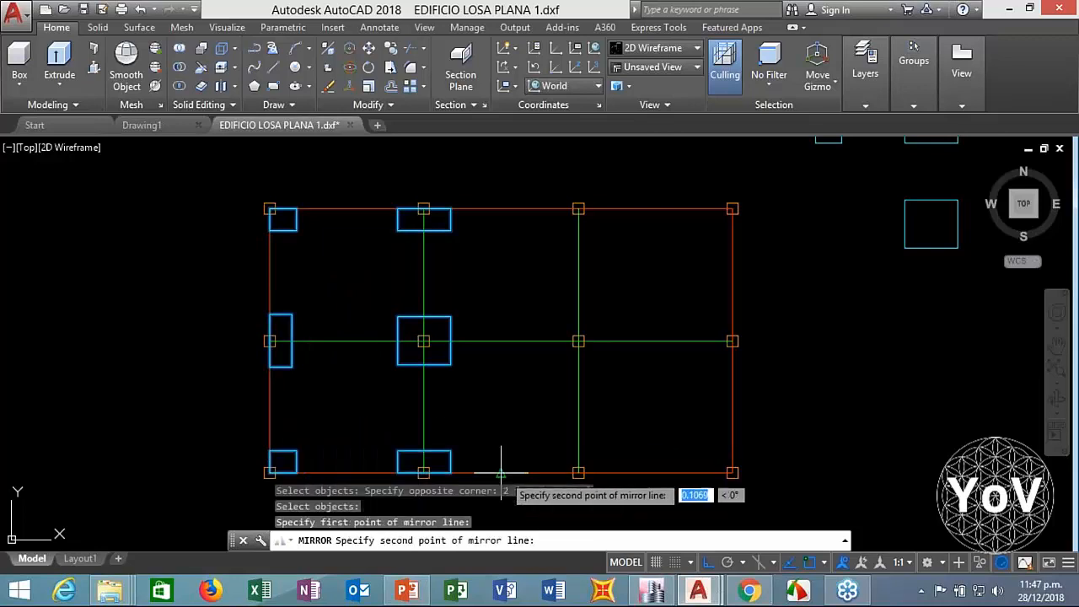
pyautogui.click(498, 339)
pyautogui.press('Return')
# Step: Delete the three spare panels outside the plan
pyautogui.scroll(-4, 497, 343)
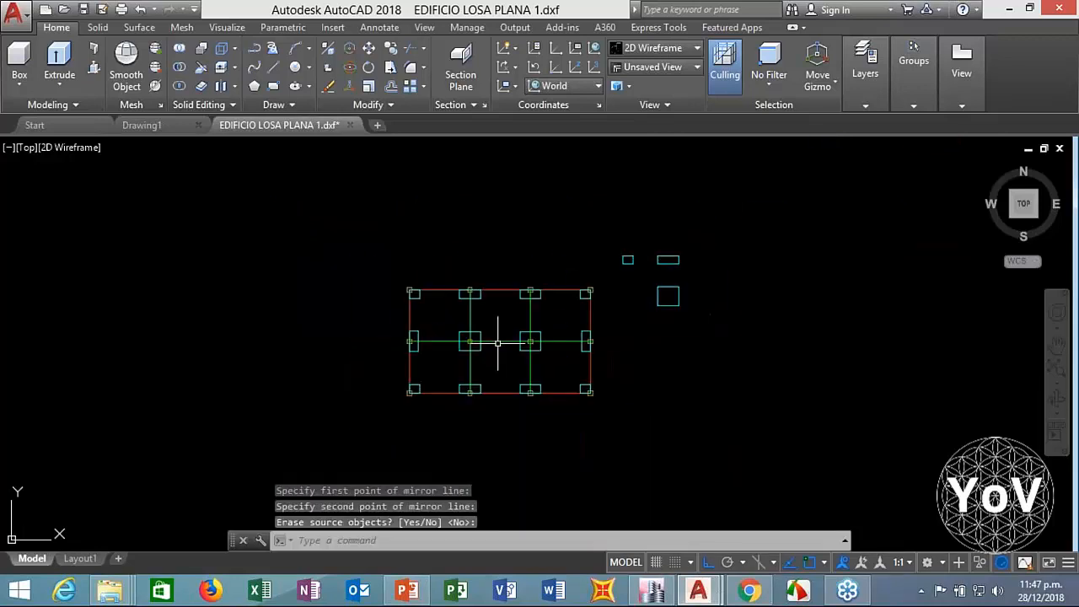
pyautogui.click(609, 306)
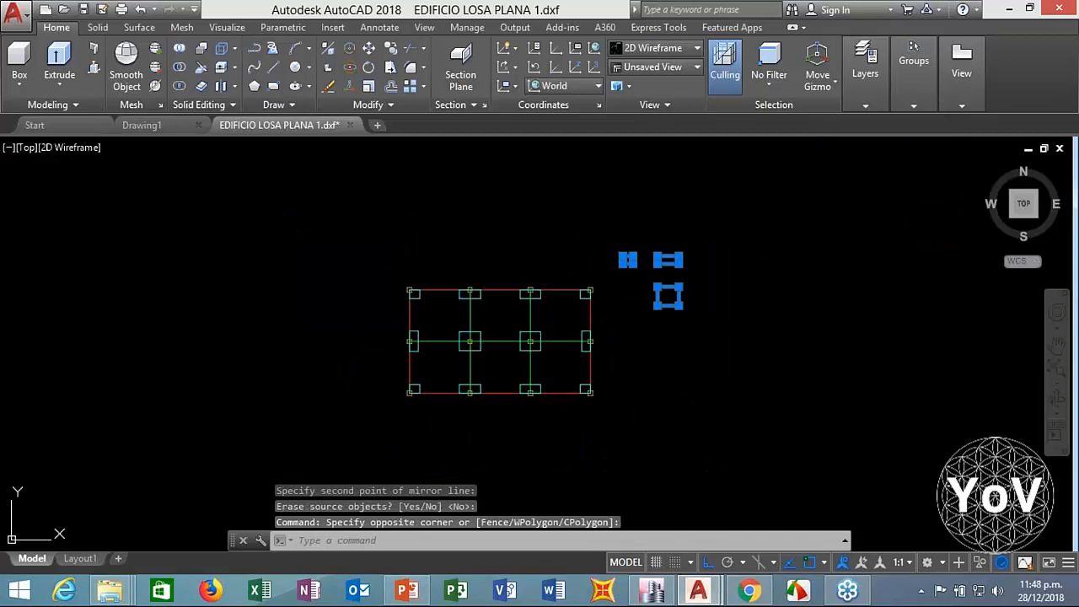
pyautogui.press('Delete')
# Step: Switch to the SW Isometric view and move the entire plan vertically upward by 3 units
pyautogui.click(224, 28)
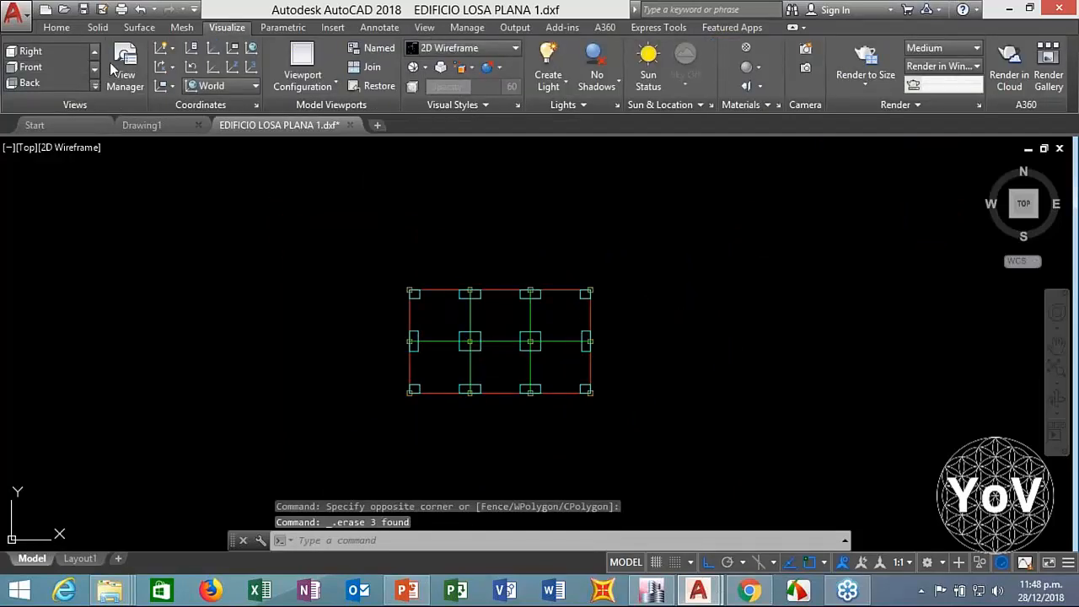
pyautogui.click(96, 68)
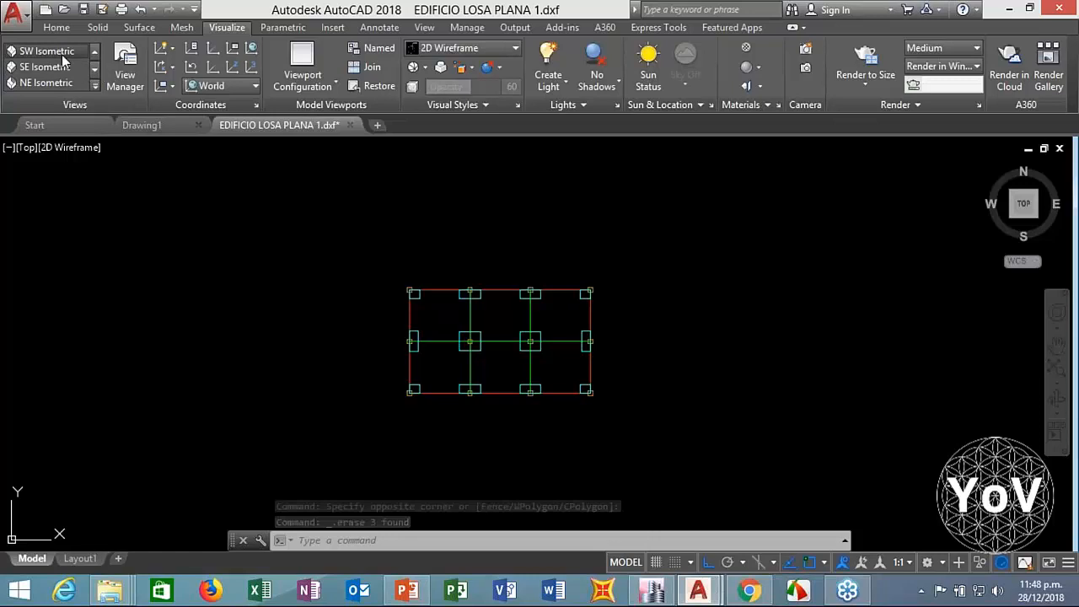
pyautogui.click(59, 53)
pyautogui.write('m')
pyautogui.press('Return')
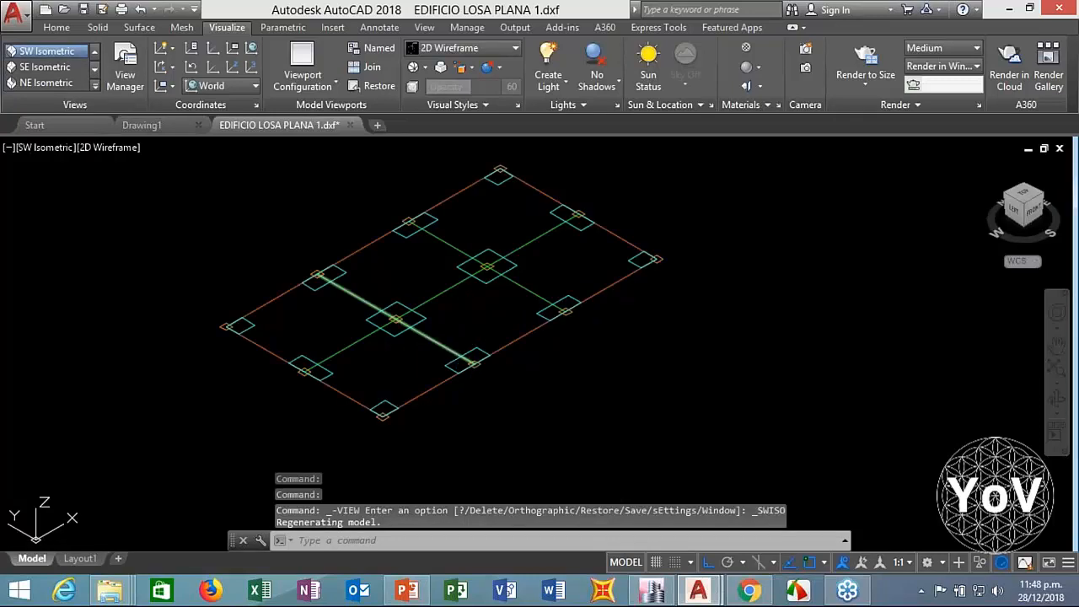
pyautogui.scroll(-2, 542, 249)
pyautogui.click(677, 175)
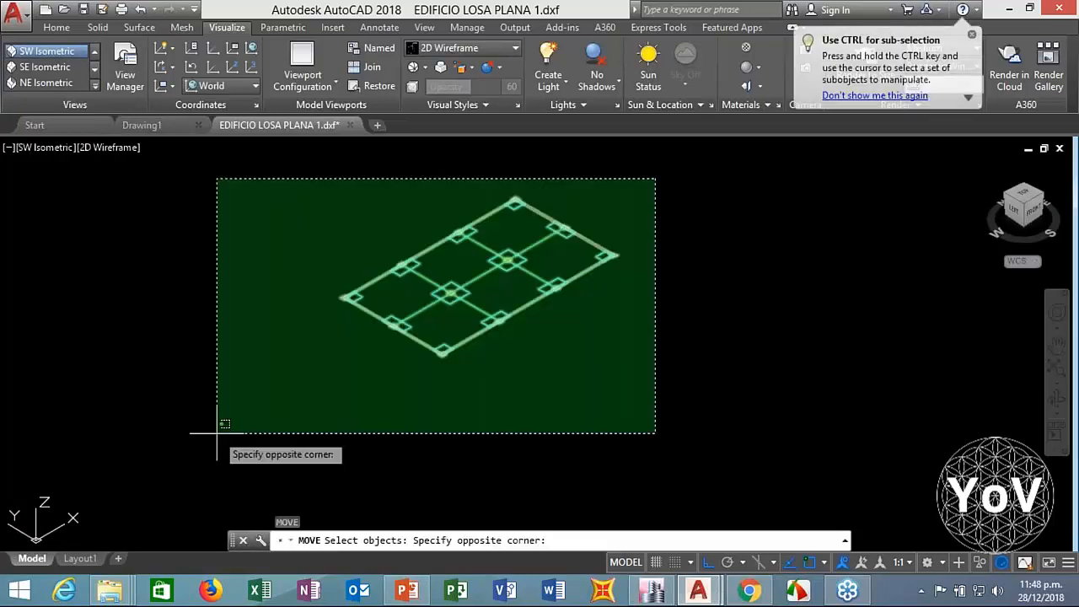
pyautogui.click(215, 437)
pyautogui.press('Return')
pyautogui.click(522, 403)
pyautogui.write('3')
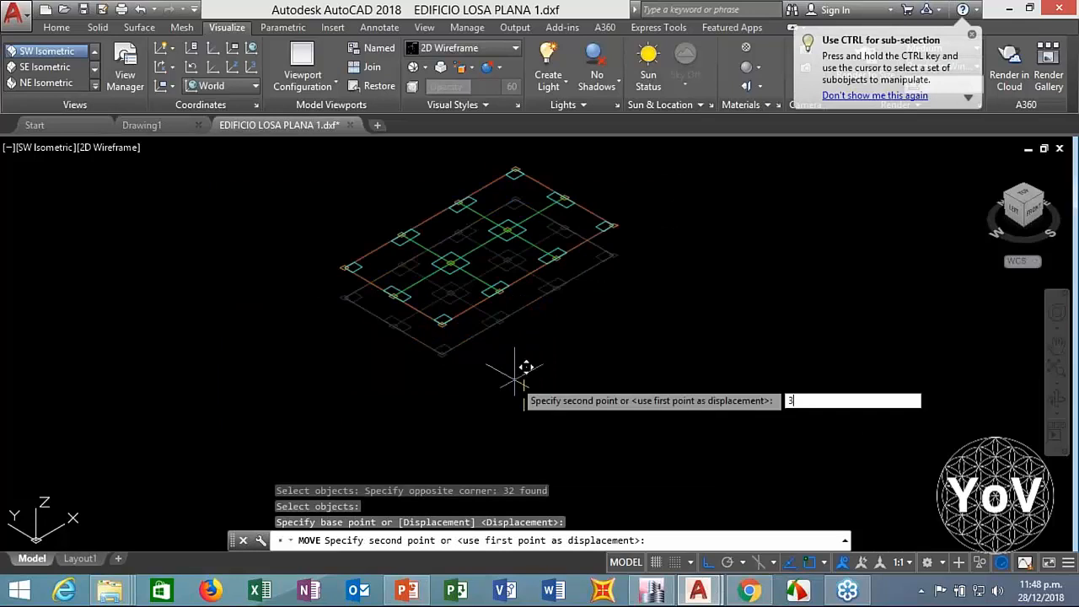
pyautogui.press('Return')
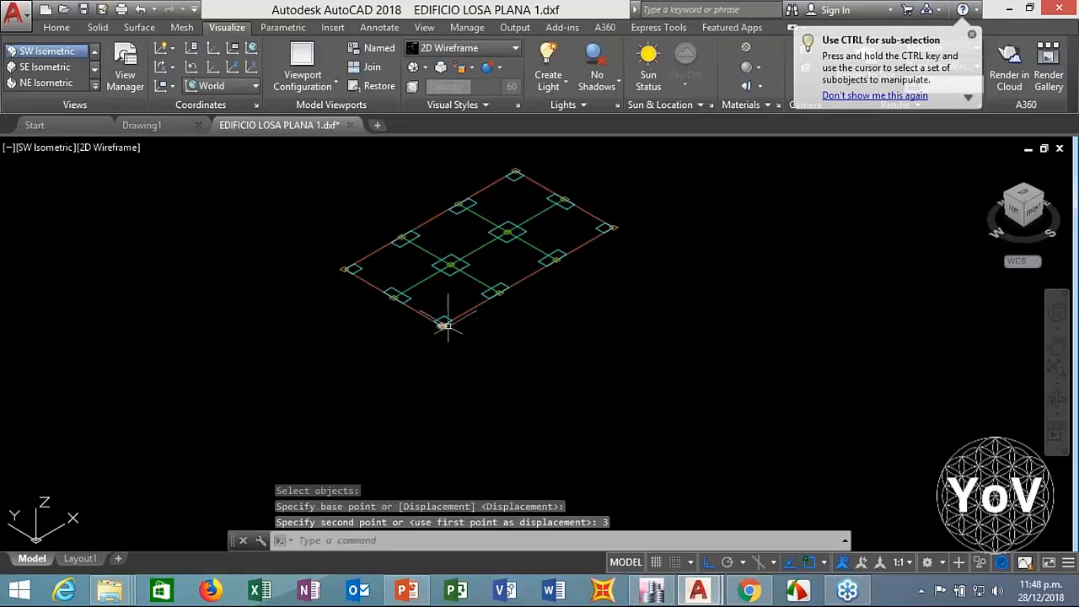
# Step: Check the plan's height above the origin with a temporary line from 0,0,0 toward the corner column, without keeping it
pyautogui.write('l')
pyautogui.press('Return')
pyautogui.write('0,0,0')
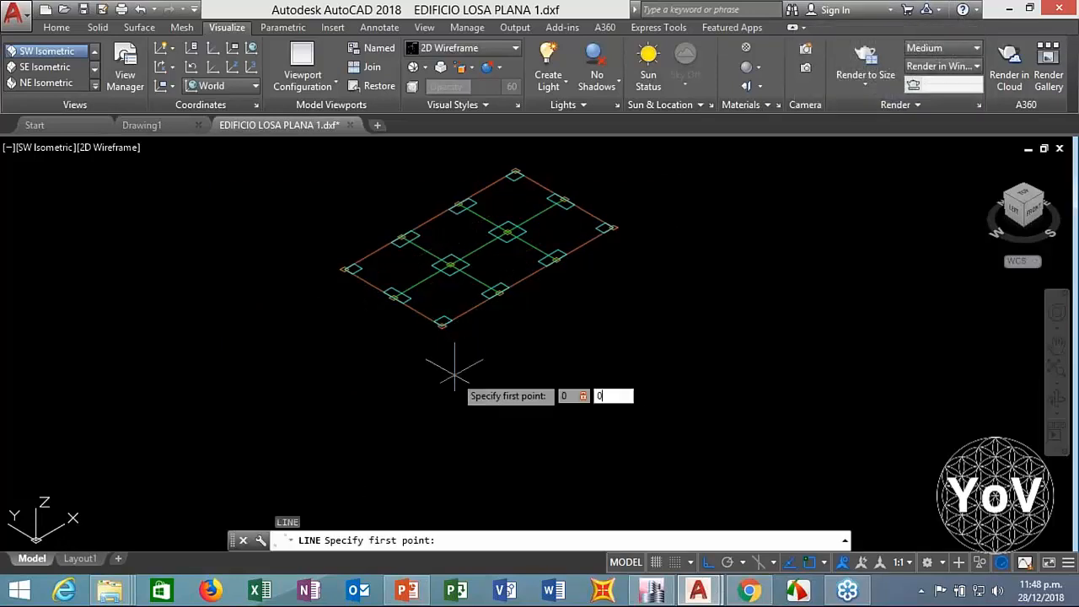
pyautogui.press('Return')
pyautogui.scroll(5, 419, 346)
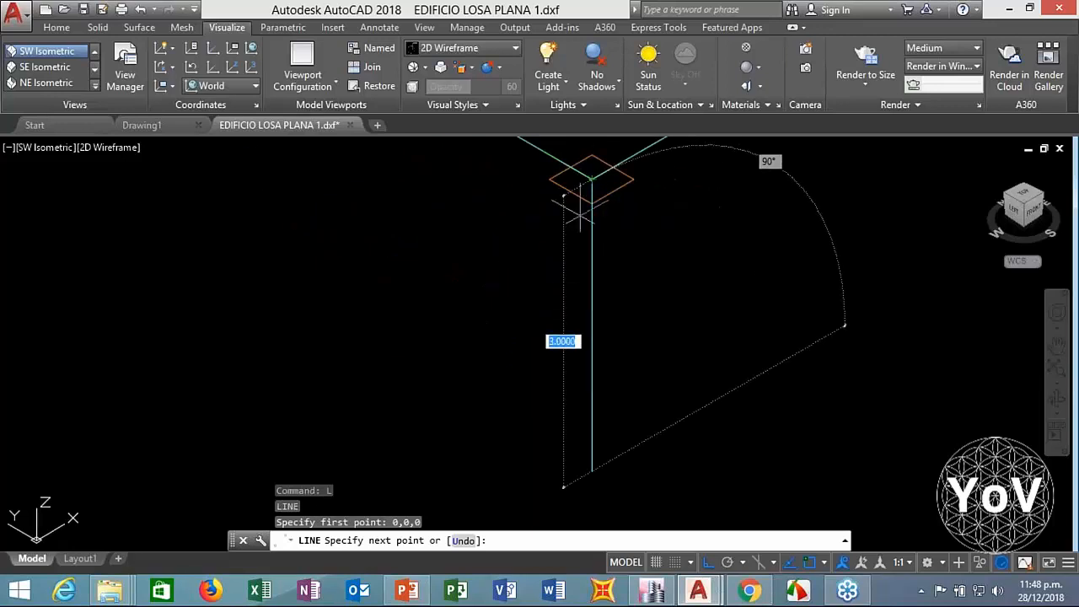
pyautogui.scroll(-6, 557, 338)
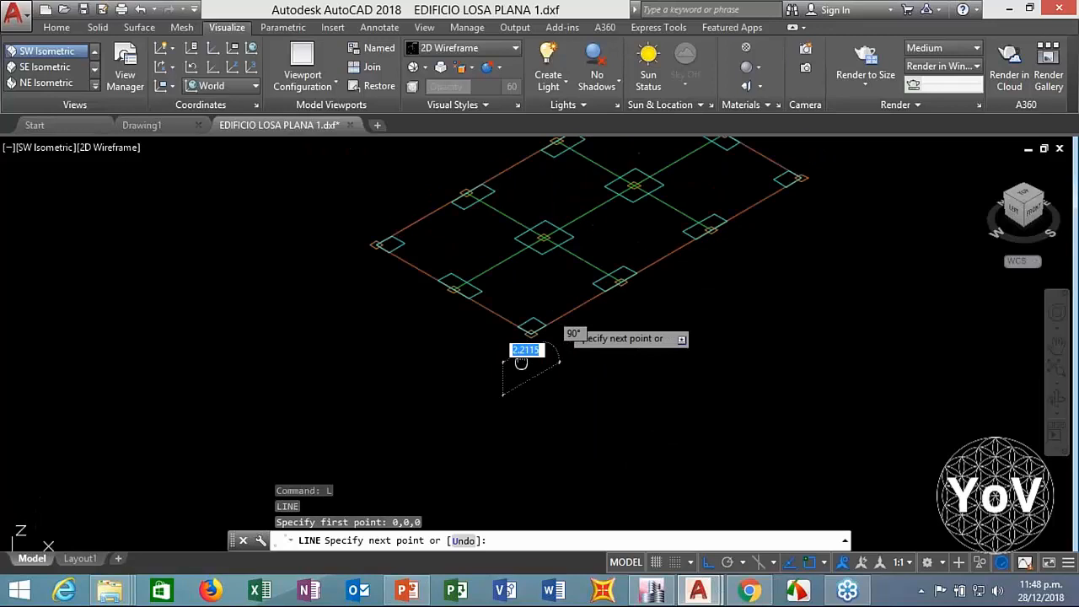
pyautogui.moveTo(521, 363); pyautogui.dragTo(495, 365, button='middle')
pyautogui.press('Escape')
pyautogui.press('Escape')
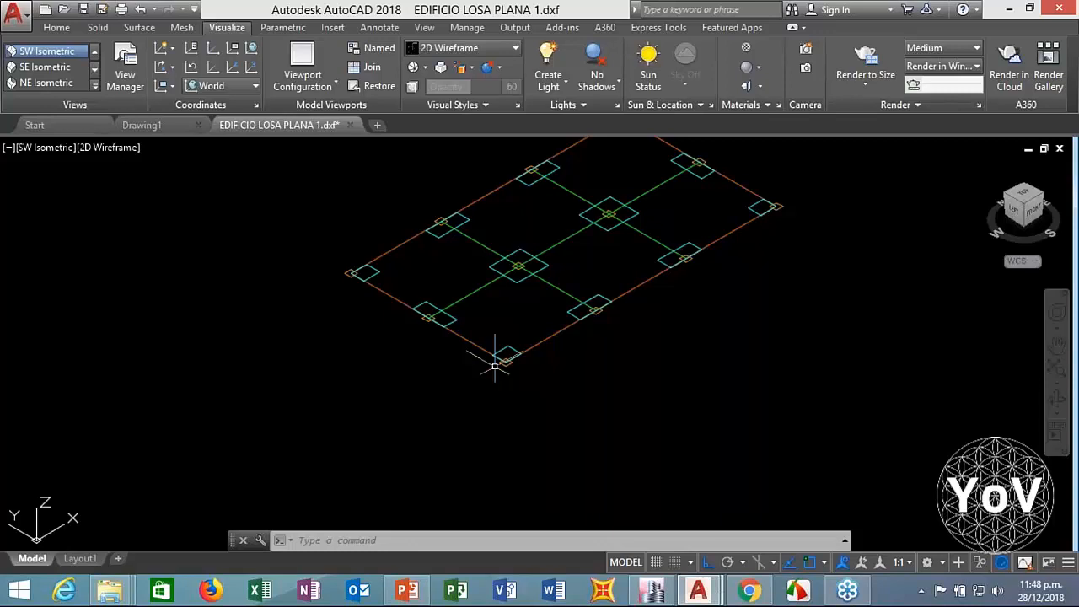
# Step: Save the raised plan in the current DXF file
pyautogui.scroll(-4, 578, 309)
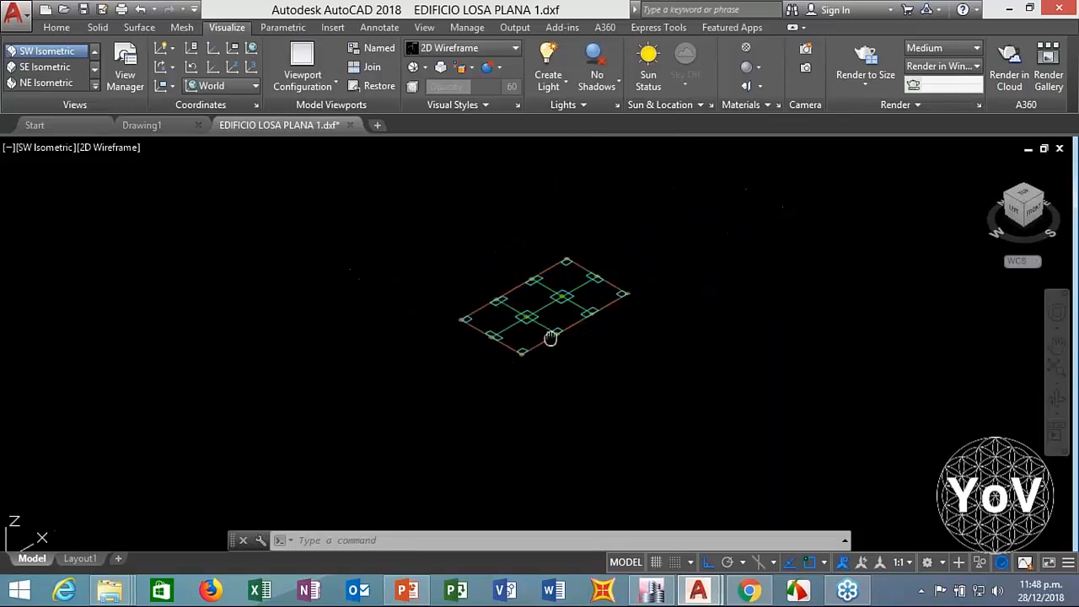
pyautogui.scroll(4, 580, 299)
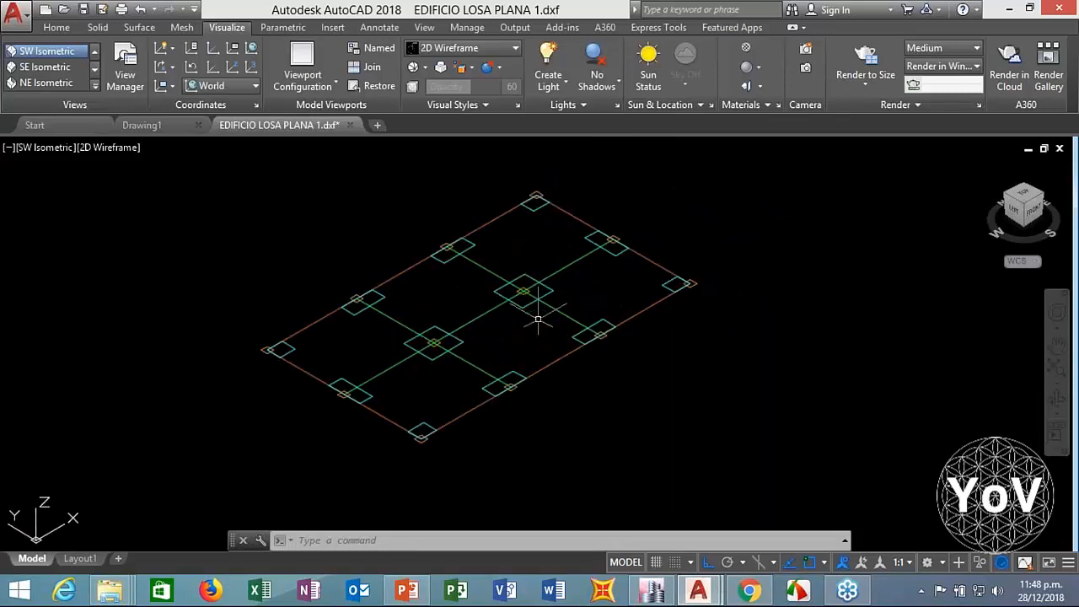
pyautogui.click(83, 9)
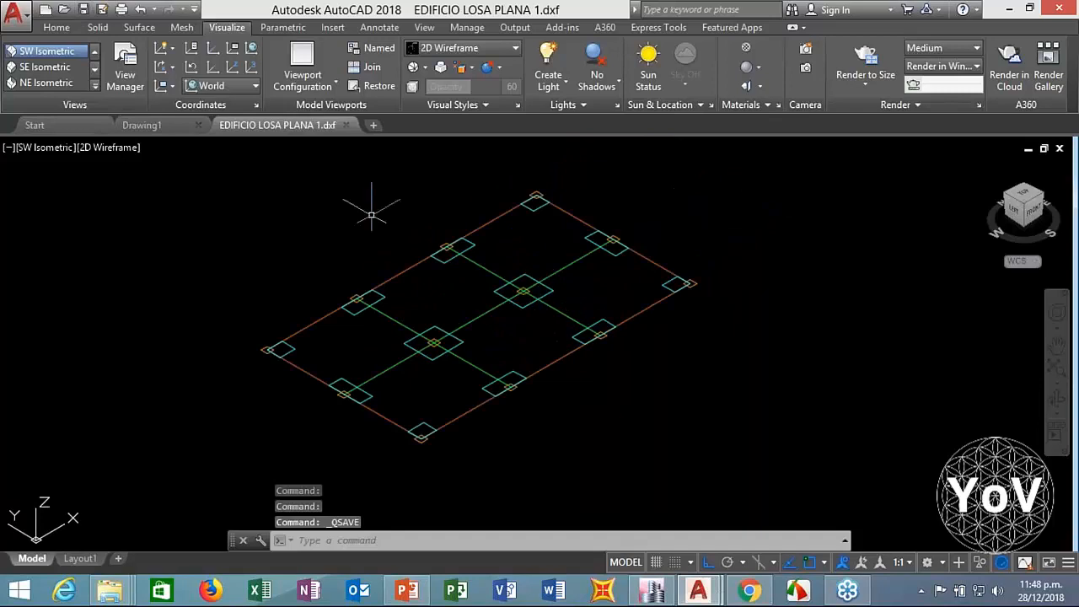
# Step: Save a copy as AutoCAD 2018 DXF named EDIFICIO LOSA PLANA 2, and close AutoCAD without saving in drawing format
pyautogui.click(14, 12)
pyautogui.click(53, 188)
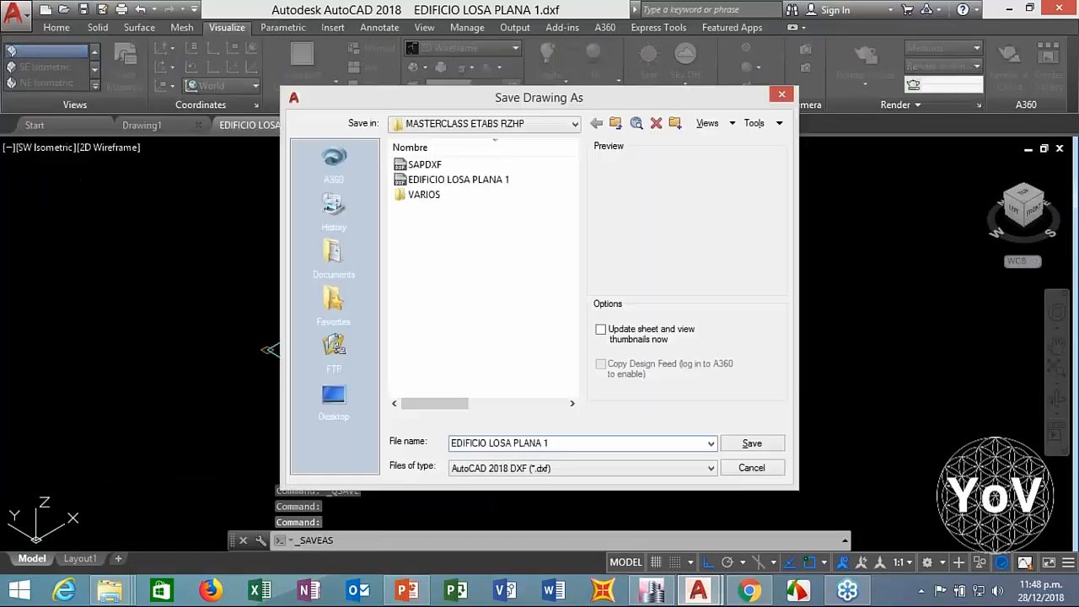
pyautogui.click(561, 443)
pyautogui.press('BackSpace')
pyautogui.write('2')
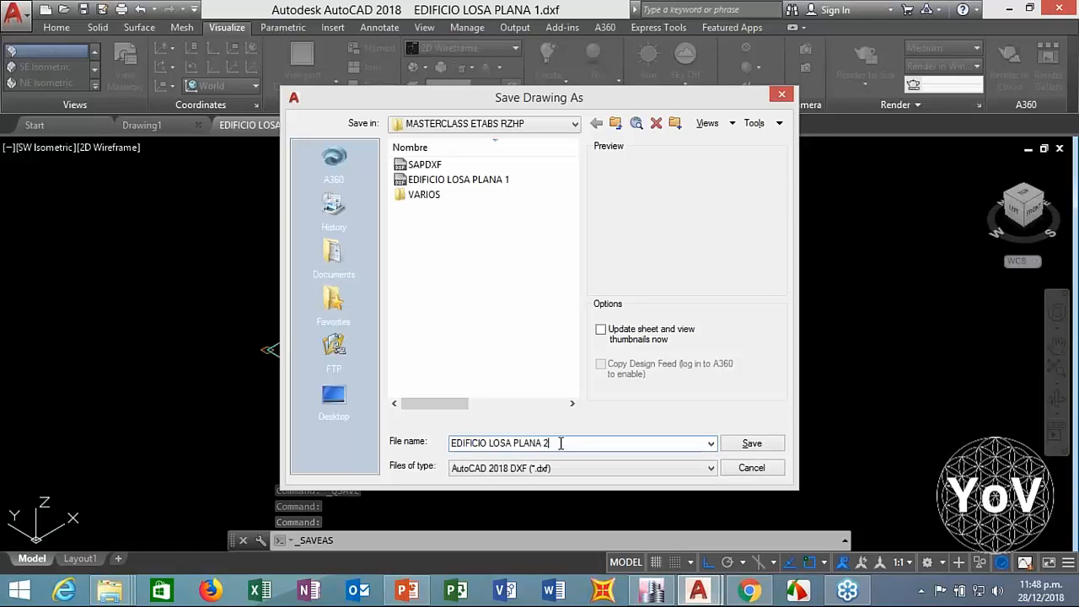
pyautogui.press('Return')
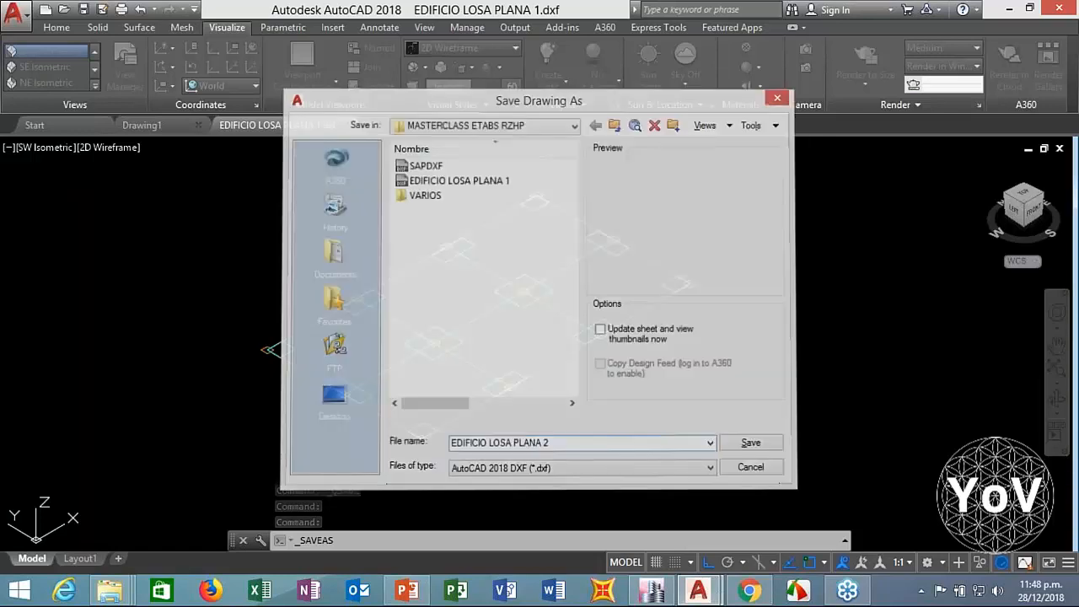
pyautogui.hotkey('ctrl', 'q')
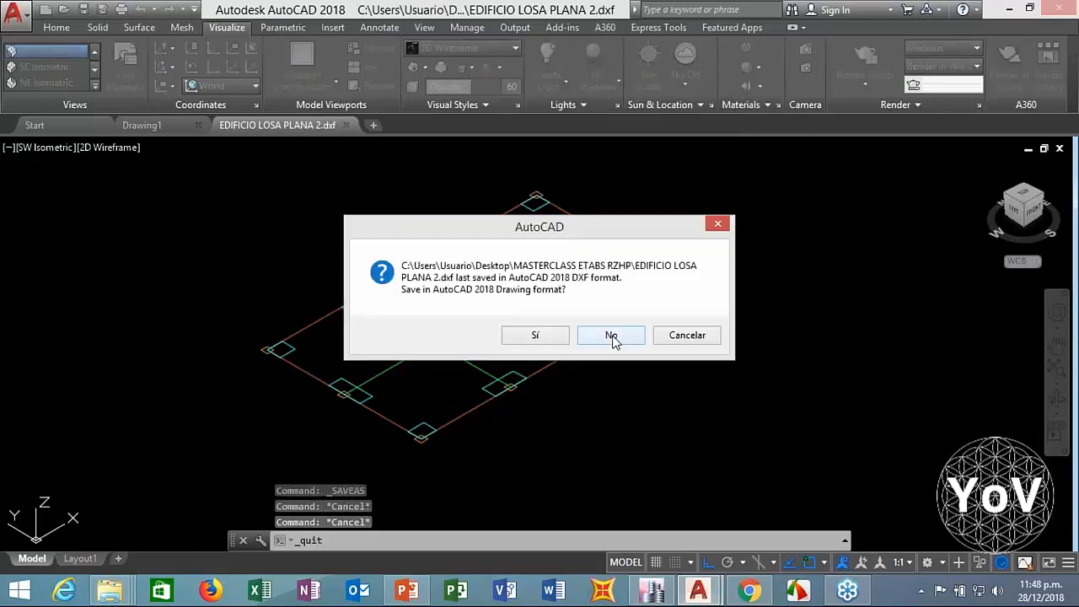
pyautogui.click(611, 336)
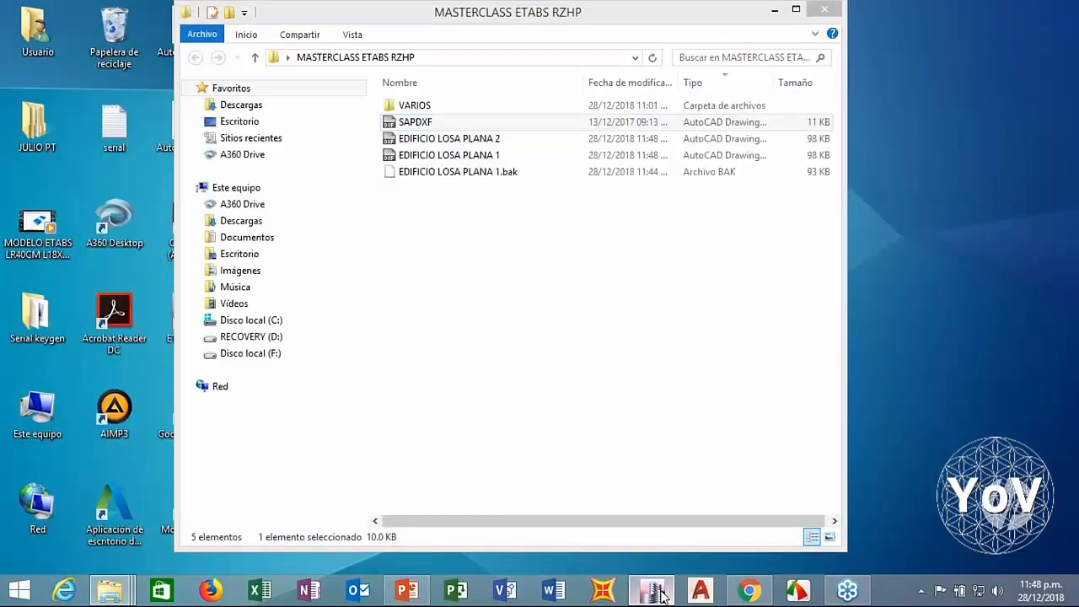
# Step: Switch to ETABS and start a new model initialized with built-in settings, choosing its display units
pyautogui.click(655, 592)
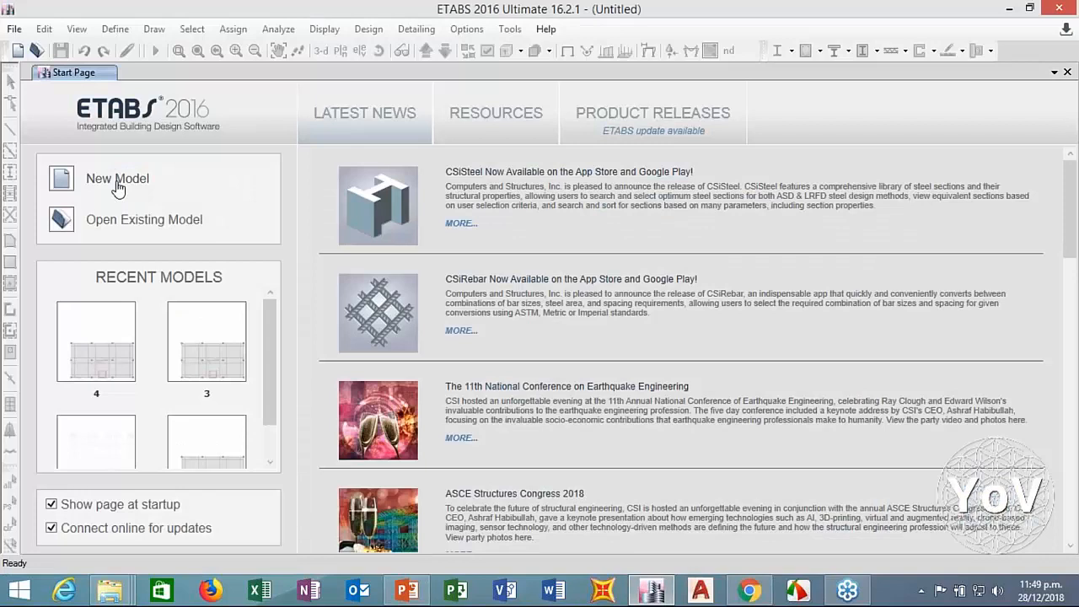
pyautogui.click(117, 188)
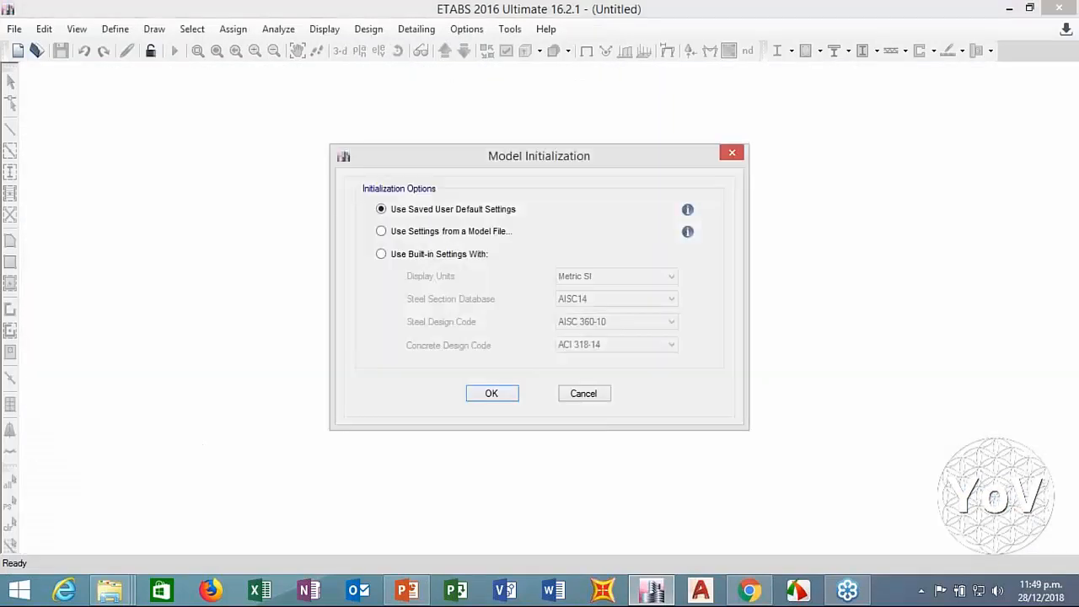
pyautogui.click(410, 254)
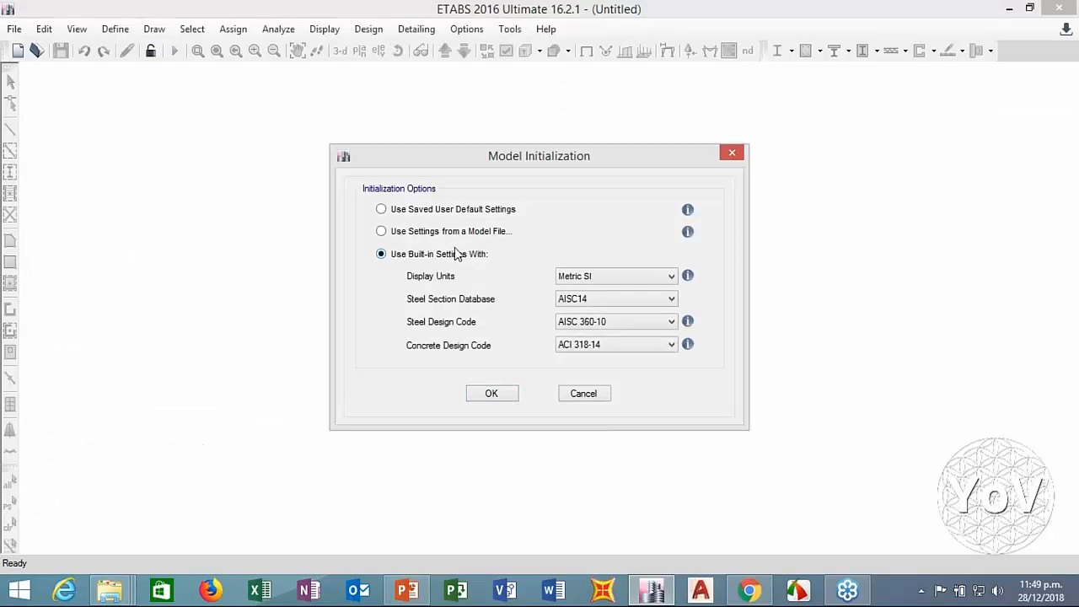
pyautogui.click(588, 279)
pyautogui.click(582, 305)
pyautogui.click(497, 395)
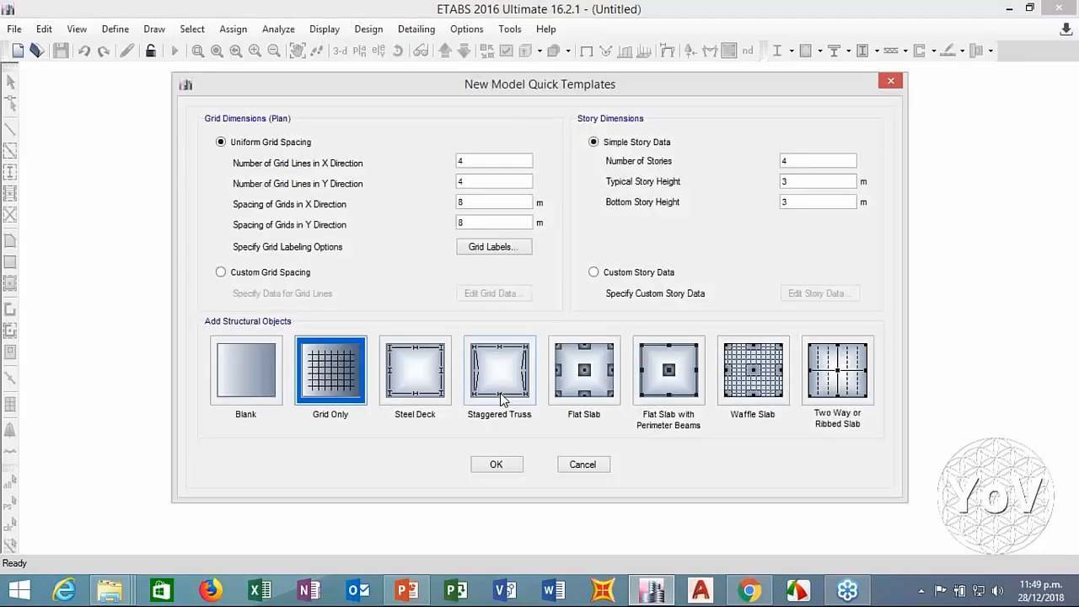
# Step: Create the model from the Blank template with custom grid spacing and custom story data
pyautogui.click(268, 274)
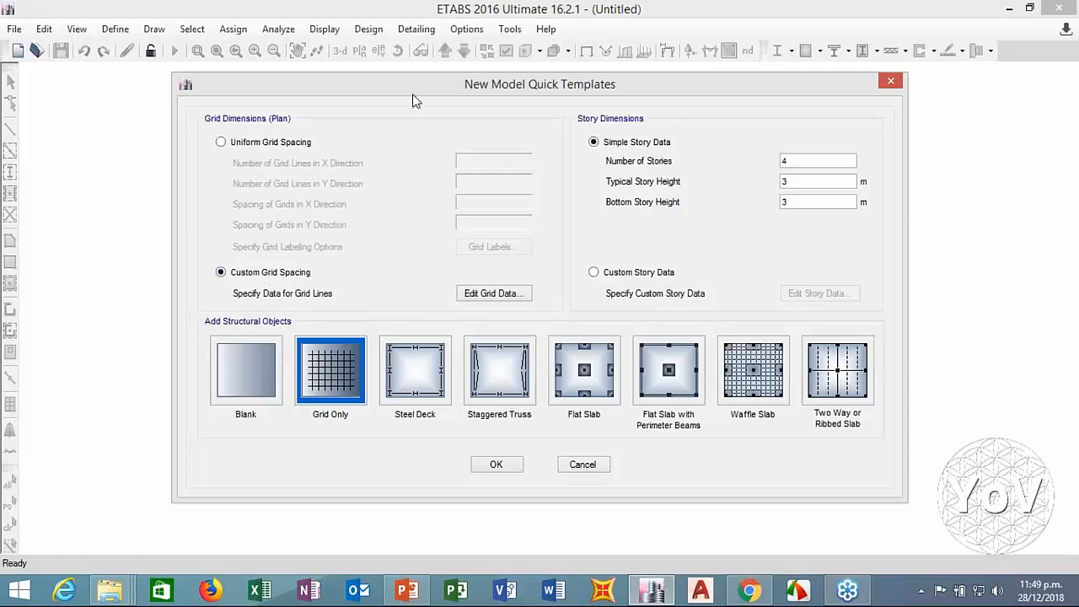
pyautogui.moveTo(413, 100); pyautogui.dragTo(337, 109)
pyautogui.click(521, 283)
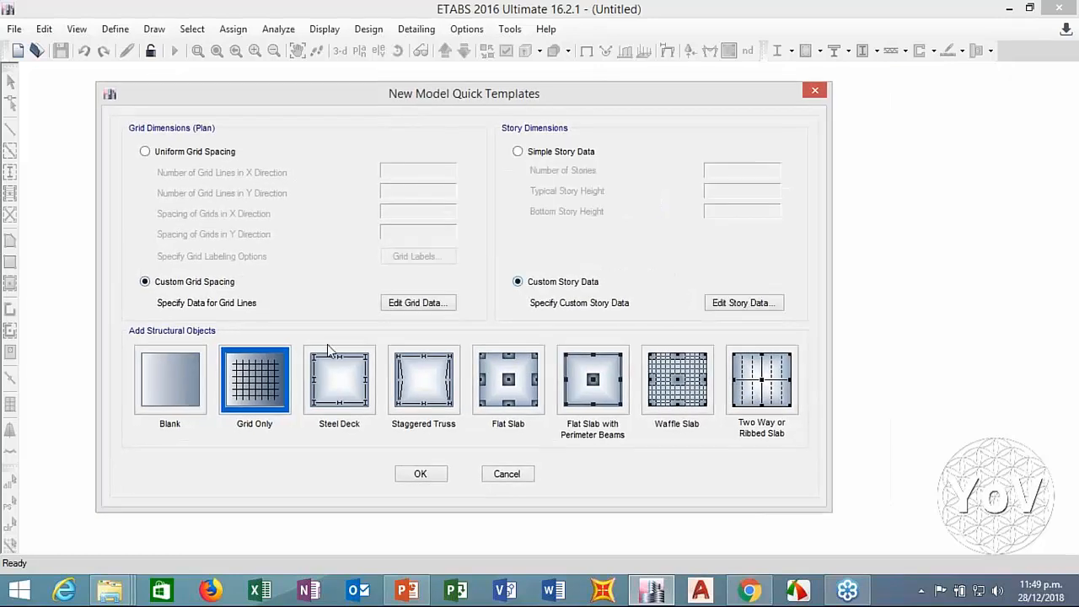
pyautogui.click(188, 379)
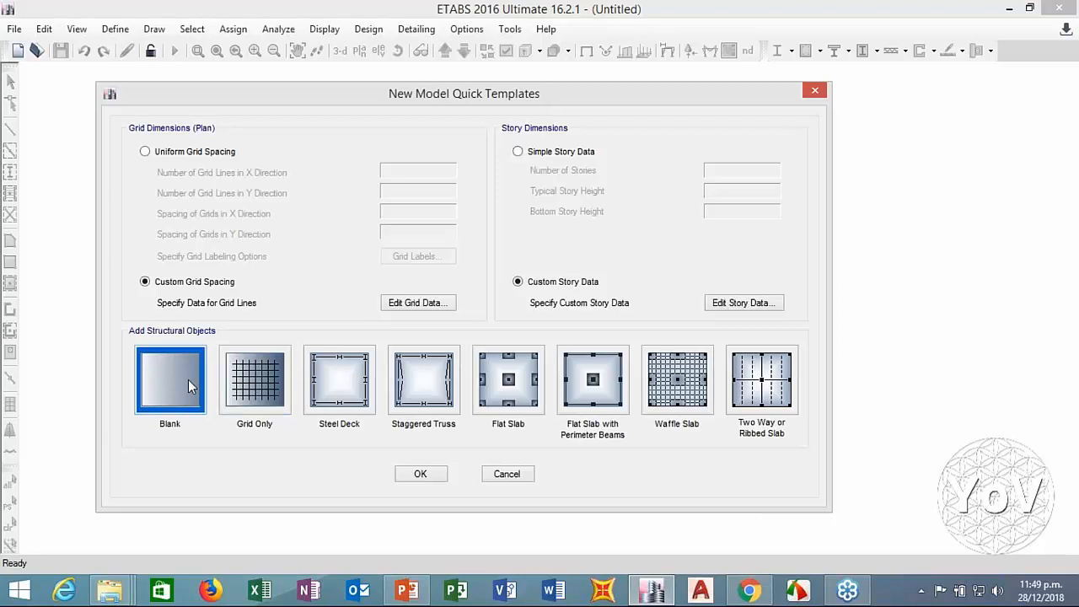
pyautogui.click(420, 475)
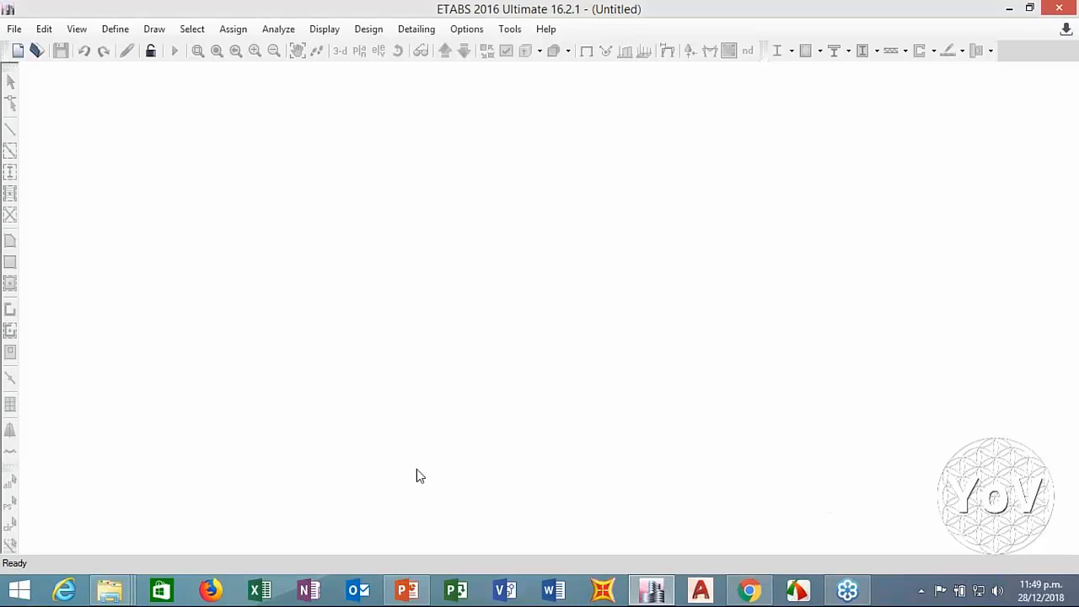
# Step: Start importing EDIFICIO LOSA PLANA 2 as a DXF/DWG architectural plan
pyautogui.click(15, 30)
pyautogui.moveTo(216, 168)
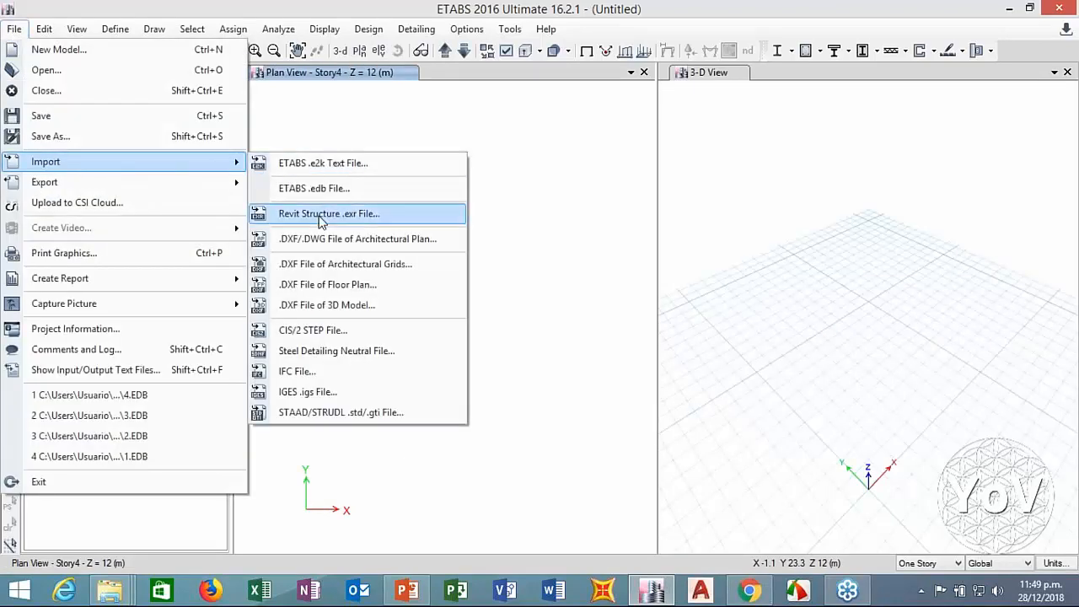
pyautogui.click(327, 240)
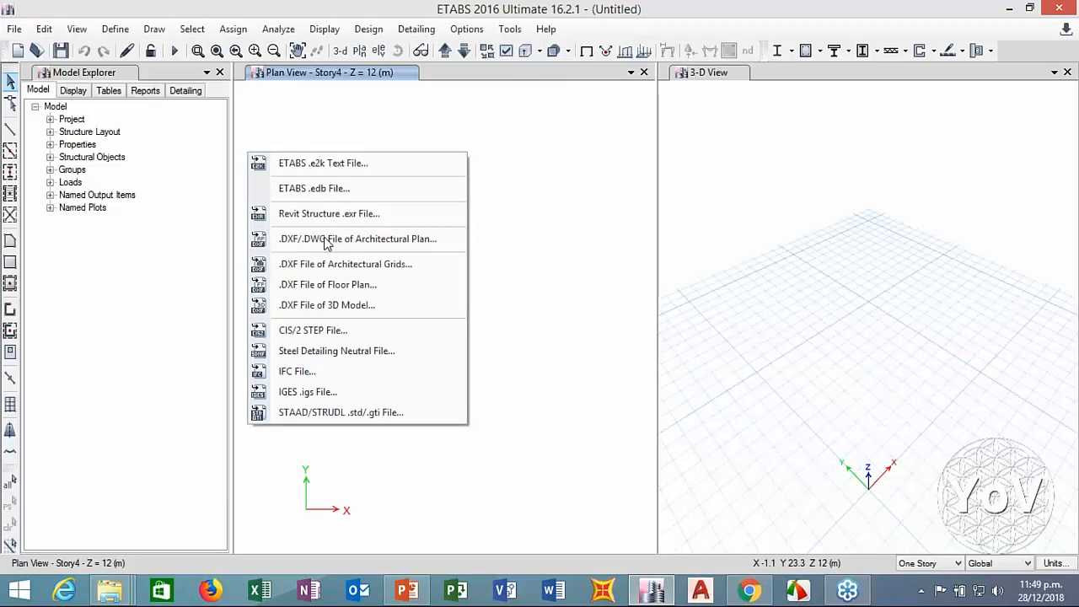
pyautogui.click(392, 371)
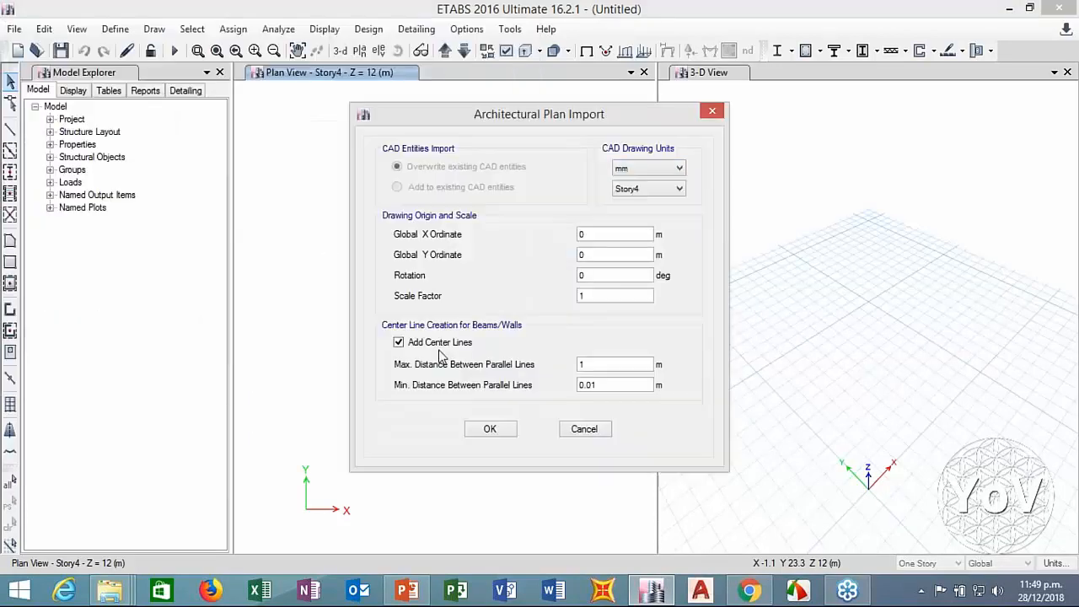
# Step: Set the plan import's CAD drawing units to m and its story to Story1, and complete the import
pyautogui.click(645, 168)
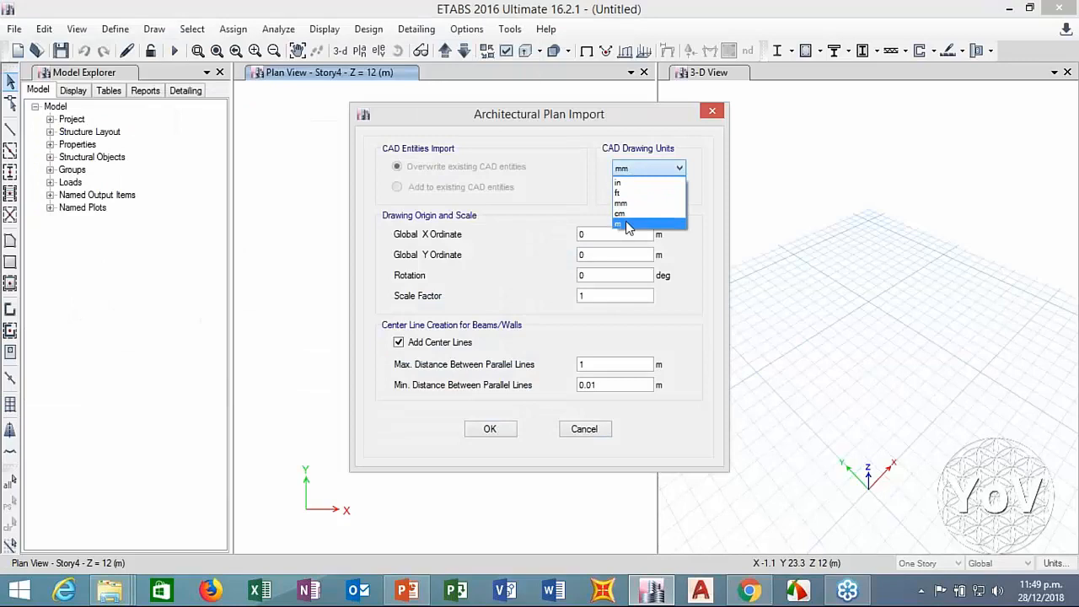
pyautogui.click(632, 219)
pyautogui.click(637, 191)
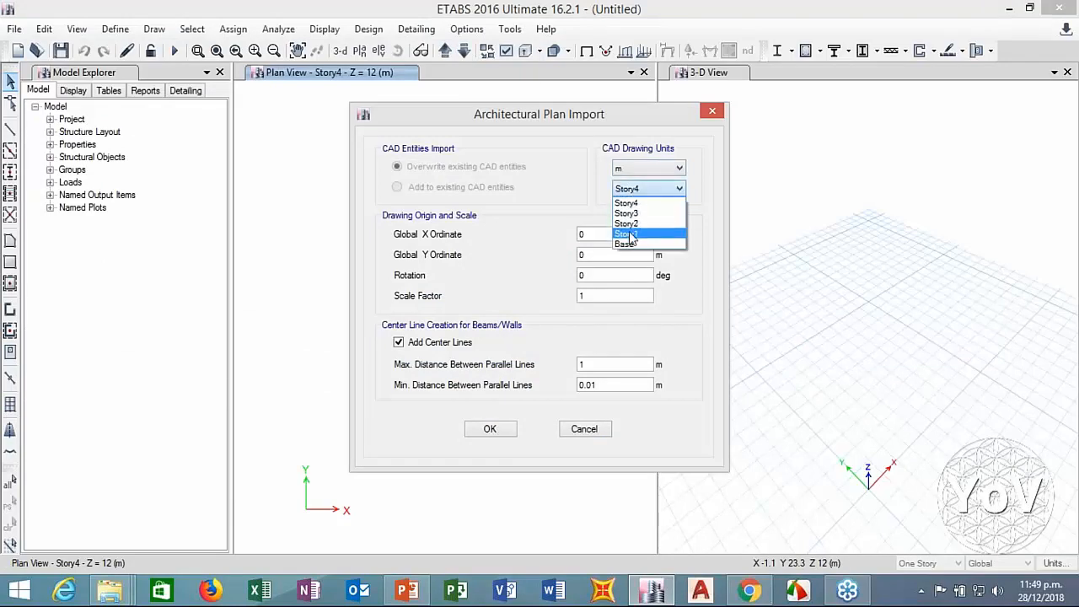
pyautogui.click(628, 234)
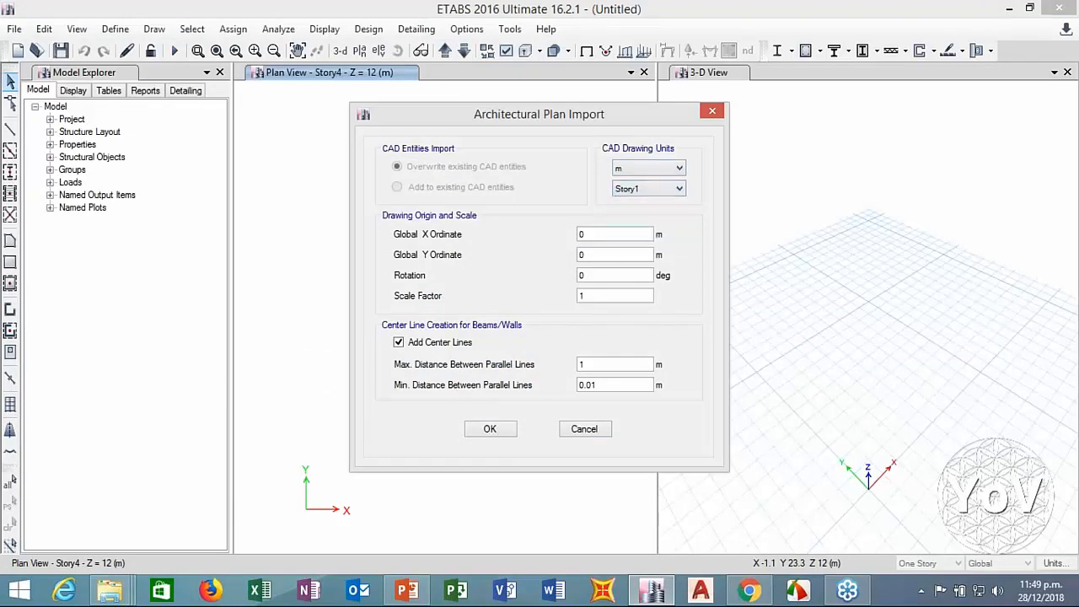
pyautogui.click(492, 430)
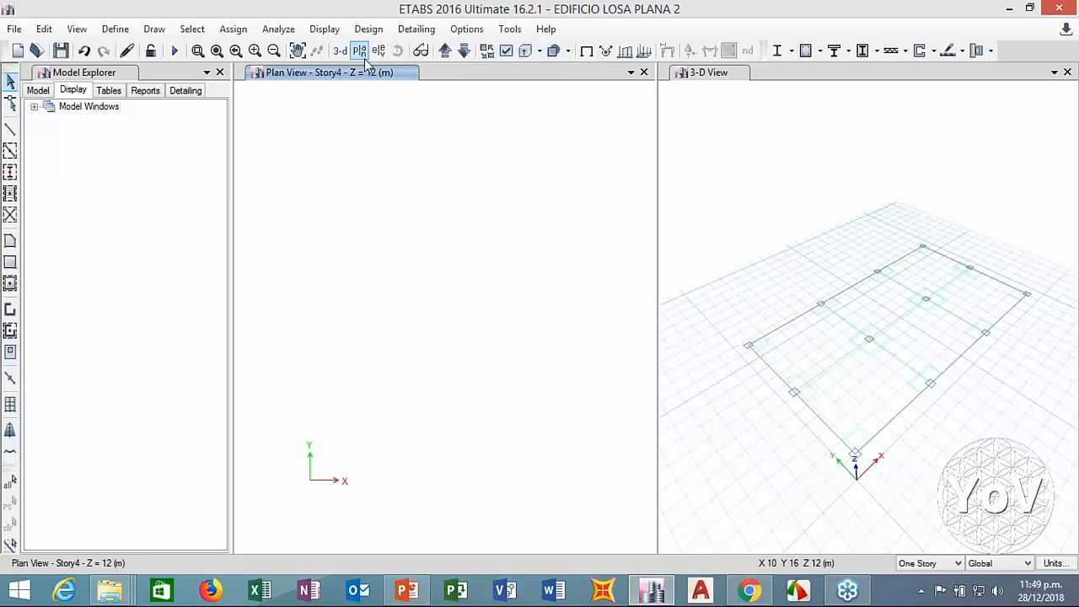
# Step: Bring the plan view down to Story1 at Z = 3 m and frame the imported plan in both views
pyautogui.click(463, 51)
pyautogui.click(464, 52)
pyautogui.click(463, 51)
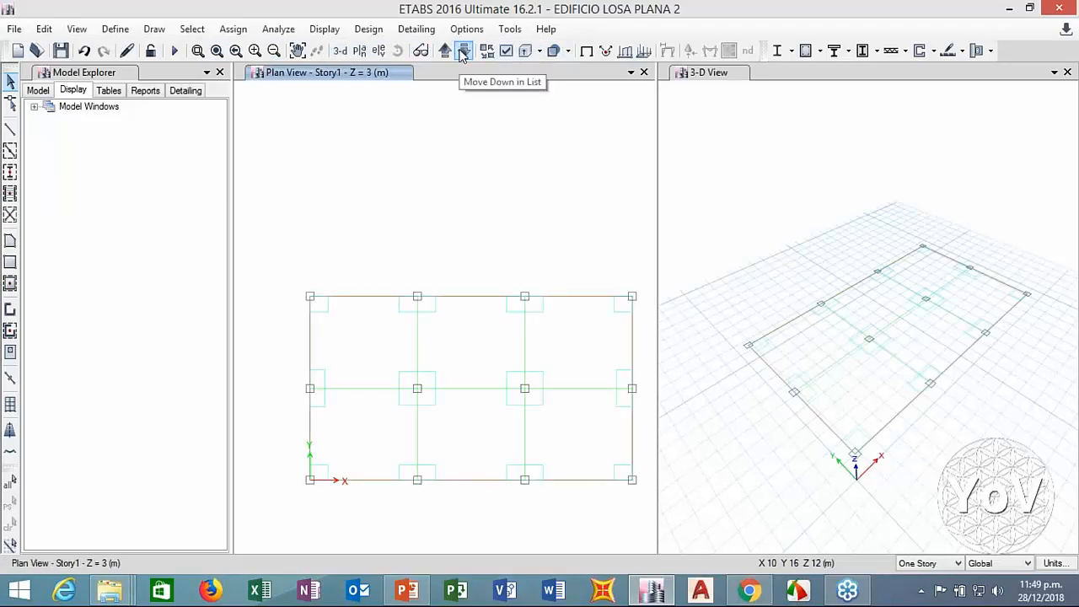
pyautogui.moveTo(494, 228); pyautogui.dragTo(476, 190, button='middle')
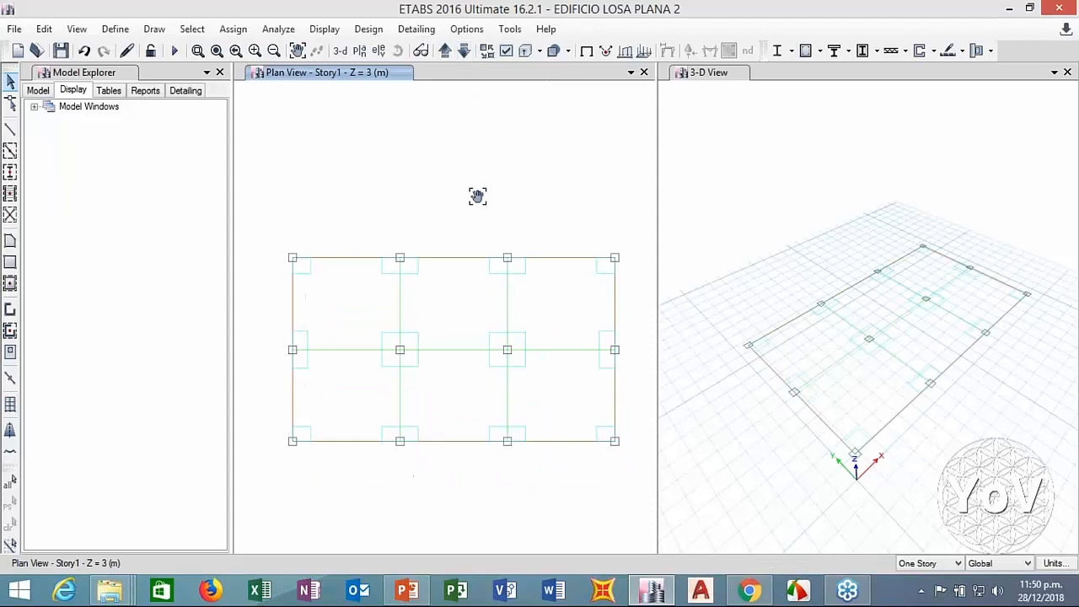
pyautogui.click(708, 184)
pyautogui.moveTo(770, 238); pyautogui.dragTo(746, 157, button='middle')
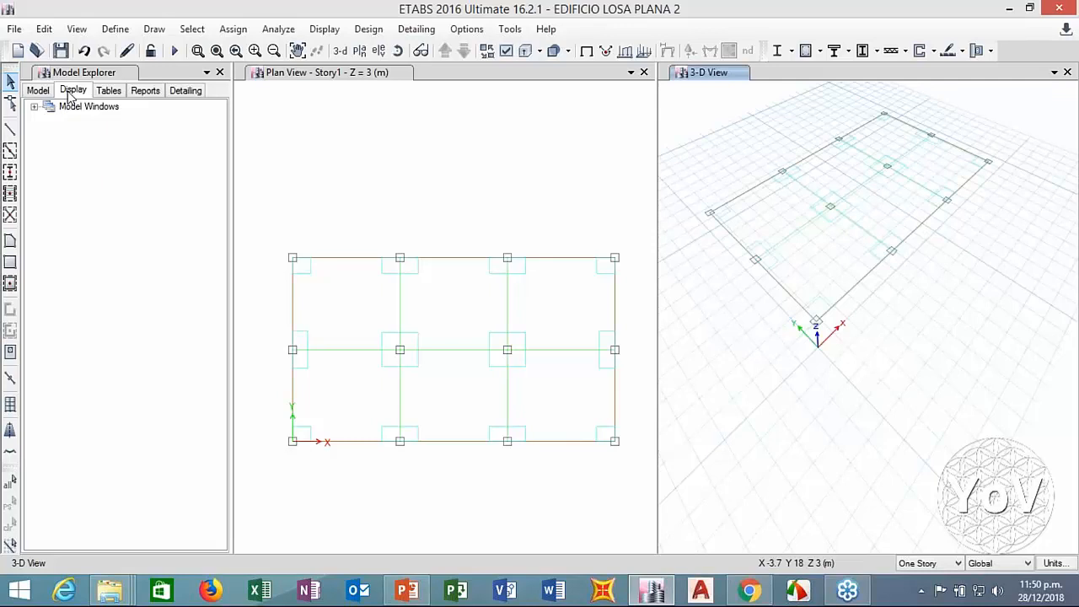
# Step: List the 3-D view's architectural layers and add column objects from layer C50X50
pyautogui.click(34, 107)
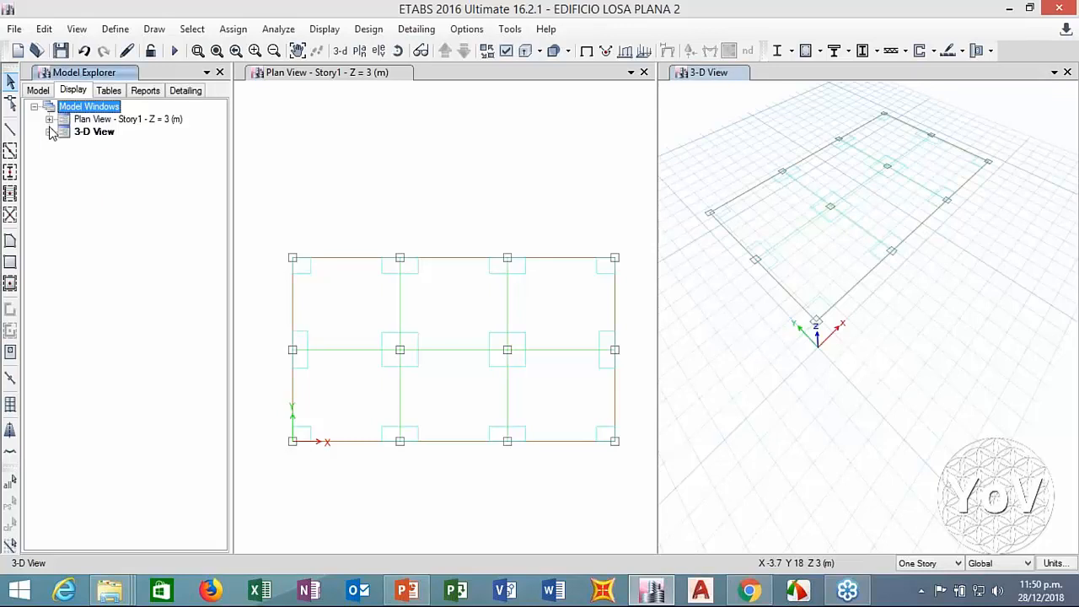
pyautogui.click(48, 132)
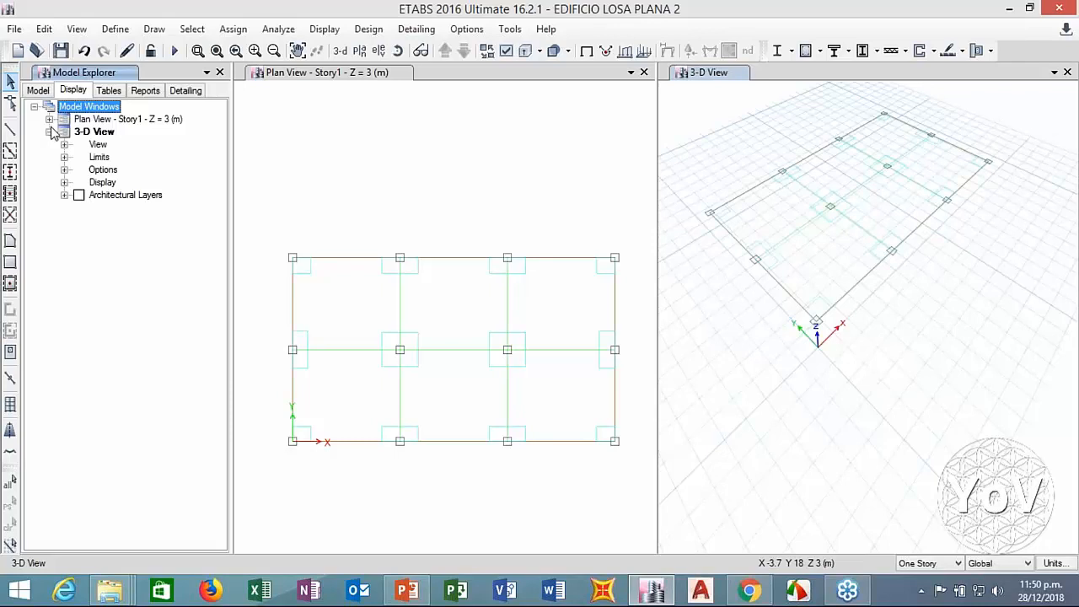
pyautogui.click(64, 195)
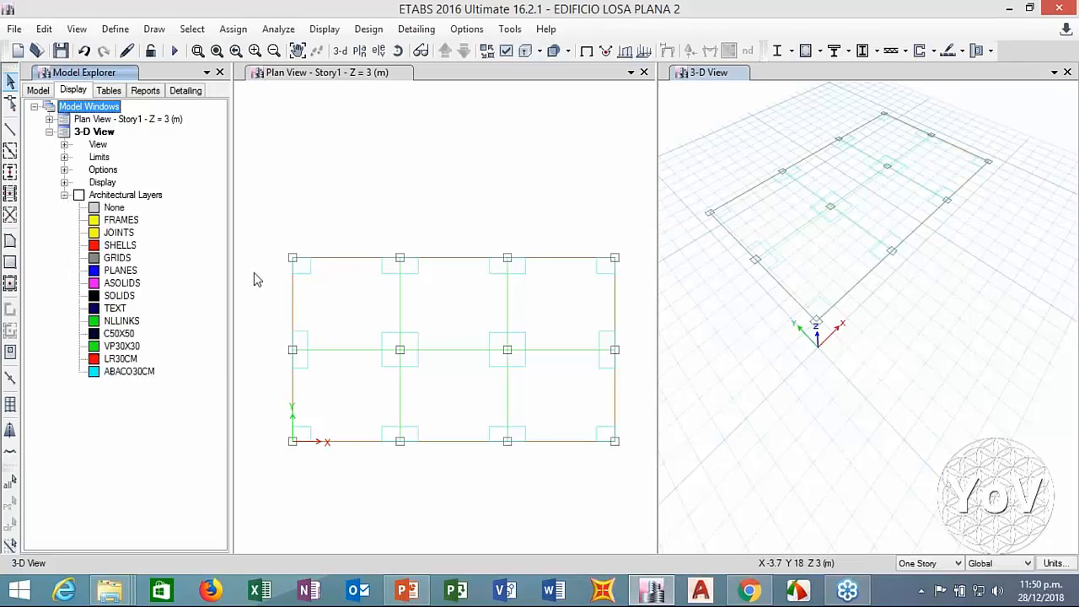
pyautogui.click(118, 333)
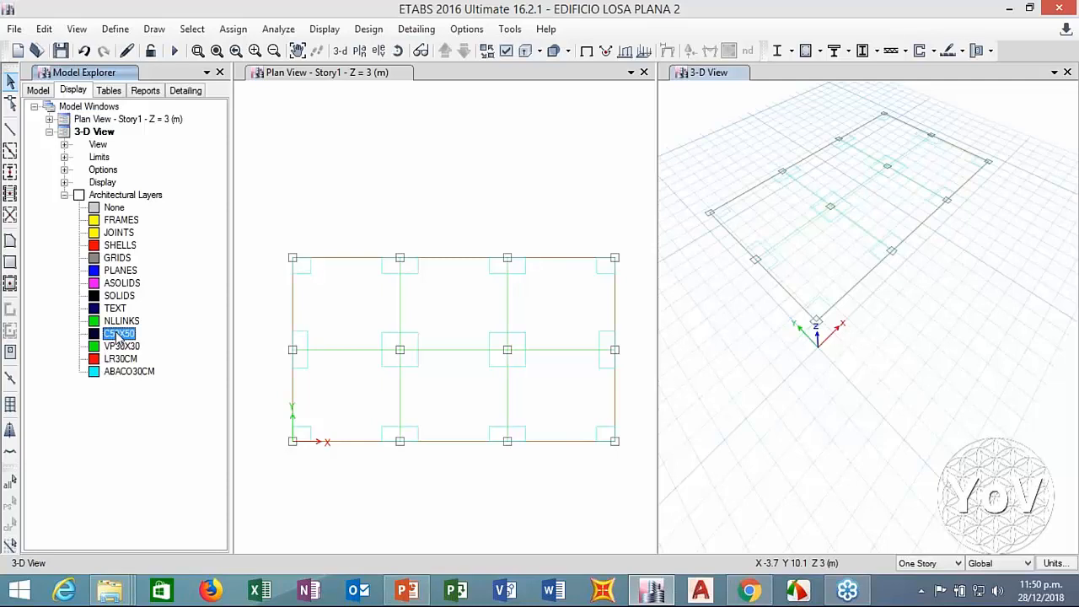
pyautogui.rightClick(118, 336)
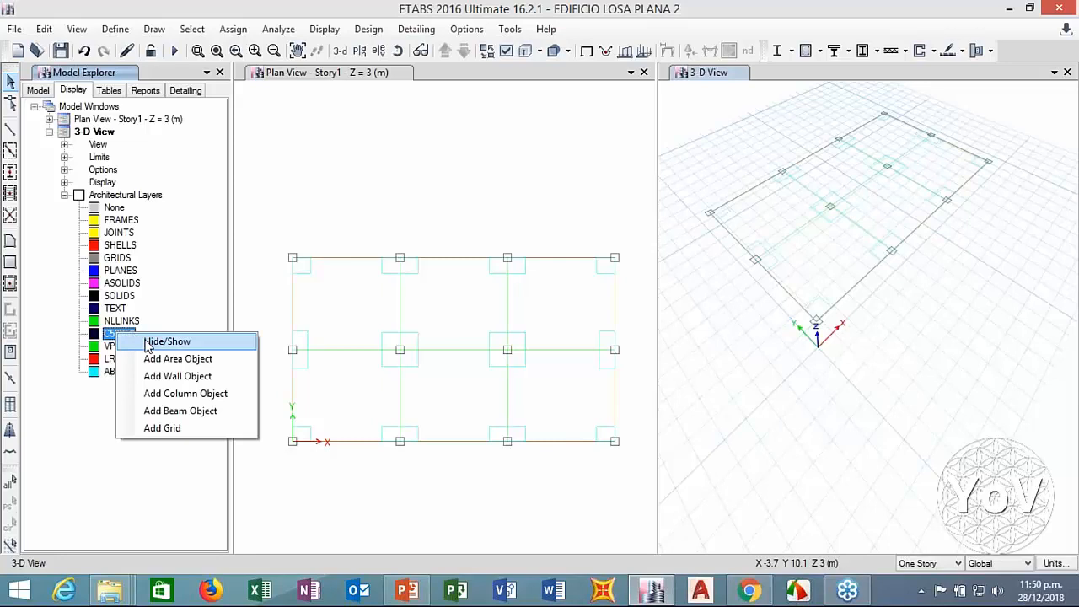
pyautogui.click(162, 394)
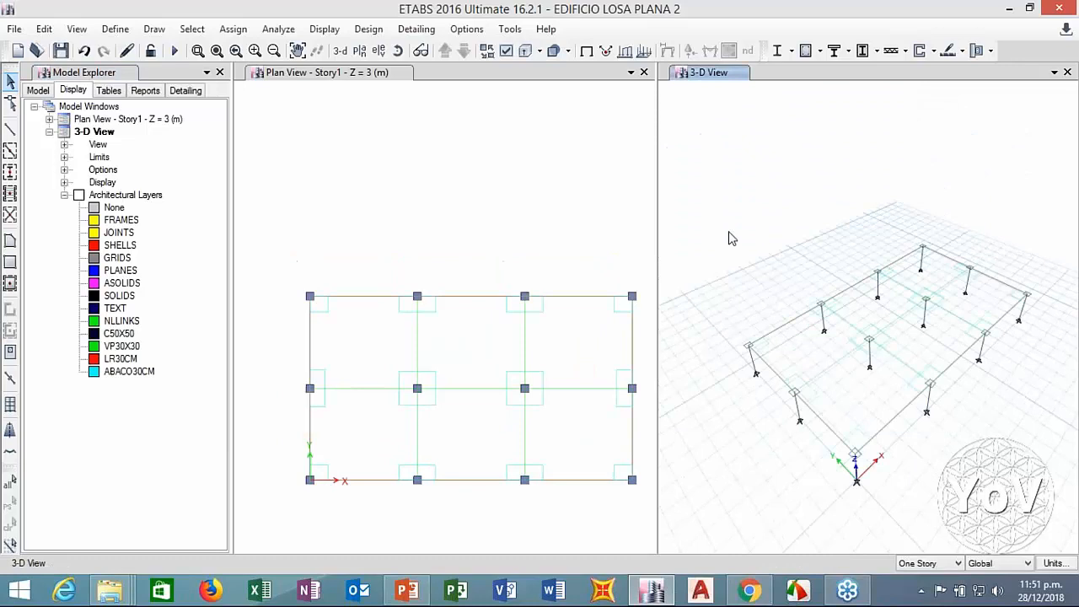
pyautogui.moveTo(735, 236); pyautogui.dragTo(710, 124, button='middle')
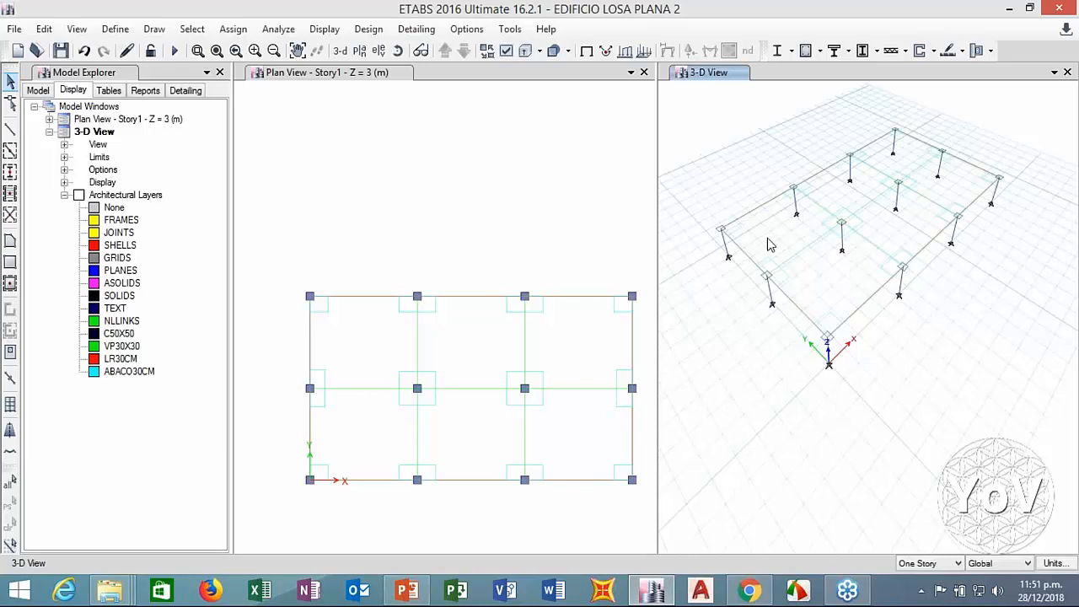
# Step: Add beam objects from architectural layer VP30X30
pyautogui.click(121, 347)
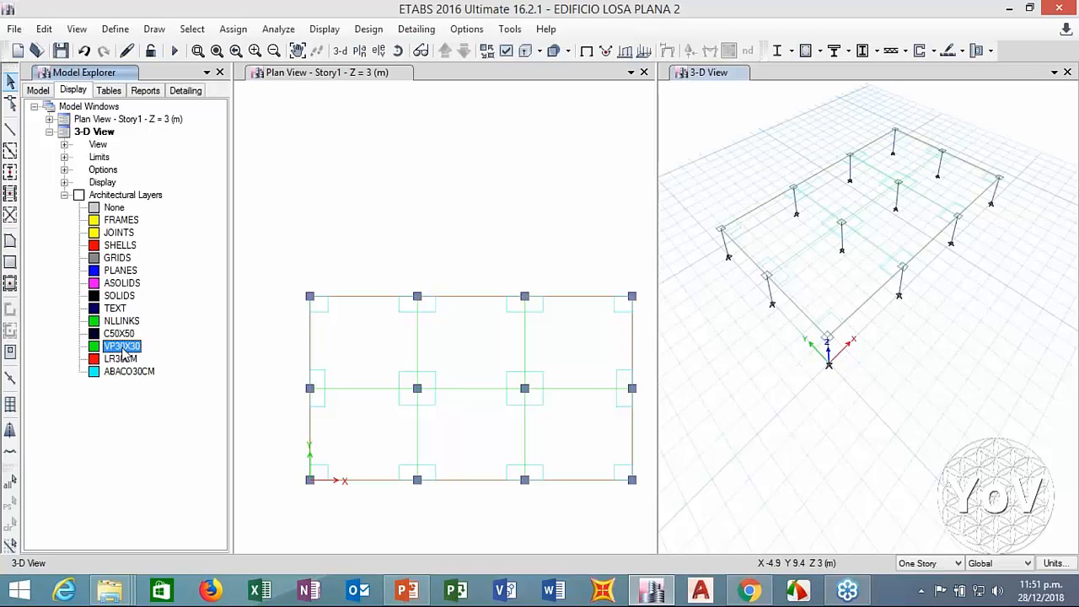
pyautogui.rightClick(124, 348)
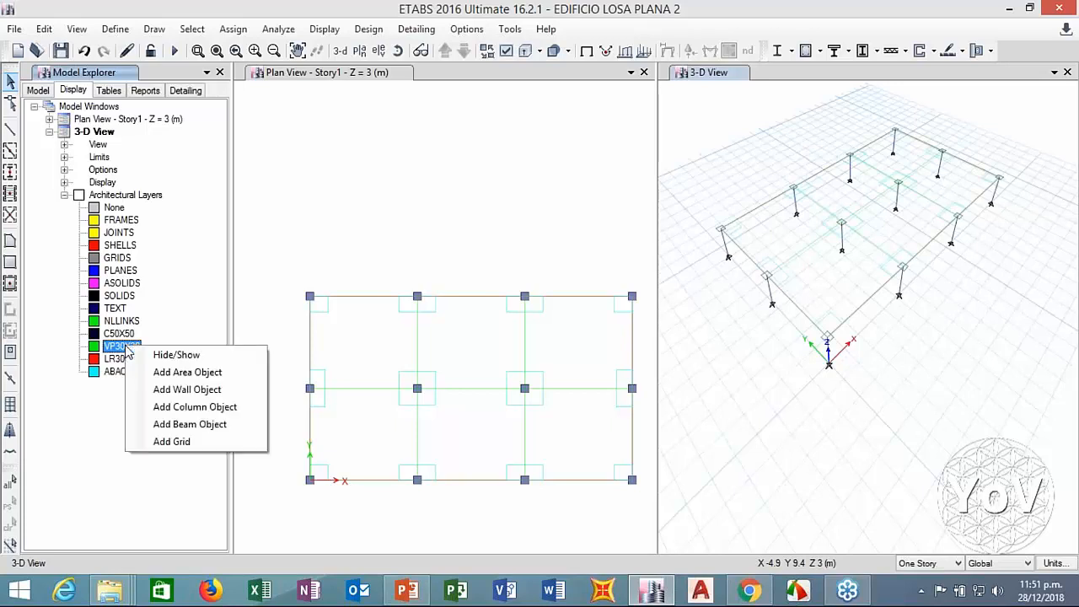
pyautogui.click(175, 427)
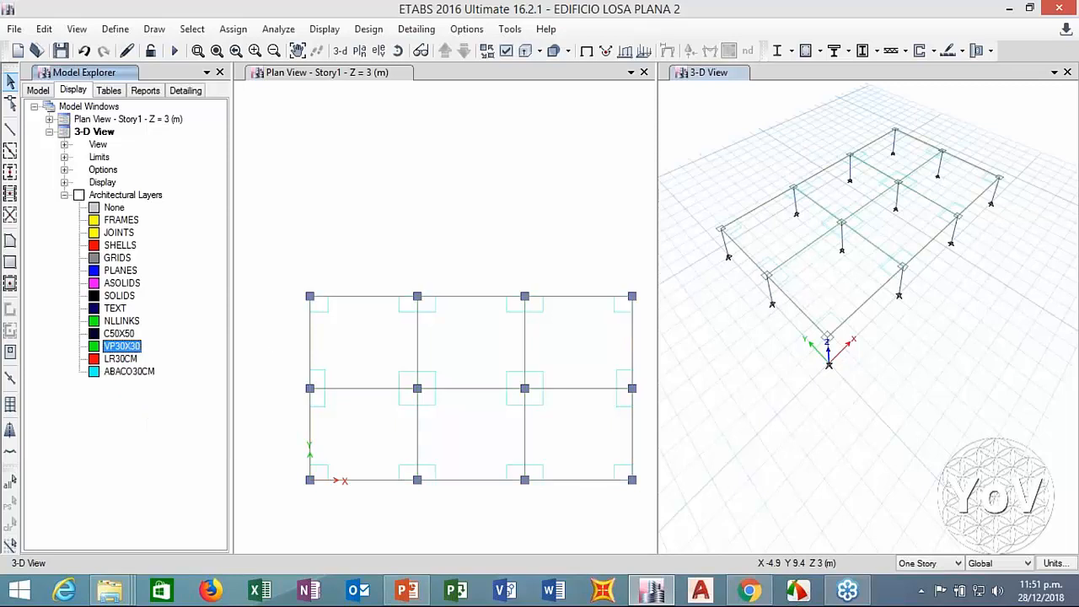
pyautogui.moveTo(744, 195); pyautogui.dragTo(782, 180, button='middle')
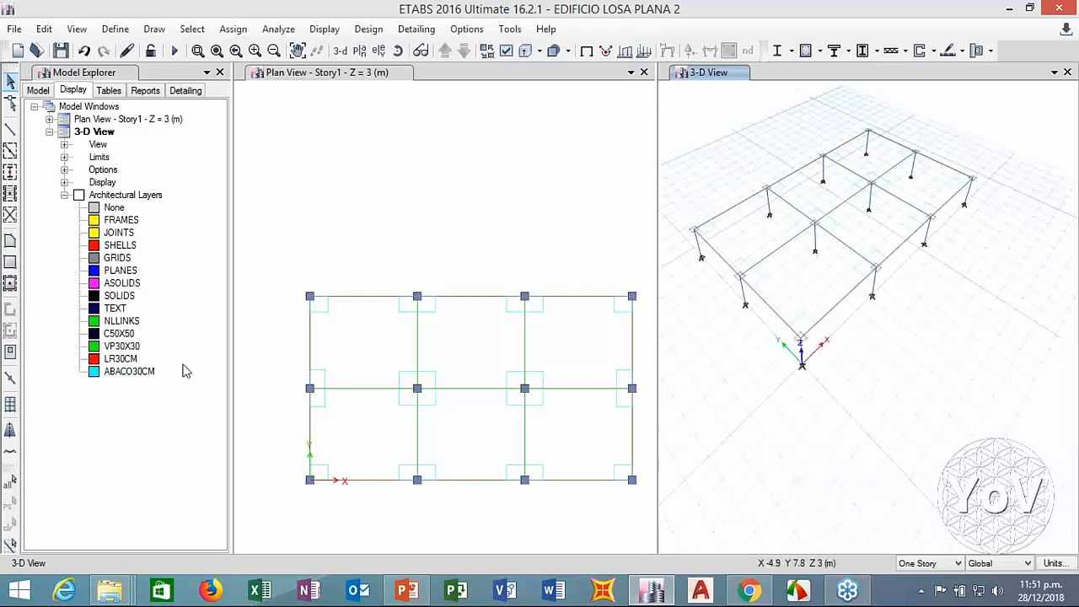
# Step: Add an area object for the slab from architectural layer LR30CM
pyautogui.click(122, 359)
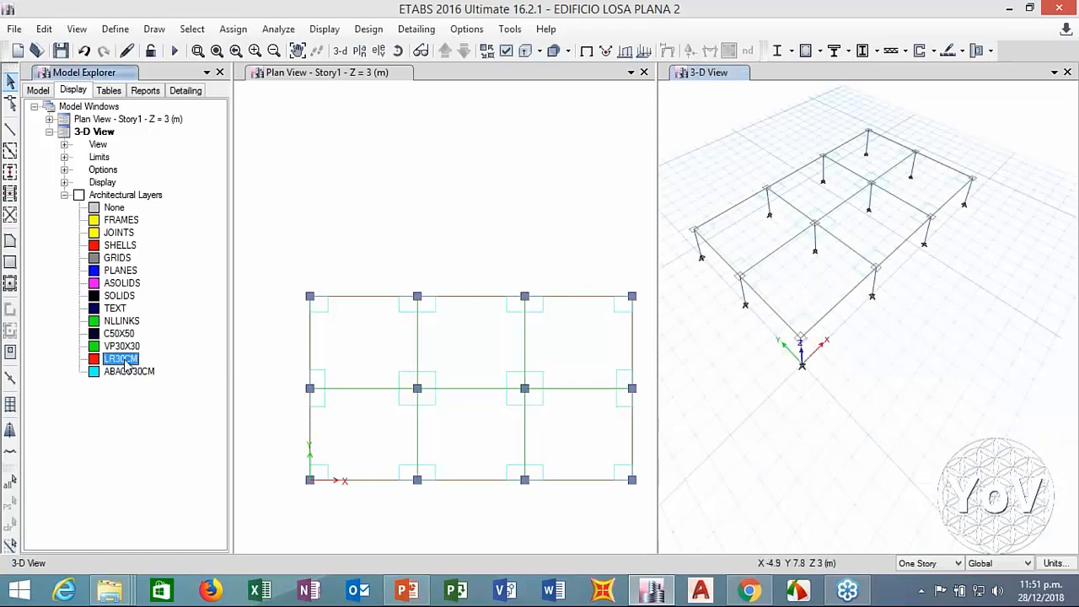
pyautogui.rightClick(125, 363)
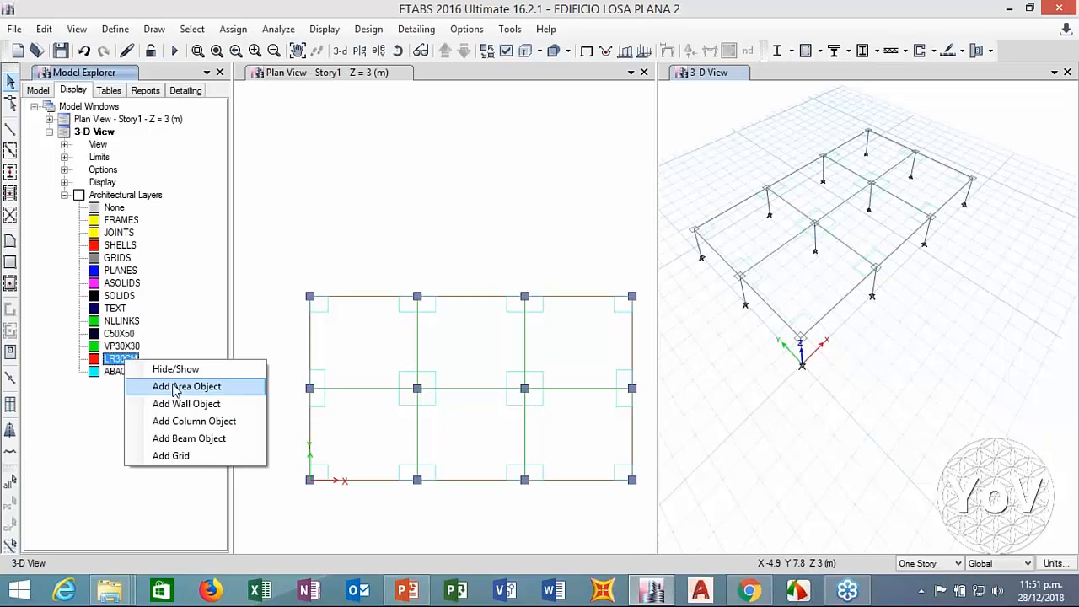
pyautogui.click(157, 387)
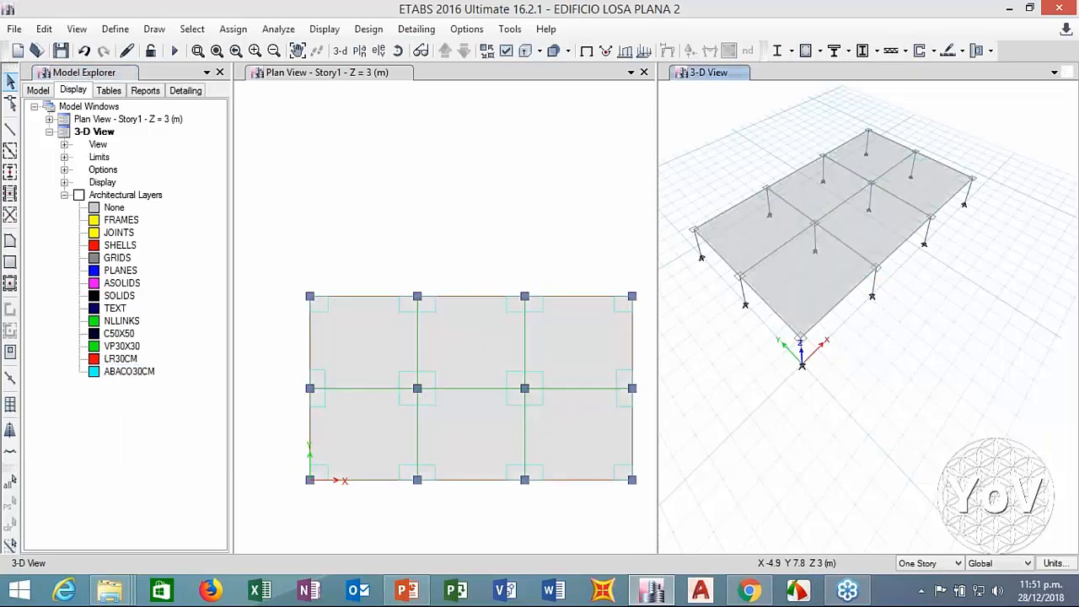
# Step: Add area objects for the drop panels from architectural layer ABACO30CM and activate the plan view
pyautogui.click(124, 372)
pyautogui.rightClick(125, 374)
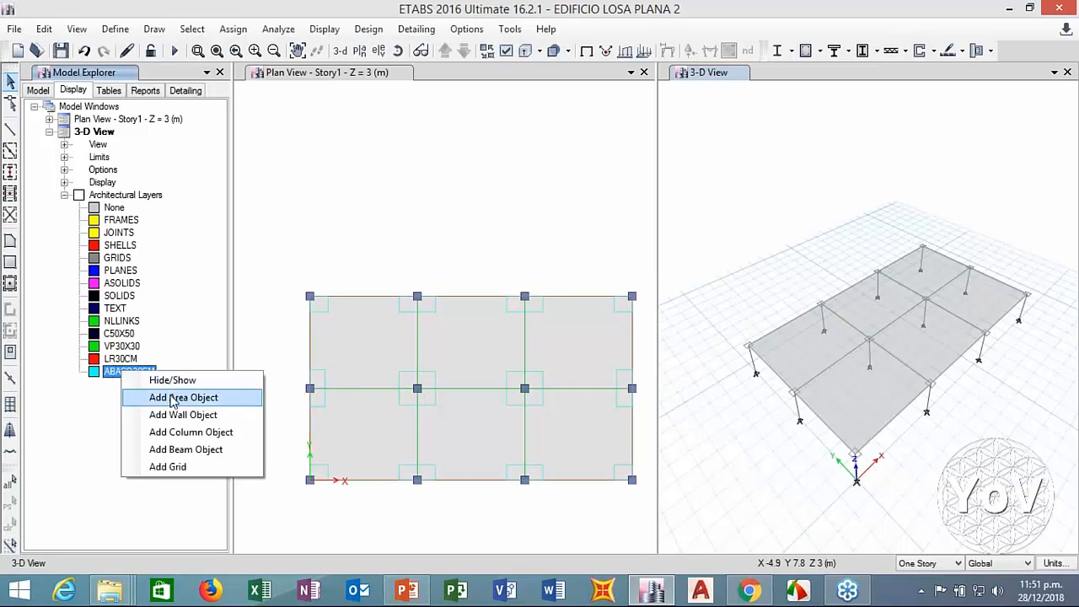
pyautogui.click(177, 397)
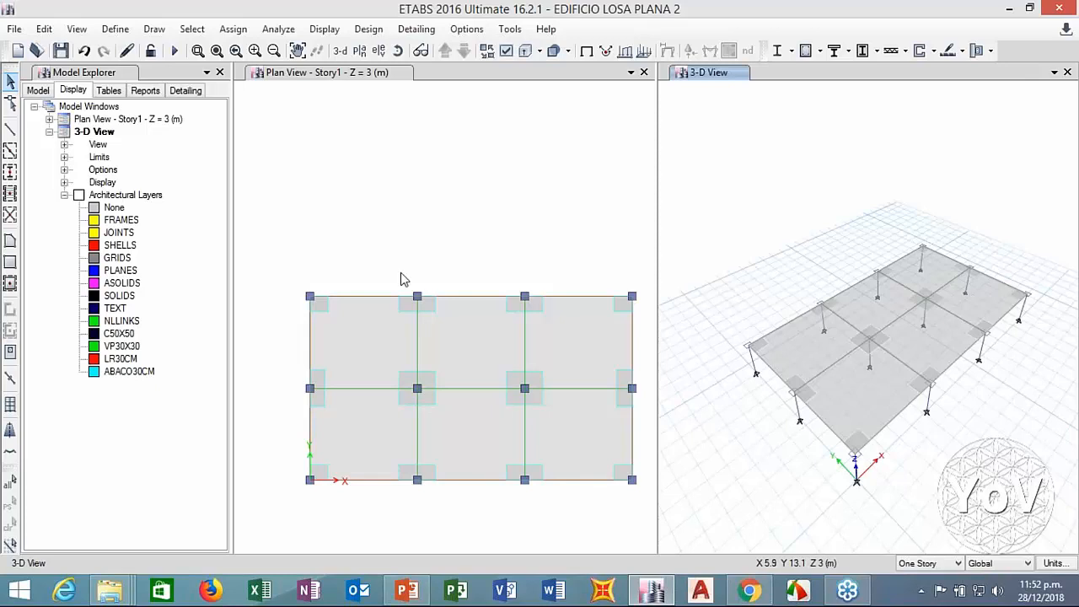
pyautogui.click(378, 212)
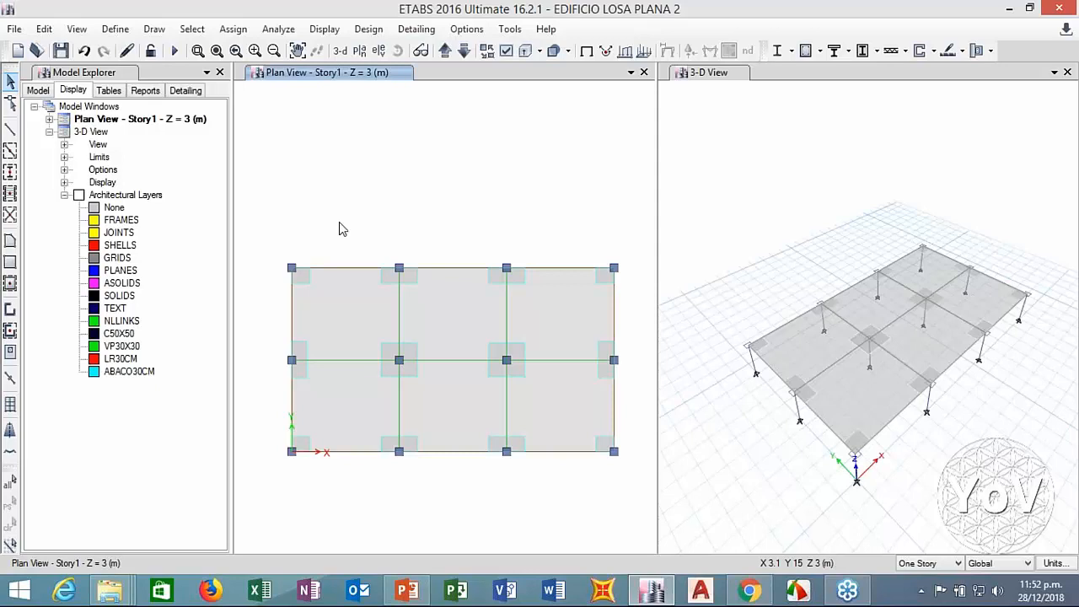
# Step: Save the model under the new file name 1ER MODELO LOSA PLANA AUTOCAD in the current folder
pyautogui.click(14, 28)
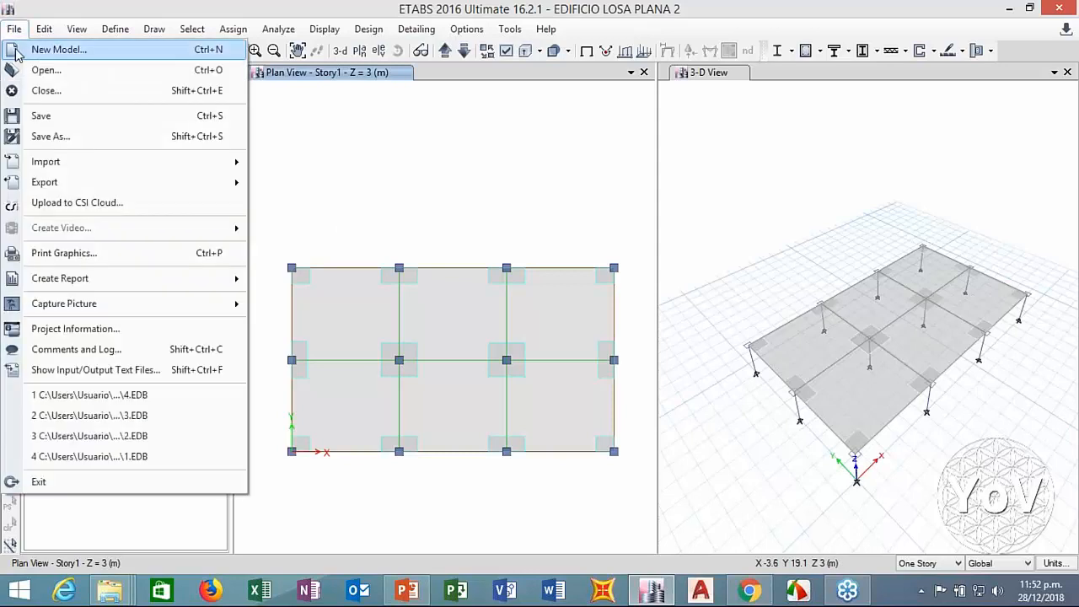
pyautogui.click(40, 138)
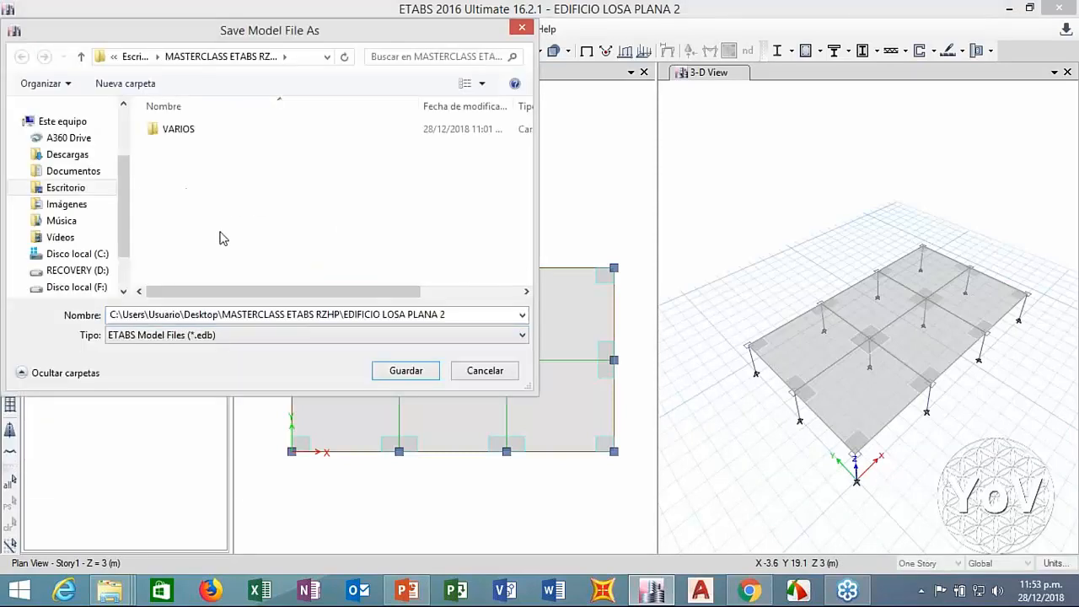
pyautogui.tripleClick(456, 315)
pyautogui.write('1er modelo')
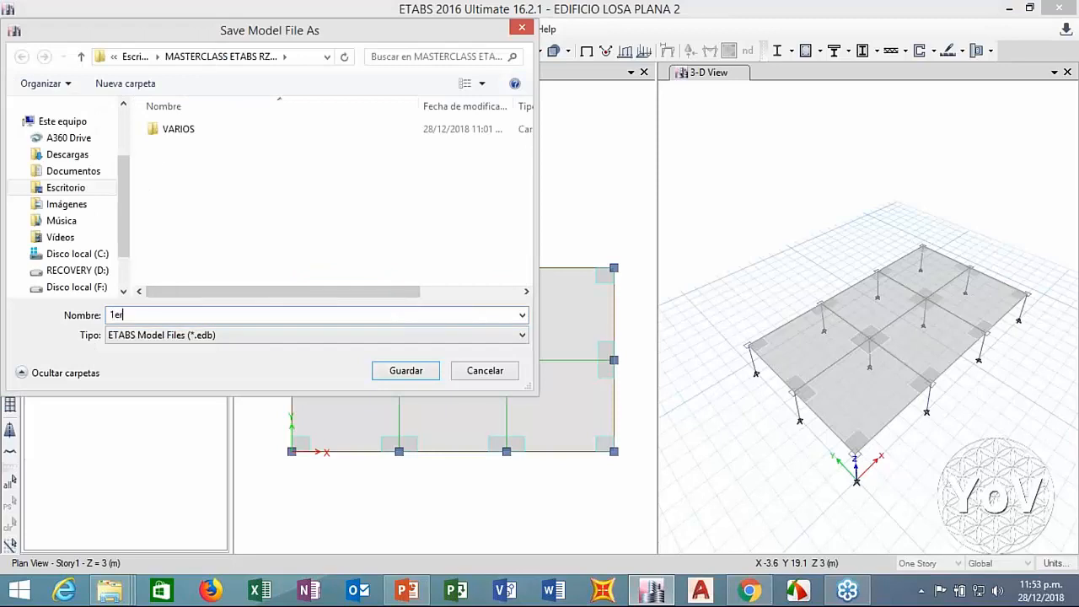
pyautogui.press('BackSpace')
pyautogui.press('BackSpace')
pyautogui.press('BackSpace')
pyautogui.press('BackSpace')
pyautogui.press('BackSpace')
pyautogui.press('BackSpace')
pyautogui.press('BackSpace')
pyautogui.press('BackSpace')
pyautogui.press('BackSpace')
pyautogui.press('BackSpace')
pyautogui.press('BackSpace')
pyautogui.write('1ER MODELO LOSA PLANA ')
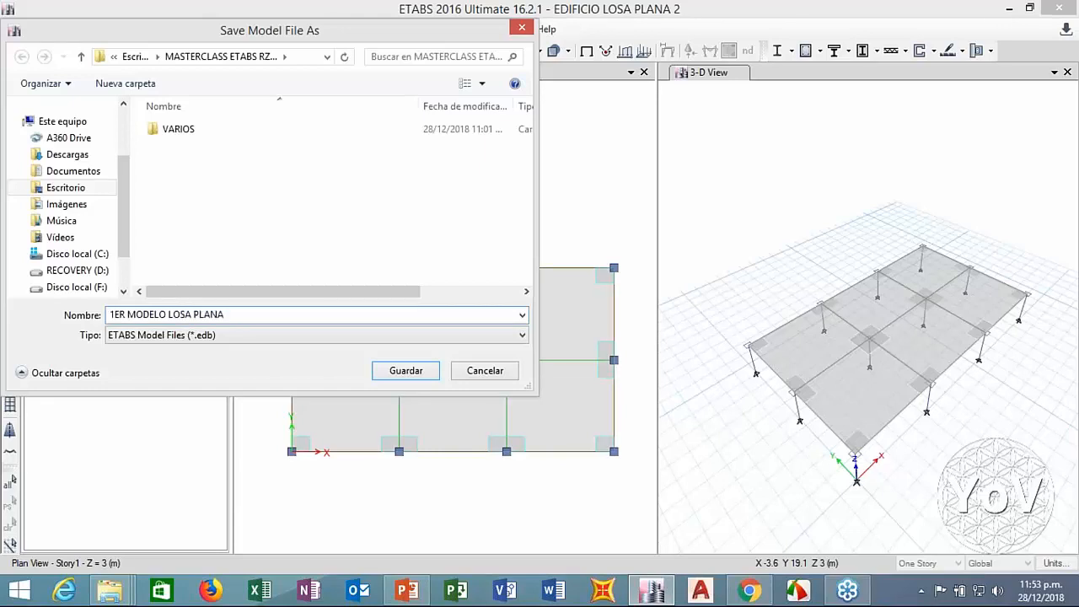
pyautogui.write('AUTOCAD')
pyautogui.press('Return')
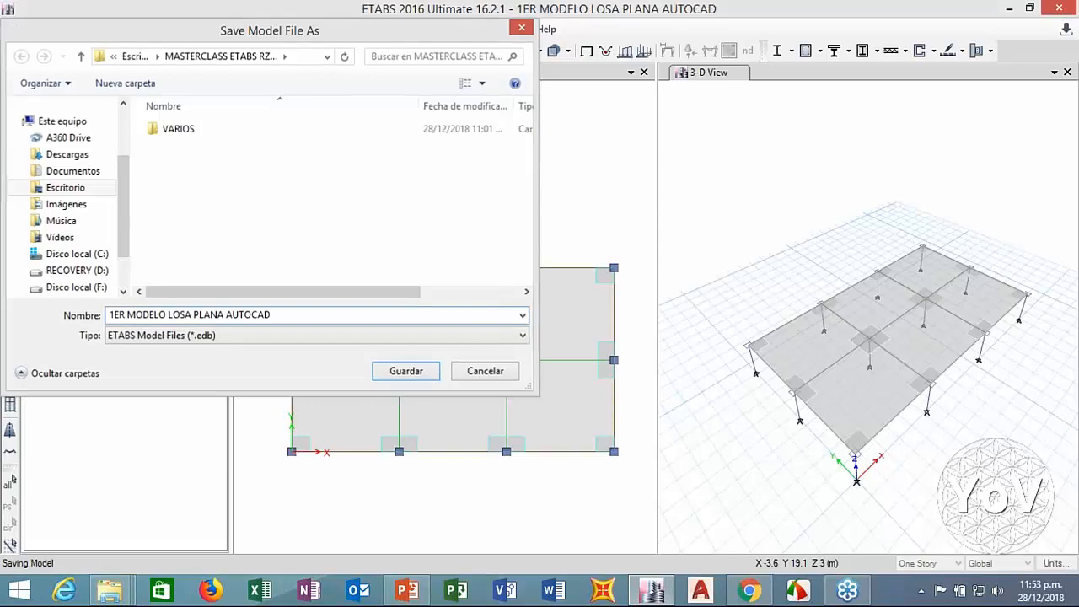
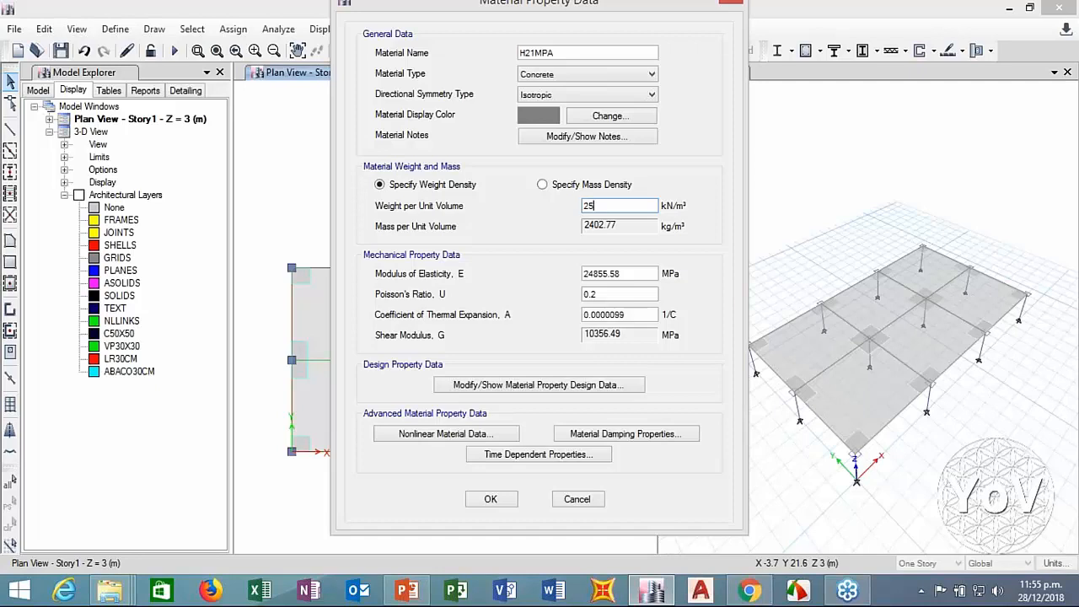
# Step: Set material H21MPA's modulus of elasticity to 21538 MPa and its concrete compressive strength f'c to 21 MPa, accepting the material definitions
pyautogui.press('Tab')
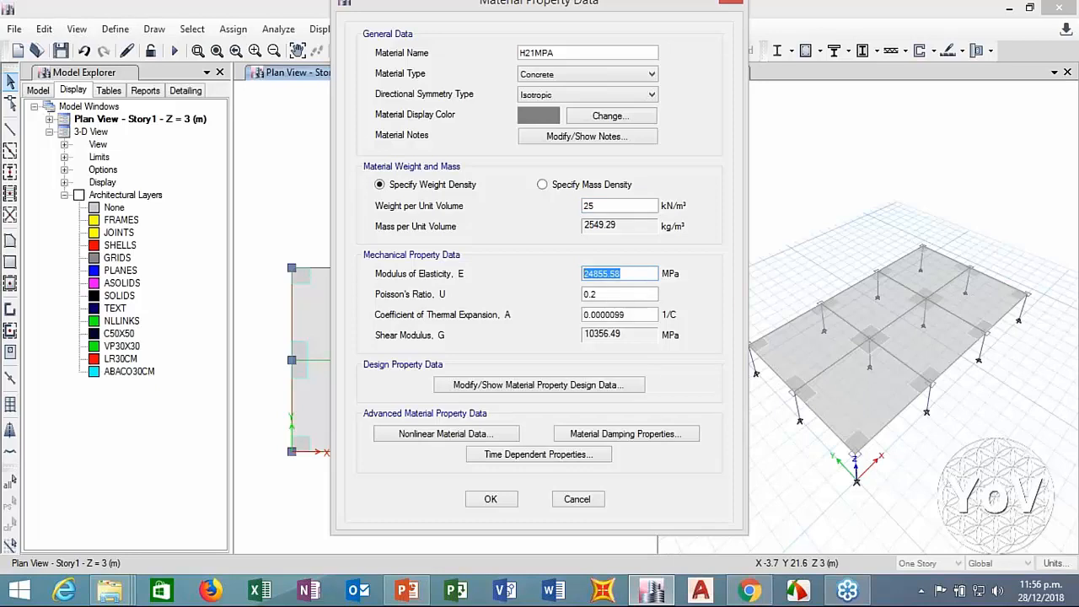
pyautogui.write('21538')
pyautogui.click(553, 386)
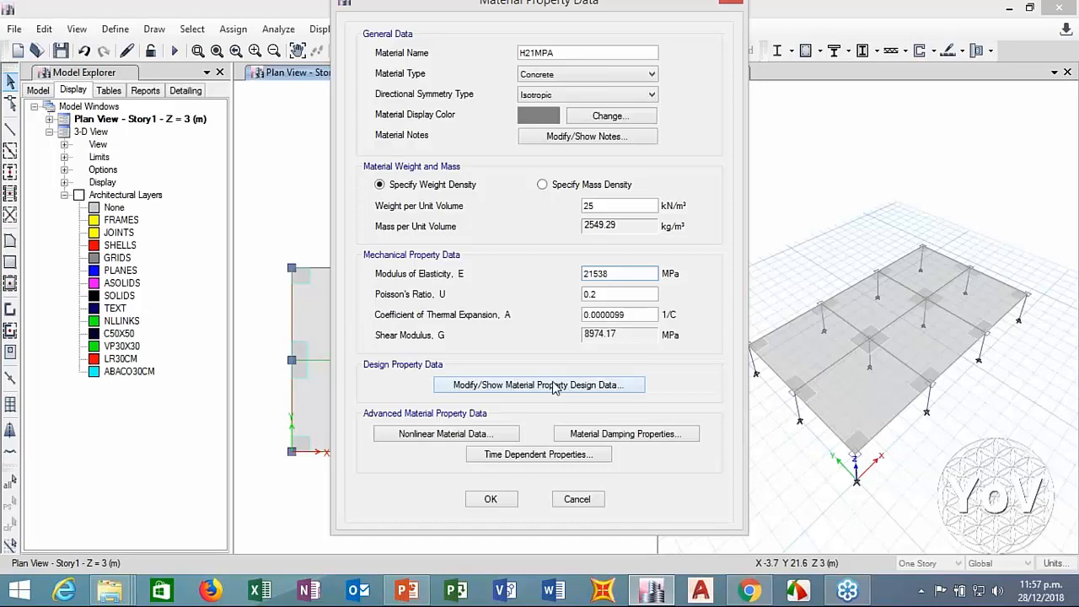
pyautogui.moveTo(616, 251); pyautogui.dragTo(546, 254)
pyautogui.write('21')
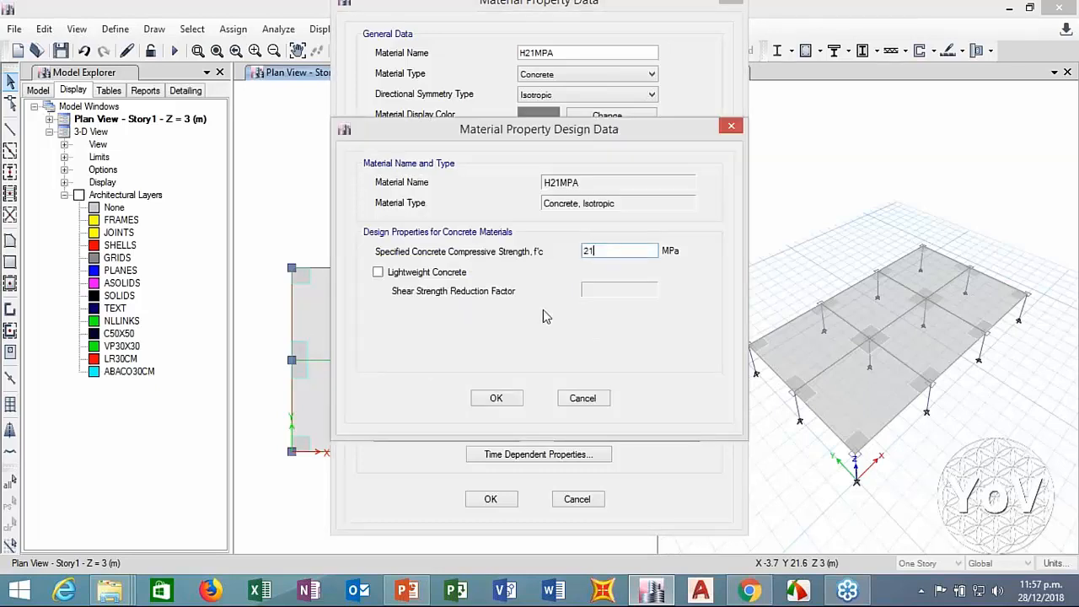
pyautogui.click(495, 400)
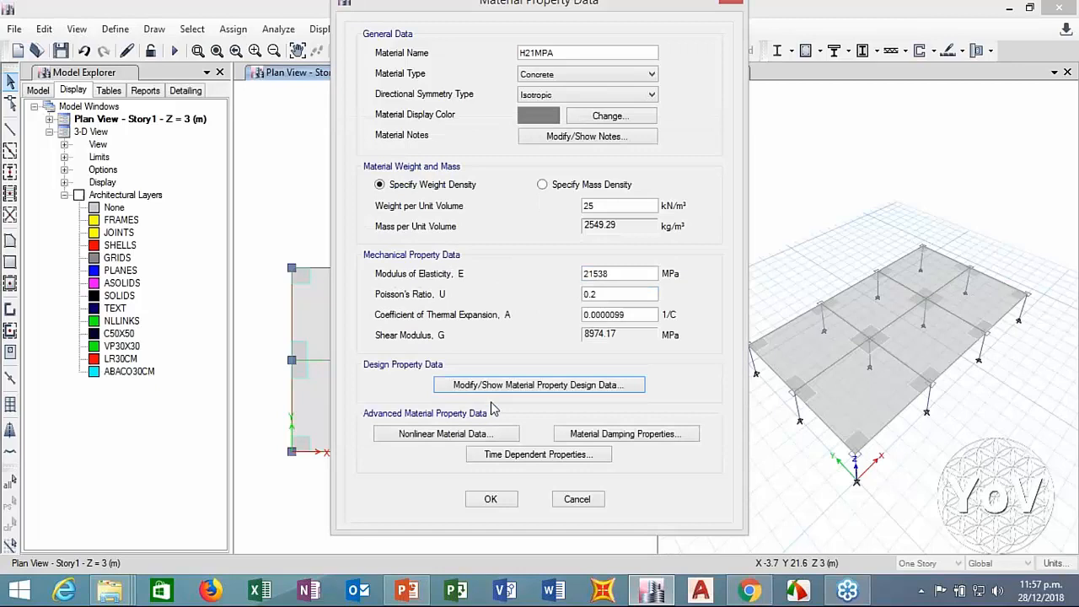
pyautogui.click(492, 499)
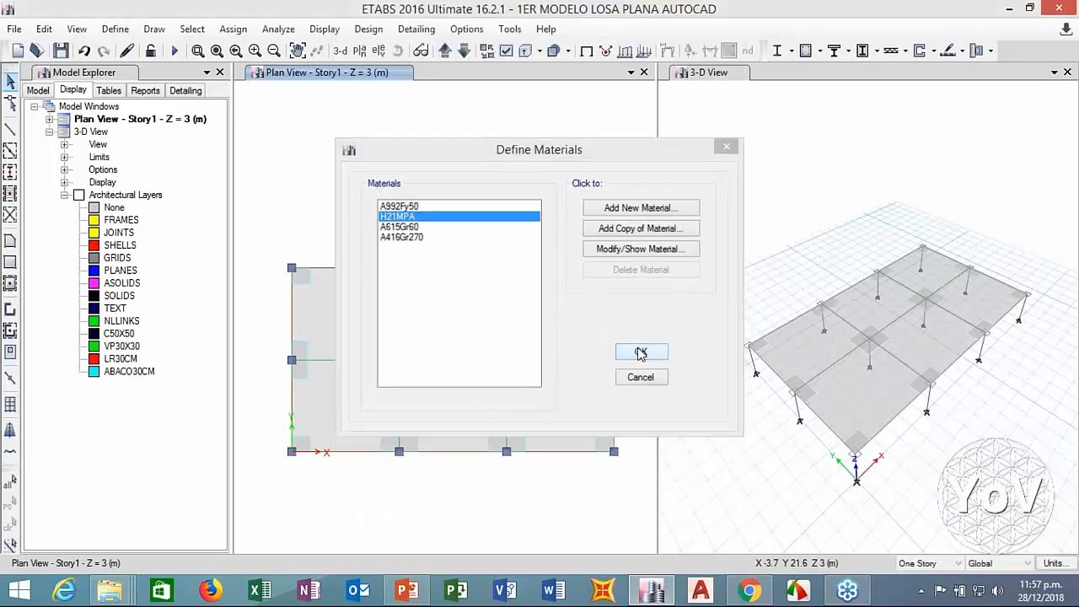
pyautogui.click(641, 352)
# Step: Add a rectangular concrete frame section named C50X50 with an orange display color
pyautogui.click(115, 29)
pyautogui.moveTo(253, 74)
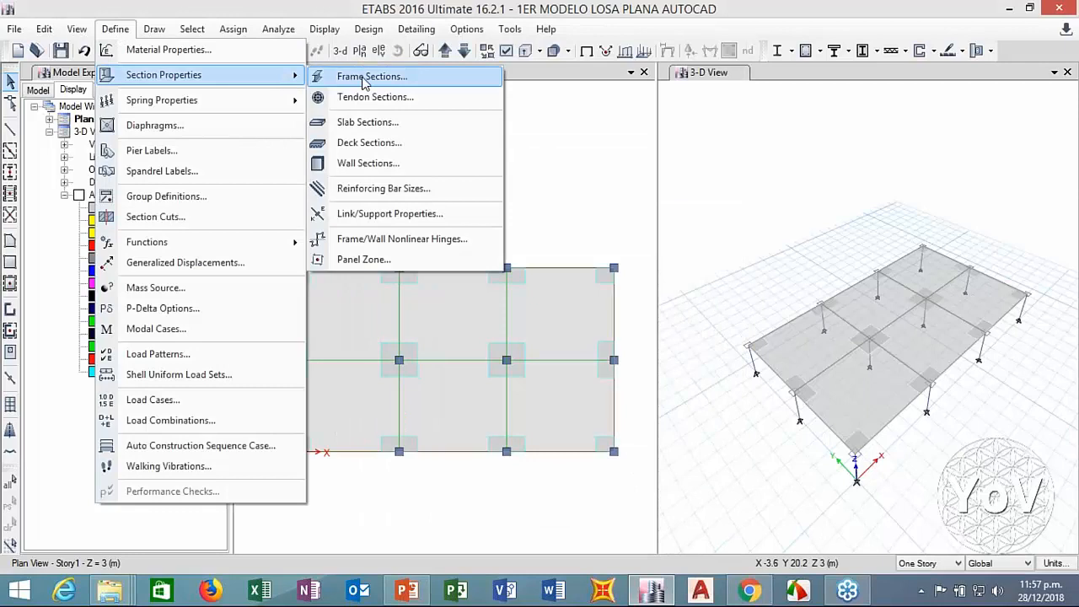
pyautogui.click(364, 77)
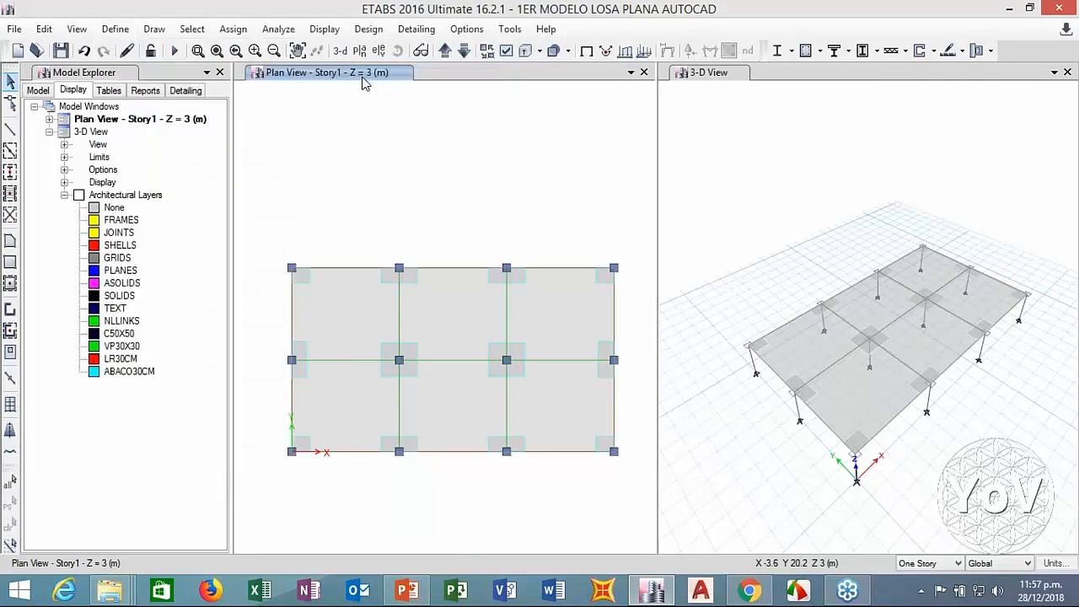
pyautogui.click(621, 173)
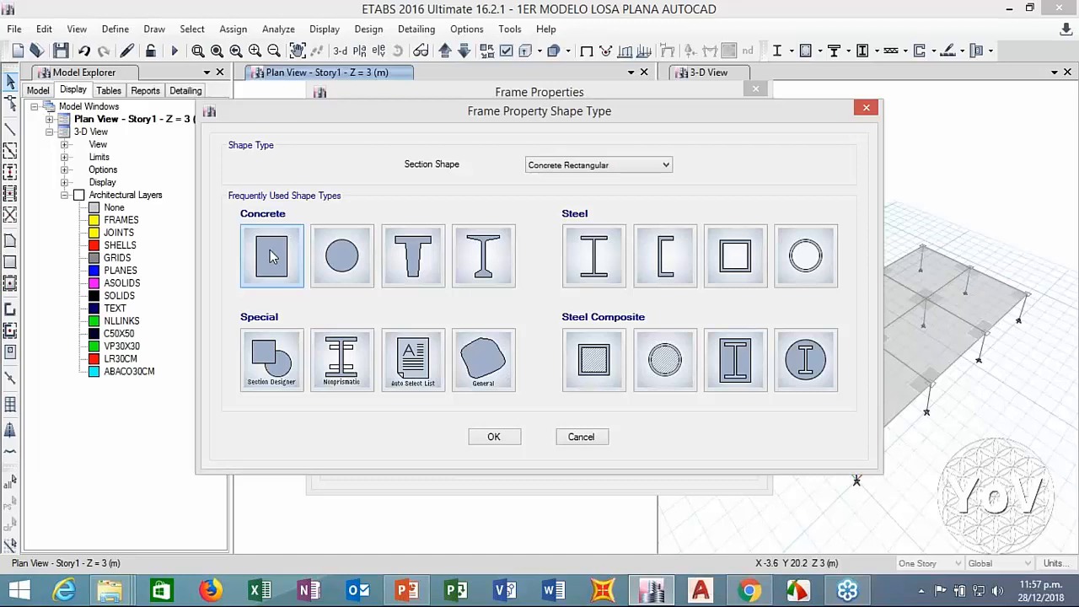
pyautogui.click(271, 257)
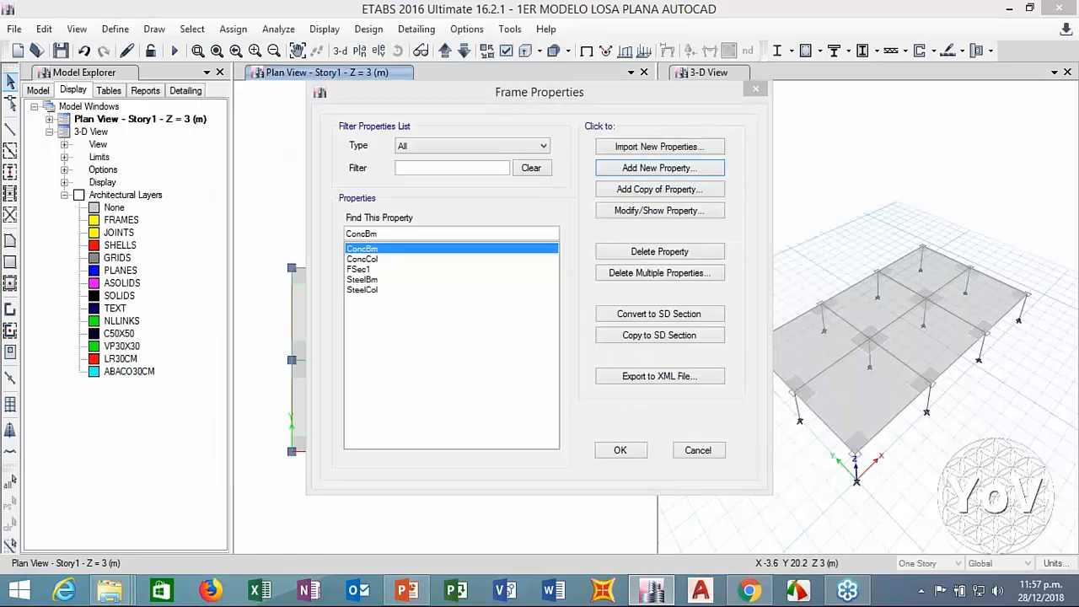
pyautogui.write('C50X50')
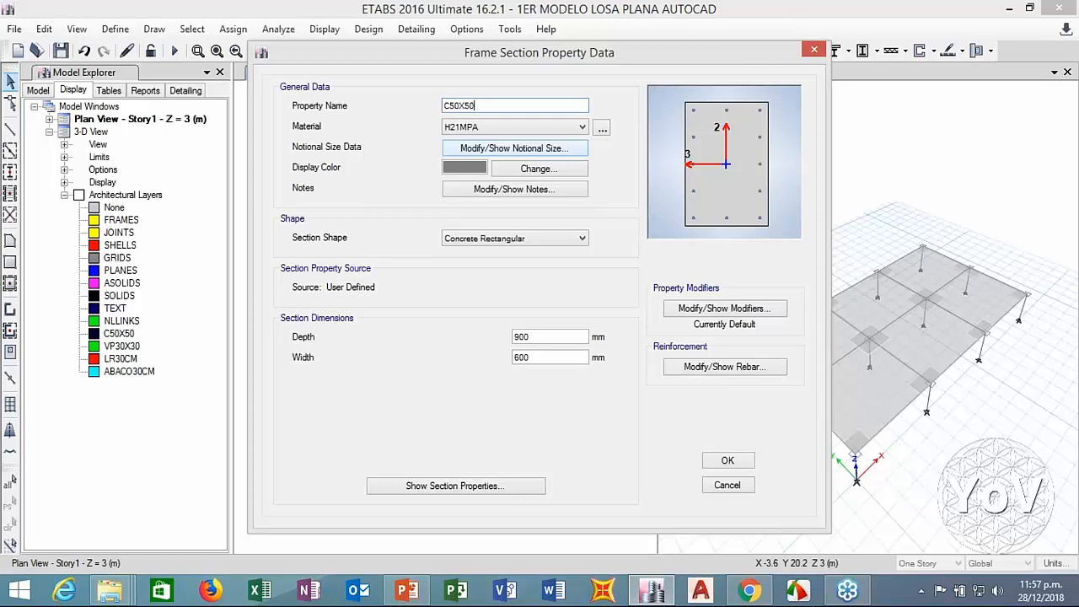
pyautogui.click(464, 167)
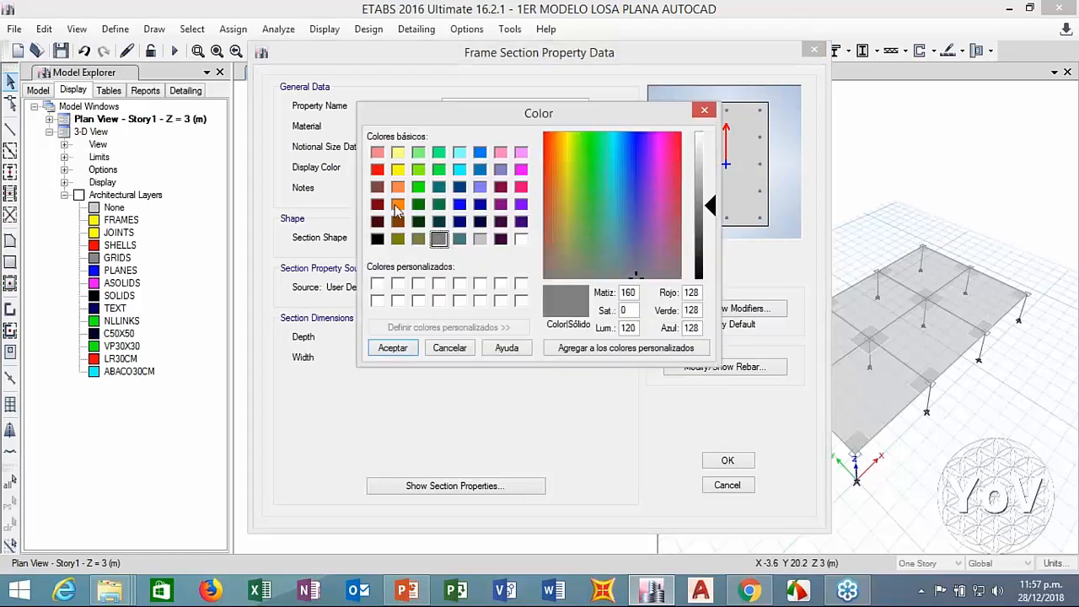
pyautogui.click(397, 204)
pyautogui.click(393, 348)
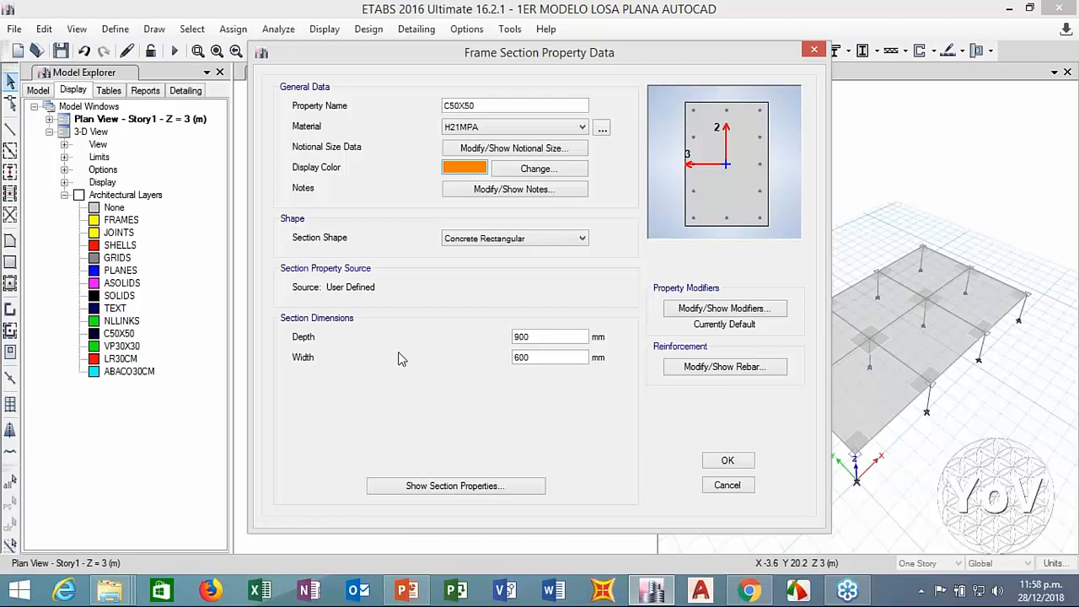
# Step: Set the C50X50 section's depth and width to 500 mm each and accept the section
pyautogui.doubleClick(532, 356)
pyautogui.write('500')
pyautogui.hotkey('shift', 'Tab')
pyautogui.write('500')
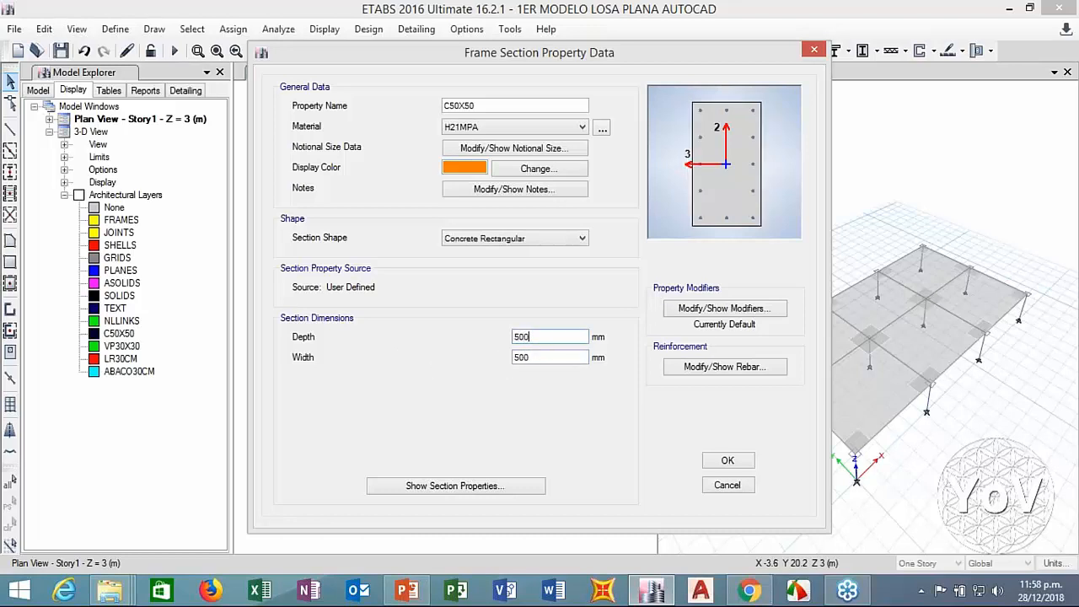
pyautogui.press('Tab')
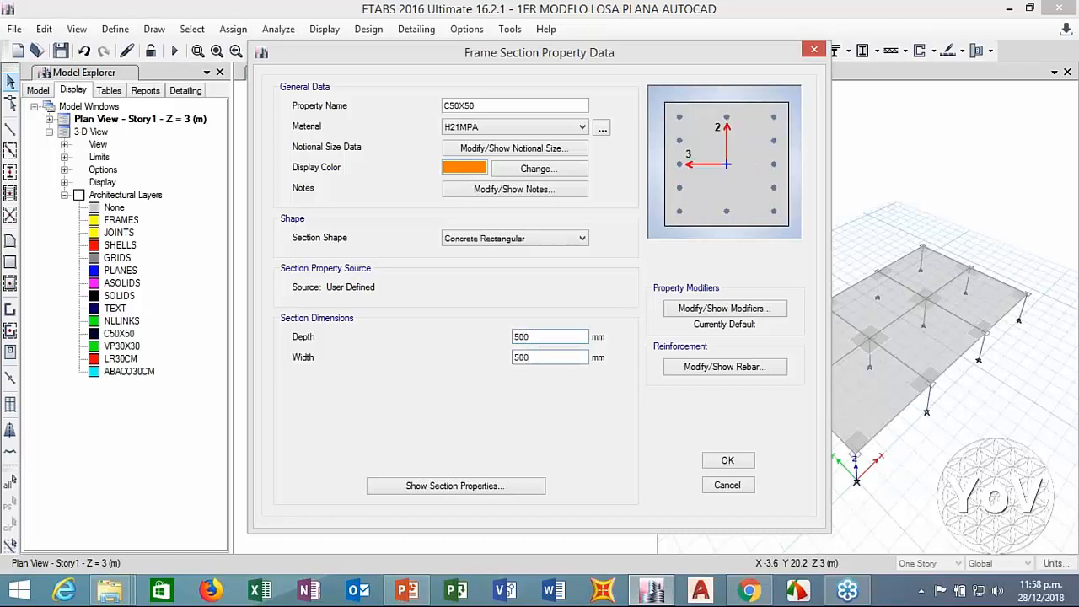
pyautogui.click(728, 461)
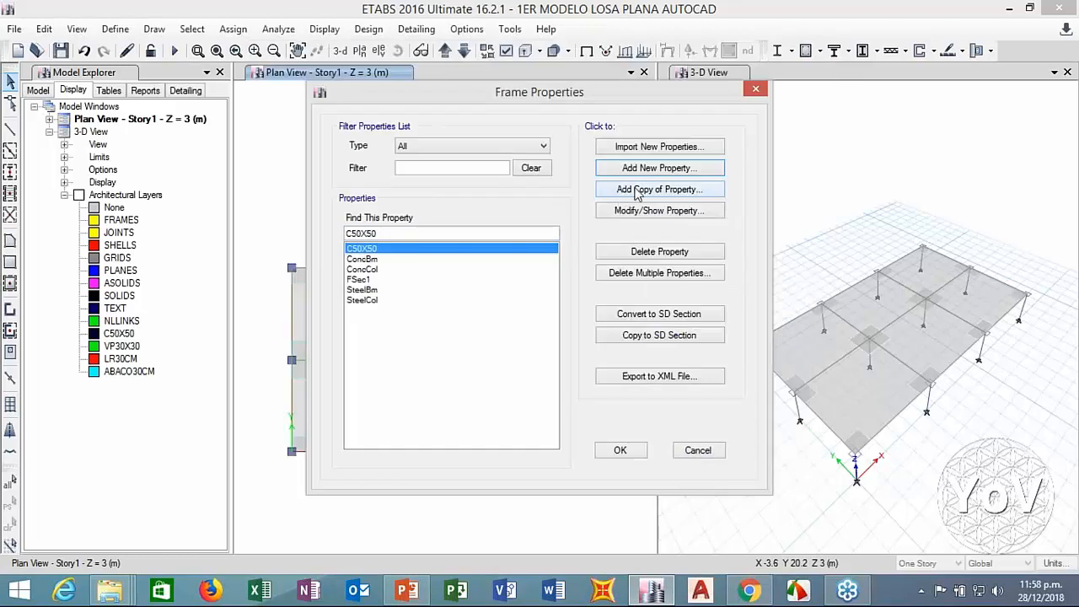
# Step: Copy section C50X50 as a new frame section named VP30X30 with a green display color
pyautogui.click(660, 189)
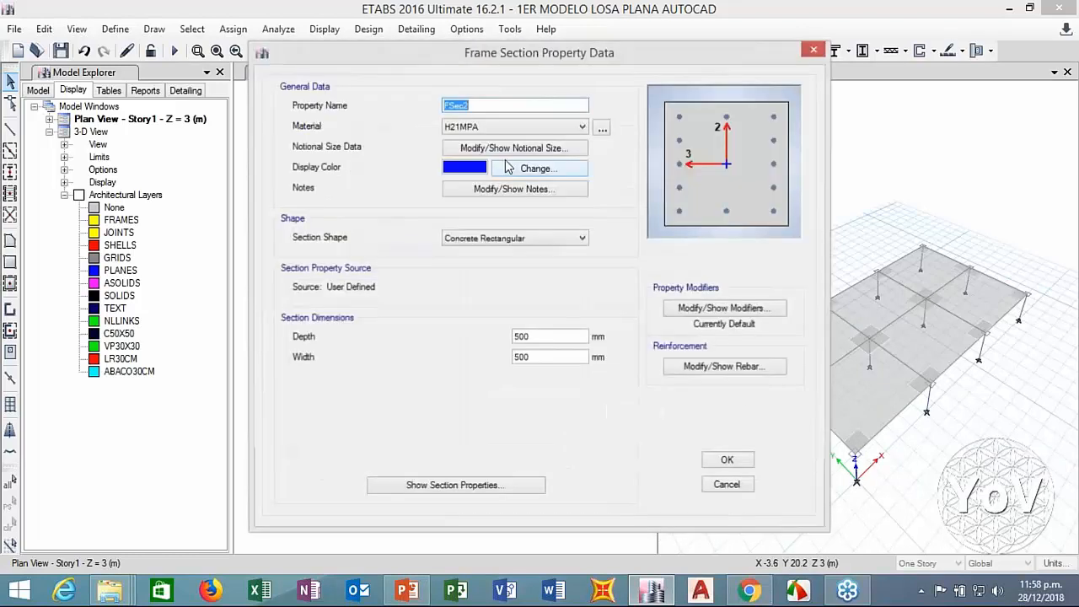
pyautogui.write('VP3C')
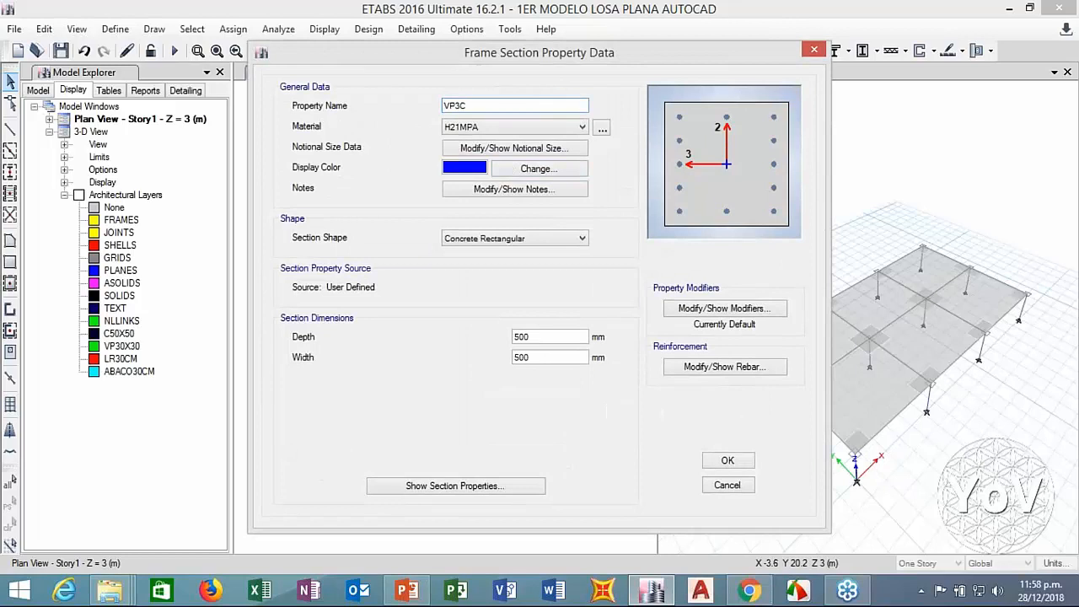
pyautogui.press('BackSpace')
pyautogui.write('0C30')
pyautogui.press('BackSpace')
pyautogui.press('BackSpace')
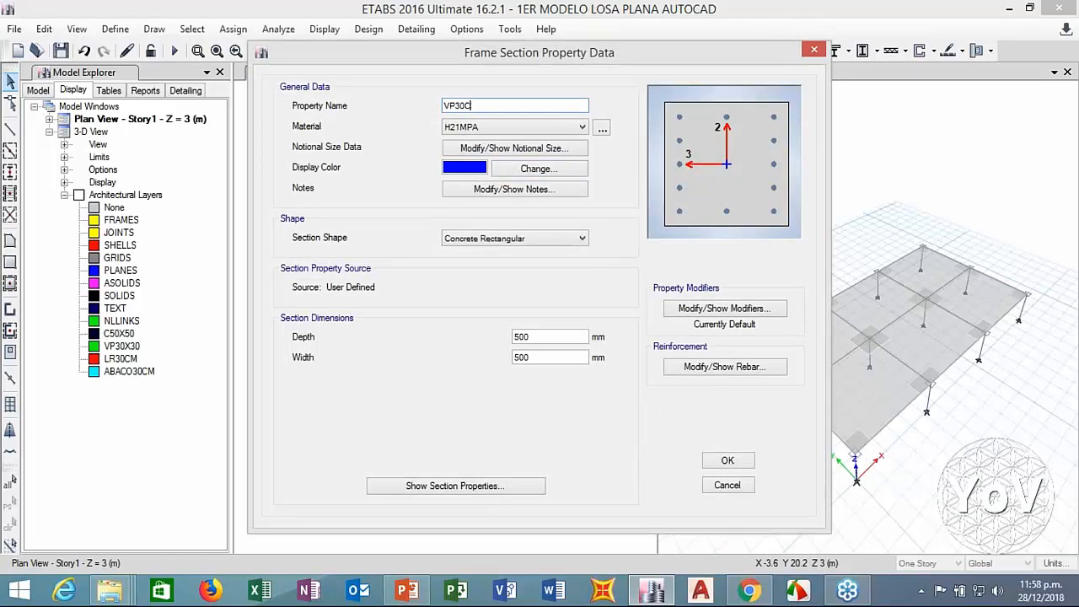
pyautogui.press('BackSpace')
pyautogui.write('X30')
pyautogui.click(447, 167)
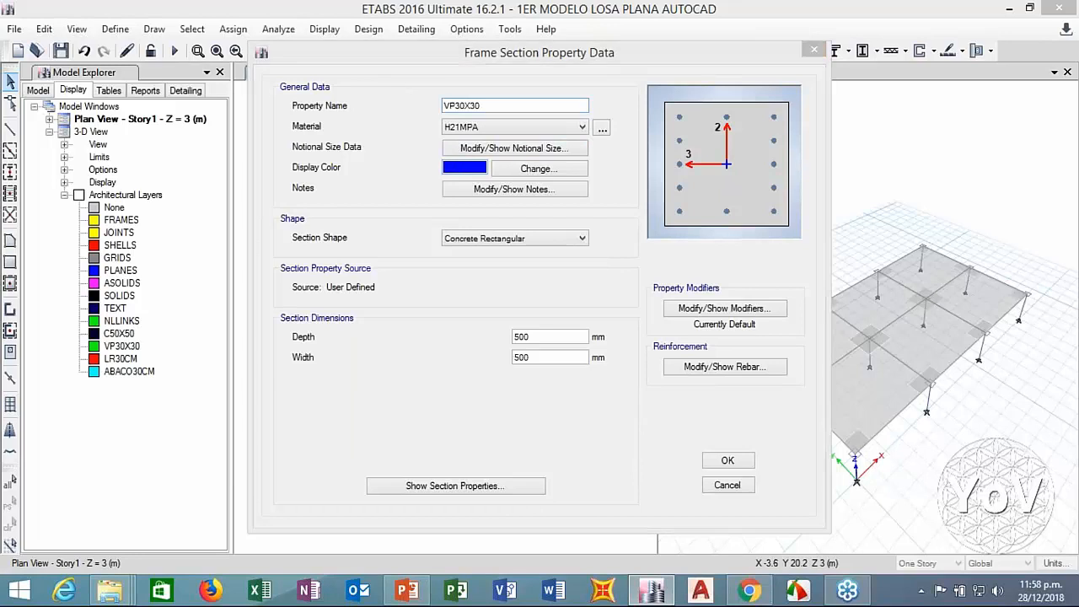
pyautogui.click(419, 186)
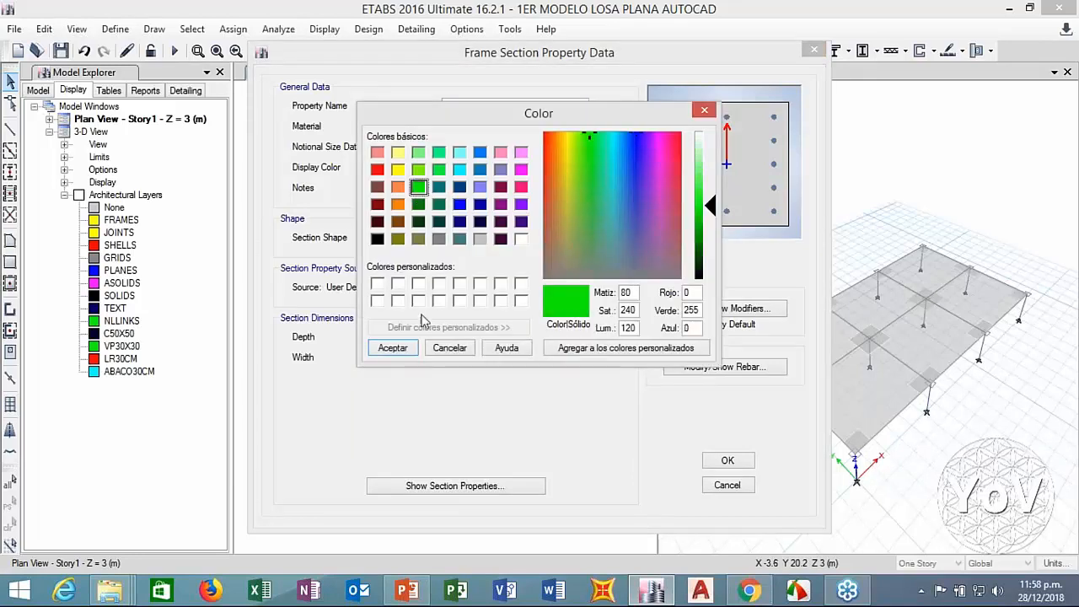
pyautogui.click(393, 349)
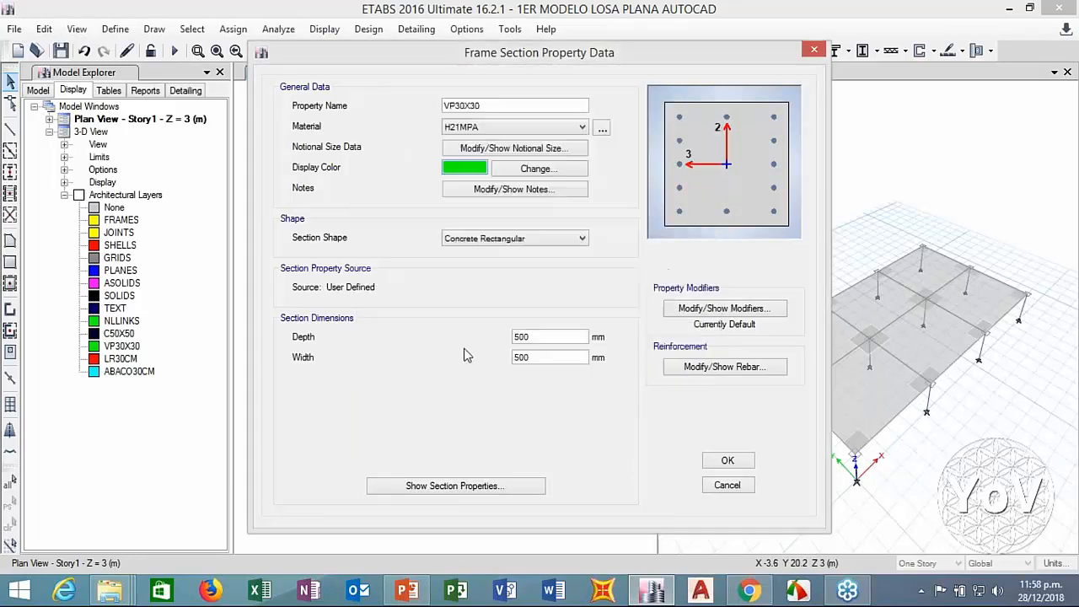
# Step: Set the VP30X30 section's reinforcement design type to M3 Design Only (Beam)
pyautogui.click(687, 369)
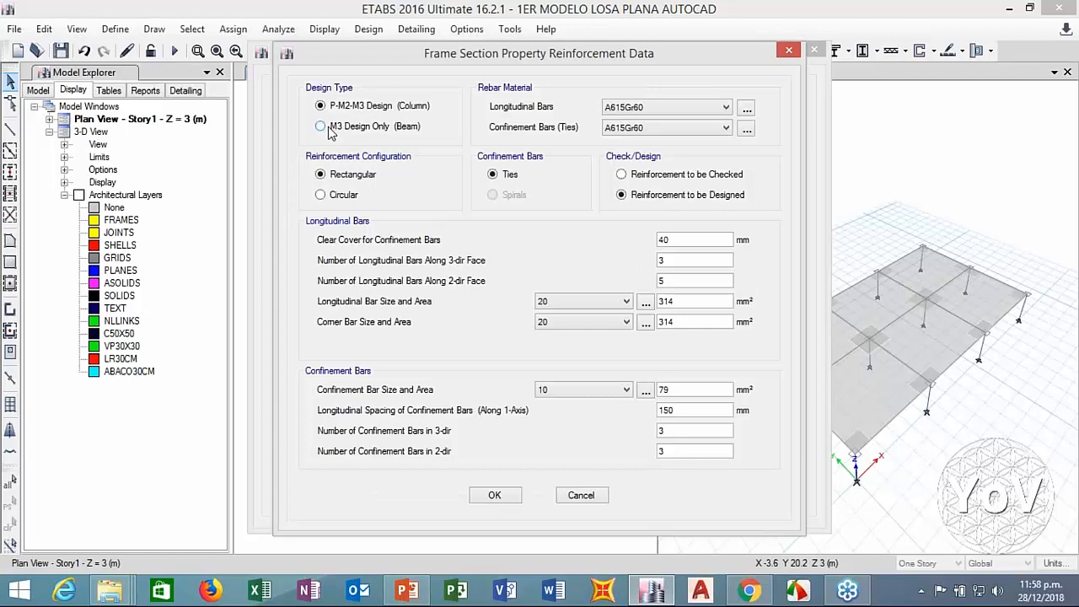
pyautogui.click(327, 128)
pyautogui.click(495, 282)
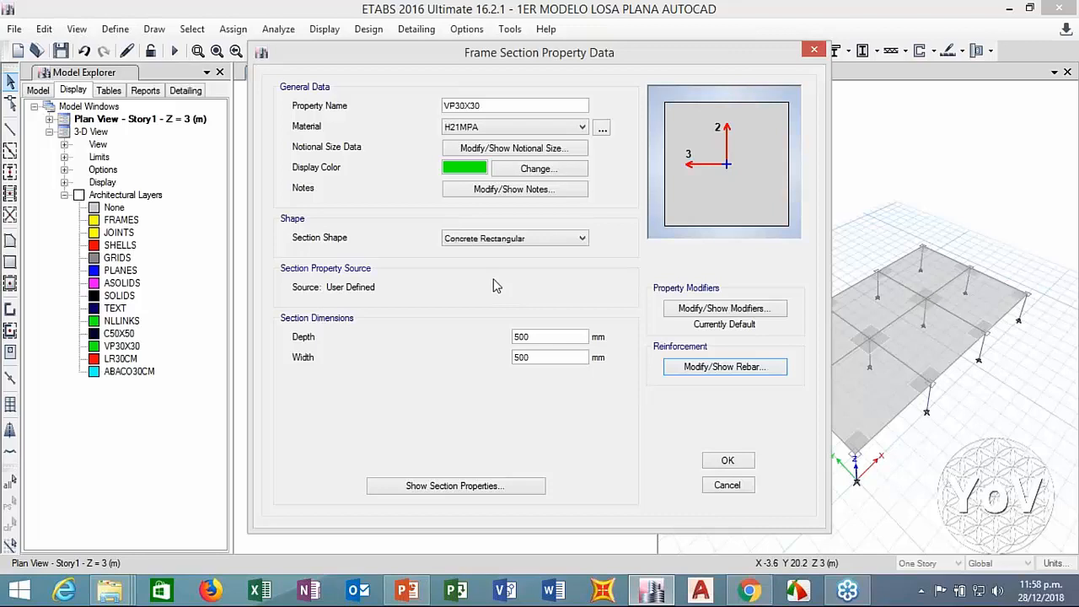
# Step: Set the VP30X30 section's depth and width to 300 mm each and accept the frame section definitions
pyautogui.doubleClick(535, 352)
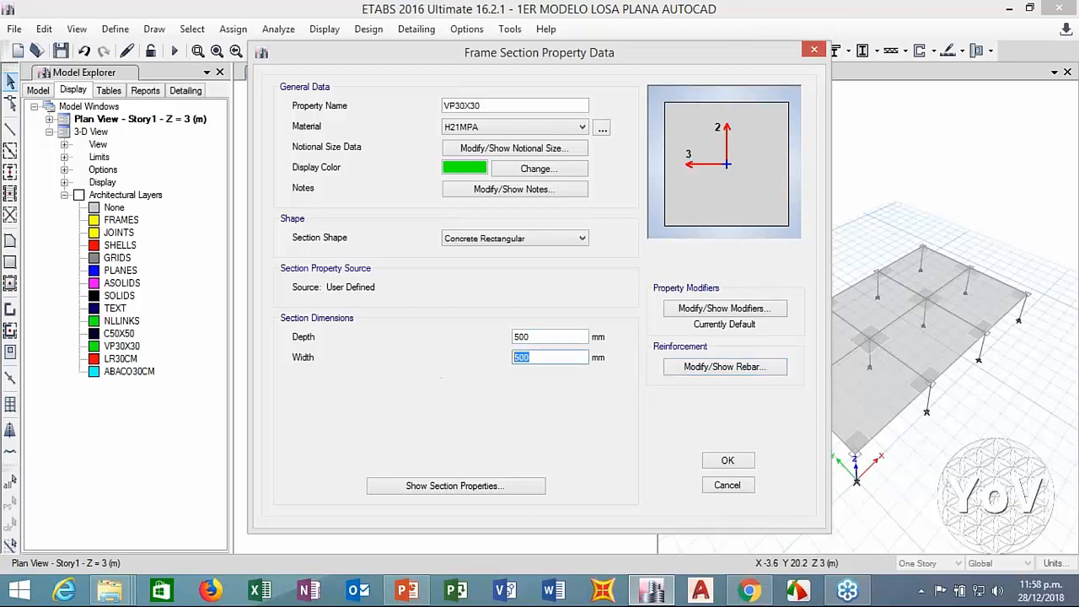
pyautogui.write('300')
pyautogui.doubleClick(527, 337)
pyautogui.write('300')
pyautogui.click(557, 361)
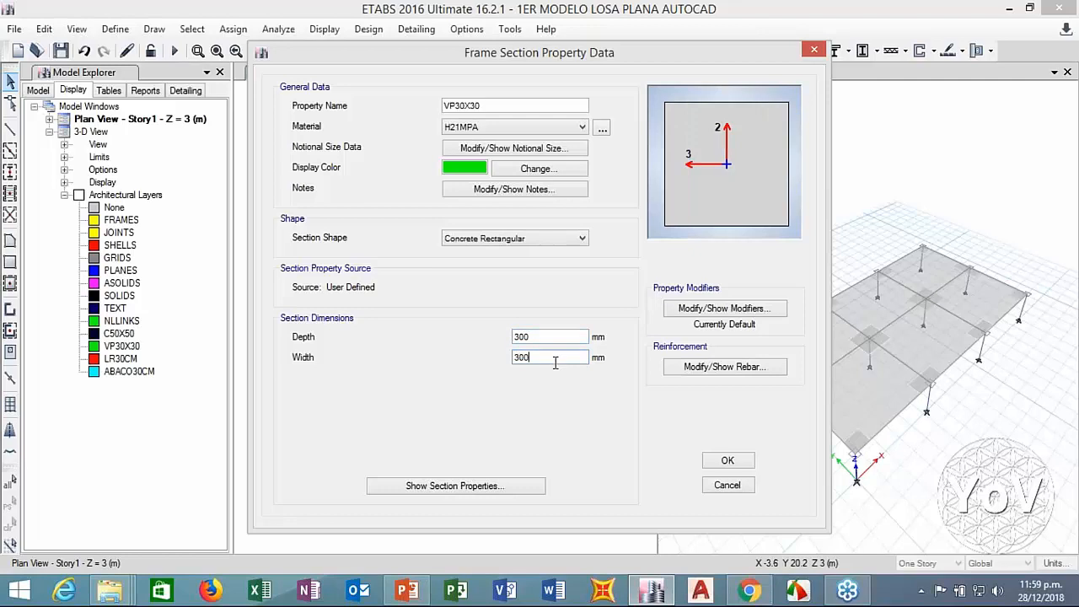
pyautogui.click(727, 462)
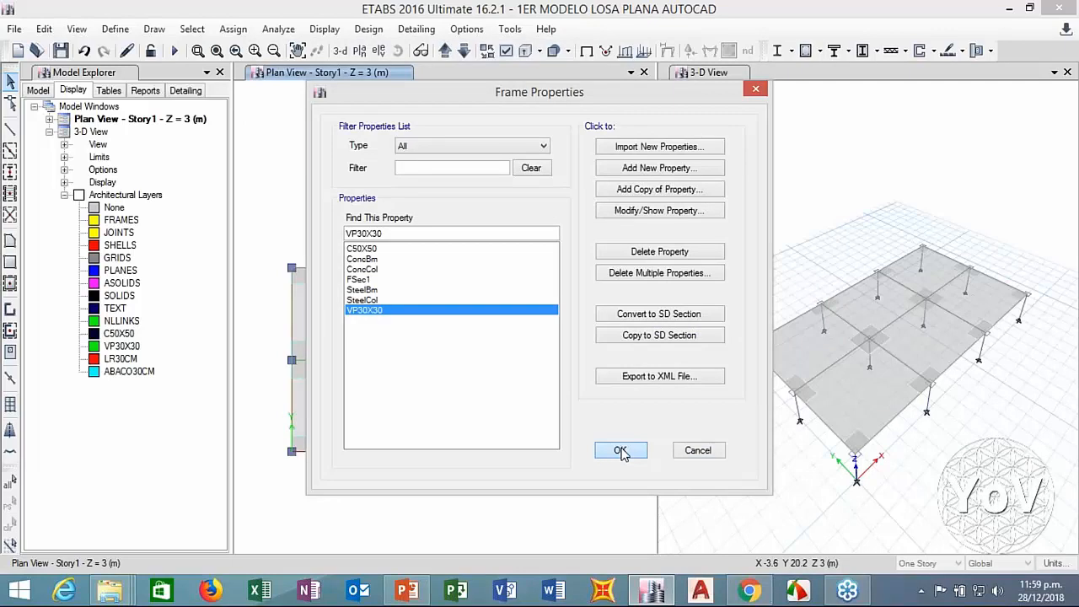
pyautogui.click(620, 451)
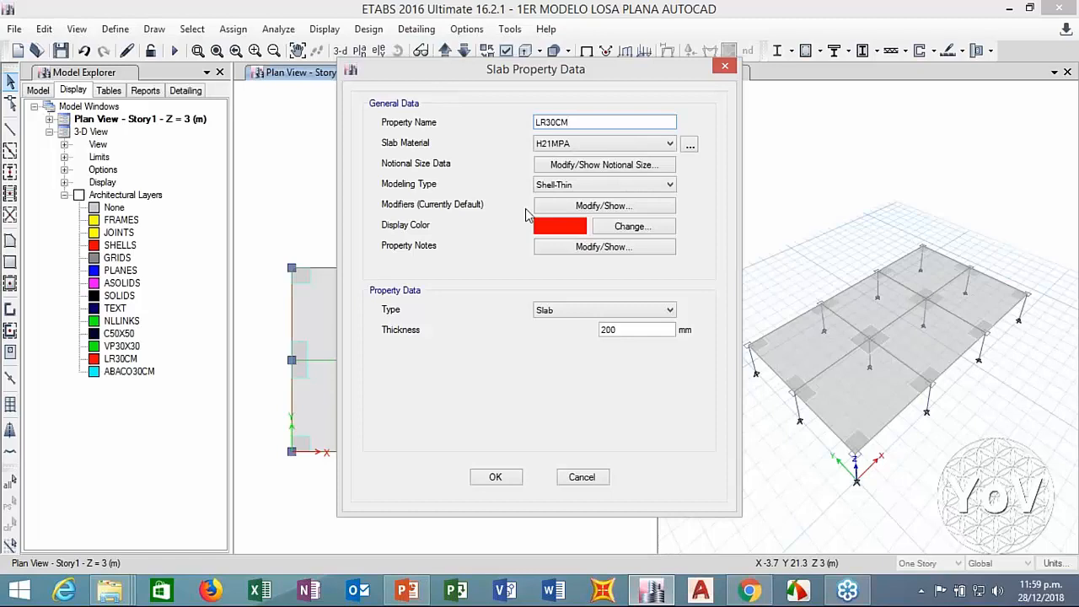
# Step: Make the LR30CM slab property a Waffle type with an overall depth of 300 mm and a slab thickness of 50 mm
pyautogui.click(558, 312)
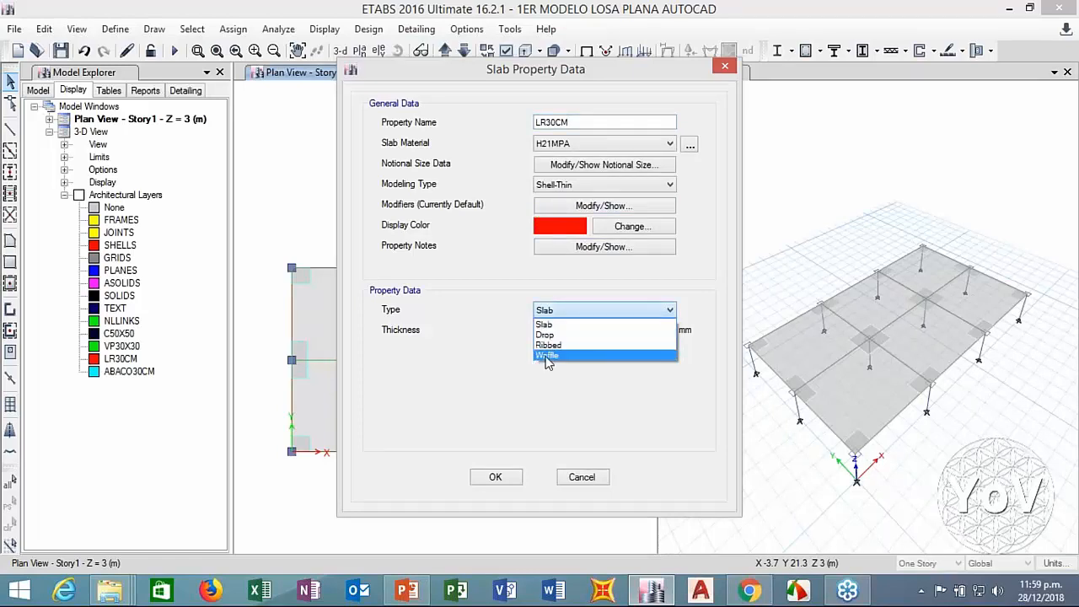
pyautogui.click(547, 355)
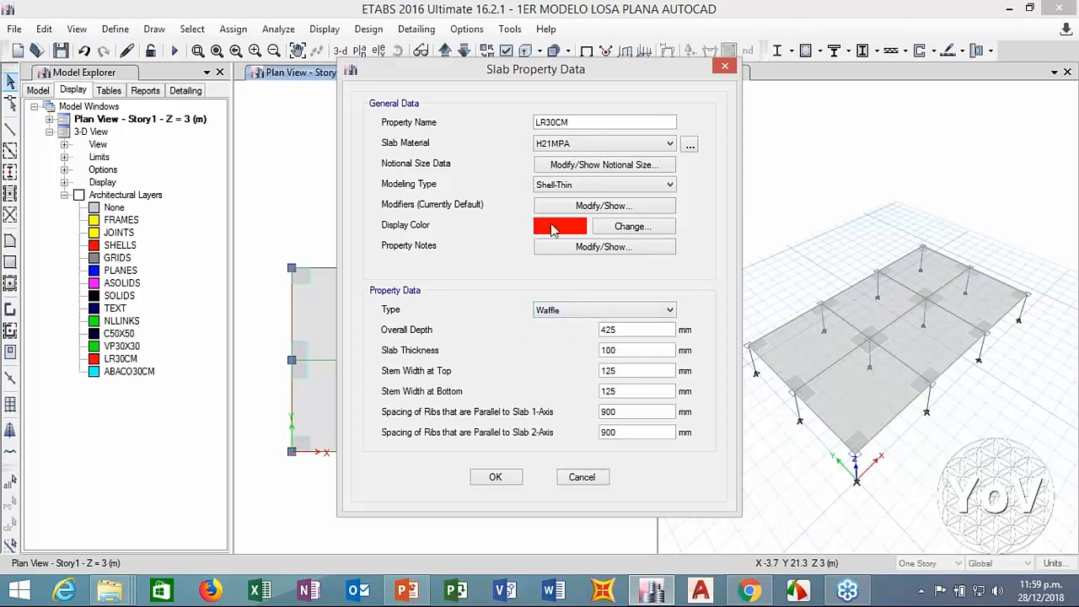
pyautogui.doubleClick(622, 329)
pyautogui.write('300')
pyautogui.doubleClick(629, 349)
pyautogui.write('50')
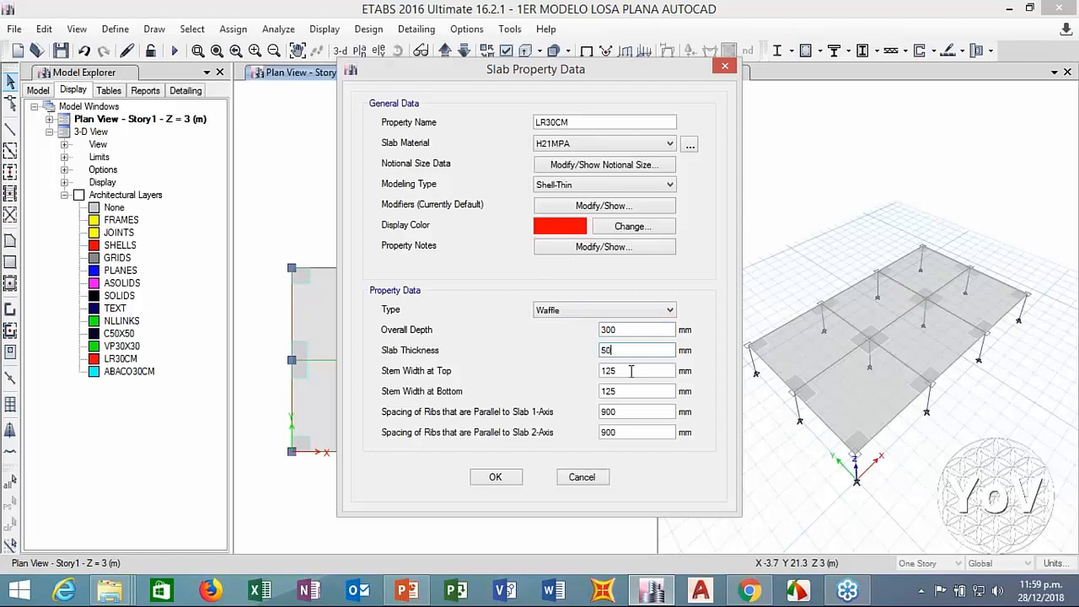
# Step: Set LR30CM's top and bottom stem widths to 100 mm and both rib spacings to 500 mm, and accept the property
pyautogui.press('Tab')
pyautogui.write('100')
pyautogui.doubleClick(626, 390)
pyautogui.write('100')
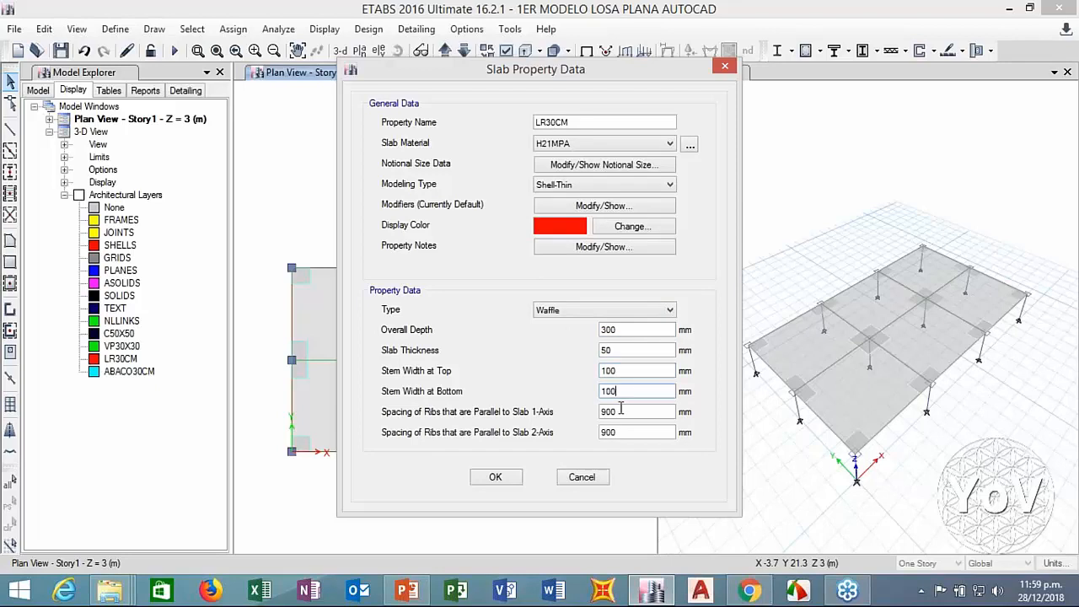
pyautogui.press('Tab')
pyautogui.write('500')
pyautogui.press('Tab')
pyautogui.write('500')
pyautogui.click(632, 411)
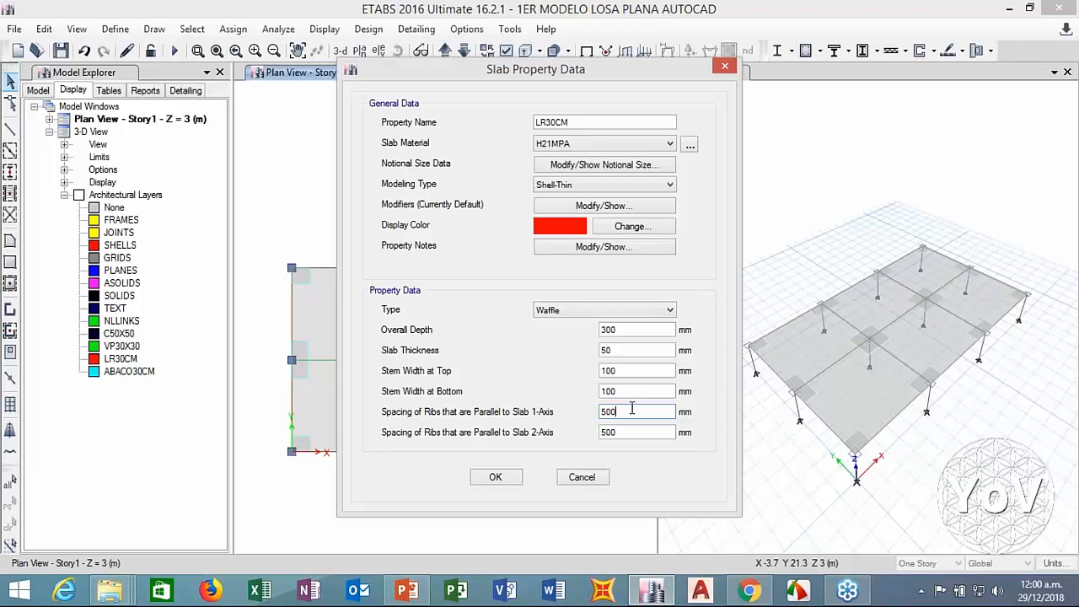
pyautogui.click(624, 332)
pyautogui.click(626, 349)
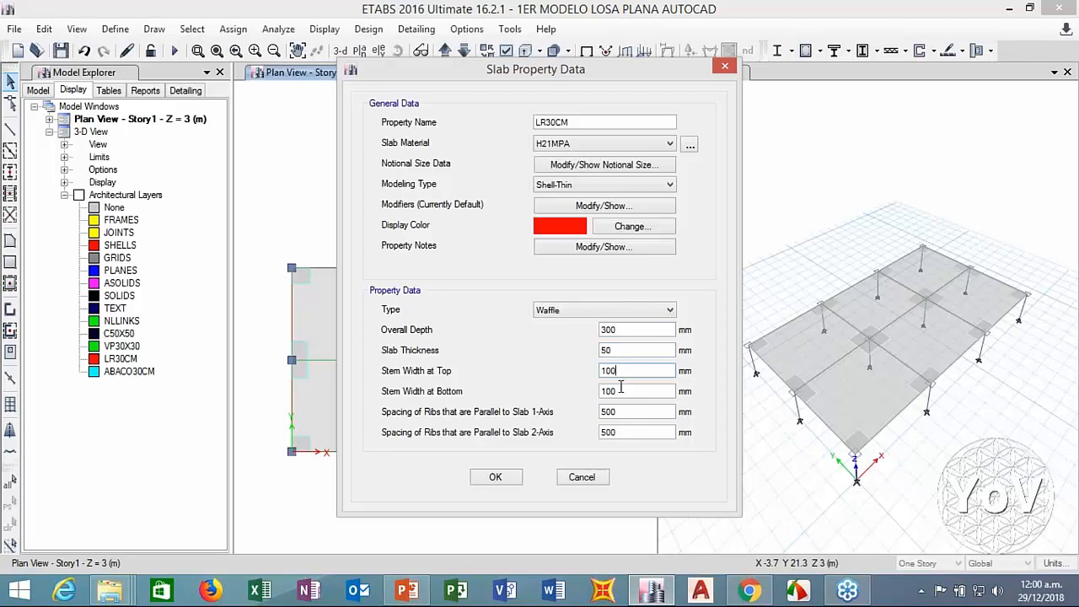
pyautogui.click(622, 391)
pyautogui.click(495, 477)
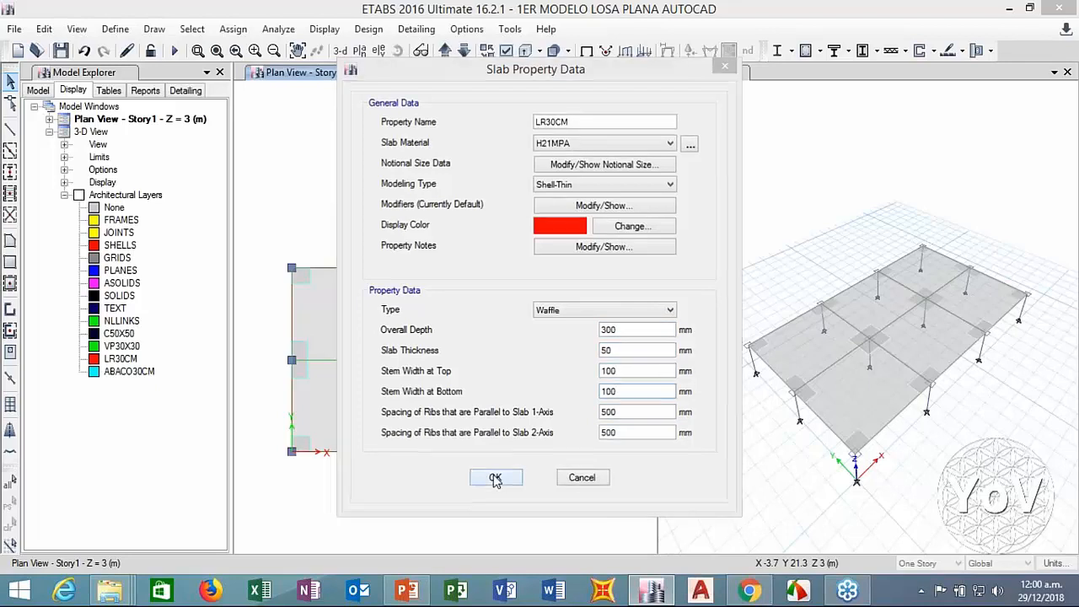
# Step: Add a new slab property named ABACO30CM with a cyan display color
pyautogui.click(646, 234)
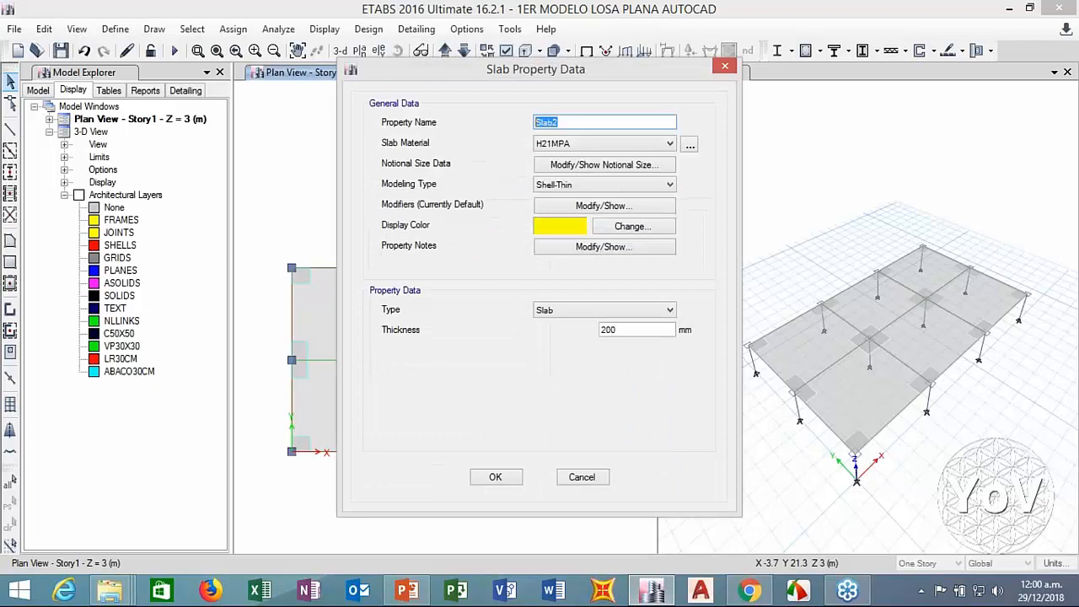
pyautogui.write('ABACO30CM')
pyautogui.click(564, 233)
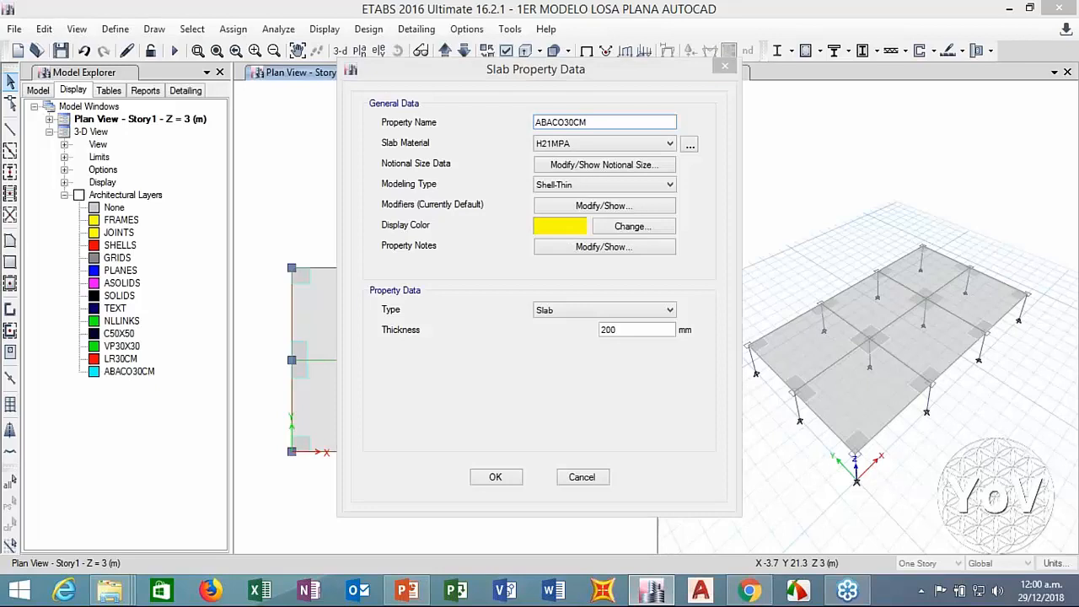
pyautogui.click(459, 170)
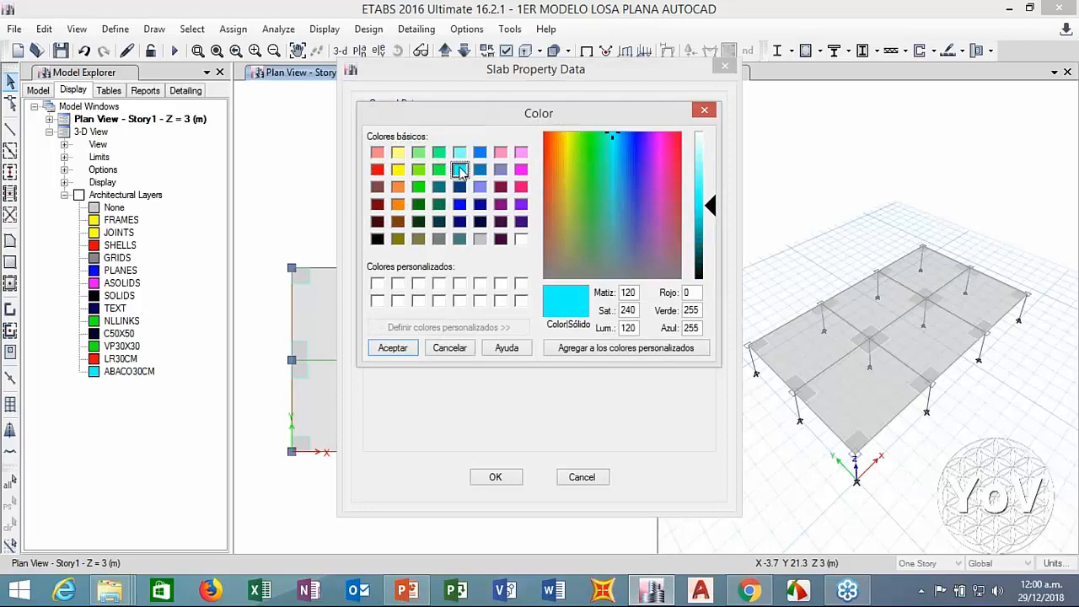
pyautogui.click(396, 348)
# Step: Set the ABACO30CM property to Drop type with a thickness of 300 mm and accept the slab definitions
pyautogui.click(609, 313)
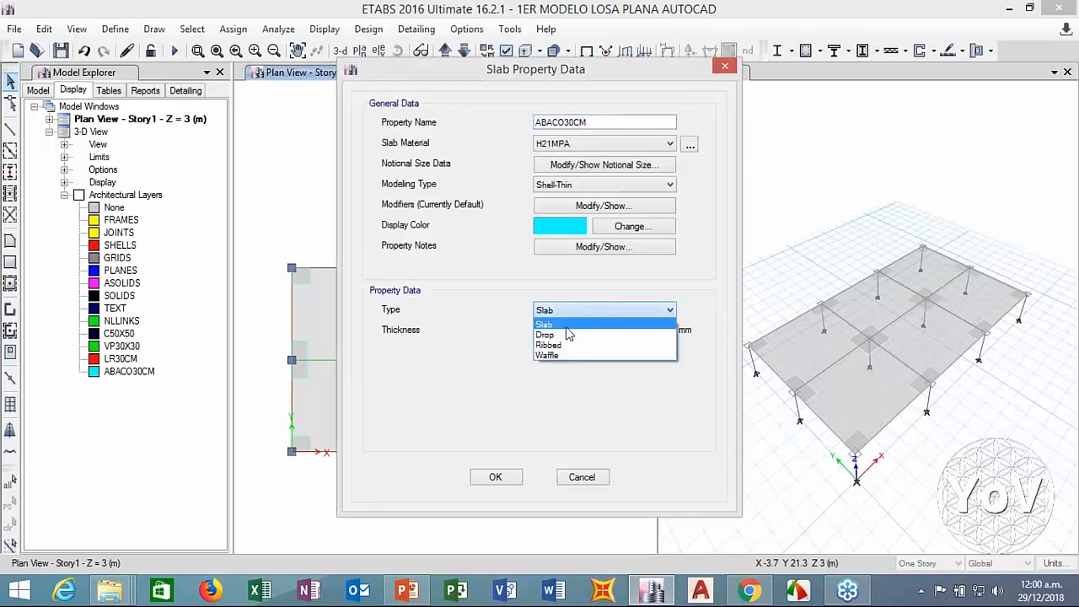
pyautogui.click(582, 332)
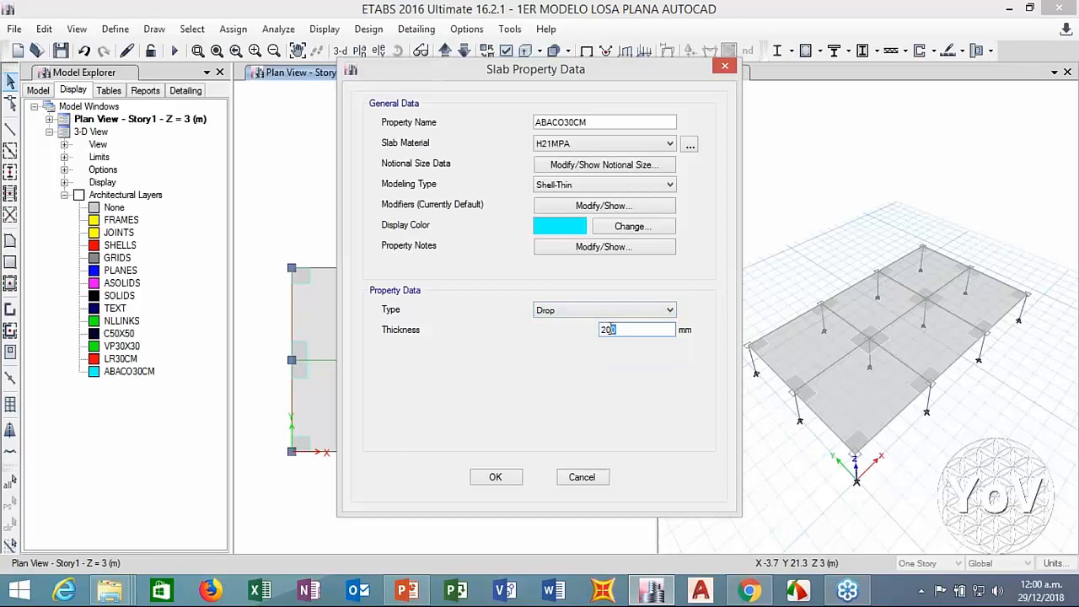
pyautogui.moveTo(620, 329); pyautogui.dragTo(578, 338)
pyautogui.write('300')
pyautogui.click(595, 121)
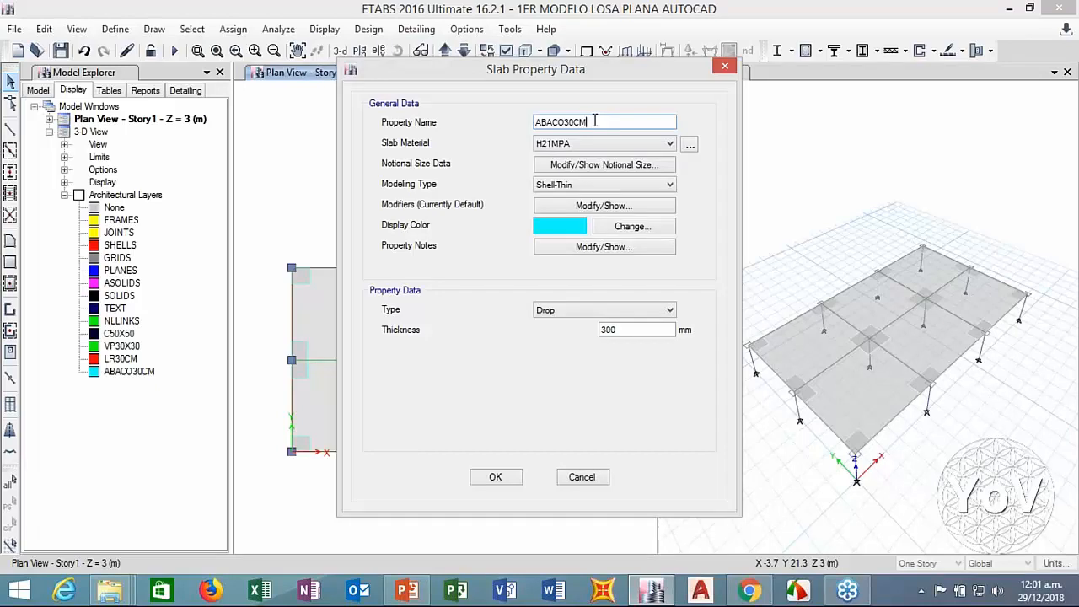
pyautogui.click(620, 328)
pyautogui.click(495, 477)
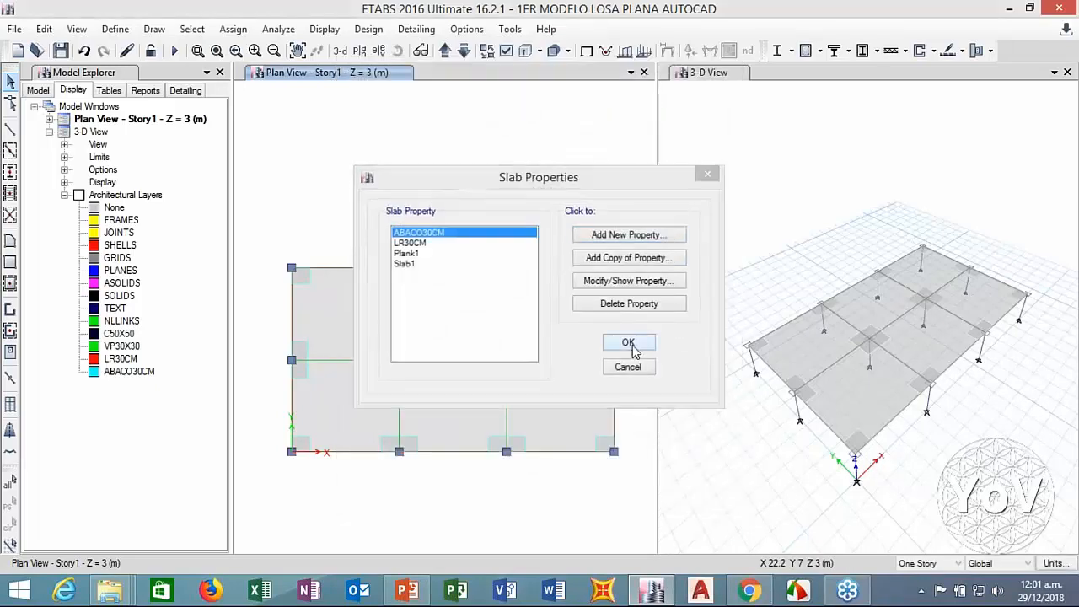
pyautogui.click(631, 347)
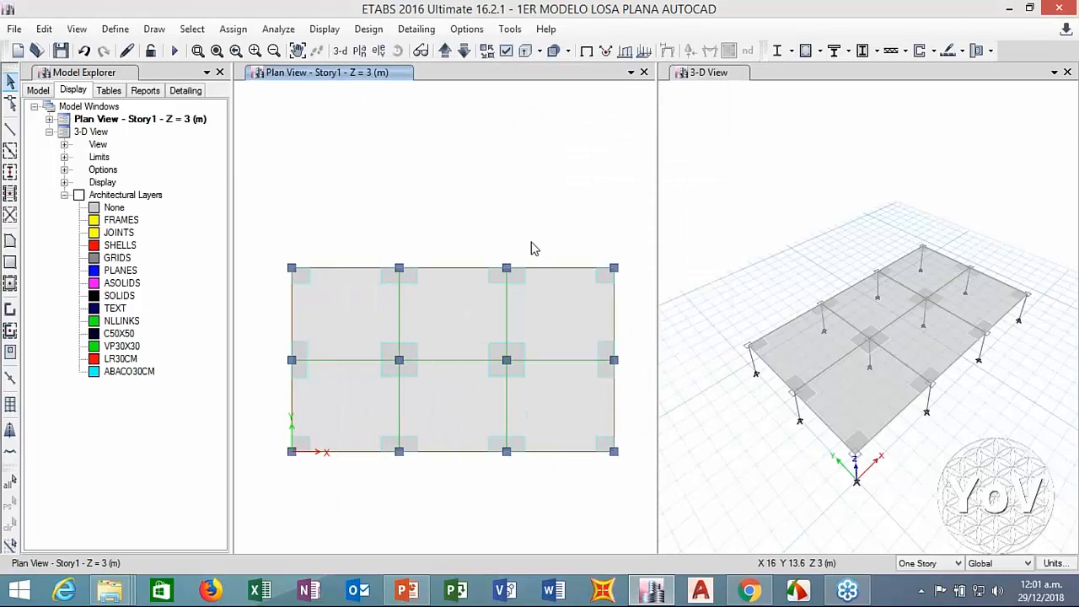
# Step: Color the objects in the 3-D view by Section Properties
pyautogui.moveTo(494, 224); pyautogui.dragTo(494, 205, button='middle')
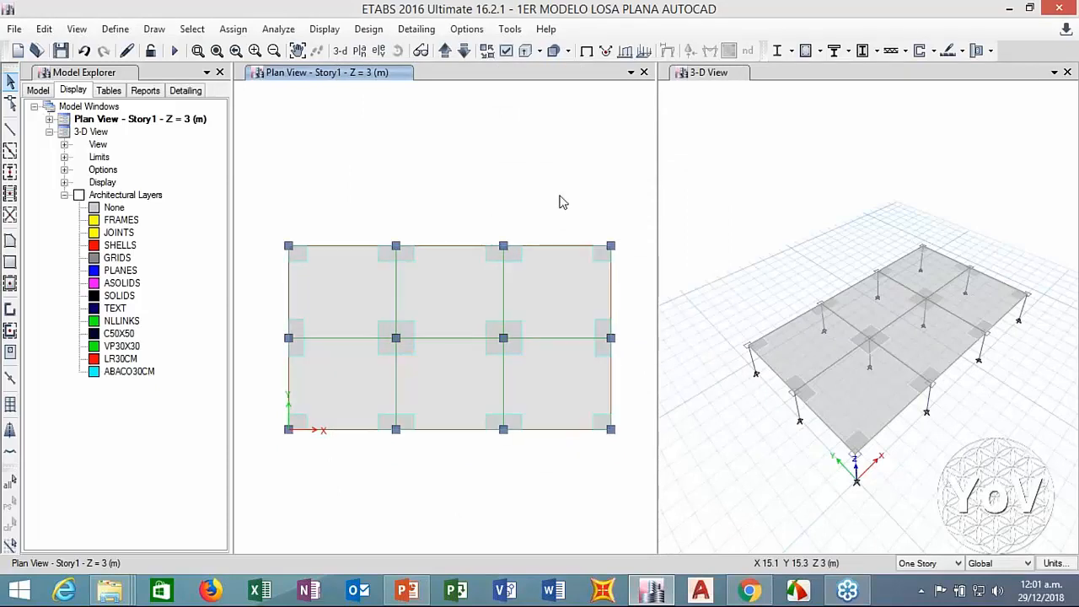
pyautogui.click(744, 153)
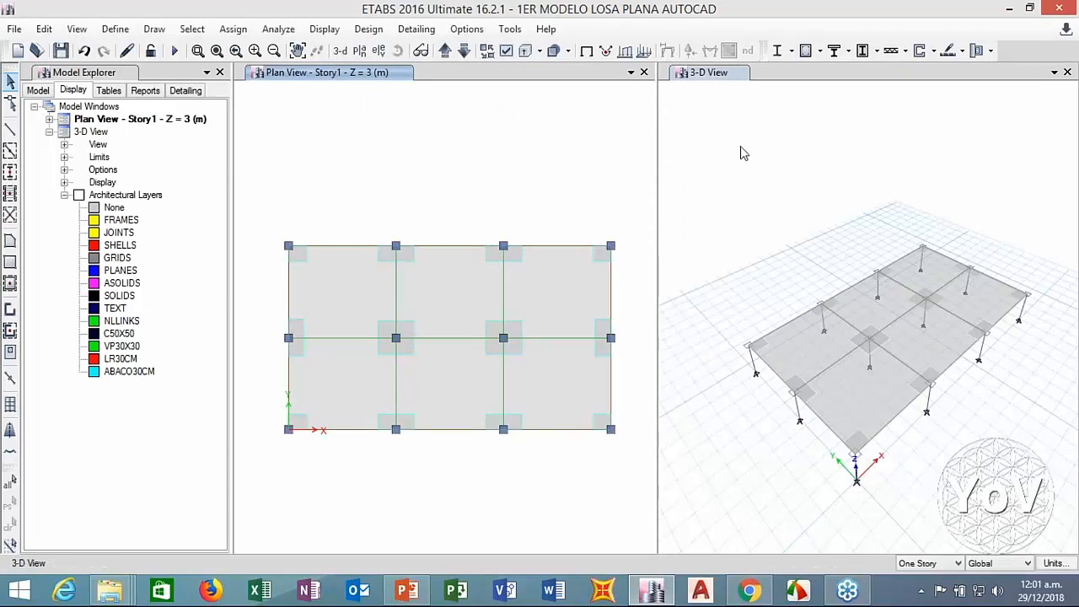
pyautogui.moveTo(766, 188); pyautogui.dragTo(718, 89, button='middle')
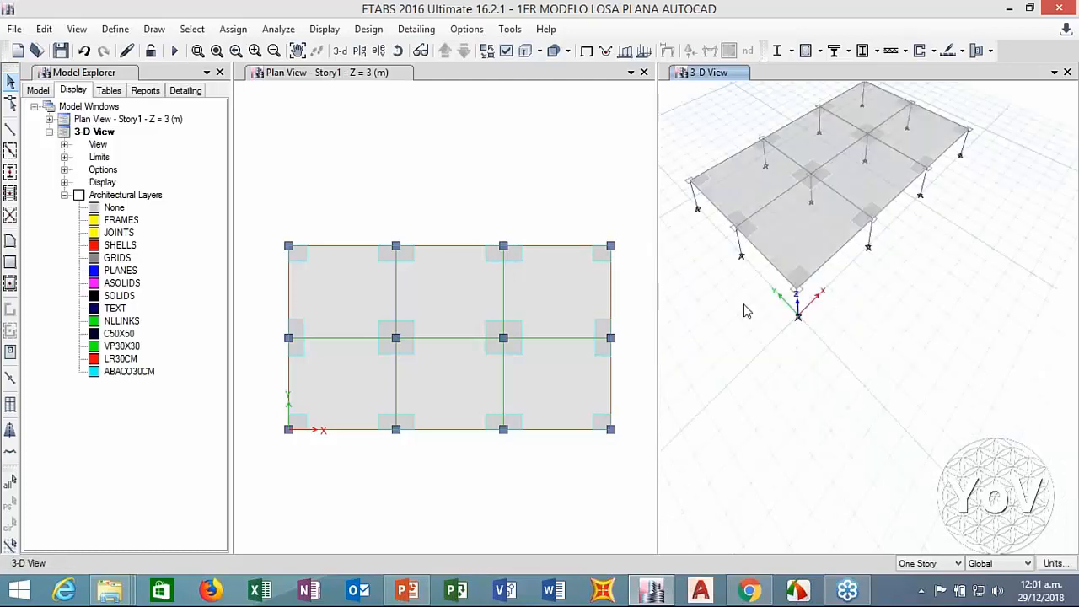
pyautogui.keyDown('shift'); pyautogui.moveTo(743, 311); pyautogui.dragTo(753, 195, button='middle'); pyautogui.keyUp('shift')
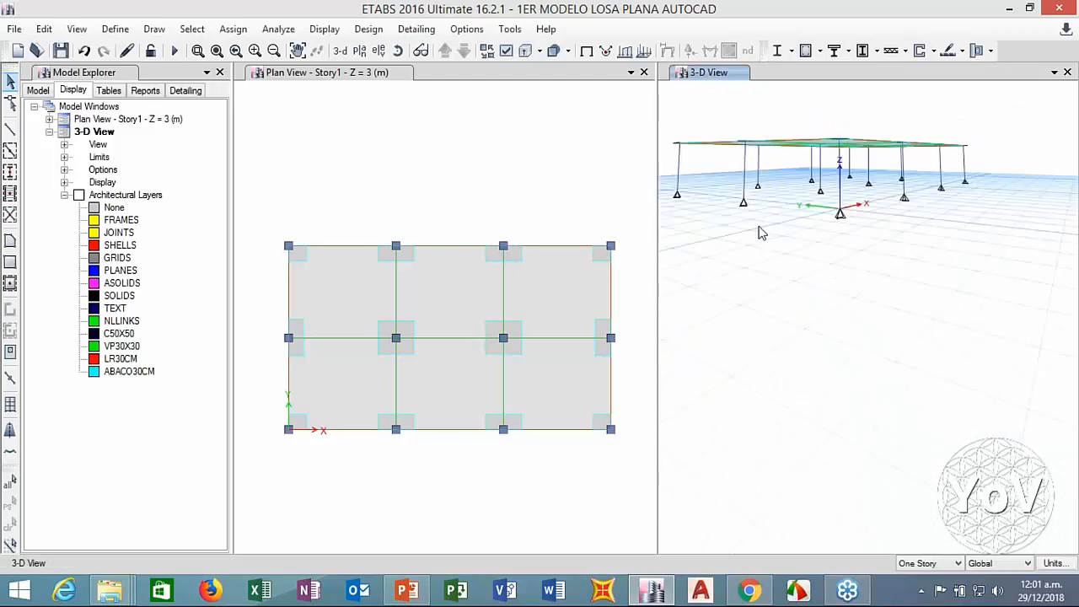
pyautogui.moveTo(759, 234); pyautogui.dragTo(783, 241, button='middle')
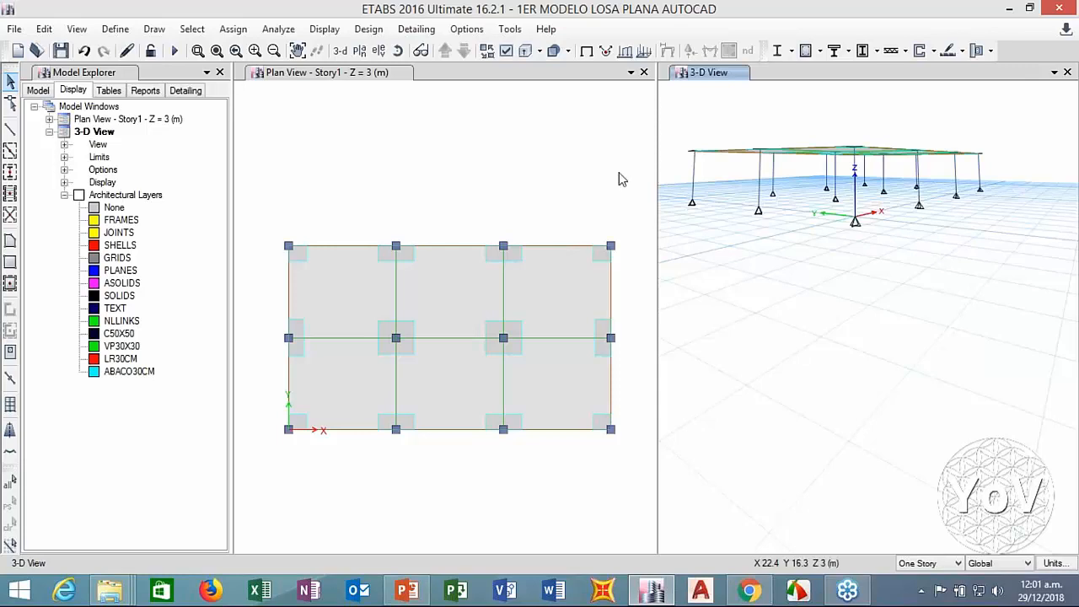
pyautogui.click(506, 53)
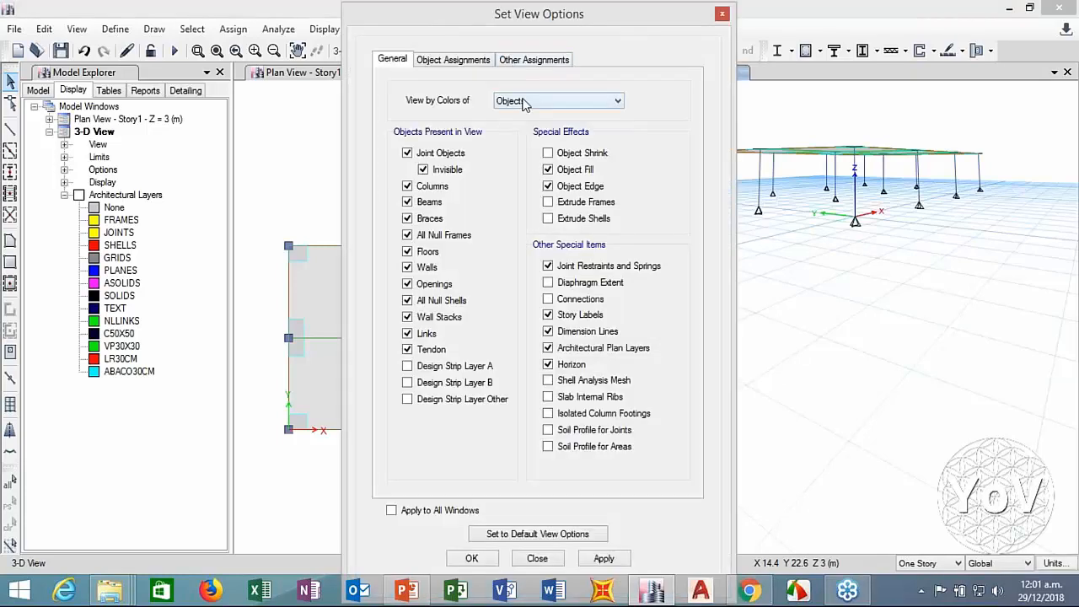
pyautogui.click(560, 101)
pyautogui.click(523, 121)
pyautogui.click(602, 560)
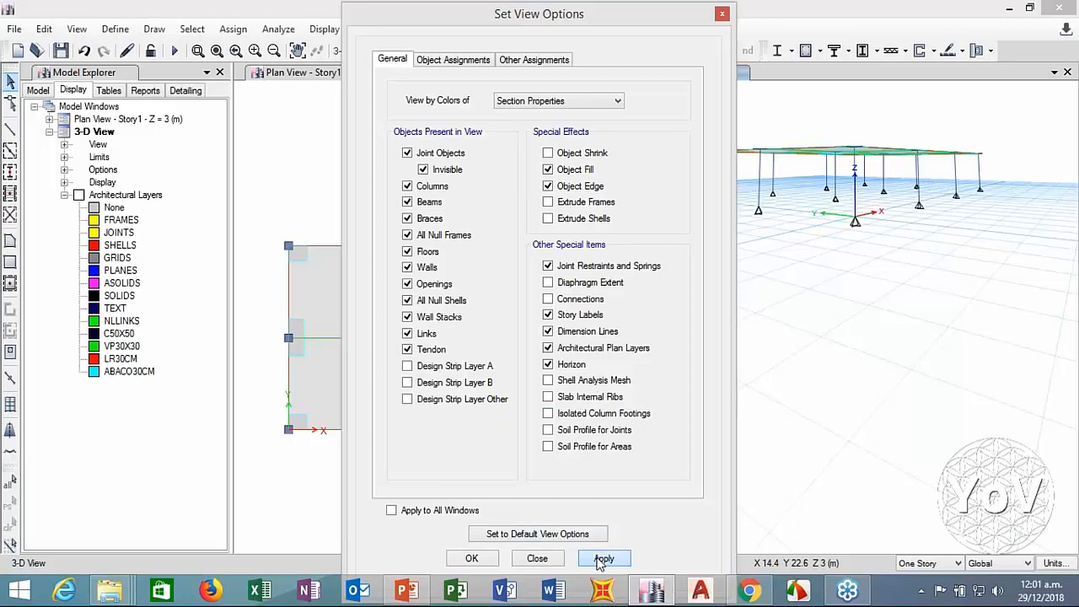
pyautogui.click(540, 559)
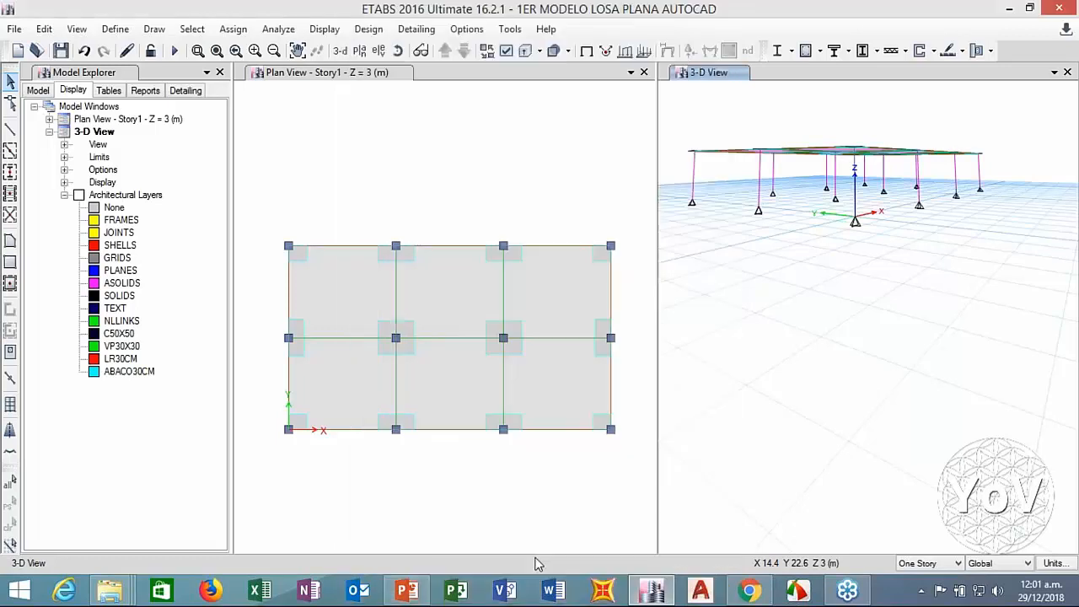
# Step: Color the objects in the Story1 plan view by Section Properties
pyautogui.click(508, 170)
pyautogui.click(505, 50)
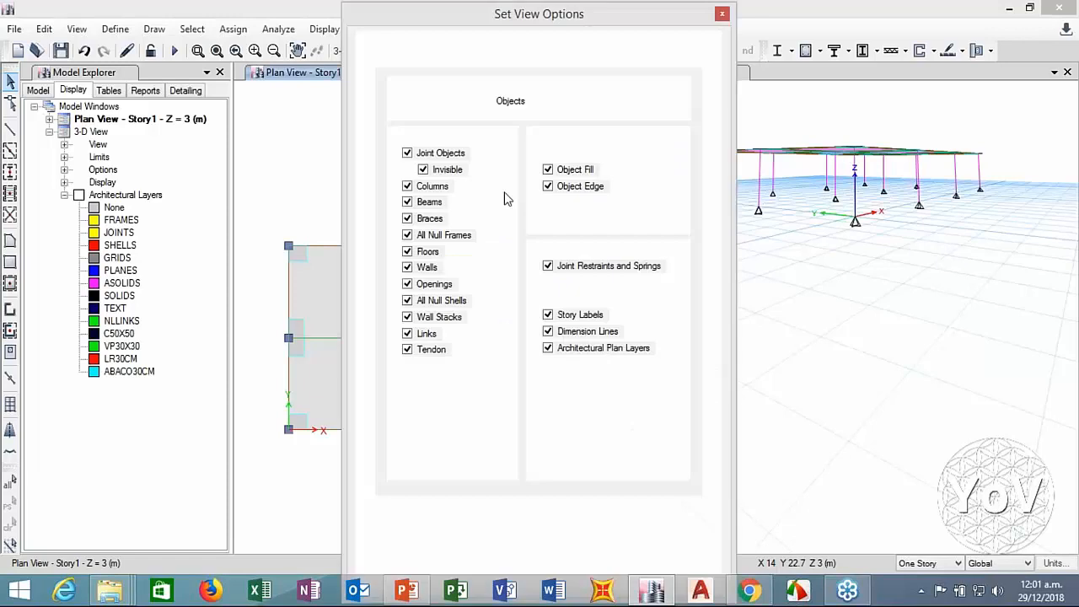
pyautogui.click(558, 101)
pyautogui.click(548, 121)
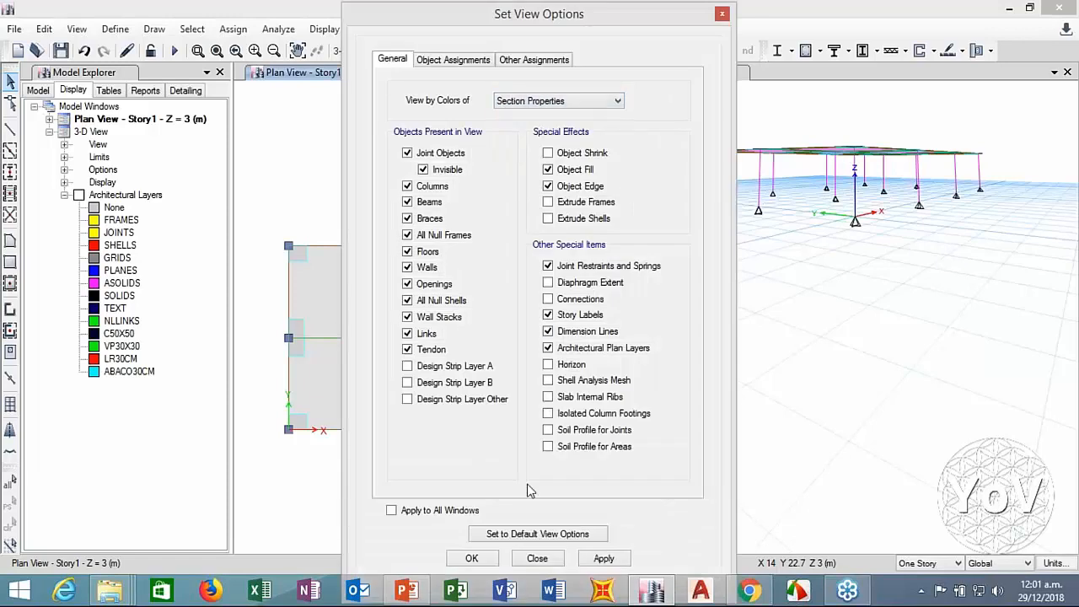
pyautogui.click(588, 560)
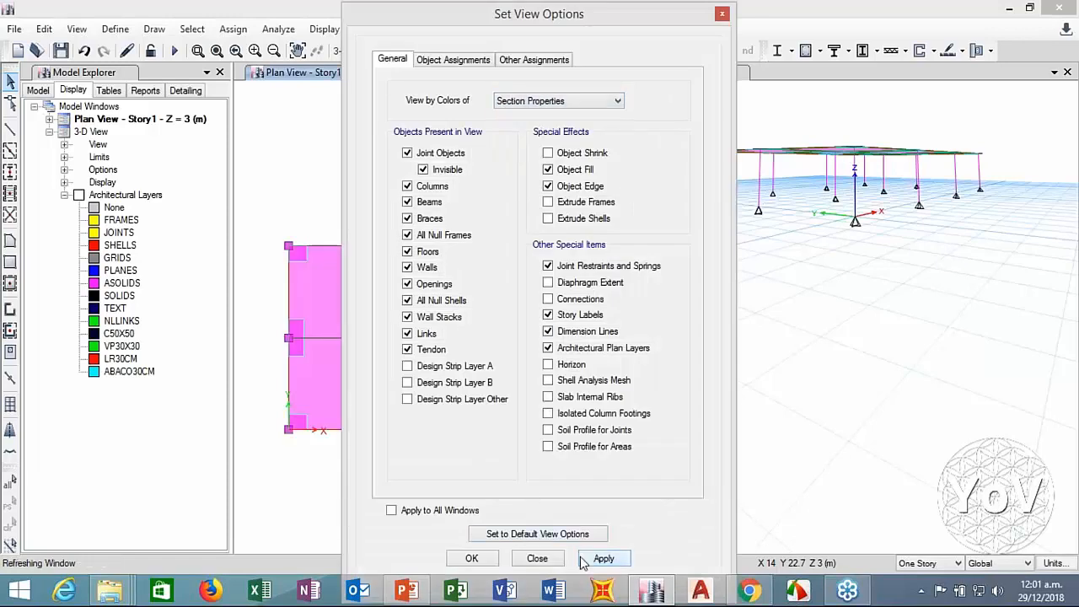
pyautogui.click(537, 558)
# Step: Show the frames extruded in the 3-D view and assign section C50X50 to all the columns
pyautogui.click(706, 111)
pyautogui.click(524, 49)
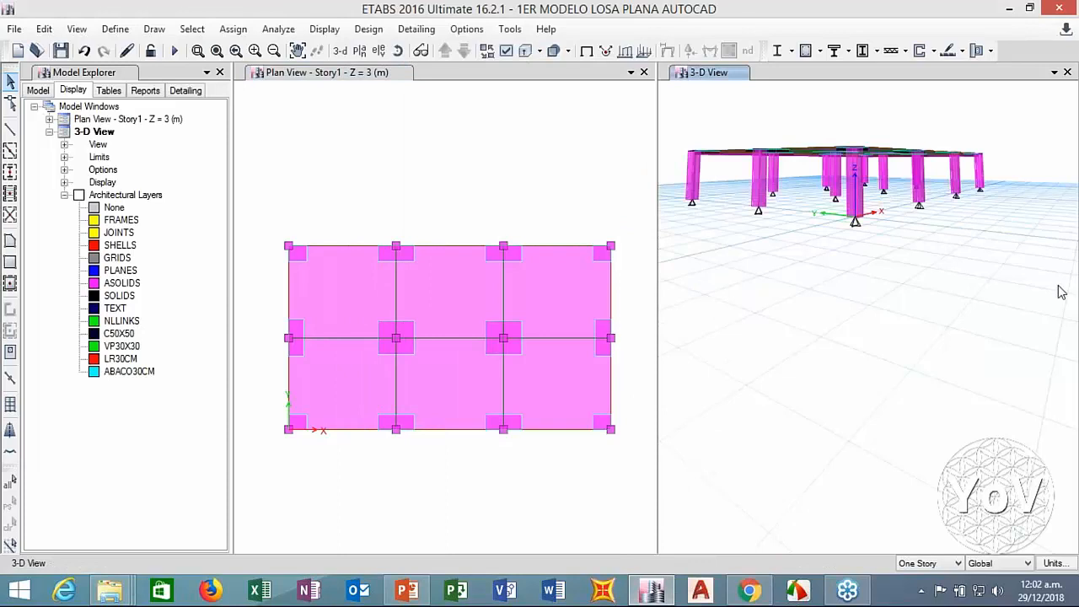
pyautogui.moveTo(1018, 170); pyautogui.dragTo(705, 225)
pyautogui.click(234, 29)
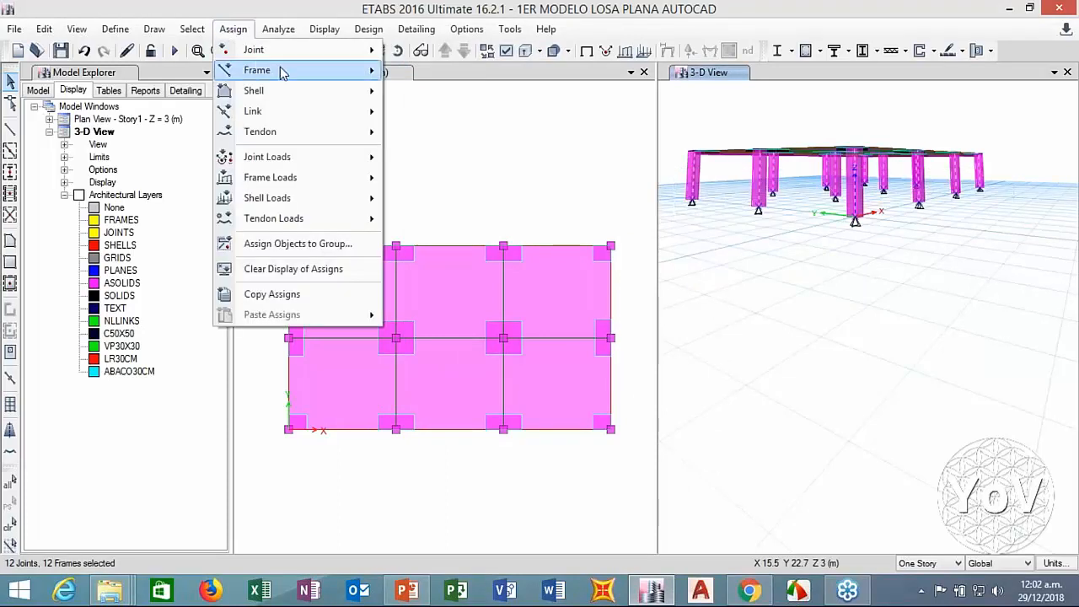
pyautogui.moveTo(284, 72)
pyautogui.click(455, 72)
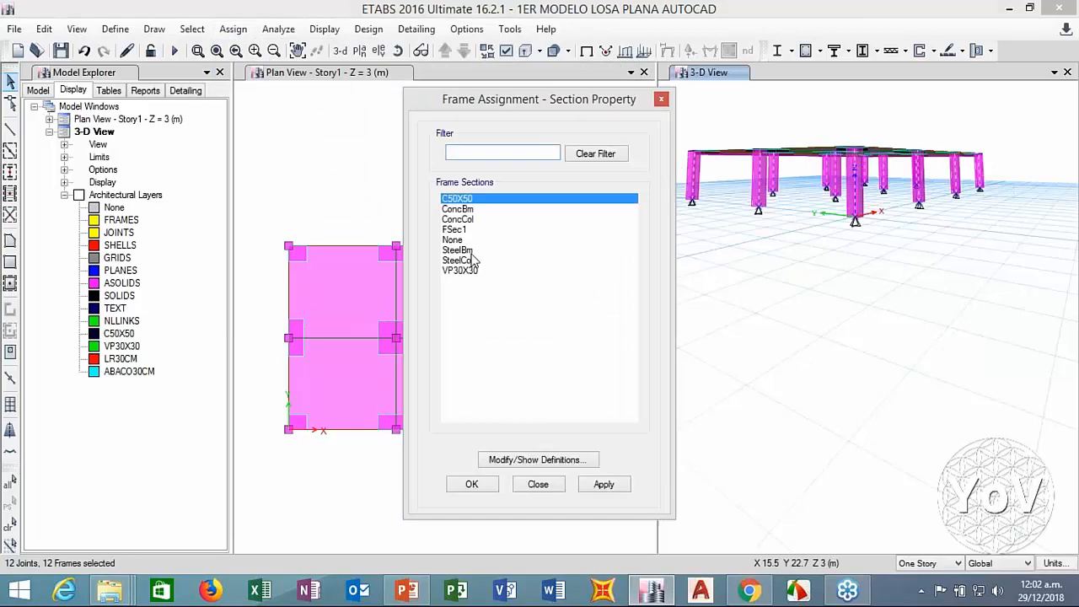
pyautogui.click(603, 484)
pyautogui.click(604, 484)
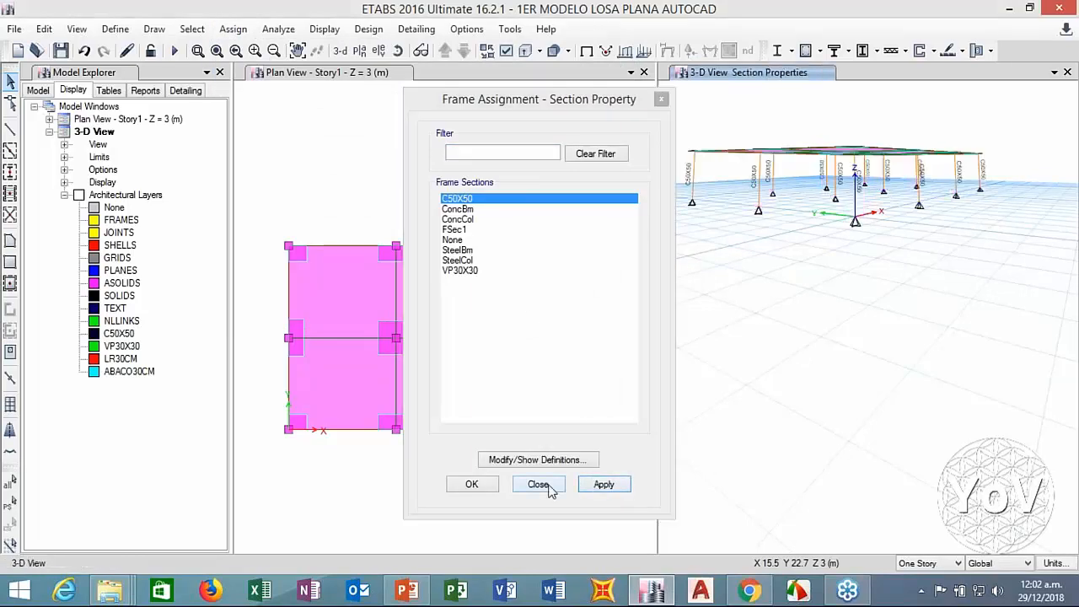
pyautogui.click(538, 484)
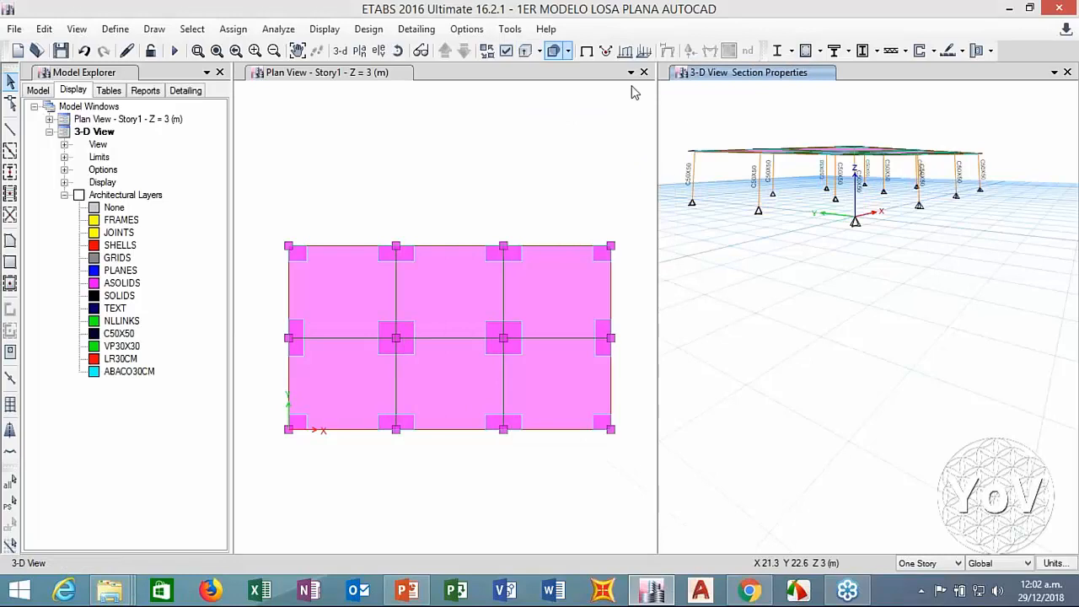
# Step: Hide the section labels in the 3-D view and assign fully fixed restraints, all translations and rotations, to the column base joints
pyautogui.click(587, 51)
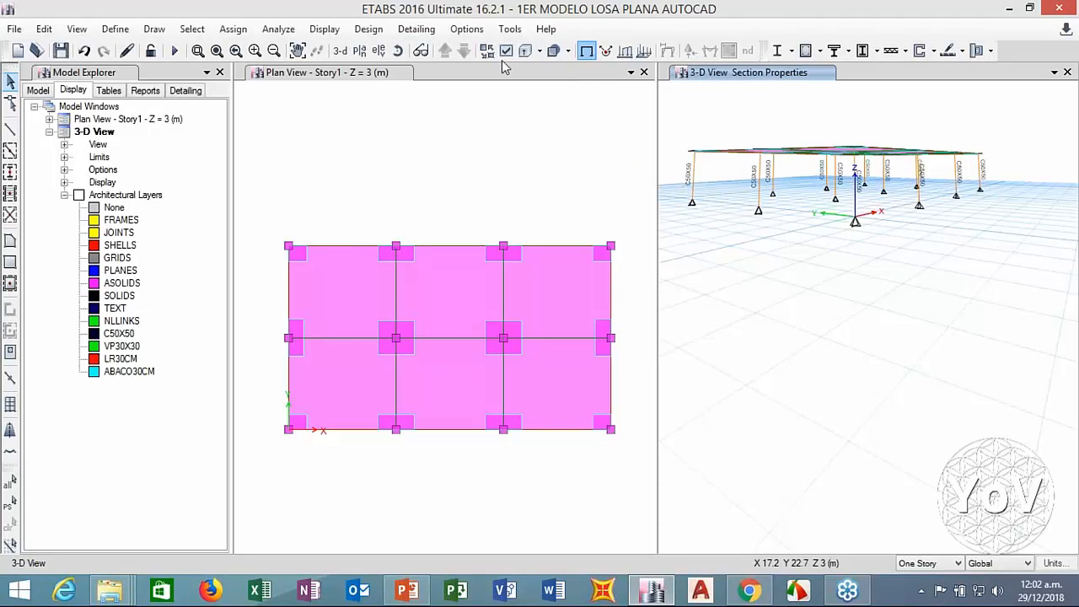
pyautogui.click(525, 50)
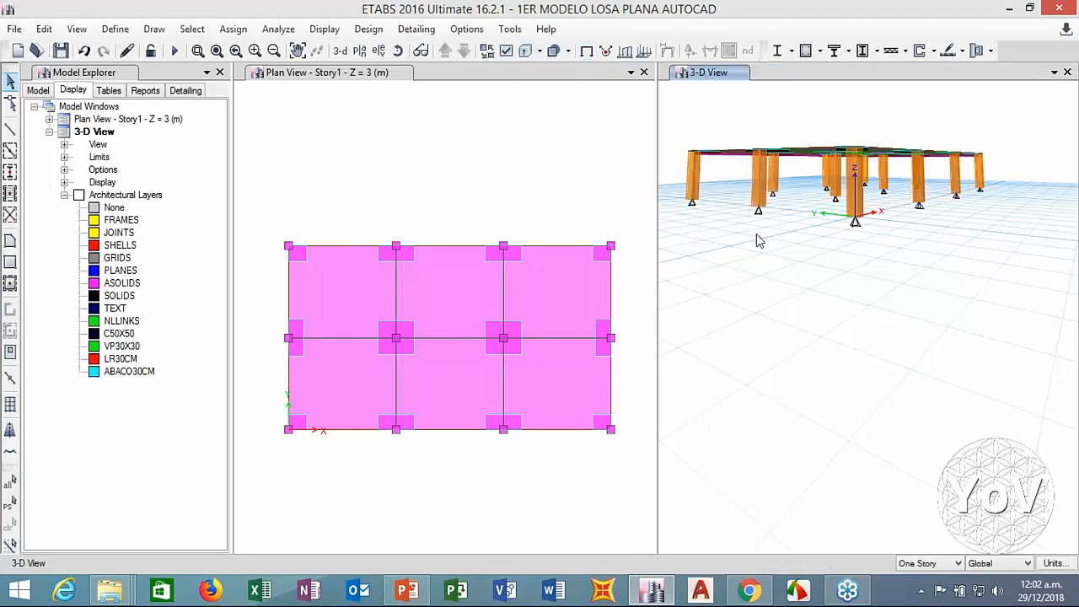
pyautogui.moveTo(1000, 173); pyautogui.dragTo(663, 244)
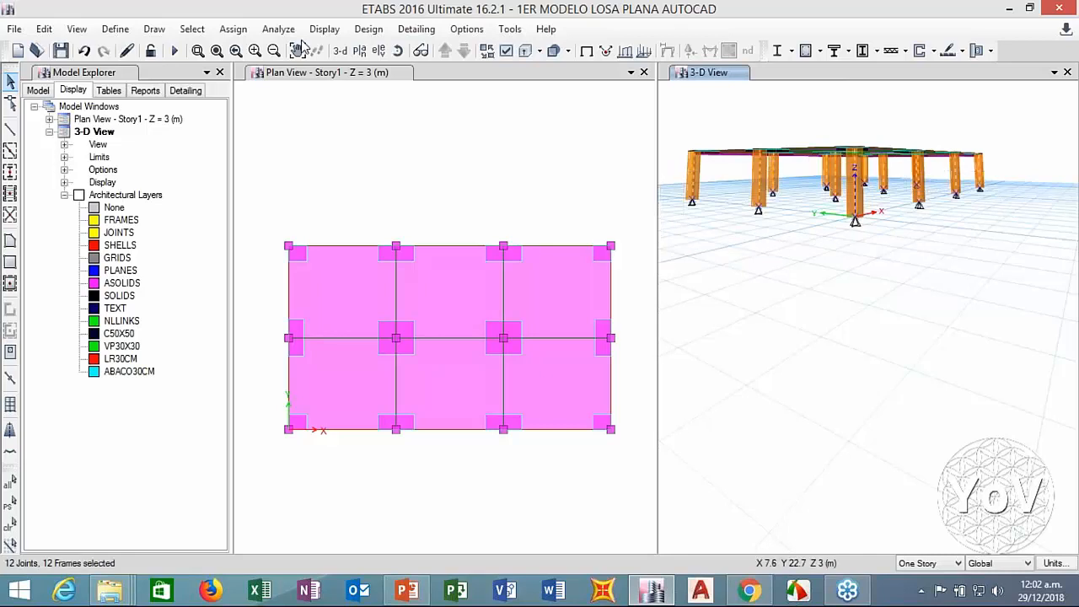
pyautogui.click(242, 32)
pyautogui.moveTo(338, 49)
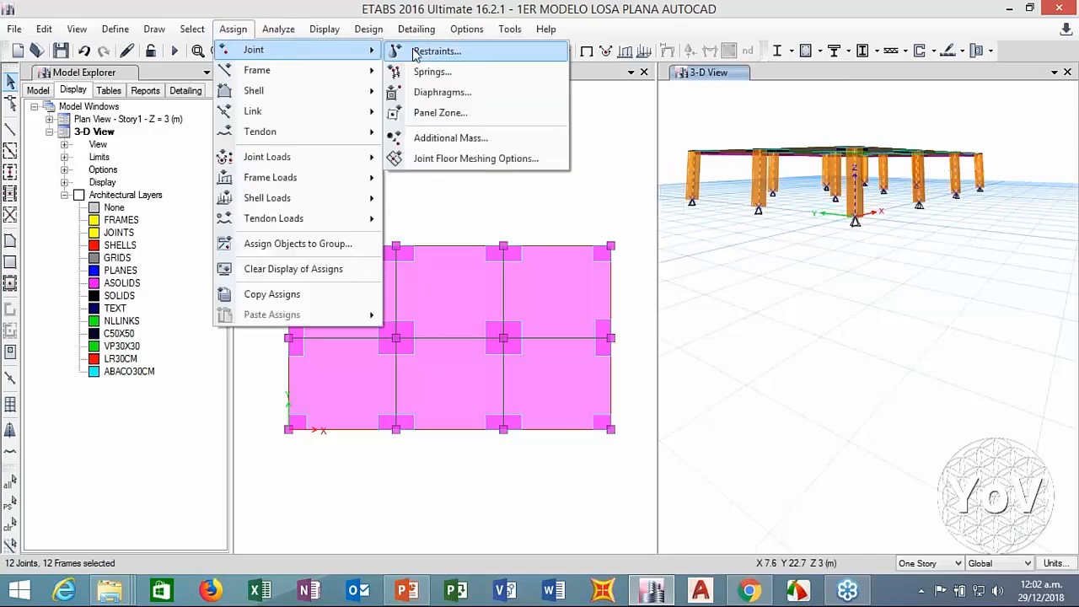
pyautogui.click(415, 52)
pyautogui.click(484, 347)
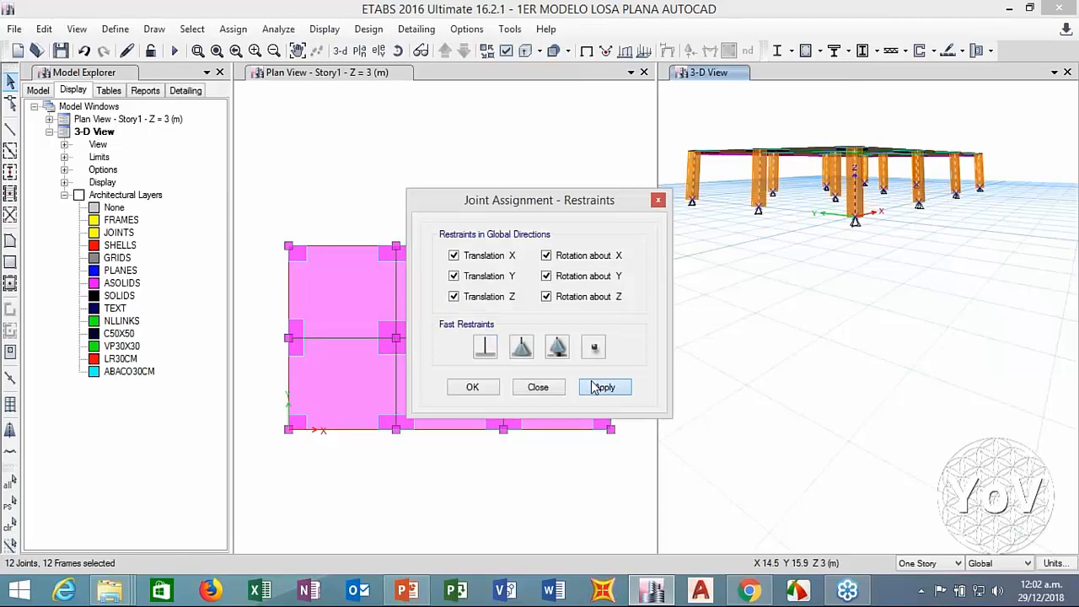
pyautogui.click(593, 387)
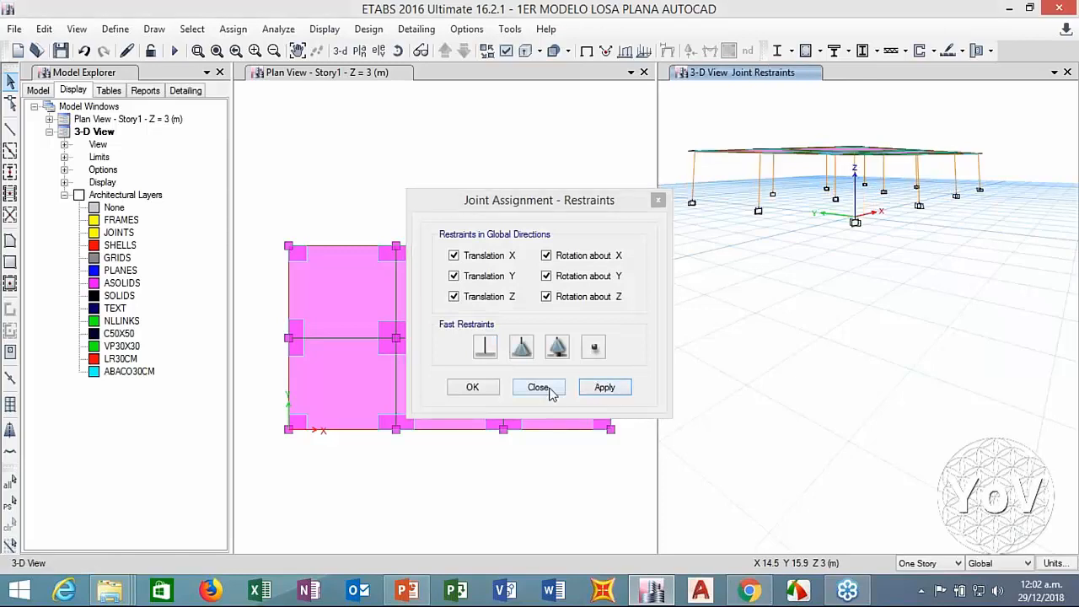
pyautogui.click(538, 387)
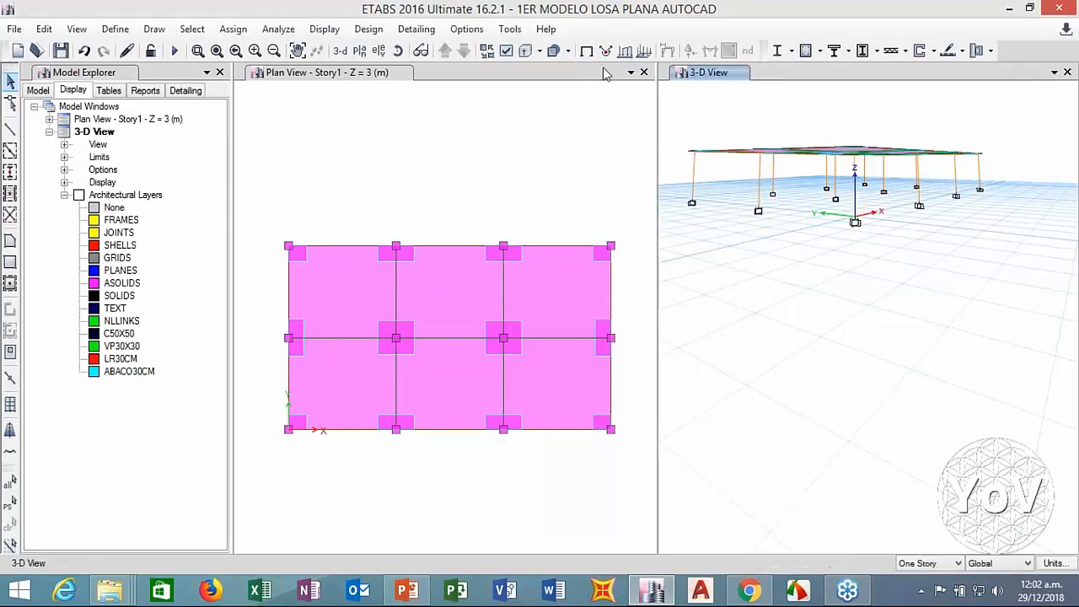
# Step: Show the frames extruded in the 3-D view and assign section VP30X30 to all the roof-level beams
pyautogui.click(529, 50)
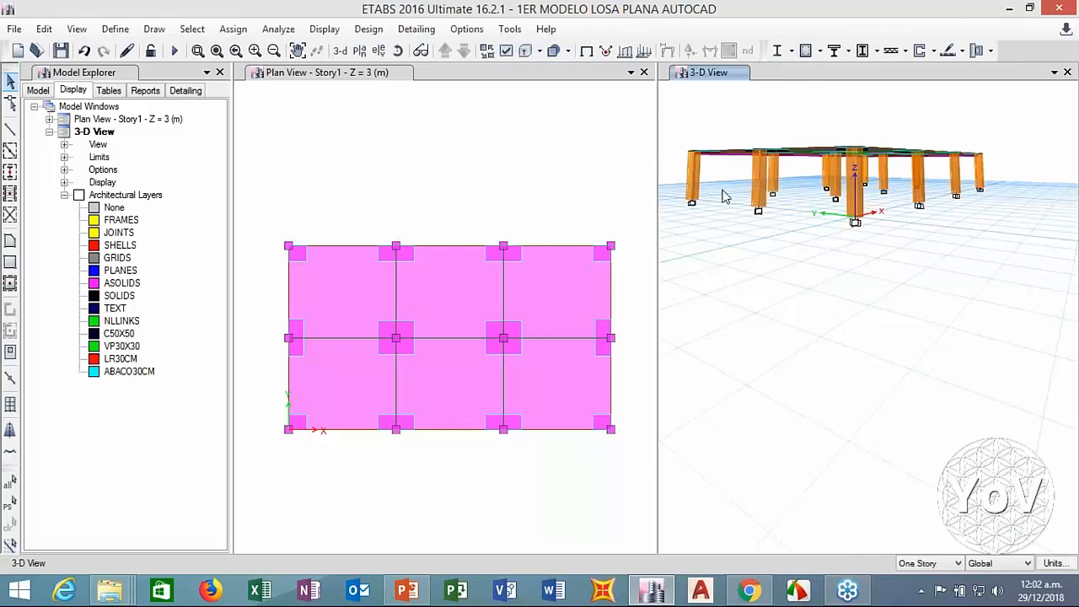
pyautogui.moveTo(737, 198); pyautogui.dragTo(779, 193, button='middle')
pyautogui.moveTo(685, 105); pyautogui.dragTo(1020, 160)
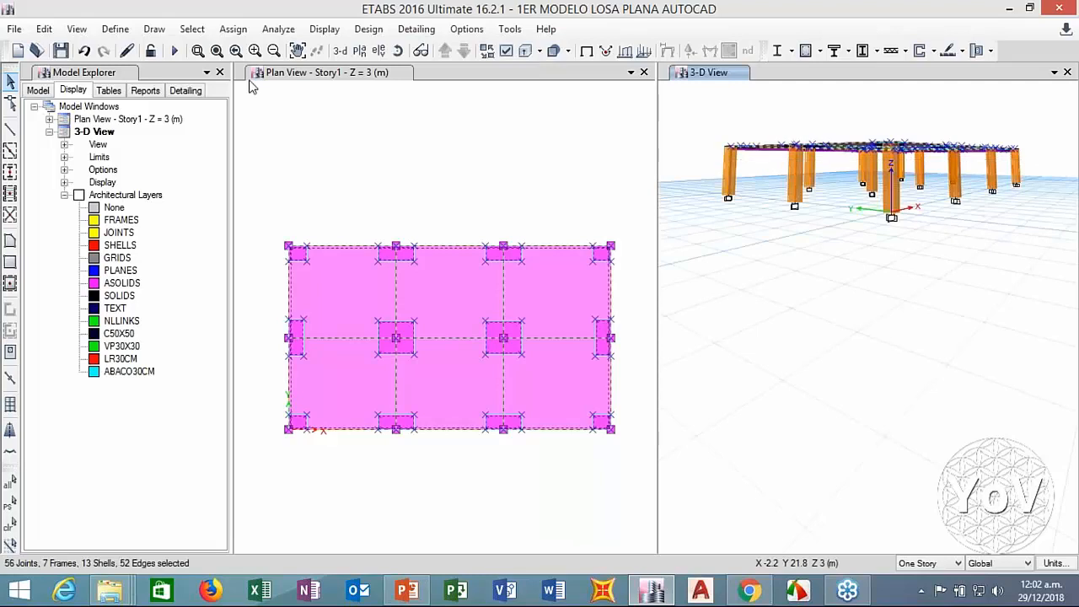
pyautogui.click(236, 30)
pyautogui.moveTo(272, 73)
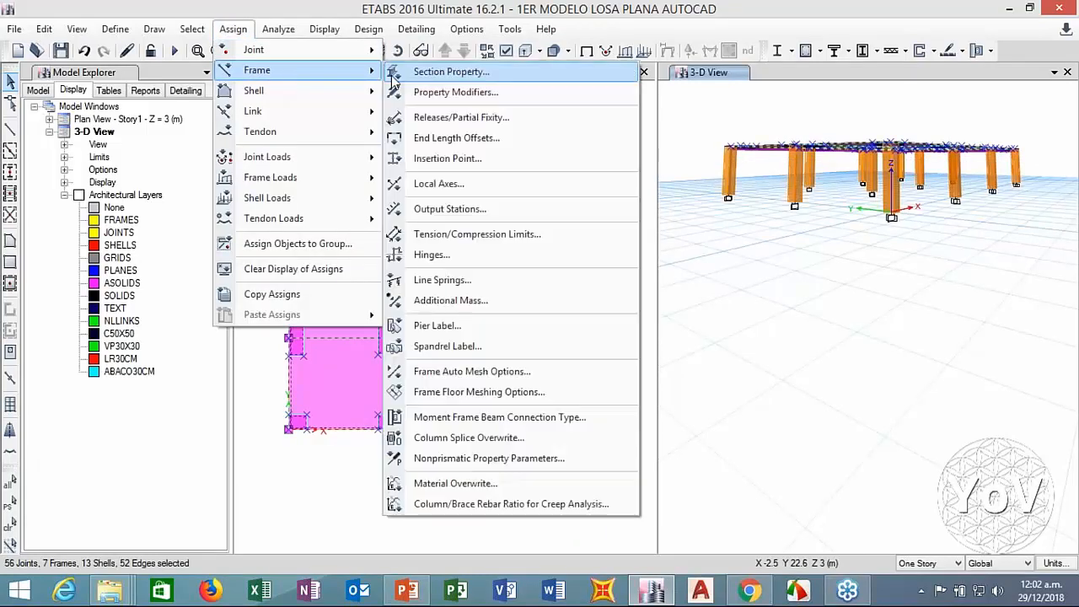
pyautogui.click(411, 73)
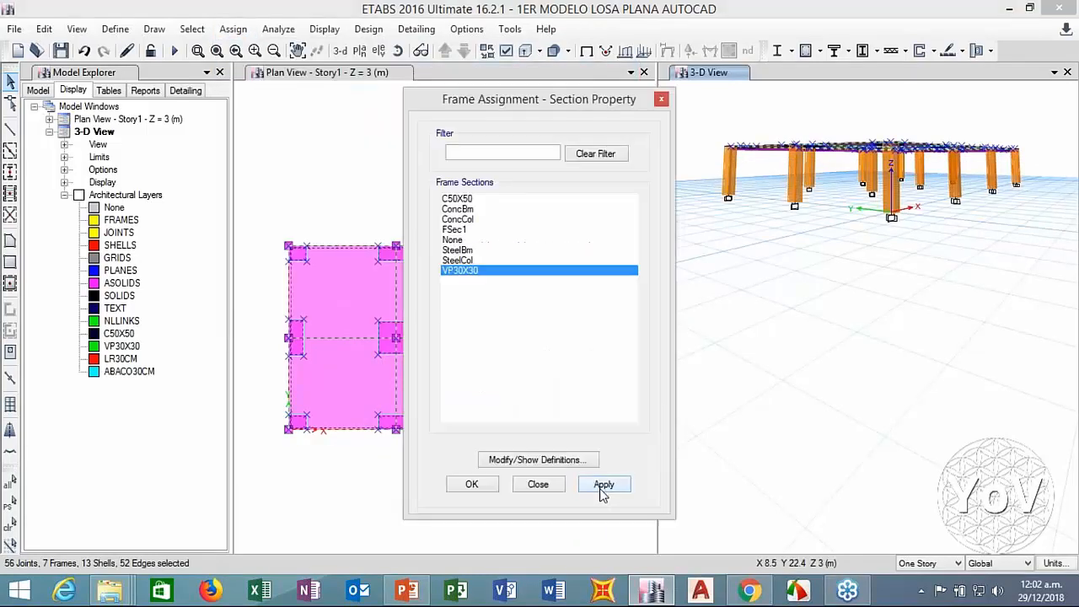
pyautogui.click(604, 487)
pyautogui.click(661, 99)
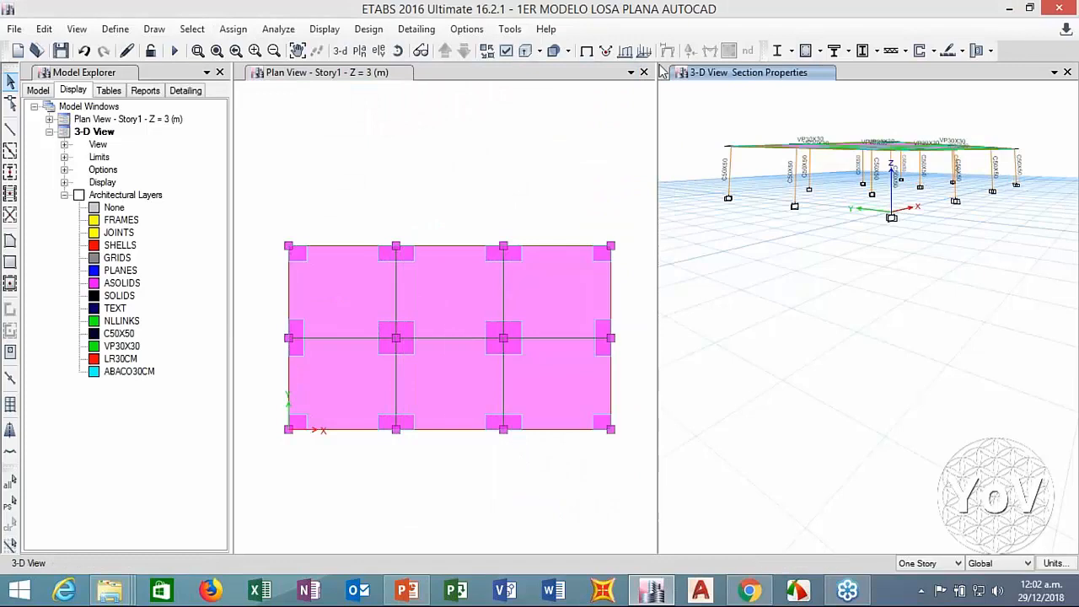
pyautogui.click(340, 54)
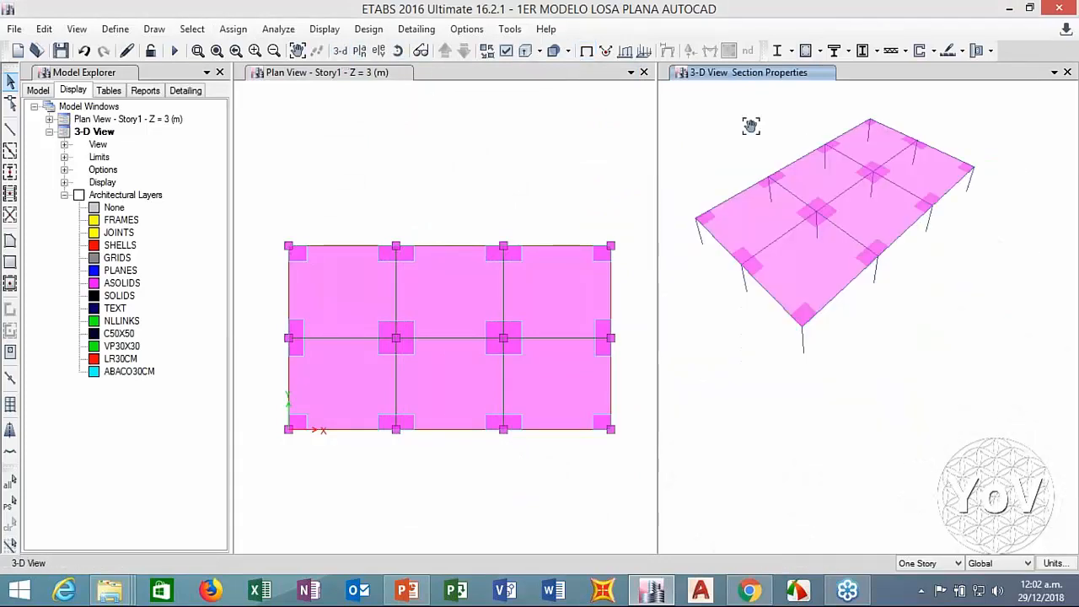
# Step: Clear the section labels from the 3-D view and show the model extruded
pyautogui.click(583, 52)
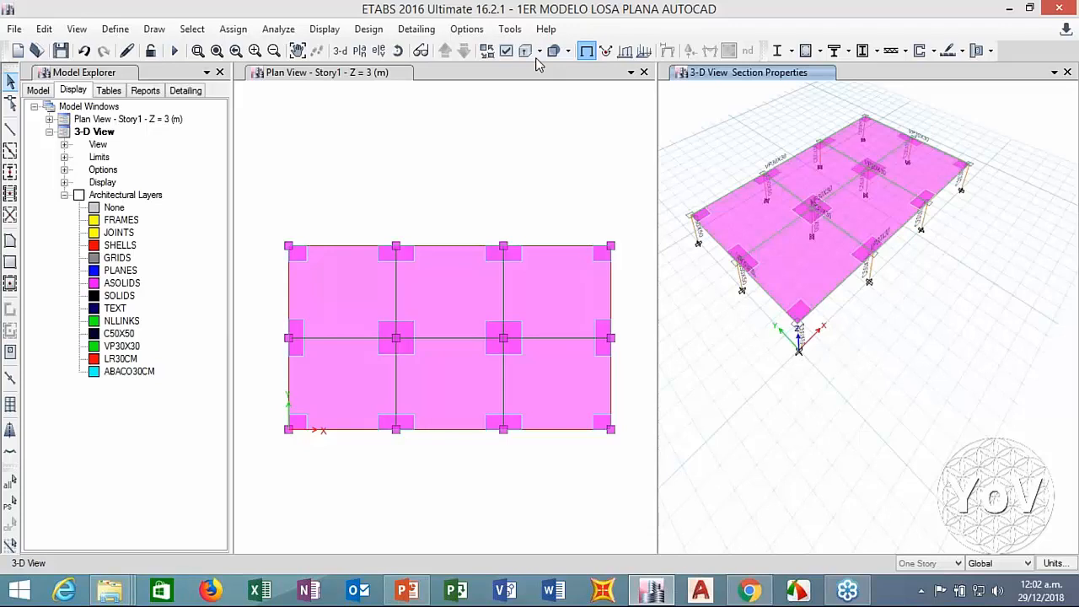
pyautogui.click(524, 167)
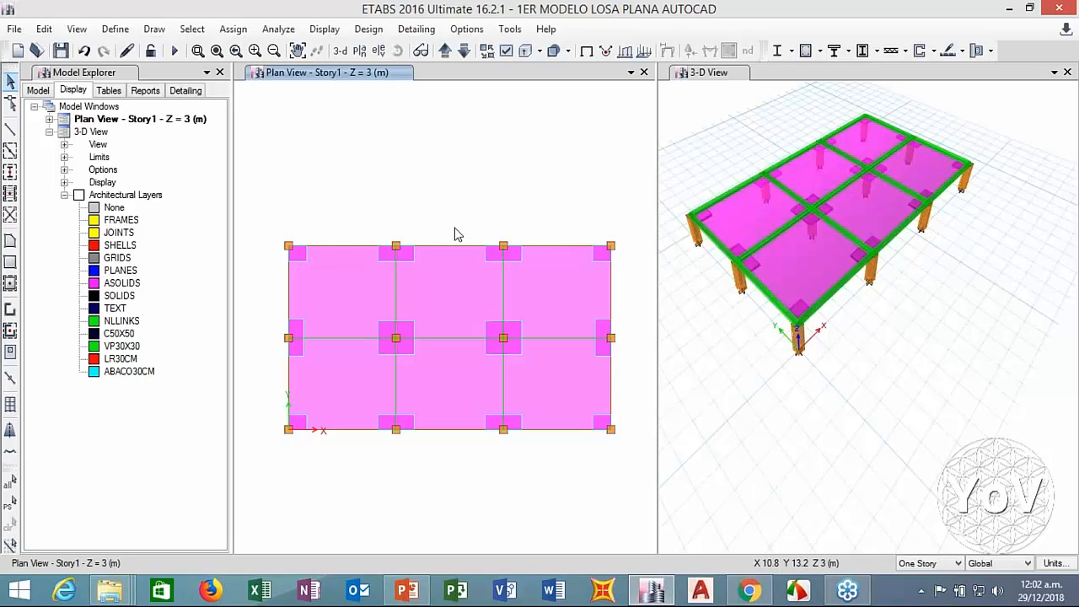
# Step: Assign the LR30CM slab section to the large floor shell in the Story1 plan
pyautogui.click(440, 299)
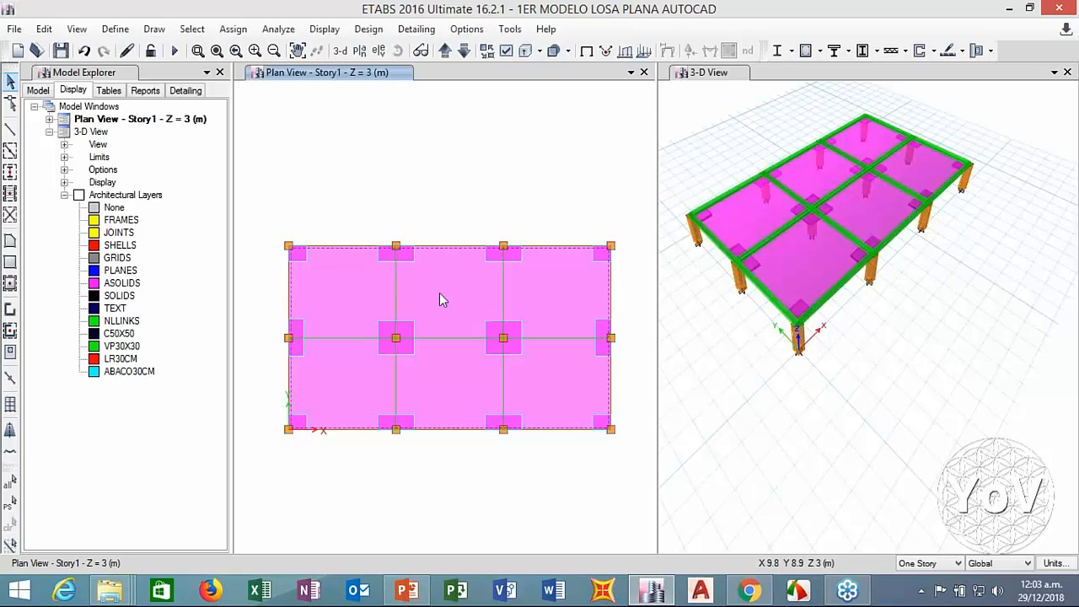
pyautogui.click(232, 29)
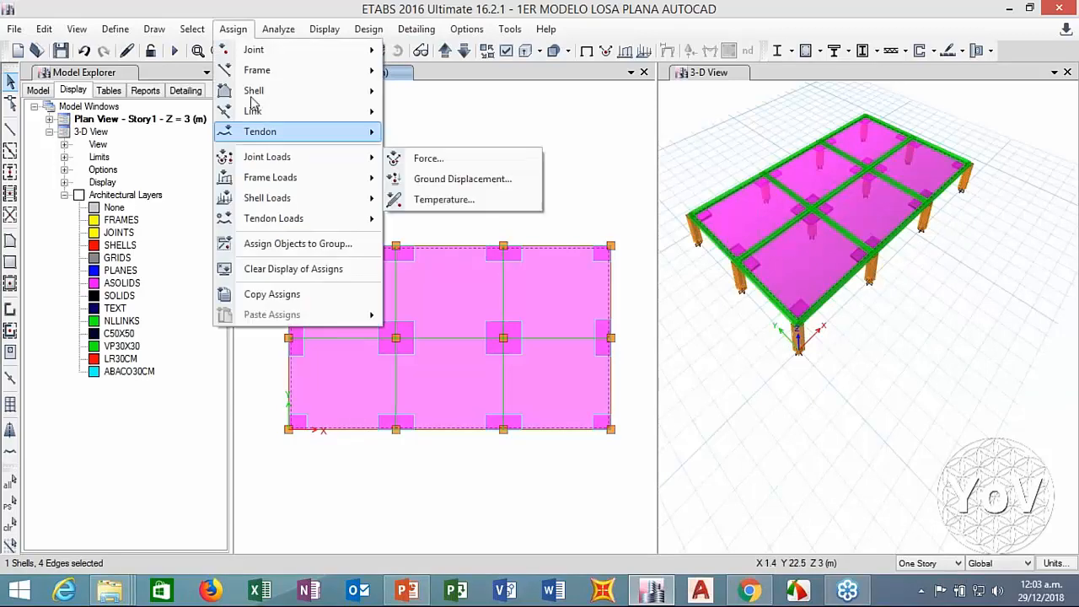
pyautogui.moveTo(268, 94)
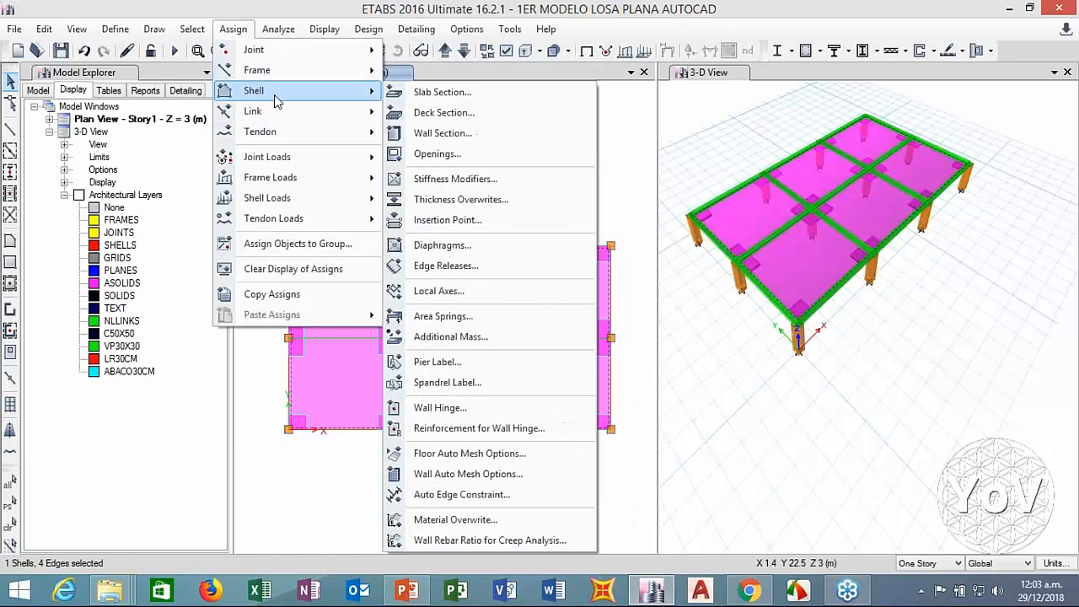
pyautogui.click(438, 93)
pyautogui.click(472, 183)
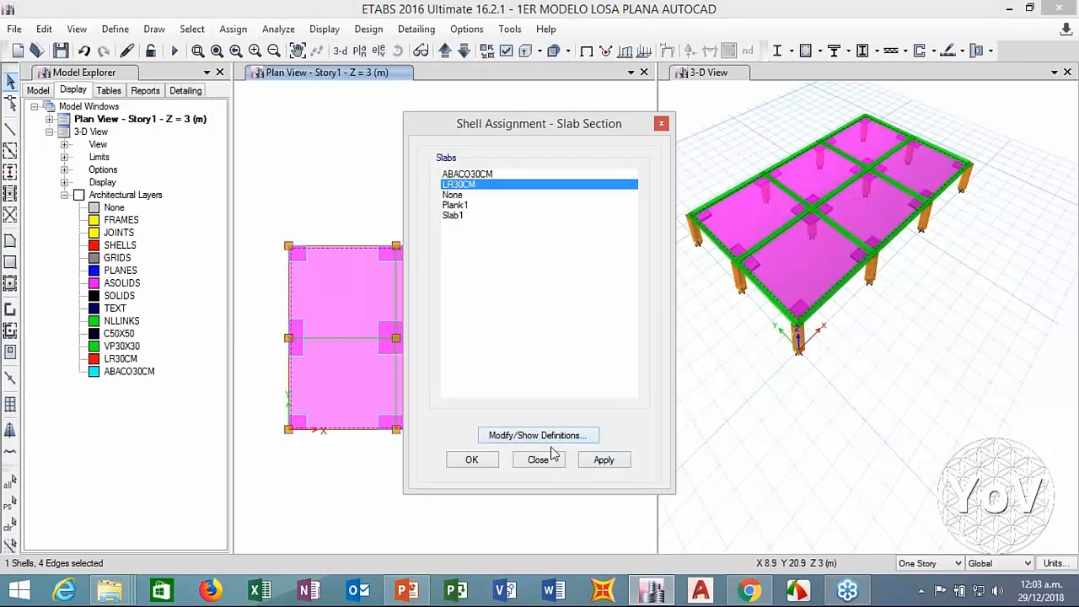
pyautogui.click(610, 464)
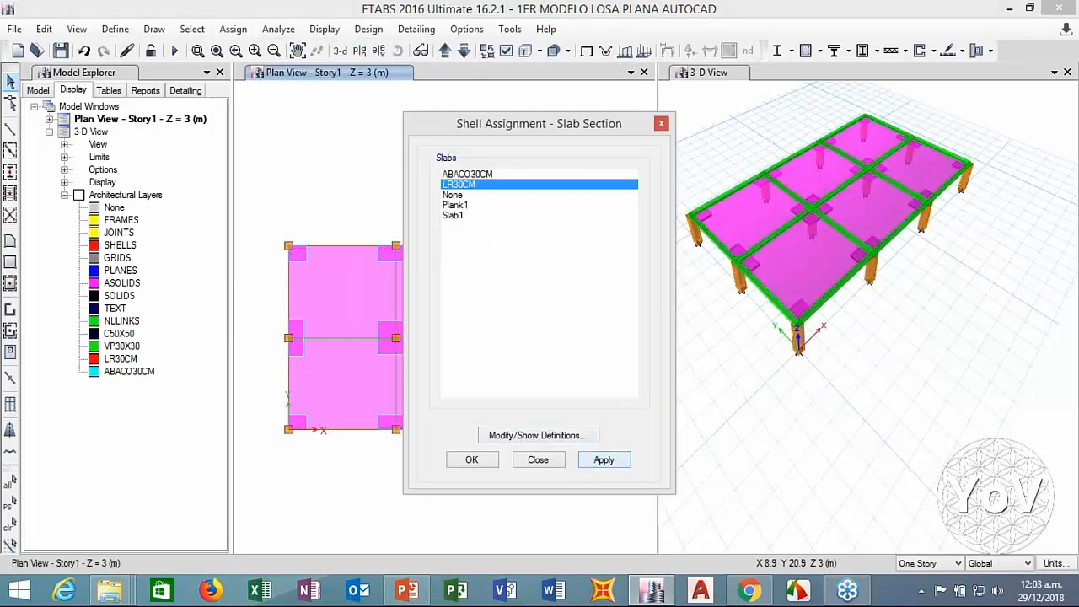
pyautogui.click(540, 462)
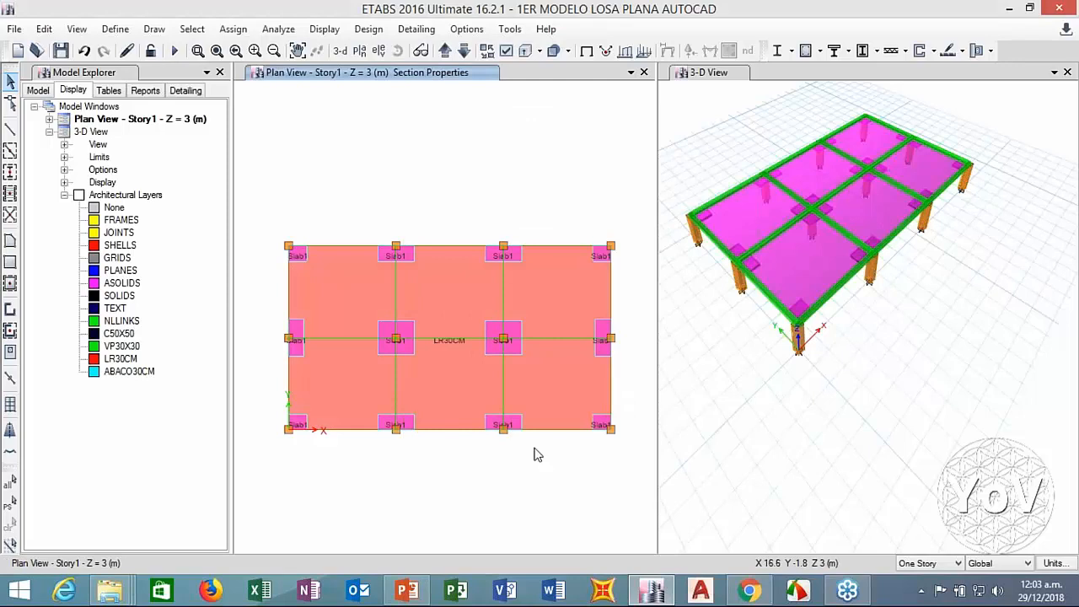
pyautogui.moveTo(274, 223); pyautogui.dragTo(308, 257)
pyautogui.moveTo(349, 226); pyautogui.dragTo(625, 274)
pyautogui.moveTo(578, 306); pyautogui.dragTo(624, 464)
pyautogui.moveTo(524, 400); pyautogui.dragTo(537, 447)
pyautogui.moveTo(474, 307); pyautogui.dragTo(540, 374)
pyautogui.hotkey('ctrl', 'q')
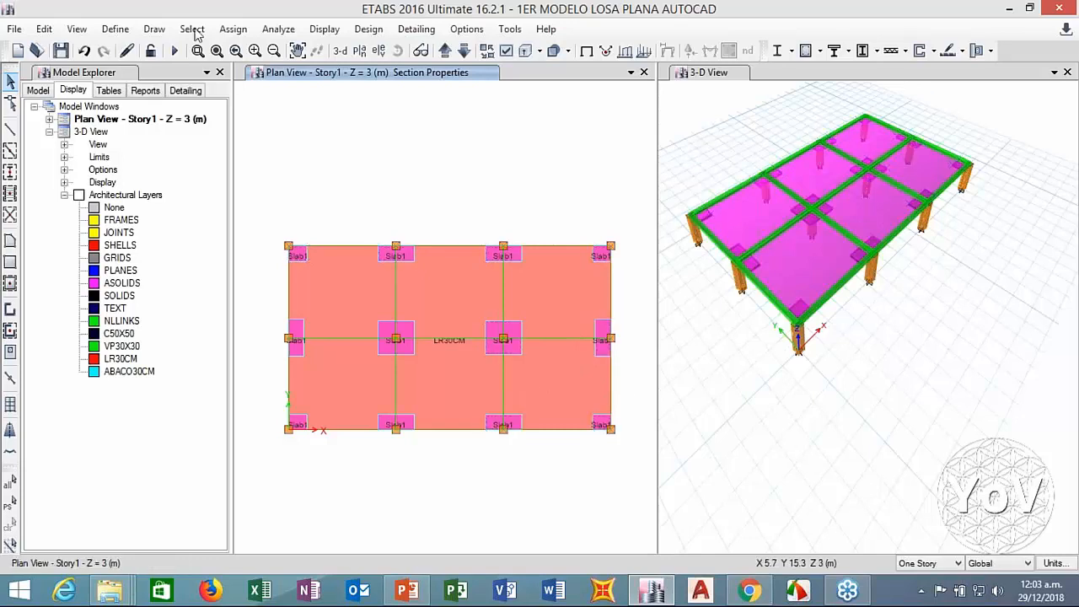
# Step: Select all shells with the Slab1 property and assign them the ABACO30CM slab section
pyautogui.click(192, 29)
pyautogui.moveTo(217, 50)
pyautogui.moveTo(386, 194)
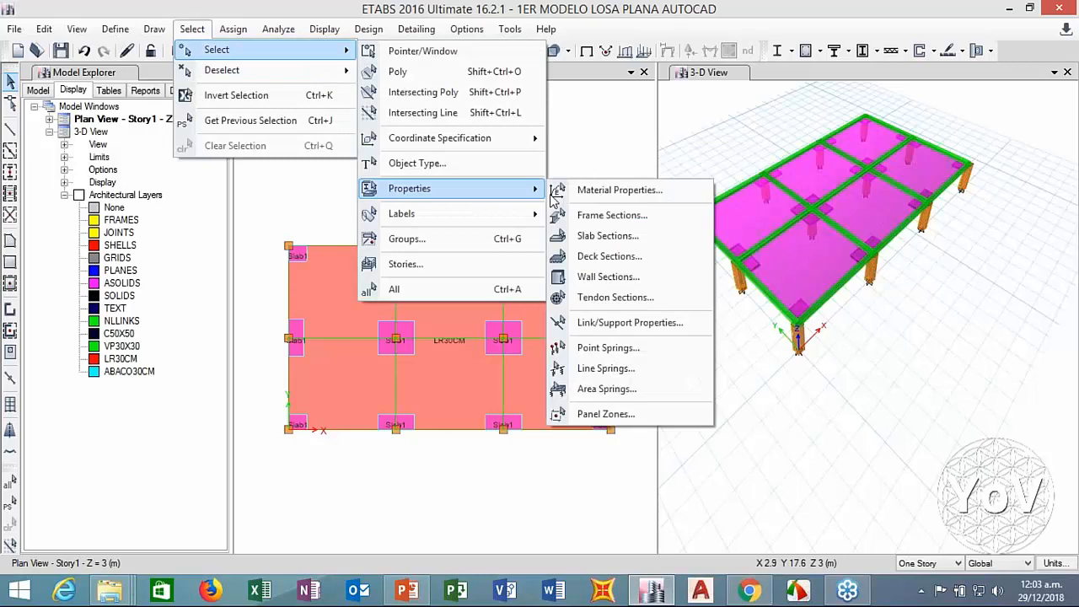
pyautogui.click(578, 236)
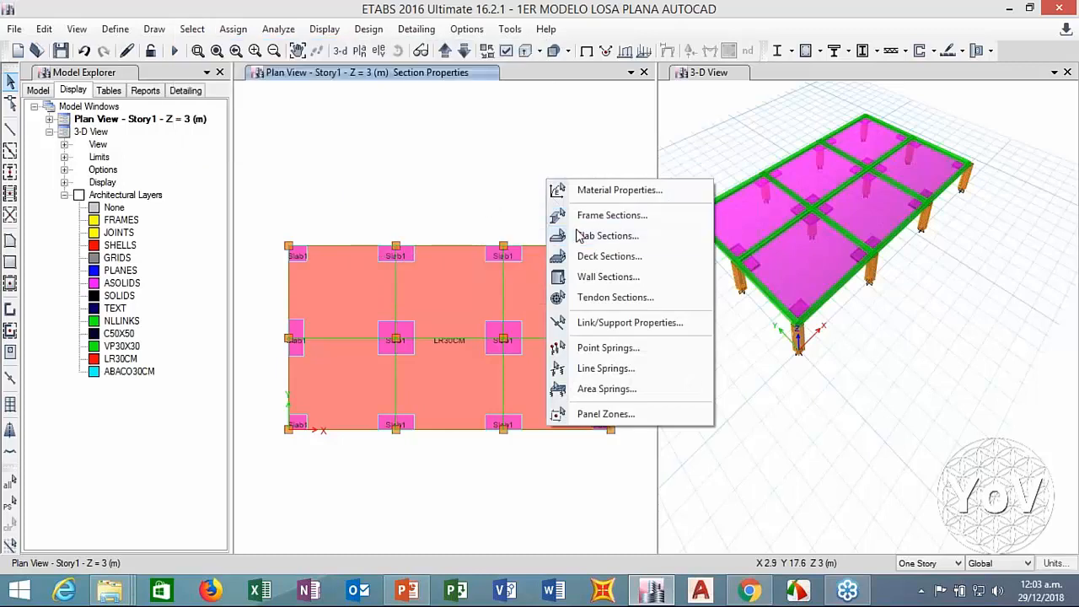
pyautogui.click(475, 435)
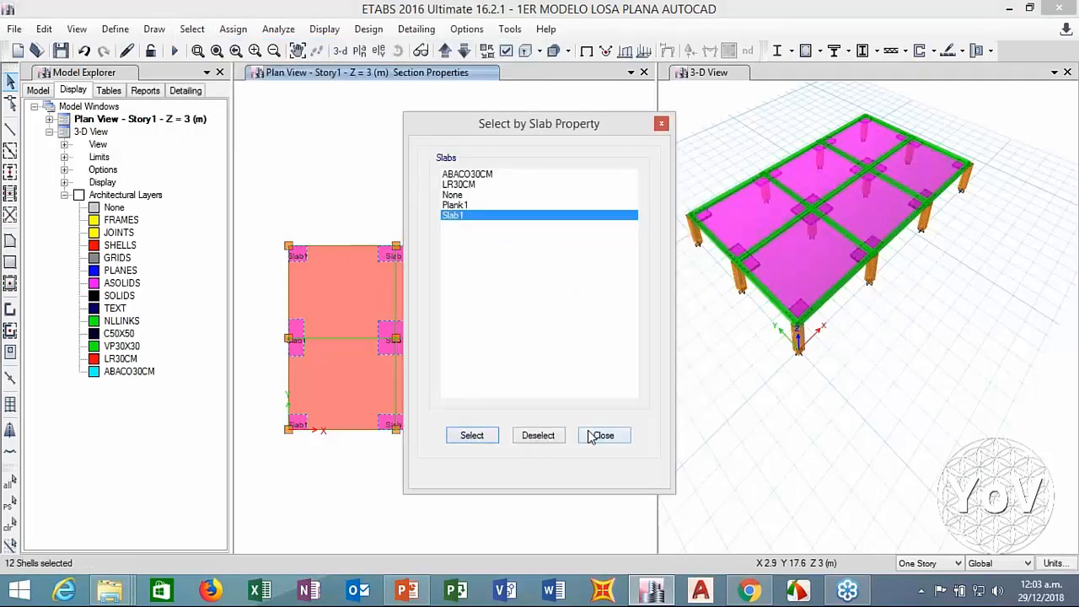
pyautogui.click(593, 436)
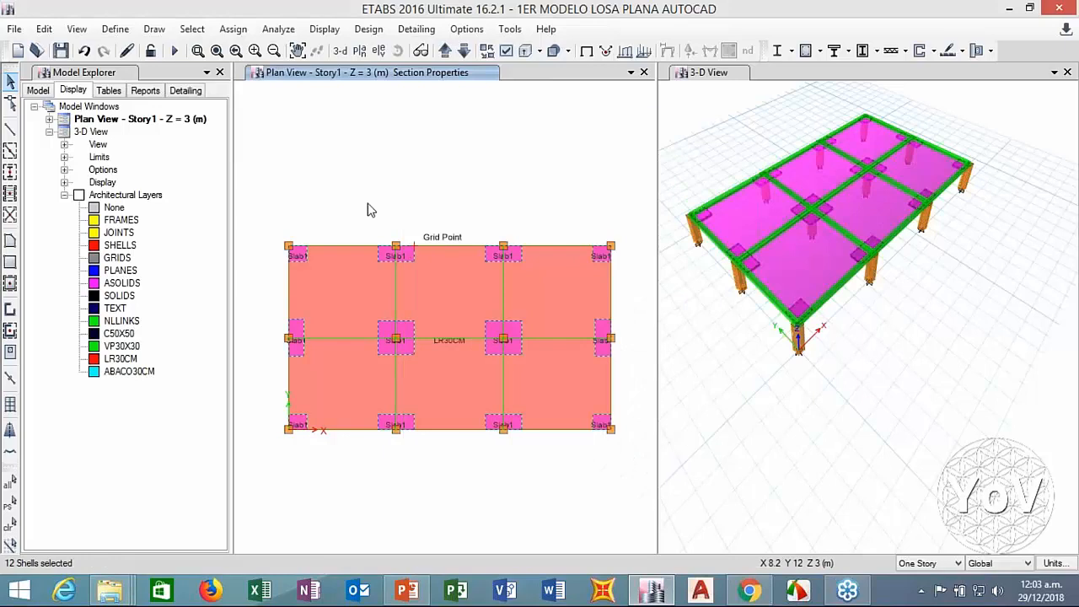
pyautogui.click(233, 29)
pyautogui.moveTo(297, 92)
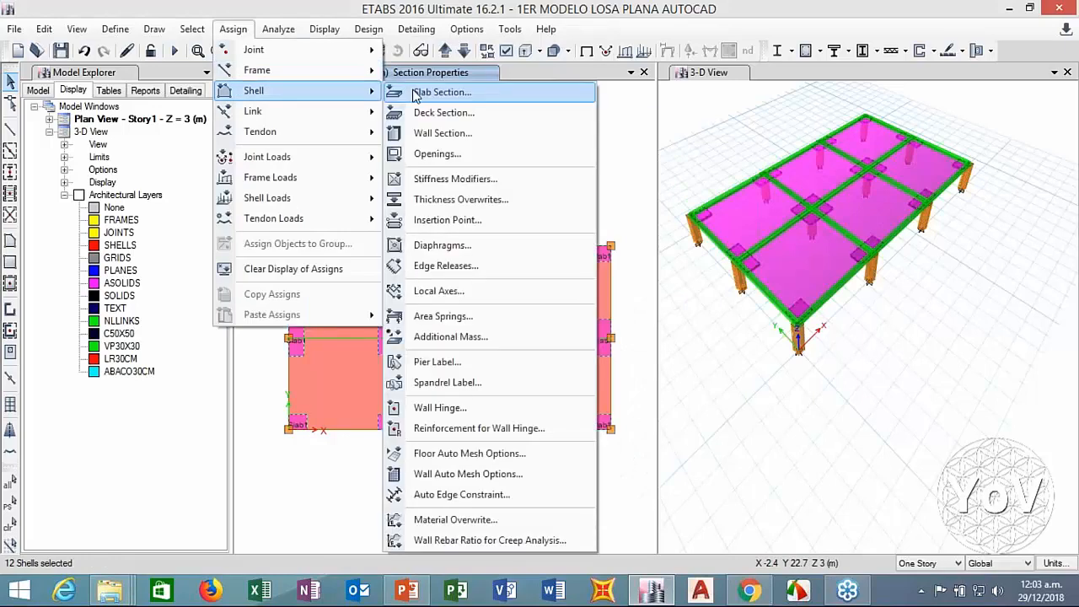
pyautogui.click(439, 92)
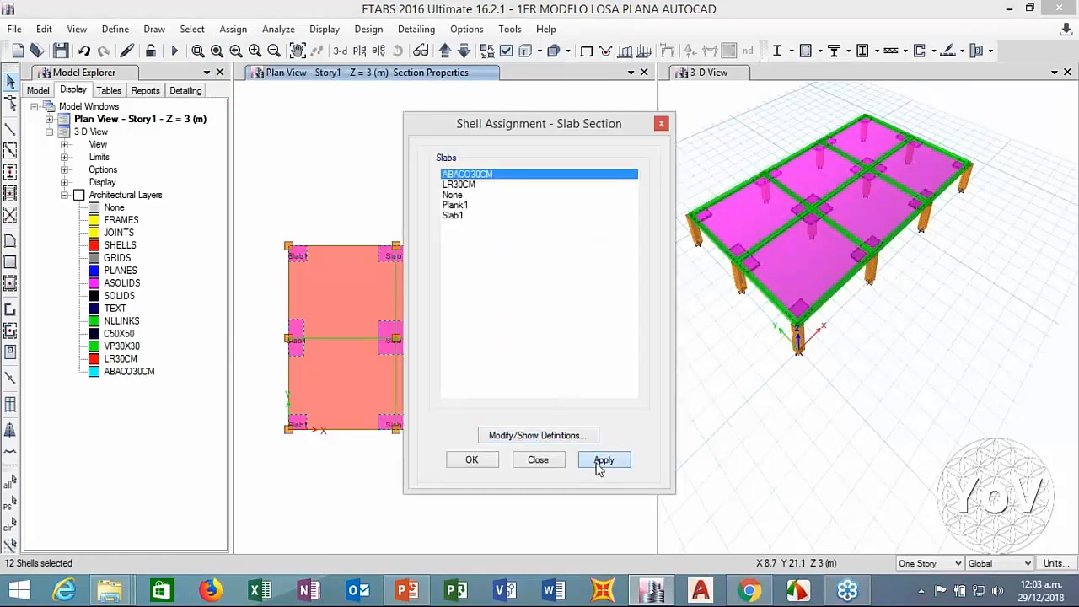
pyautogui.click(600, 462)
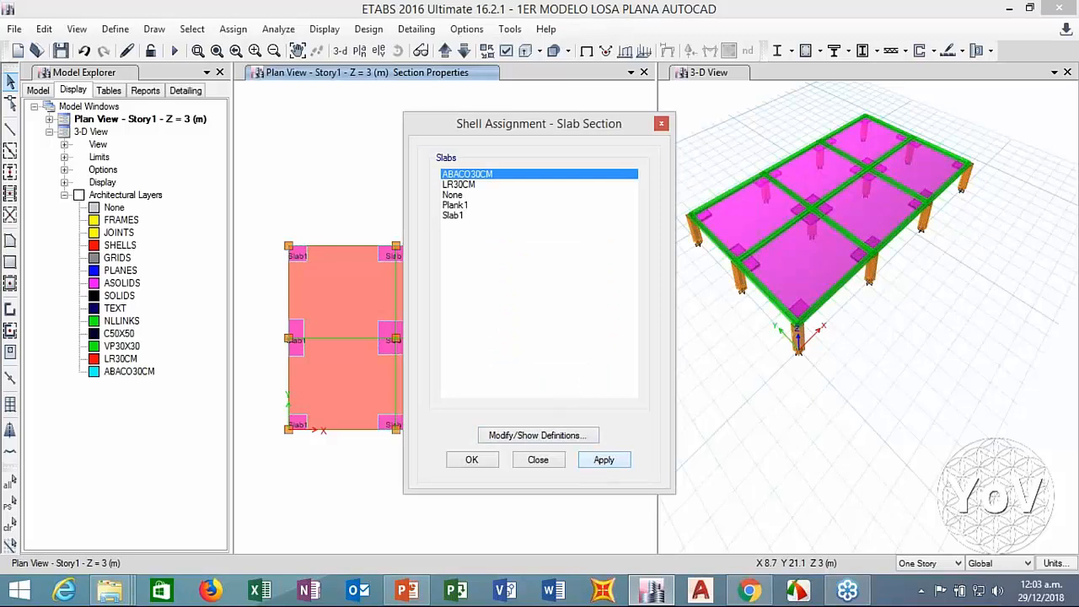
pyautogui.click(472, 459)
# Step: Clear the section labels from the plan and refresh the extruded 3-D view with the new slab sections
pyautogui.click(586, 52)
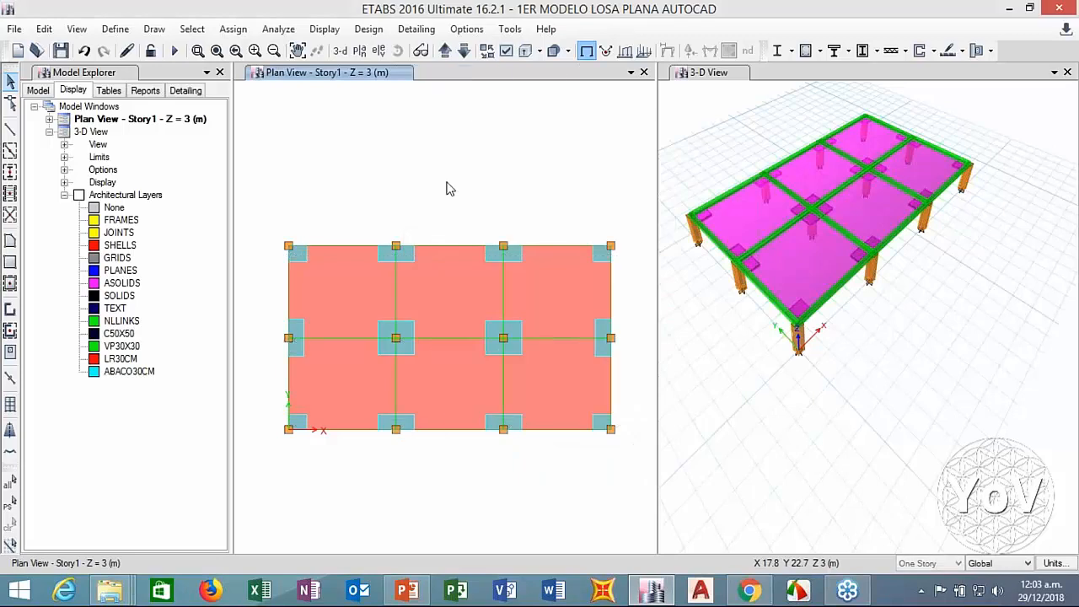
pyautogui.click(756, 140)
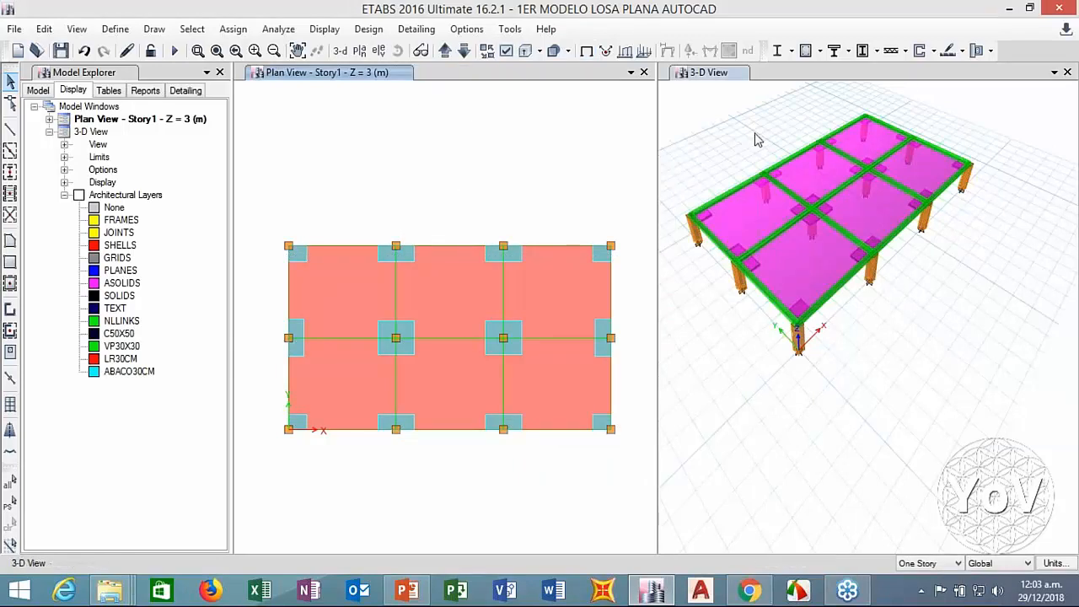
pyautogui.click(555, 52)
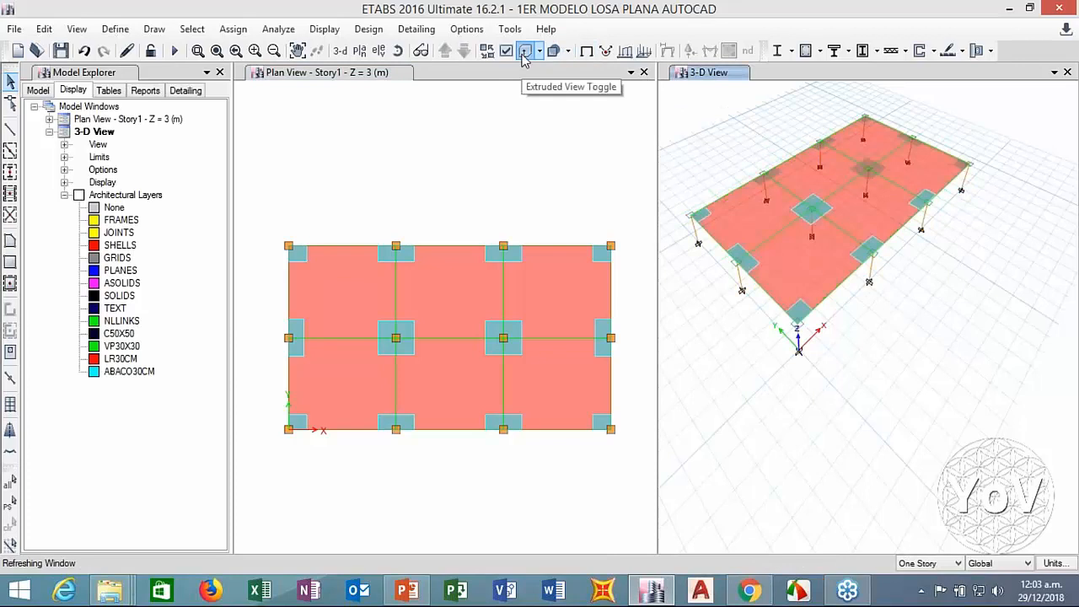
pyautogui.click(524, 52)
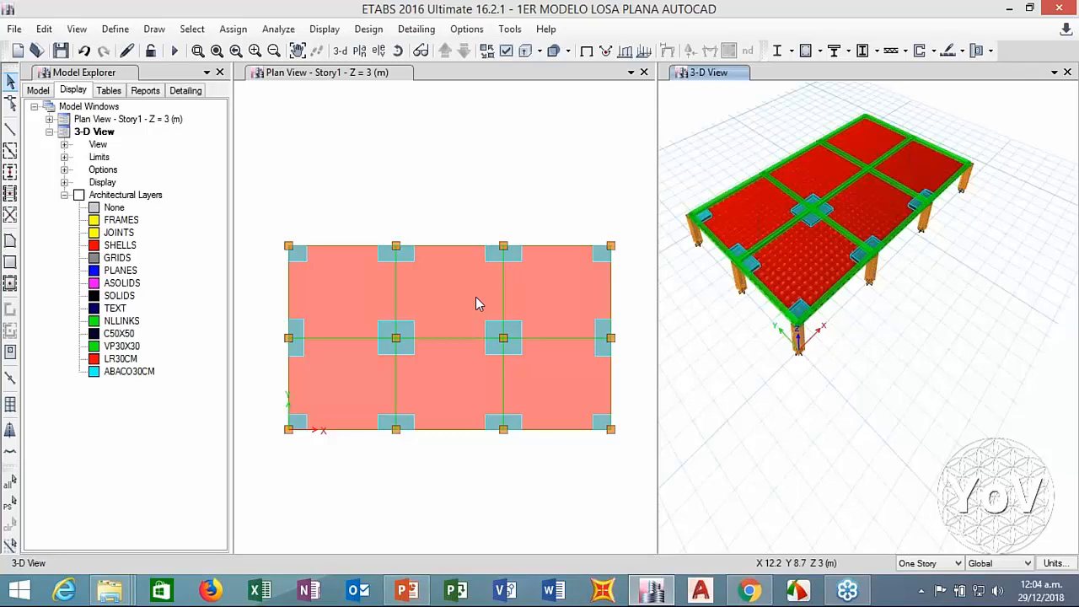
# Step: Cookie-cut all floor shells at the selected frame objects without extending frames to shell edges, and check the pieces with objects shrunk
pyautogui.click(264, 238)
pyautogui.moveTo(245, 214); pyautogui.dragTo(629, 458)
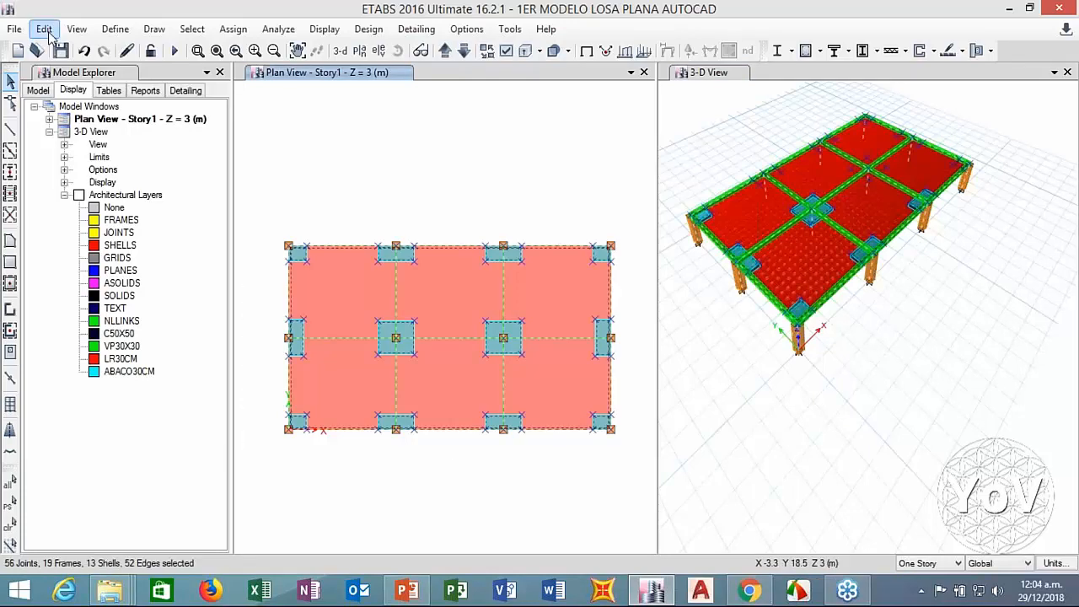
pyautogui.click(47, 30)
pyautogui.moveTo(106, 418)
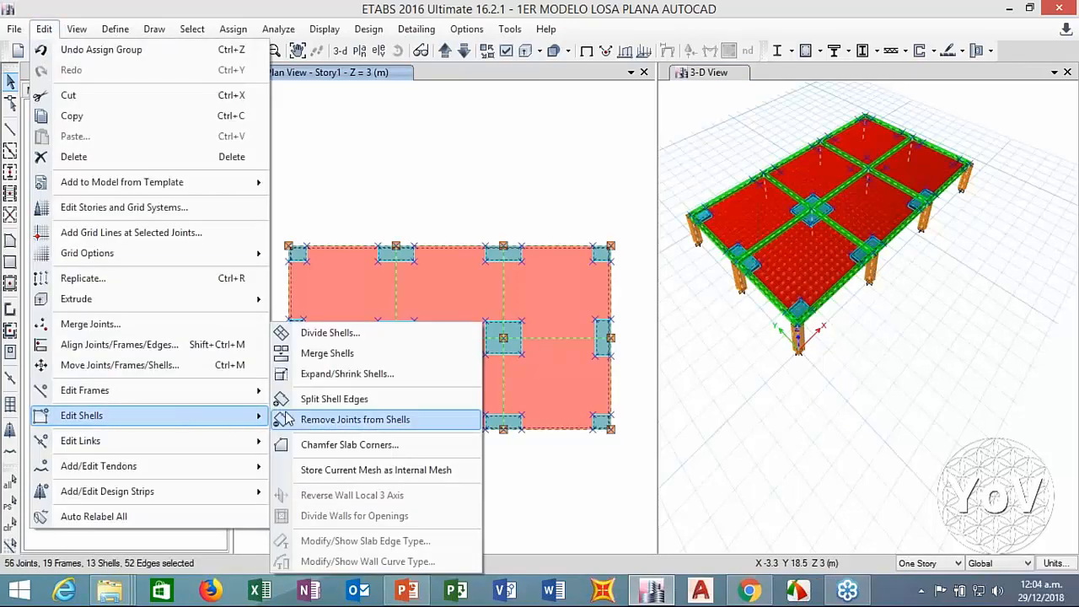
pyautogui.click(323, 335)
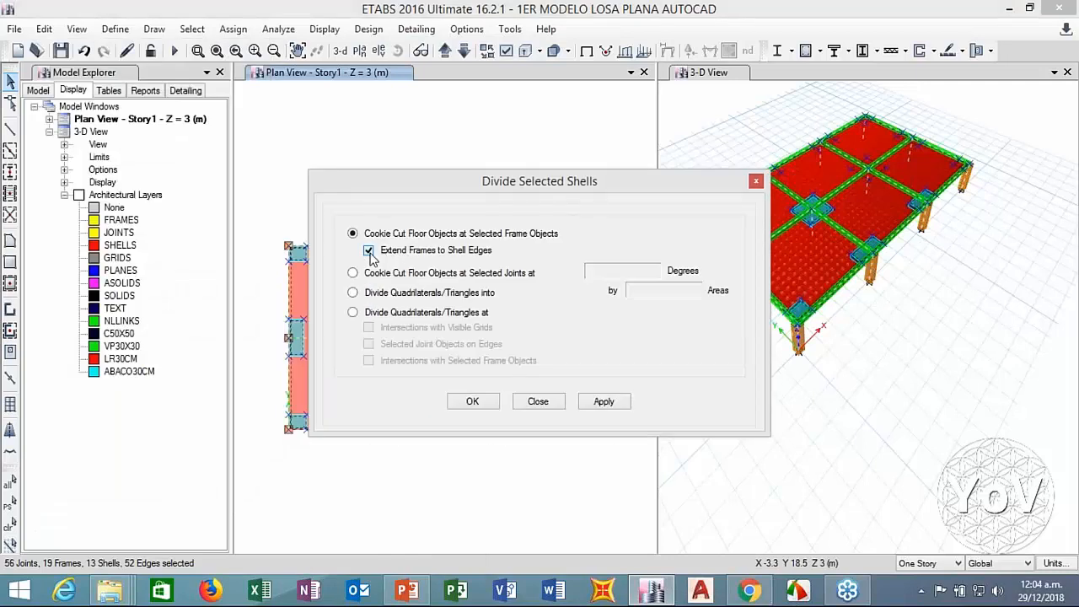
pyautogui.click(600, 402)
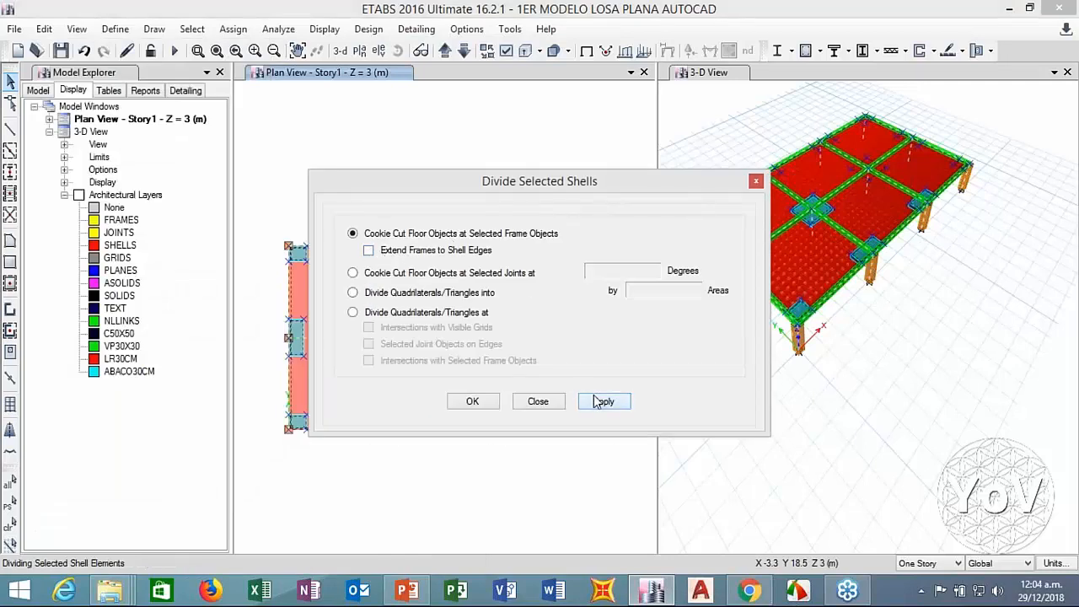
pyautogui.click(539, 401)
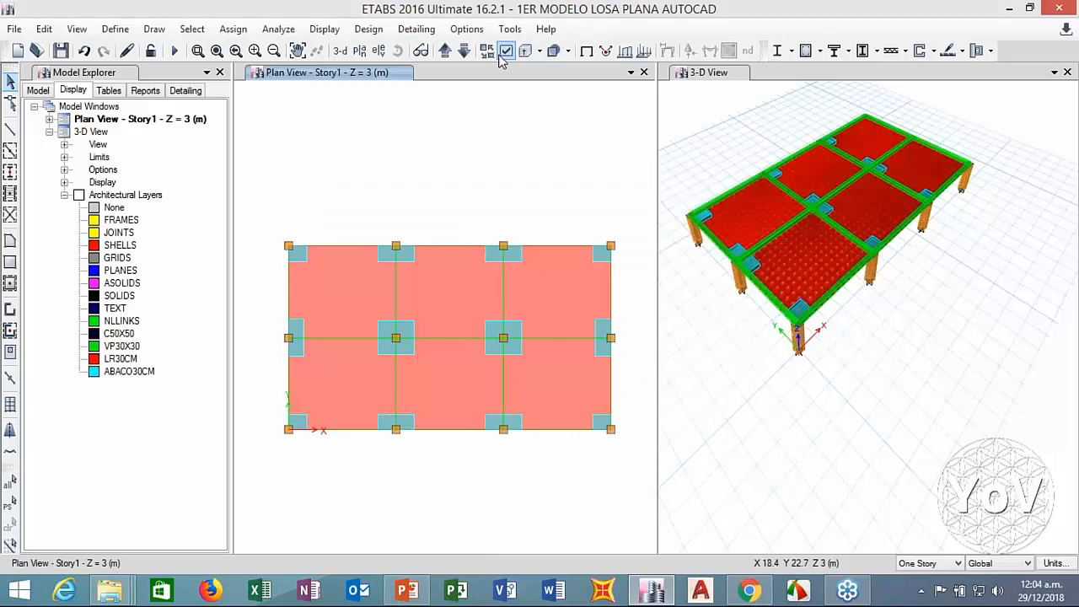
pyautogui.click(488, 52)
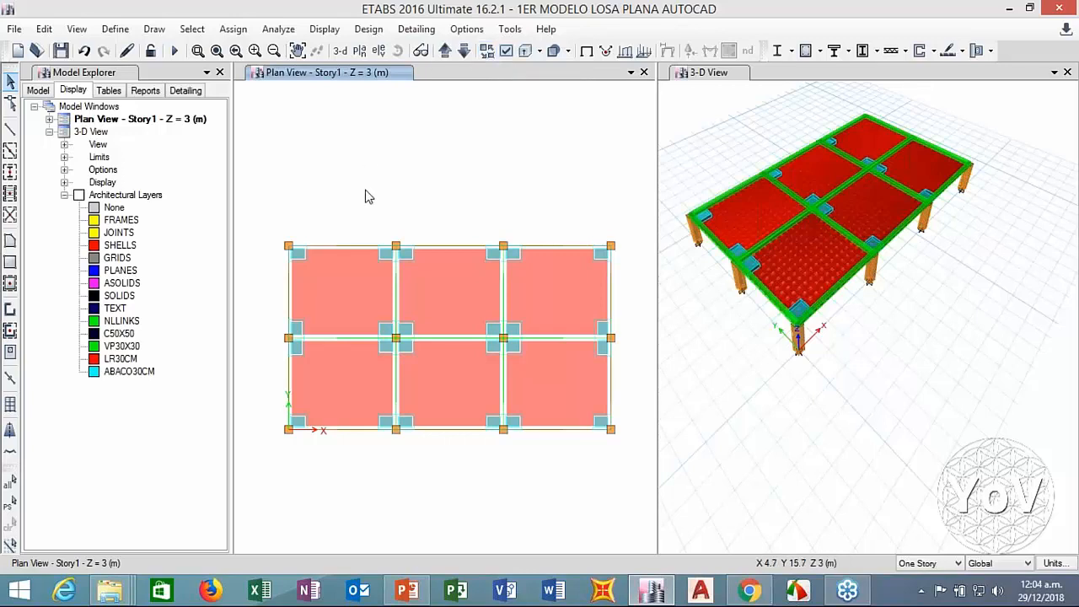
pyautogui.click(585, 51)
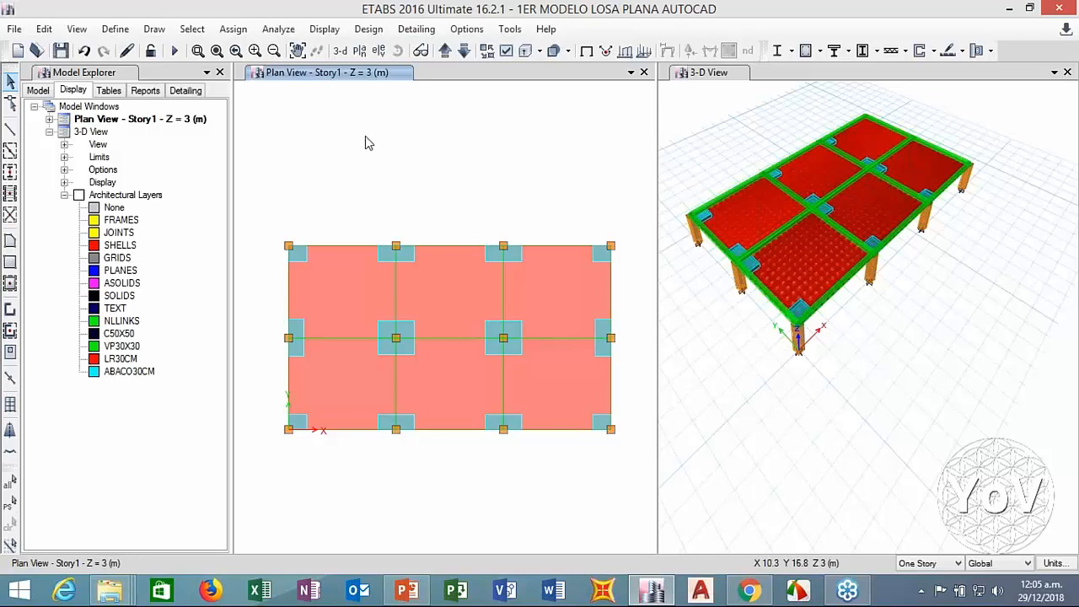
# Step: Add a load pattern named DNE of type Super Dead with a self-weight multiplier of 0
pyautogui.click(115, 29)
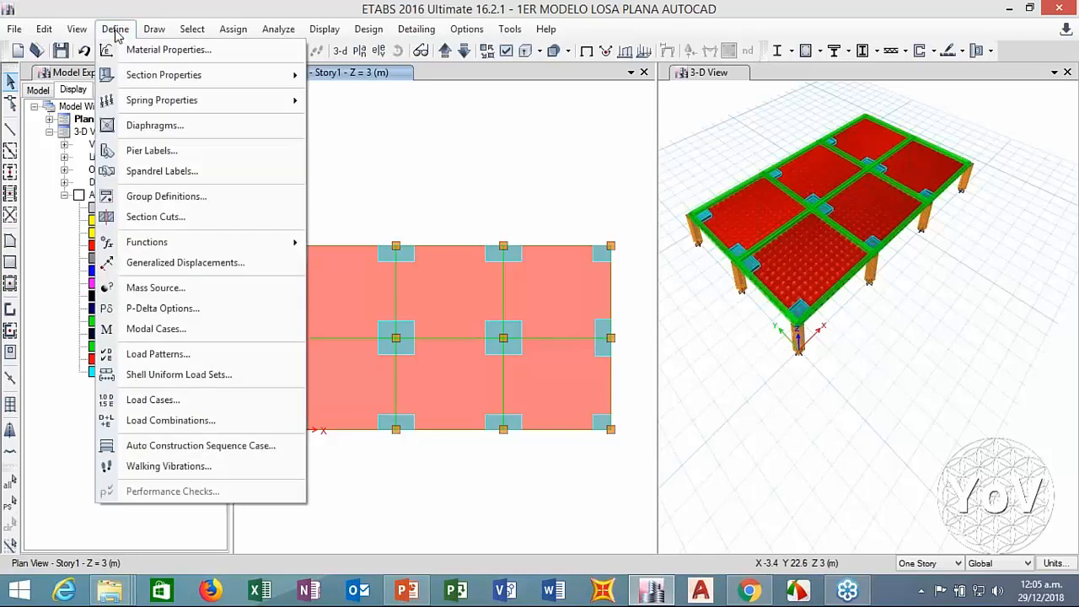
pyautogui.click(145, 354)
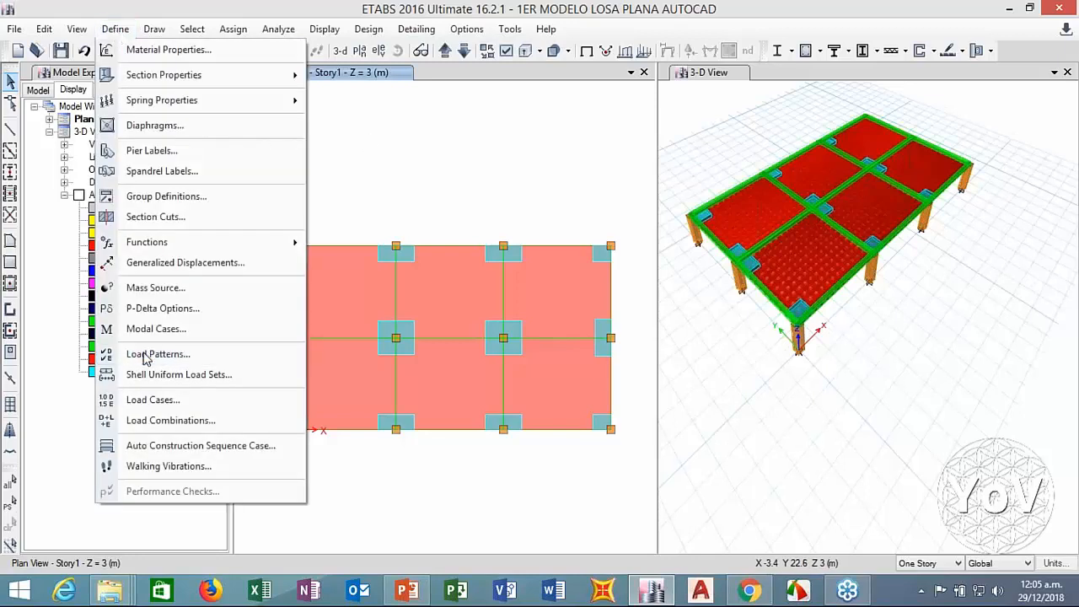
pyautogui.write('DNE')
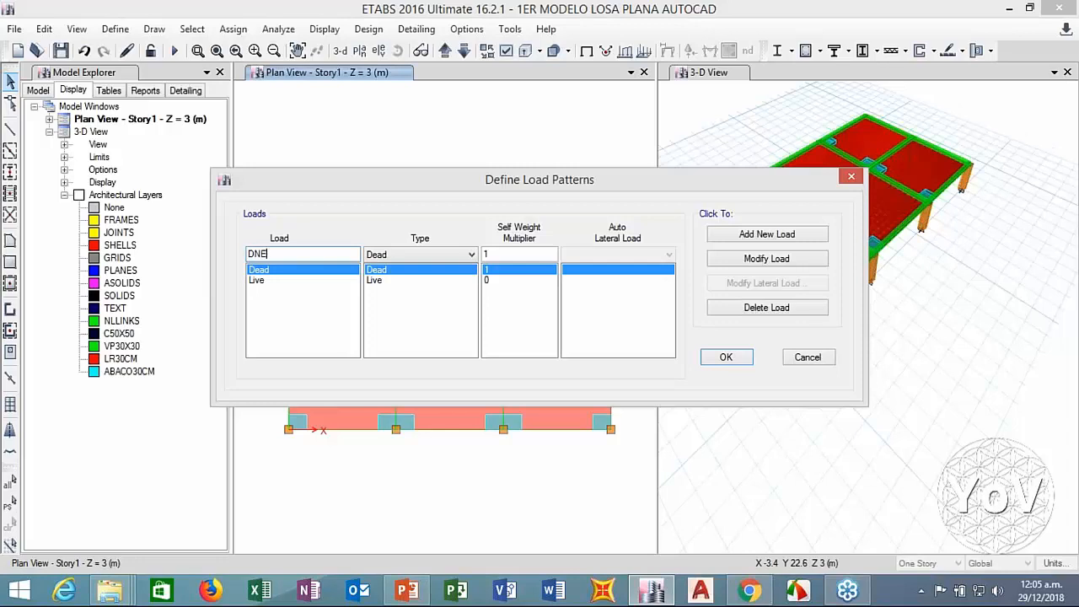
pyautogui.click(377, 255)
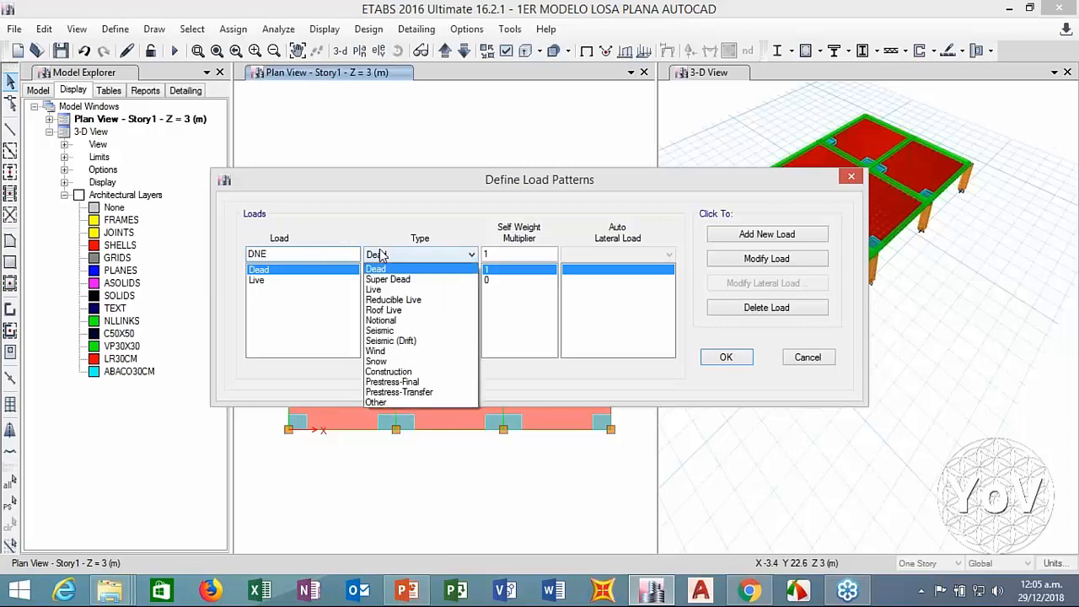
pyautogui.click(379, 279)
pyautogui.click(718, 235)
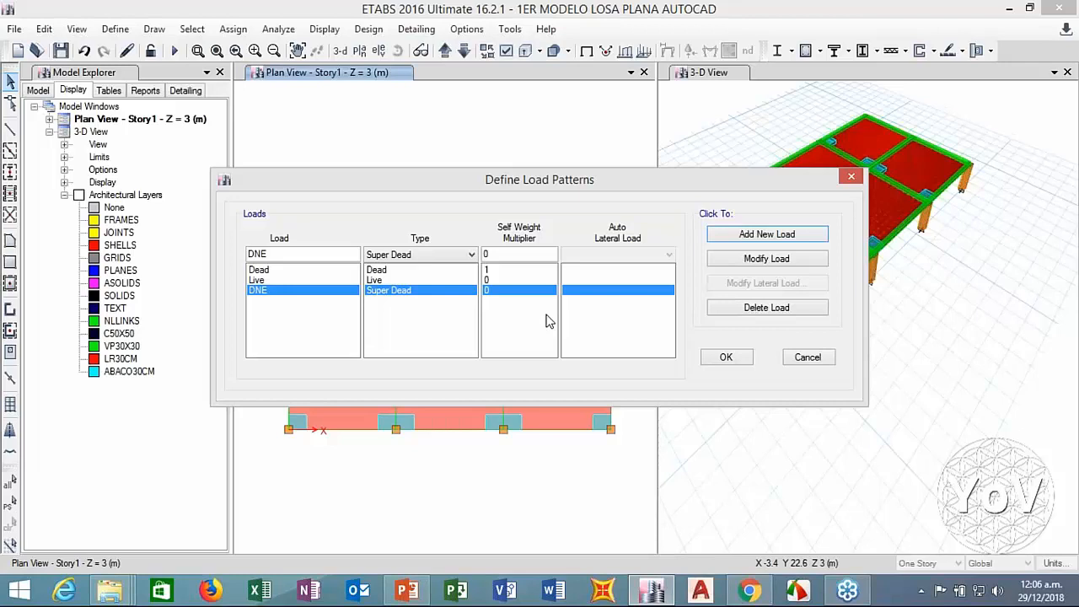
# Step: Switch to PowerPoint and show slide 48 on the non-structural permanent load "DNE"
pyautogui.click(402, 594)
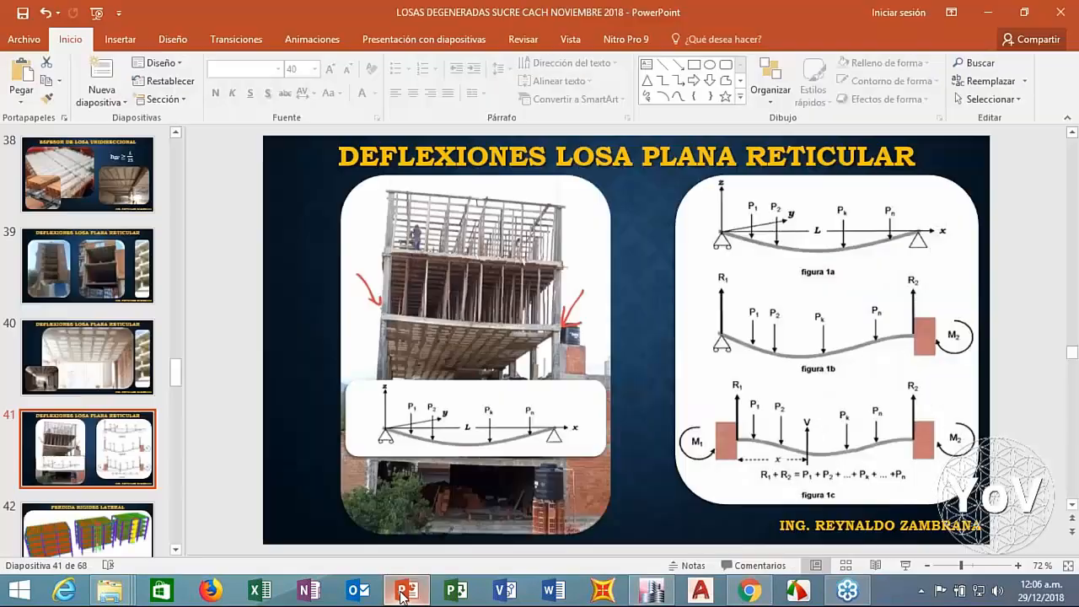
pyautogui.scroll(-5, 76, 480)
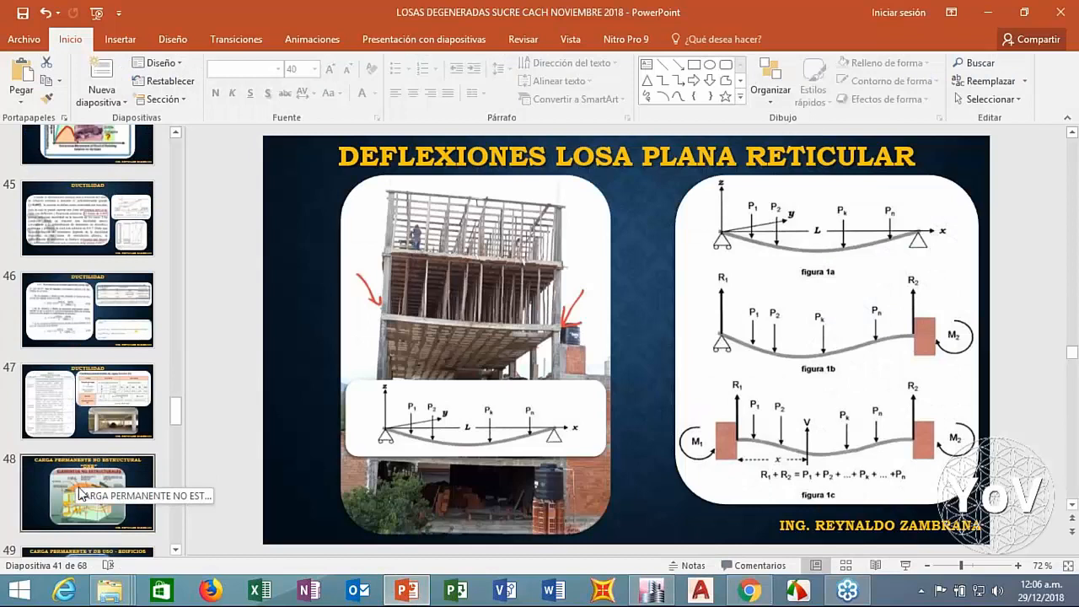
pyautogui.click(81, 494)
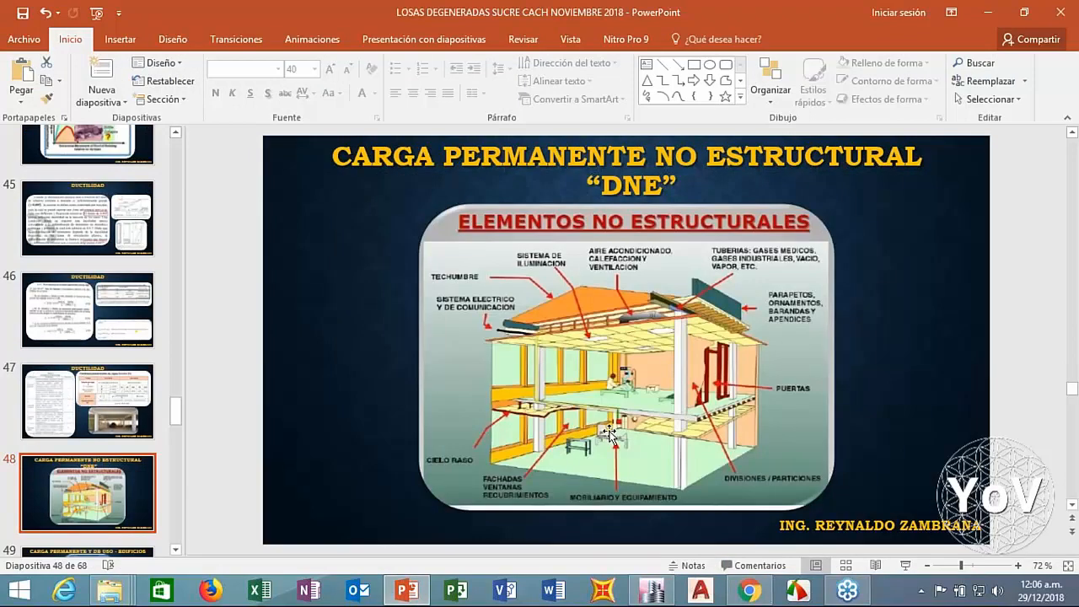
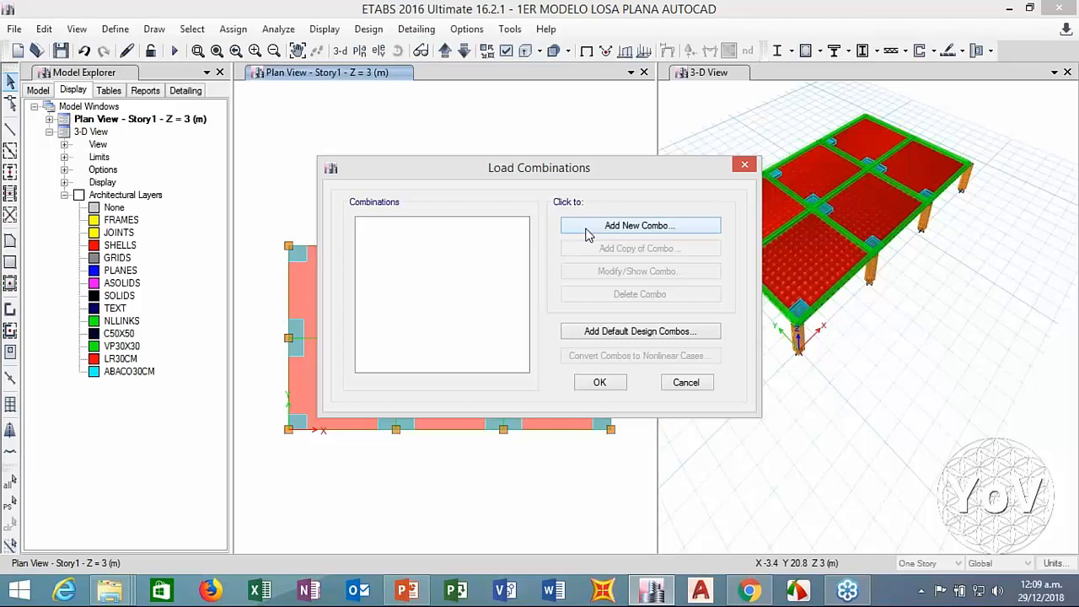
# Step: Add a Linear Add load combination named SERVICIO combining Dead, DNE and Live, each with a scale factor of 1
pyautogui.click(589, 230)
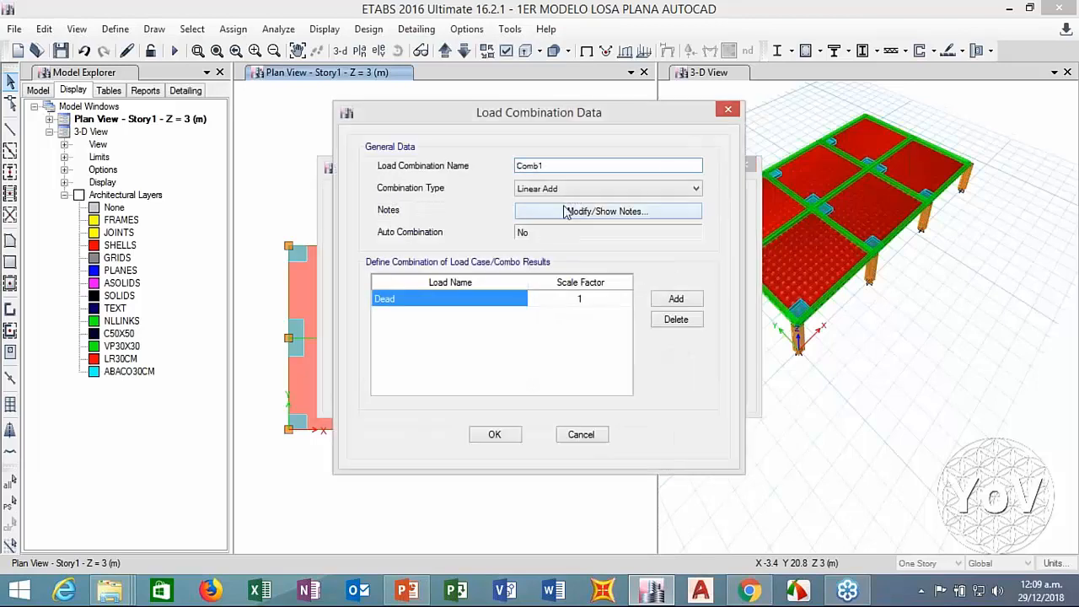
pyautogui.write('SERVICIO')
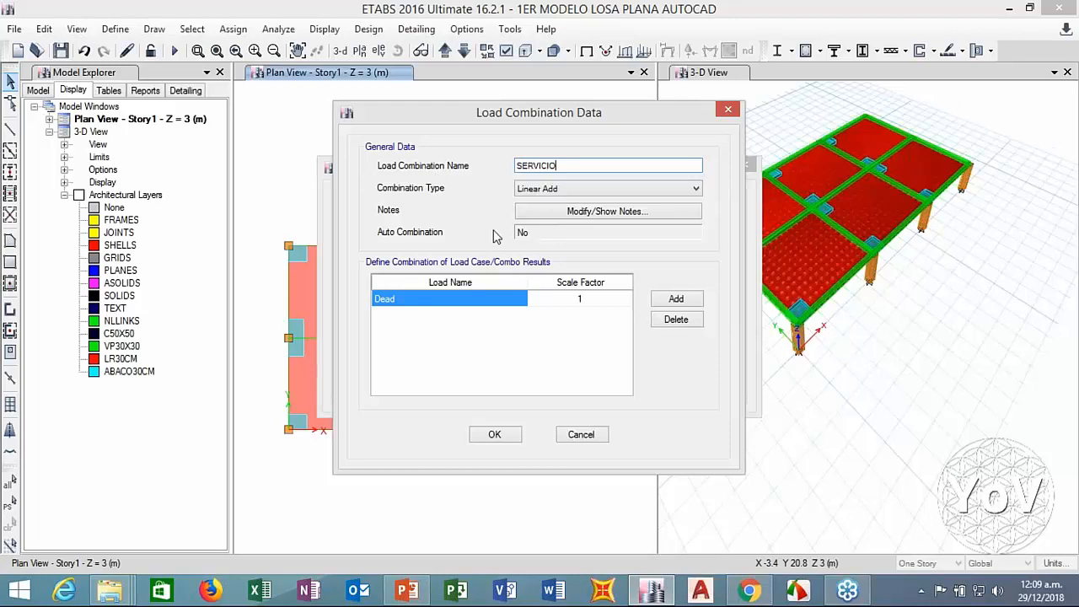
pyautogui.click(674, 298)
pyautogui.click(674, 298)
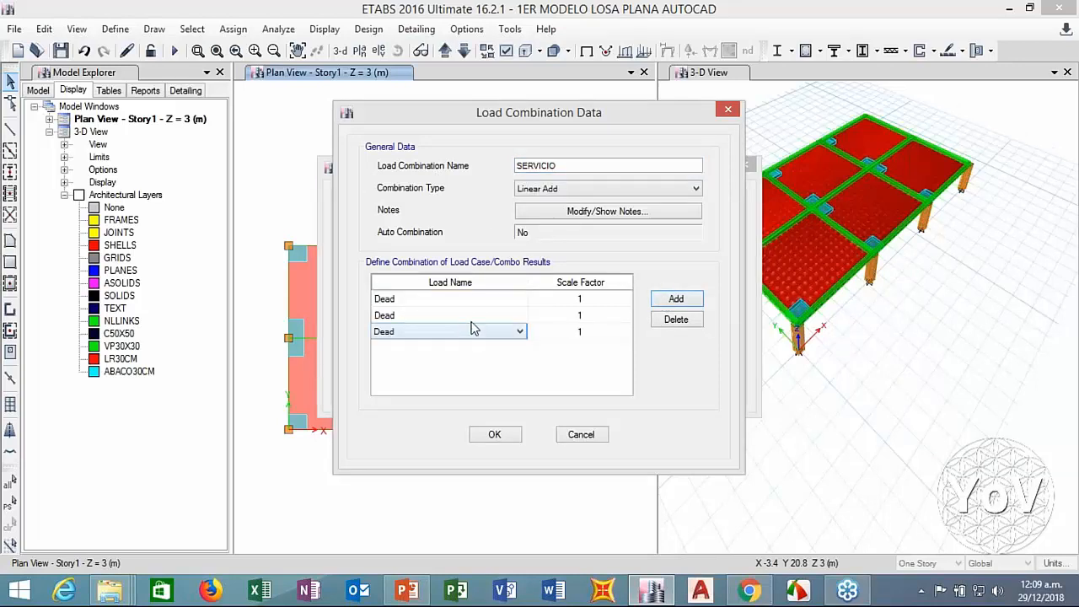
pyautogui.click(477, 315)
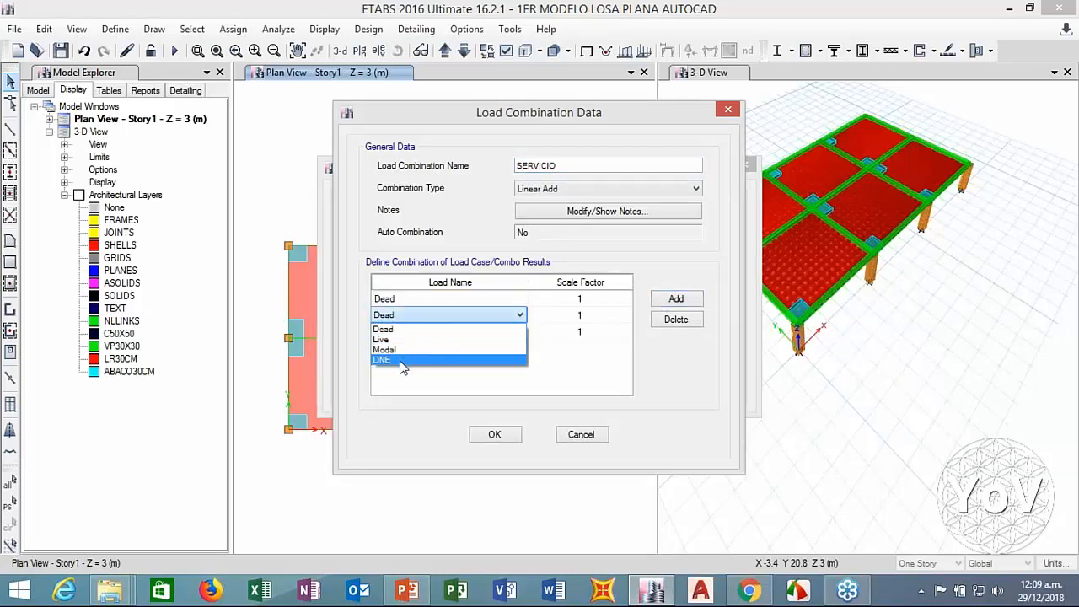
pyautogui.click(402, 360)
pyautogui.click(410, 332)
pyautogui.click(410, 333)
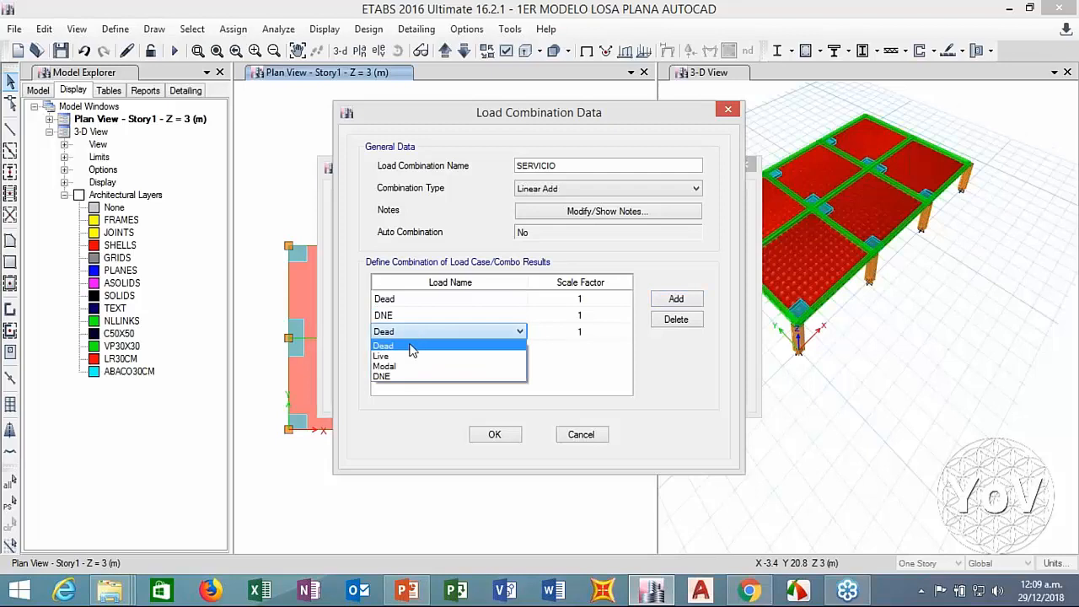
pyautogui.click(408, 357)
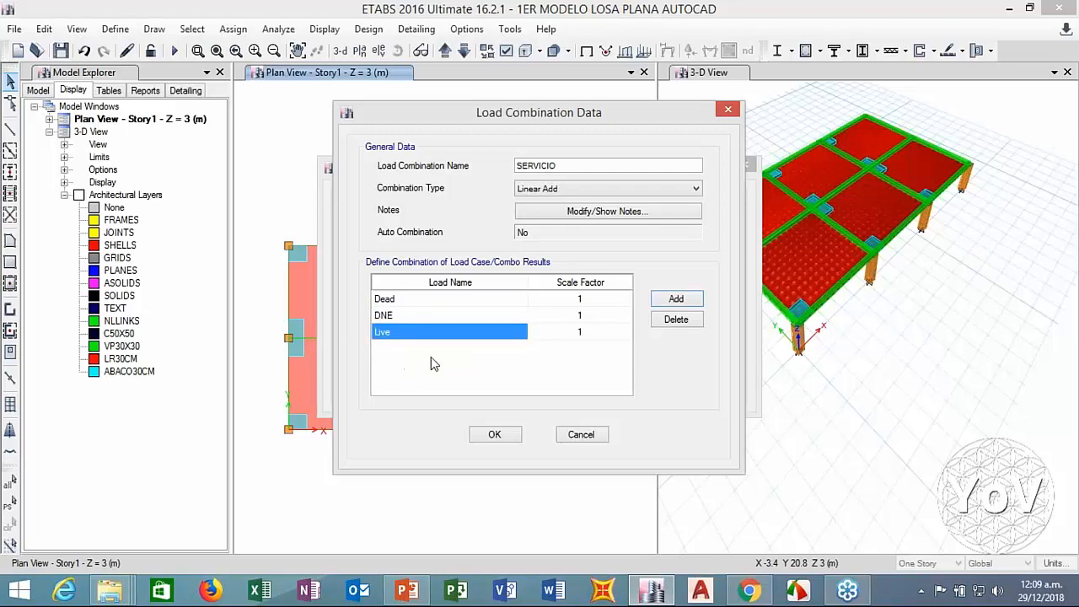
pyautogui.click(551, 299)
pyautogui.click(550, 316)
pyautogui.click(550, 333)
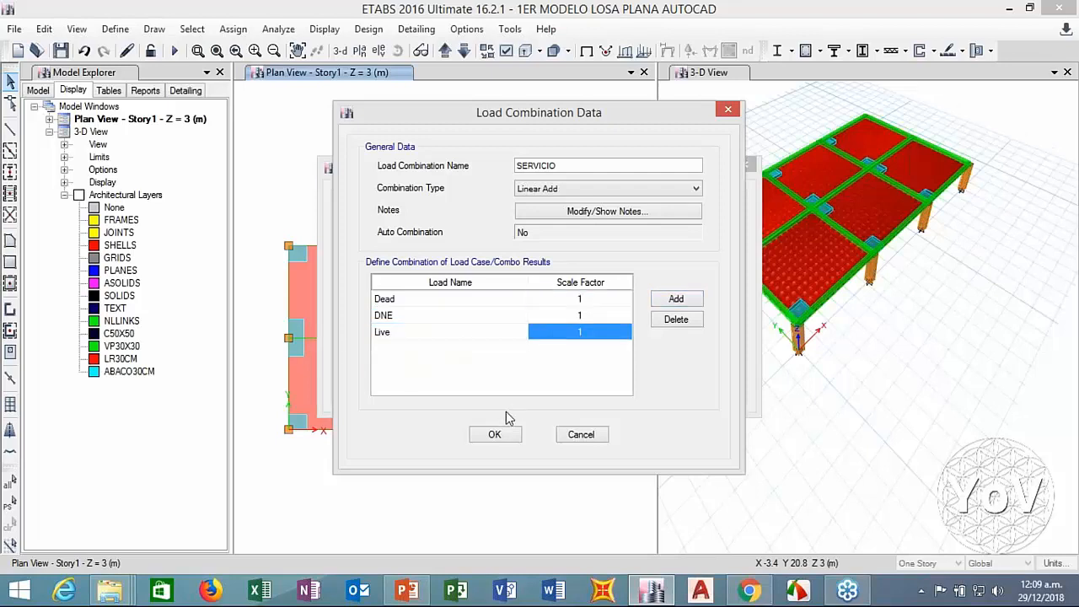
pyautogui.click(494, 433)
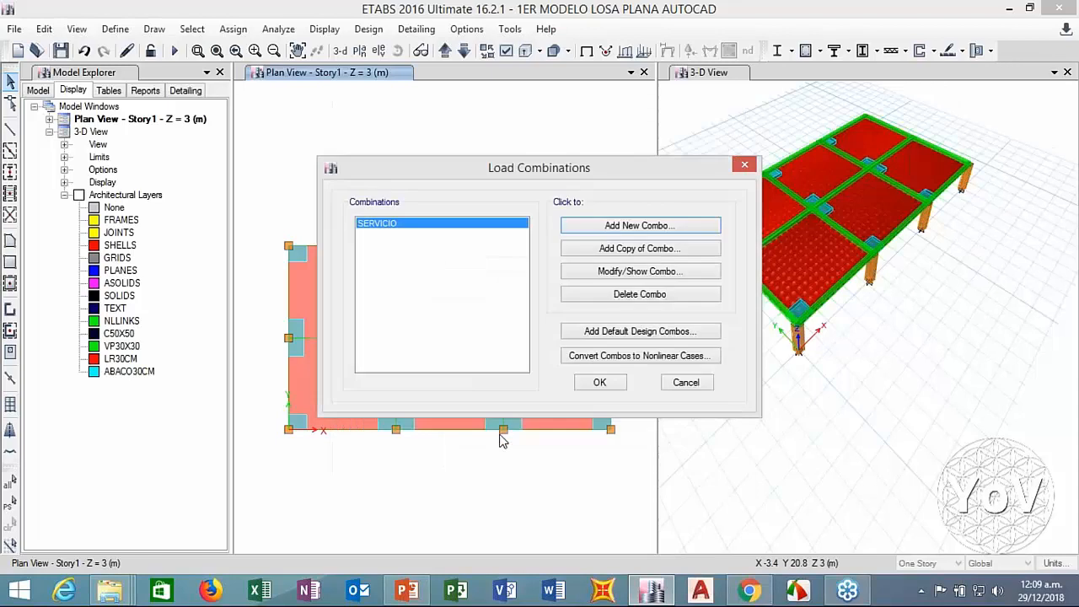
# Step: Copy the SERVICIO combination as DISENO with scale factors of 1.2 for Dead, 1.2 for DNE and 1.6 for Live
pyautogui.click(583, 258)
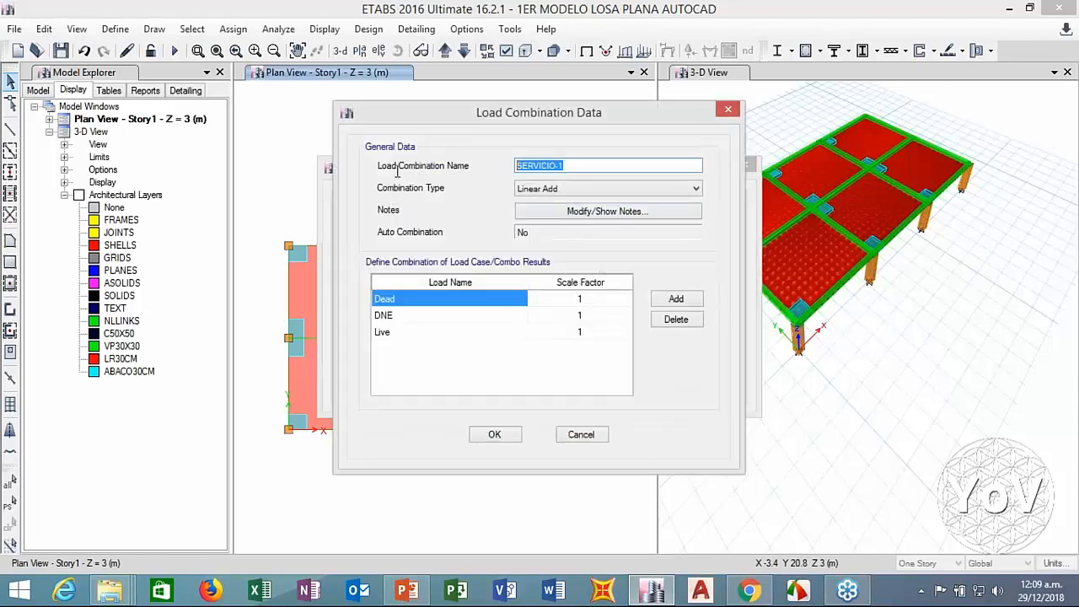
pyautogui.write('DISENO')
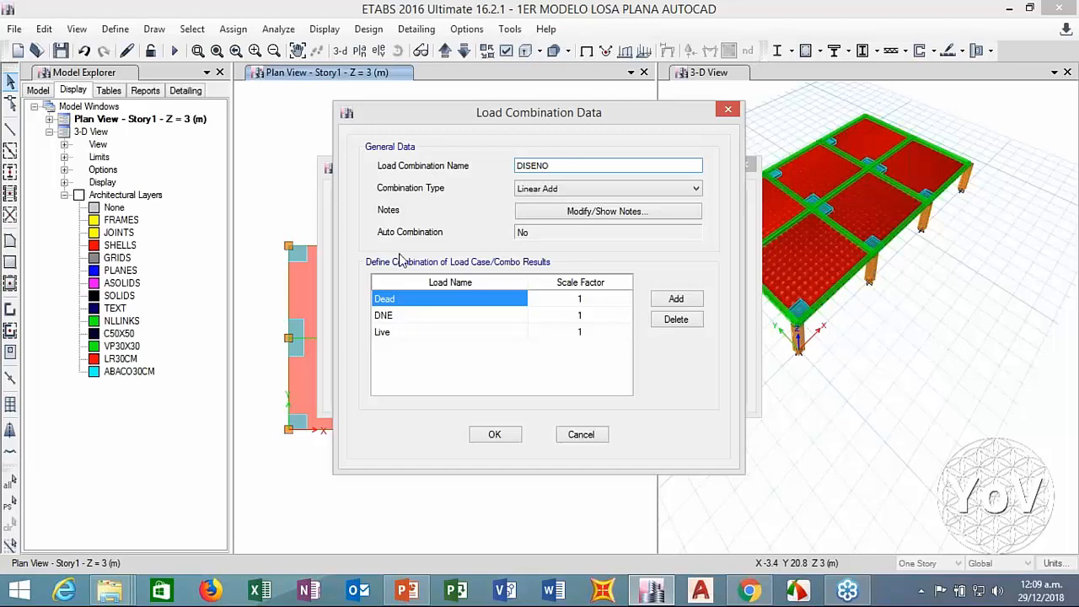
pyautogui.click(565, 299)
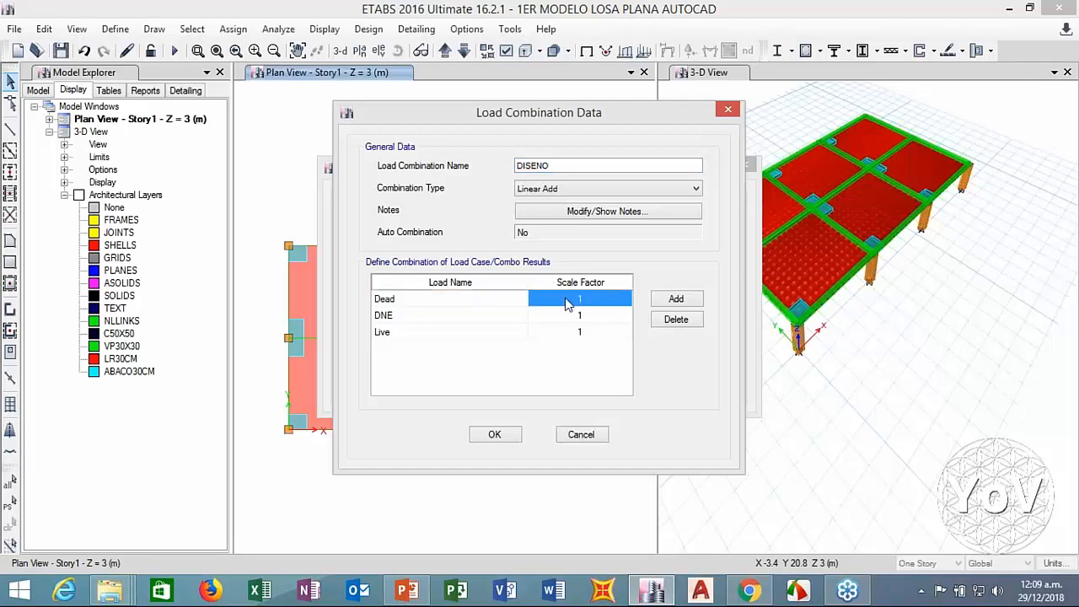
pyautogui.write('1.2')
pyautogui.click(590, 315)
pyautogui.write('1.2')
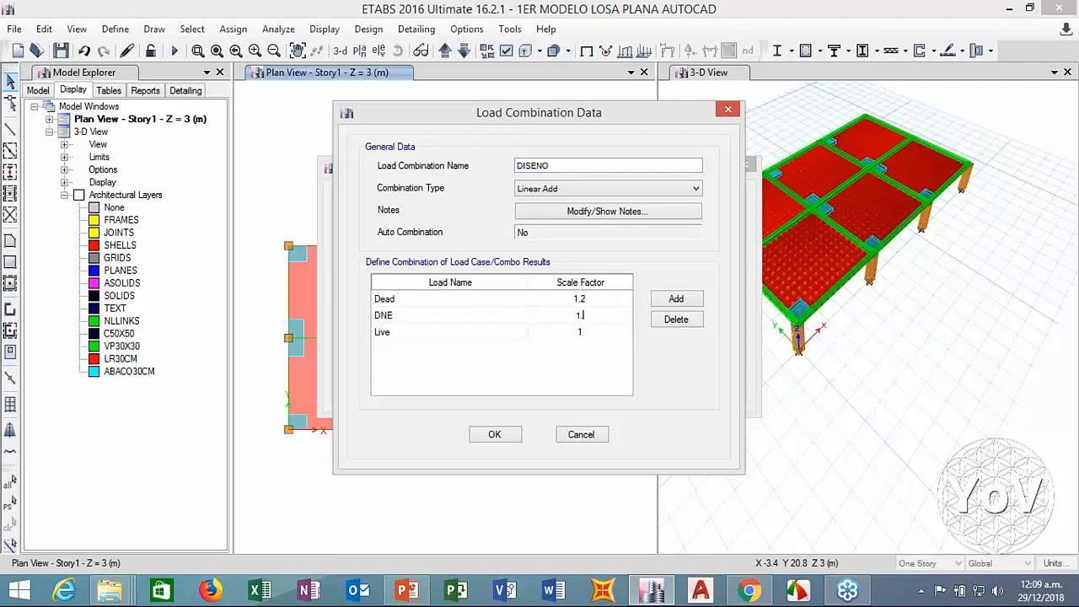
pyautogui.click(588, 333)
pyautogui.write('1.6')
pyautogui.click(596, 320)
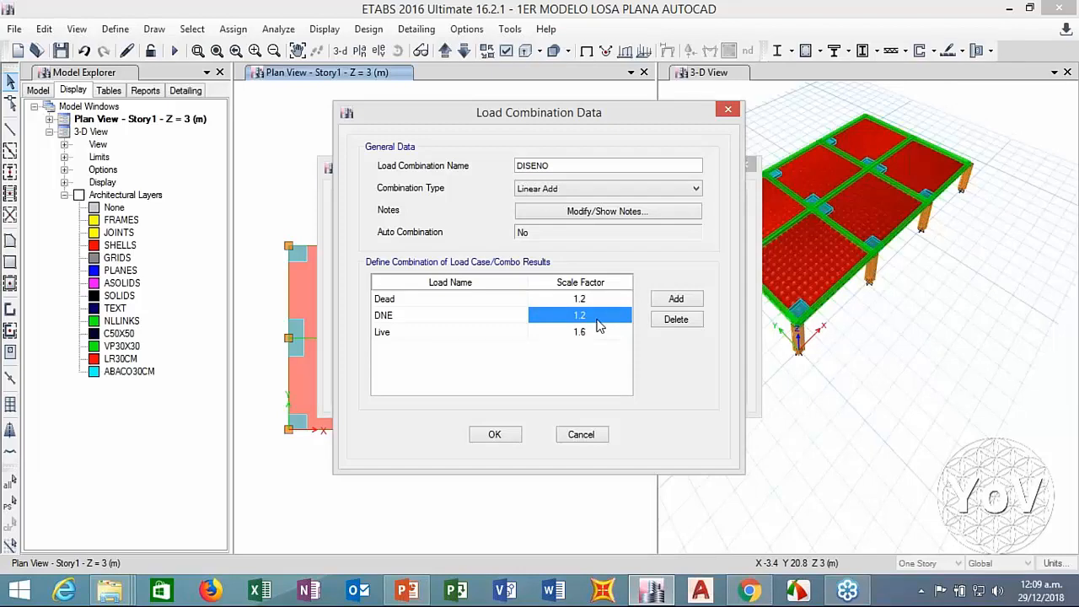
pyautogui.click(494, 435)
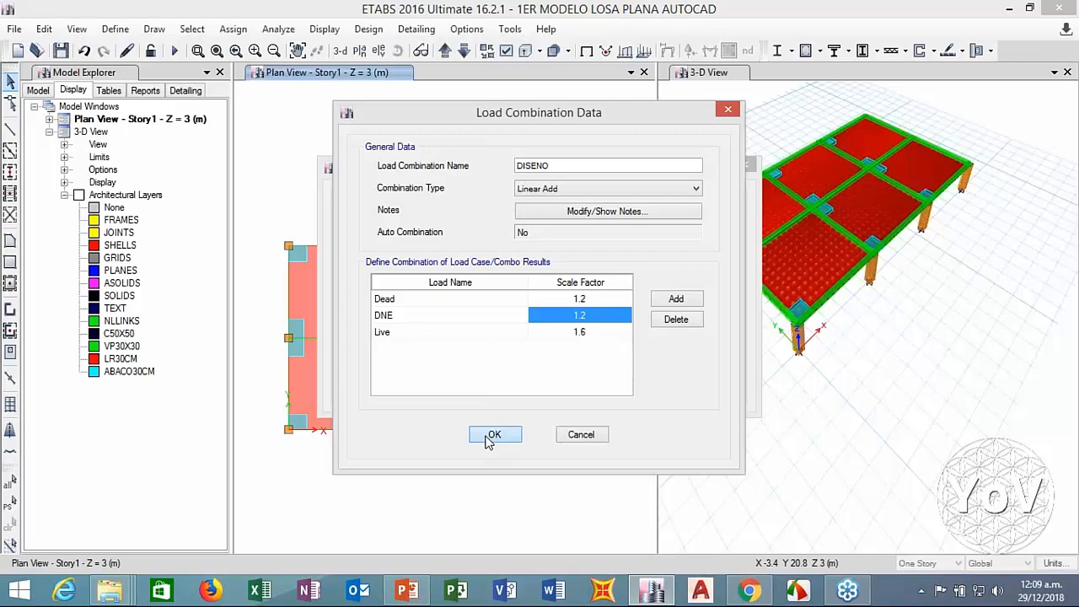
pyautogui.click(599, 382)
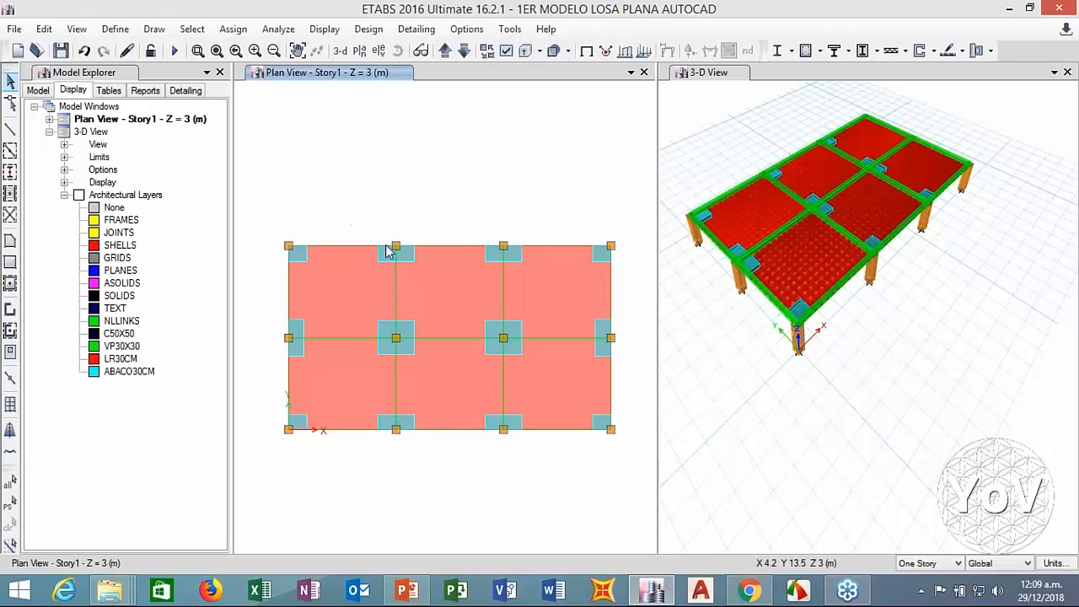
# Step: Select the whole Story1 floor in the plan view and save the model
pyautogui.moveTo(624, 200); pyautogui.dragTo(260, 457)
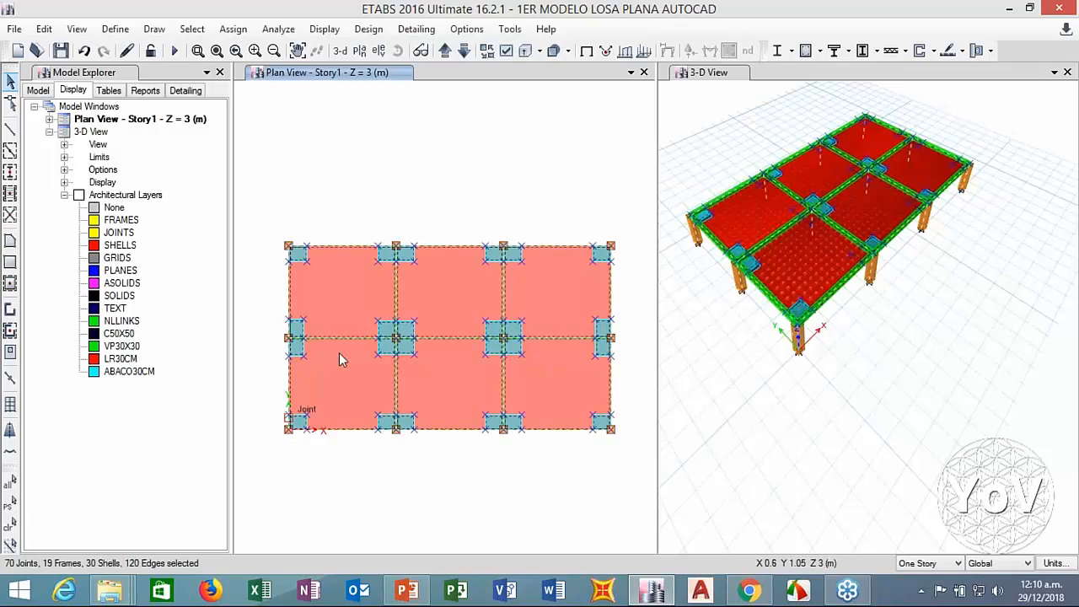
pyautogui.click(216, 51)
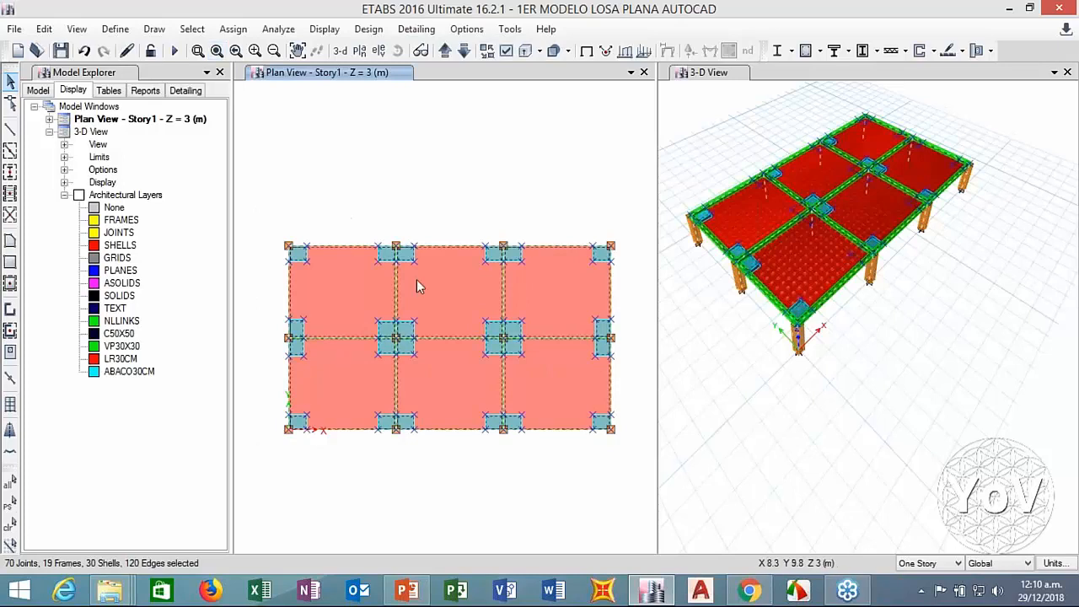
pyautogui.click(60, 51)
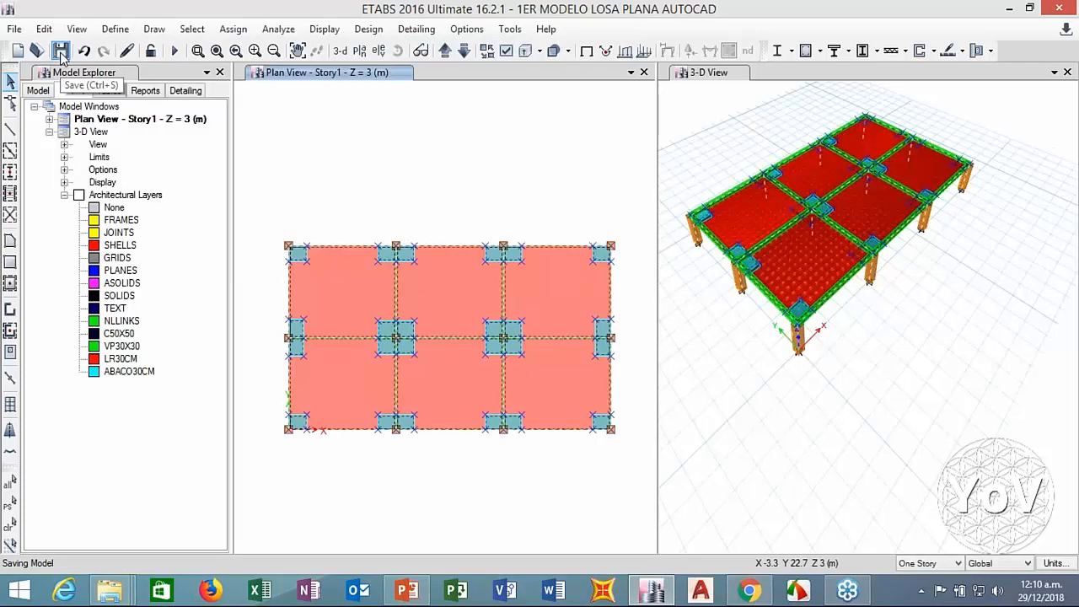
# Step: Assign a uniform gravity load of 5 kN/m² in the Live pattern to all Story1 floor shells, replacing existing loads
pyautogui.moveTo(637, 212); pyautogui.dragTo(260, 477)
pyautogui.click(232, 28)
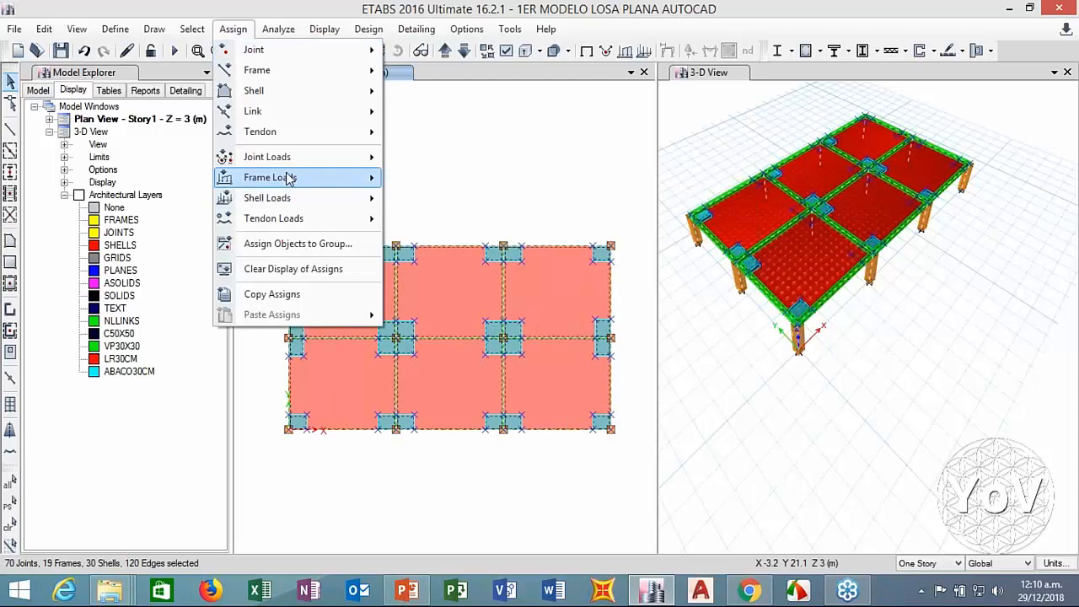
pyautogui.moveTo(375, 202)
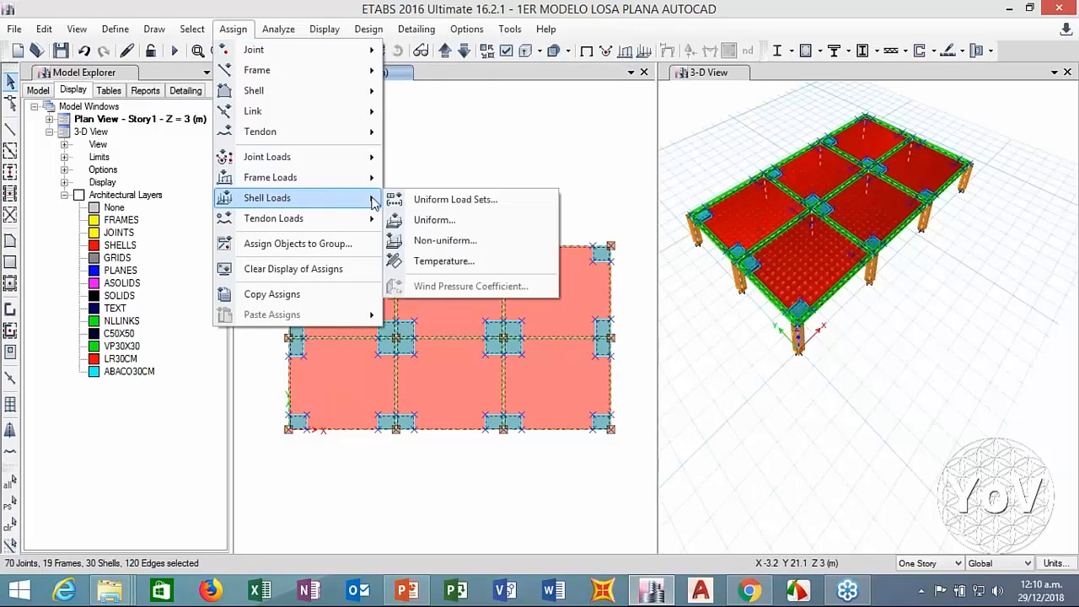
pyautogui.click(424, 221)
pyautogui.click(582, 255)
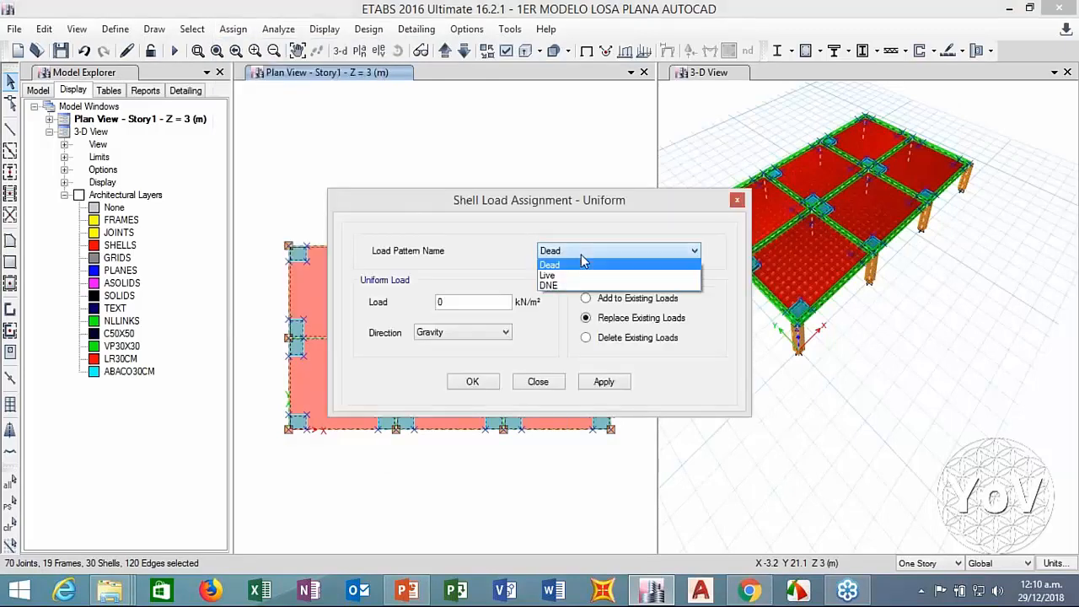
pyautogui.click(569, 276)
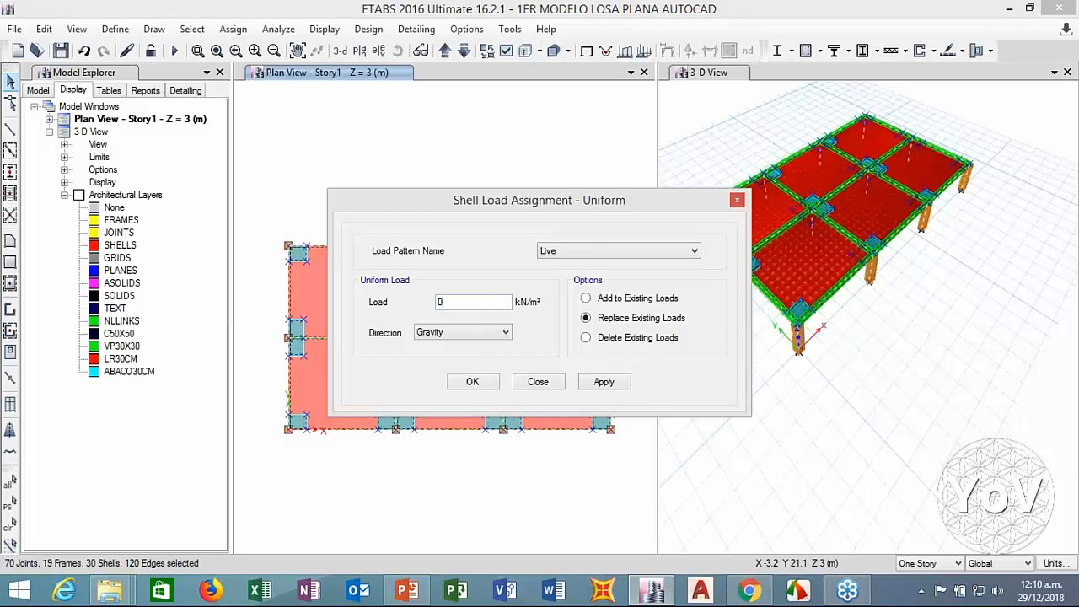
pyautogui.moveTo(474, 302); pyautogui.dragTo(401, 311)
pyautogui.write('5')
pyautogui.click(599, 382)
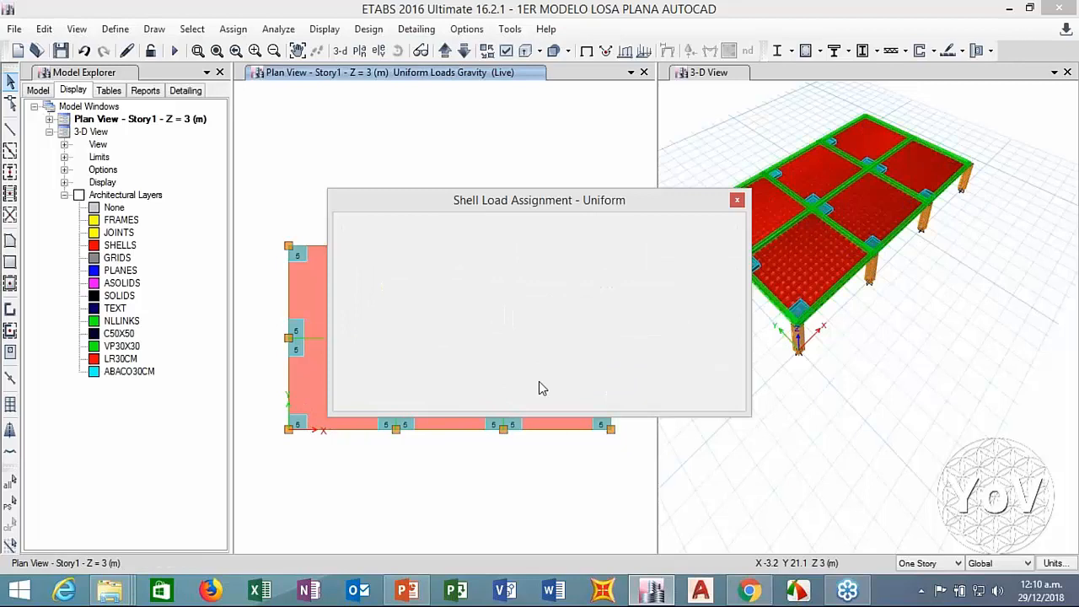
pyautogui.click(539, 381)
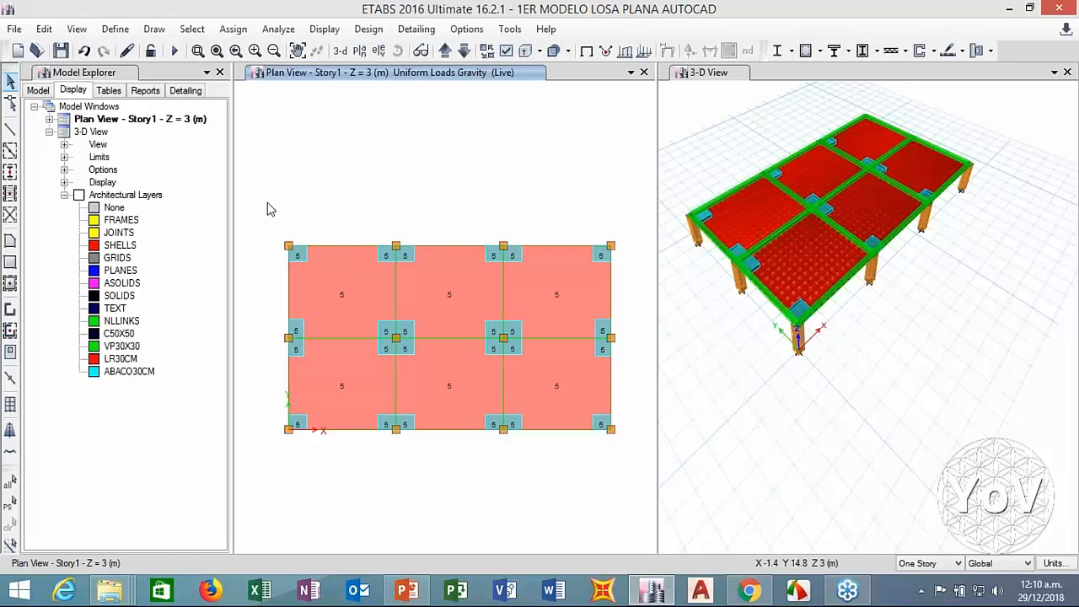
# Step: Assign a uniform gravity load of 3 kN/m² in the DNE pattern to all Story1 floor shells, replacing existing loads
pyautogui.moveTo(268, 203); pyautogui.dragTo(624, 465)
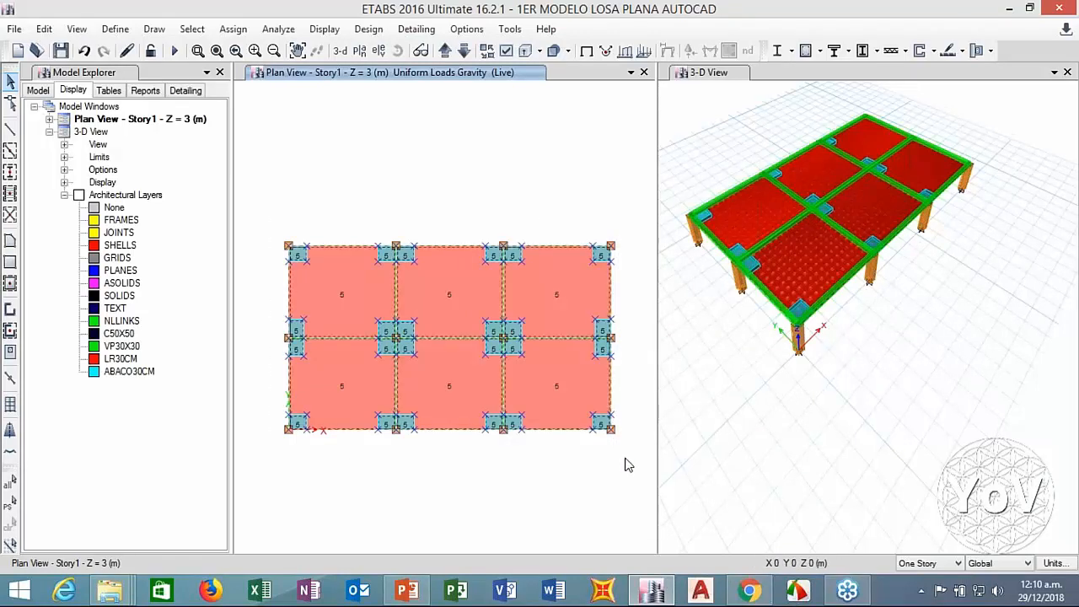
pyautogui.click(233, 28)
pyautogui.moveTo(340, 199)
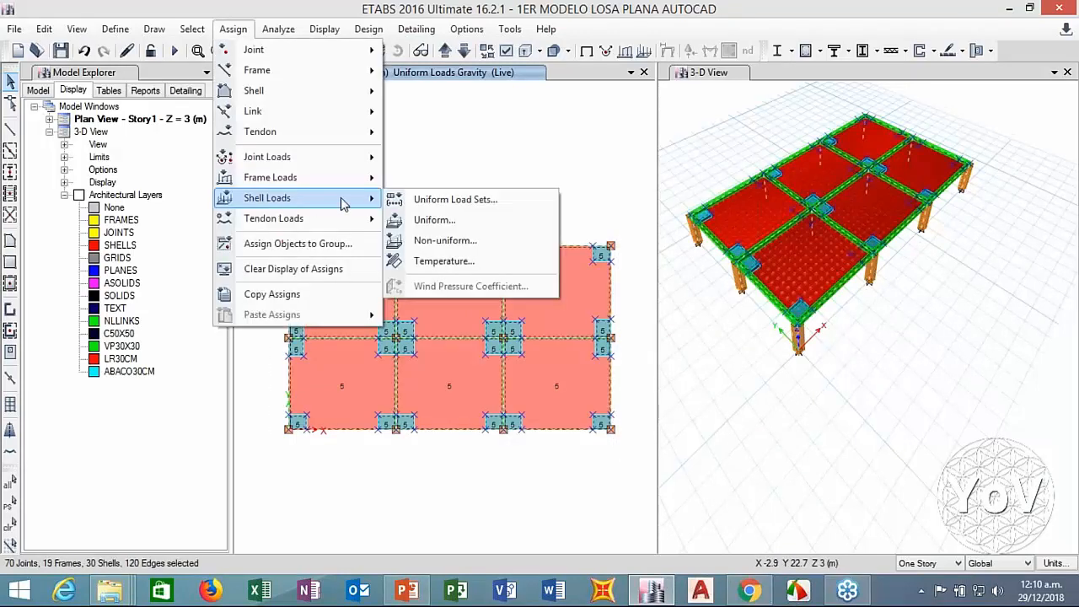
pyautogui.click(424, 219)
pyautogui.click(618, 250)
pyautogui.click(556, 266)
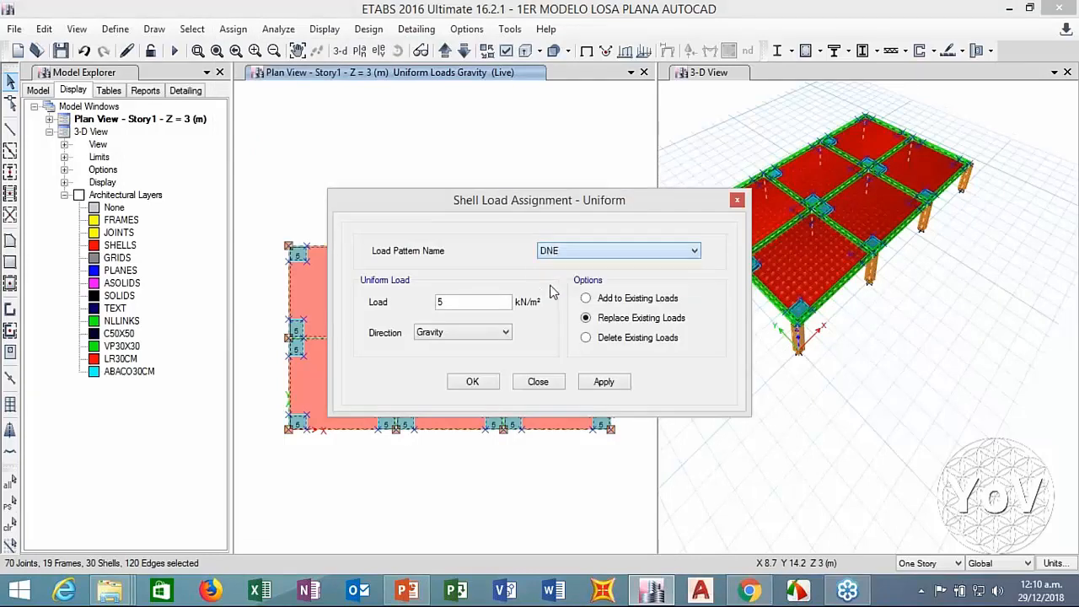
pyautogui.doubleClick(480, 301)
pyautogui.write('3')
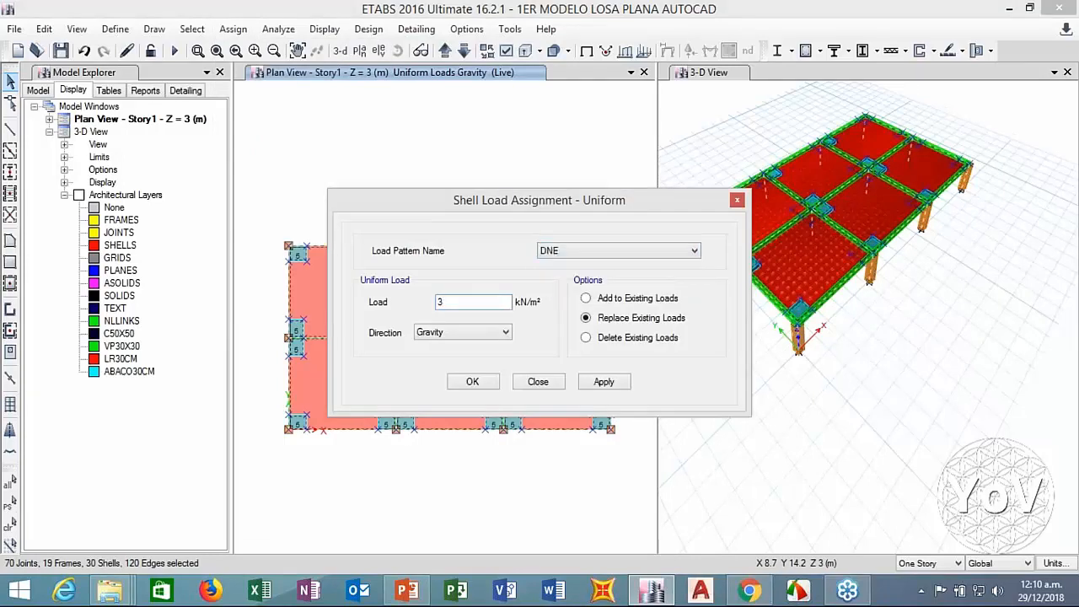
pyautogui.click(600, 383)
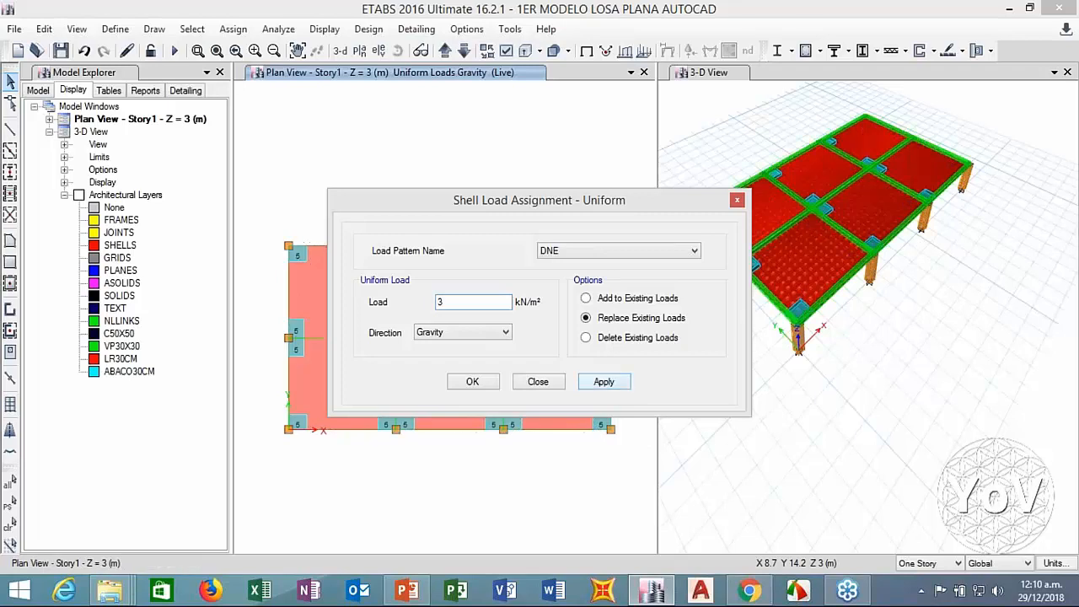
pyautogui.click(538, 381)
# Step: Clear the load values from the plan by showing the undeformed shape, and restore the extruded display in the 3-D view
pyautogui.click(586, 50)
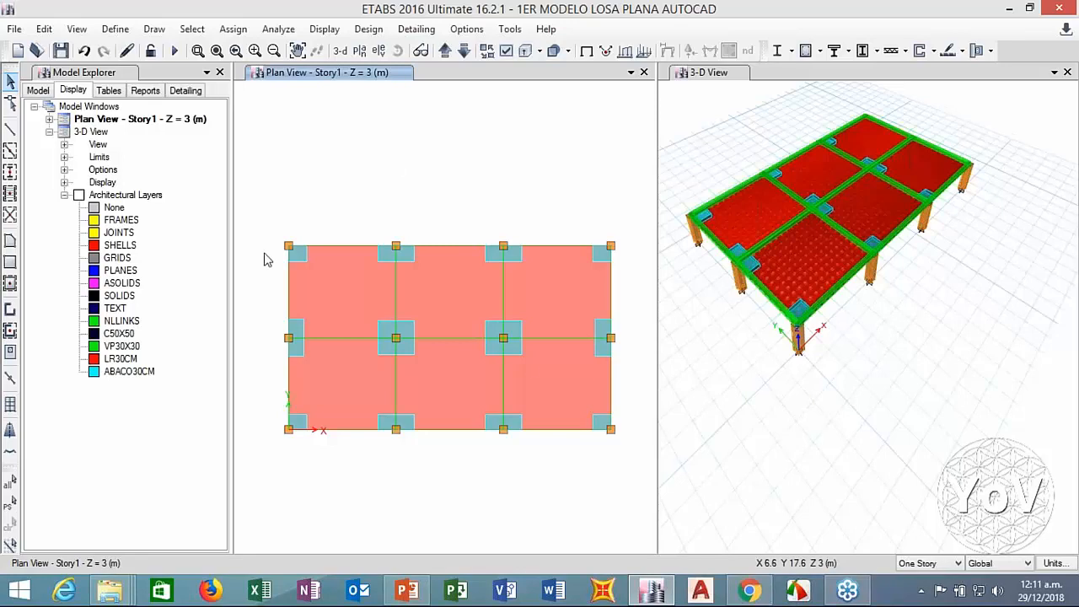
pyautogui.click(699, 171)
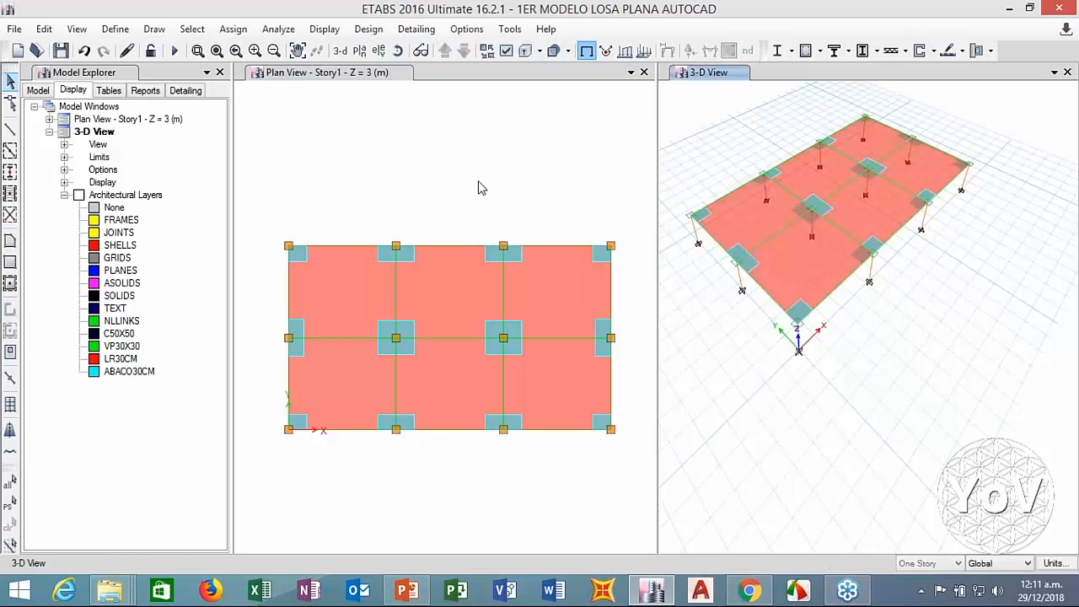
pyautogui.click(518, 53)
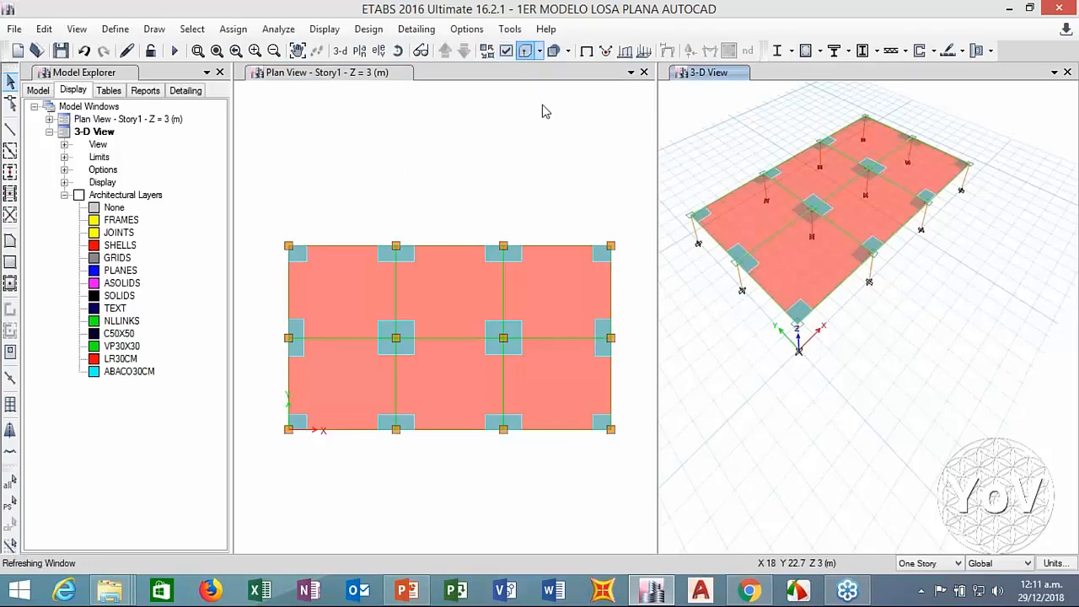
pyautogui.click(497, 169)
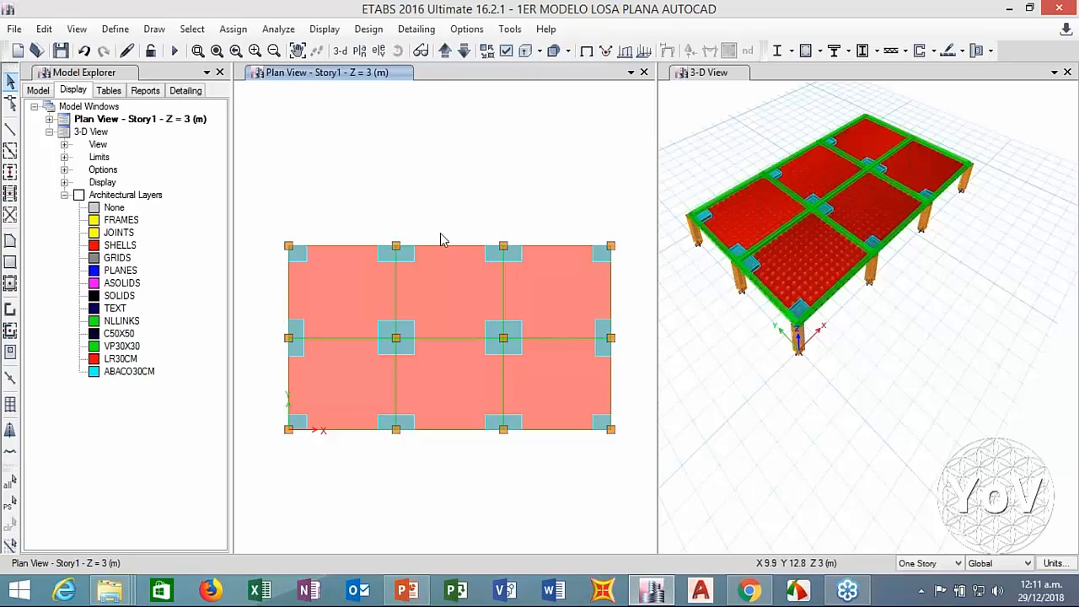
pyautogui.moveTo(439, 220); pyautogui.dragTo(430, 210, button='middle')
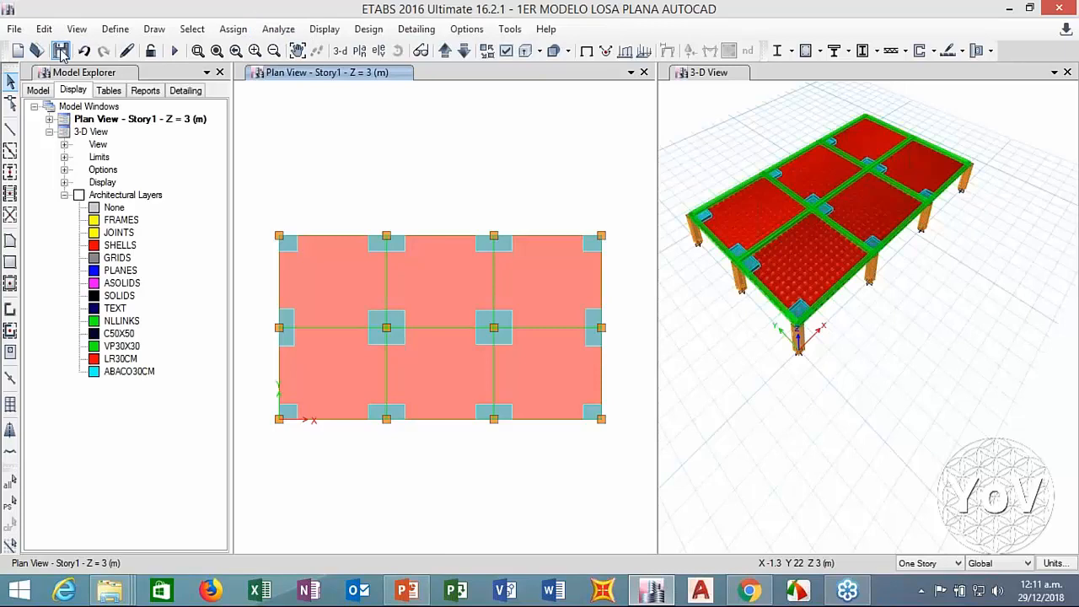
# Step: Save the model and run the model check with all checks and fixes enabled at a 1 mm length tolerance
pyautogui.click(60, 51)
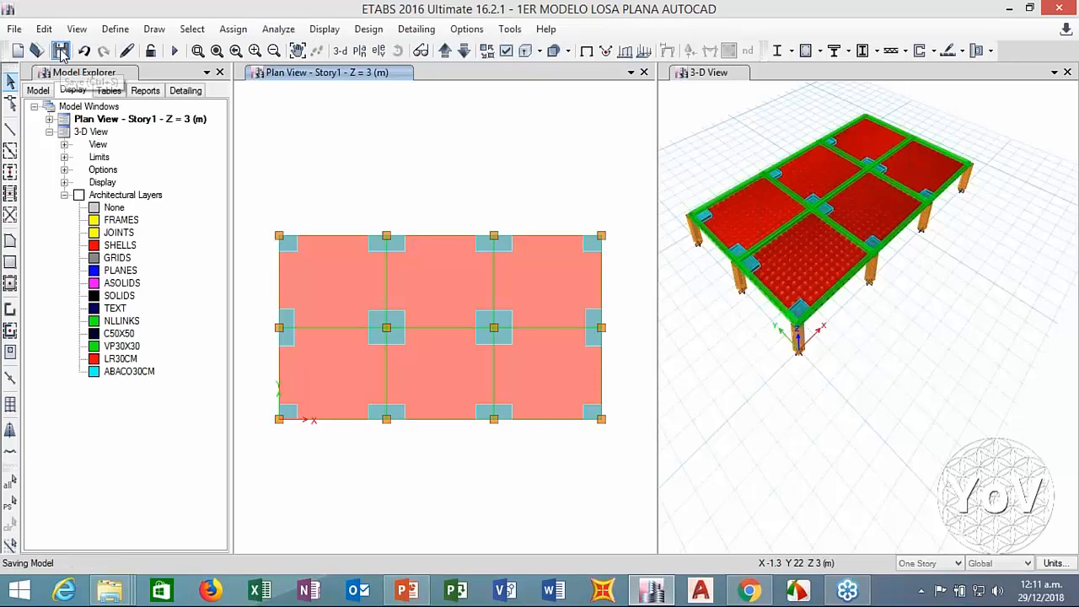
pyautogui.click(325, 29)
pyautogui.click(327, 29)
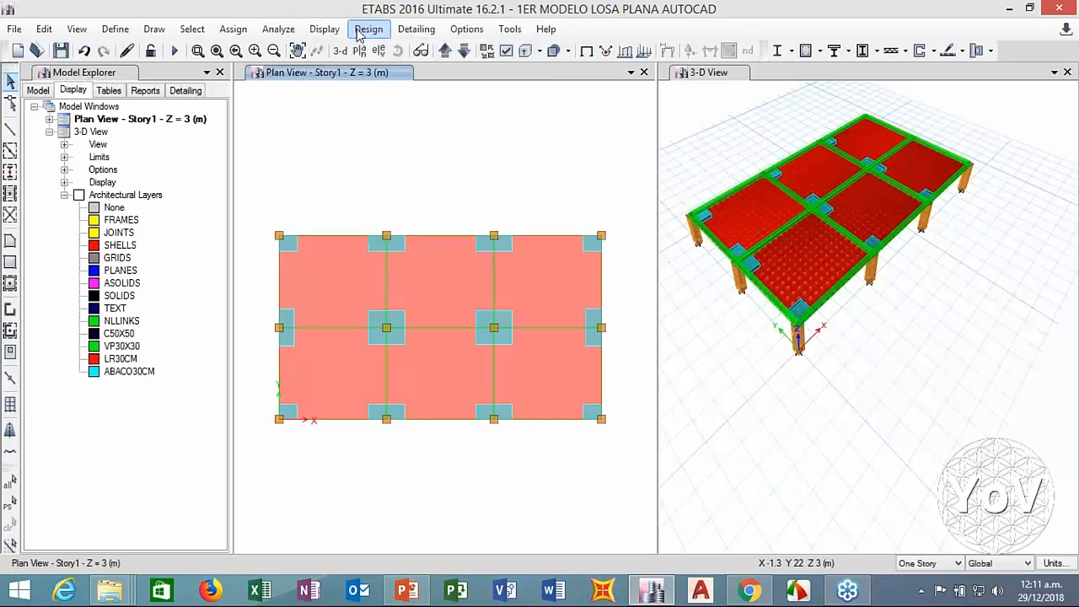
pyautogui.click(357, 30)
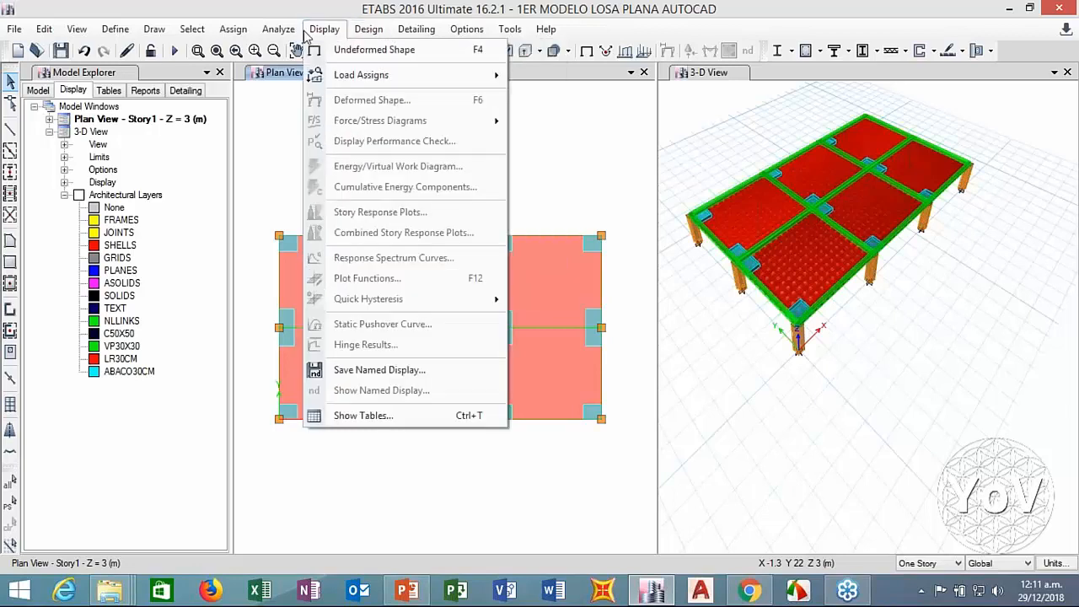
pyautogui.click(295, 50)
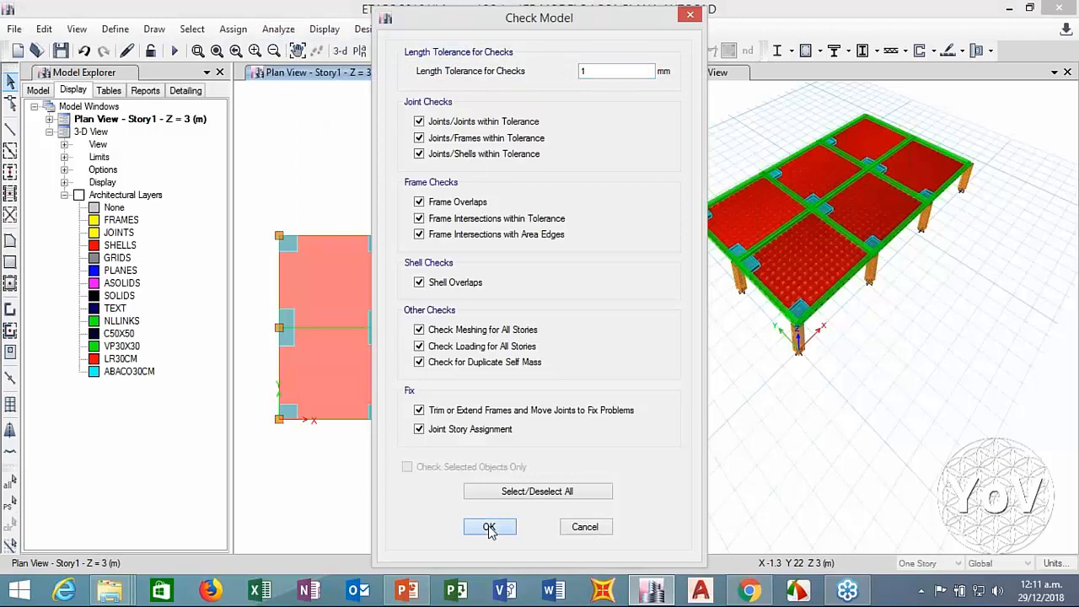
pyautogui.click(489, 527)
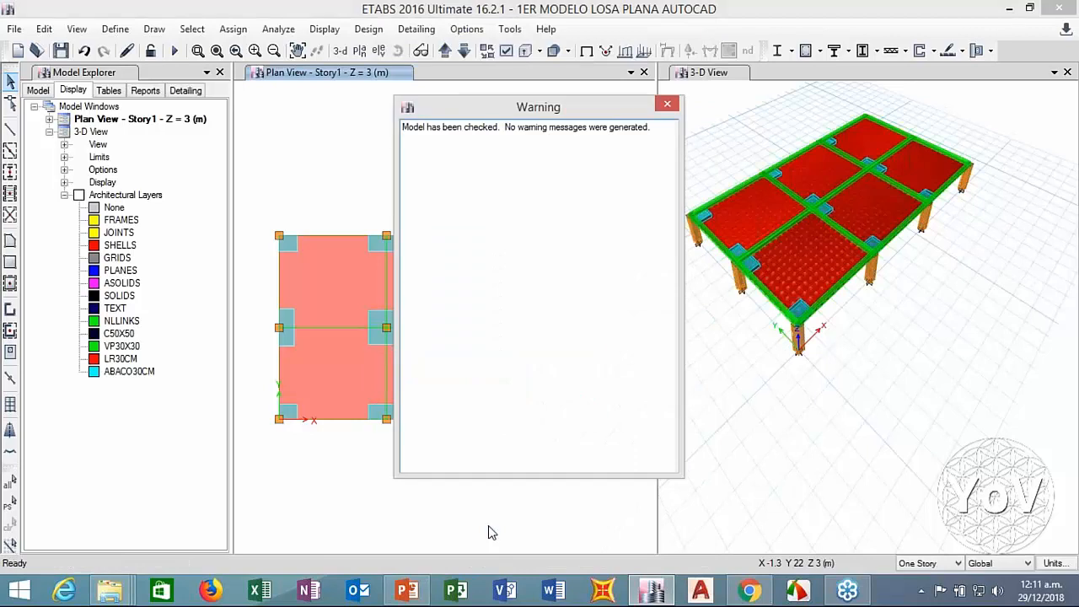
pyautogui.click(667, 105)
# Step: Review the building's active degrees of freedom, and enable calculation of diaphragm centers of rigidity in the load case run settings
pyautogui.click(278, 28)
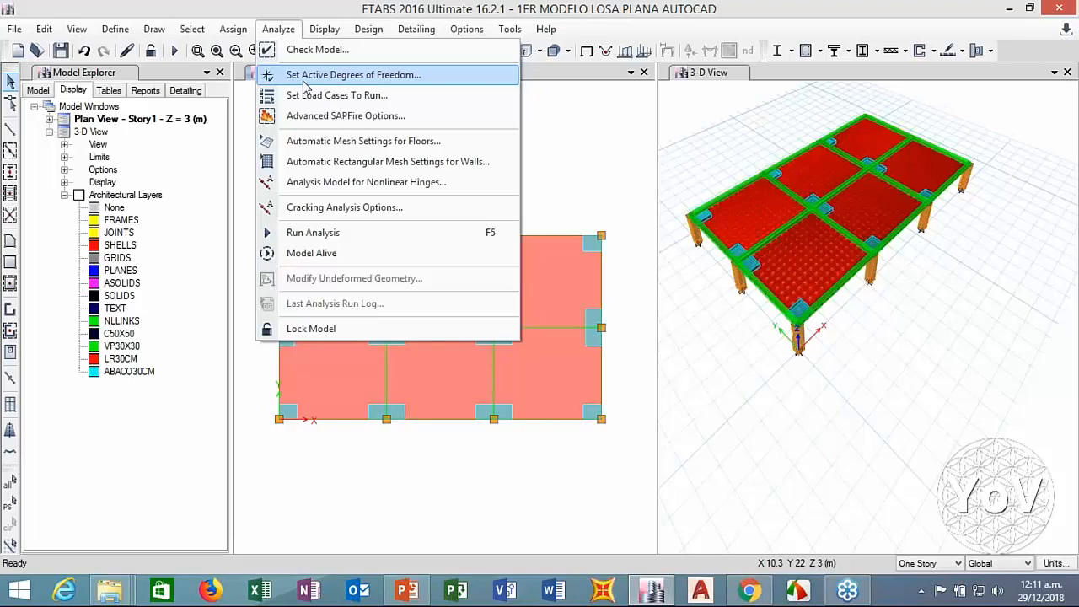
pyautogui.click(303, 82)
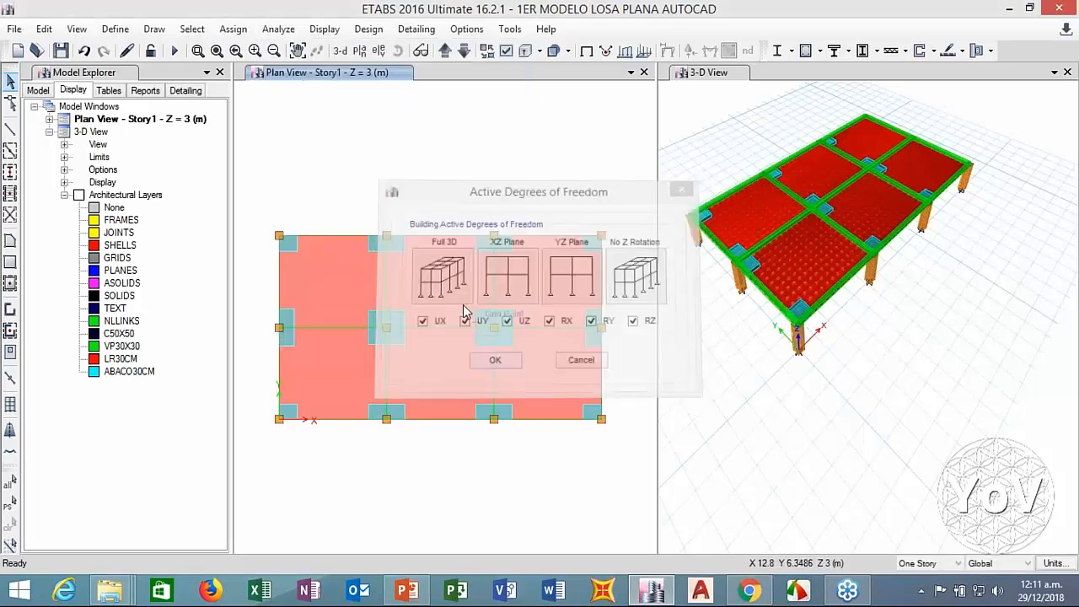
pyautogui.click(278, 28)
pyautogui.click(289, 97)
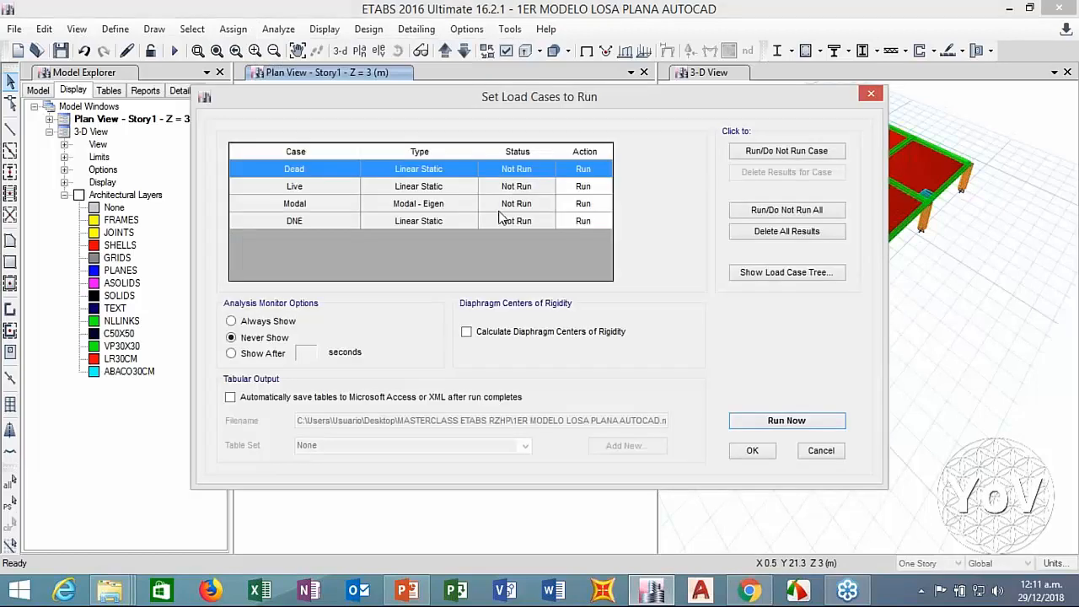
pyautogui.click(478, 333)
pyautogui.click(749, 453)
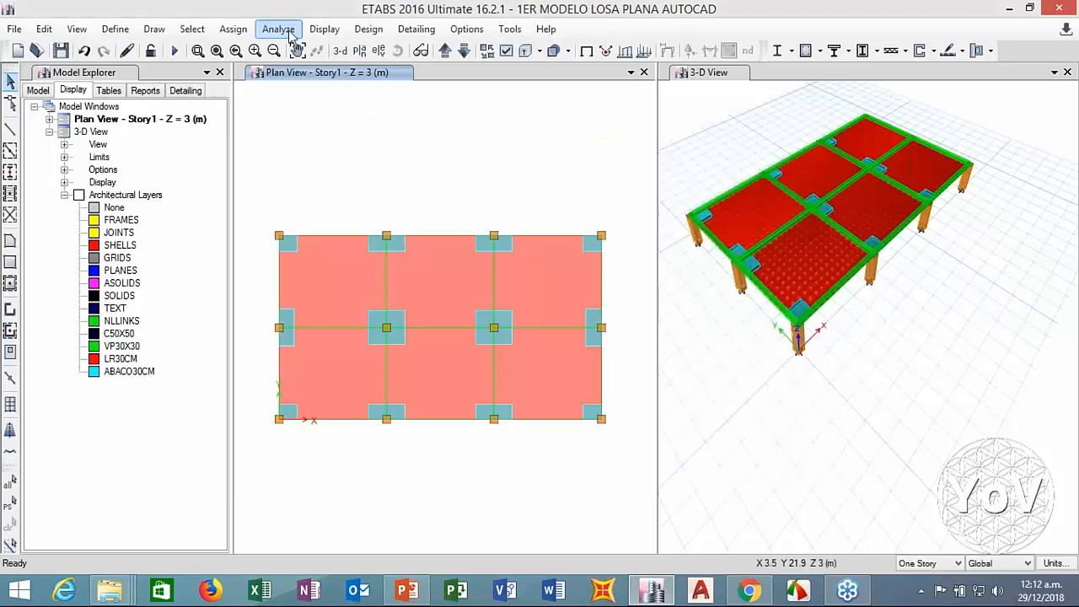
# Step: Run the analysis and close the plan view to study the Dead deformed shape of the slab in 3-D
pyautogui.click(281, 30)
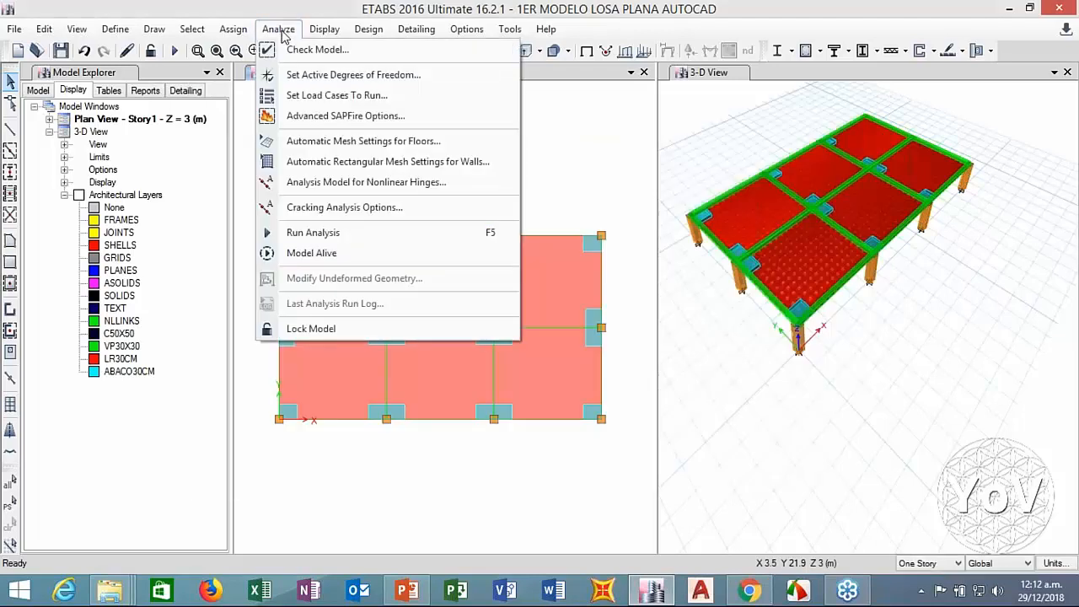
pyautogui.click(311, 235)
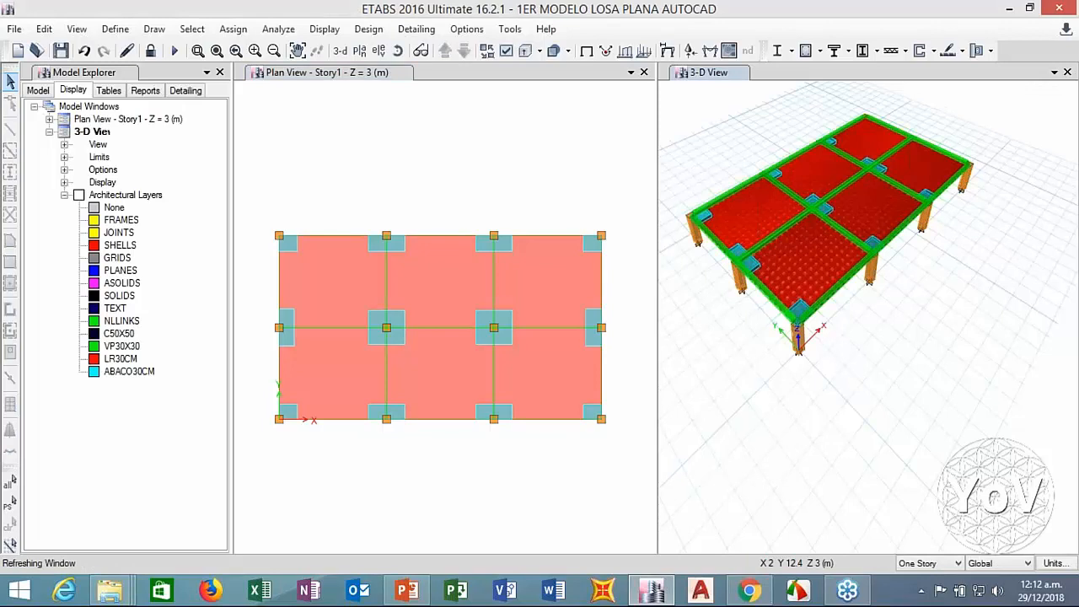
pyautogui.click(641, 84)
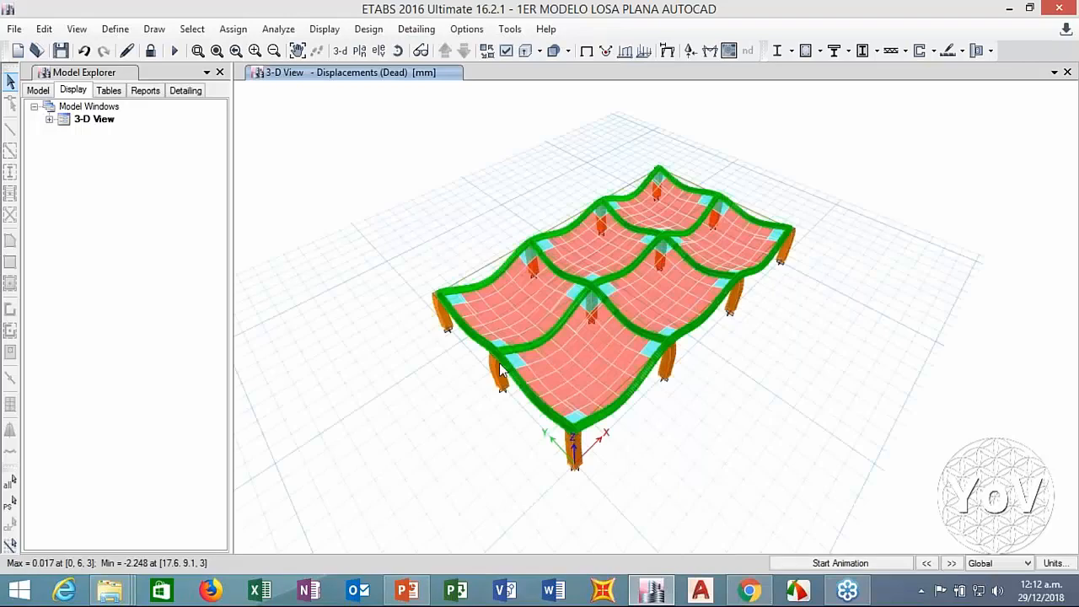
pyautogui.keyDown('shift'); pyautogui.moveTo(500, 363); pyautogui.dragTo(625, 305, button='middle'); pyautogui.keyUp('shift')
pyautogui.scroll(2, 657, 301)
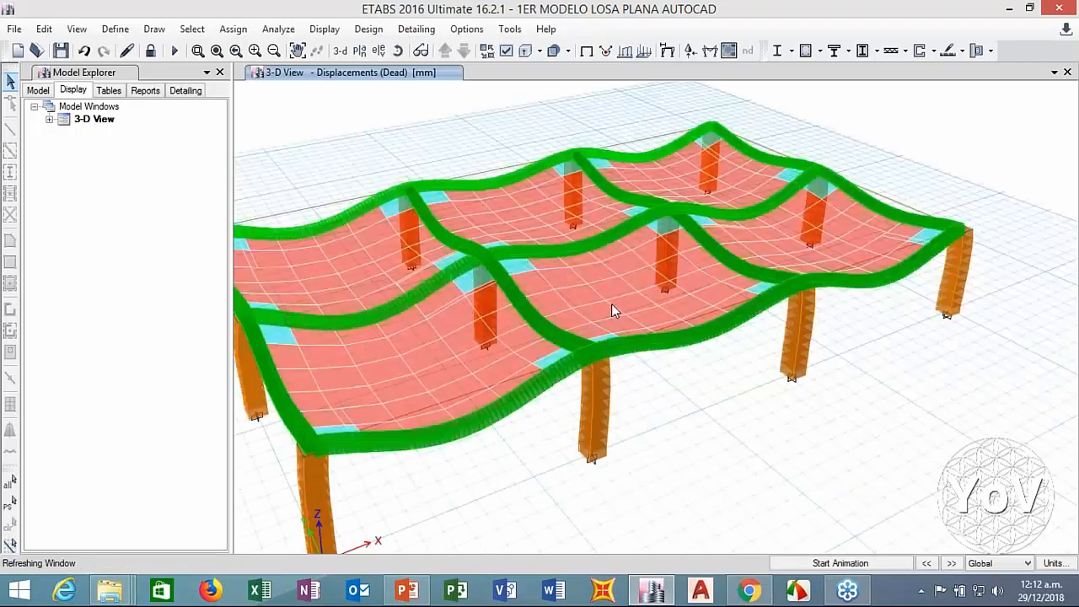
pyautogui.scroll(-2, 611, 308)
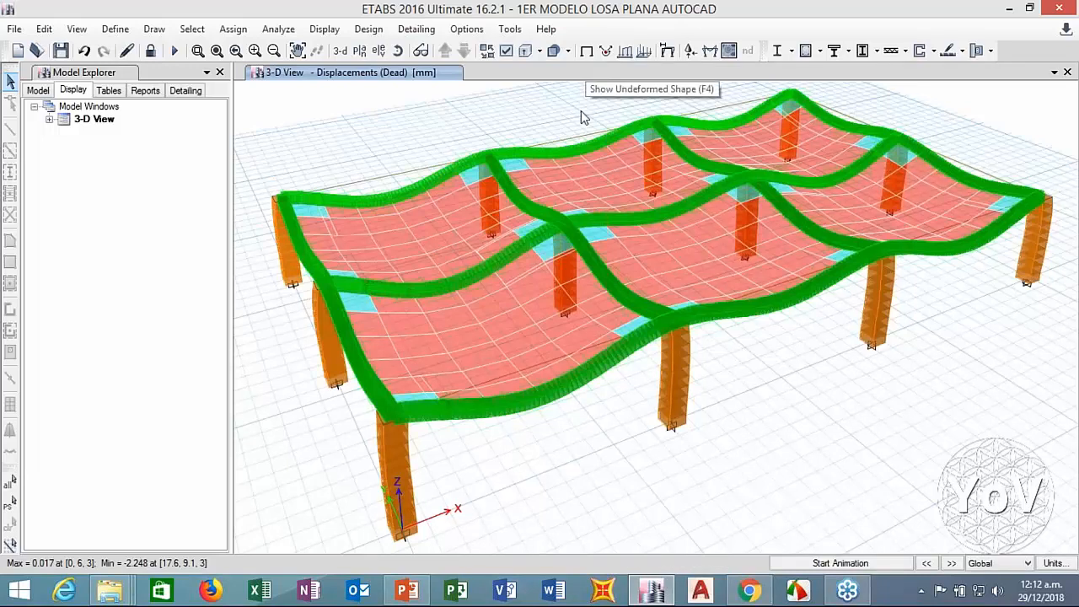
pyautogui.moveTo(638, 332)
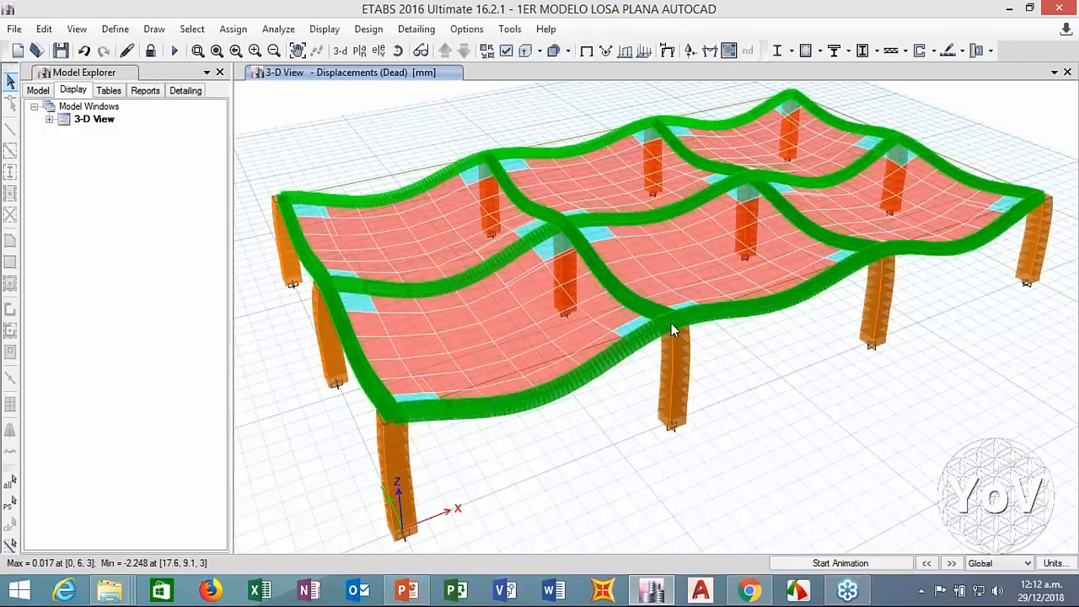
pyautogui.moveTo(671, 320)
# Step: Switch to the PowerPoint presentation and go back to the second "Deflexiones losa plana reticular" slide, showing the beam deflection diagrams
pyautogui.click(406, 595)
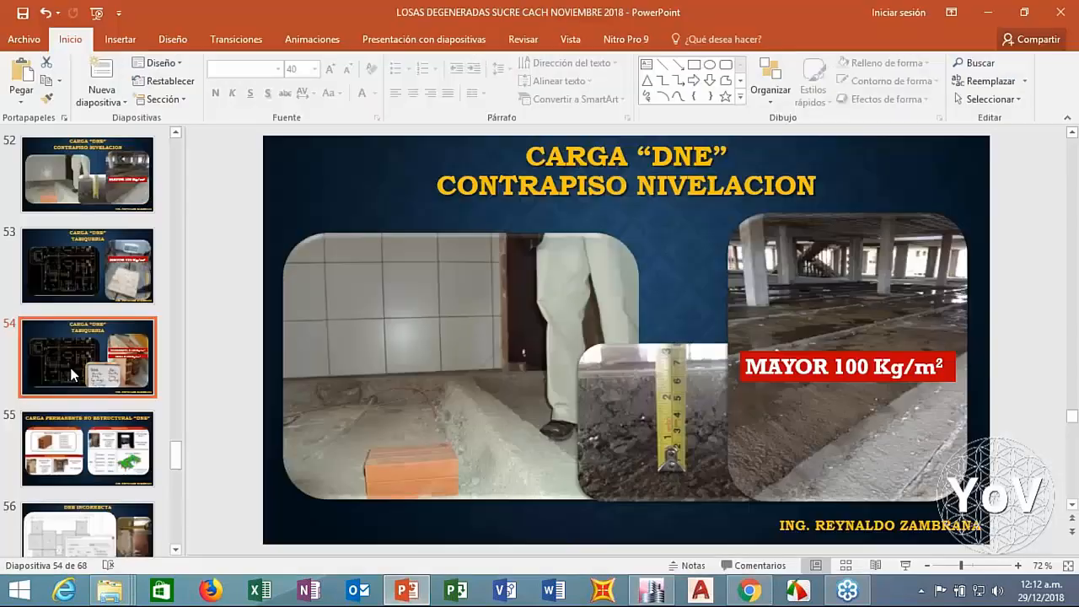
pyautogui.press('Up')
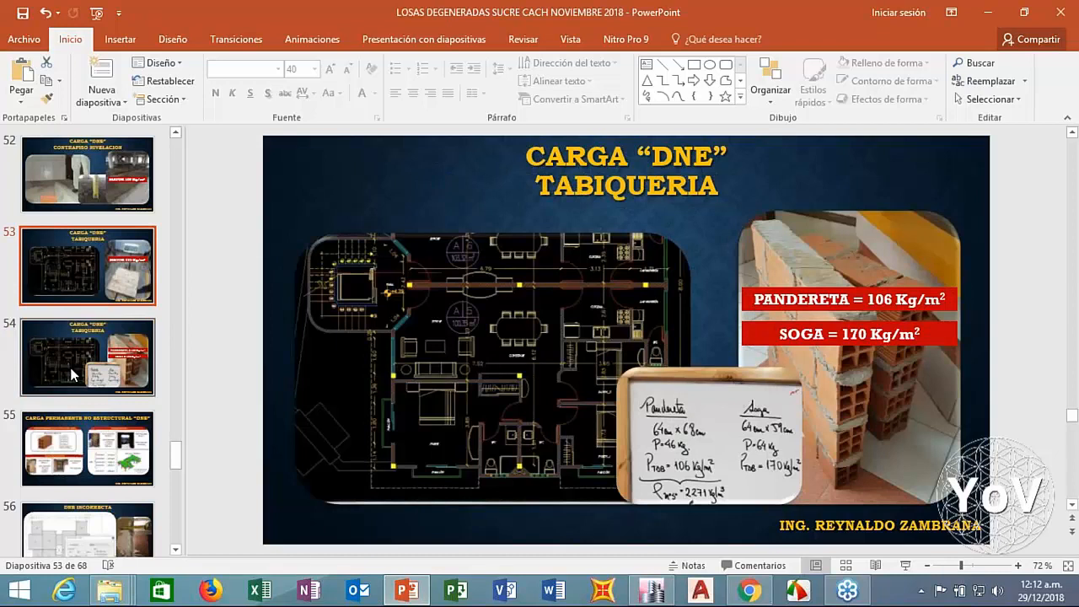
pyautogui.press('Up')
pyautogui.press('Up')
pyautogui.press('Up')
pyautogui.press('Up')
pyautogui.press('Up')
pyautogui.press('Up')
pyautogui.press('Up')
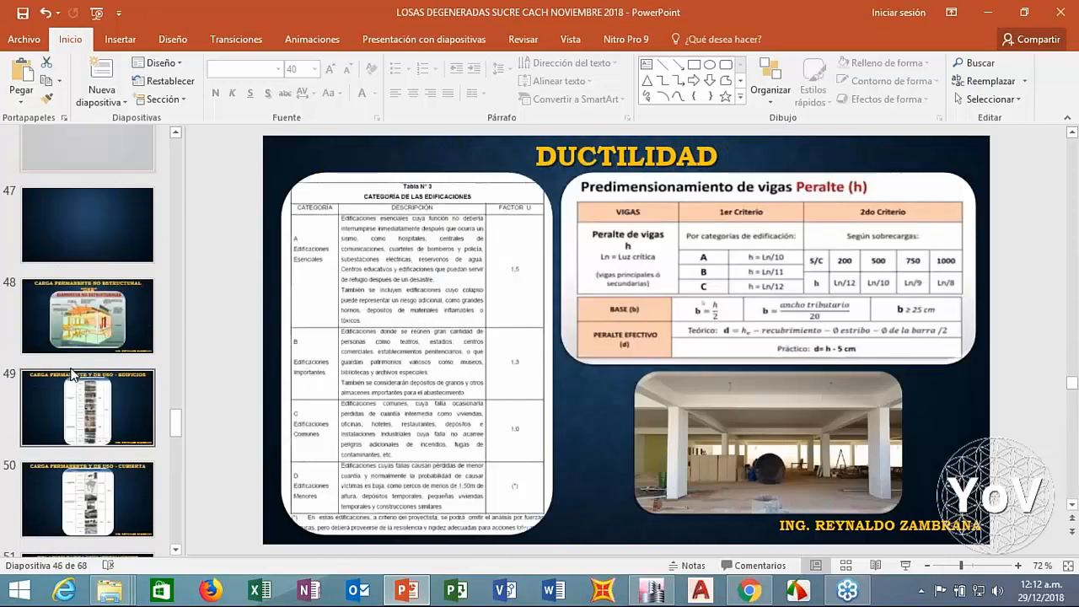
pyautogui.press('Up')
pyautogui.press('Up')
pyautogui.press('Up')
pyautogui.press('Up')
pyautogui.press('Up')
pyautogui.press('Up')
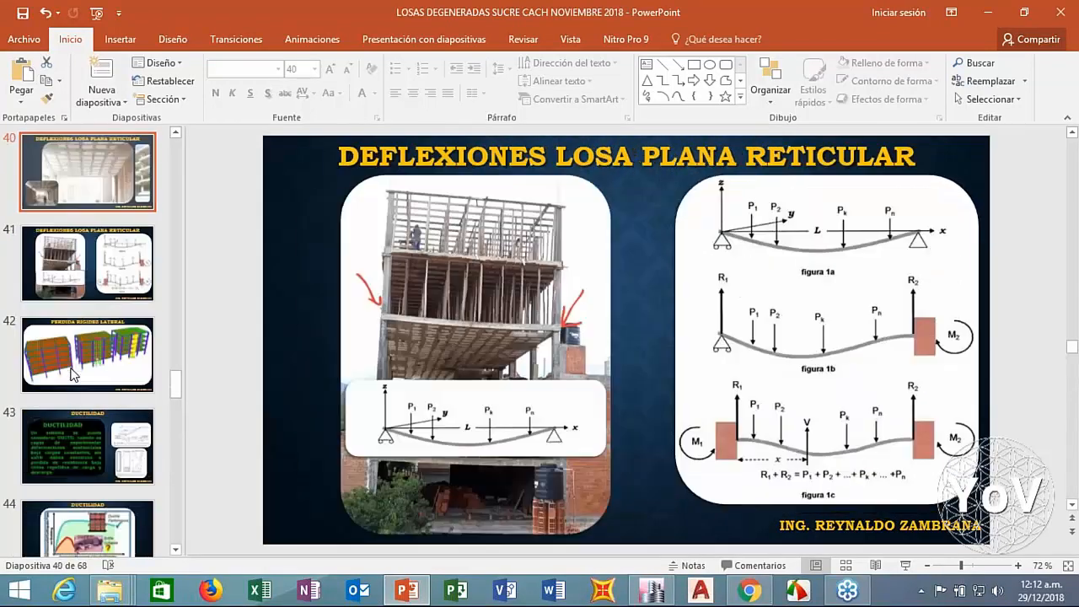
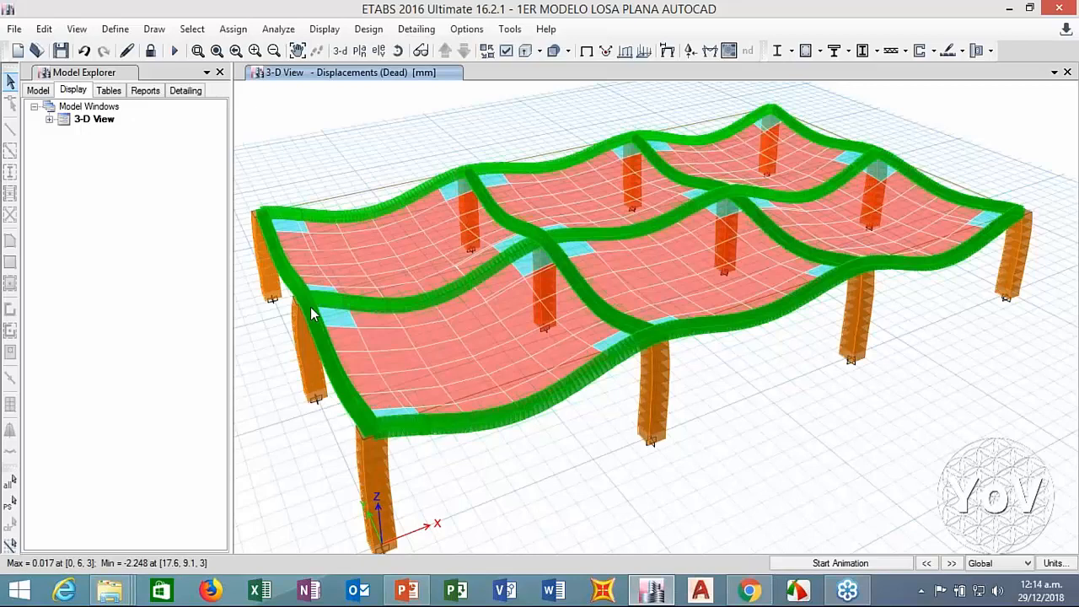
# Step: Circle the first interior beam span on the deformed slab, write the note "M22 - M33" beside it, and clear the annotations
pyautogui.moveTo(487, 292)
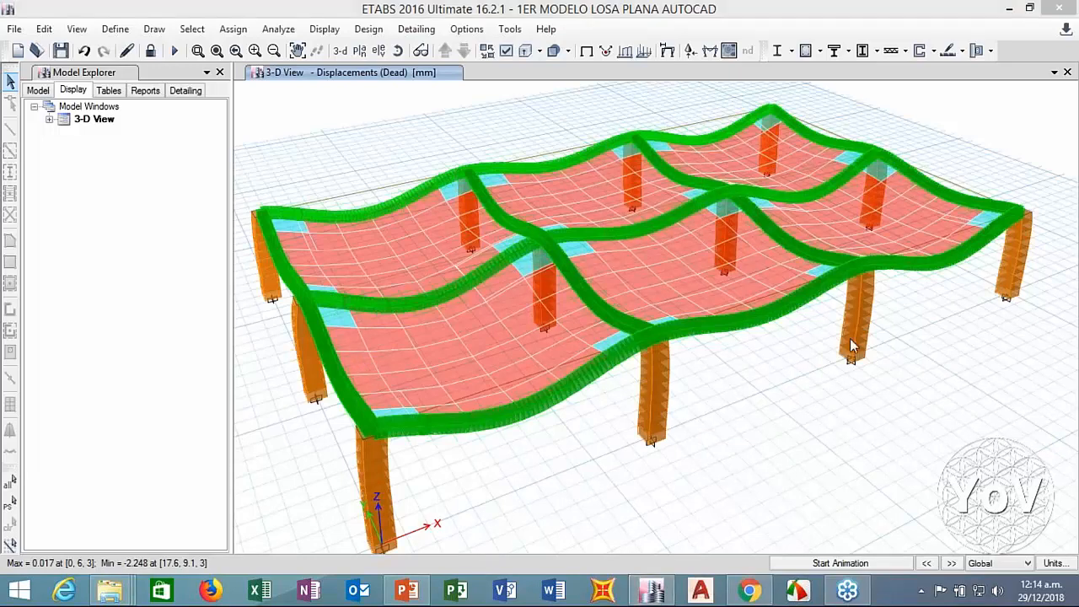
pyautogui.moveTo(548, 226)
pyautogui.mouseDown()
pyautogui.moveTo(312, 234)
pyautogui.moveTo(472, 227)
pyautogui.moveTo(287, 287)
pyautogui.moveTo(364, 333)
pyautogui.mouseUp()
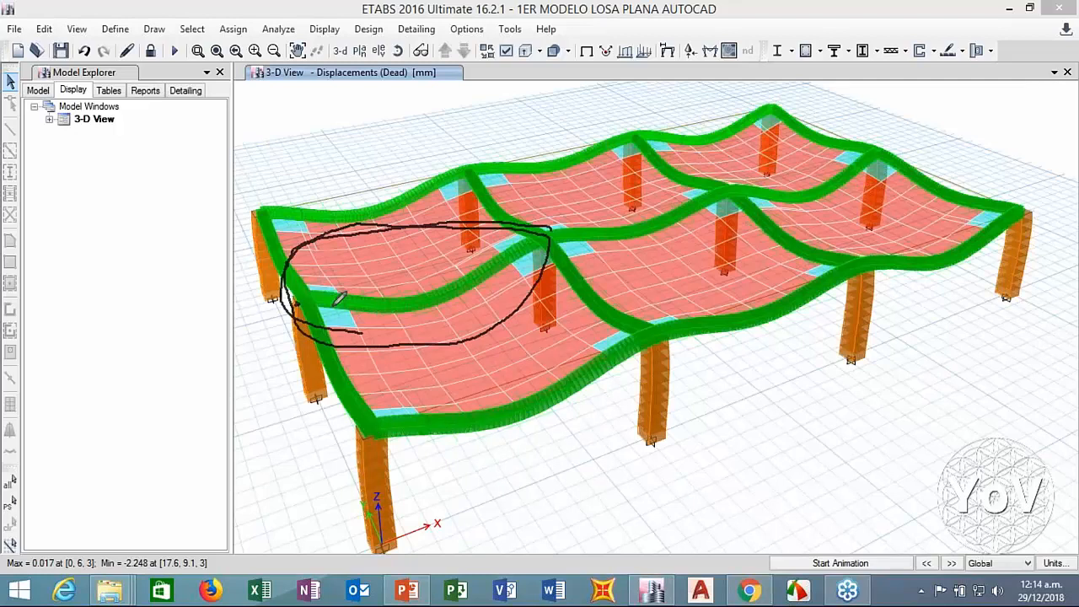
pyautogui.moveTo(295, 161)
pyautogui.mouseDown()
pyautogui.moveTo(304, 179)
pyautogui.moveTo(299, 165)
pyautogui.moveTo(324, 156)
pyautogui.moveTo(339, 172)
pyautogui.moveTo(381, 175)
pyautogui.moveTo(392, 150)
pyautogui.moveTo(414, 160)
pyautogui.moveTo(414, 177)
pyautogui.mouseUp()
pyautogui.moveTo(414, 137)
pyautogui.mouseDown()
pyautogui.moveTo(450, 157)
pyautogui.moveTo(479, 155)
pyautogui.mouseUp()
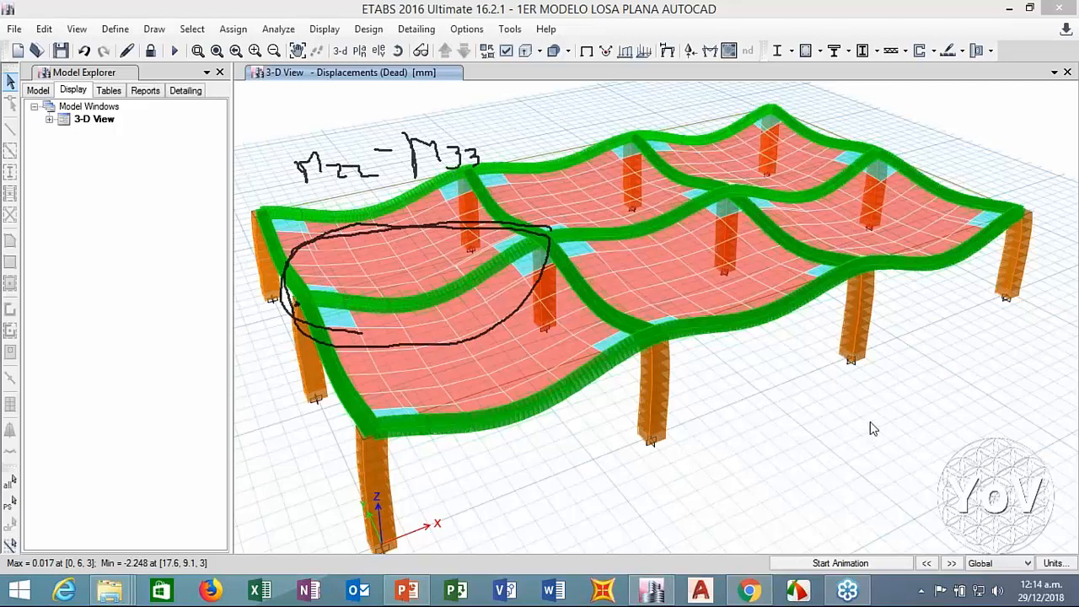
pyautogui.press('e')
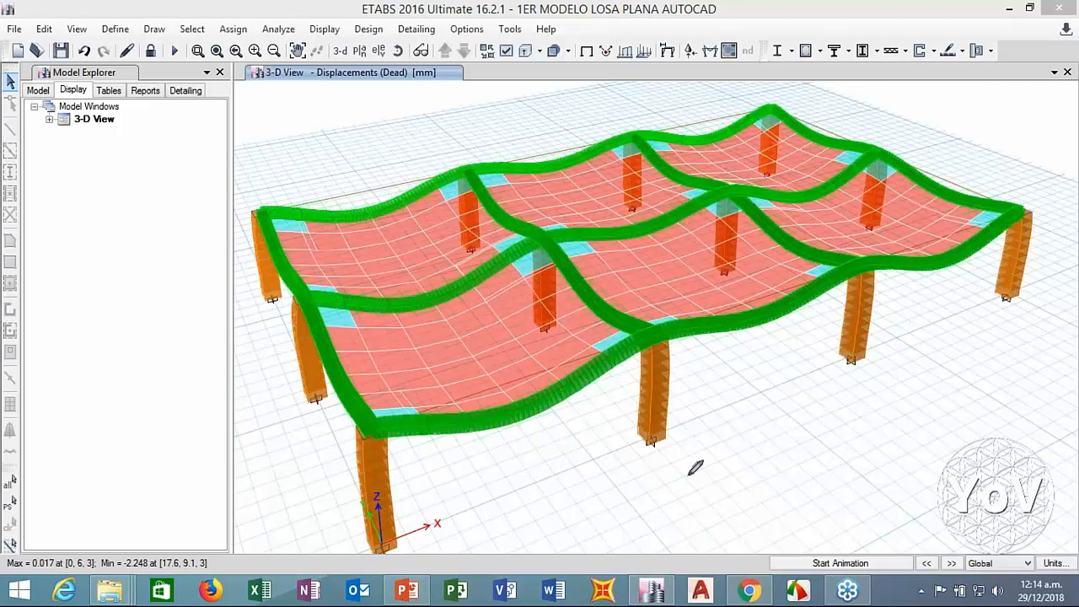
# Step: Compare the deflection diagrams on the PowerPoint slide with the Dead joint displacements near the central capital and mid-span in ETABS
pyautogui.click(409, 591)
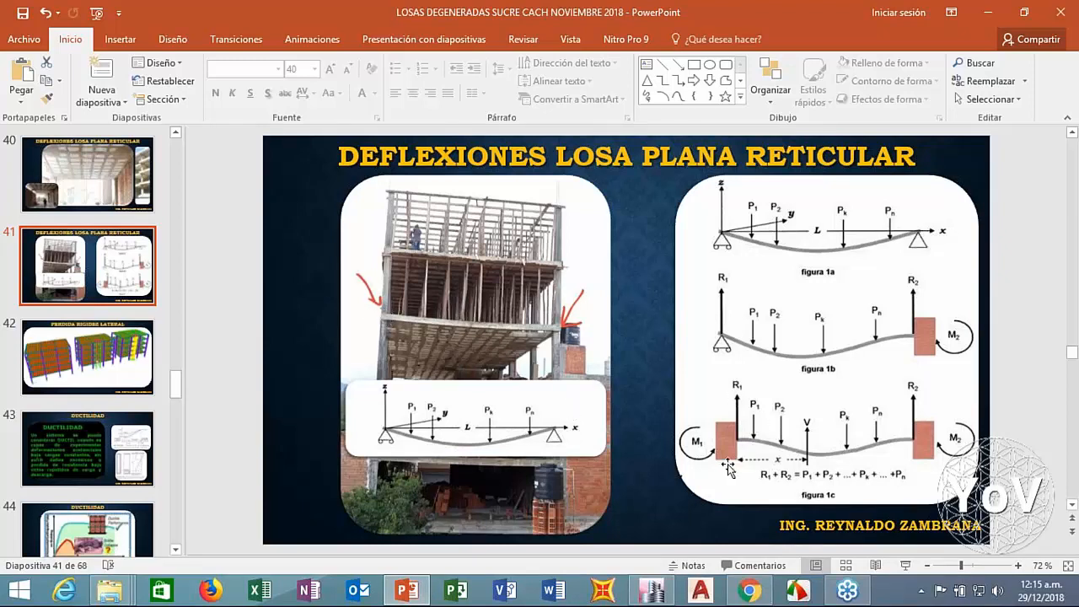
pyautogui.click(982, 16)
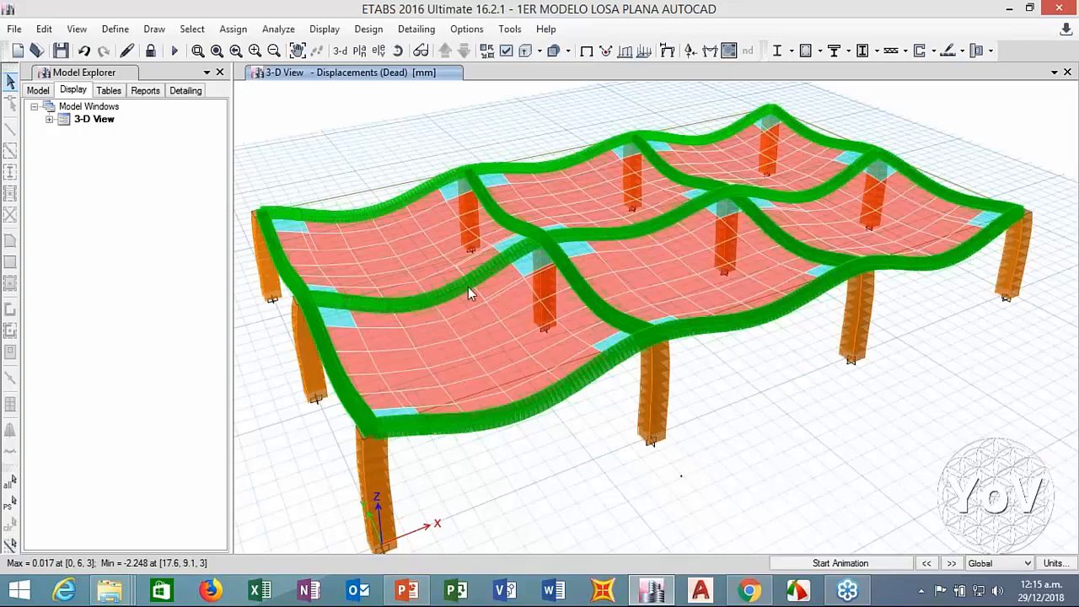
pyautogui.moveTo(493, 269)
pyautogui.moveTo(471, 238)
pyautogui.moveTo(520, 178)
pyautogui.moveTo(571, 239)
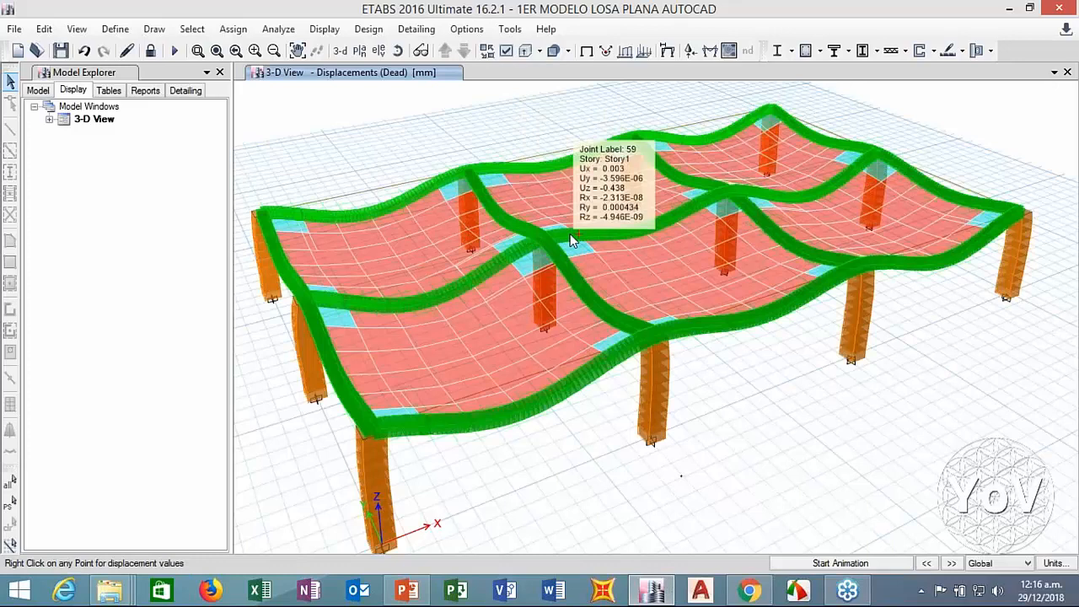
pyautogui.moveTo(492, 205)
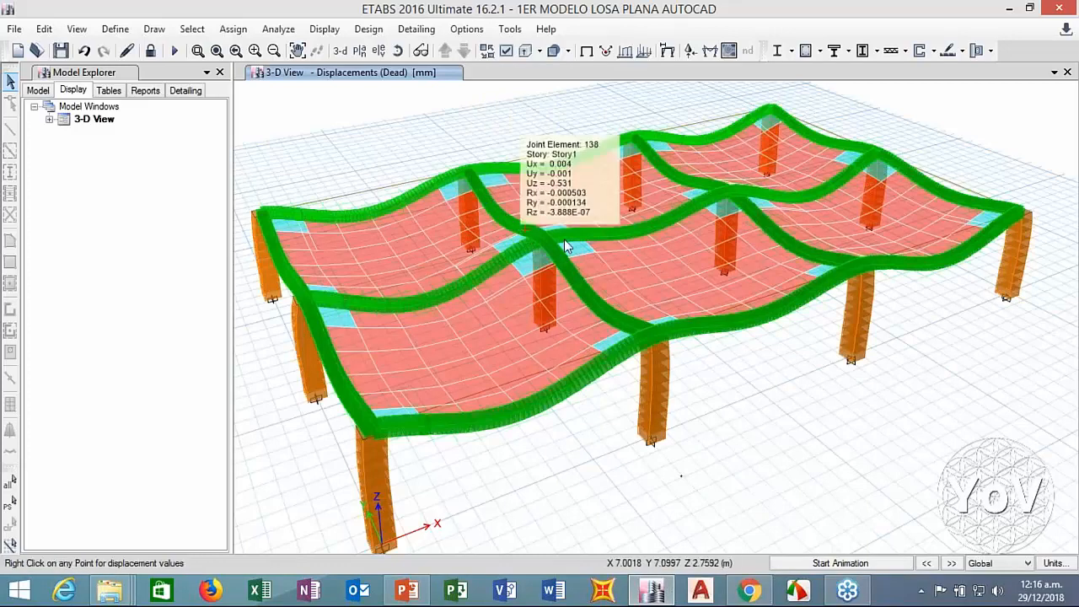
pyautogui.moveTo(607, 211)
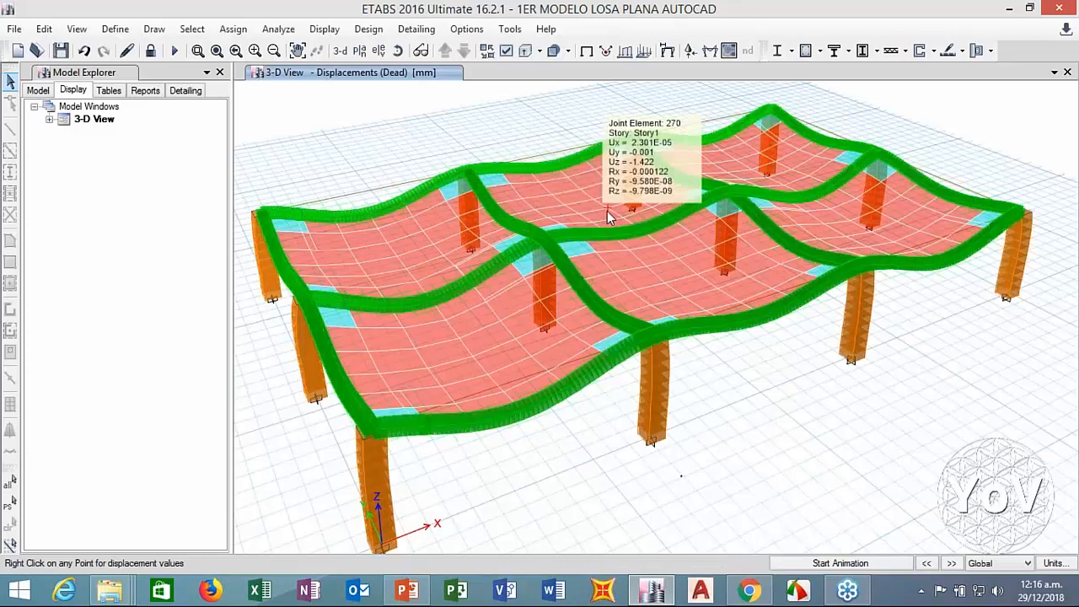
# Step: Restore the undeformed shape and display the vertical Fz support reactions for the SERVICIO combination as arrows in the 3-D view
pyautogui.click(587, 50)
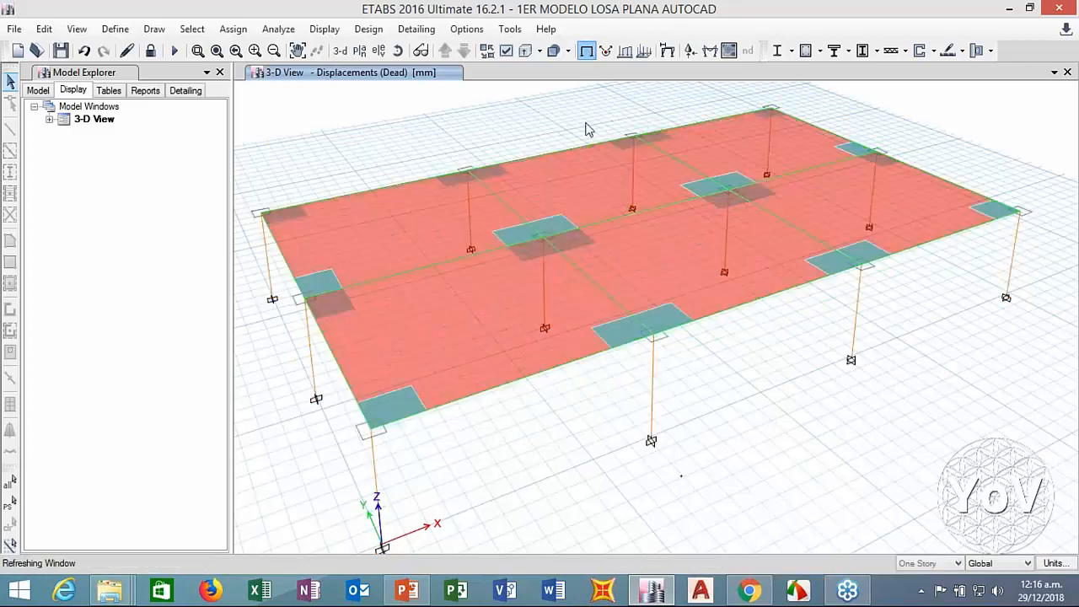
pyautogui.click(689, 51)
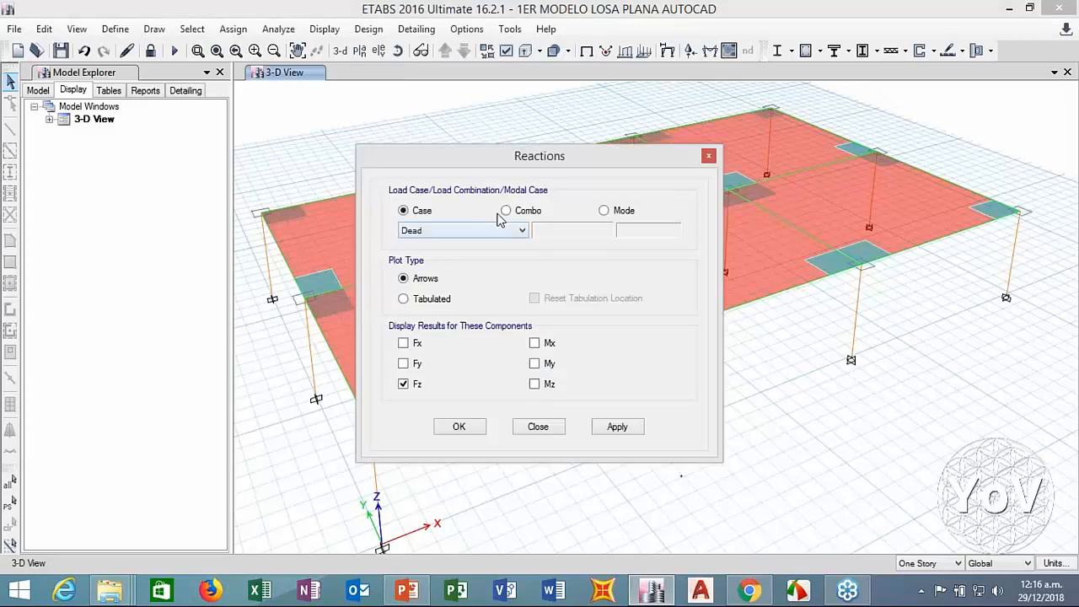
pyautogui.click(506, 210)
pyautogui.click(501, 229)
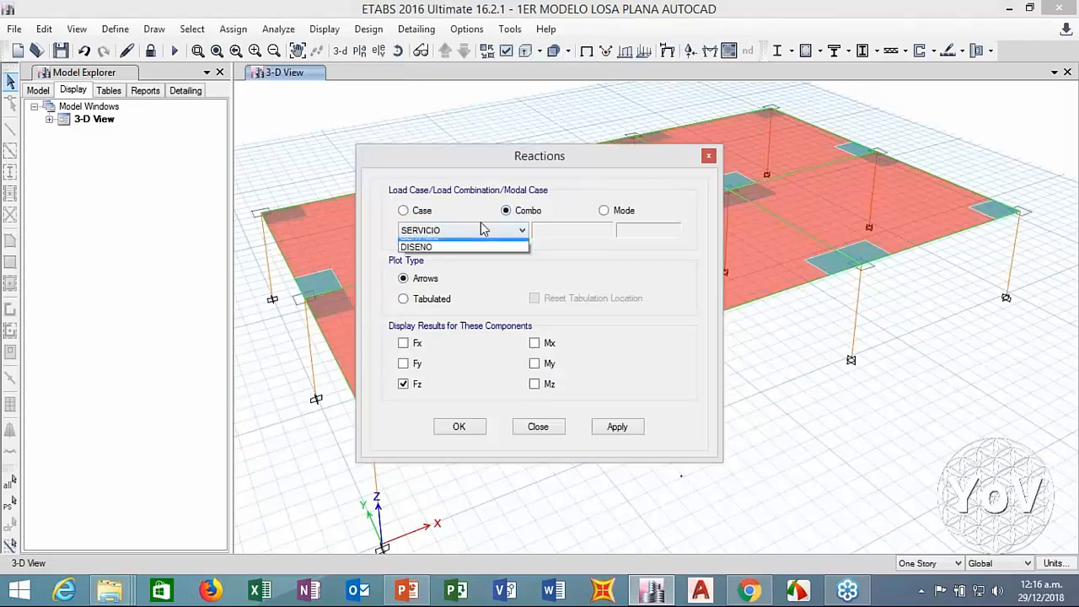
pyautogui.click(440, 245)
pyautogui.click(615, 429)
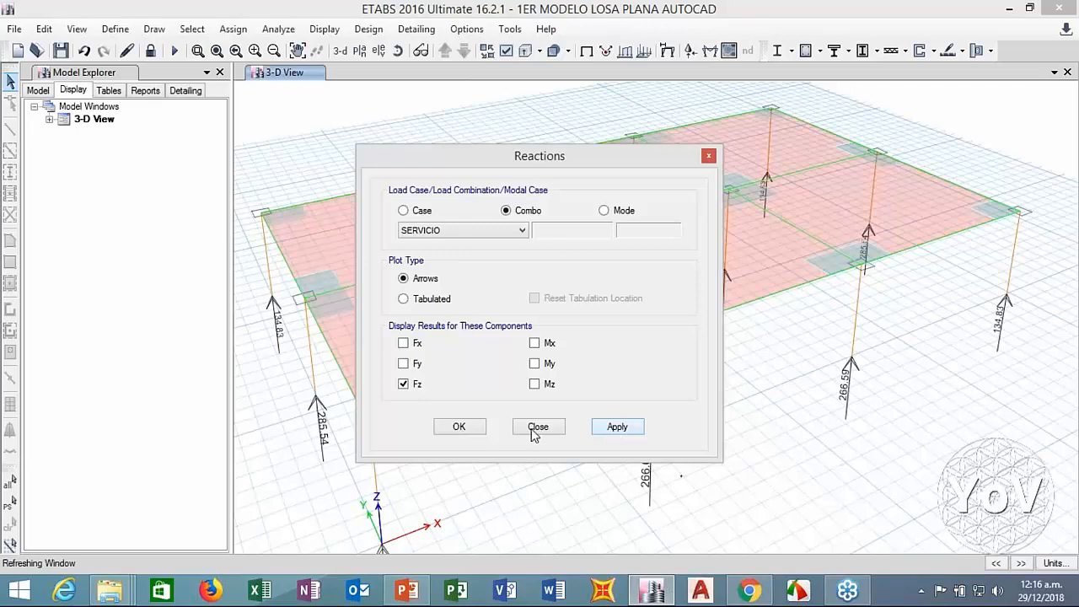
pyautogui.click(537, 427)
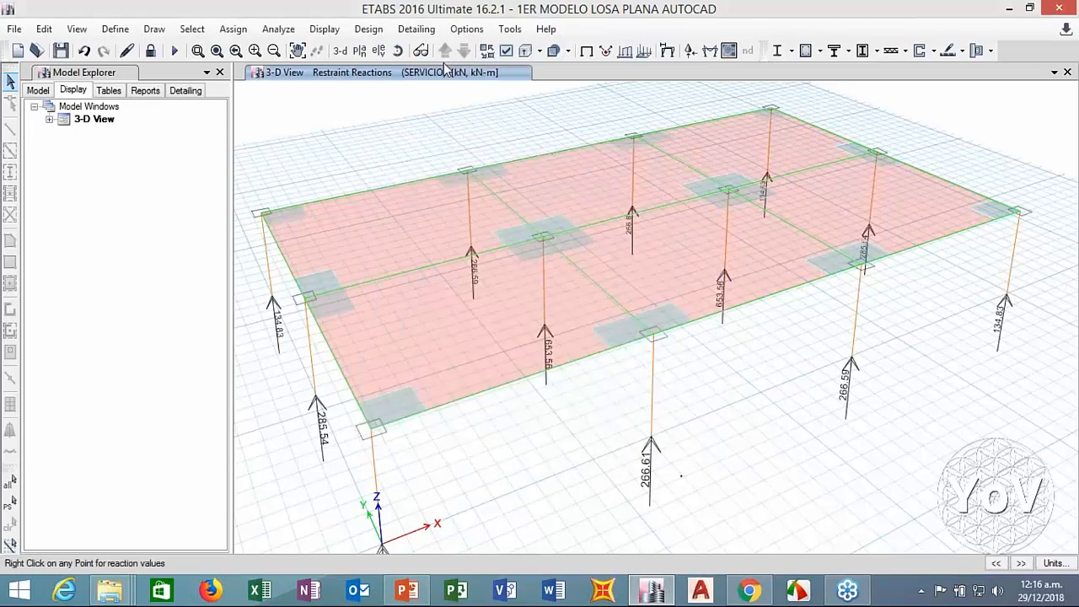
pyautogui.click(398, 50)
pyautogui.moveTo(370, 139); pyautogui.dragTo(356, 189)
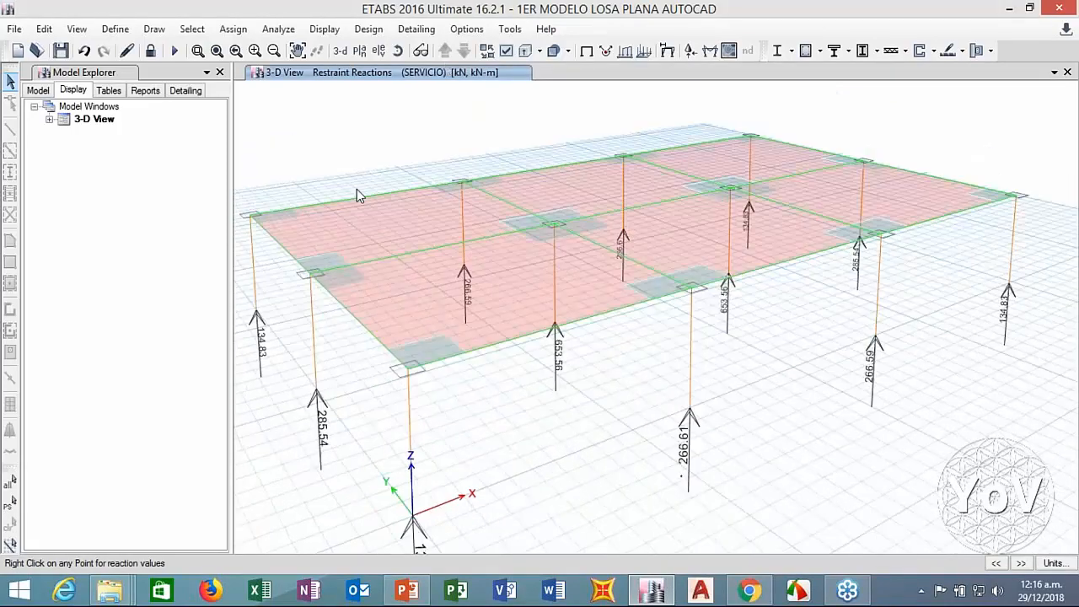
# Step: Switch from ETABS to AutoCAD and start a new blank drawing
pyautogui.moveTo(356, 189); pyautogui.dragTo(377, 163, button='middle')
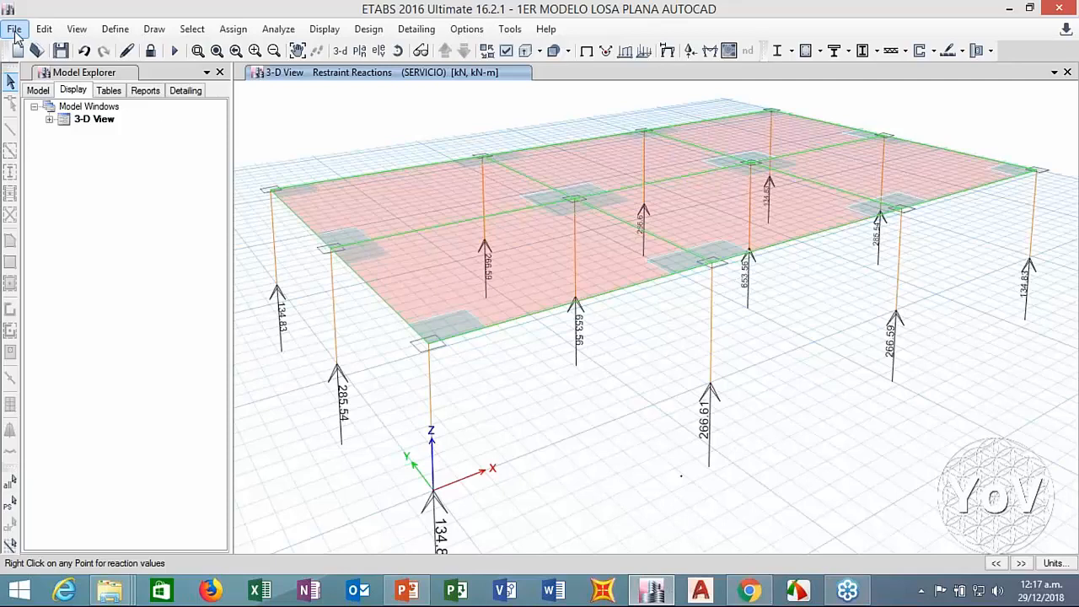
pyautogui.click(1011, 8)
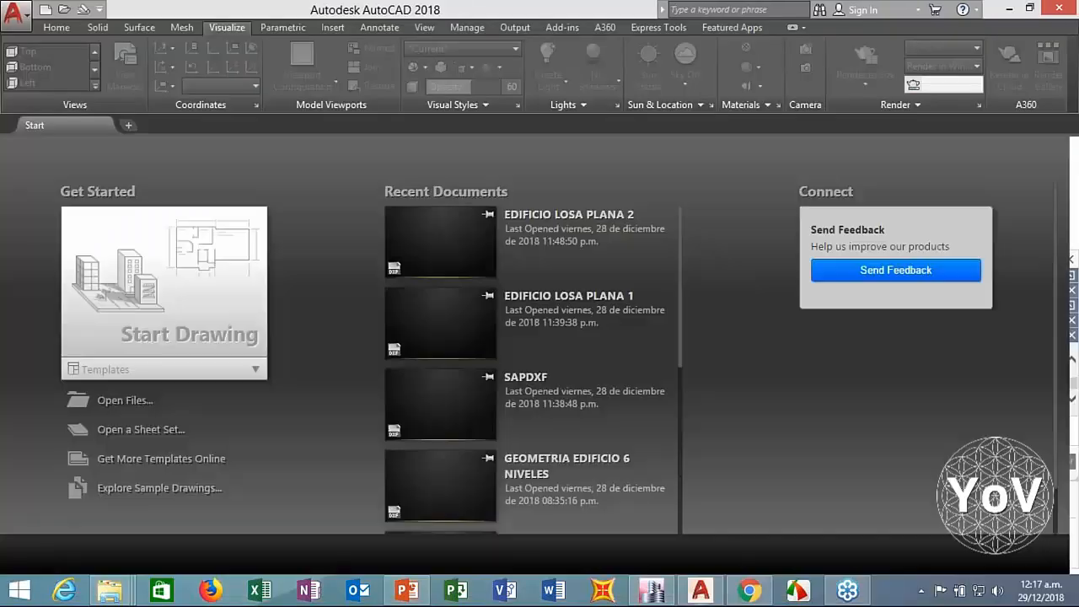
pyautogui.click(204, 289)
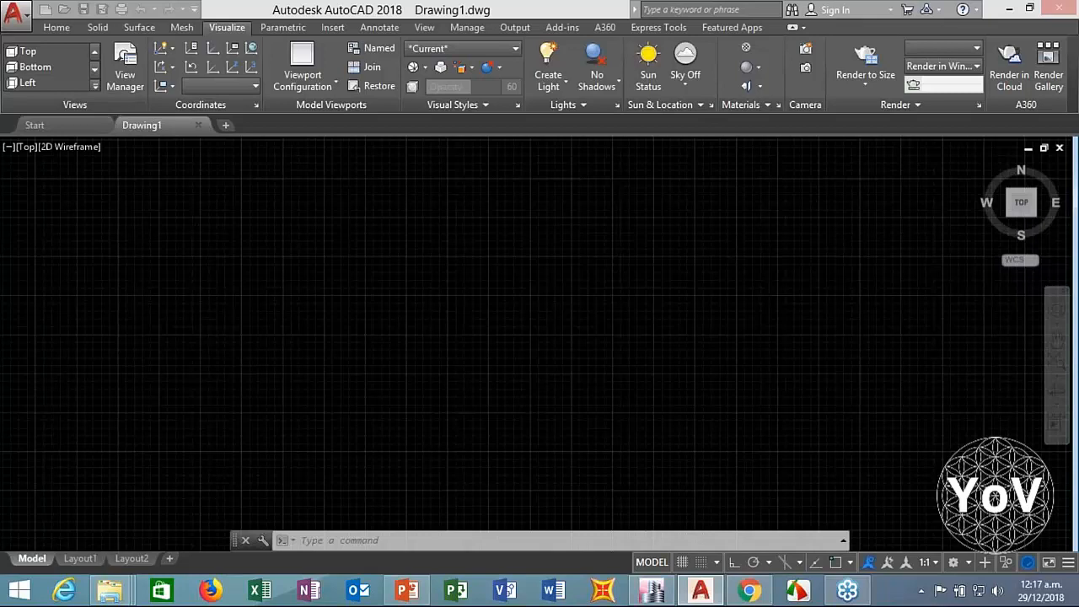
# Step: Open the SAPDXF file from the MASTERCLASS ETABS RZHP folder as read-only
pyautogui.click(14, 11)
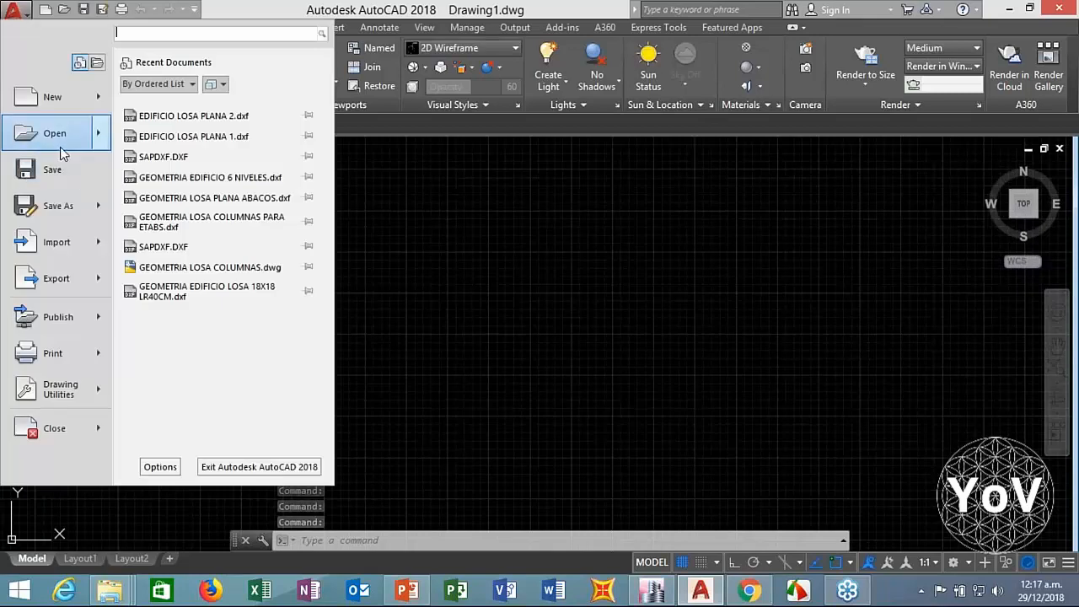
pyautogui.press('Escape')
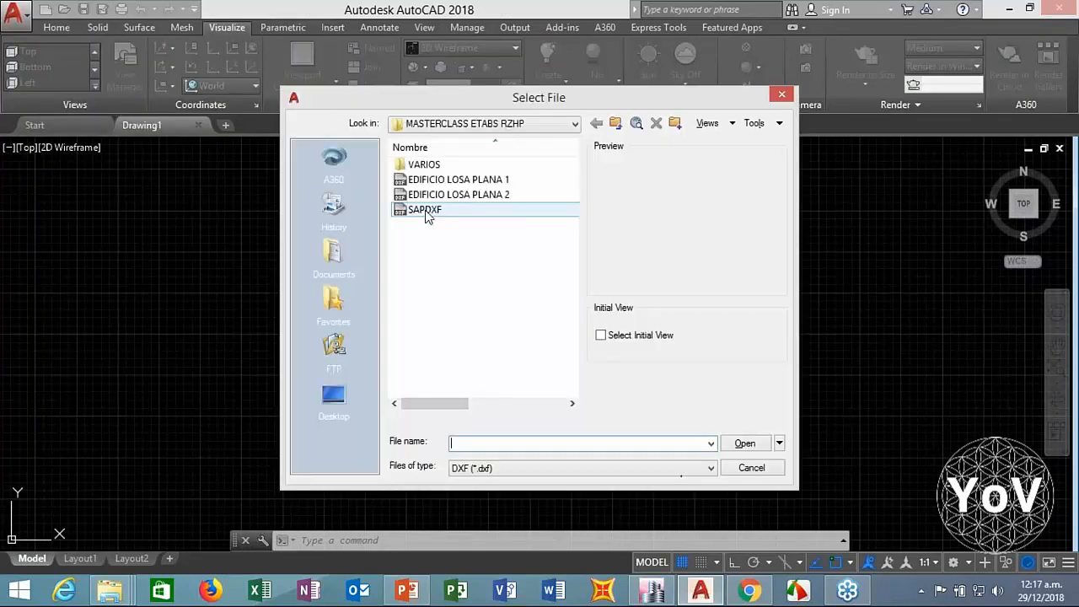
pyautogui.doubleClick(426, 210)
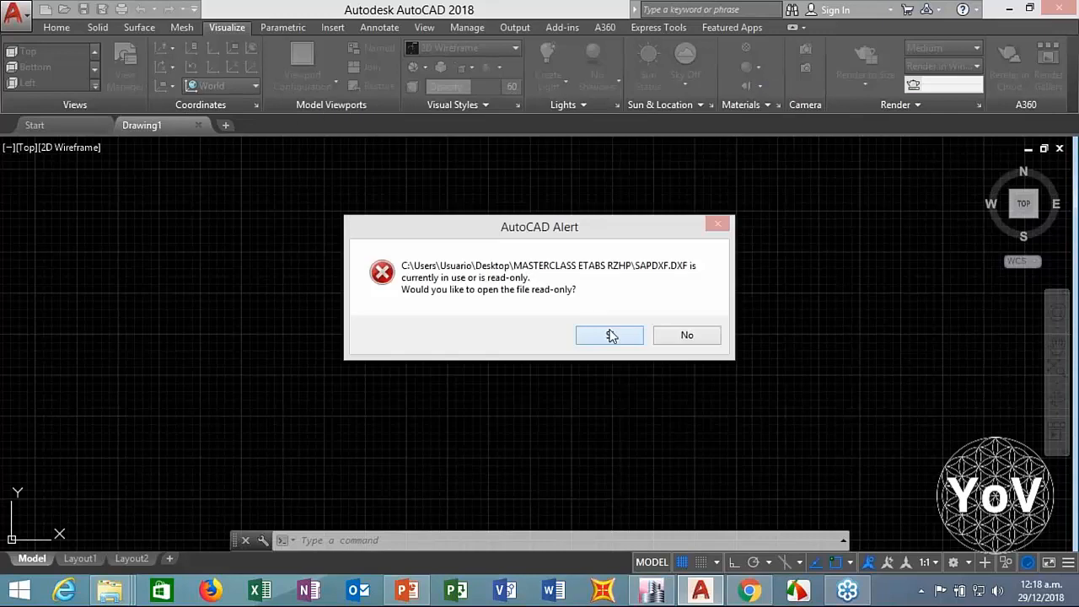
pyautogui.click(614, 335)
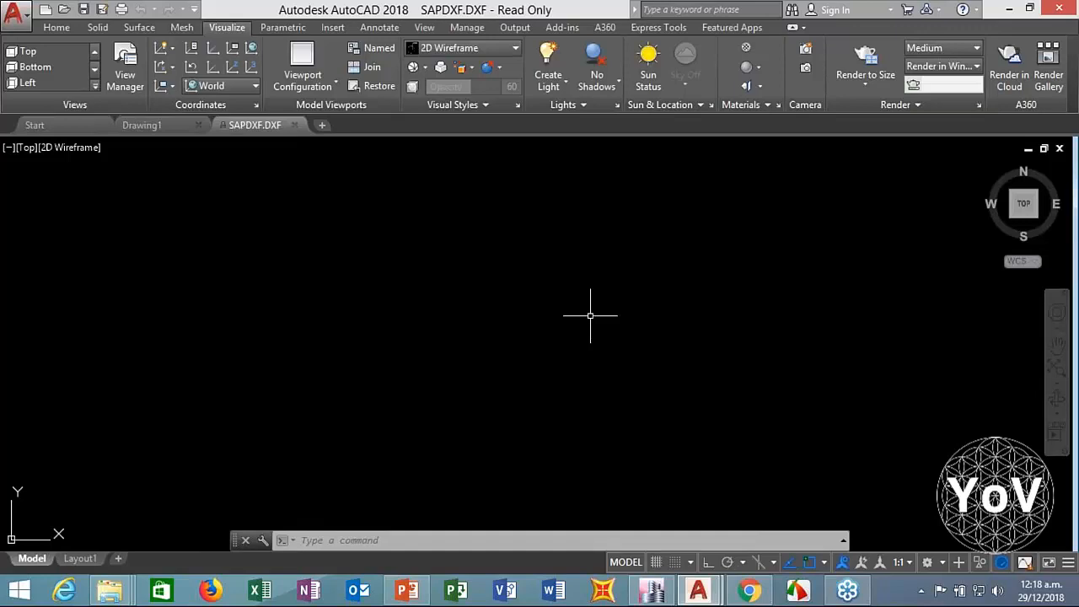
# Step: Save the drawing as an AutoCAD 2018 DXF named "EDIFICIO 6 NIVELES CON NUCLEO ASCENSOR" in the MASTERCLASS ETABS RZHP folder
pyautogui.click(15, 23)
pyautogui.press('Escape')
pyautogui.hotkey('ctrl', 'shift', 's')
pyautogui.click(505, 468)
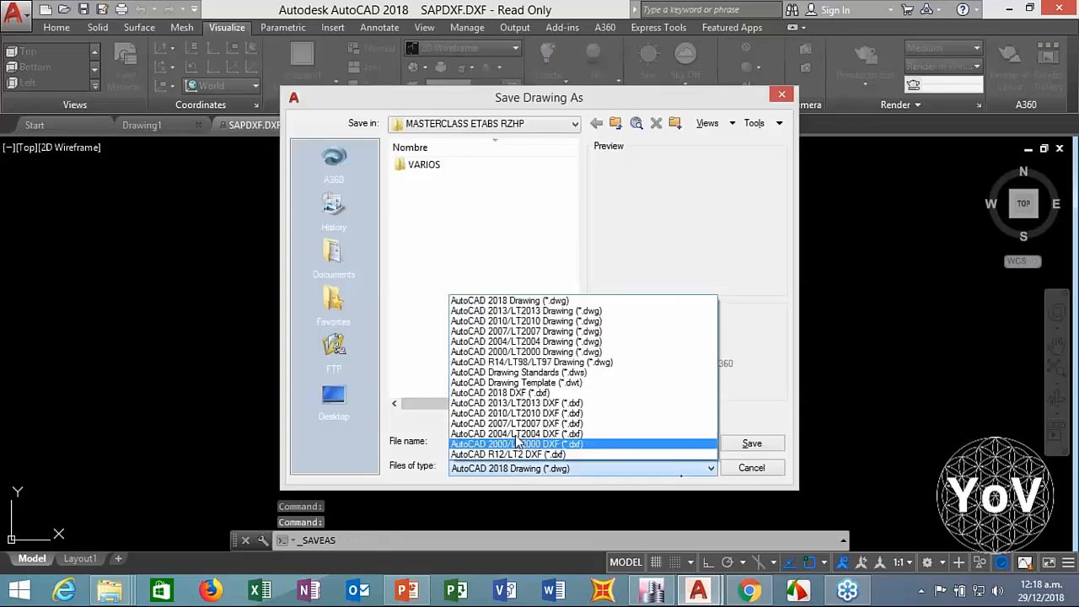
pyautogui.click(499, 393)
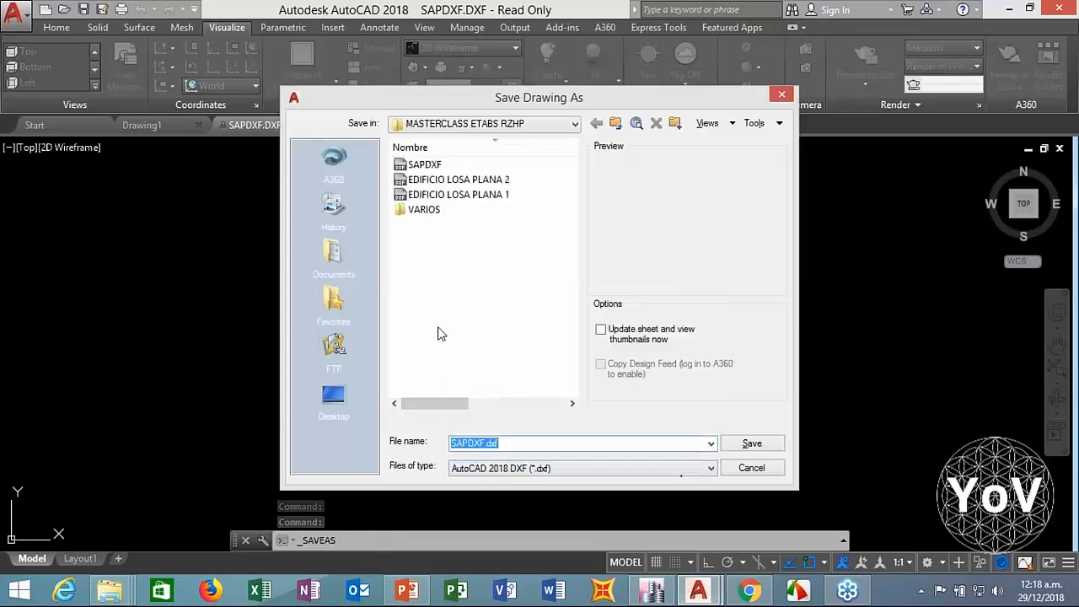
pyautogui.write('EDIFIC')
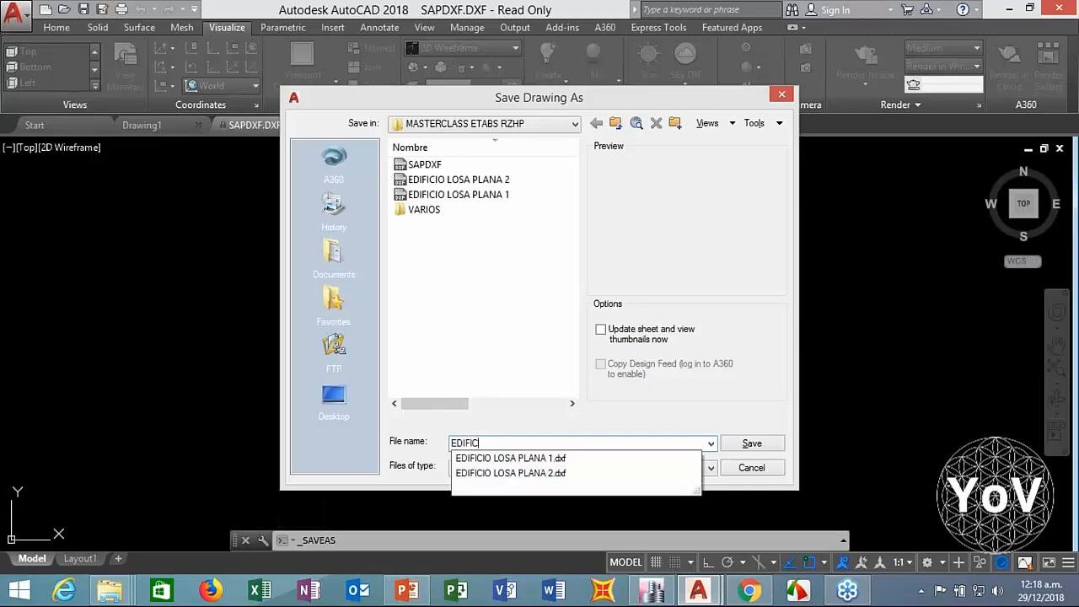
pyautogui.write('IO 6 NIVELES CON NUCLEO ASCENSOR')
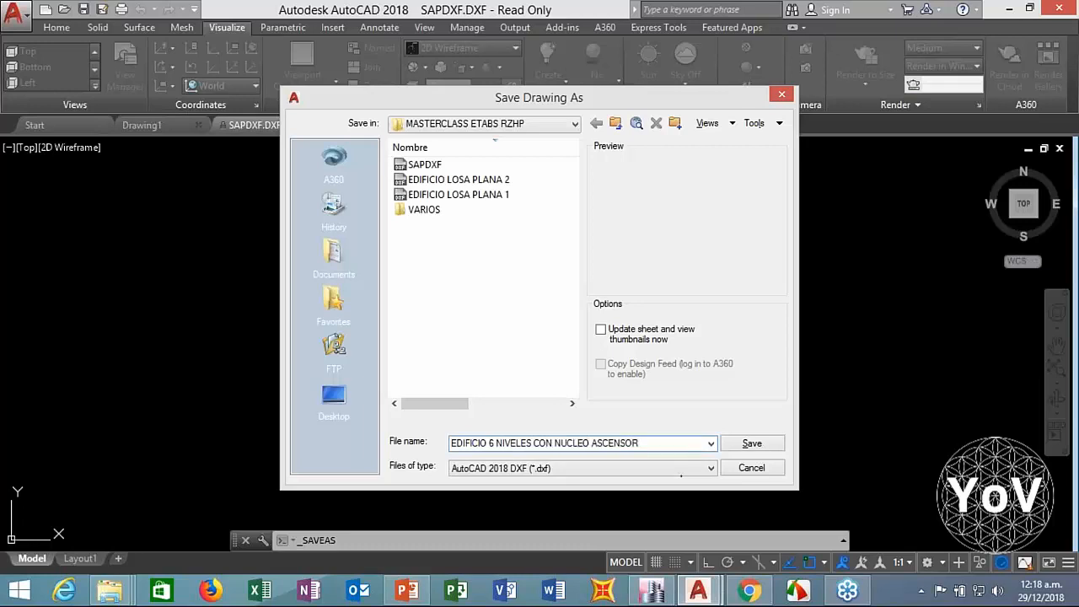
pyautogui.press('Return')
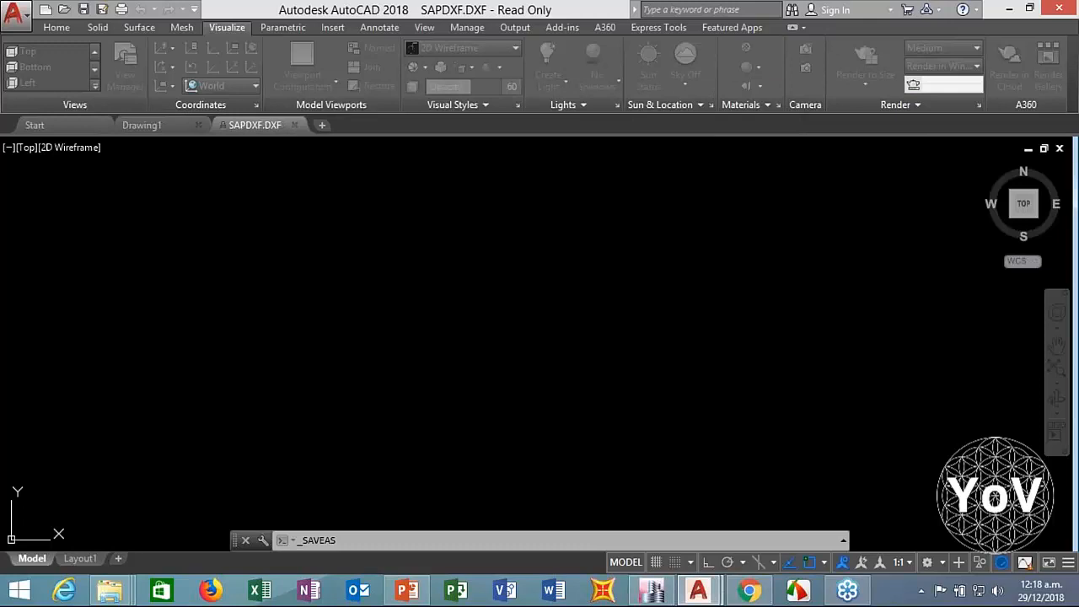
pyautogui.click(531, 285)
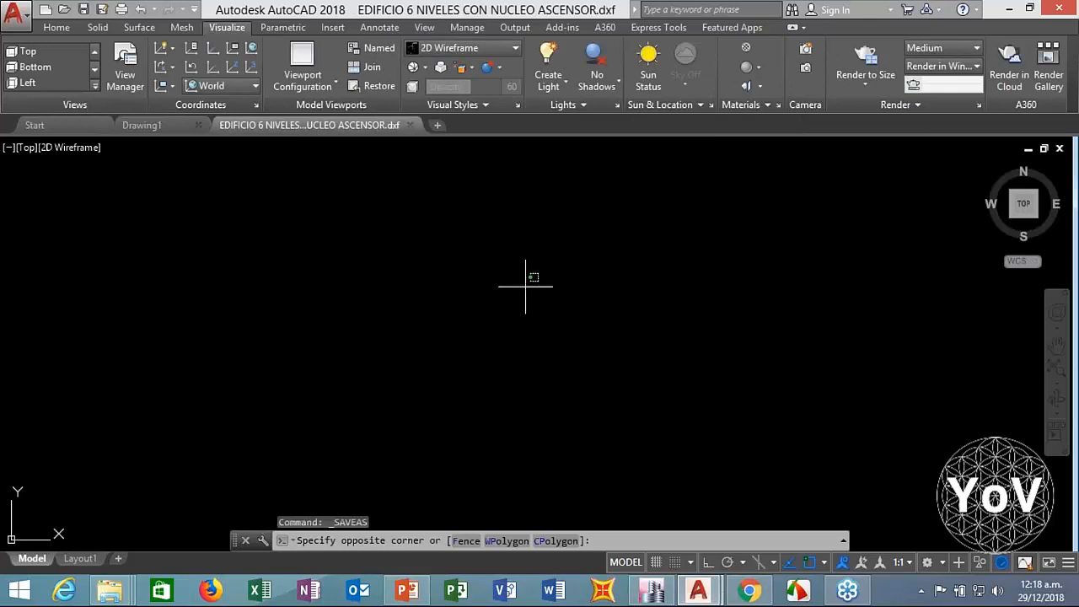
pyautogui.click(393, 349)
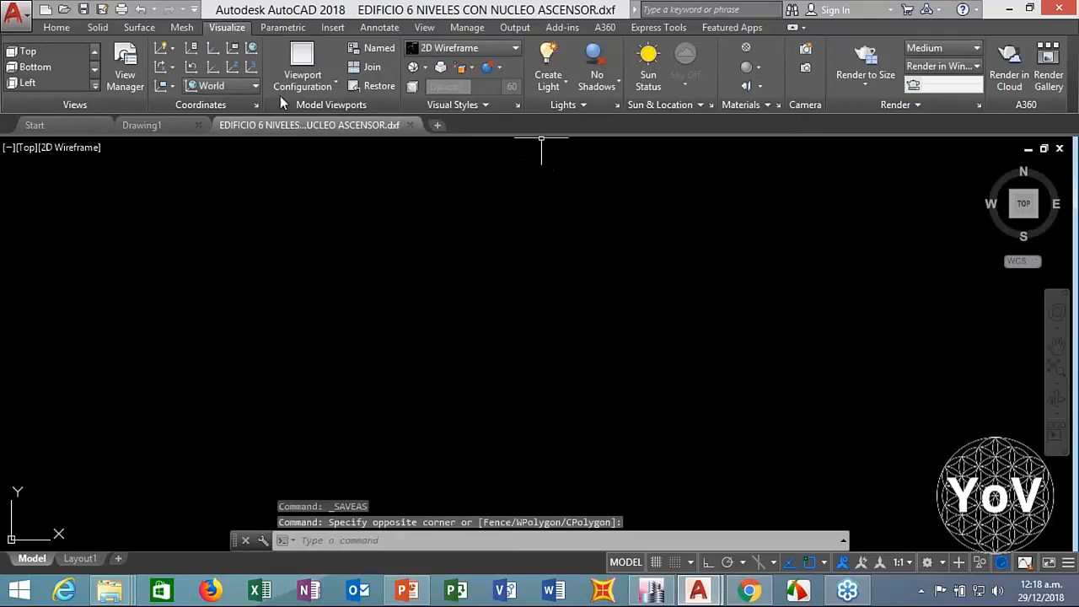
pyautogui.click(56, 28)
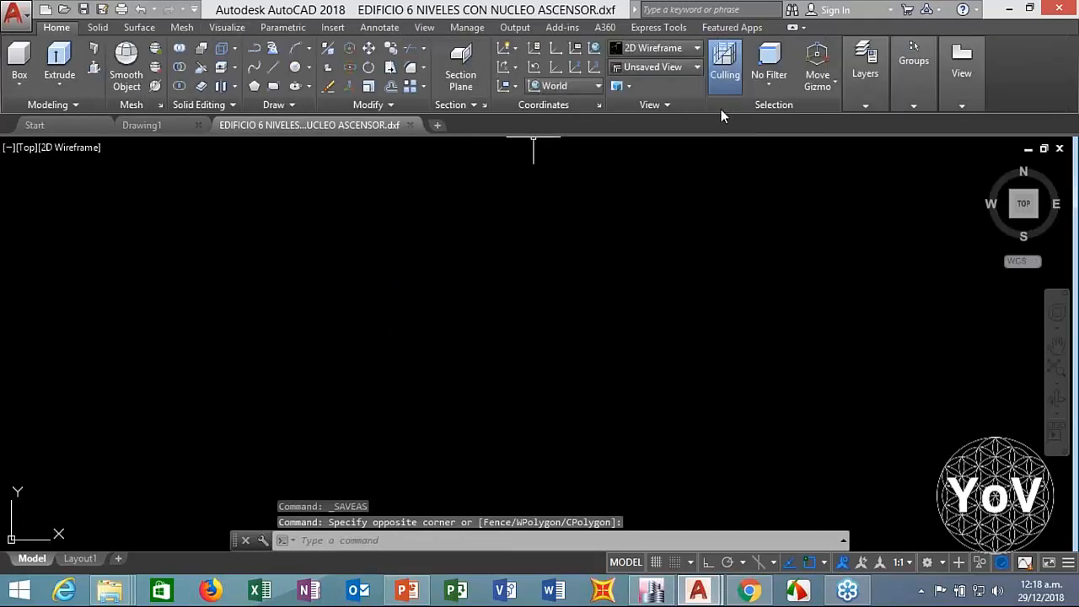
pyautogui.click(860, 85)
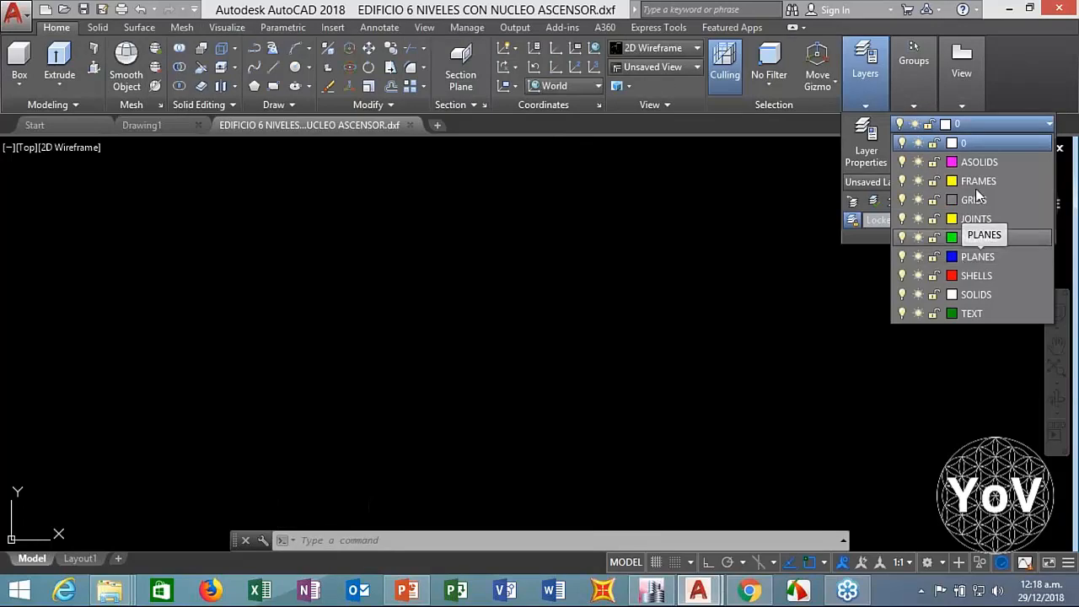
pyautogui.click(223, 259)
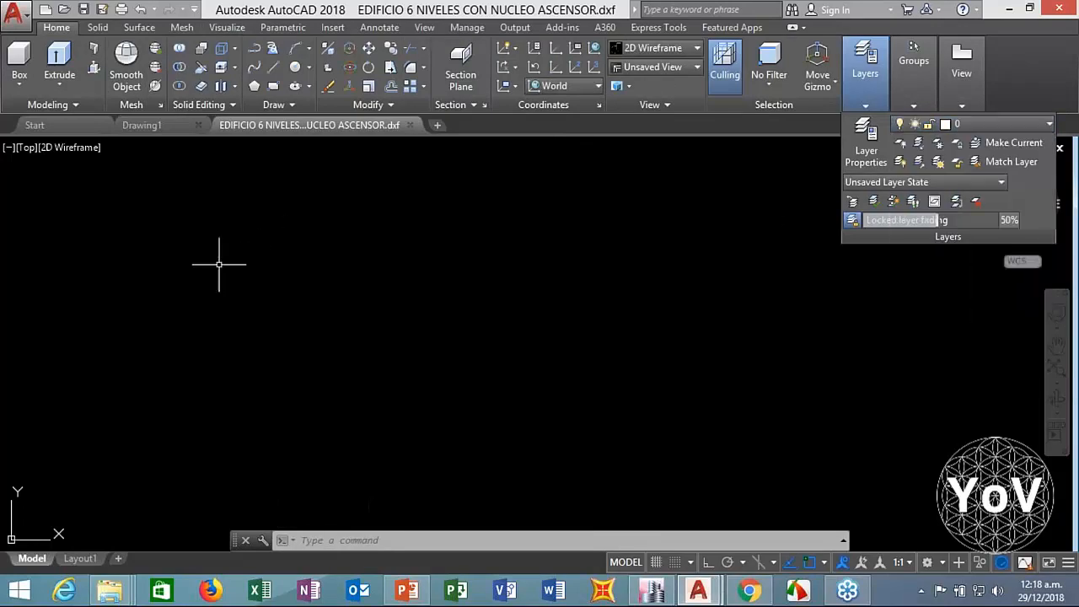
pyautogui.click(200, 276)
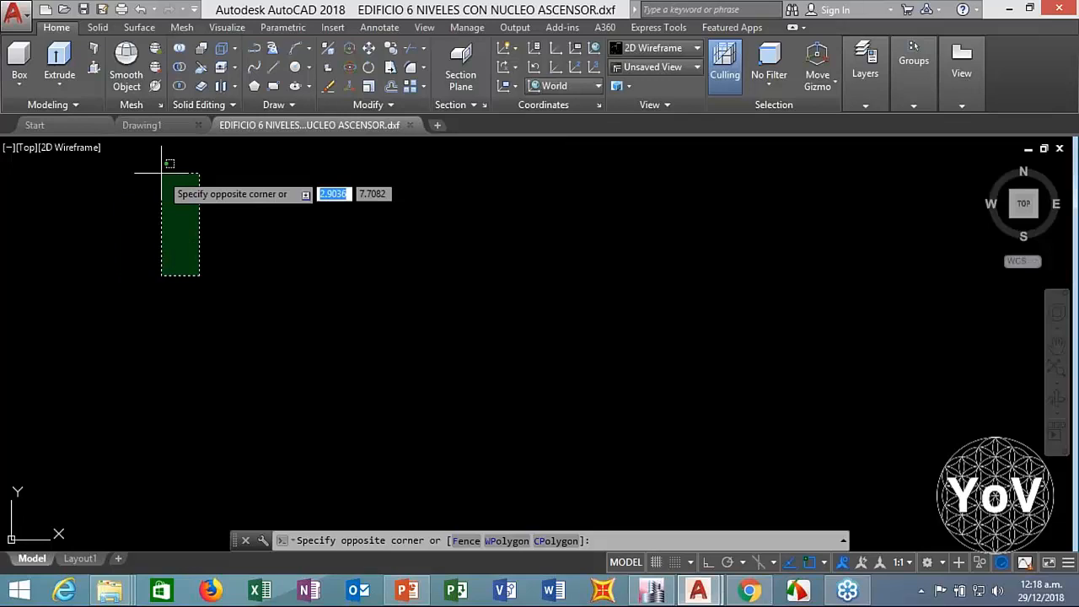
pyautogui.press('Escape')
pyautogui.press('Escape')
pyautogui.press('Escape')
# Step: Set the drawing view to SW Isometric
pyautogui.scroll(-4, 94, 75)
pyautogui.click(94, 75)
pyautogui.click(95, 76)
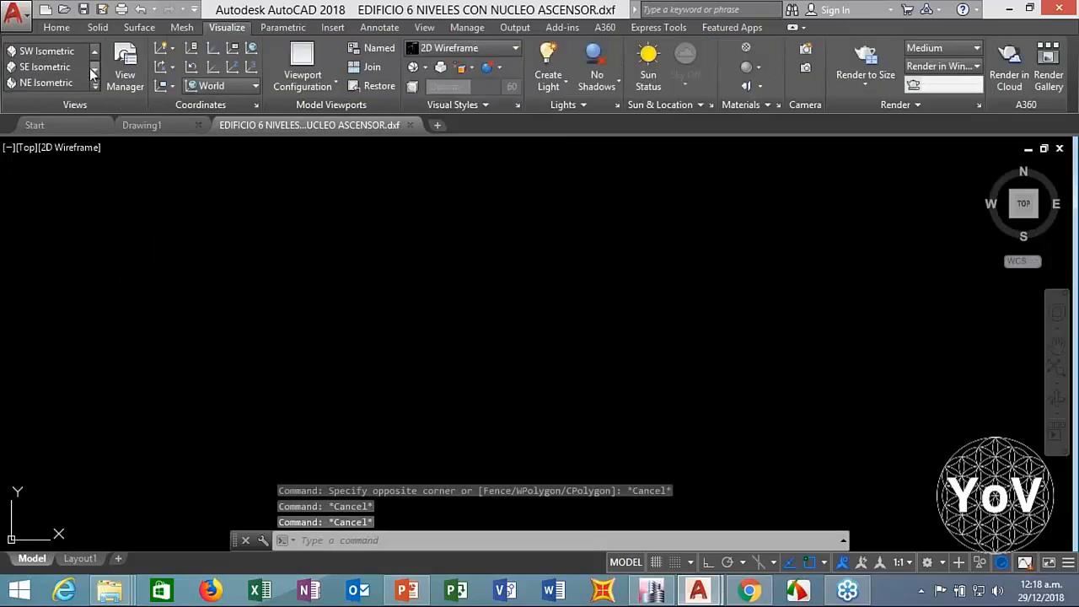
pyautogui.click(50, 51)
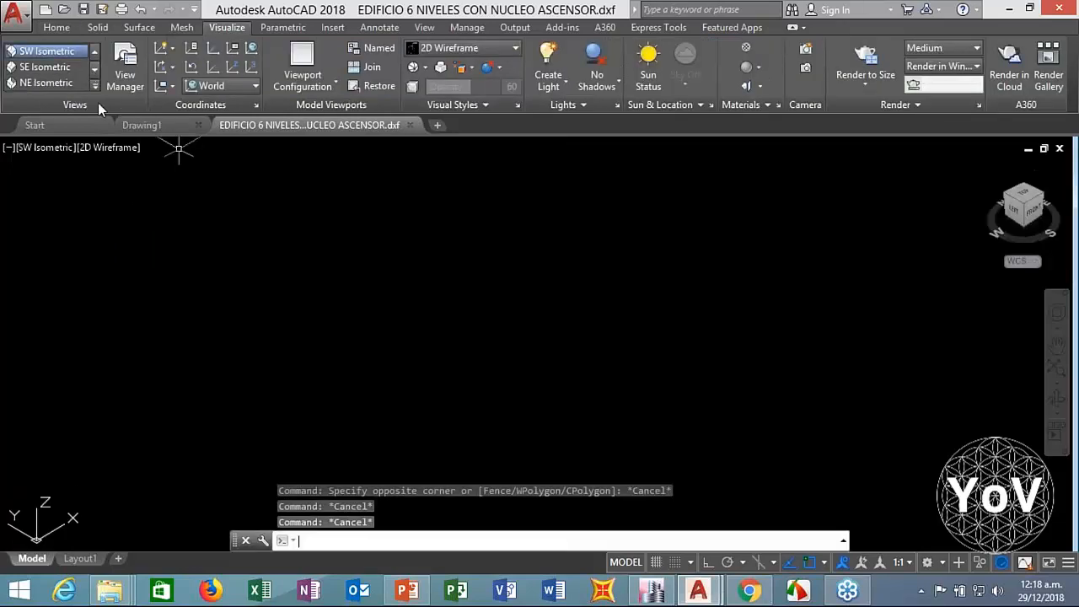
# Step: Make FRAMES the current layer
pyautogui.scroll(4, 788, 66)
pyautogui.click(853, 61)
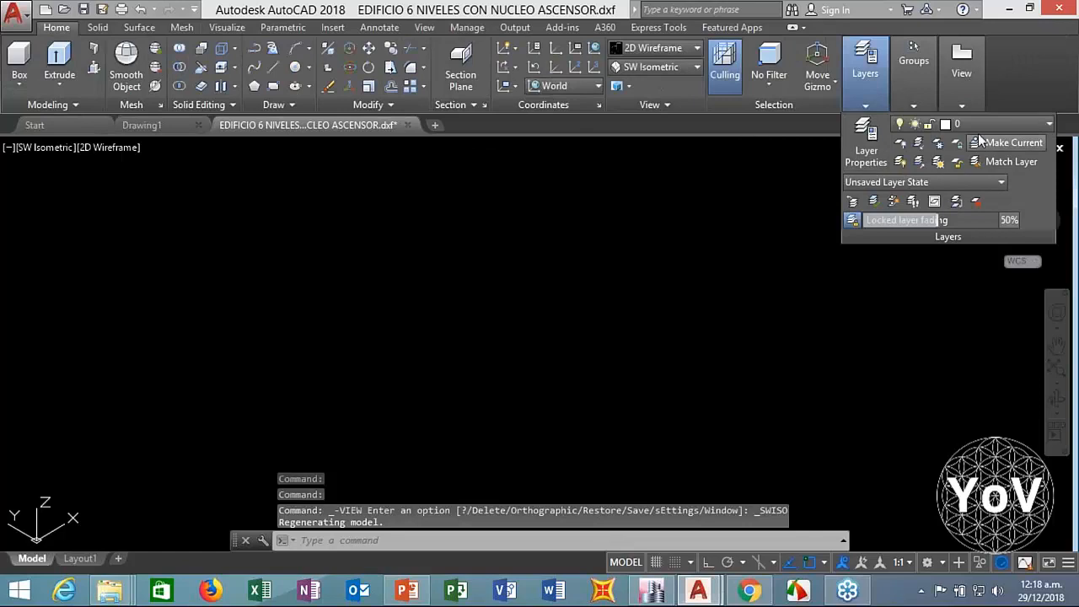
pyautogui.click(983, 122)
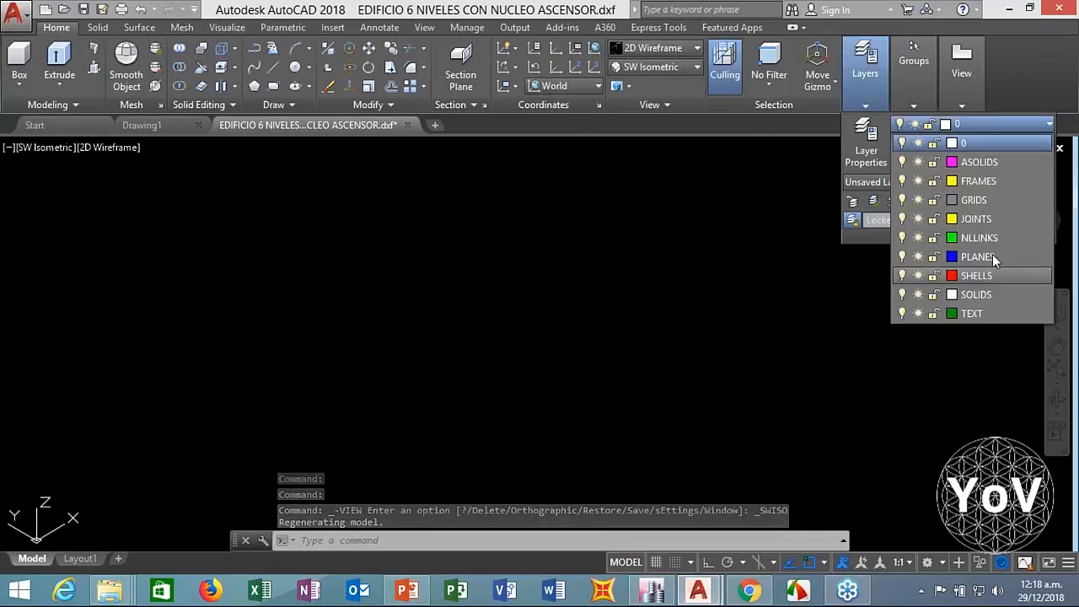
pyautogui.click(981, 182)
# Step: Draw a vertical column line 3 units high along +Z from 0,0,0 with Ortho on
pyautogui.write('l')
pyautogui.press('Return')
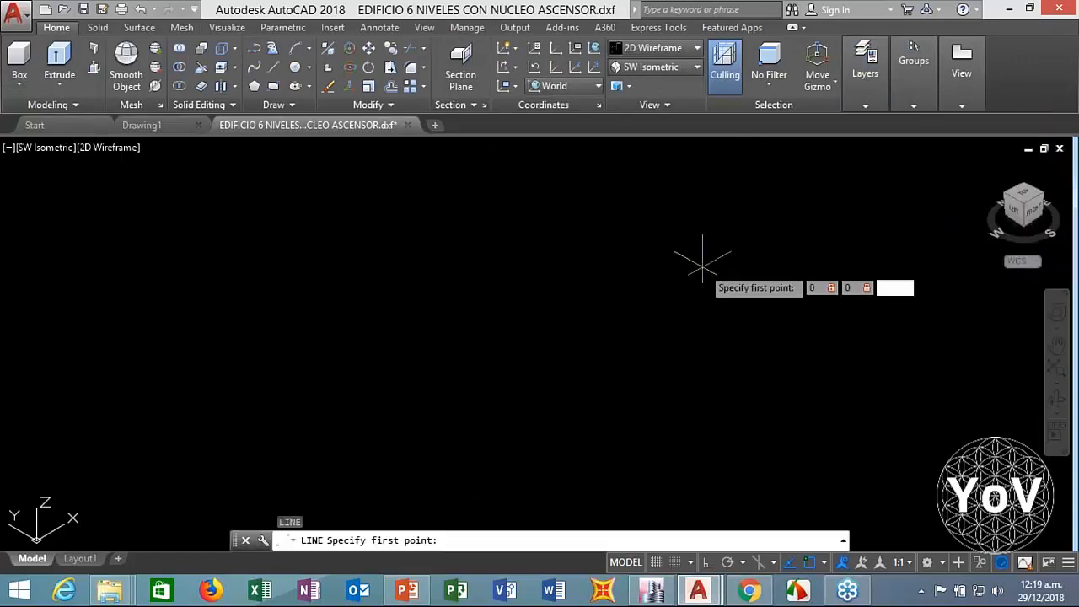
pyautogui.press('Return')
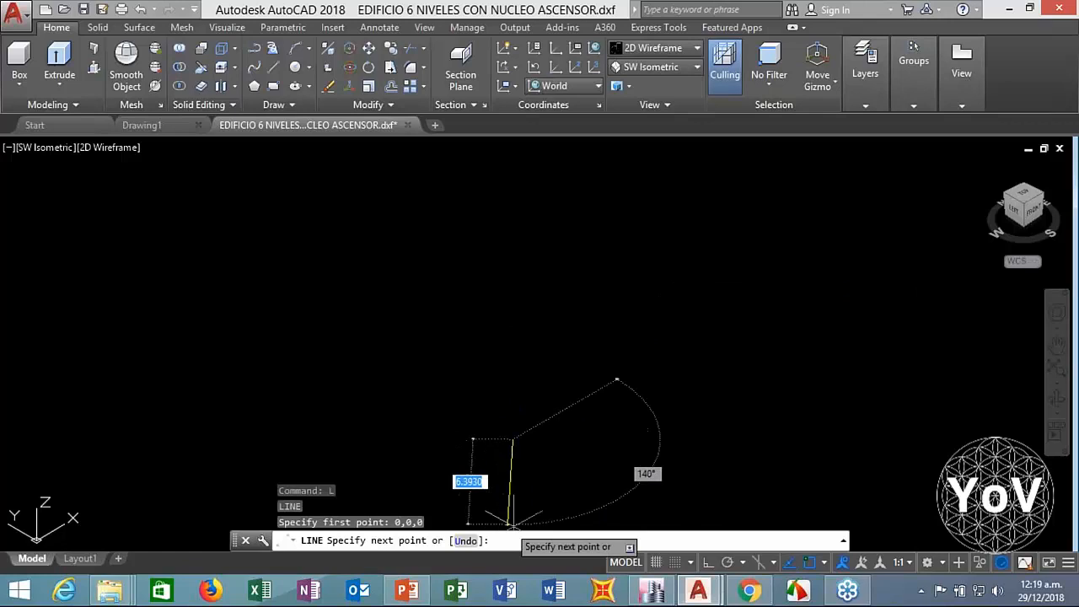
pyautogui.click(708, 563)
pyautogui.moveTo(481, 278)
pyautogui.mouseDown(button='middle')
pyautogui.moveTo(405, 287)
pyautogui.moveTo(399, 315)
pyautogui.mouseUp(button='middle')
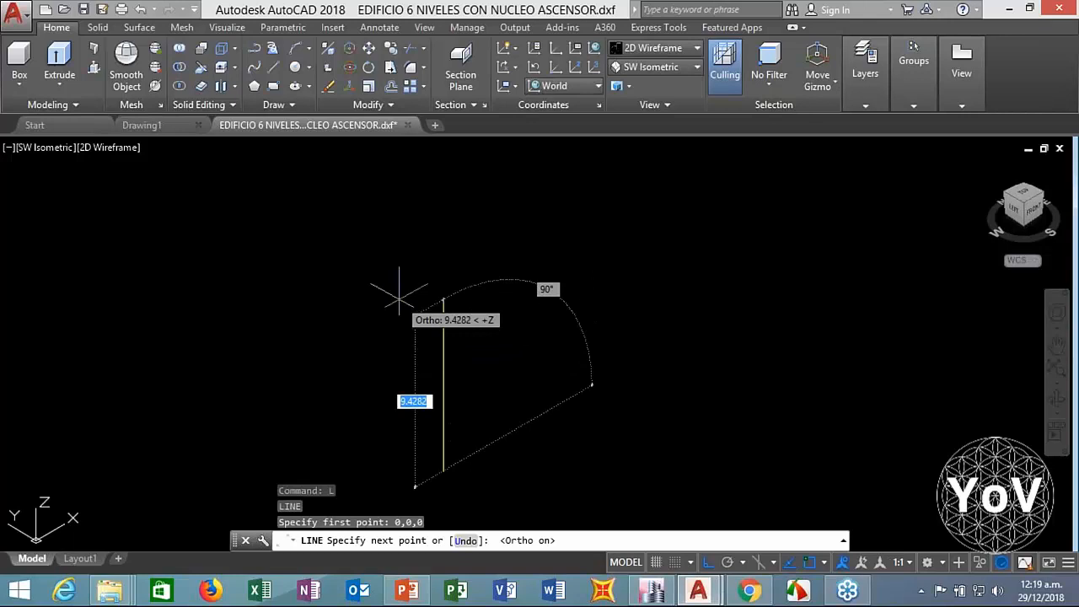
pyautogui.write('3')
pyautogui.press('Return')
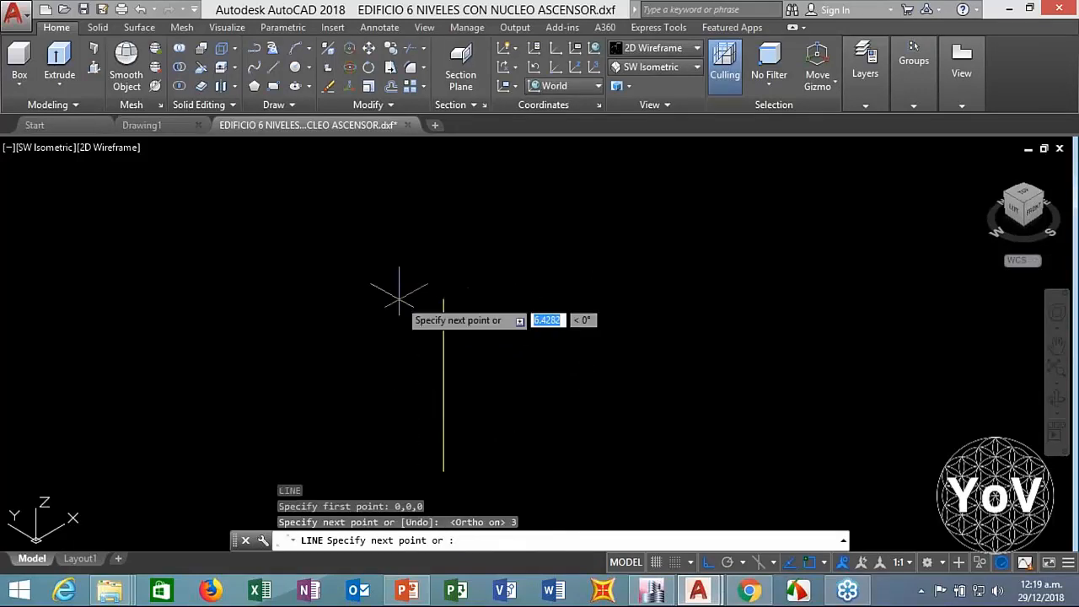
pyautogui.press('Return')
pyautogui.write('c')
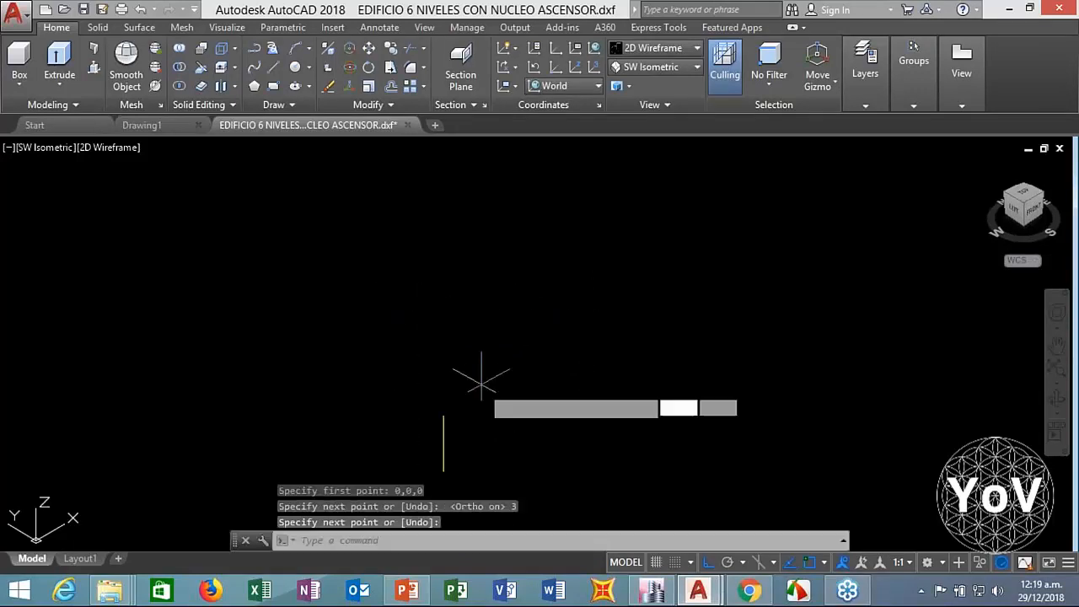
pyautogui.press('Return')
pyautogui.click(516, 391)
pyautogui.press('Escape')
pyautogui.press('Escape')
pyautogui.press('Escape')
# Step: Copy the column line along the X direction at distances of 6, 12 and 18 units
pyautogui.write('co')
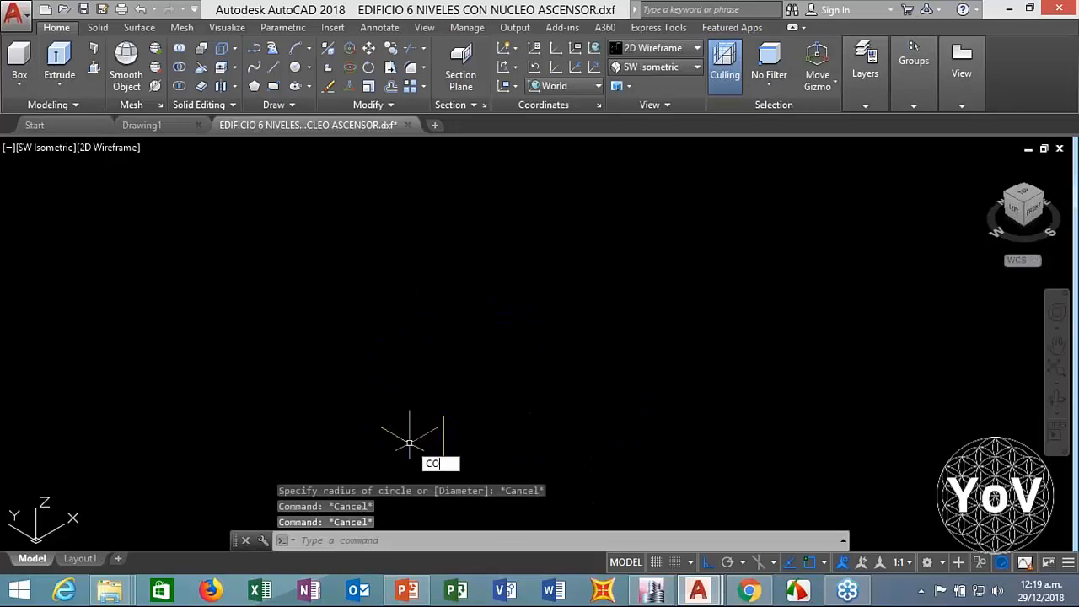
pyautogui.press('Return')
pyautogui.click(456, 405)
pyautogui.click(377, 435)
pyautogui.press('Return')
pyautogui.click(243, 428)
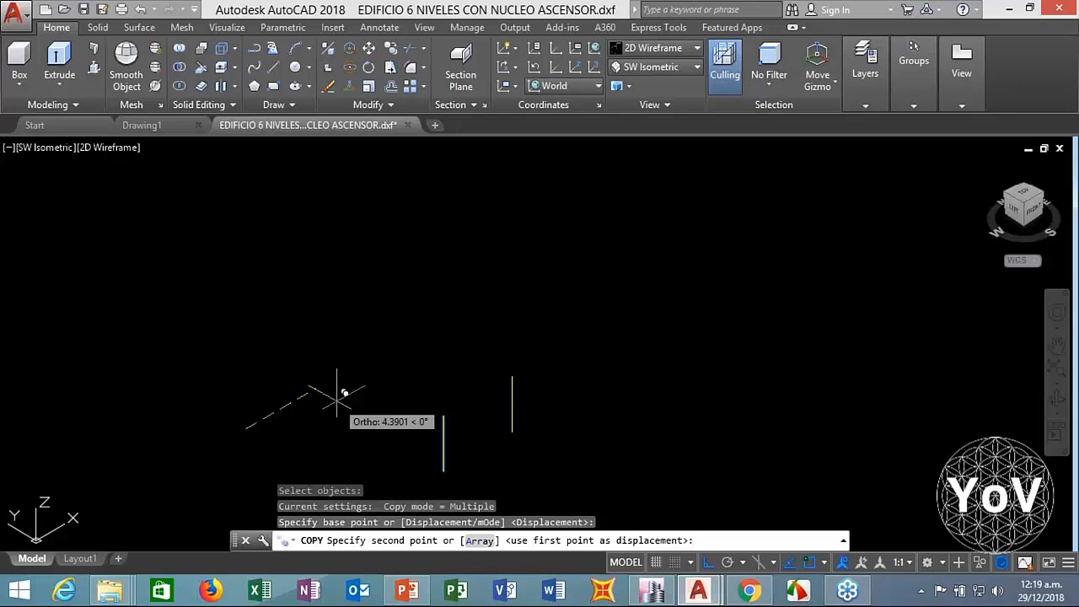
pyautogui.write('6')
pyautogui.press('Return')
pyautogui.write('12')
pyautogui.press('Return')
pyautogui.write('18')
pyautogui.press('Return')
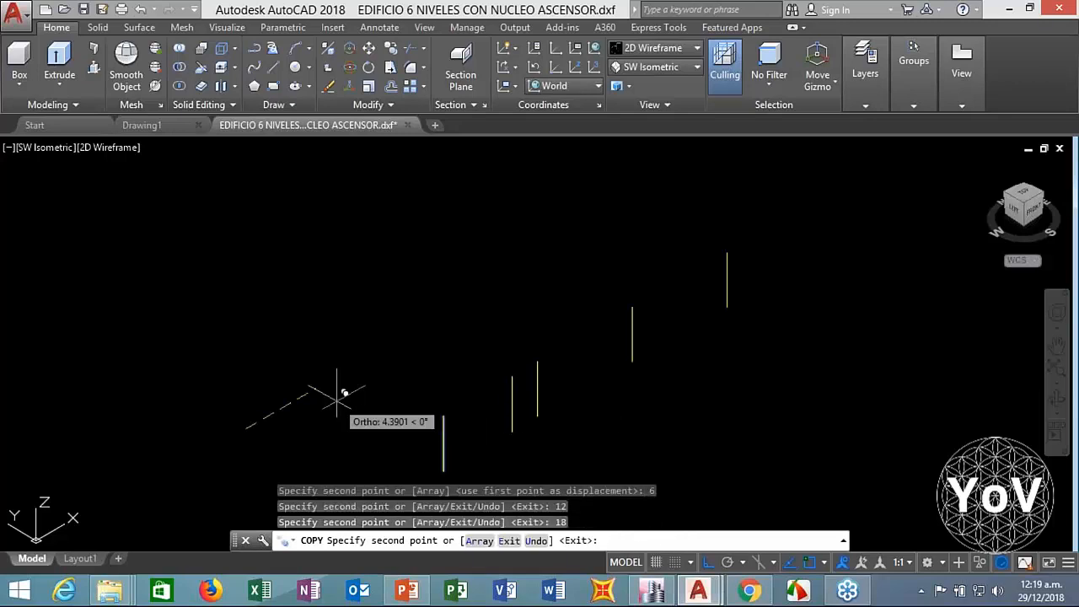
pyautogui.press('Escape')
# Step: Copy the row of four column lines along the Y direction at distances of 6 and 12 units
pyautogui.write('co')
pyautogui.press('Return')
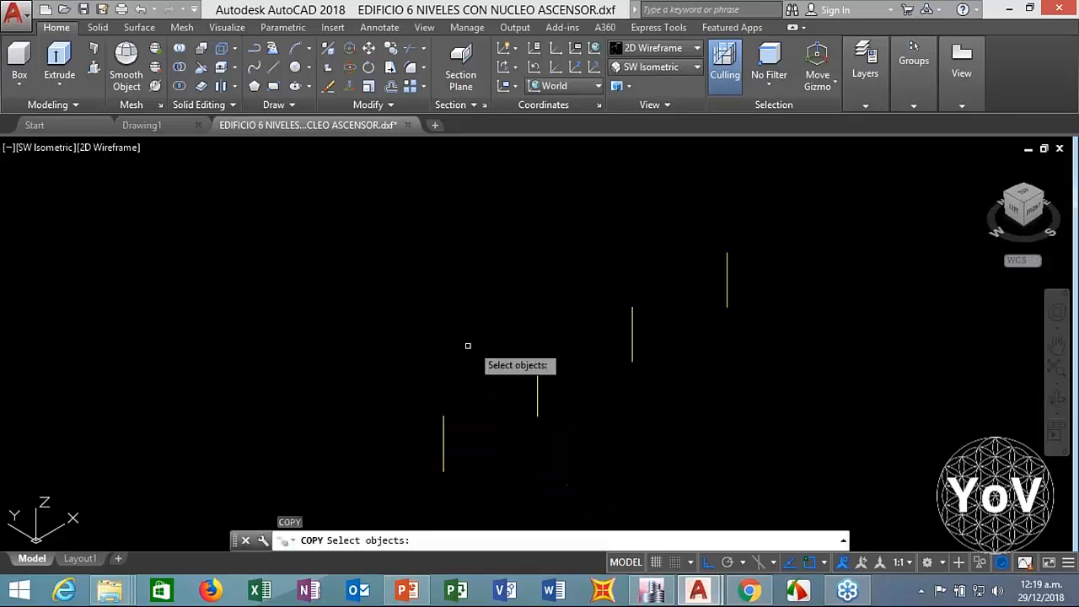
pyautogui.click(737, 220)
pyautogui.click(320, 468)
pyautogui.press('Return')
pyautogui.click(681, 447)
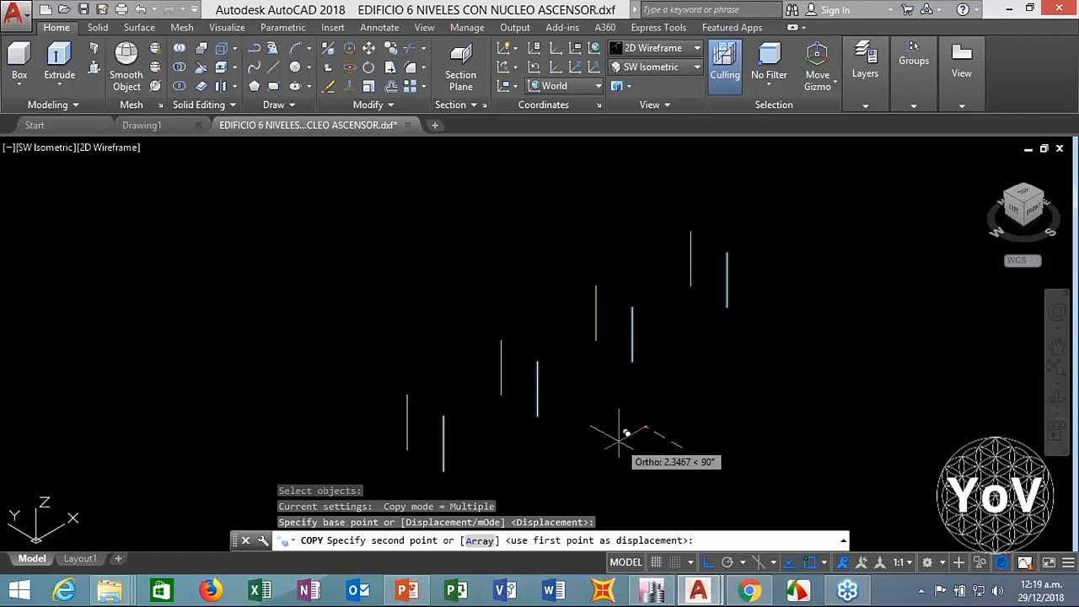
pyautogui.write('6')
pyautogui.press('Return')
pyautogui.write('12')
pyautogui.press('Return')
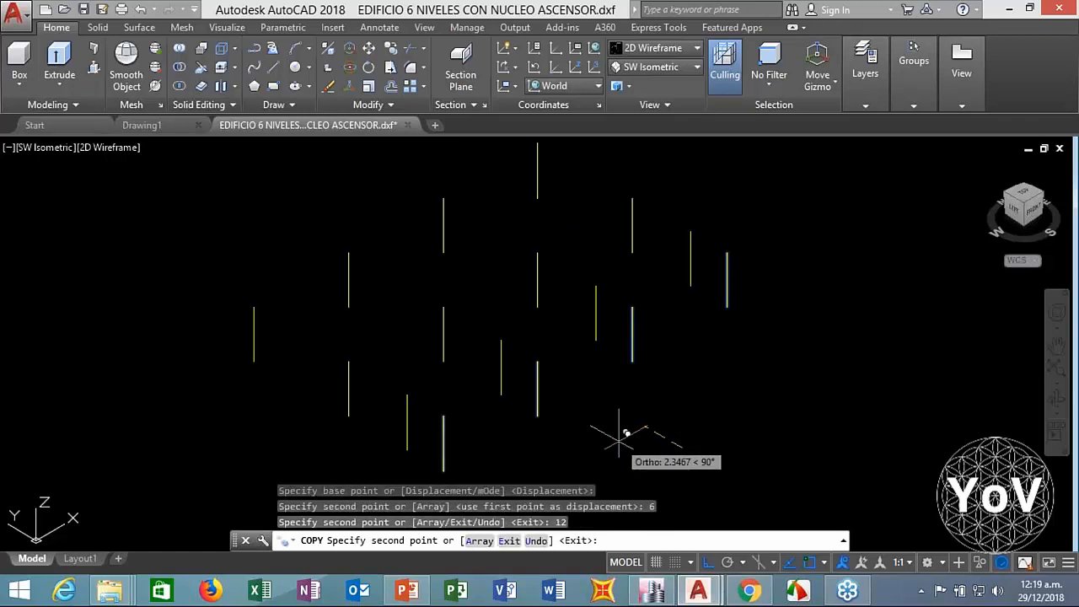
pyautogui.press('Escape')
# Step: Draw the closed rectangle of perimeter beam lines through the tops of the four corner columns
pyautogui.write('l')
pyautogui.press('Return')
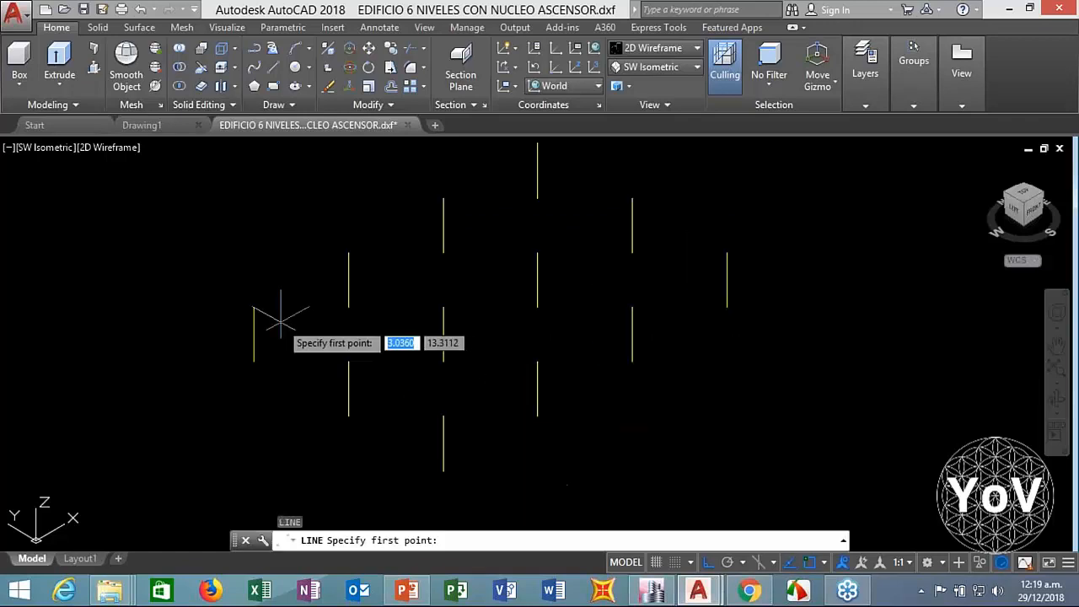
pyautogui.click(254, 308)
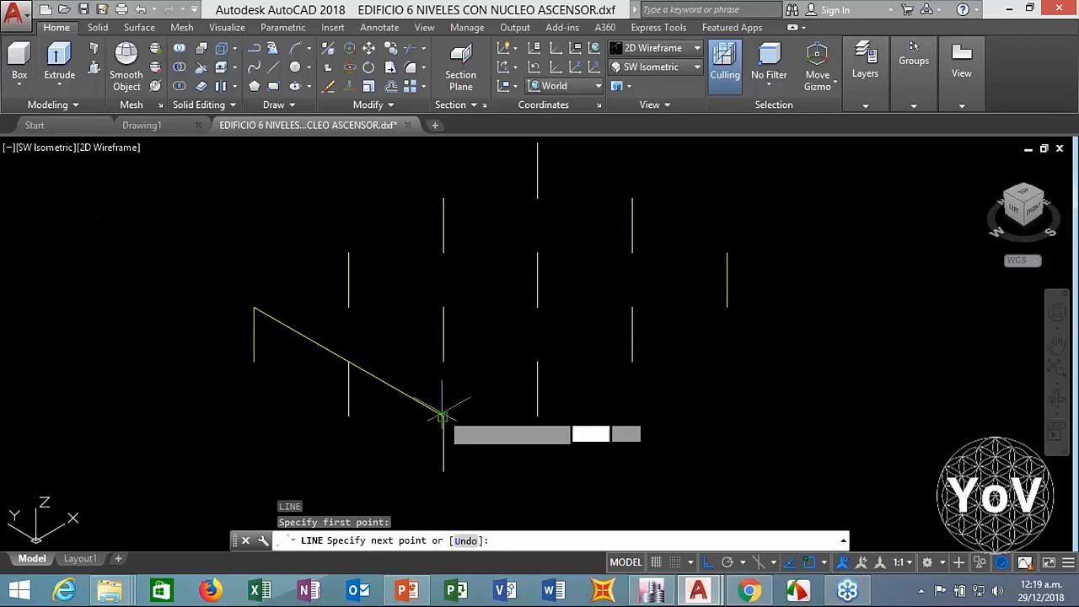
pyautogui.click(444, 414)
pyautogui.click(727, 253)
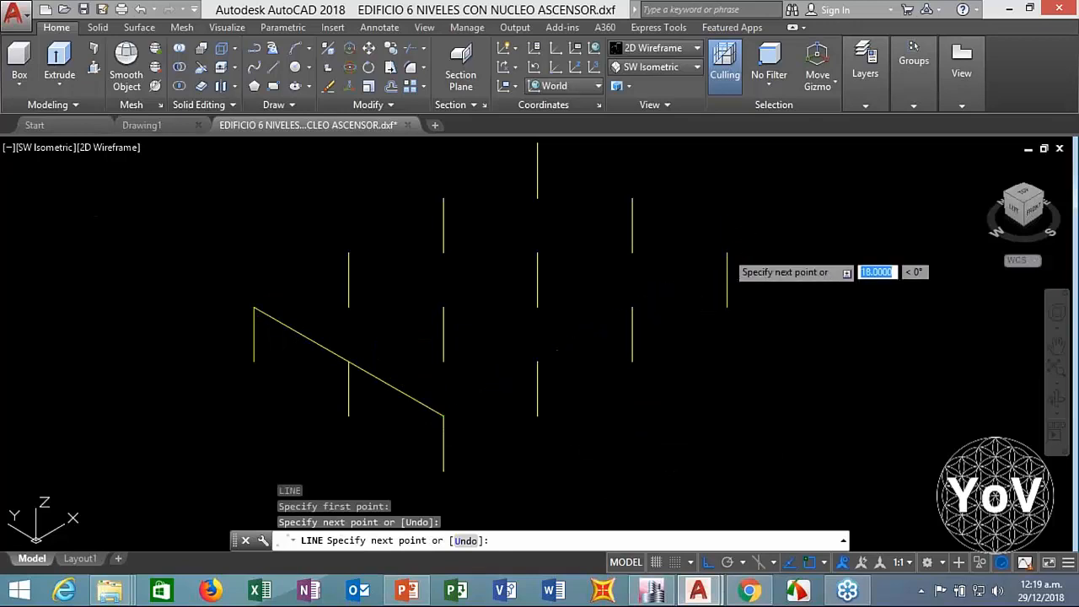
pyautogui.click(537, 143)
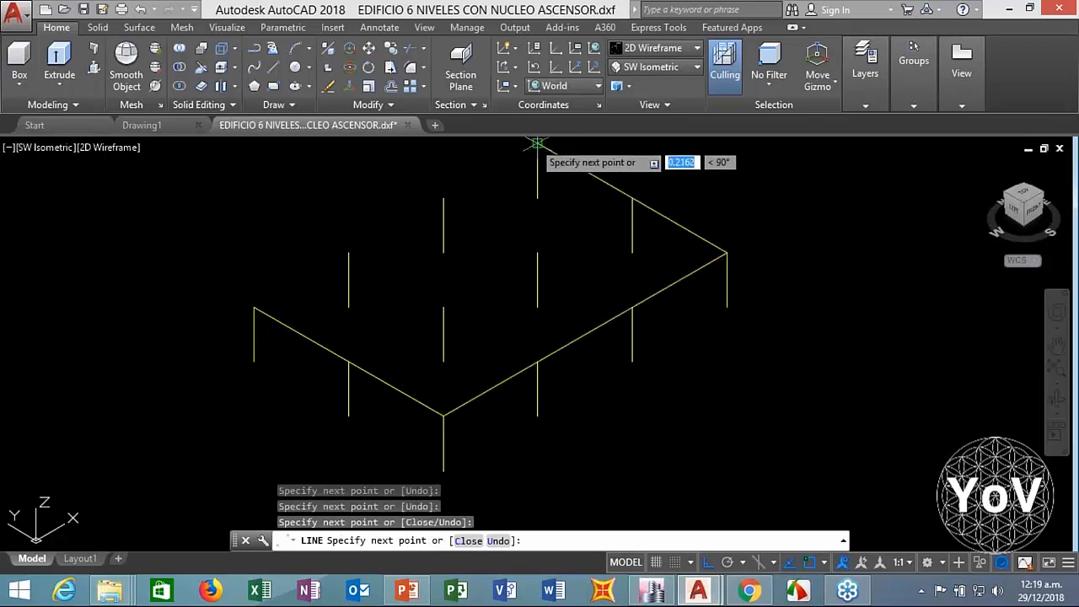
pyautogui.click(254, 309)
pyautogui.press('Return')
# Step: Make SHELLS the current layer
pyautogui.moveTo(601, 376); pyautogui.dragTo(564, 394, button='middle')
pyautogui.click(864, 106)
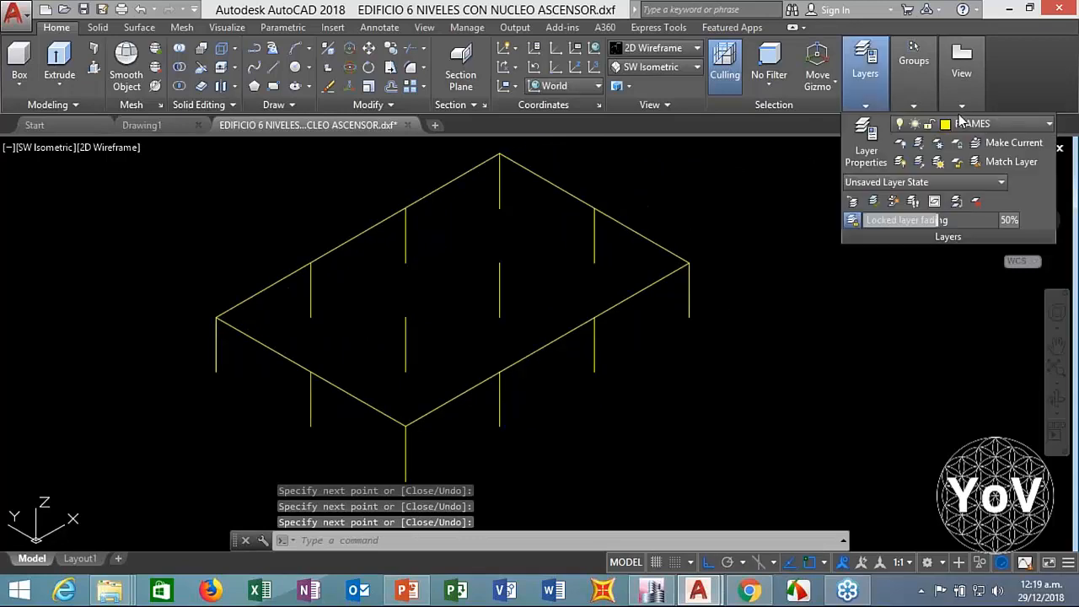
pyautogui.click(961, 124)
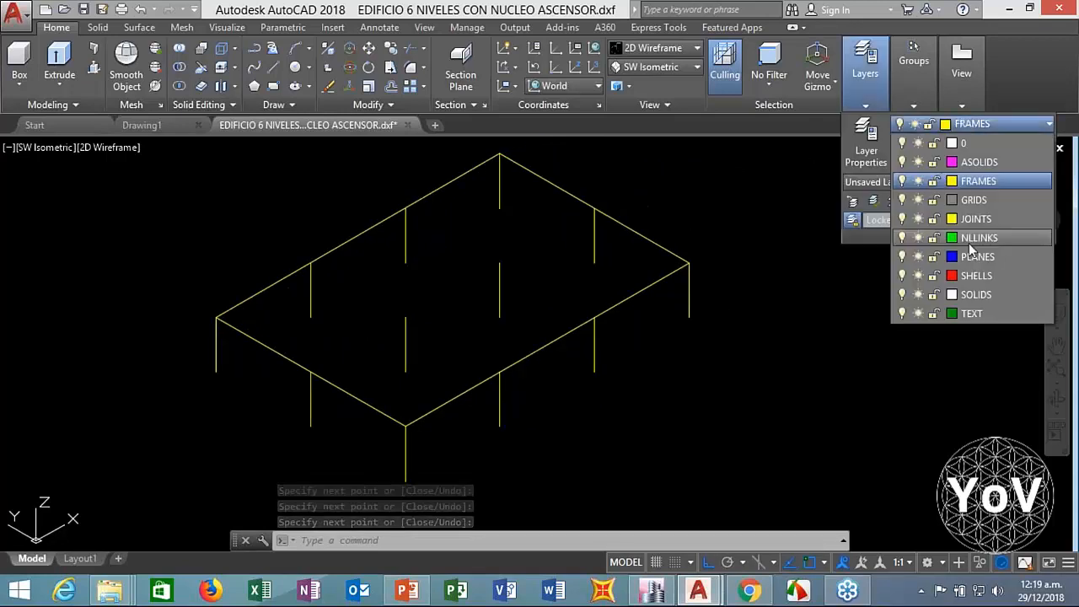
pyautogui.click(967, 274)
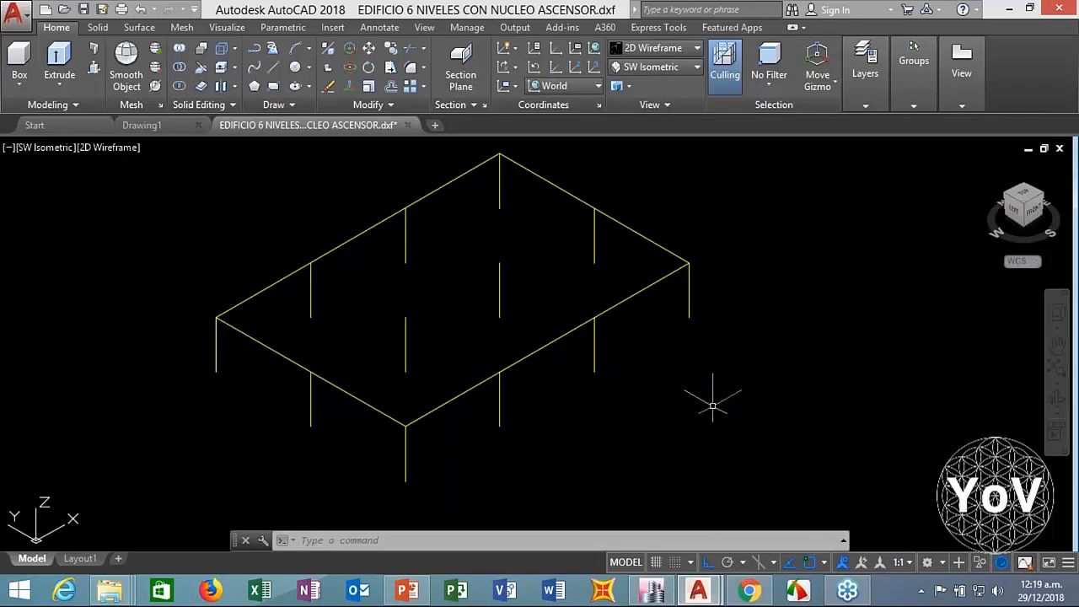
# Step: Draw a vertical construction line beside the frame and, from its lower end, a connected line along the X direction
pyautogui.press('Escape')
pyautogui.press('Escape')
pyautogui.write('l')
pyautogui.press('Return')
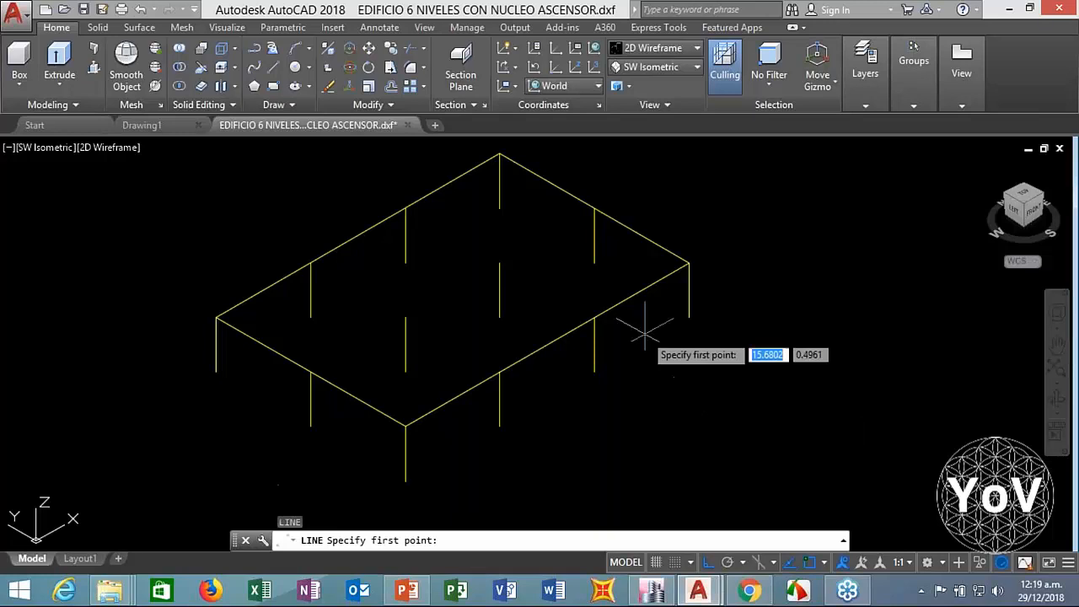
pyautogui.click(645, 334)
pyautogui.click(645, 455)
pyautogui.click(742, 391)
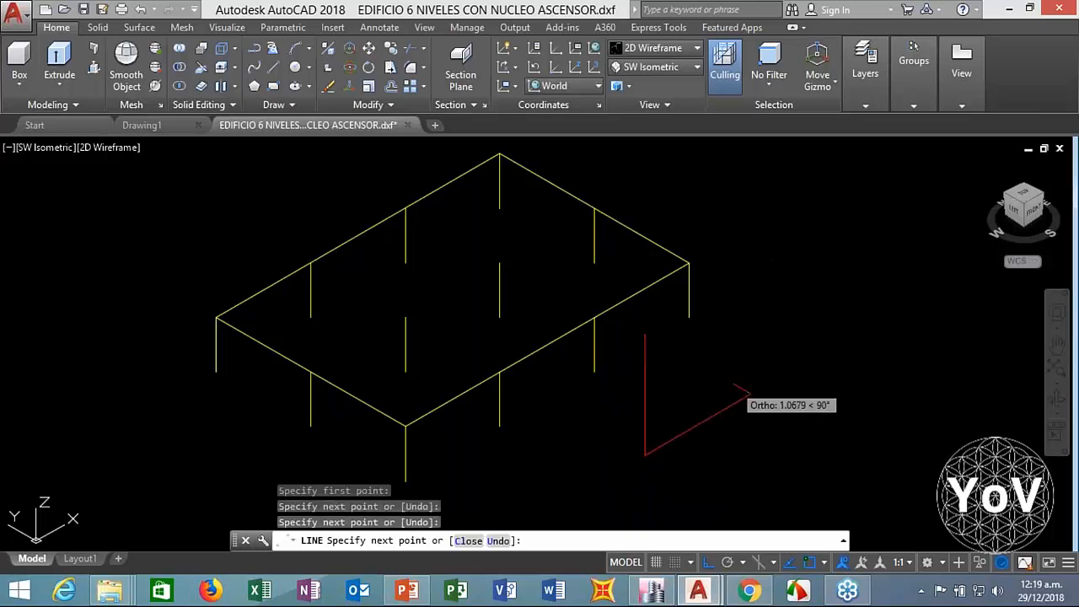
pyautogui.press('Escape')
# Step: Copy the vertical red construction line 2 units along the X direction
pyautogui.write('co')
pyautogui.press('Return')
pyautogui.click(675, 400)
pyautogui.click(607, 425)
pyautogui.press('Return')
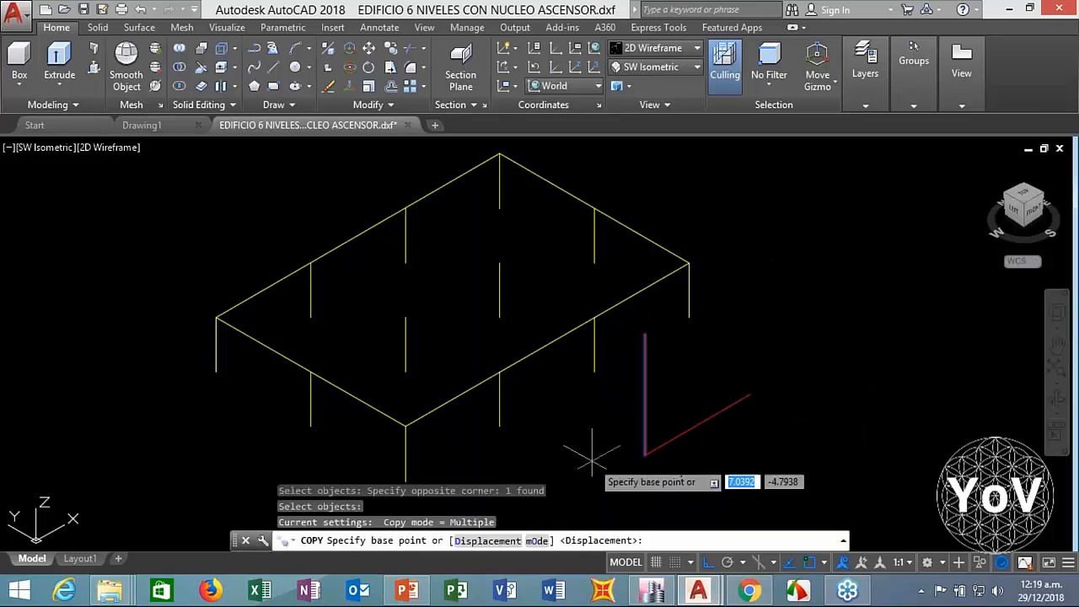
pyautogui.click(599, 449)
pyautogui.write('2')
pyautogui.press('Return')
pyautogui.press('Return')
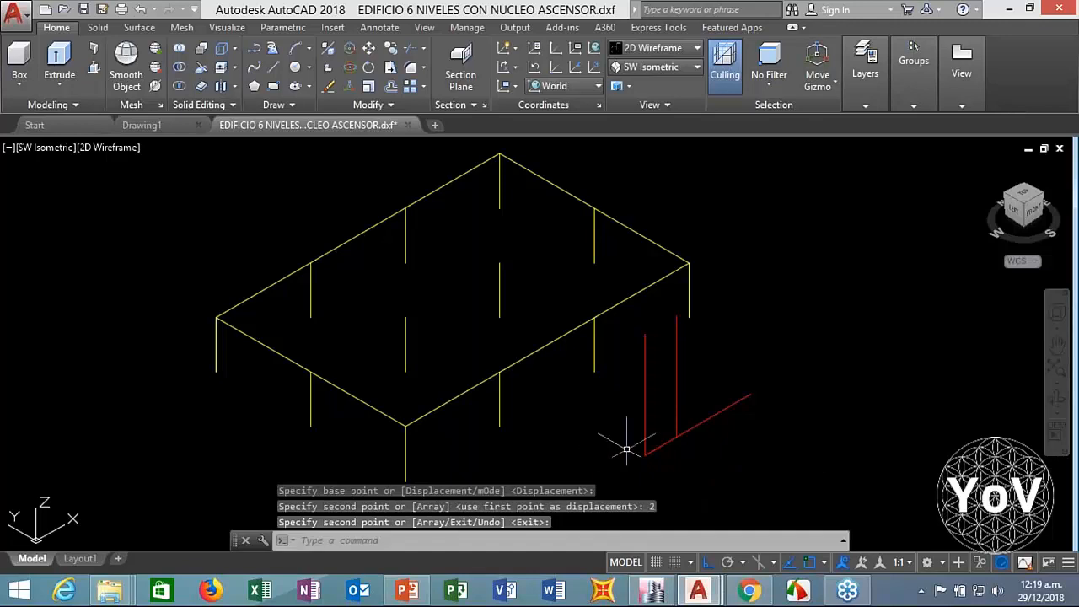
pyautogui.scroll(3, 628, 443)
pyautogui.press('Escape')
pyautogui.press('Escape')
pyautogui.press('Escape')
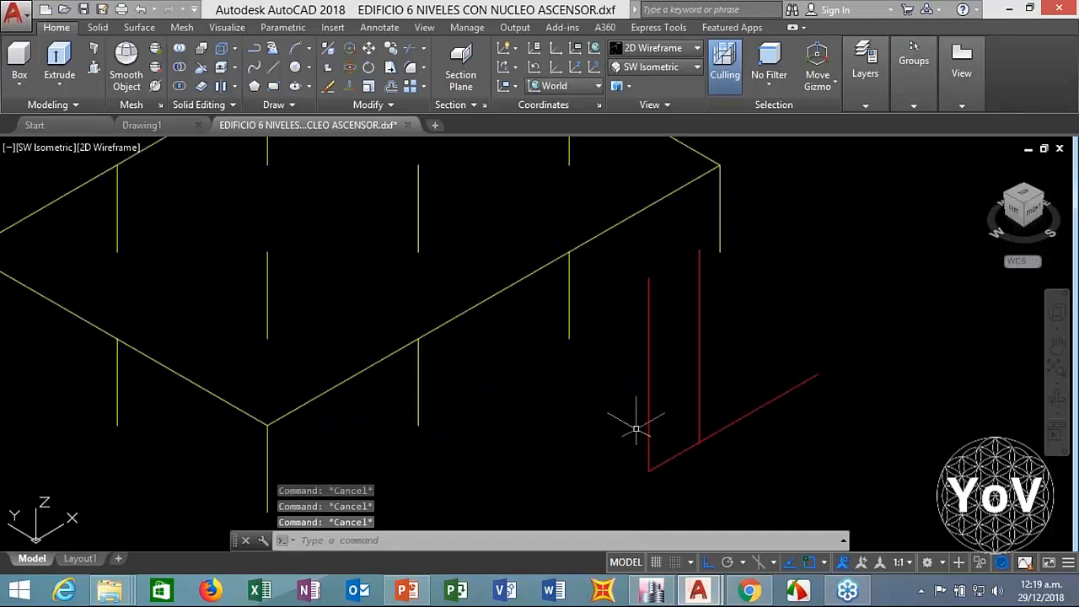
# Step: Try to copy the red X-direction construction line 2 units up along +Z, and delete that copy
pyautogui.write('co')
pyautogui.press('Return')
pyautogui.click(780, 360)
pyautogui.click(758, 443)
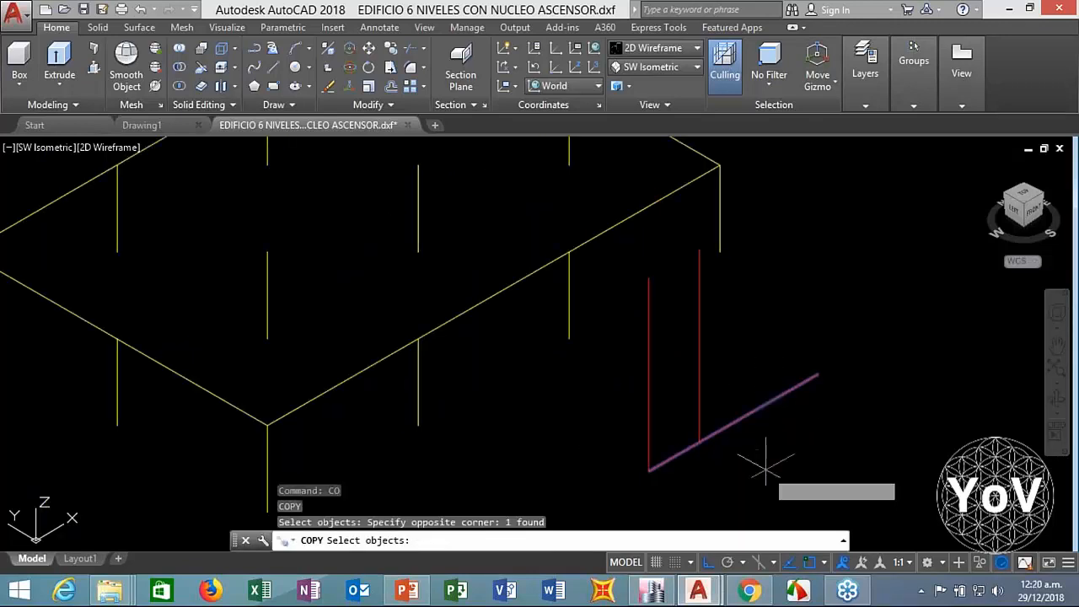
pyautogui.press('Return')
pyautogui.click(767, 461)
pyautogui.write('2')
pyautogui.press('Return')
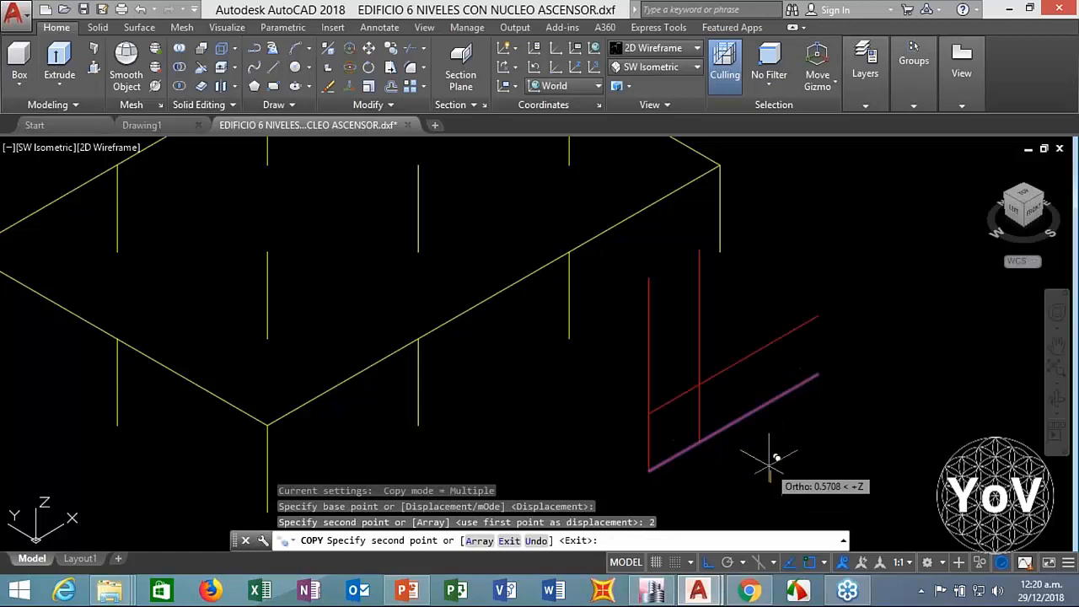
pyautogui.press('Escape')
pyautogui.click(732, 369)
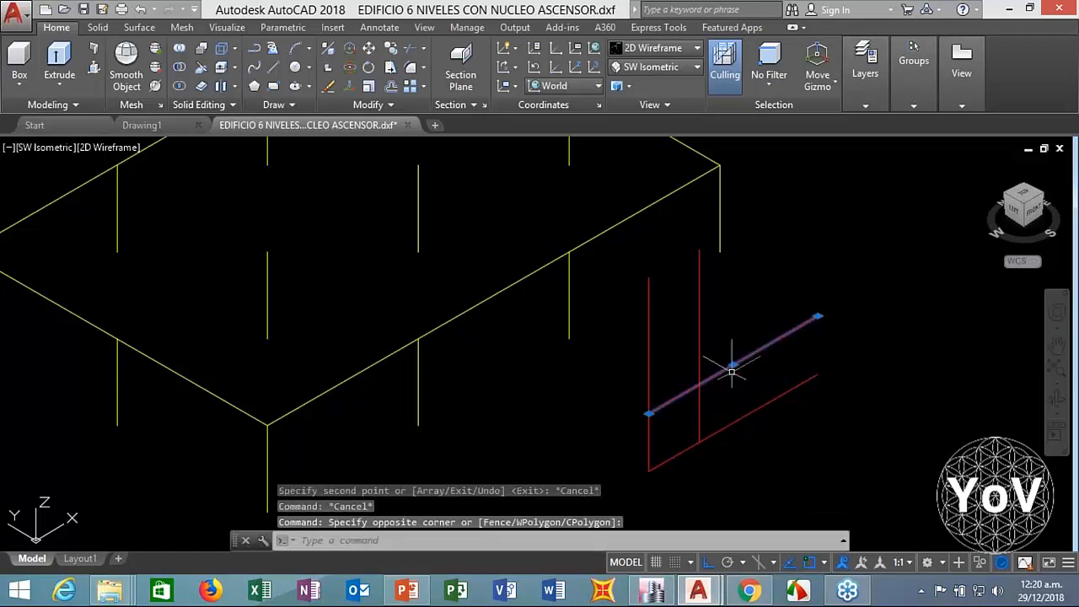
pyautogui.press('Delete')
# Step: Copy the red X-direction construction line 3 units up along +Z
pyautogui.write('co')
pyautogui.press('Return')
pyautogui.click(780, 359)
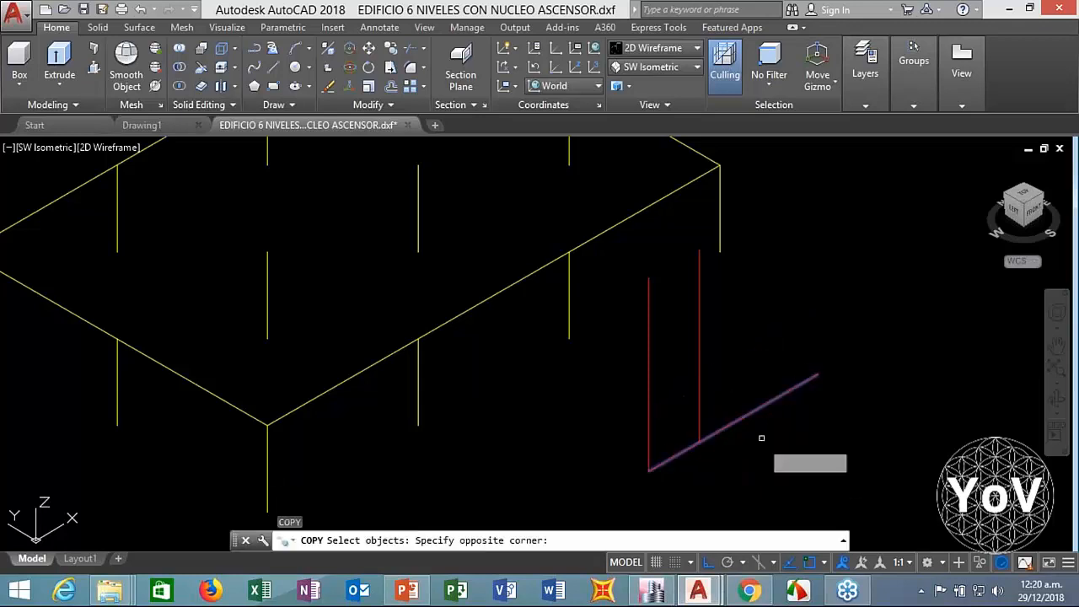
pyautogui.click(761, 438)
pyautogui.press('Return')
pyautogui.click(772, 448)
pyautogui.write('3')
pyautogui.press('Return')
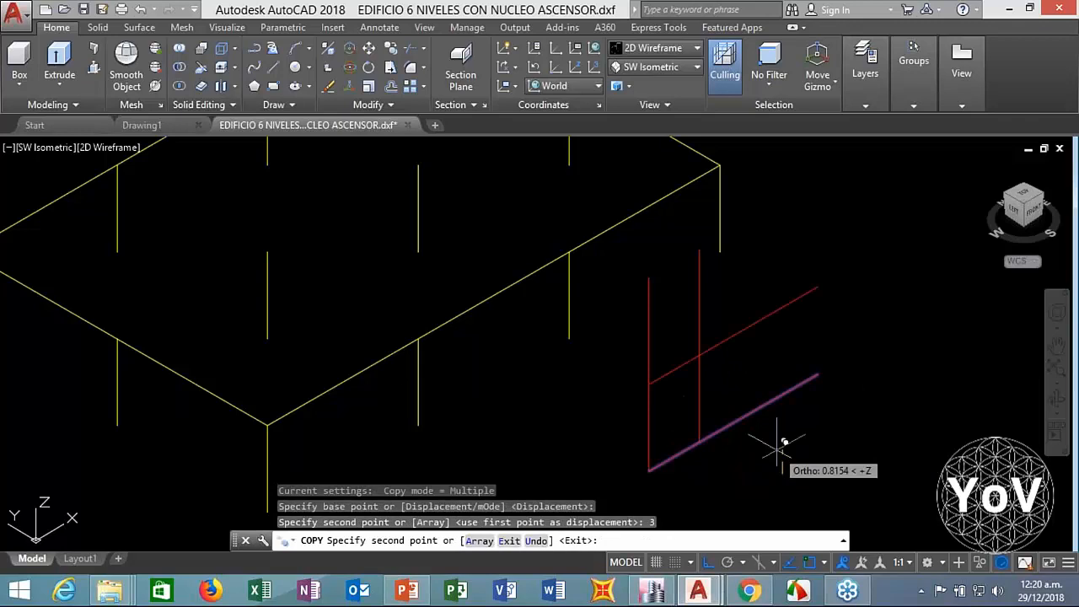
pyautogui.press('Escape')
pyautogui.press('Escape')
pyautogui.press('Escape')
# Step: Copy the four red construction lines together 2 units along the Y direction
pyautogui.write('co')
pyautogui.press('Return')
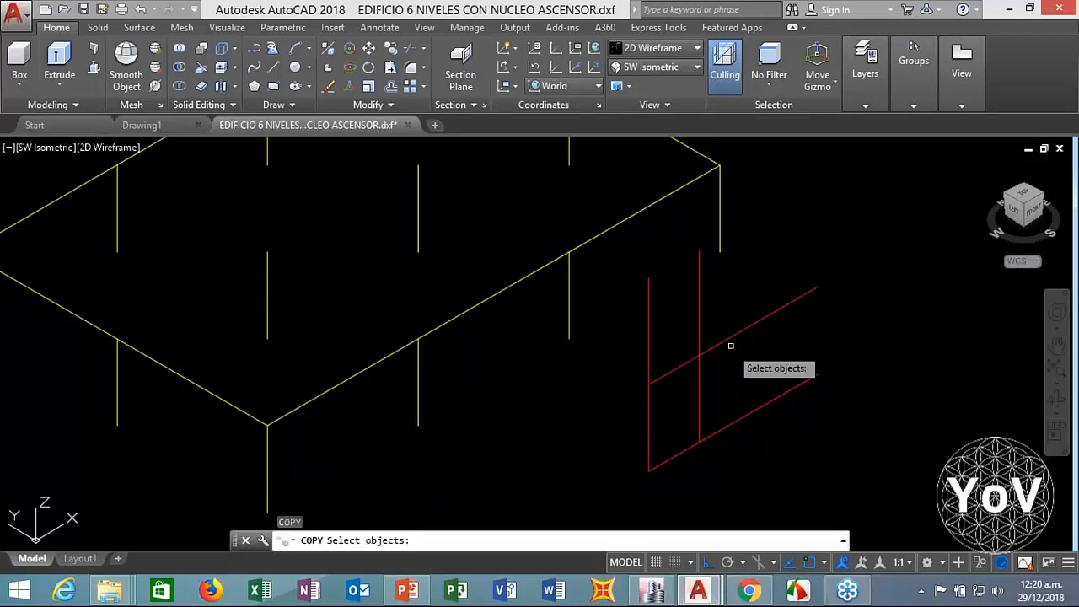
pyautogui.click(731, 345)
pyautogui.click(696, 491)
pyautogui.press('Return')
pyautogui.click(761, 481)
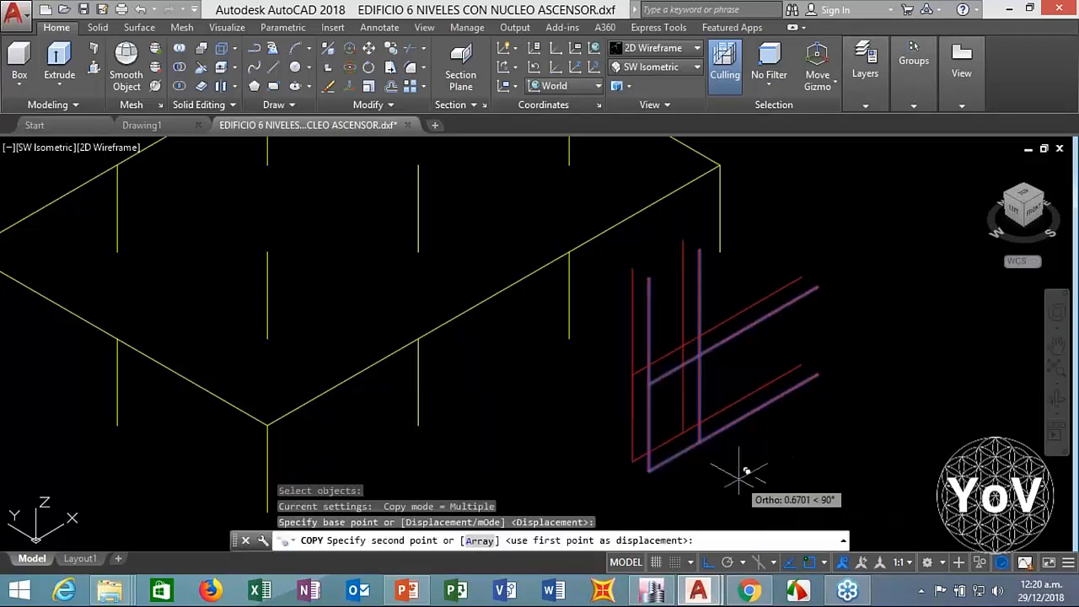
pyautogui.write('2')
pyautogui.press('Return')
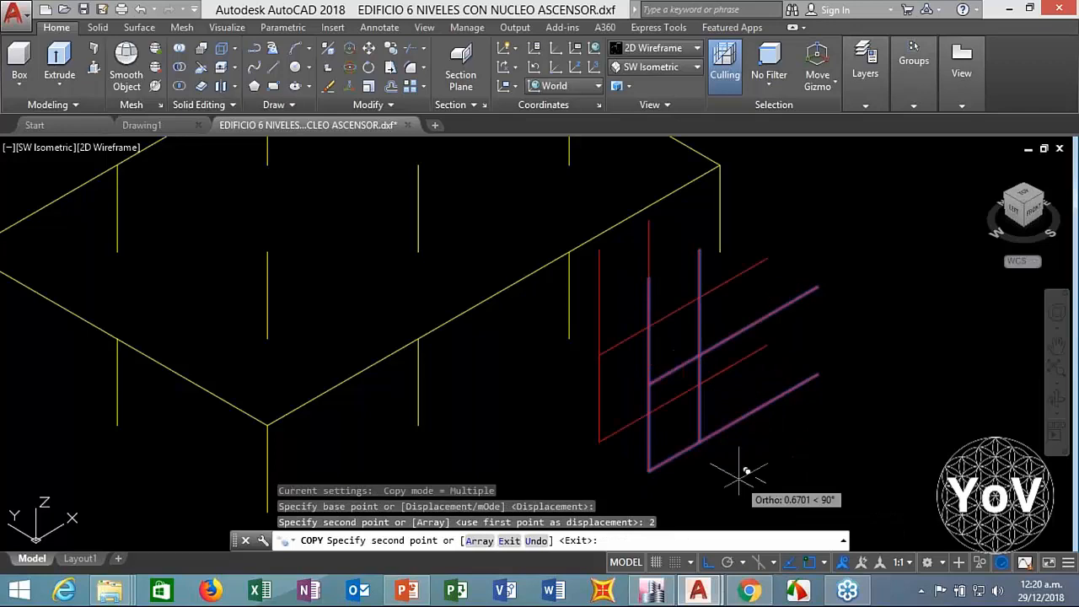
pyautogui.press('Escape')
pyautogui.press('Escape')
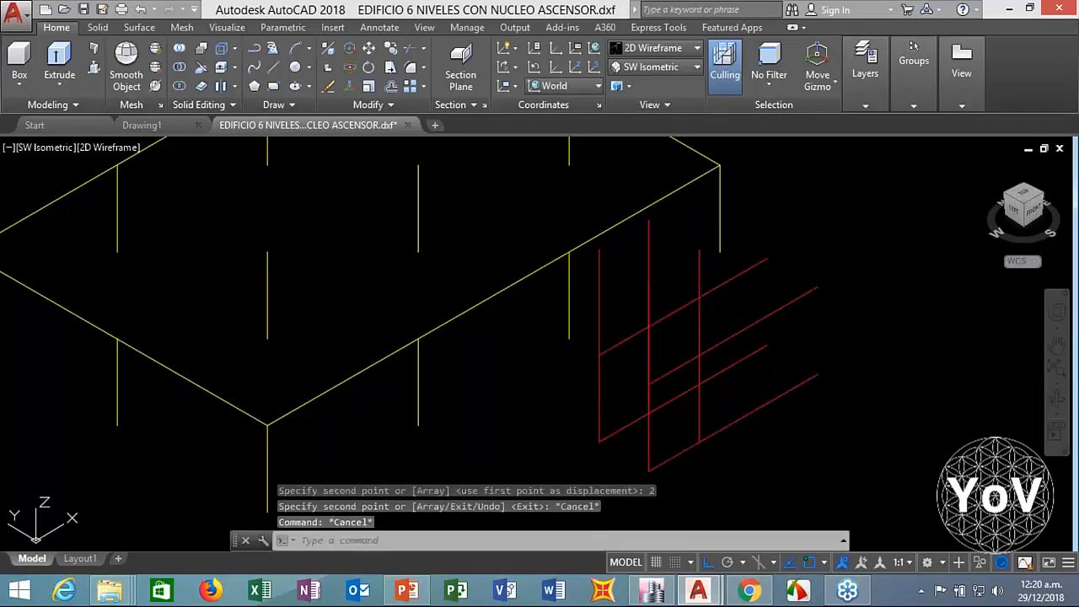
# Step: Create a 3DFACE wall 2 units wide along Y and 3 units high on the lower-X side of the core guide lines
pyautogui.keyDown('shift'); pyautogui.moveTo(647, 450); pyautogui.dragTo(638, 441, button='middle'); pyautogui.keyUp('shift')
pyautogui.moveTo(865, 63)
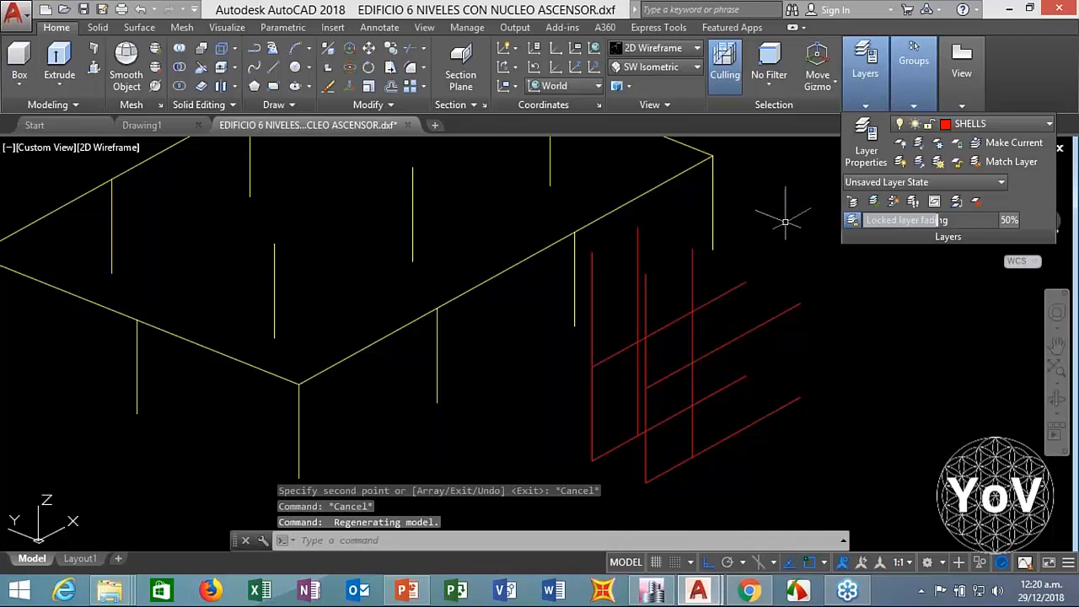
pyautogui.press('Escape')
pyautogui.press('Escape')
pyautogui.press('Escape')
pyautogui.write('3DFA')
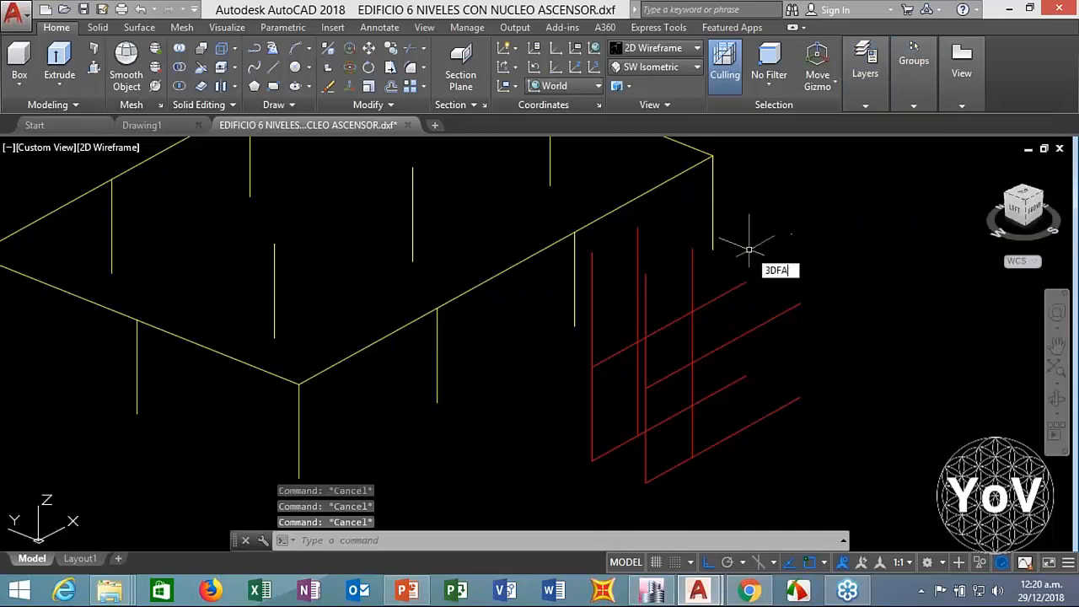
pyautogui.write('CE')
pyautogui.press('Return')
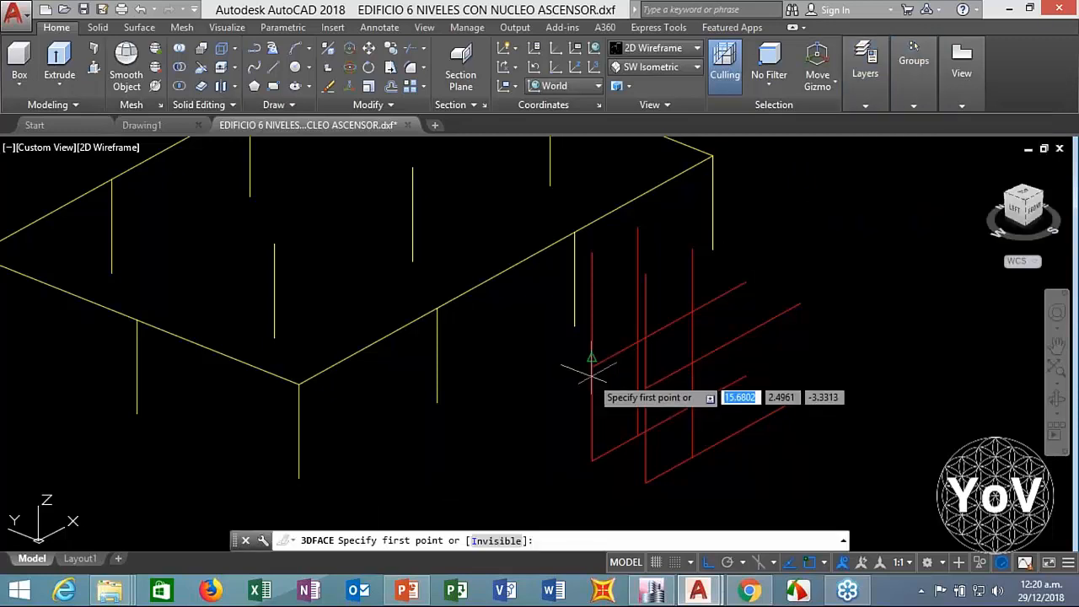
pyautogui.click(592, 366)
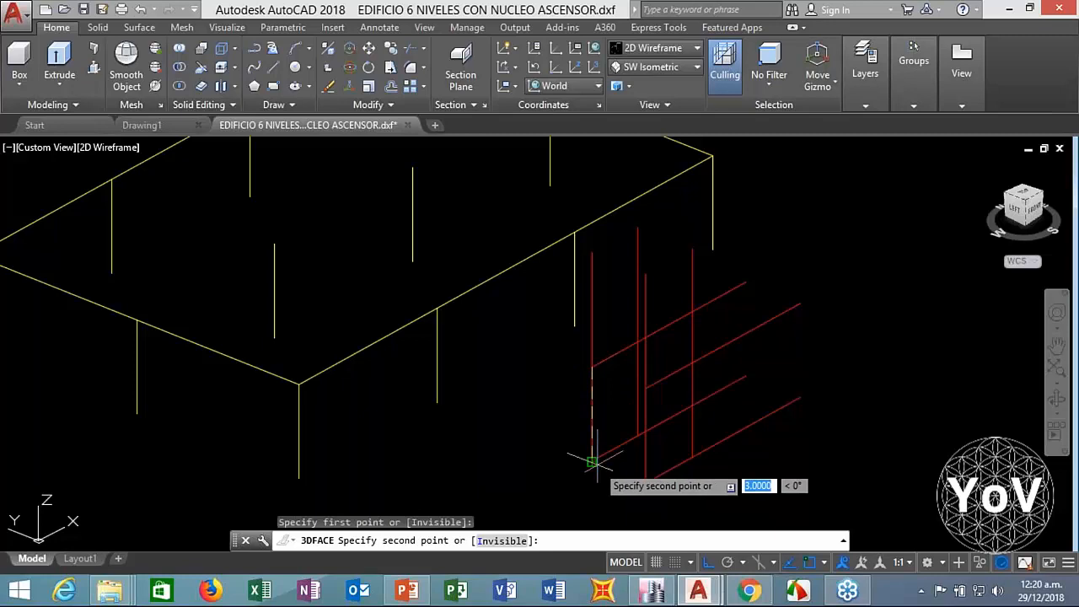
pyautogui.click(592, 461)
pyautogui.click(646, 482)
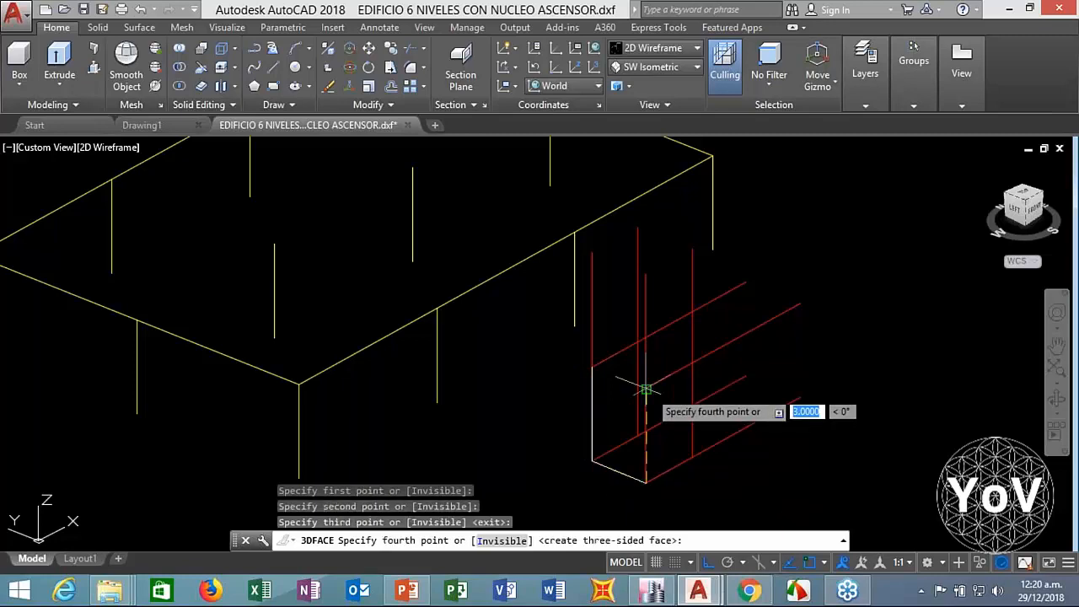
pyautogui.click(646, 391)
pyautogui.press('Return')
# Step: Create the opposite parallel 3DFACE wall through the second set of vertical guide lines, 2 units along X
pyautogui.press('Return')
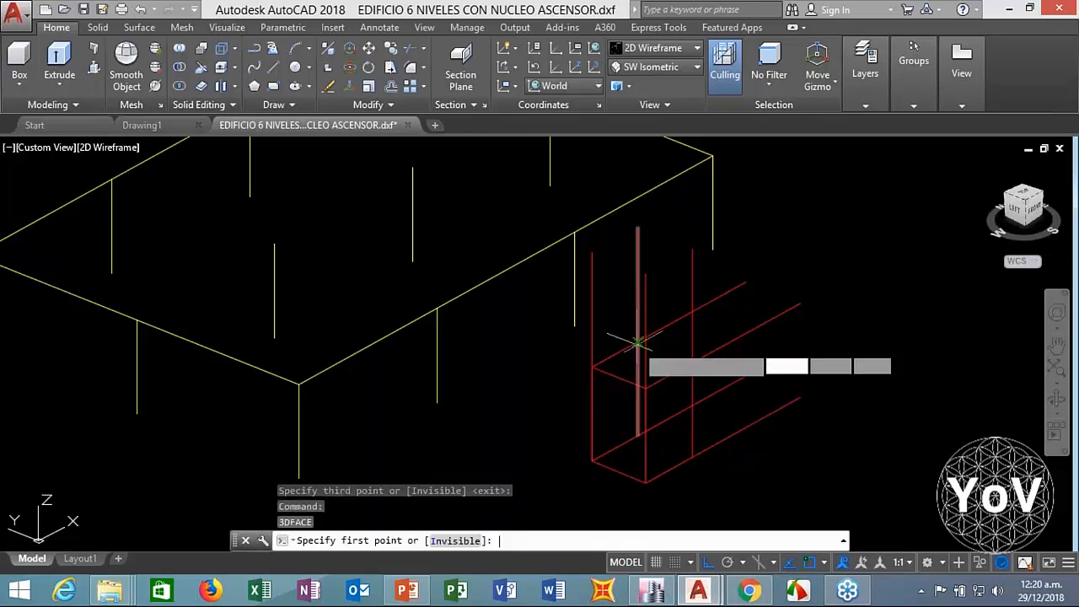
pyautogui.click(638, 342)
pyautogui.click(638, 435)
pyautogui.click(690, 456)
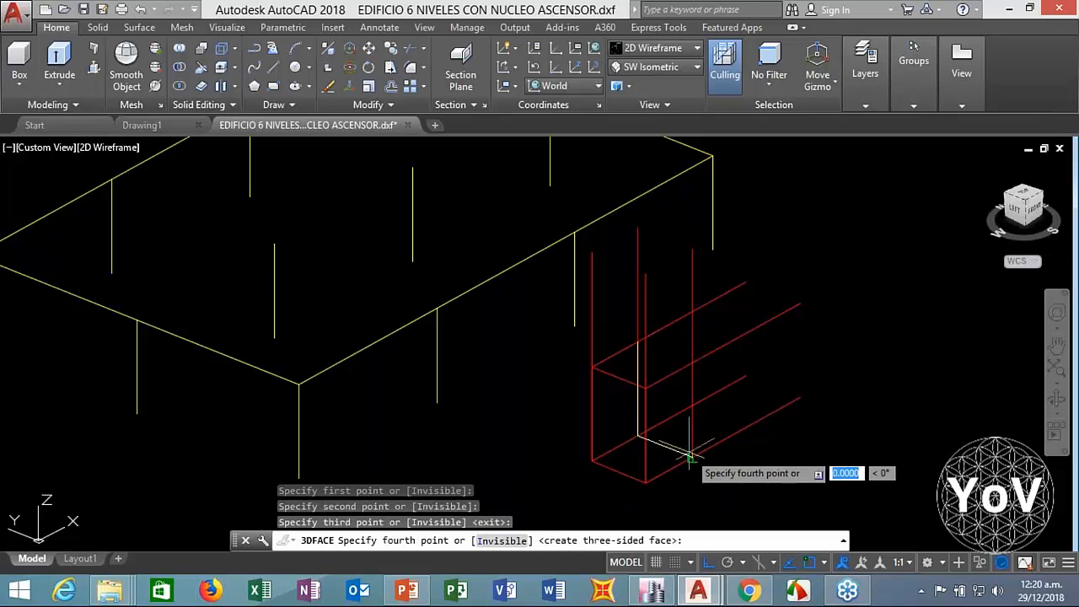
pyautogui.click(690, 368)
pyautogui.press('Return')
# Step: Create the 3DFACE wall joining the front edges of the two parallel walls to form the U-shaped core
pyautogui.press('Return')
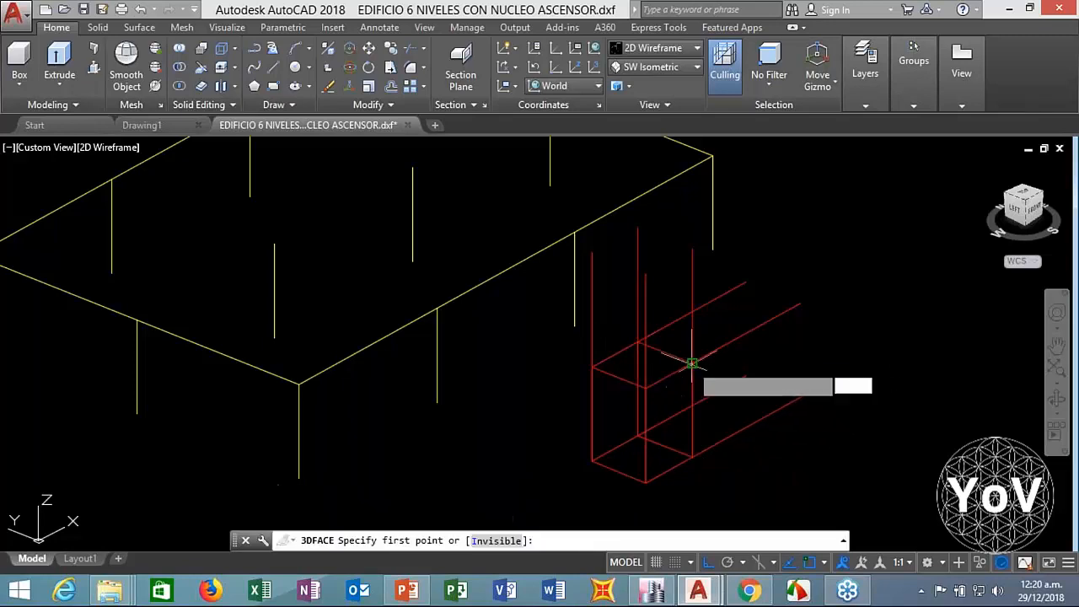
pyautogui.click(690, 366)
pyautogui.click(646, 390)
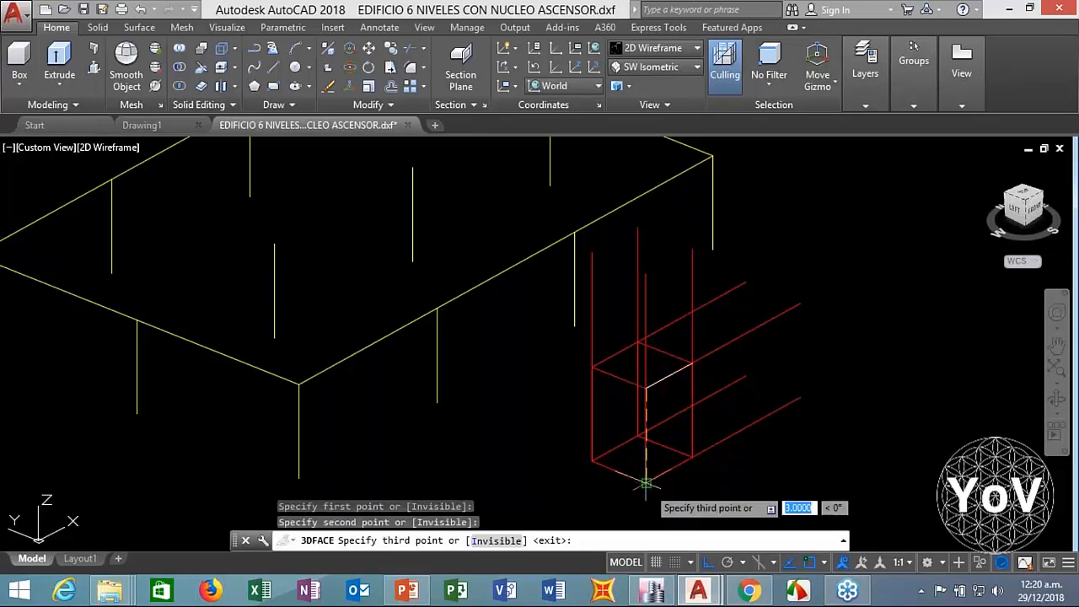
pyautogui.click(645, 480)
pyautogui.click(689, 456)
pyautogui.press('Return')
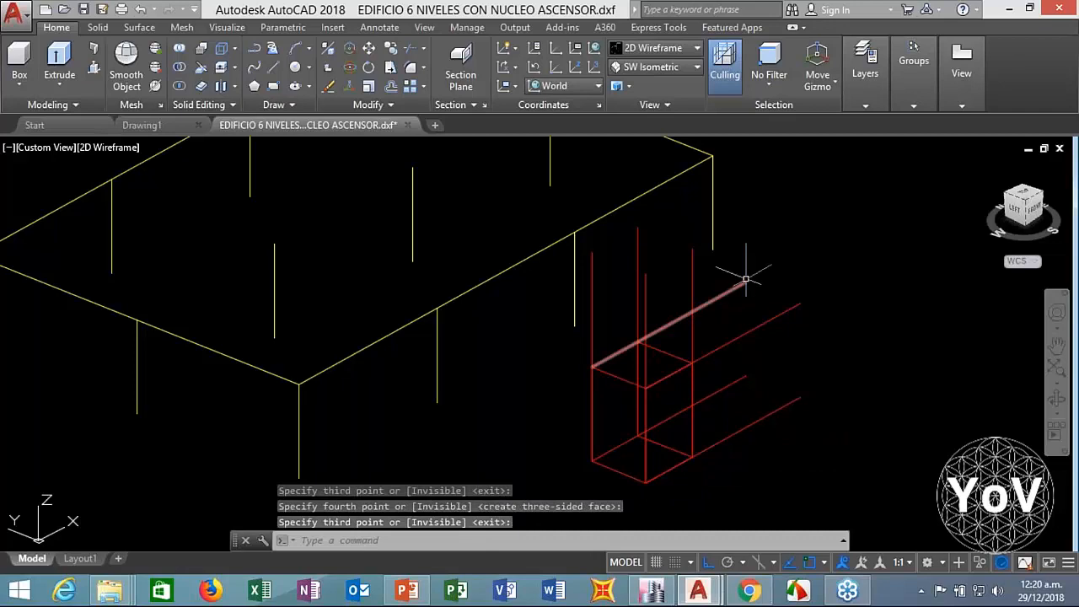
# Step: Delete all the red construction lines around the core, keeping only the three wall faces
pyautogui.click(746, 281)
pyautogui.click(715, 465)
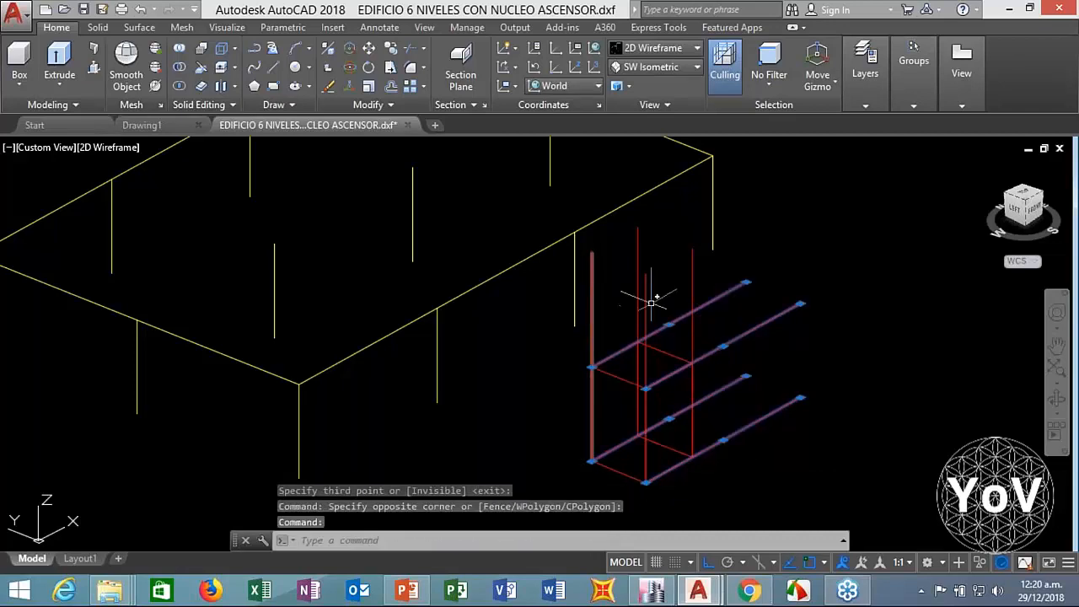
pyautogui.click(706, 284)
pyautogui.press('Delete')
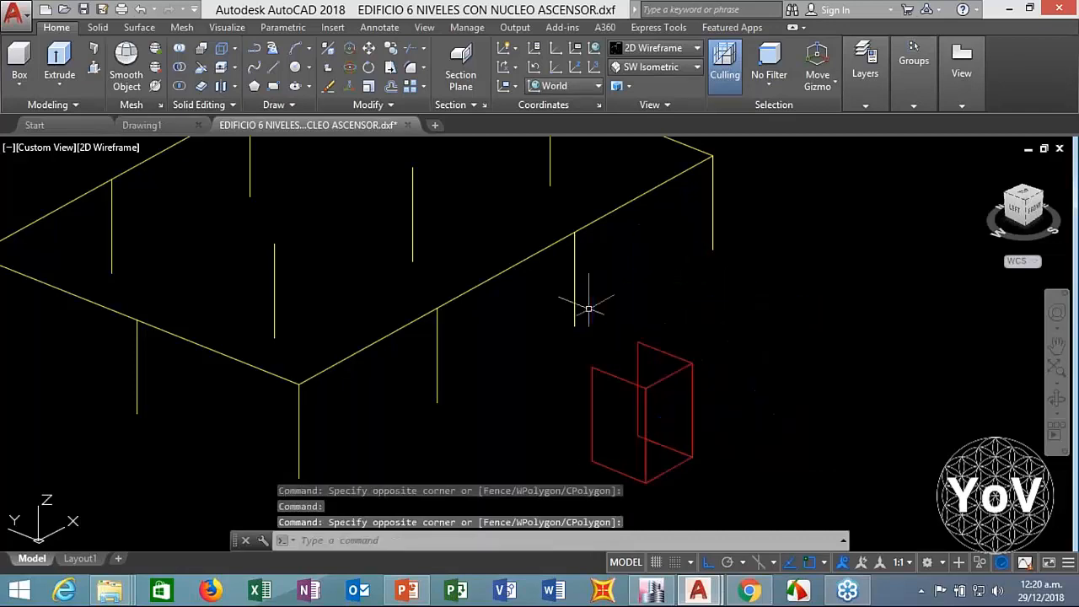
pyautogui.press('Escape')
pyautogui.press('Escape')
pyautogui.scroll(-3, 699, 383)
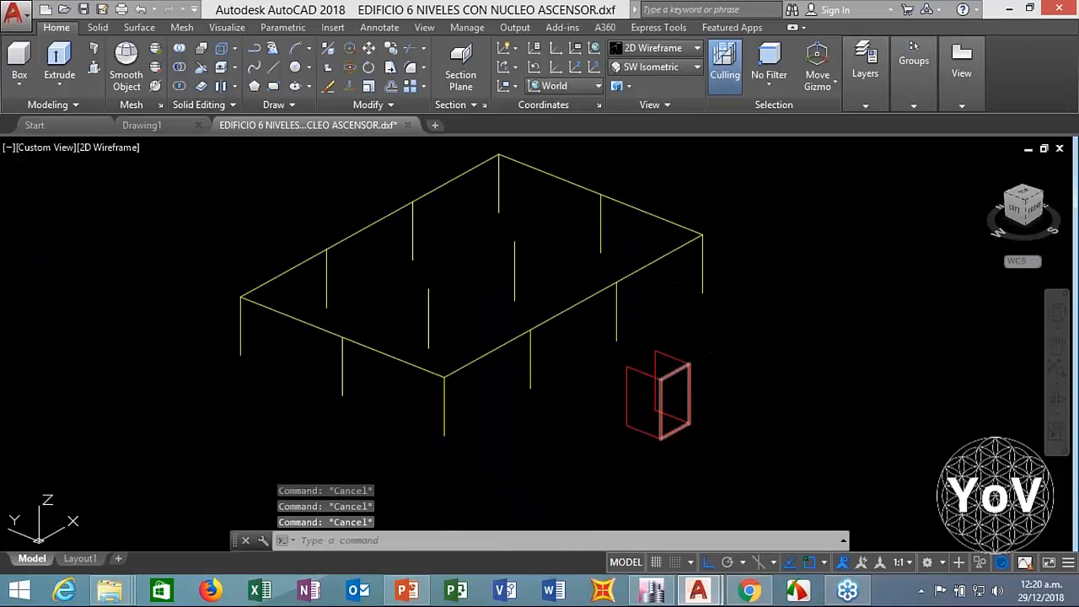
# Step: Move the three core walls so their joining wall's top edge is centred on the frame's lower-Y outer beam
pyautogui.write('m')
pyautogui.press('Return')
pyautogui.click(721, 343)
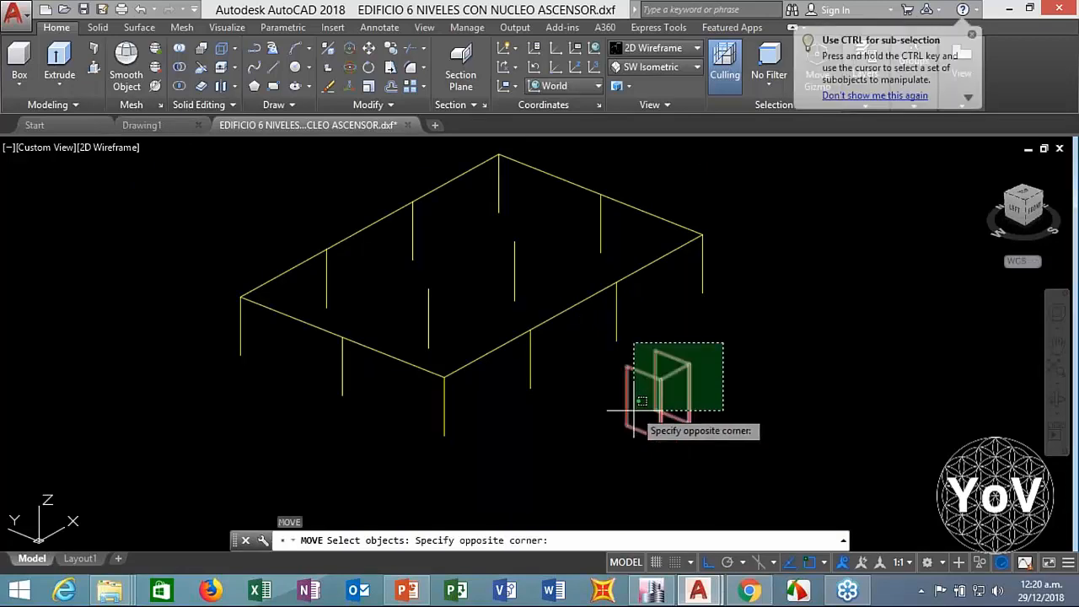
pyautogui.click(633, 403)
pyautogui.press('Return')
pyautogui.click(676, 380)
pyautogui.press('Escape')
pyautogui.press('Escape')
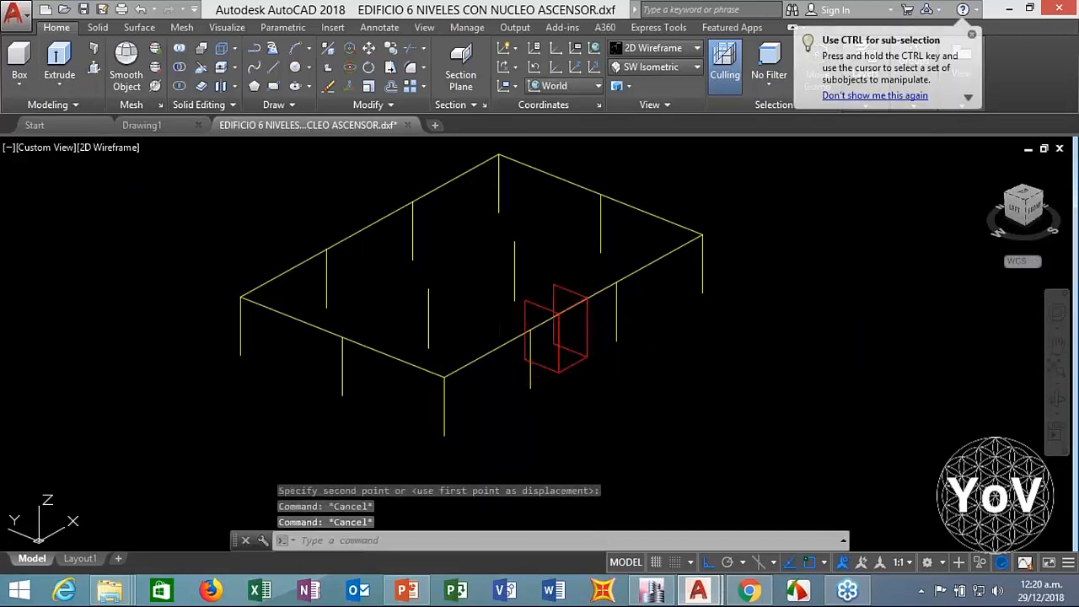
# Step: Make FRAMES the current layer
pyautogui.keyDown('shift'); pyautogui.moveTo(455, 278); pyautogui.dragTo(604, 384, button='middle'); pyautogui.keyUp('shift')
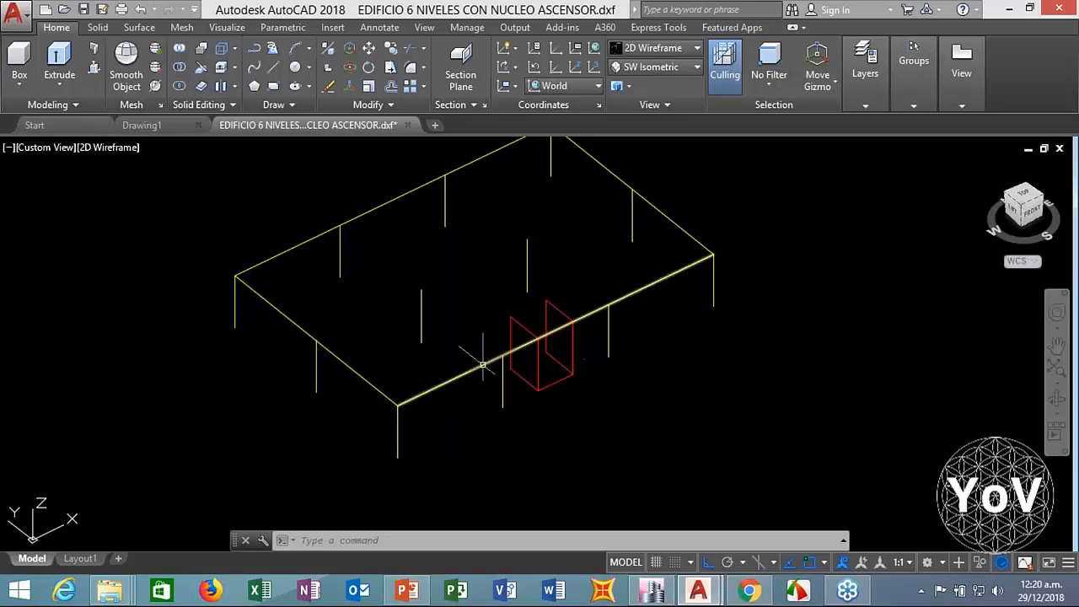
pyautogui.moveTo(482, 366); pyautogui.dragTo(486, 394, button='middle')
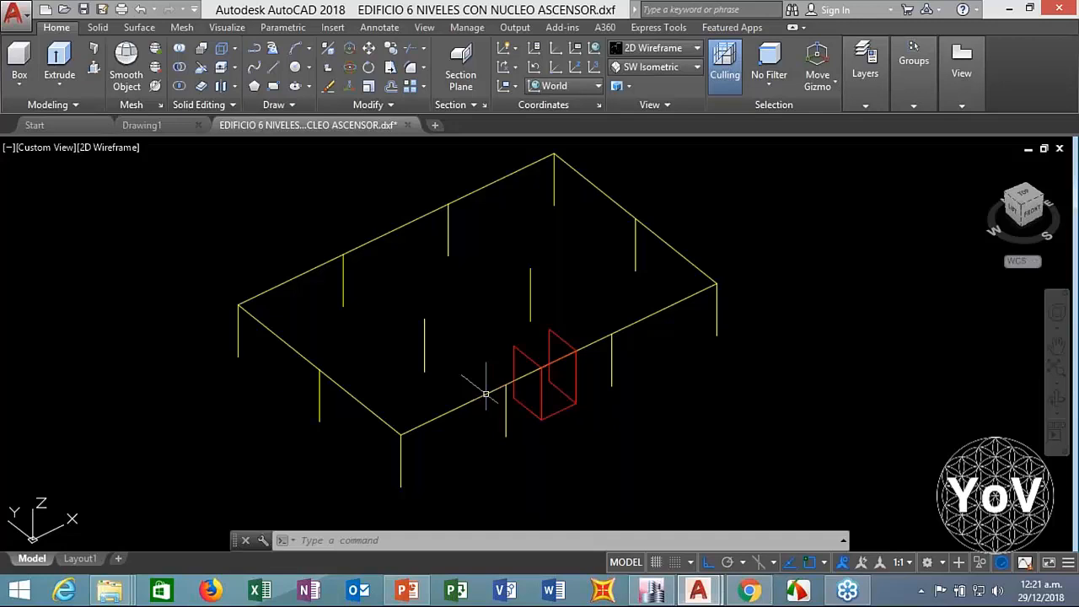
pyautogui.click(865, 69)
pyautogui.click(949, 124)
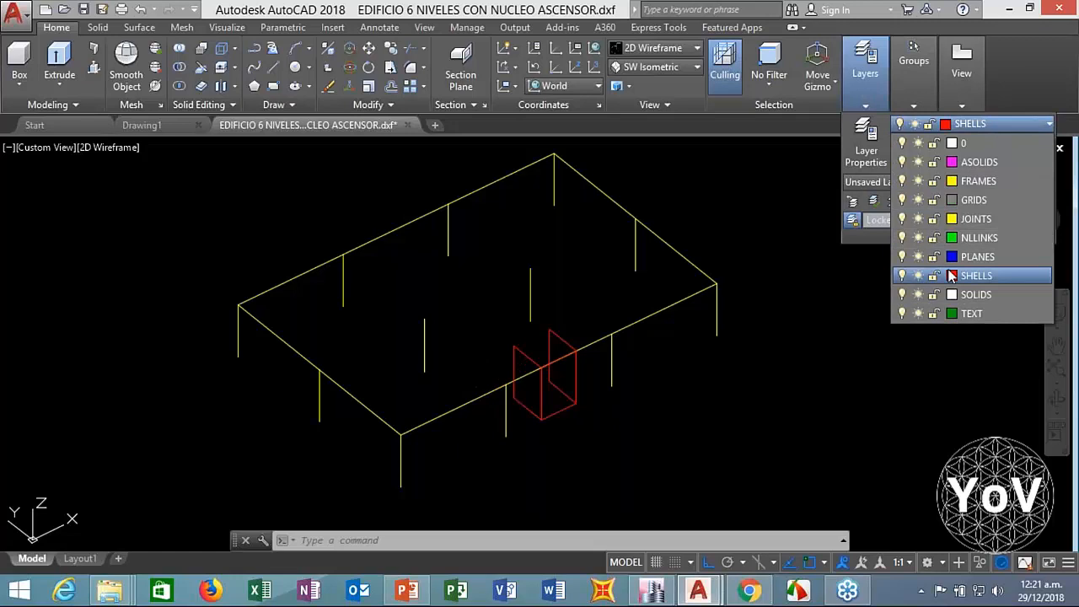
pyautogui.click(945, 183)
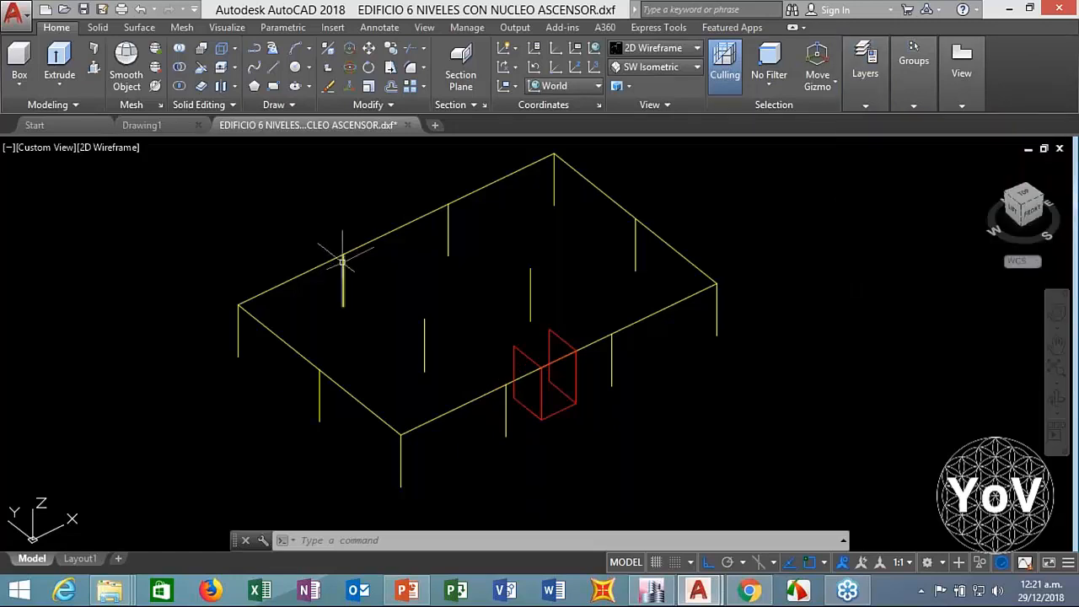
# Step: Draw the two interior transverse beam lines, 12 units along Y, through the column tops of the intermediate axes
pyautogui.press('Escape')
pyautogui.write('L')
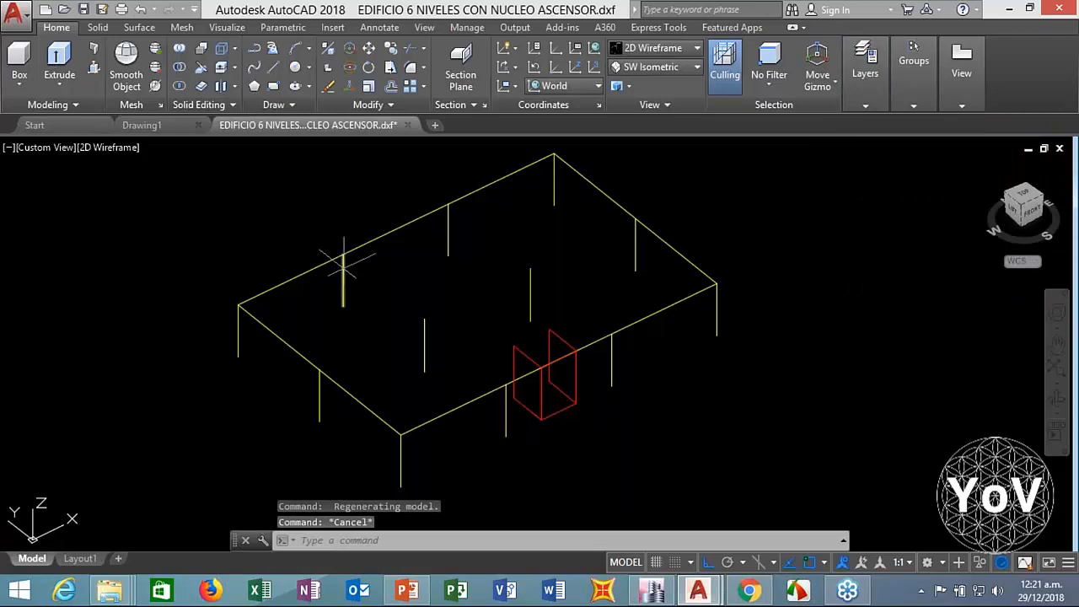
pyautogui.press('Return')
pyautogui.click(343, 255)
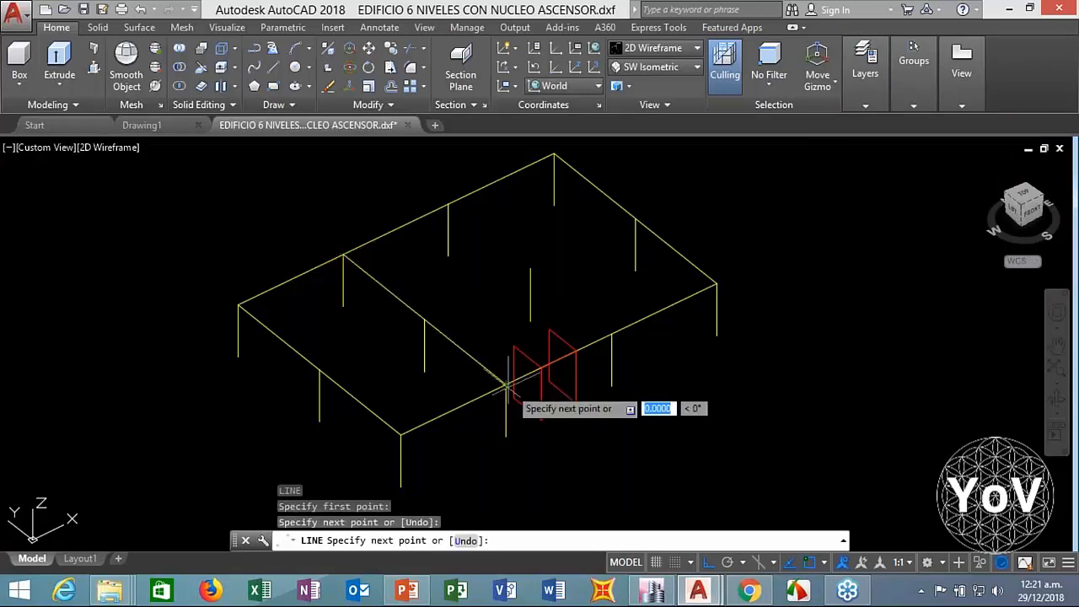
pyautogui.press('Escape')
pyautogui.press('Return')
pyautogui.click(447, 205)
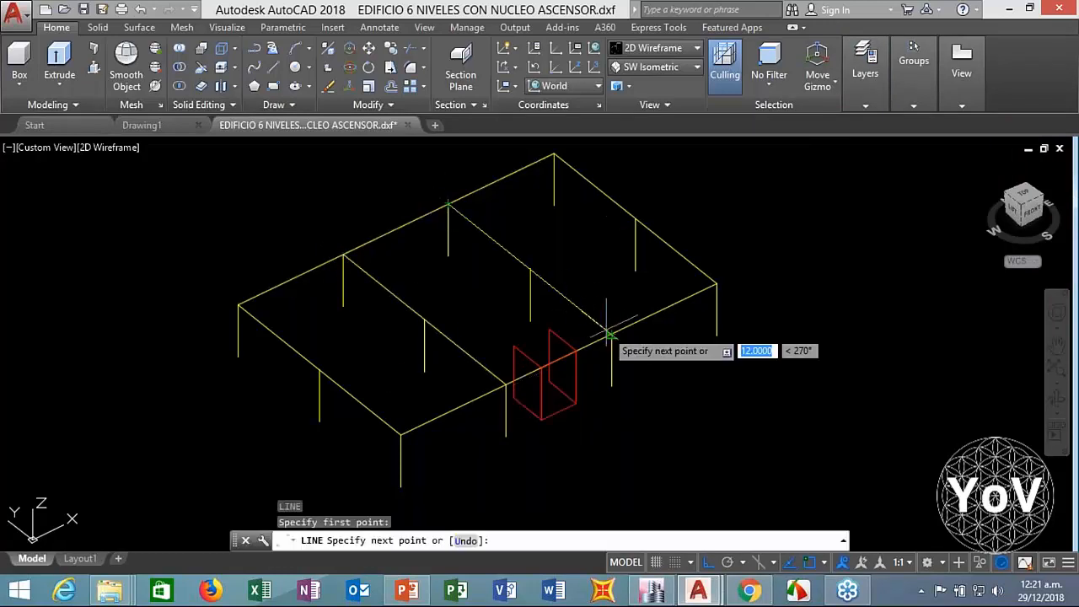
pyautogui.click(612, 336)
pyautogui.press('Escape')
# Step: Draw the interior longitudinal beam line along X through the middle row of column tops, from outer edge to outer edge
pyautogui.press('Return')
pyautogui.click(321, 369)
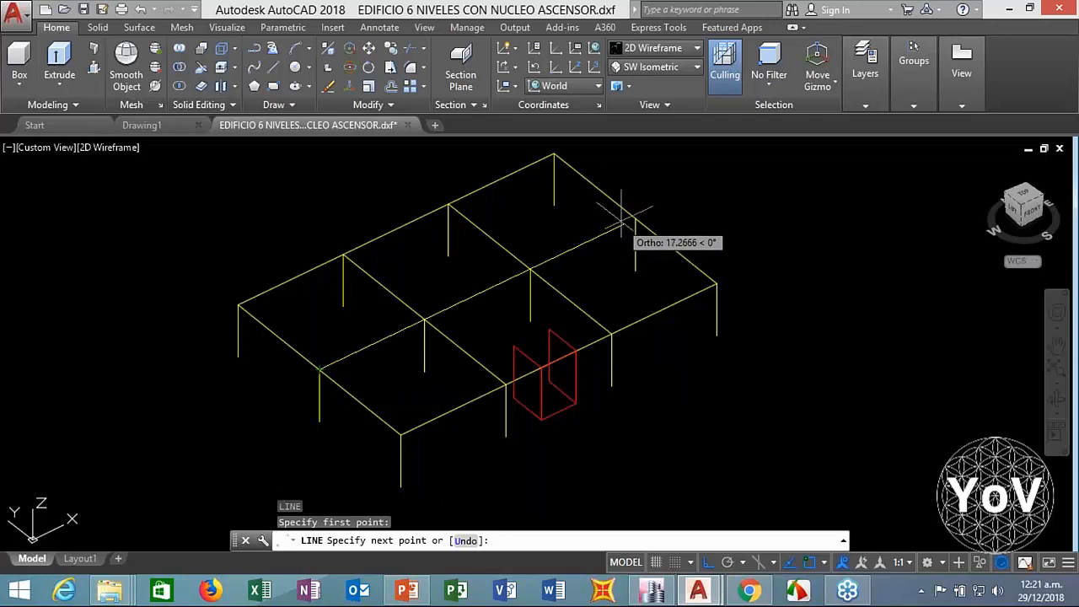
pyautogui.click(634, 221)
pyautogui.press('Return')
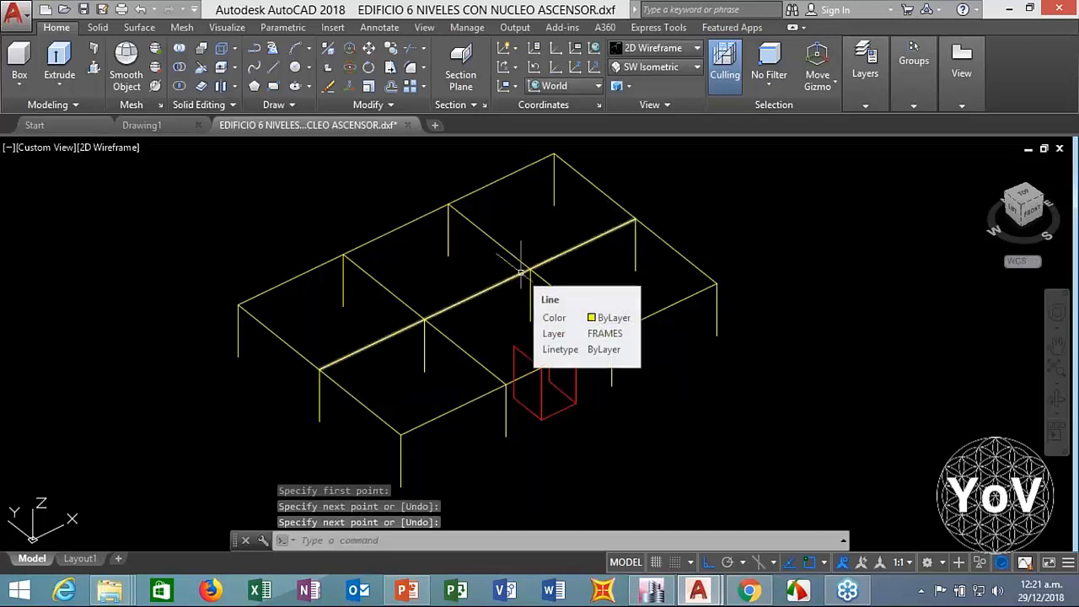
# Step: Draw a frame line across the core's open side, joining the top corners of the two parallel walls
pyautogui.scroll(2, 545, 326)
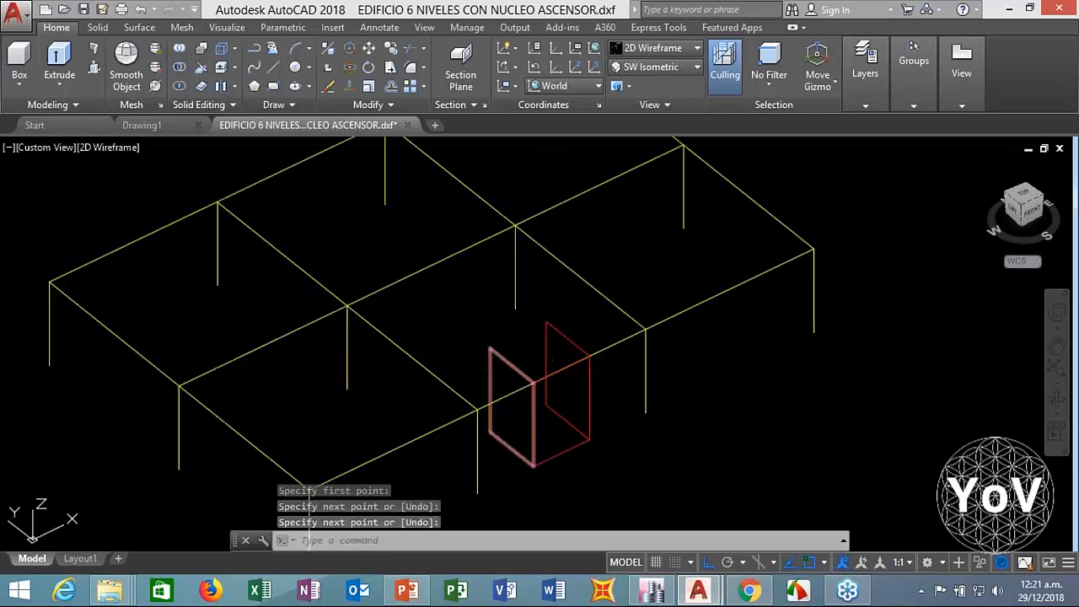
pyautogui.press('Return')
pyautogui.click(504, 341)
pyautogui.click(545, 322)
pyautogui.press('Return')
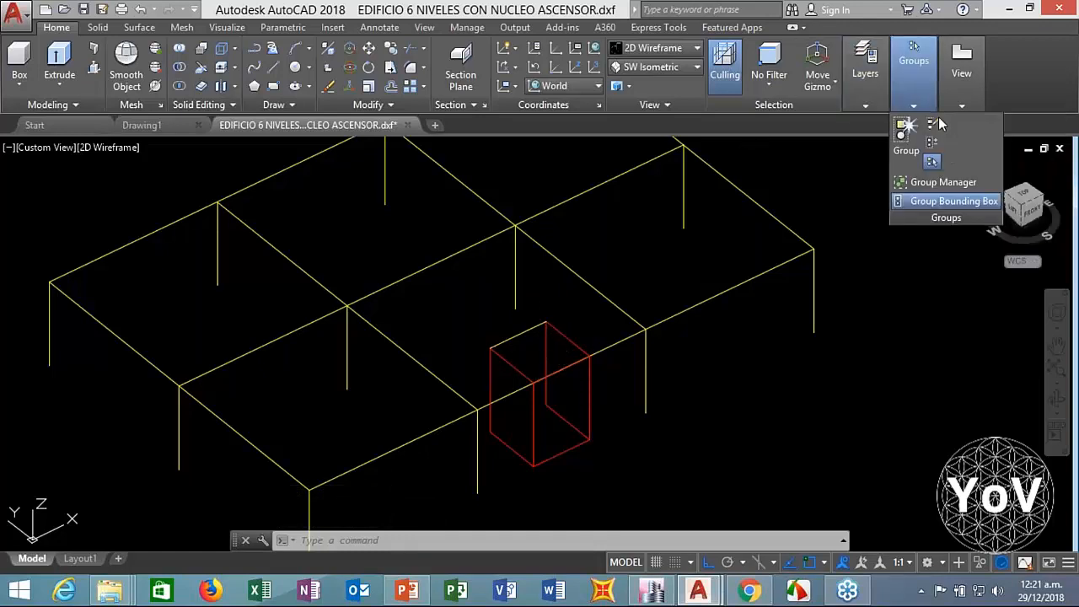
# Step: Make SHELLS the current layer and create a 3DFACE slab through the four outer top corners of the frame
pyautogui.moveTo(880, 90)
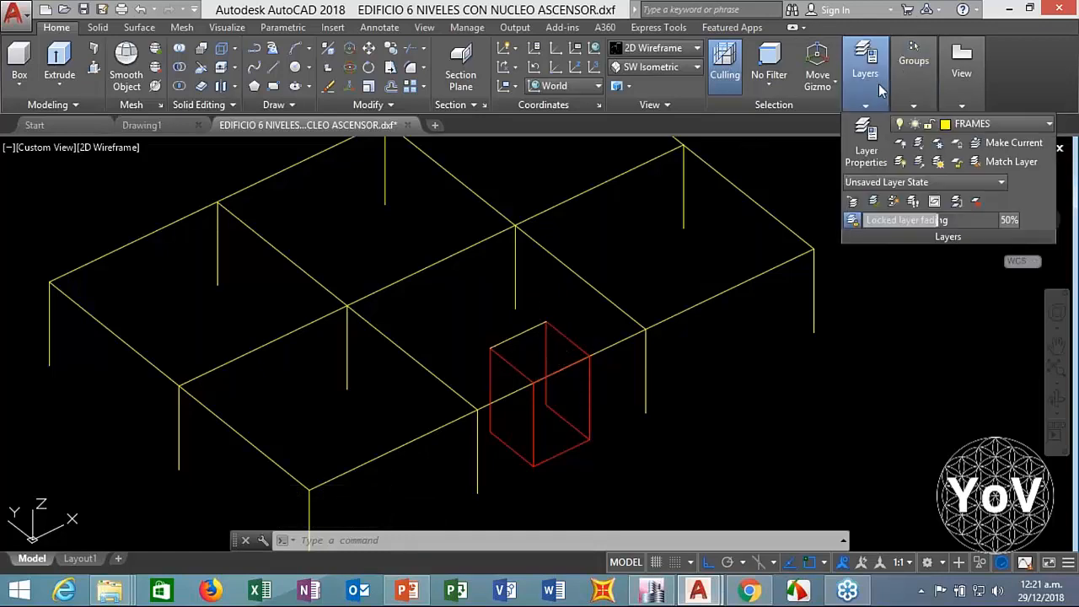
pyautogui.click(970, 124)
pyautogui.click(953, 275)
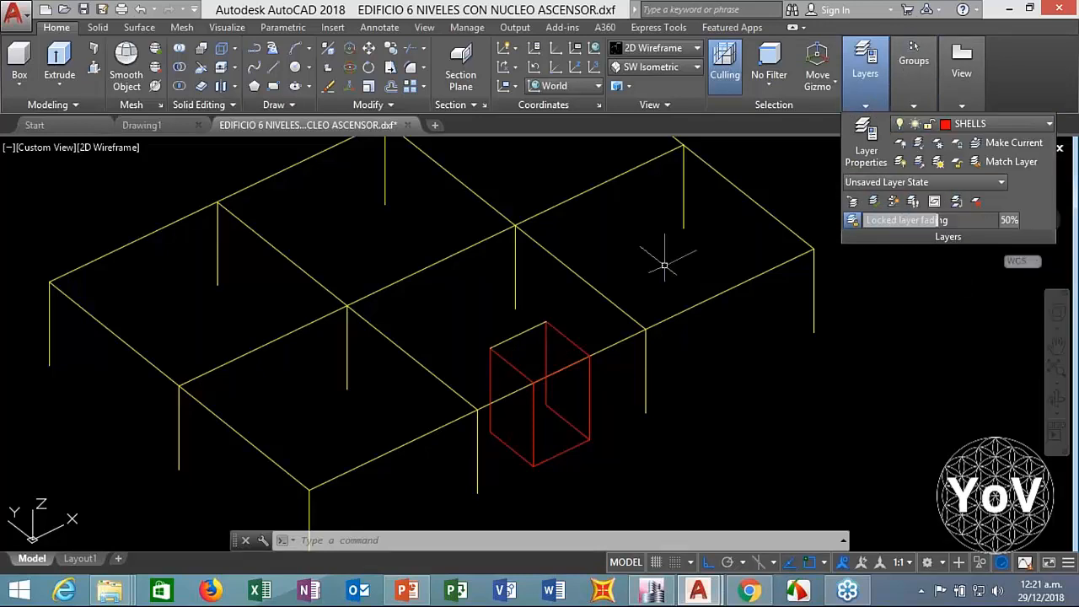
pyautogui.scroll(-2, 658, 262)
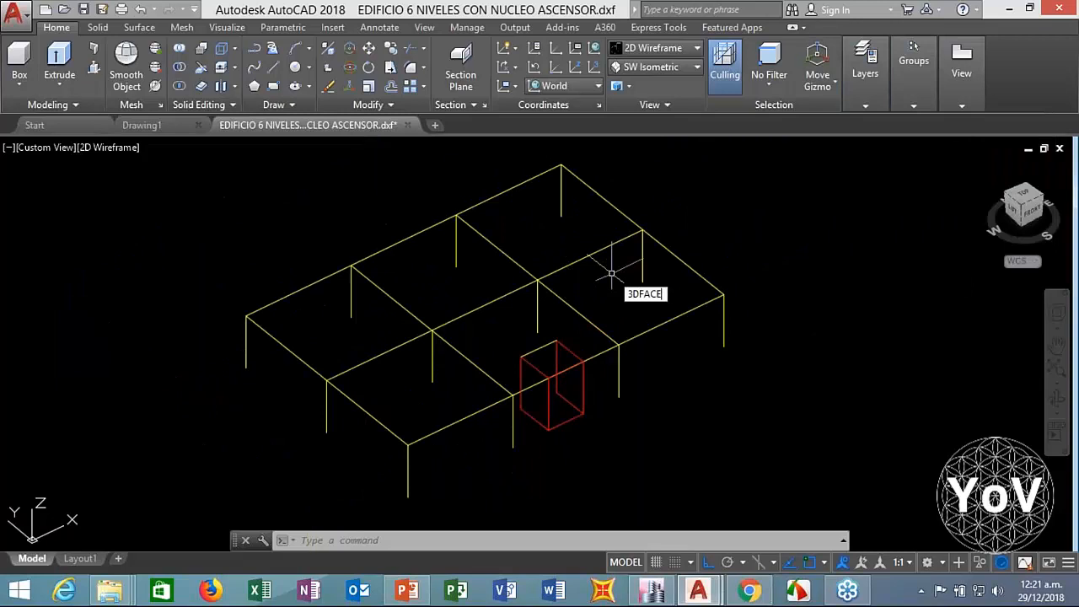
pyautogui.press('Return')
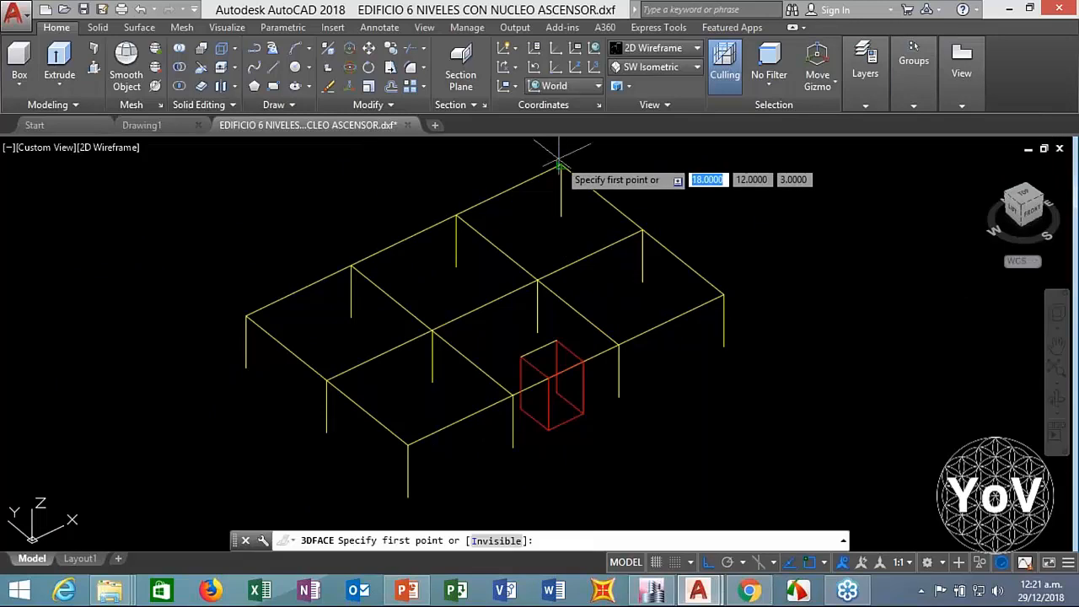
pyautogui.click(561, 164)
pyautogui.click(247, 316)
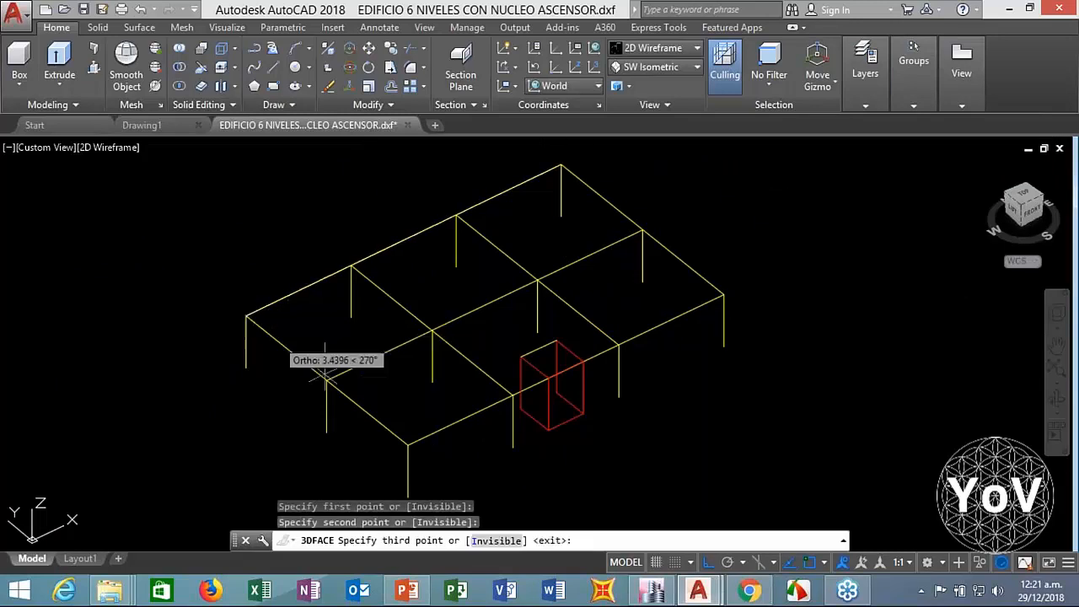
pyautogui.click(408, 445)
pyautogui.click(723, 296)
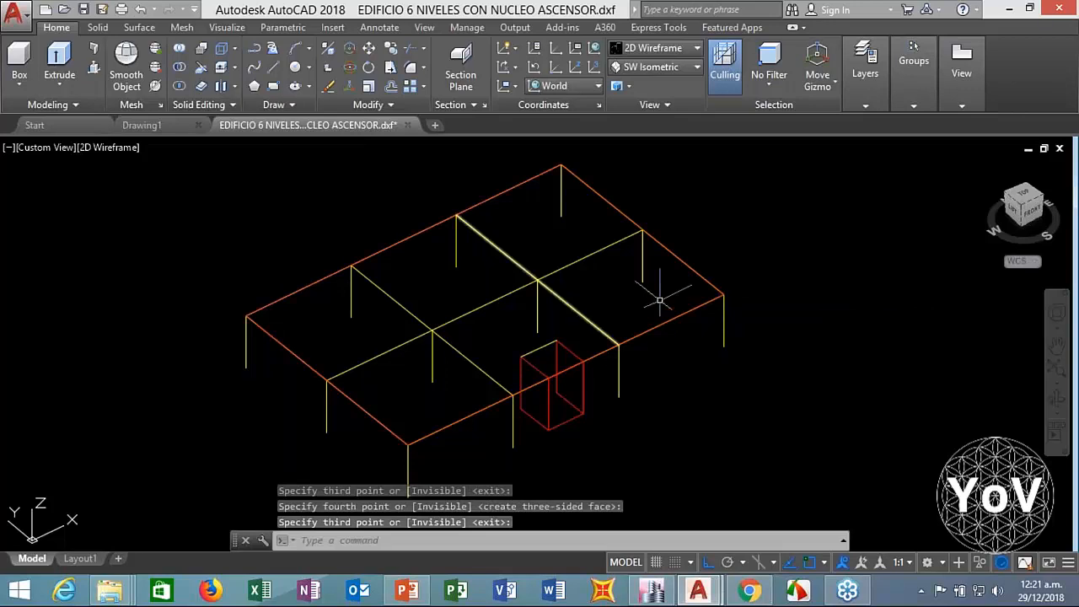
pyautogui.press('Escape')
pyautogui.press('Escape')
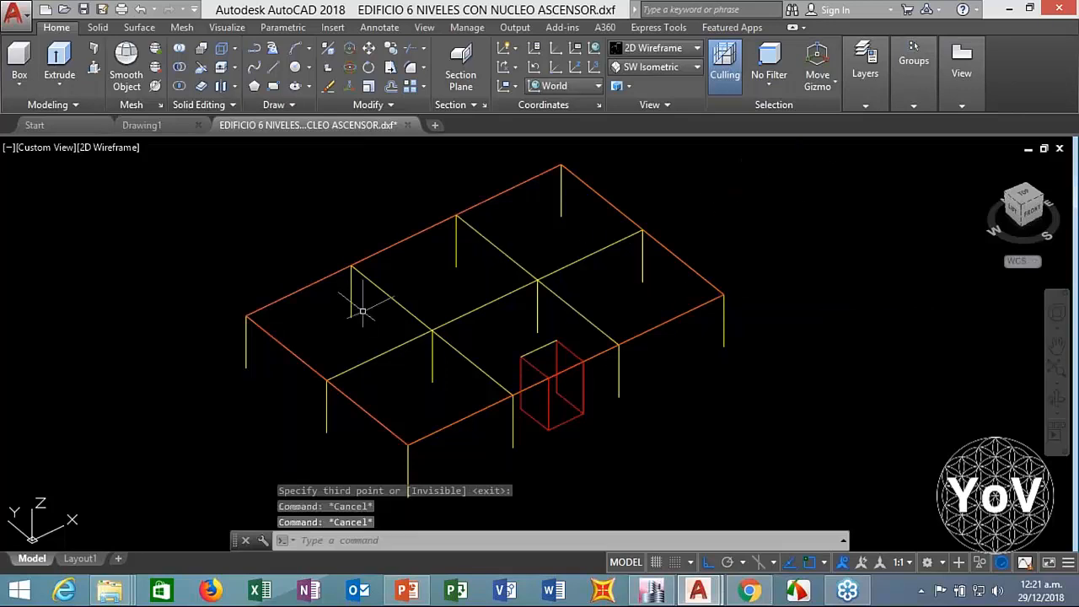
pyautogui.write('l')
pyautogui.press('Return')
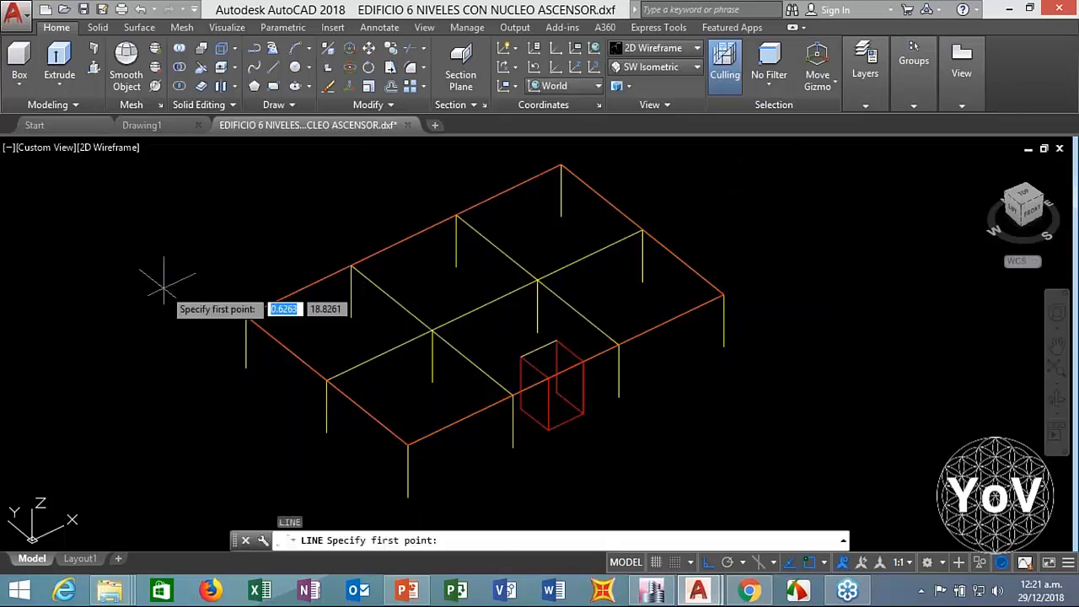
pyautogui.press('Escape')
pyautogui.press('Escape')
pyautogui.press('Escape')
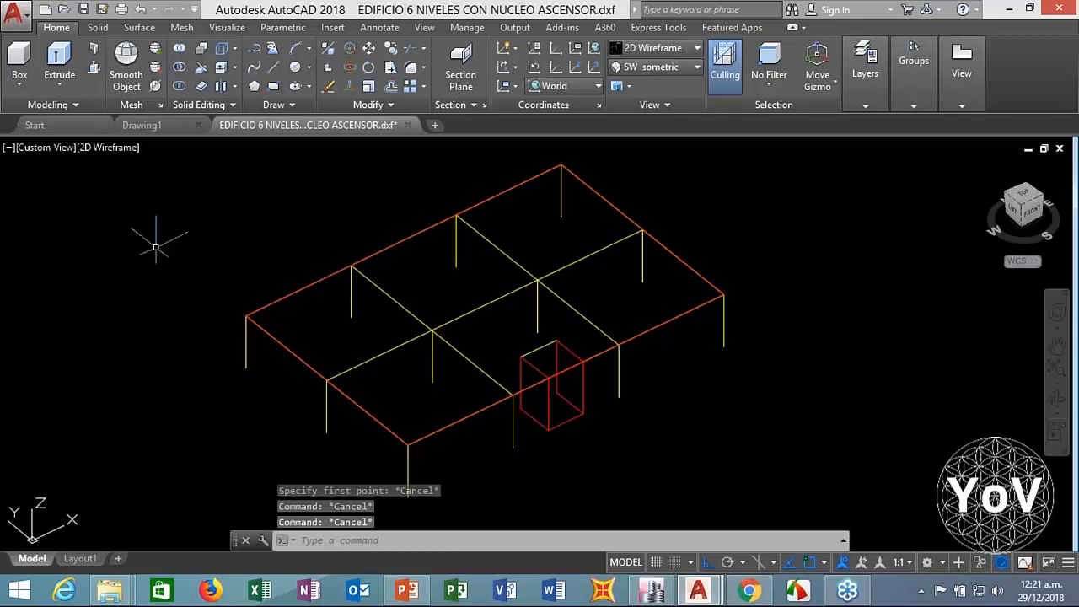
# Step: Draw two connected perpendicular guide lines beside the frame, one along X and one along Y
pyautogui.press('Return')
pyautogui.click(155, 247)
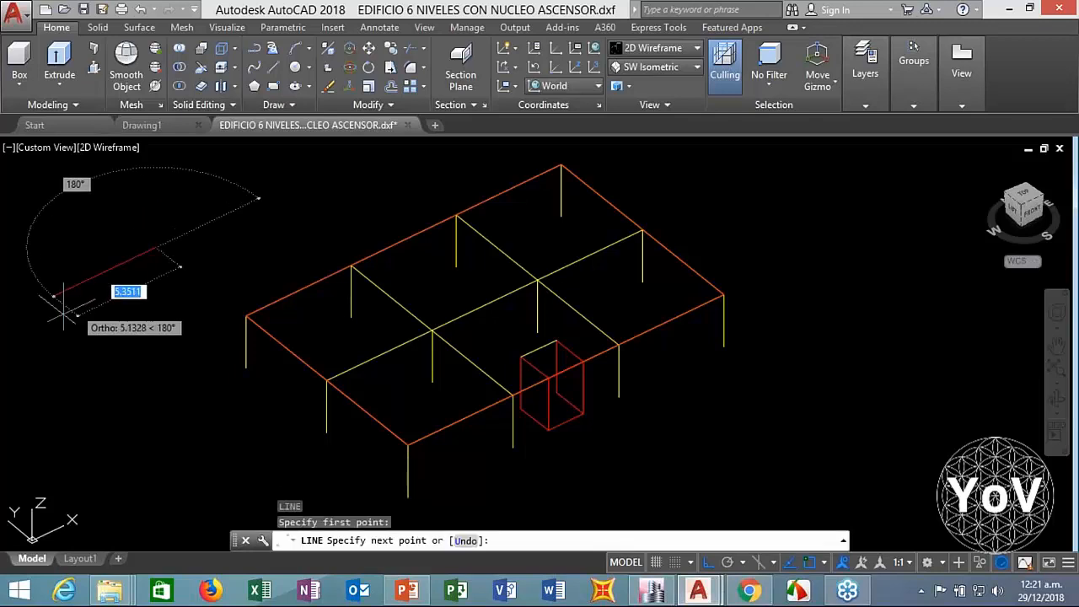
pyautogui.click(47, 299)
pyautogui.click(181, 409)
pyautogui.press('Return')
# Step: Copy the Y-direction guide line 2 units along X
pyautogui.write('co')
pyautogui.press('Return')
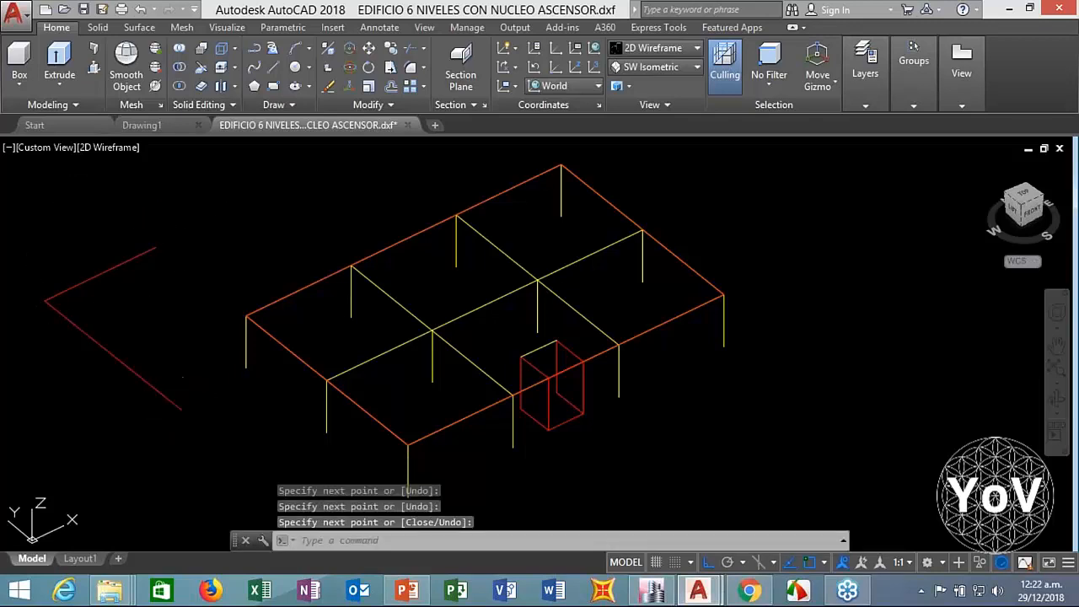
pyautogui.click(182, 409)
pyautogui.click(115, 337)
pyautogui.press('Return')
pyautogui.click(71, 417)
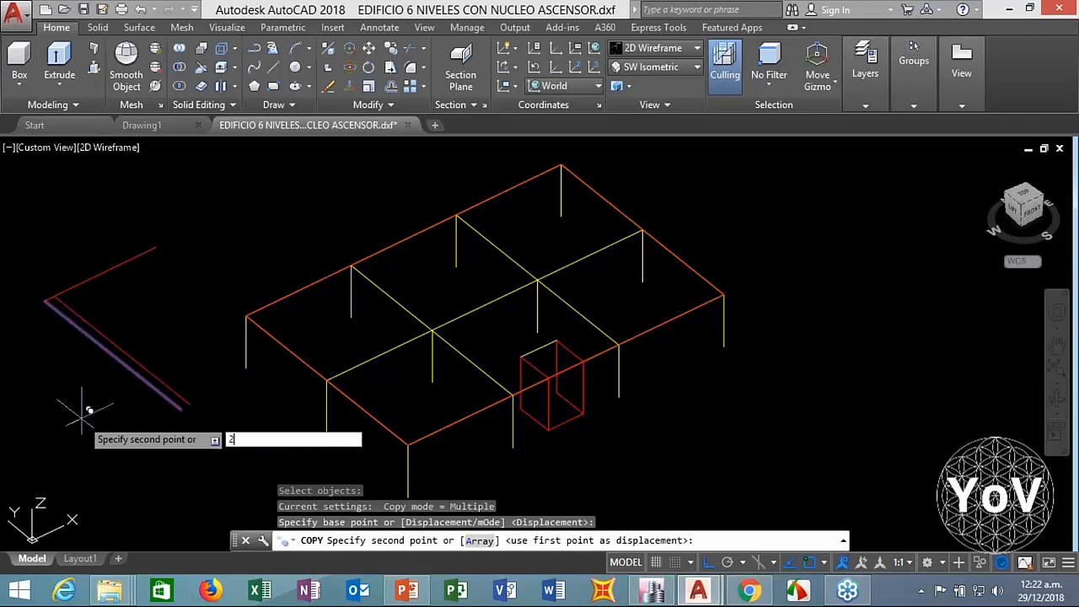
pyautogui.write('2')
pyautogui.press('Return')
pyautogui.press('Return')
# Step: Copy the X-direction guide line 2 units toward negative Y
pyautogui.press('Return')
pyautogui.click(128, 270)
pyautogui.click(144, 262)
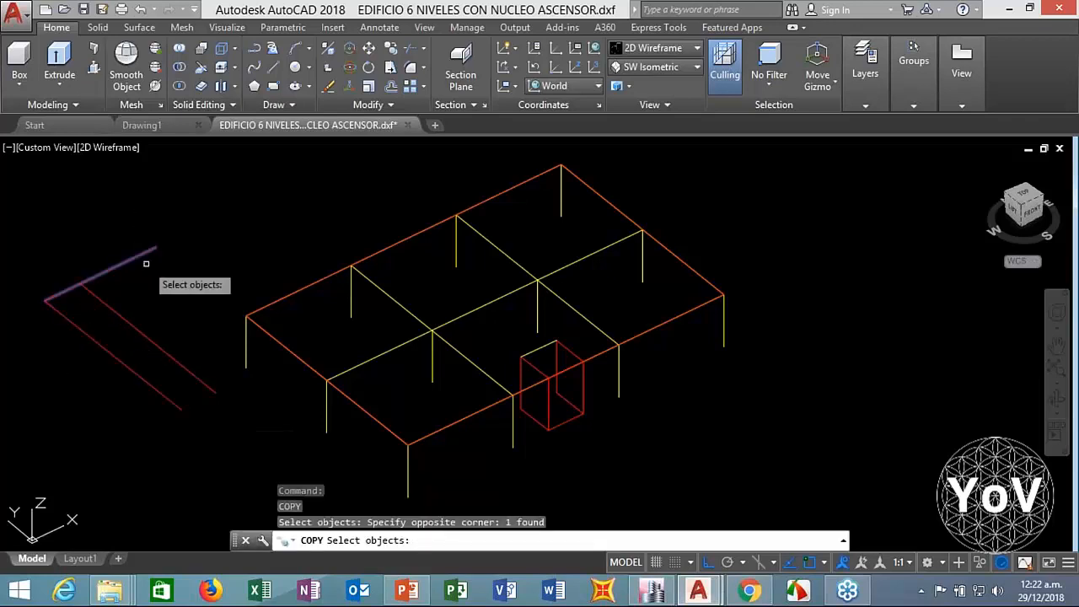
pyautogui.press('Return')
pyautogui.click(155, 249)
pyautogui.click(181, 270)
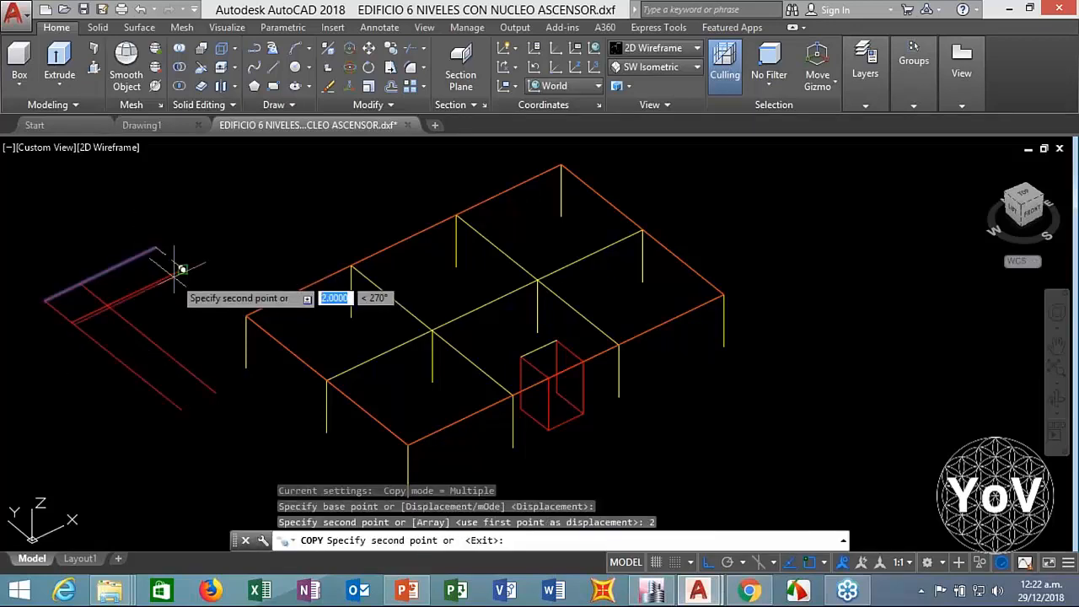
pyautogui.press('Escape')
pyautogui.press('Escape')
pyautogui.press('Escape')
# Step: Create a 2 by 2 unit 3DFACE through the four intersections of the guide lines
pyautogui.write('3DFACE')
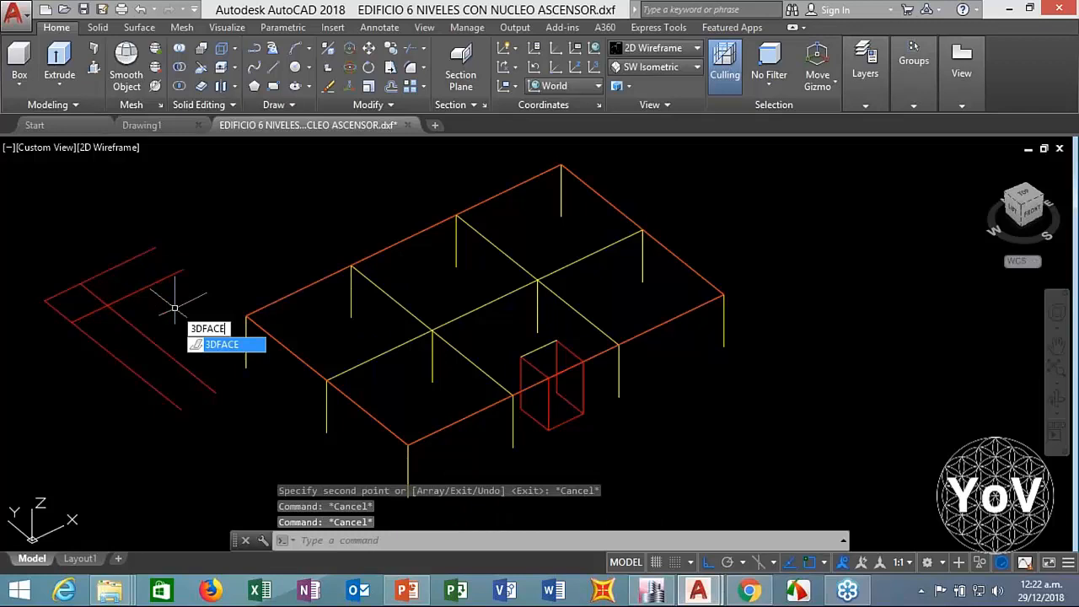
pyautogui.press('Return')
pyautogui.click(79, 282)
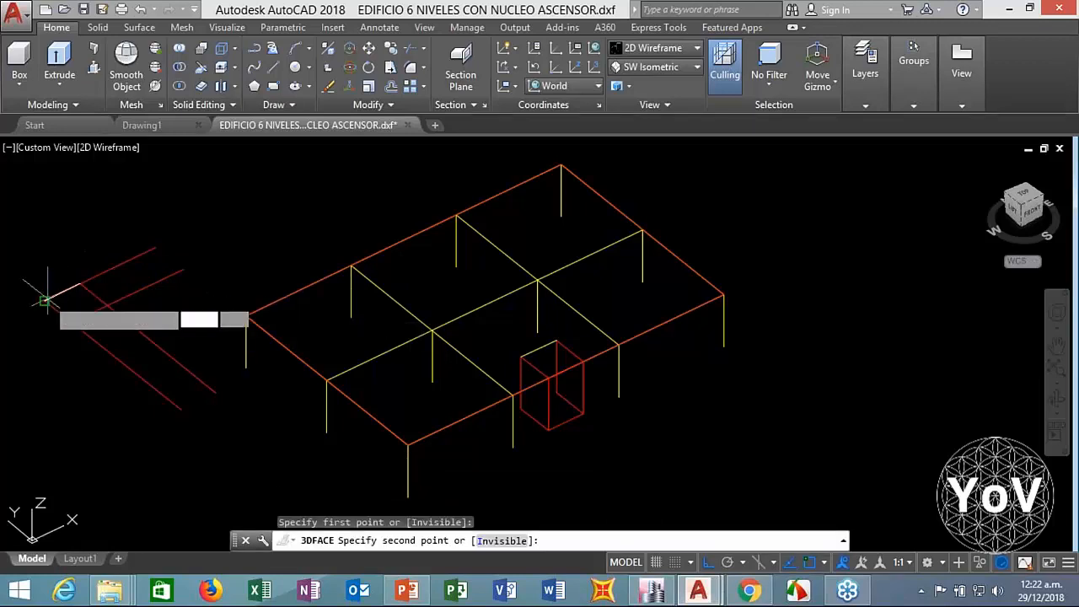
pyautogui.click(47, 298)
pyautogui.click(71, 319)
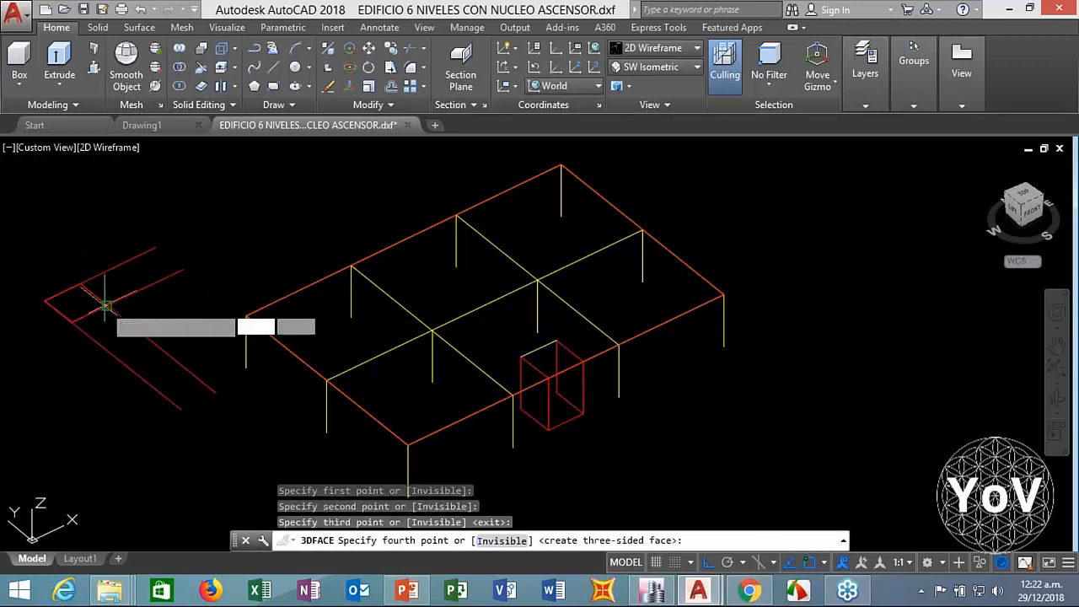
pyautogui.click(100, 305)
pyautogui.press('Return')
# Step: Delete the four guide lines around the small square face
pyautogui.click(166, 248)
pyautogui.click(126, 384)
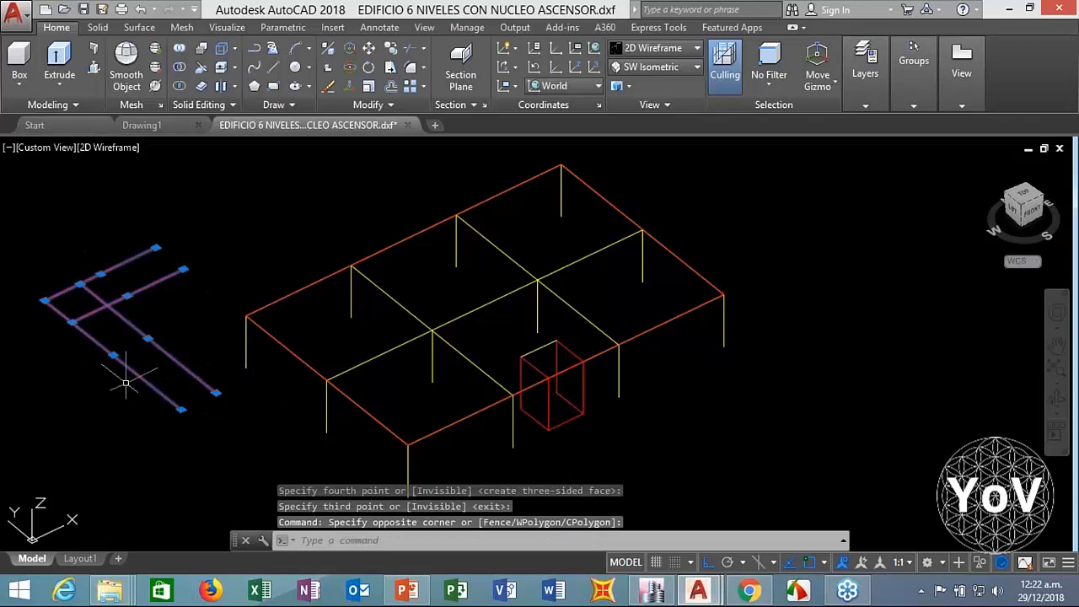
pyautogui.press('Delete')
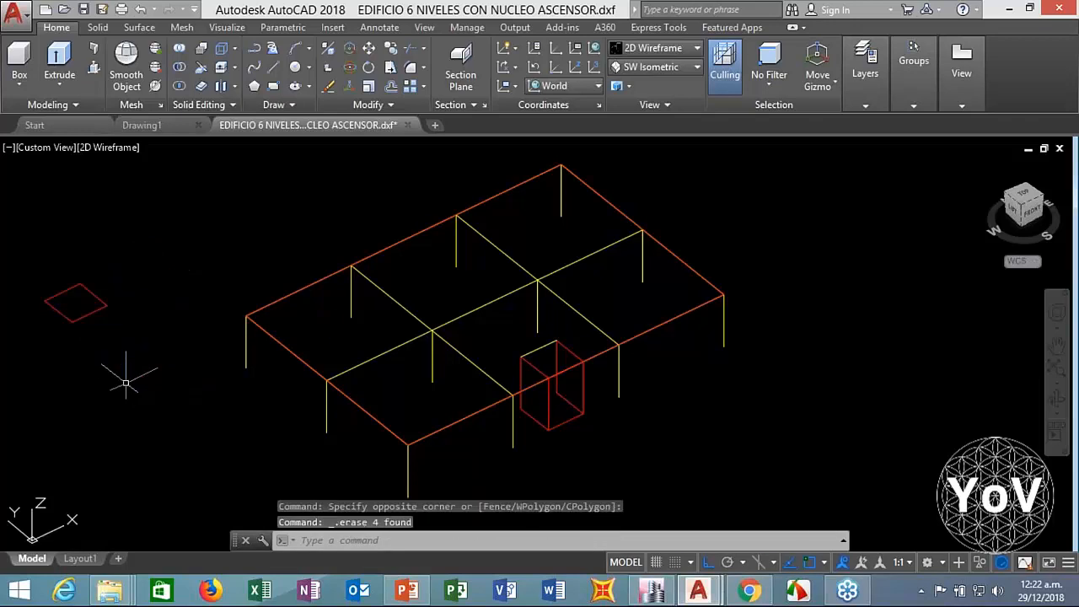
# Step: Copy the small square face along X to a free spot beside the original
pyautogui.write('CO')
pyautogui.press('Return')
pyautogui.click(138, 250)
pyautogui.click(60, 321)
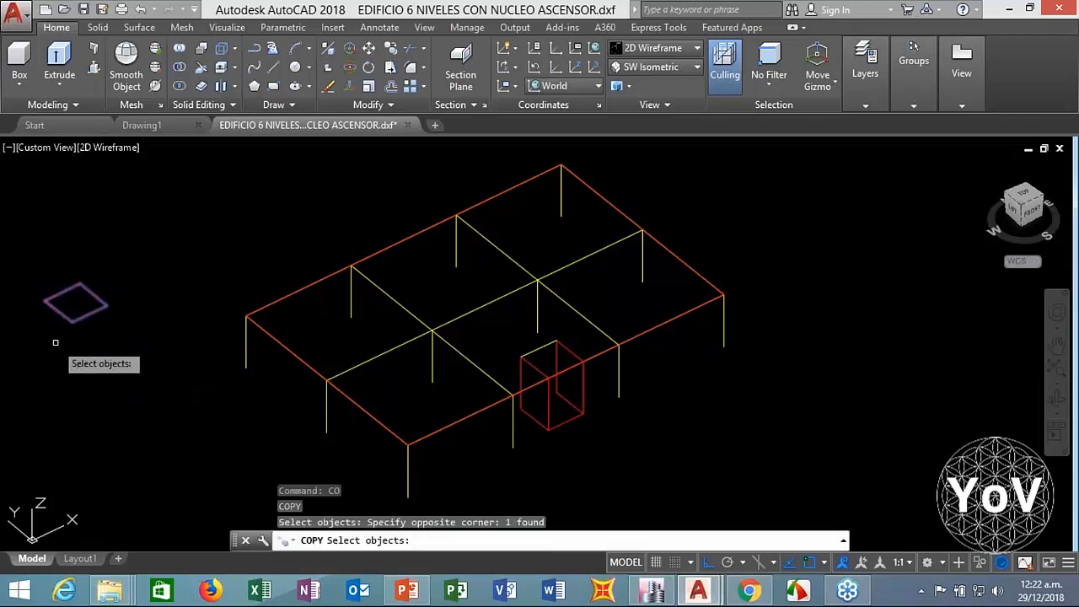
pyautogui.press('Return')
pyautogui.click(123, 348)
pyautogui.press('Escape')
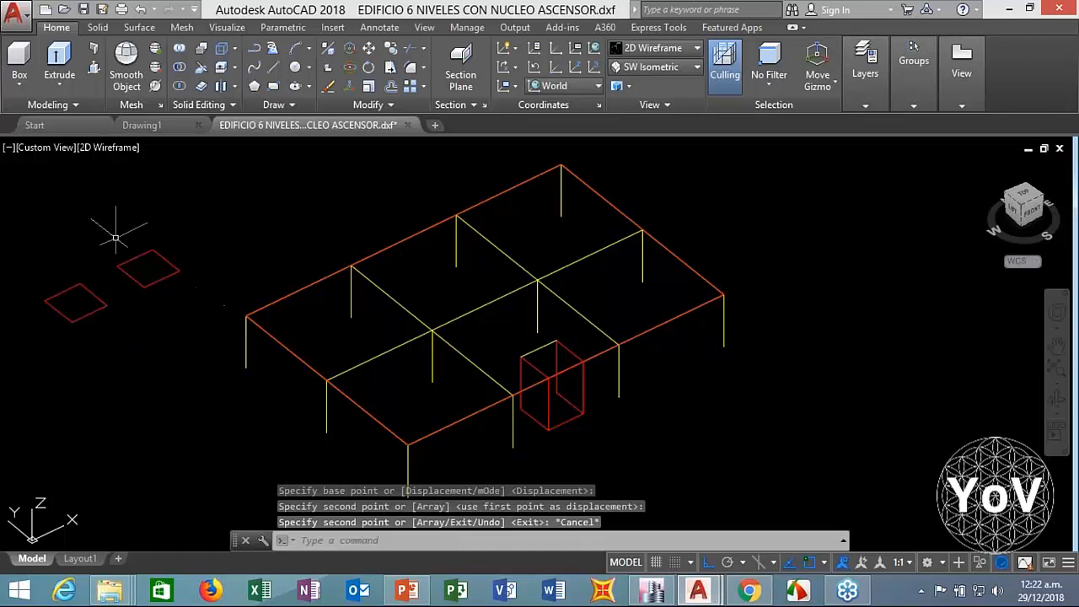
# Step: Stretch the X-end of the copied square face 1 unit toward negative X to make a 1 by 2 unit rectangle
pyautogui.scroll(2, 109, 229)
pyautogui.write('s')
pyautogui.press('Return')
pyautogui.click(272, 209)
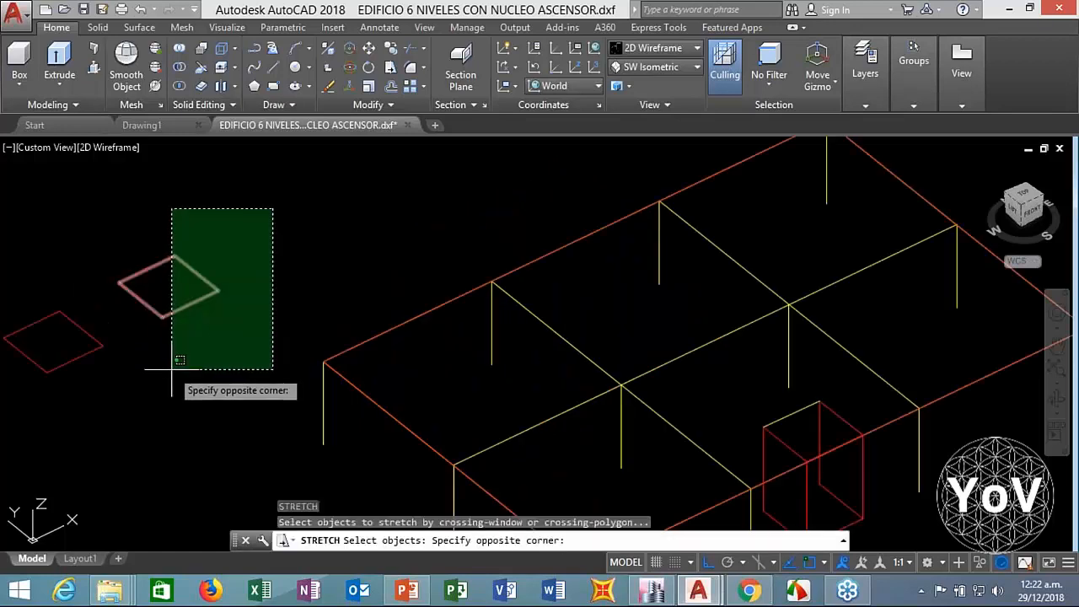
pyautogui.click(172, 364)
pyautogui.press('Return')
pyautogui.click(226, 344)
pyautogui.write('1')
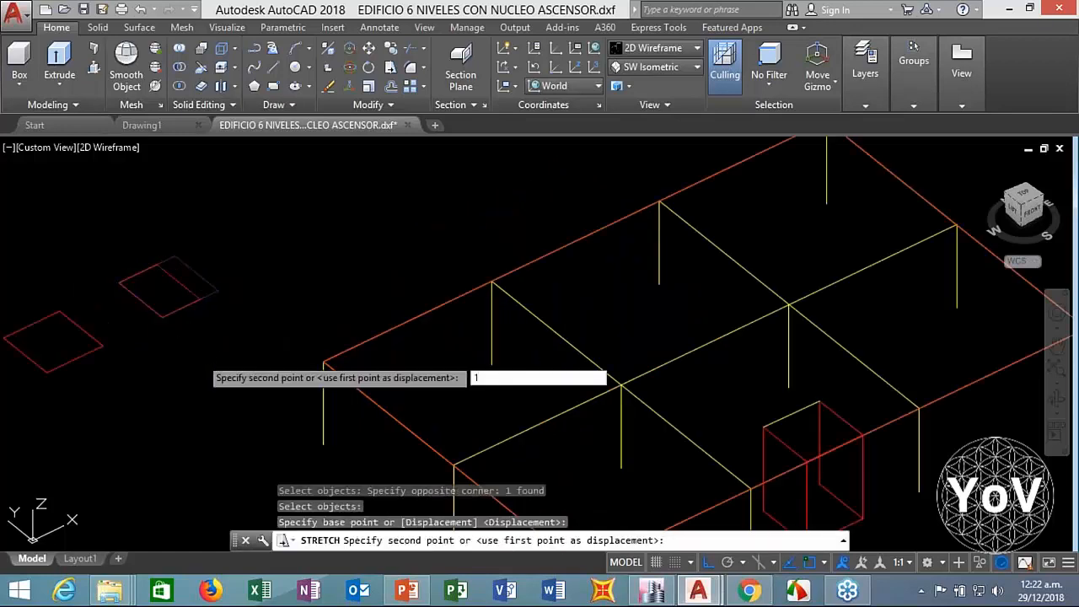
pyautogui.press('Return')
# Step: Copy the 1 by 2 unit face along X to a free spot beside it
pyautogui.write('co')
pyautogui.press('Return')
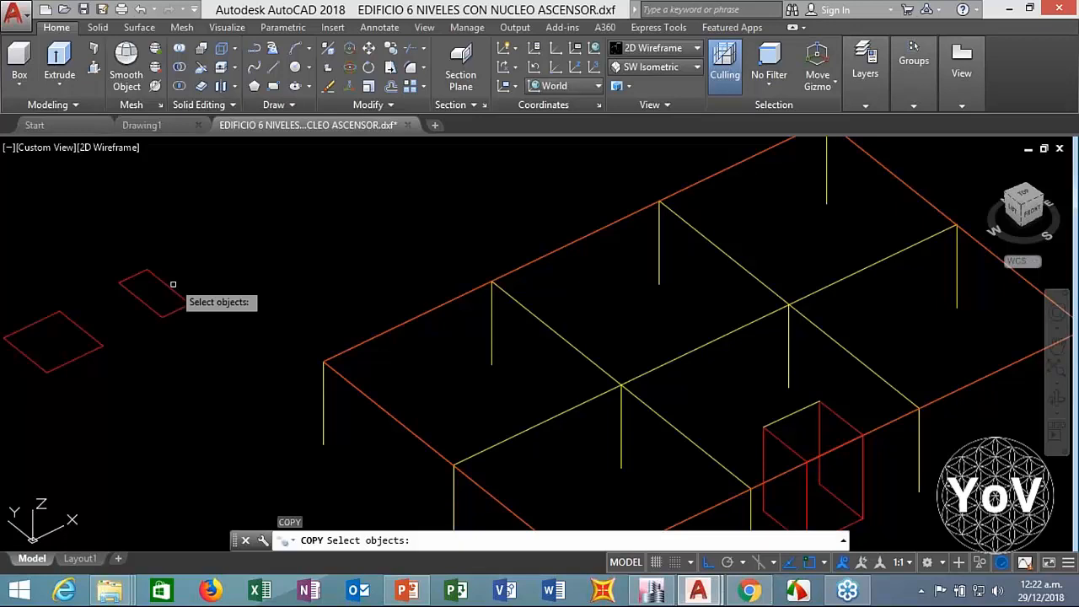
pyautogui.click(204, 246)
pyautogui.click(116, 354)
pyautogui.press('Return')
pyautogui.click(166, 331)
pyautogui.click(258, 302)
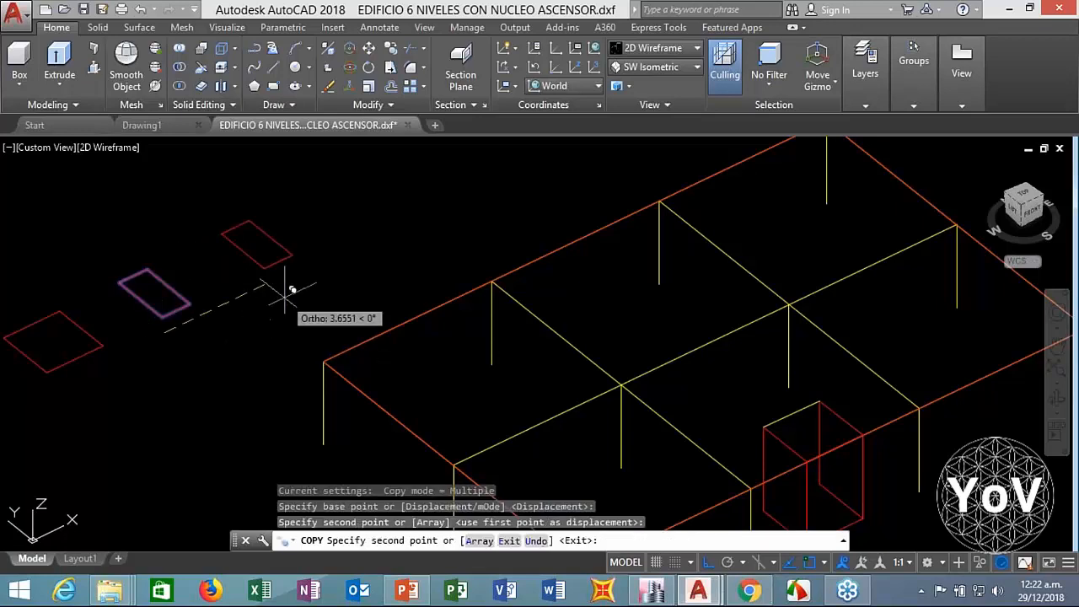
pyautogui.press('Escape')
# Step: Stretch the lower-Y end of the new copy 1 unit toward positive Y to make a 1 by 1 unit square
pyautogui.write('s')
pyautogui.press('Return')
pyautogui.click(317, 232)
pyautogui.click(258, 302)
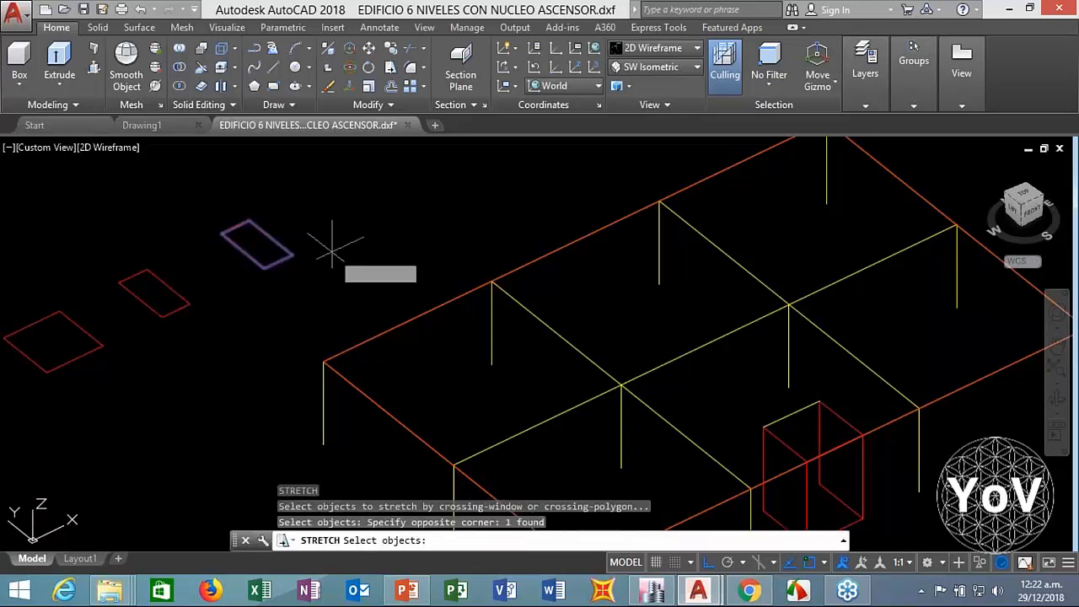
pyautogui.press('Return')
pyautogui.click(309, 231)
pyautogui.write('1')
pyautogui.press('Return')
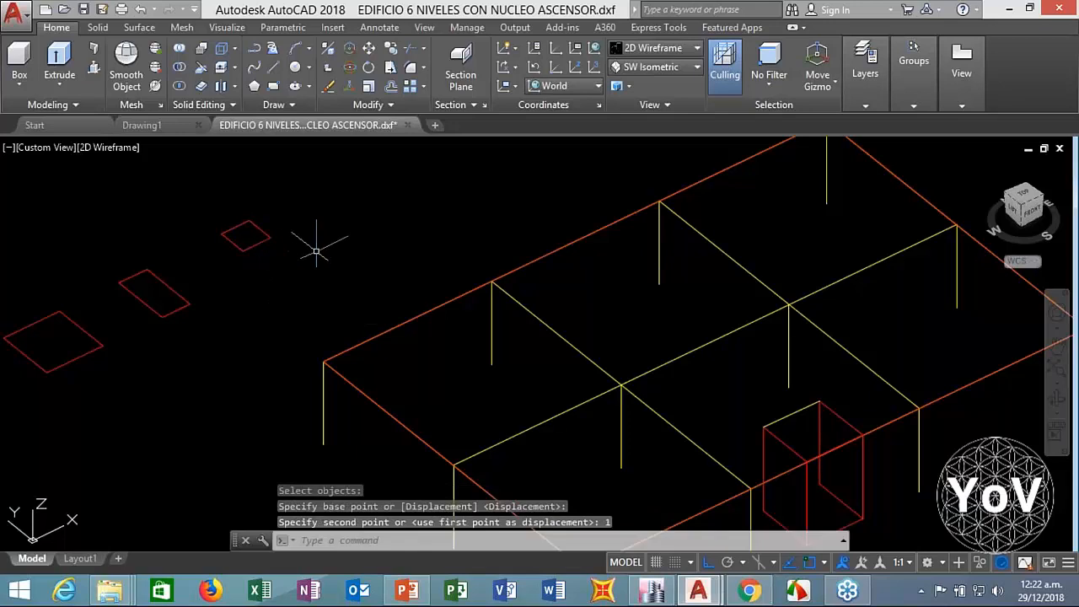
# Step: Copy the 1 by 1 unit face by its corner onto the slab corner at minimum X and maximum Y
pyautogui.scroll(-4, 316, 250)
pyautogui.press('Escape')
pyautogui.press('Escape')
pyautogui.write('co')
pyautogui.press('Return')
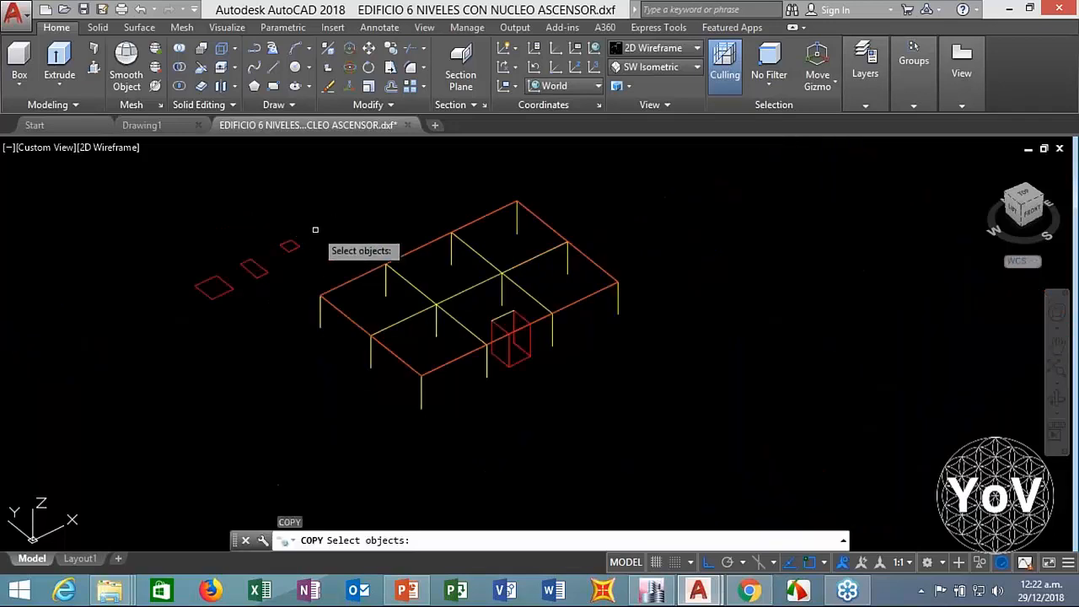
pyautogui.click(291, 250)
pyautogui.click(284, 237)
pyautogui.press('Return')
pyautogui.scroll(2, 289, 241)
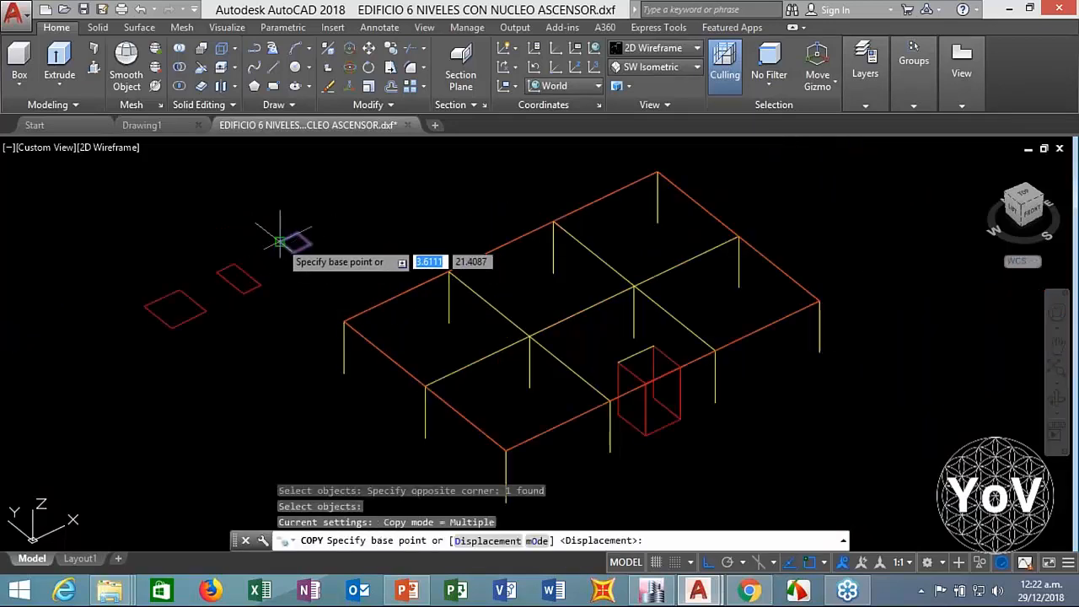
pyautogui.click(261, 243)
pyautogui.click(346, 325)
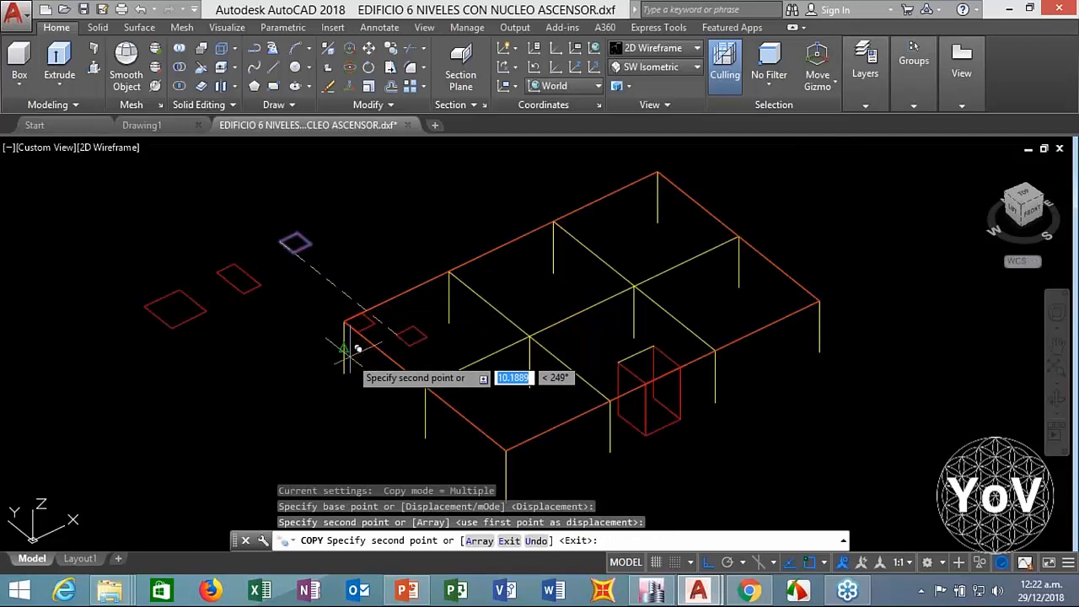
pyautogui.press('Escape')
# Step: Copy the 1 by 2 unit face by its long edge's midpoint onto the middle column of the minimum-X slab edge
pyautogui.press('Return')
pyautogui.click(262, 265)
pyautogui.click(229, 301)
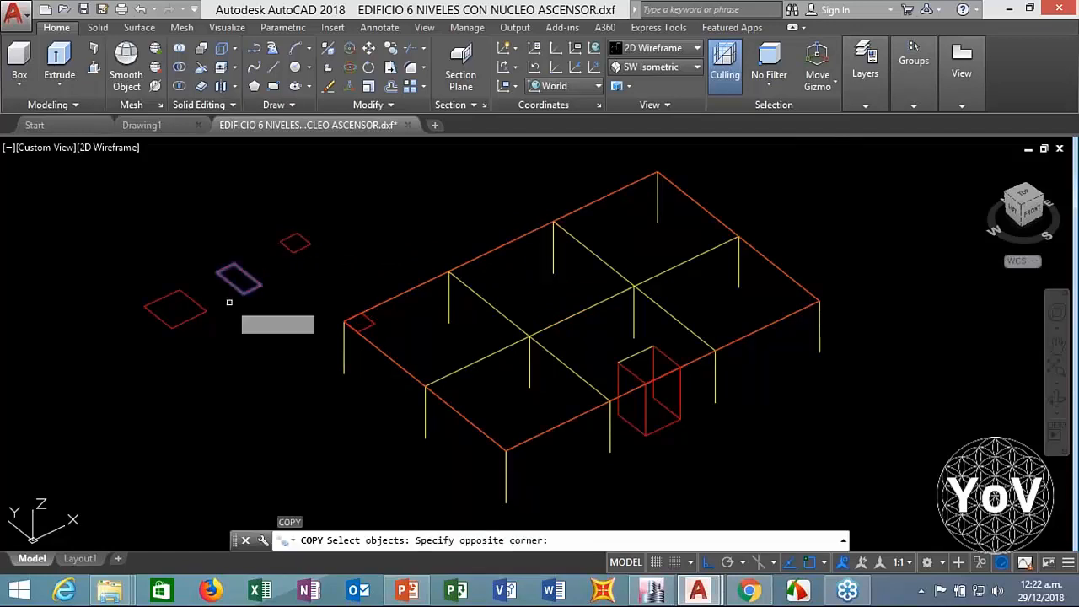
pyautogui.press('Return')
pyautogui.click(229, 284)
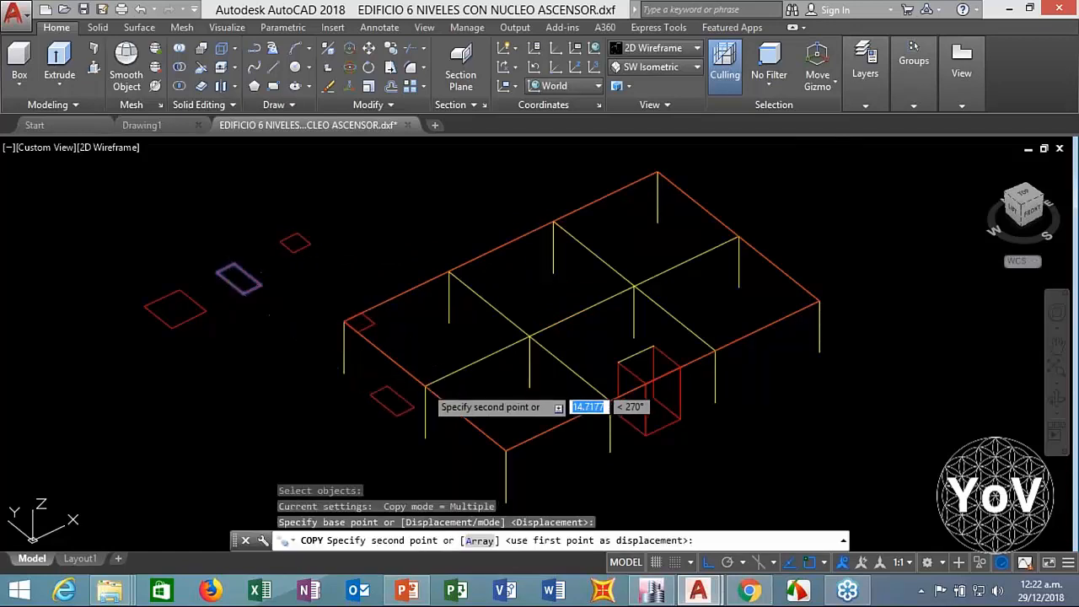
pyautogui.click(427, 386)
pyautogui.press('Escape')
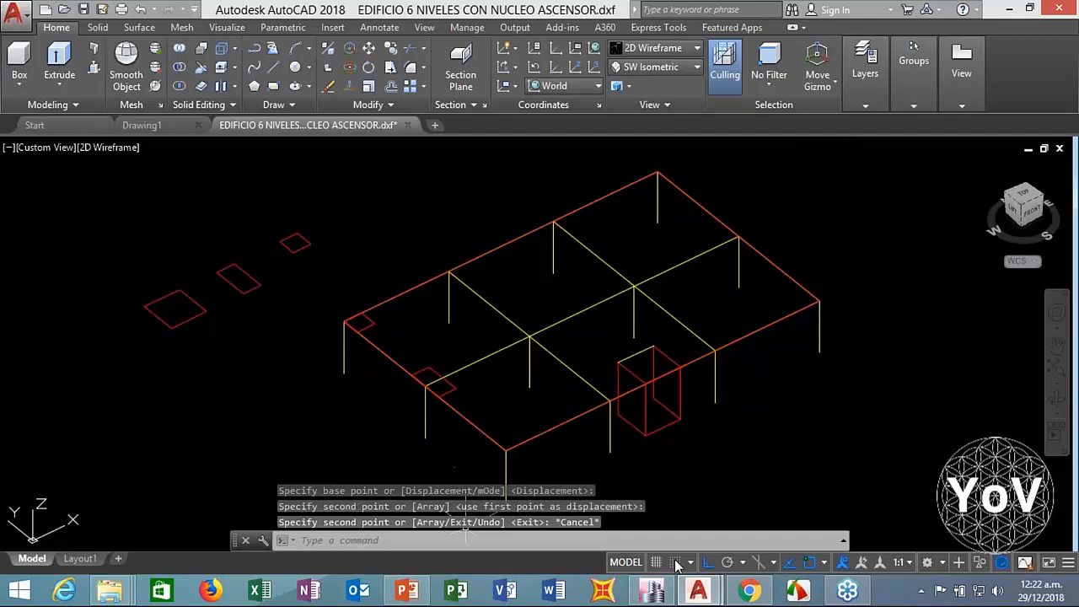
# Step: With ortho off, copy the square face from the first slab corner to the corner at minimum X and minimum Y
pyautogui.click(706, 564)
pyautogui.press('Escape')
pyautogui.press('Escape')
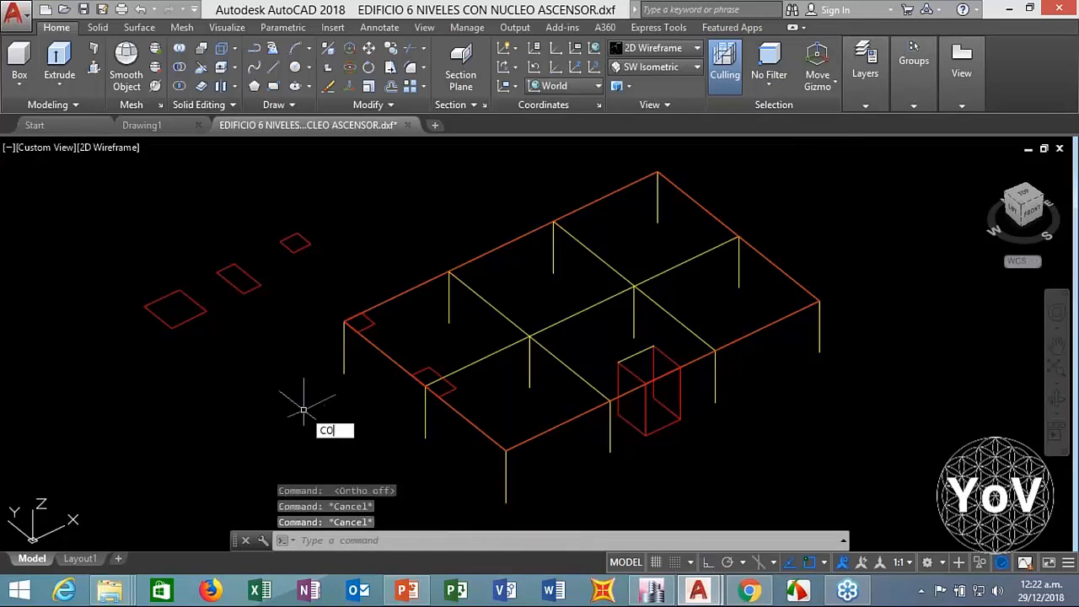
pyautogui.write('CO')
pyautogui.press('Return')
pyautogui.scroll(4, 443, 360)
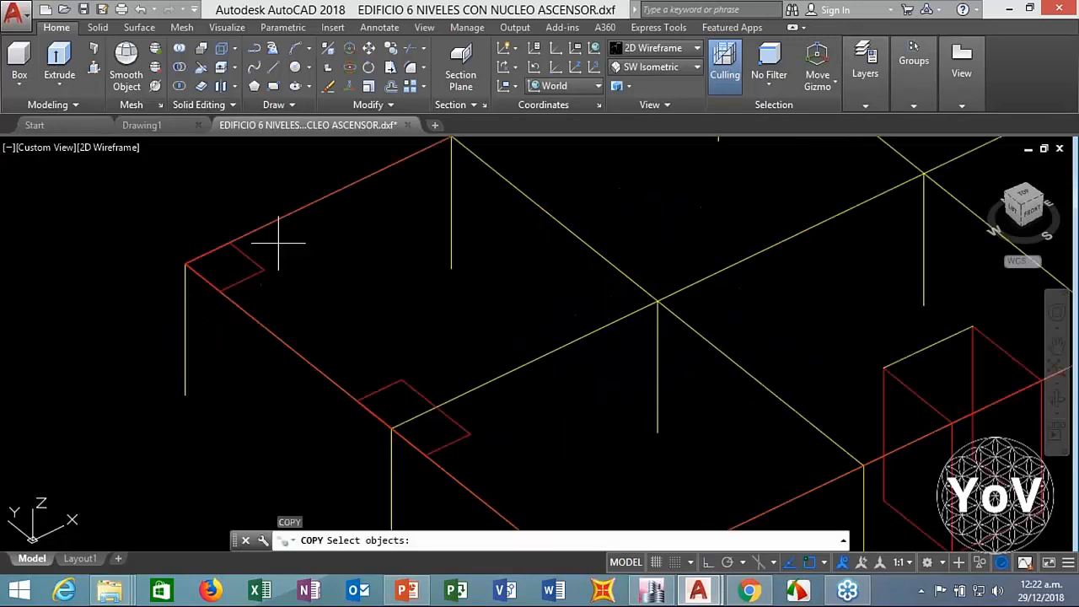
pyautogui.click(287, 241)
pyautogui.click(260, 285)
pyautogui.press('Return')
pyautogui.click(219, 291)
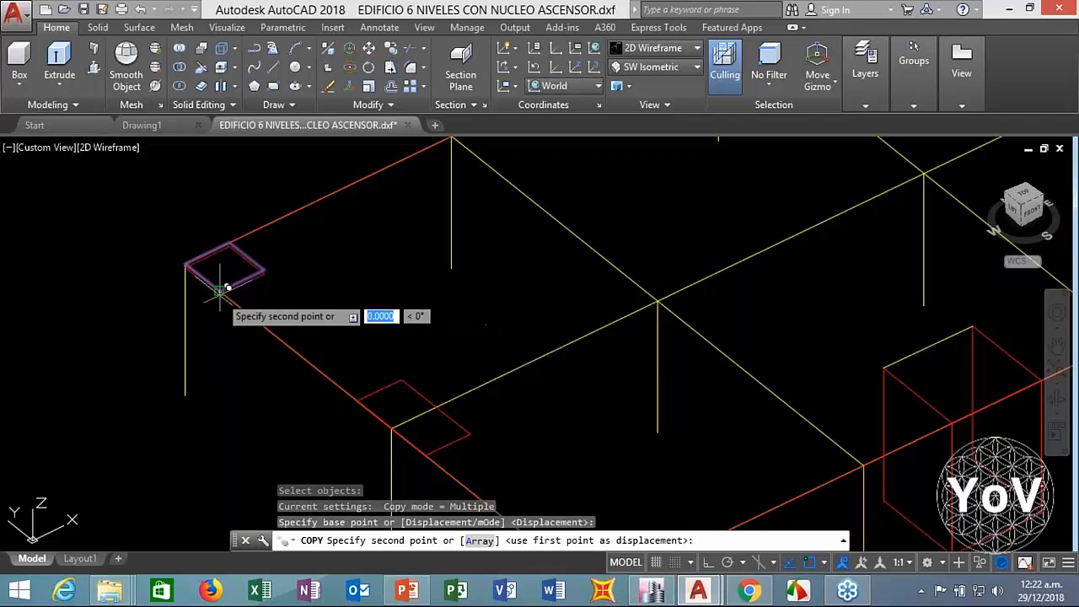
pyautogui.scroll(-4, 223, 282)
pyautogui.scroll(3, 226, 278)
pyautogui.click(262, 304)
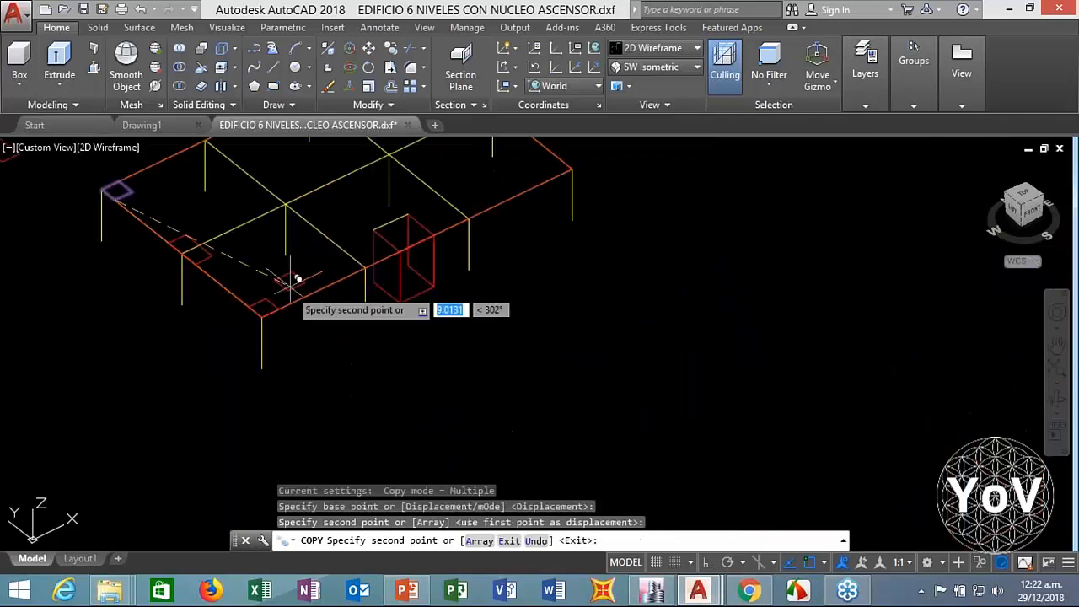
pyautogui.moveTo(290, 281); pyautogui.dragTo(358, 343, button='middle')
pyautogui.press('Escape')
pyautogui.write('co')
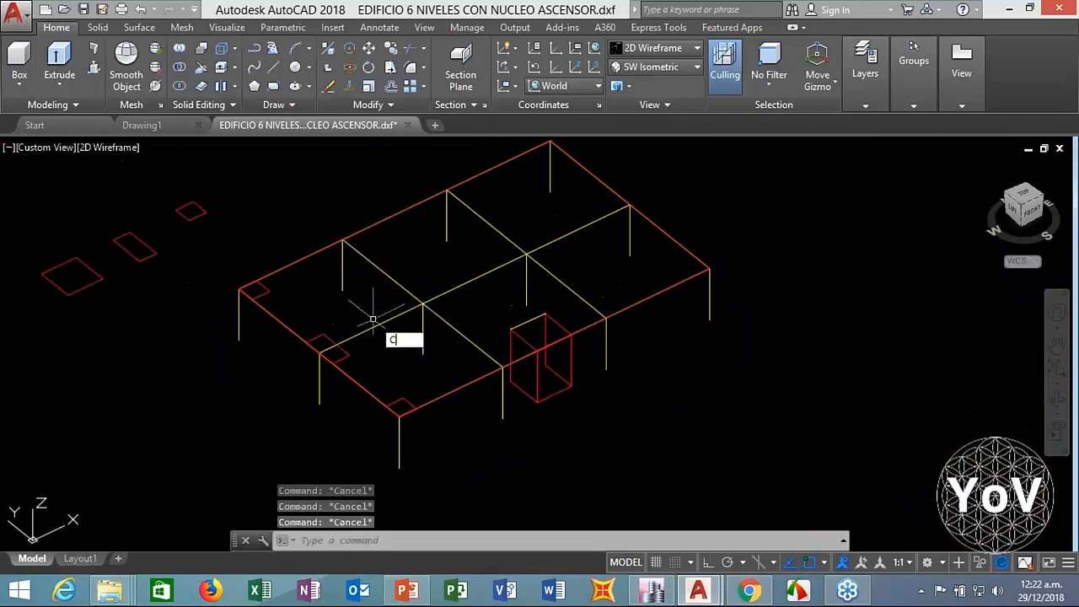
pyautogui.press('Return')
pyautogui.press('Escape')
pyautogui.press('Escape')
pyautogui.press('Escape')
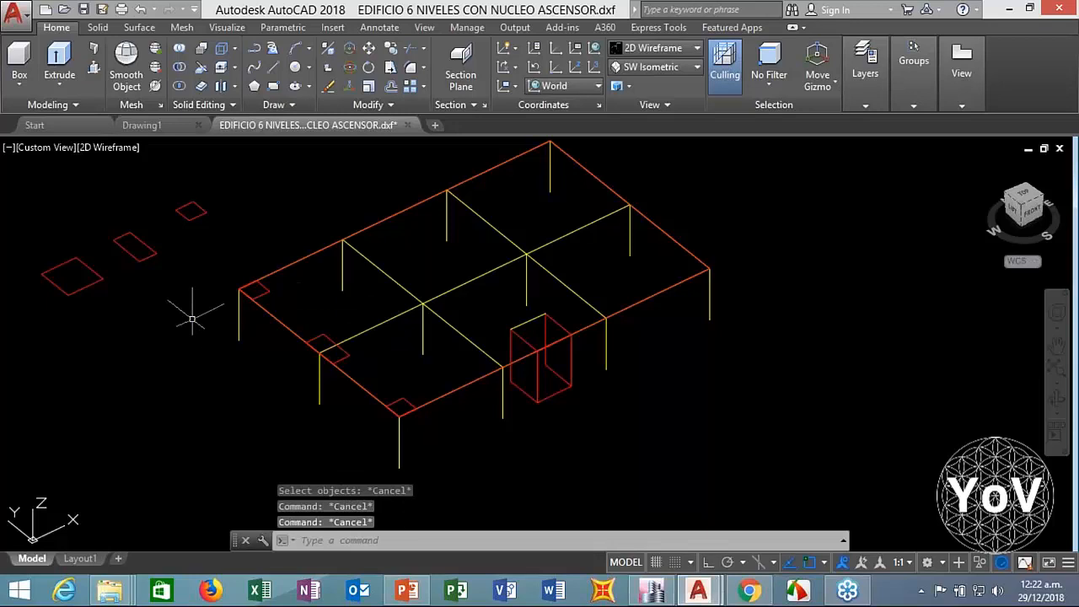
# Step: Copy the spare 1 by 2 unit face to a free spot outside the frame, near the minimum-X edge
pyautogui.press('Return')
pyautogui.click(164, 253)
pyautogui.click(145, 292)
pyautogui.press('Return')
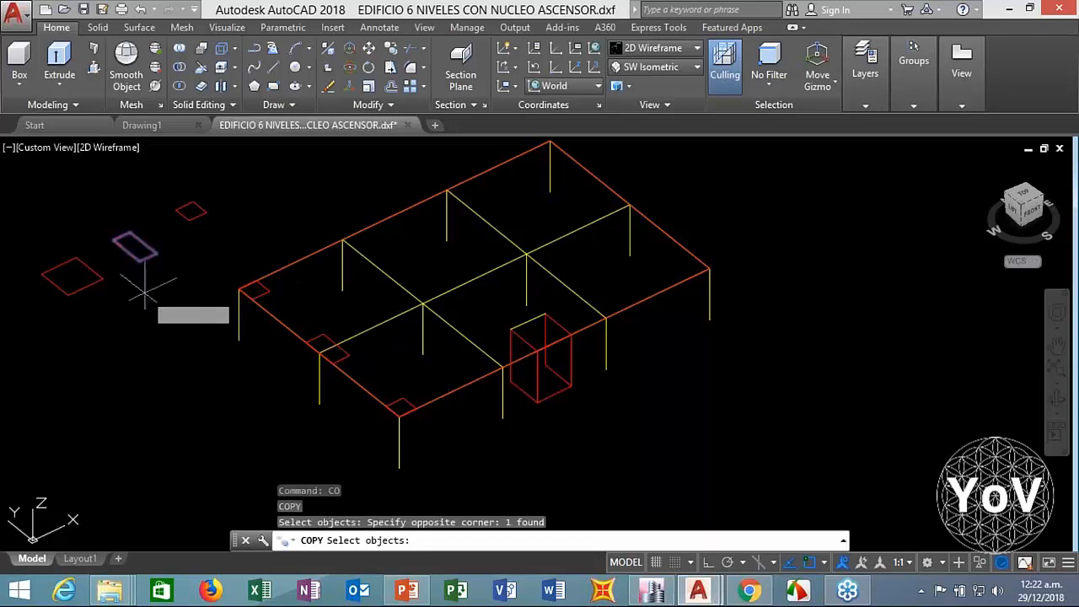
pyautogui.click(145, 268)
pyautogui.click(185, 380)
pyautogui.press('Escape')
pyautogui.press('Escape')
pyautogui.press('Escape')
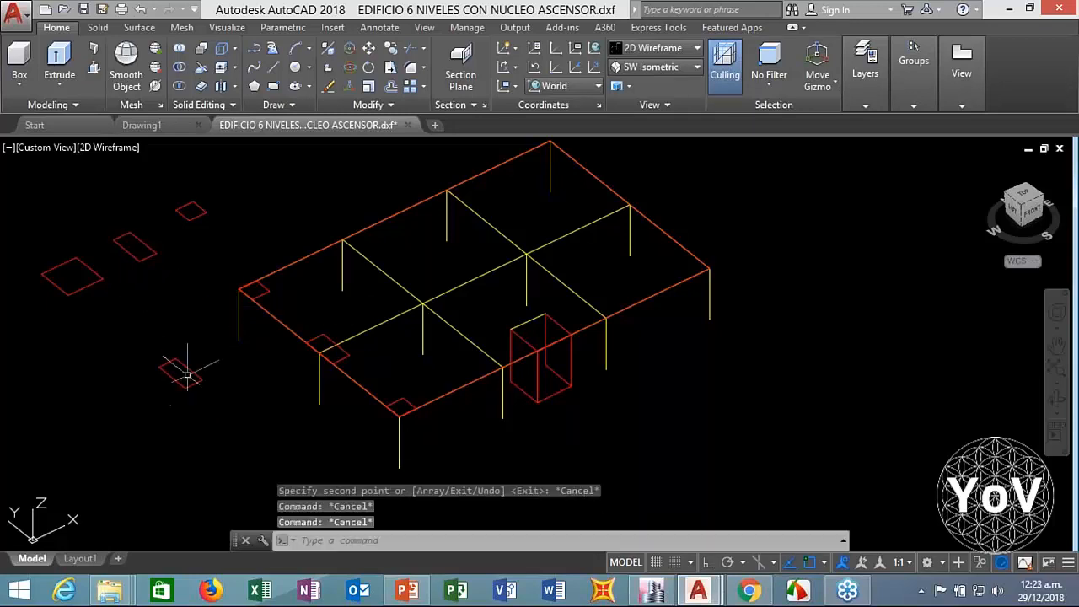
# Step: Rotate the new 1 by 2 unit face 90 degrees about a vertical axis through its corner using ROTATE3D
pyautogui.write('ROTAT3')
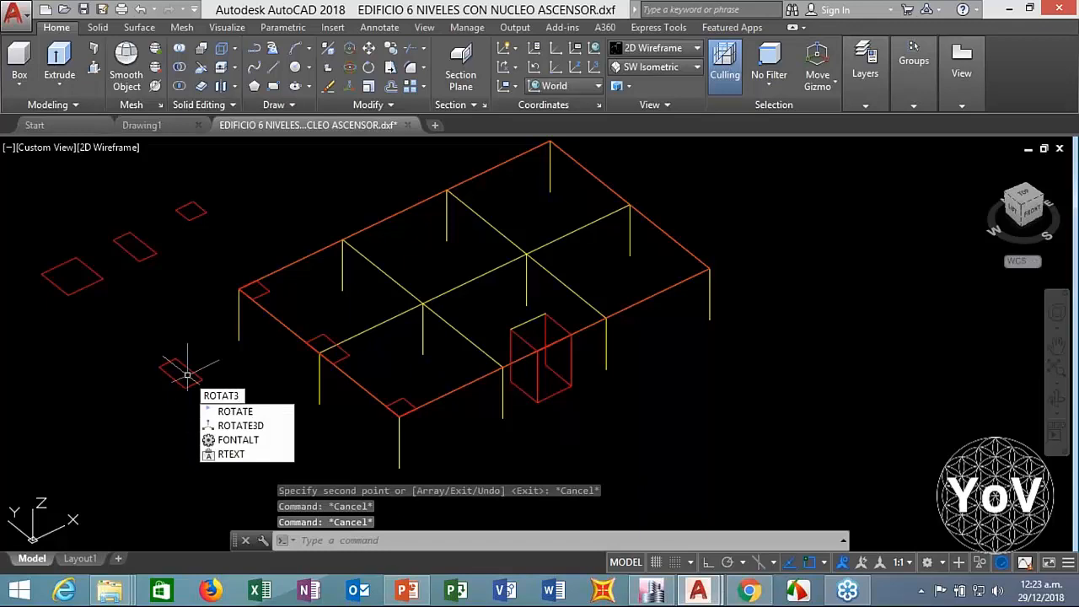
pyautogui.click(221, 430)
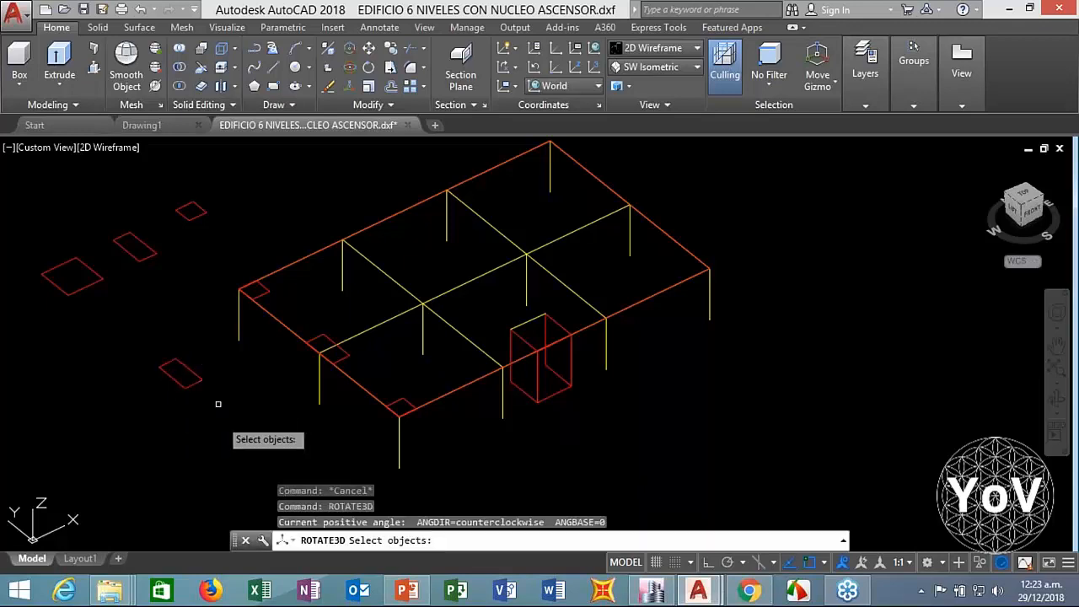
pyautogui.click(223, 363)
pyautogui.click(145, 391)
pyautogui.press('Return')
pyautogui.click(175, 360)
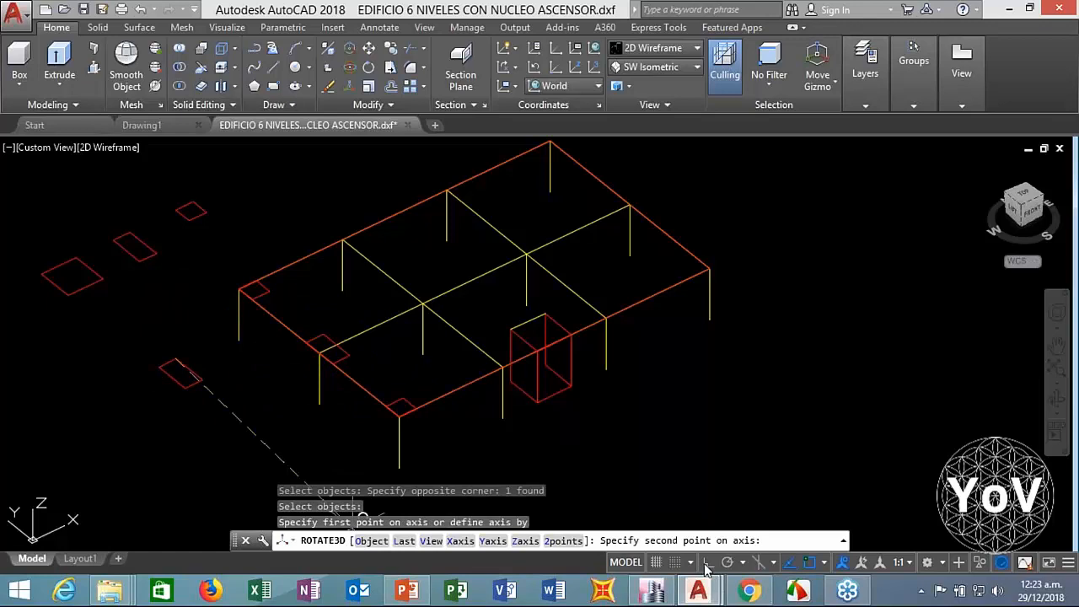
pyautogui.click(192, 306)
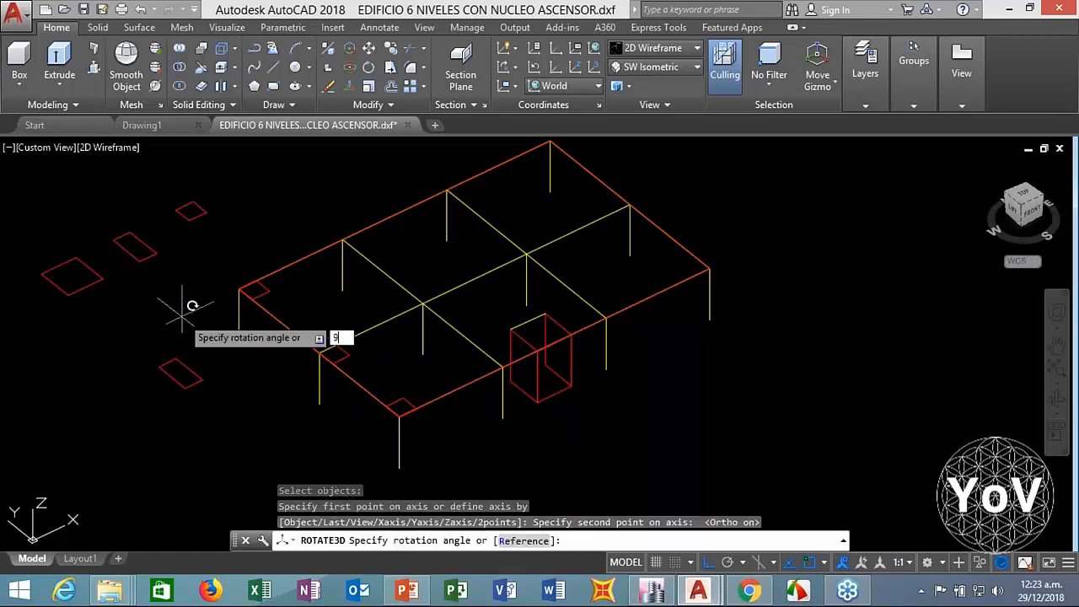
pyautogui.press('Return')
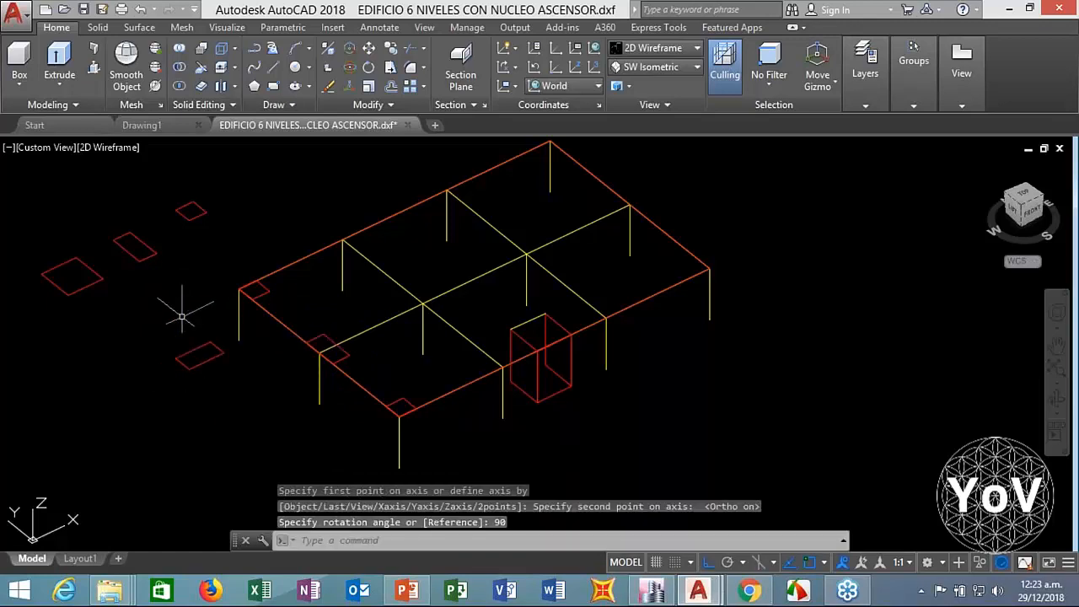
pyautogui.press('Escape')
pyautogui.press('Escape')
pyautogui.press('Escape')
pyautogui.write('co')
pyautogui.press('Return')
pyautogui.click(203, 335)
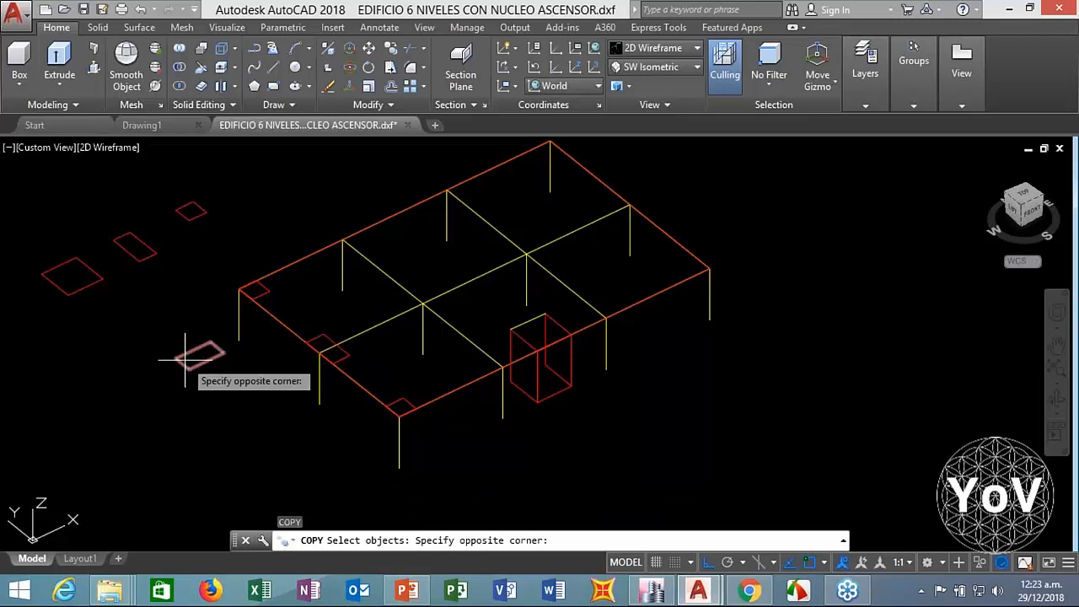
pyautogui.click(185, 360)
pyautogui.click(188, 360)
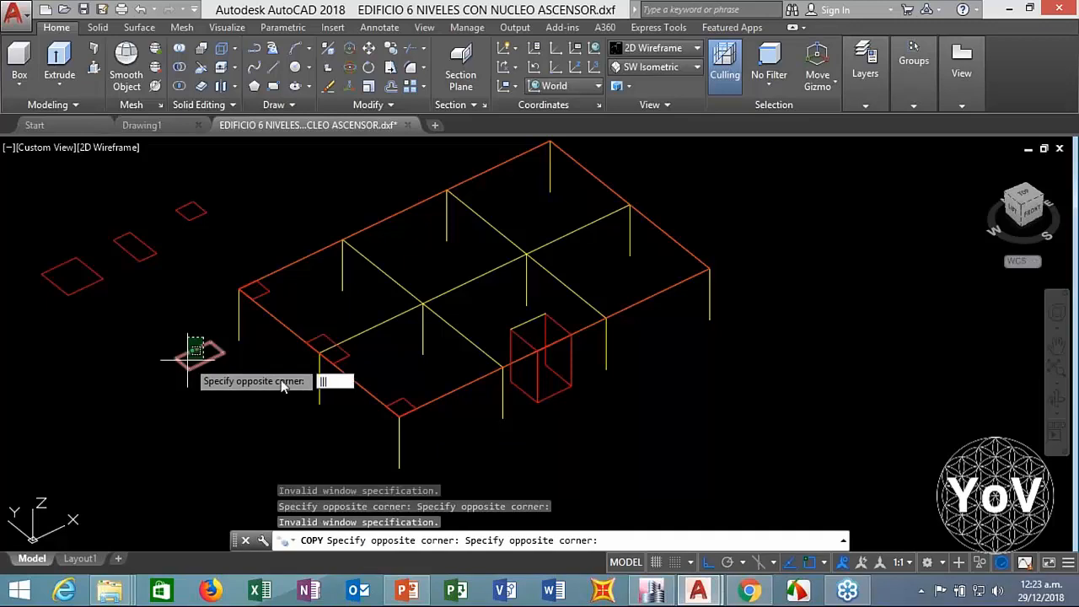
pyautogui.press('Escape')
pyautogui.press('Escape')
pyautogui.press('Escape')
# Step: Copy the rotated face by its long edge's midpoint onto the two intermediate columns of the maximum-Y slab edge, turning ortho off
pyautogui.write('co')
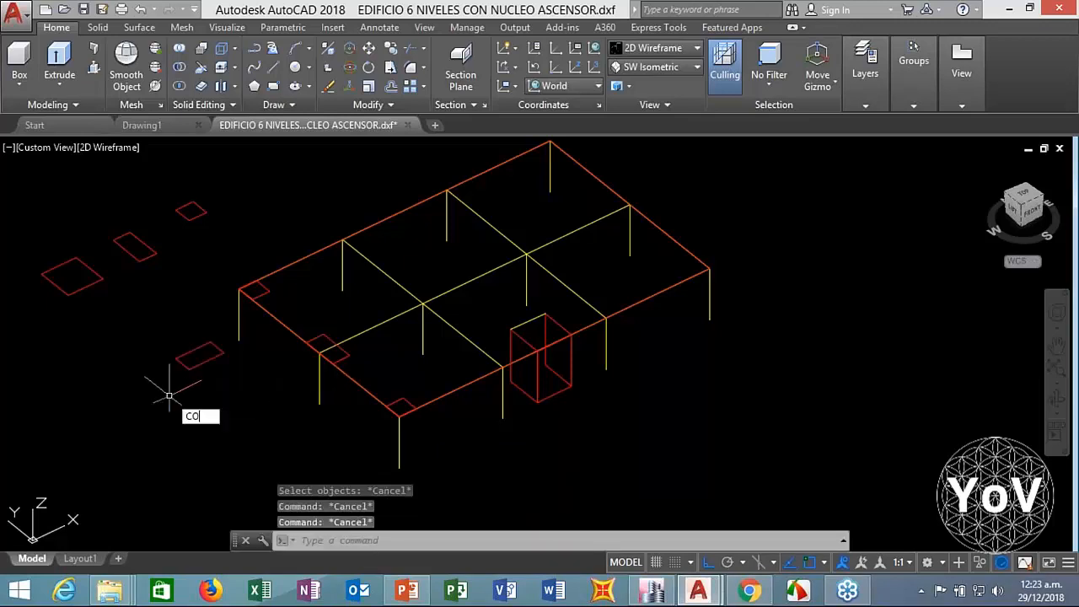
pyautogui.press('Return')
pyautogui.click(202, 337)
pyautogui.click(180, 362)
pyautogui.press('Return')
pyautogui.click(213, 348)
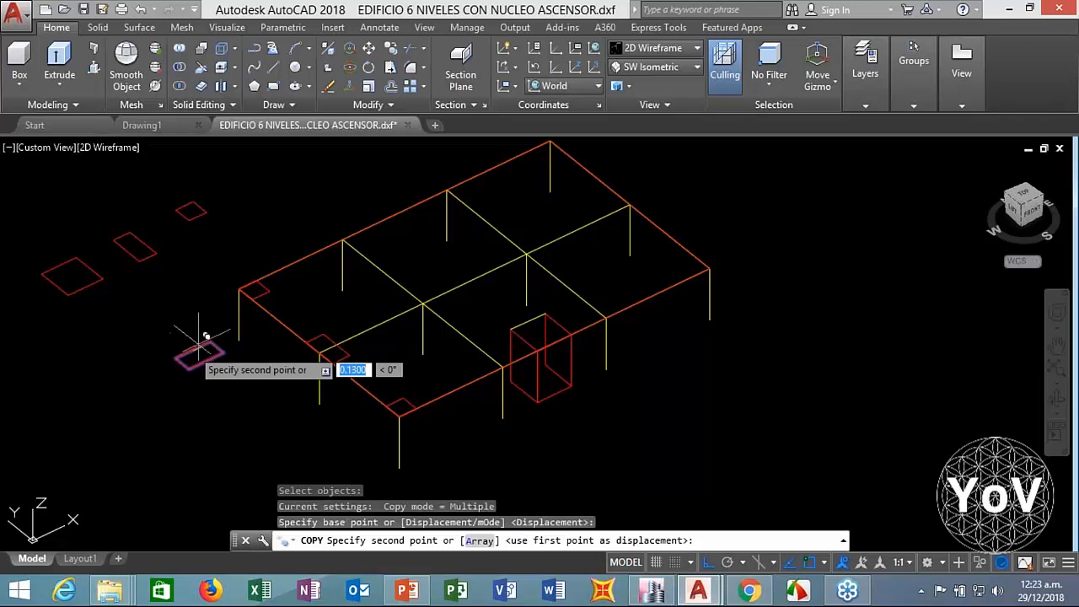
pyautogui.click(341, 225)
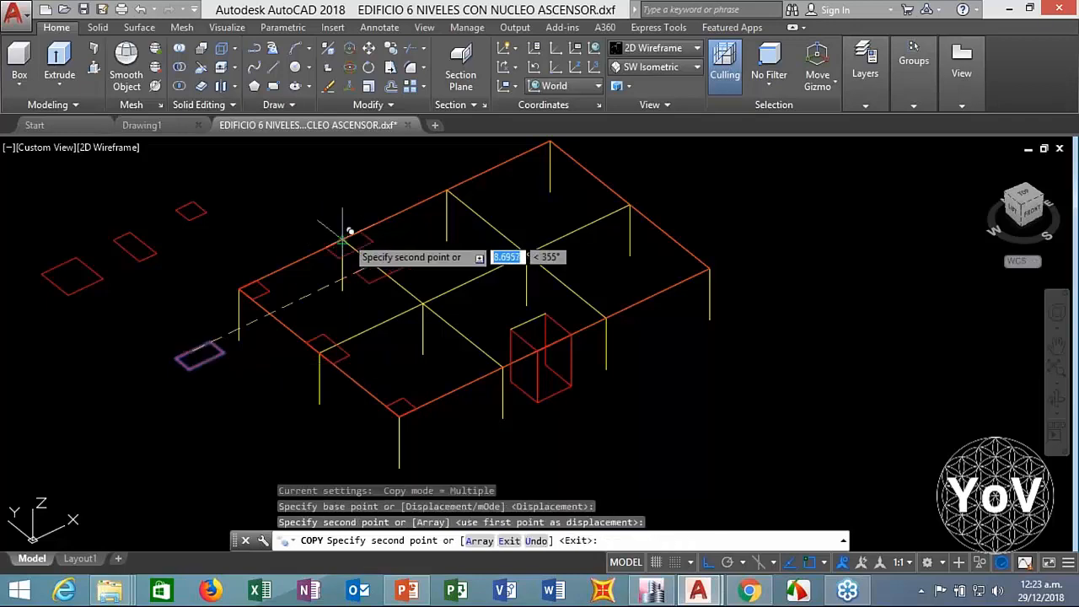
pyautogui.click(707, 564)
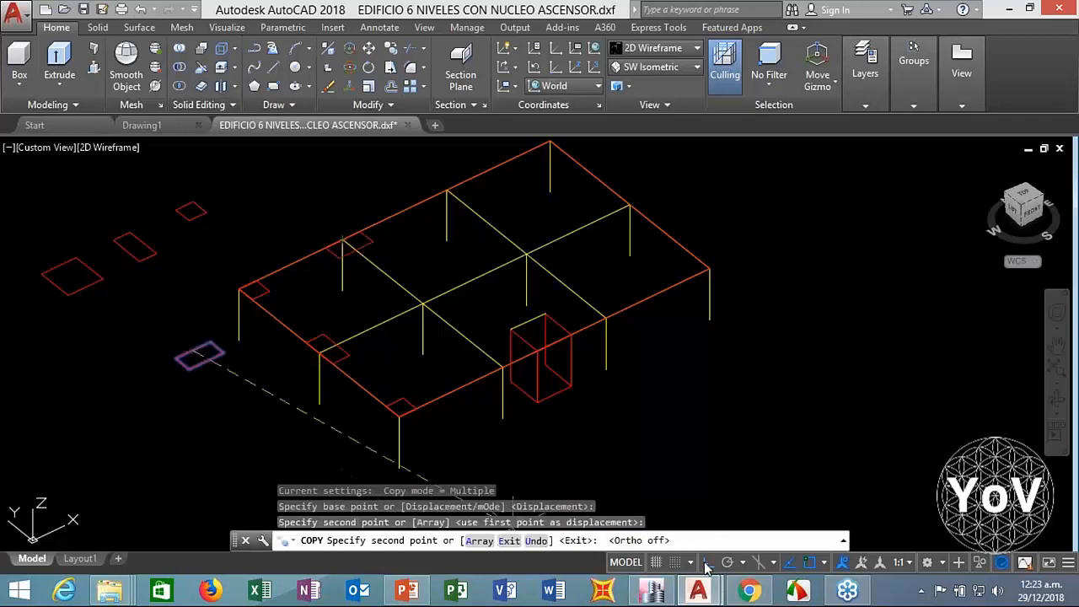
pyautogui.click(447, 191)
pyautogui.press('Escape')
pyautogui.press('Escape')
# Step: Copy the square face from the minimum-X, maximum-Y corner to the slab corner at maximum X and maximum Y
pyautogui.press('Return')
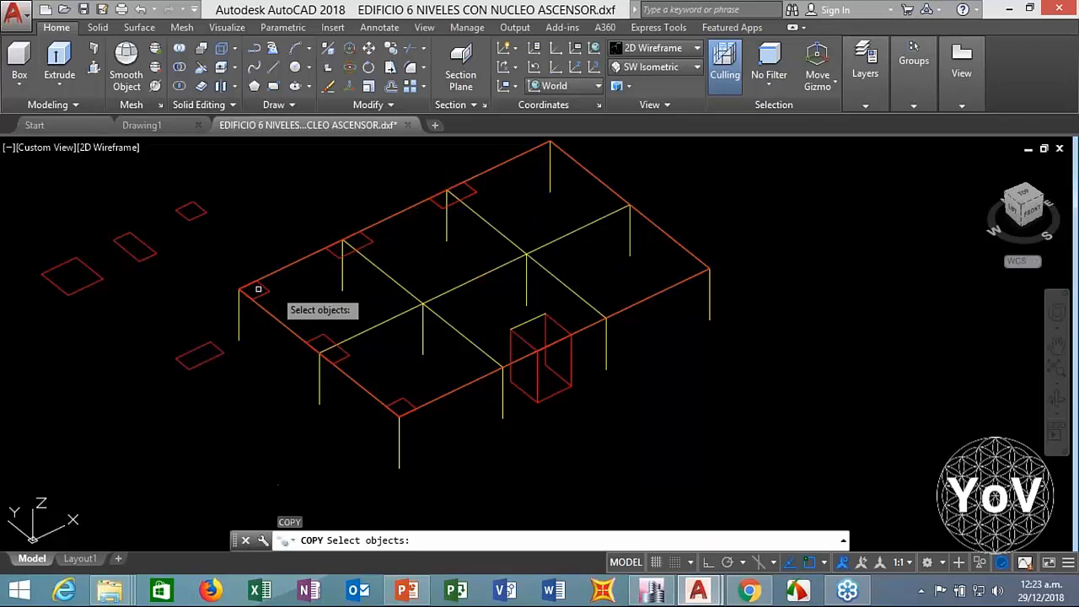
pyautogui.click(259, 289)
pyautogui.press('Return')
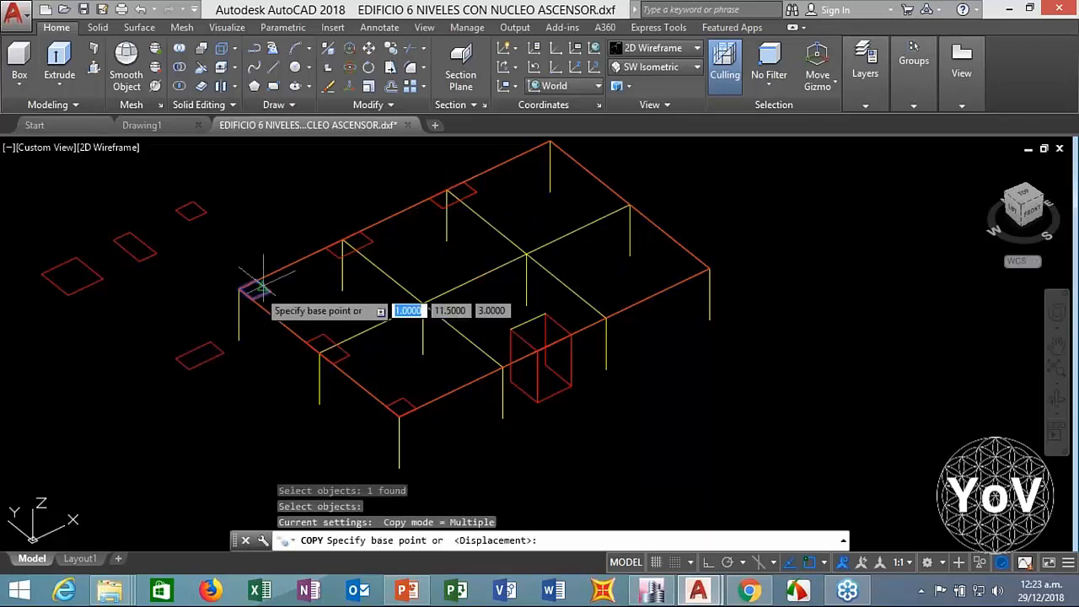
pyautogui.click(255, 290)
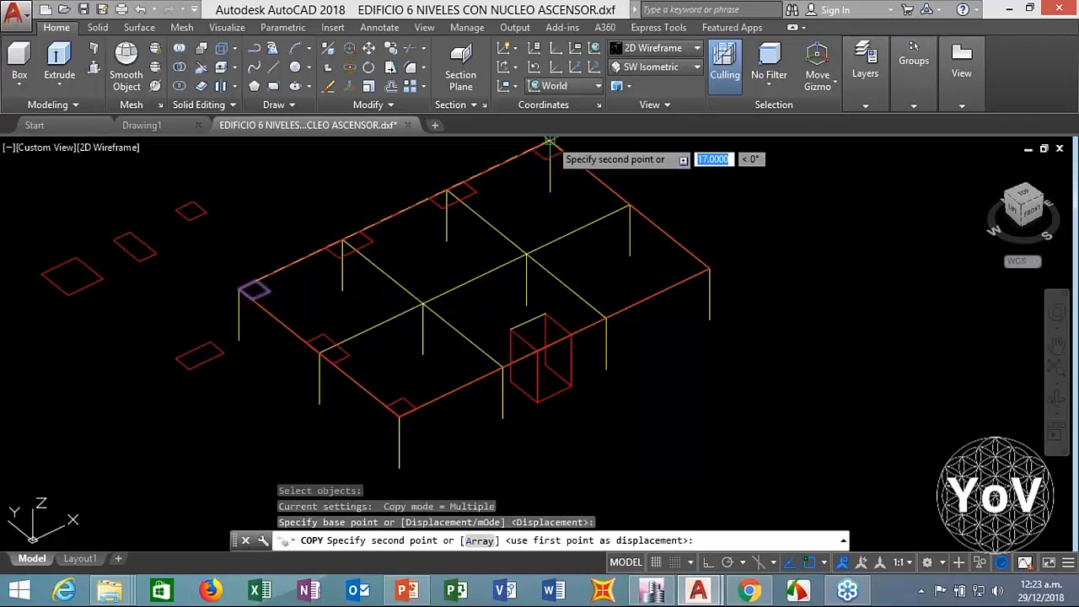
pyautogui.click(549, 141)
pyautogui.press('Escape')
pyautogui.press('Escape')
pyautogui.press('Escape')
# Step: Copy the square face from the minimum-X, minimum-Y corner to the slab corner at maximum X and minimum Y
pyautogui.write('CO')
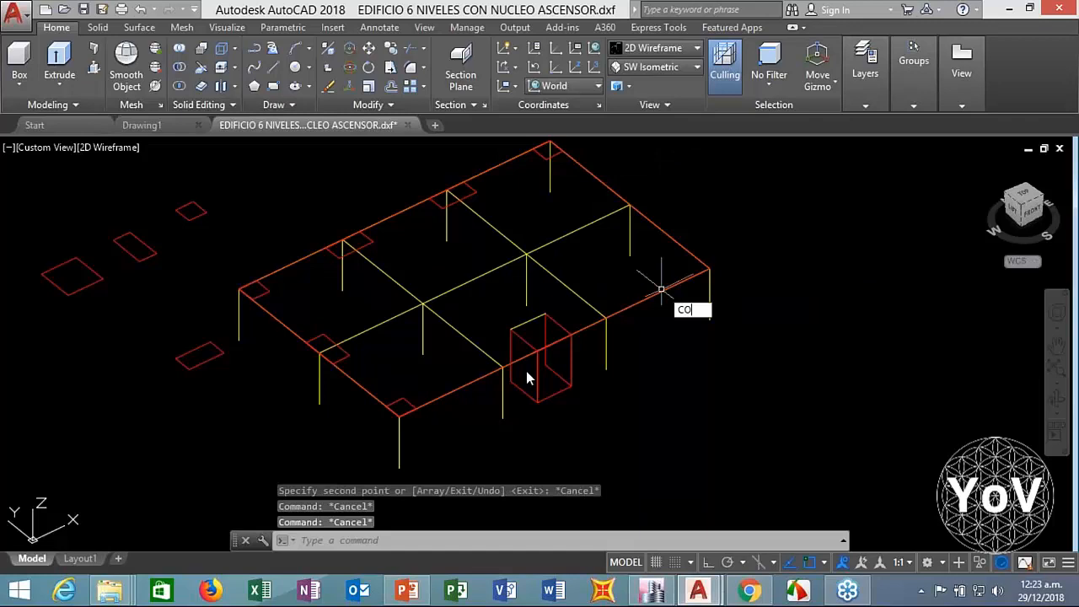
pyautogui.press('Return')
pyautogui.click(383, 377)
pyautogui.click(401, 406)
pyautogui.press('Return')
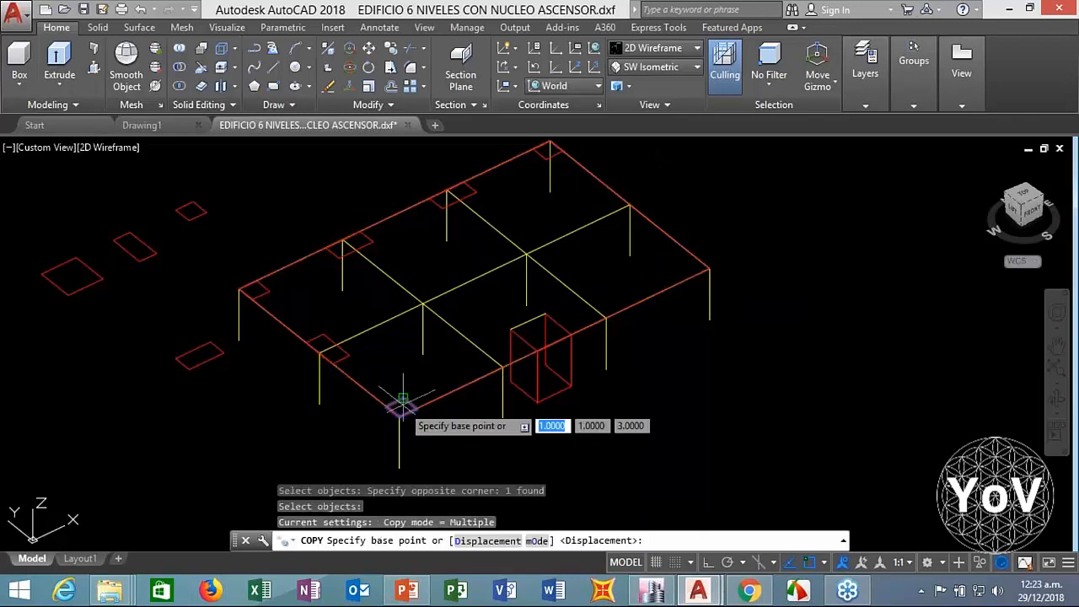
pyautogui.click(414, 407)
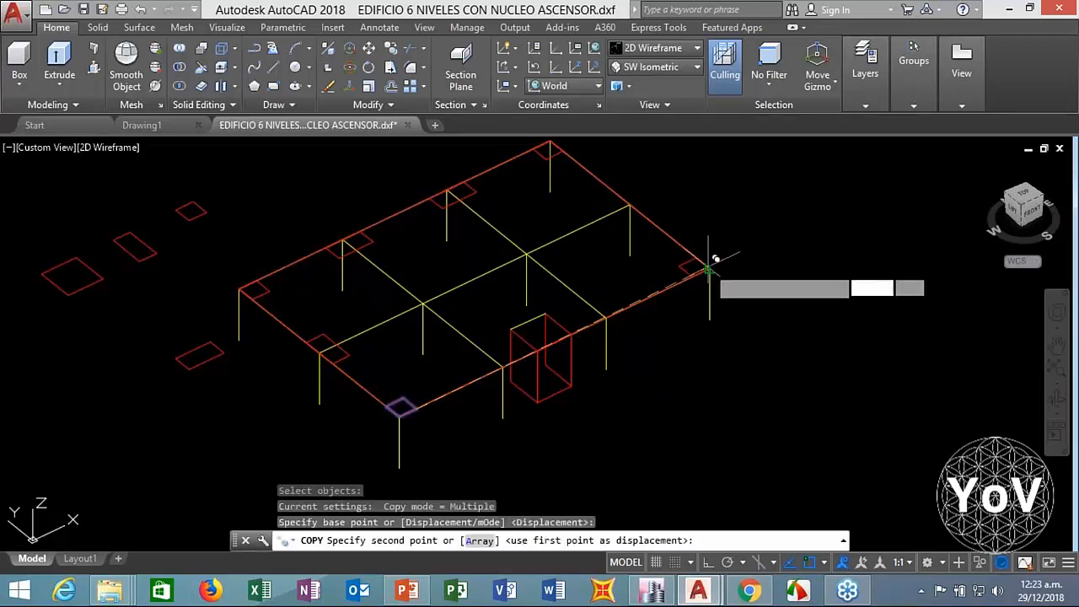
pyautogui.click(708, 268)
pyautogui.press('Escape')
pyautogui.press('Escape')
# Step: Copy the 1 by 2 face from the maximum-Y edge by its inner long edge's midpoint onto the two intermediate columns of the minimum-Y edge
pyautogui.press('Return')
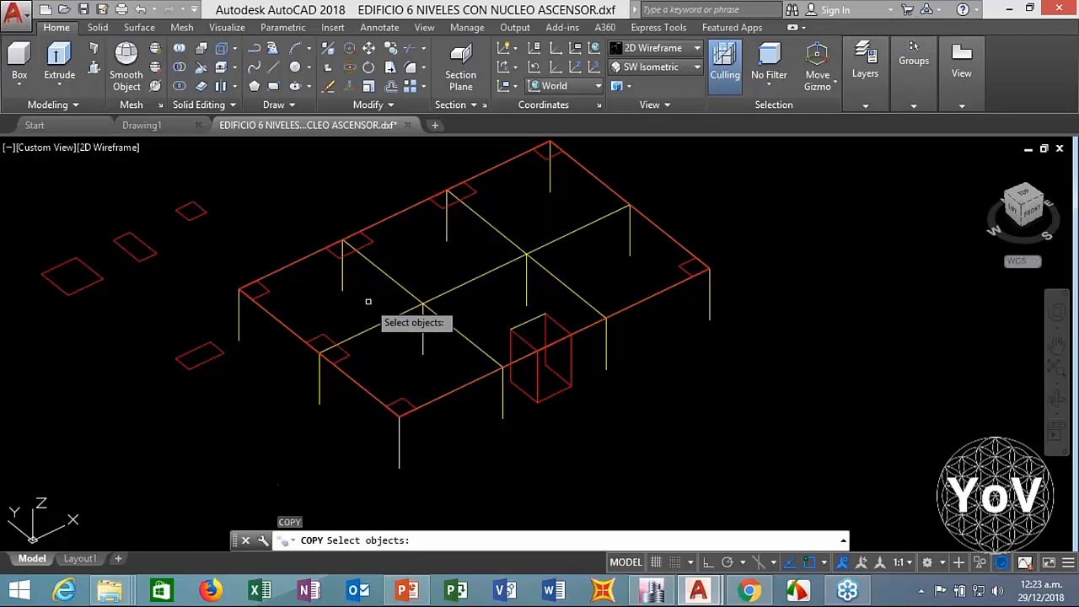
pyautogui.scroll(5, 349, 252)
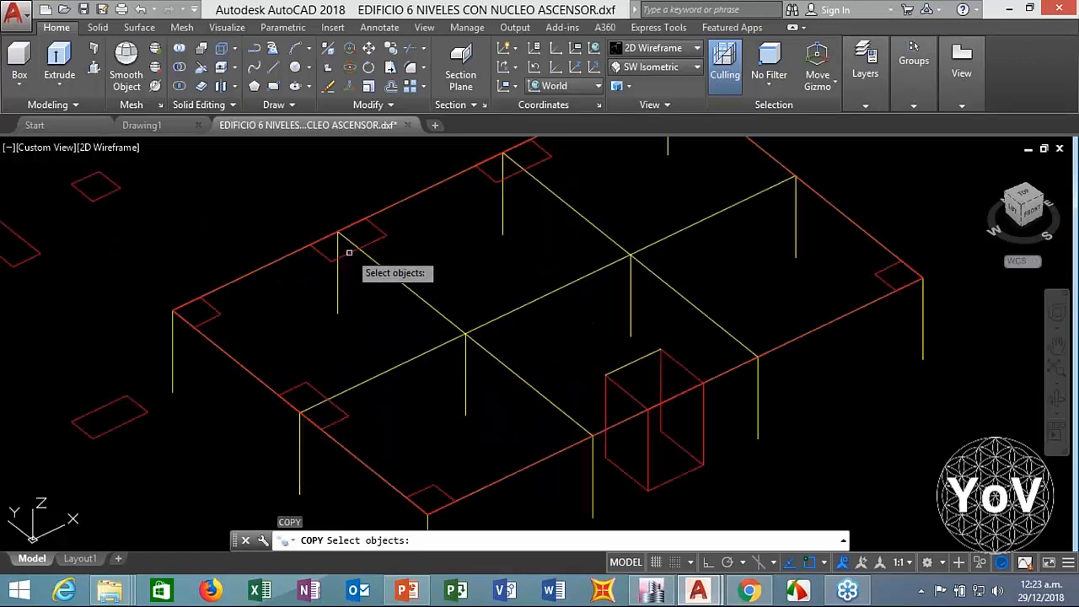
pyautogui.click(337, 242)
pyautogui.click(361, 245)
pyautogui.press('Return')
pyautogui.click(361, 245)
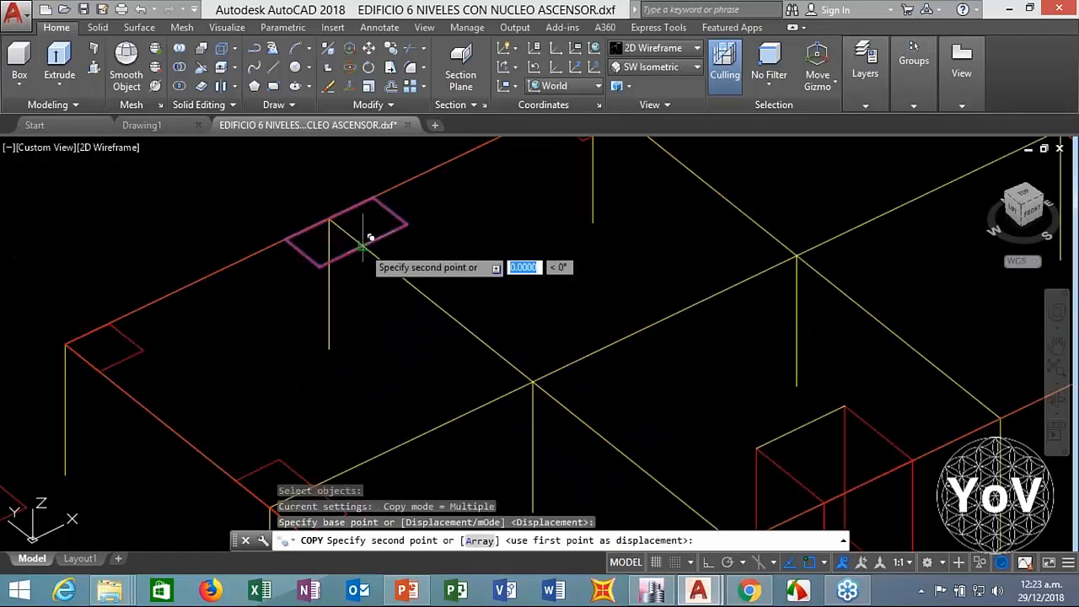
pyautogui.scroll(-4, 363, 243)
pyautogui.scroll(5, 510, 364)
pyautogui.click(517, 379)
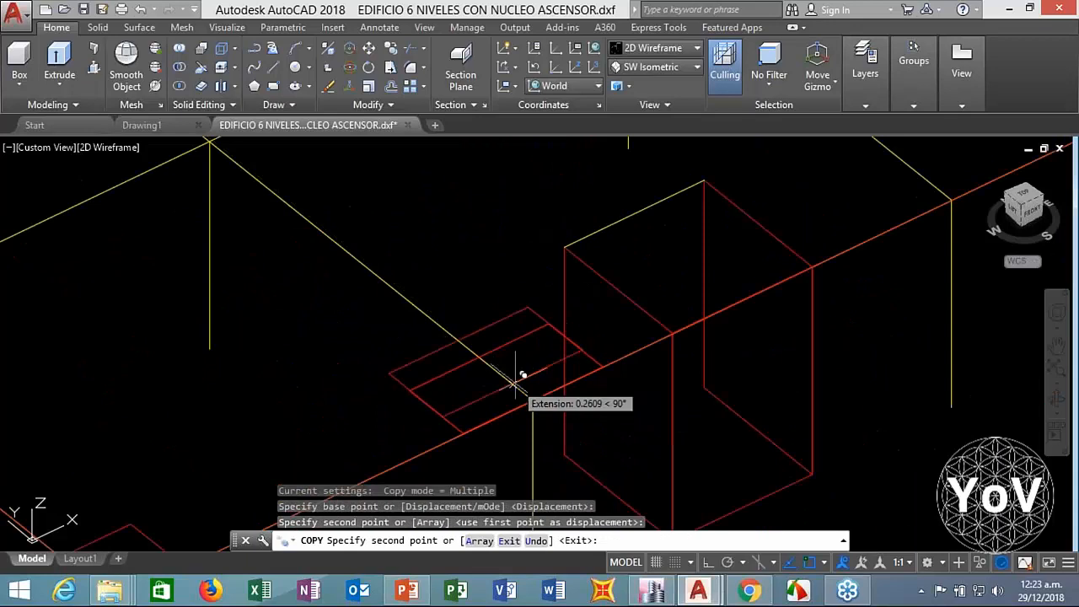
pyautogui.scroll(-5, 515, 384)
pyautogui.click(687, 309)
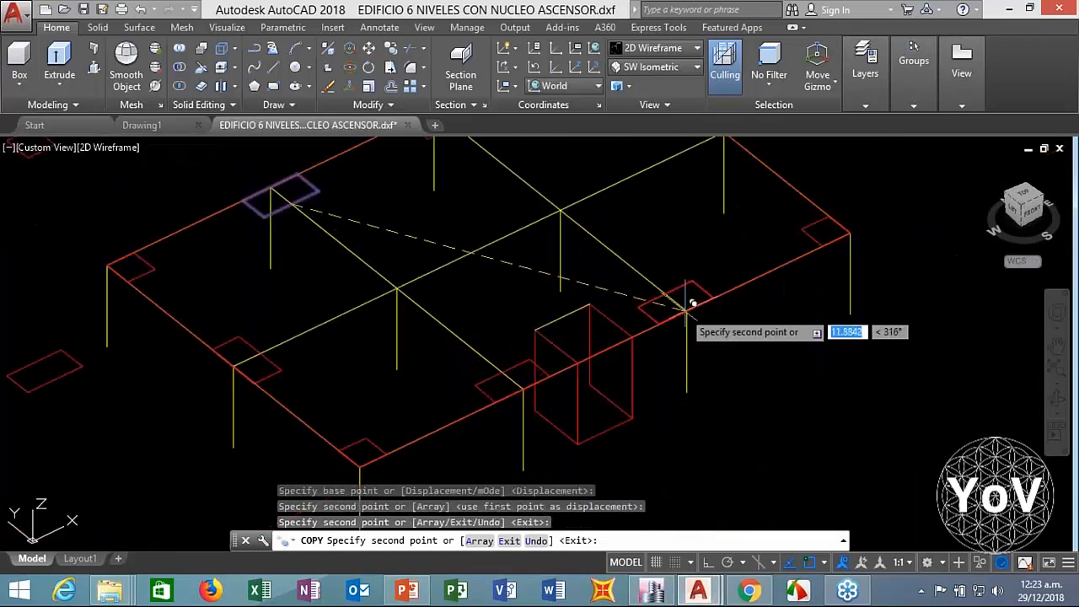
pyautogui.press('Escape')
pyautogui.press('Escape')
pyautogui.press('Escape')
pyautogui.scroll(-5, 689, 305)
pyautogui.scroll(-1, 292, 292)
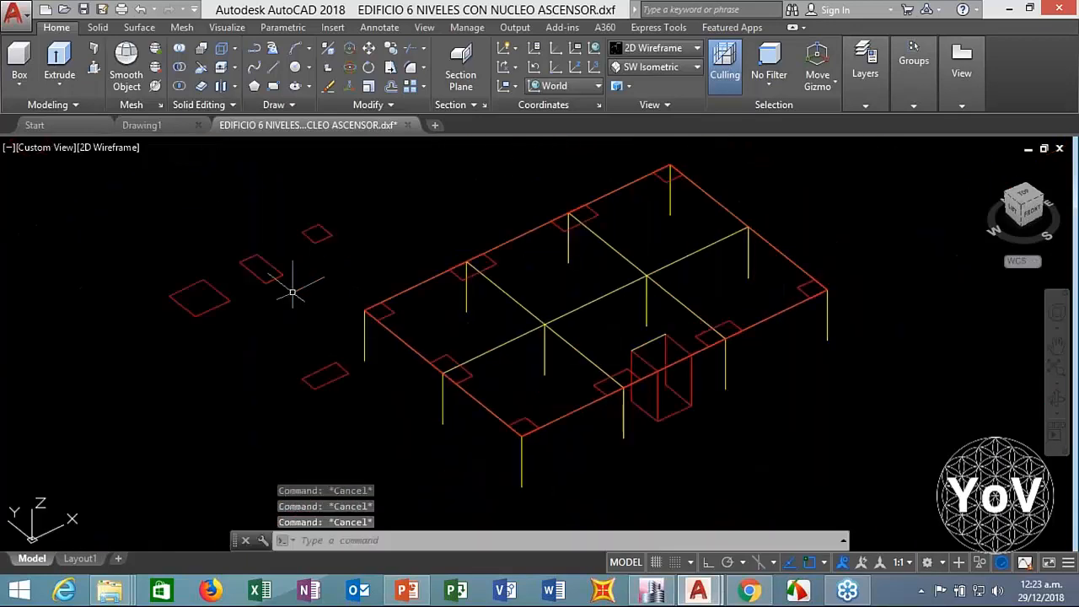
# Step: Draw a diagonal line between opposite corners of the large spare square face outside the frame
pyautogui.press('Return')
pyautogui.click(169, 297)
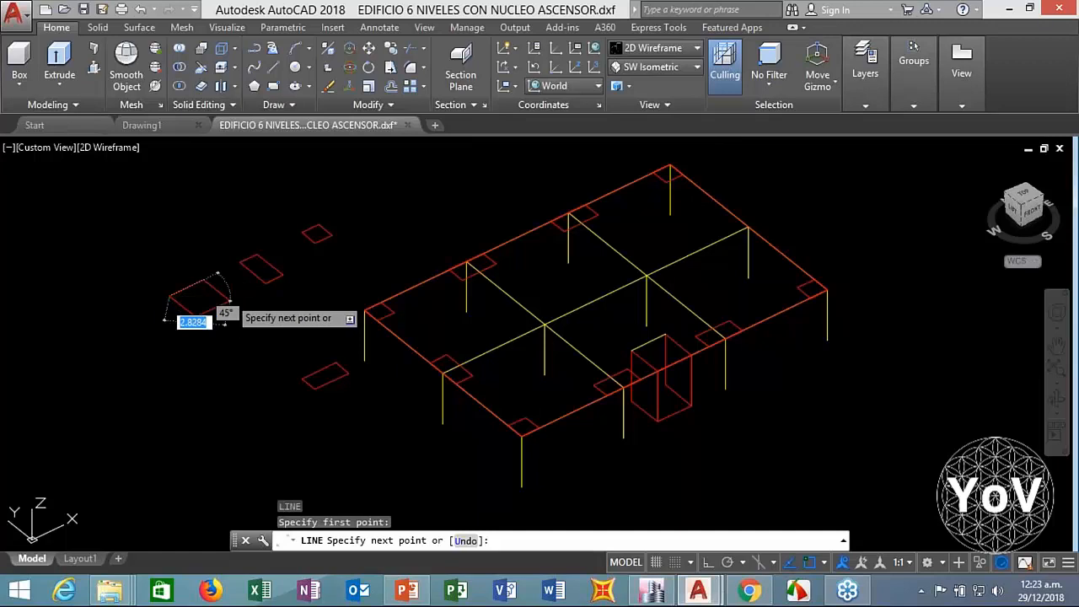
pyautogui.click(228, 299)
pyautogui.press('Return')
pyautogui.scroll(2, 186, 286)
# Step: Copy the large square face by the diagonal's midpoint onto the two interior column heads
pyautogui.write('co')
pyautogui.press('Return')
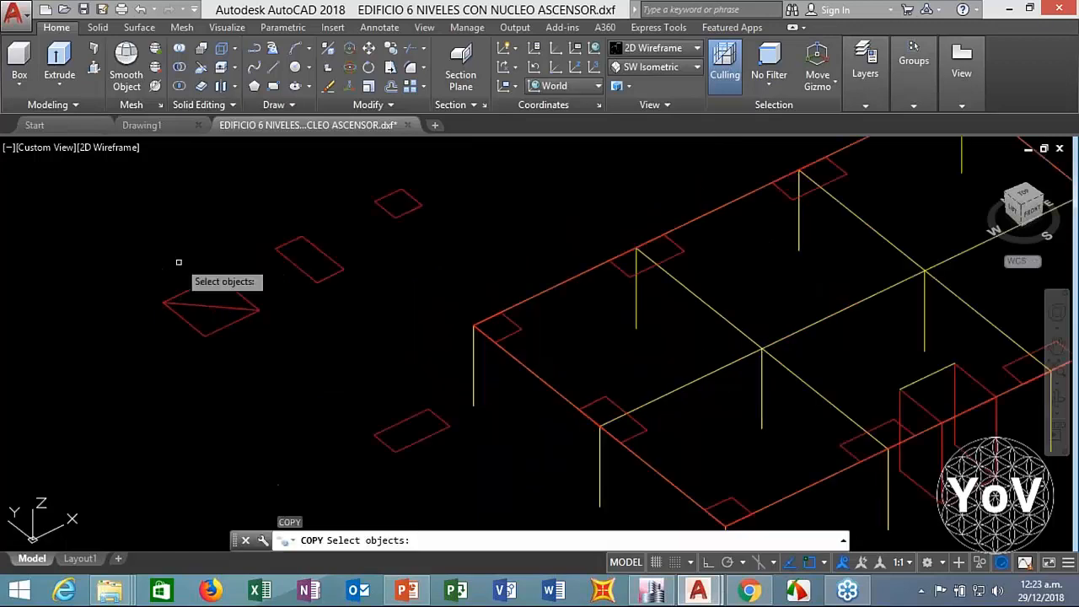
pyautogui.click(239, 257)
pyautogui.click(211, 291)
pyautogui.press('Return')
pyautogui.click(210, 306)
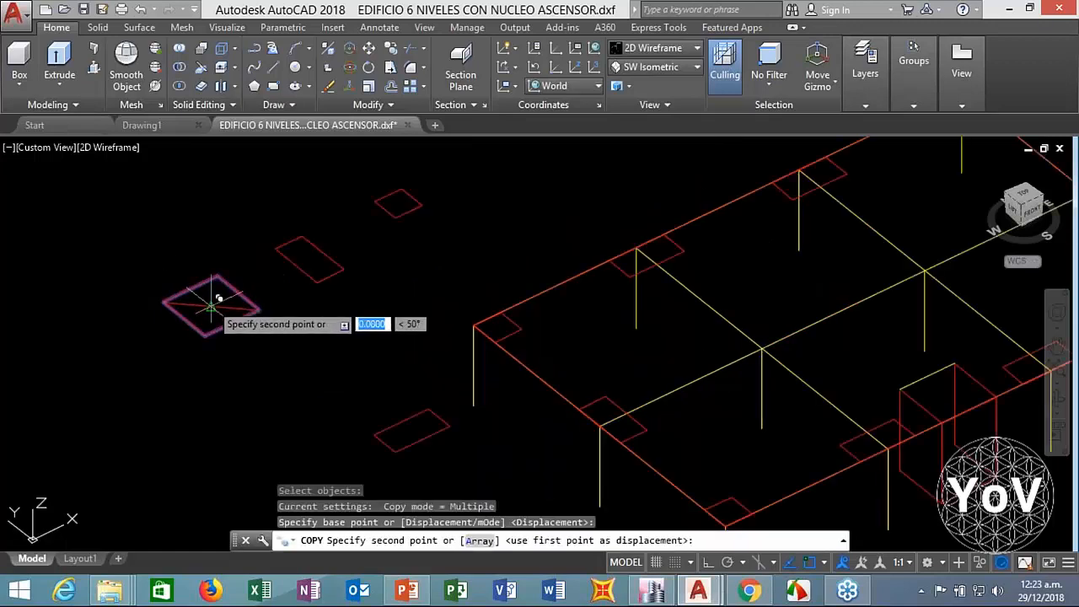
pyautogui.scroll(-3, 216, 296)
pyautogui.scroll(3, 374, 301)
pyautogui.click(514, 342)
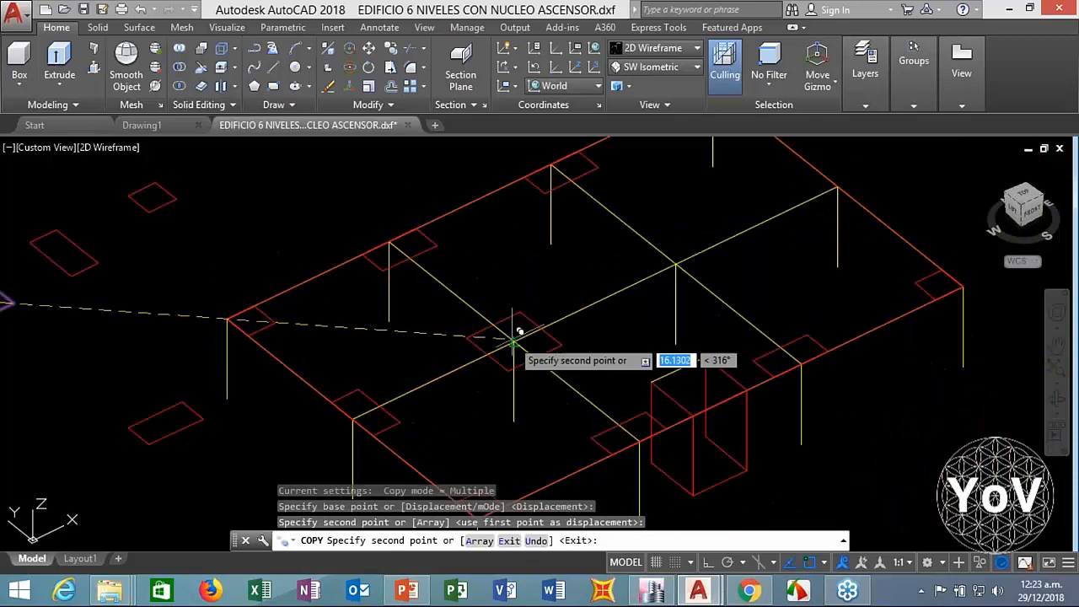
pyautogui.click(667, 264)
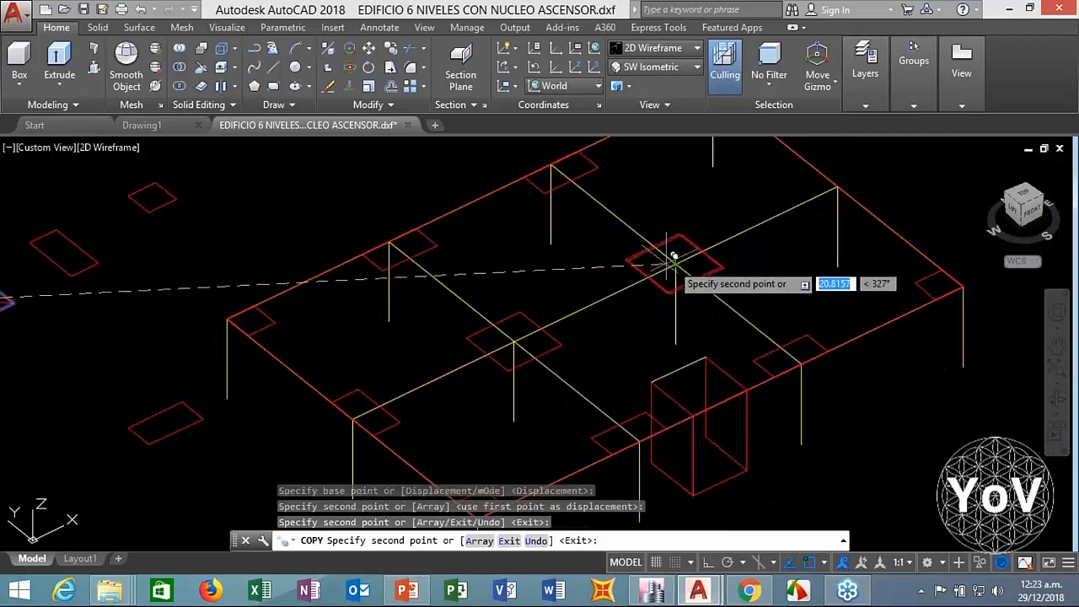
pyautogui.press('Escape')
# Step: Delete the spare faces and the diagonal line lying outside the frame
pyautogui.scroll(-4, 675, 257)
pyautogui.click(446, 217)
pyautogui.click(278, 371)
pyautogui.press('Delete')
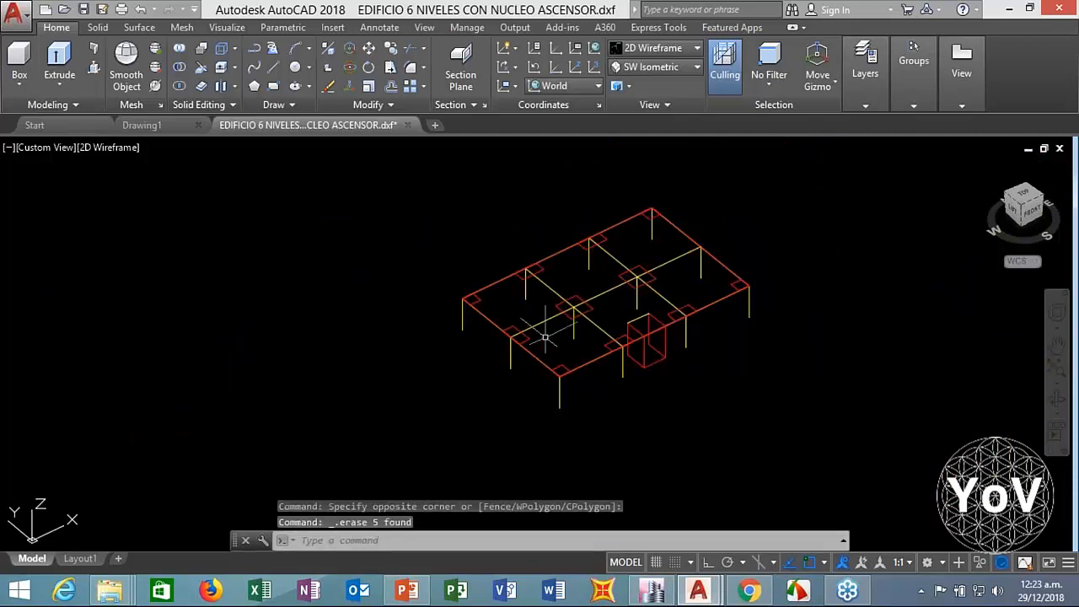
pyautogui.moveTo(545, 337); pyautogui.dragTo(527, 348, button='middle')
pyautogui.moveTo(623, 323); pyautogui.dragTo(552, 342, button='middle')
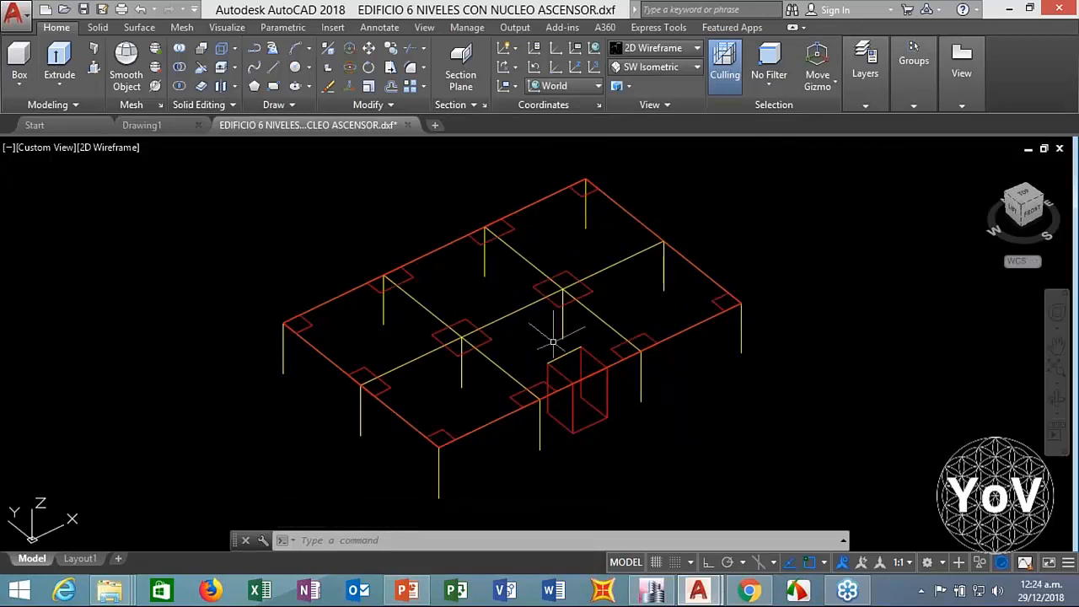
# Step: Save the drawing, save a copy as the AutoCAD 2018 DXF "EDIFICIO 6 NIVELES CON NUCLEO ASCENSOR 1", and close AutoCAD
pyautogui.click(15, 14)
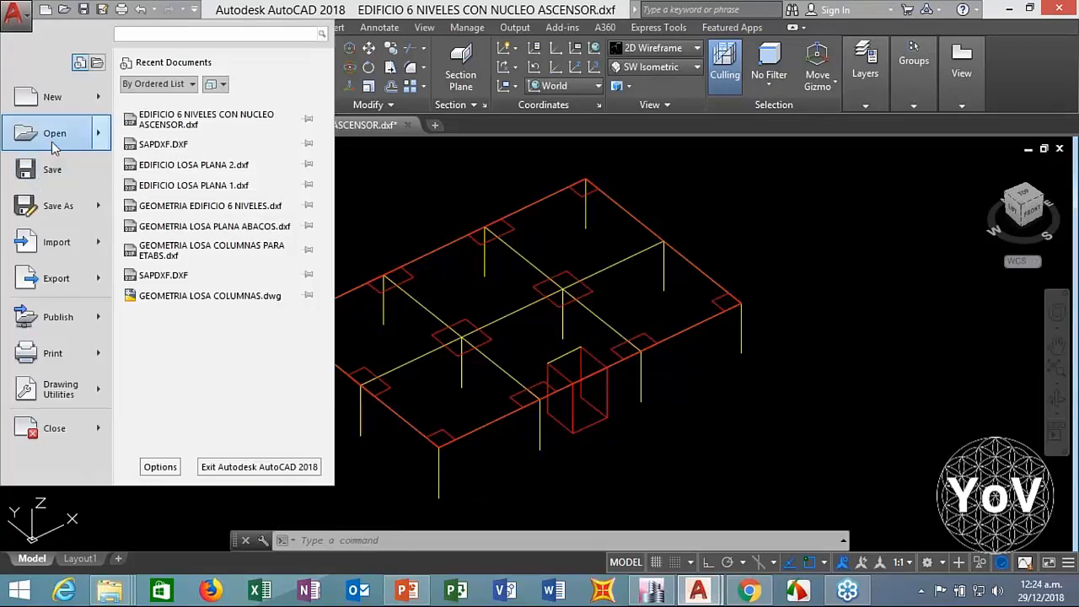
pyautogui.click(49, 171)
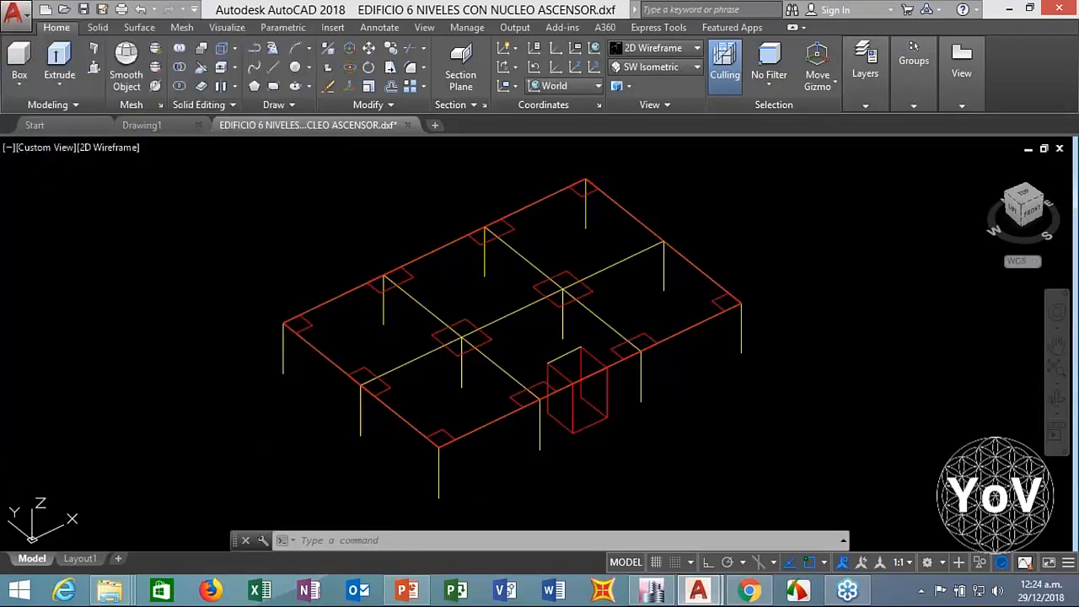
pyautogui.click(15, 13)
pyautogui.click(51, 209)
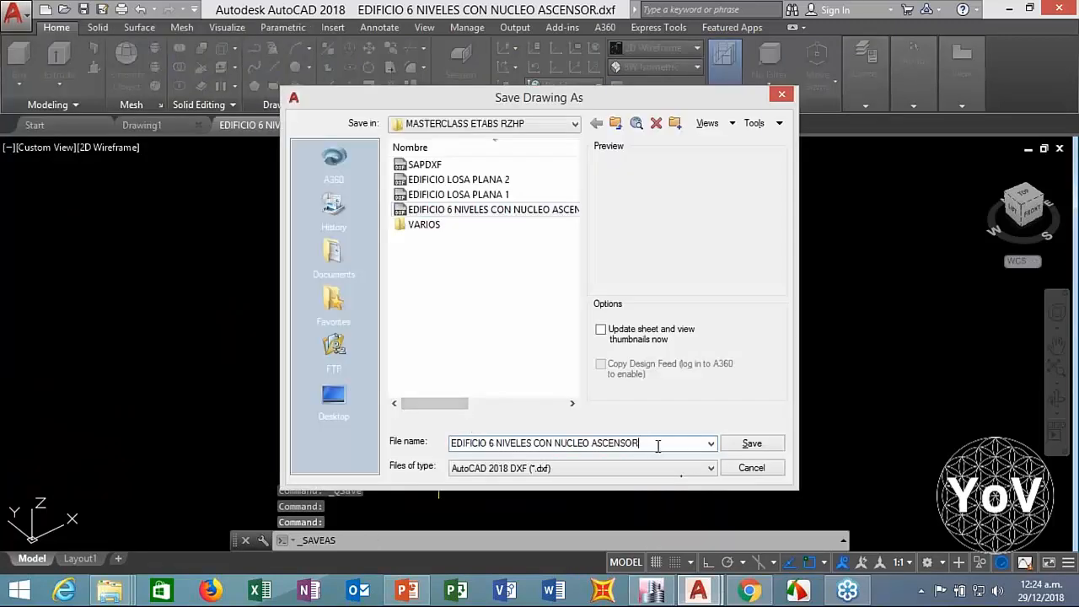
pyautogui.write('1')
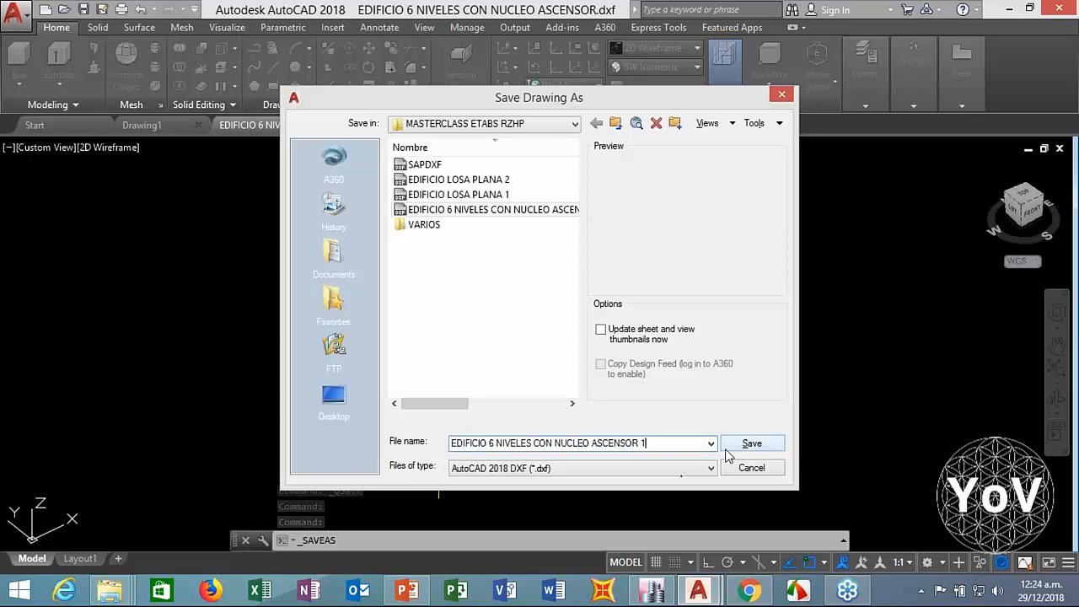
pyautogui.click(752, 443)
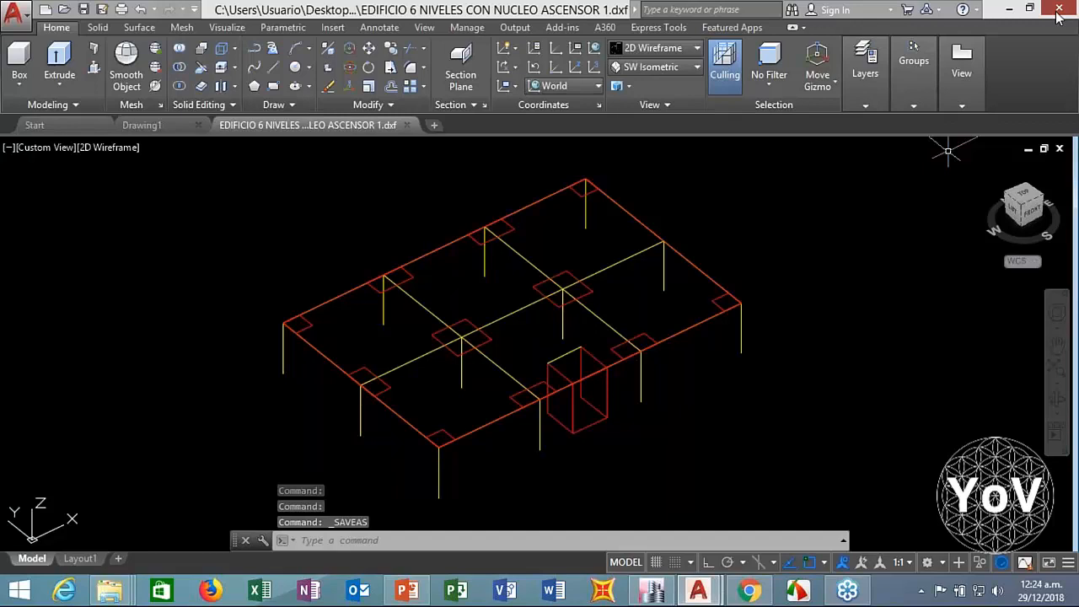
pyautogui.click(1058, 10)
pyautogui.click(596, 342)
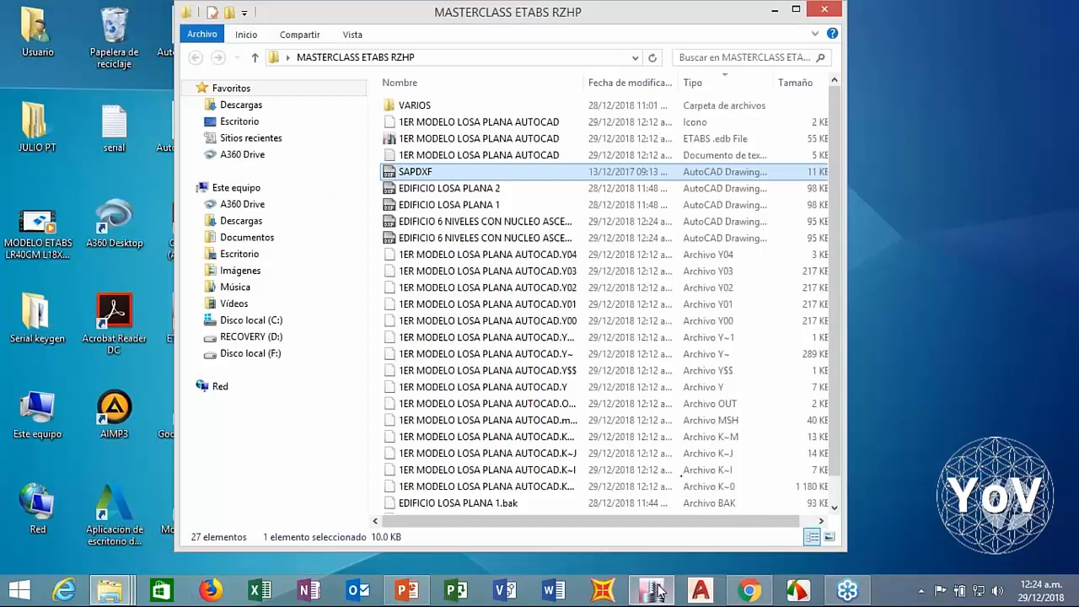
# Step: Switch to ETABS and start a new model without saving the changes to the open one
pyautogui.click(658, 591)
pyautogui.click(15, 32)
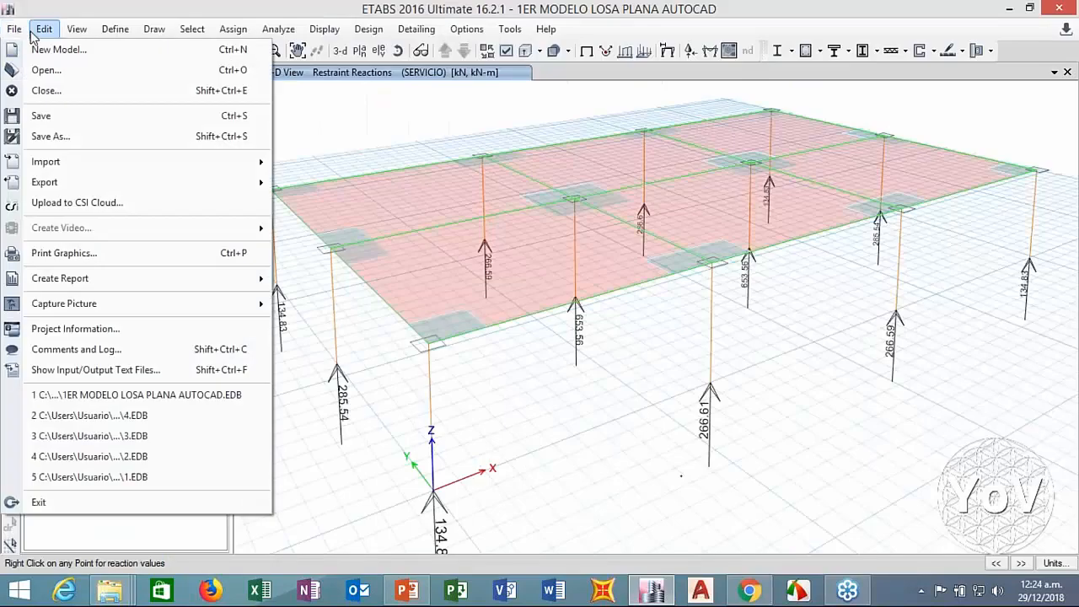
pyautogui.click(17, 34)
pyautogui.click(18, 36)
pyautogui.click(17, 36)
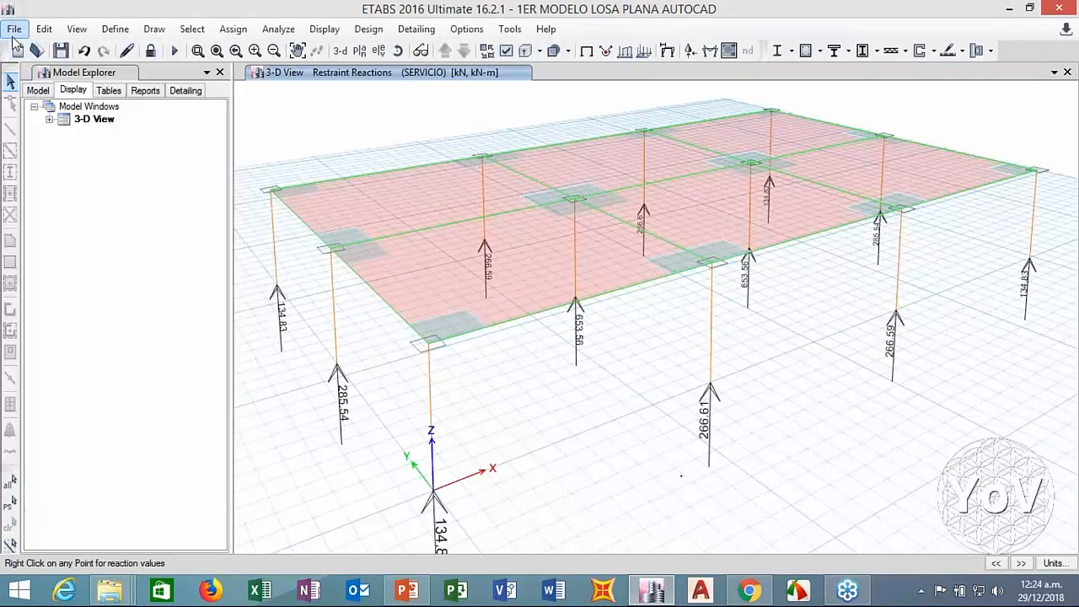
pyautogui.click(12, 32)
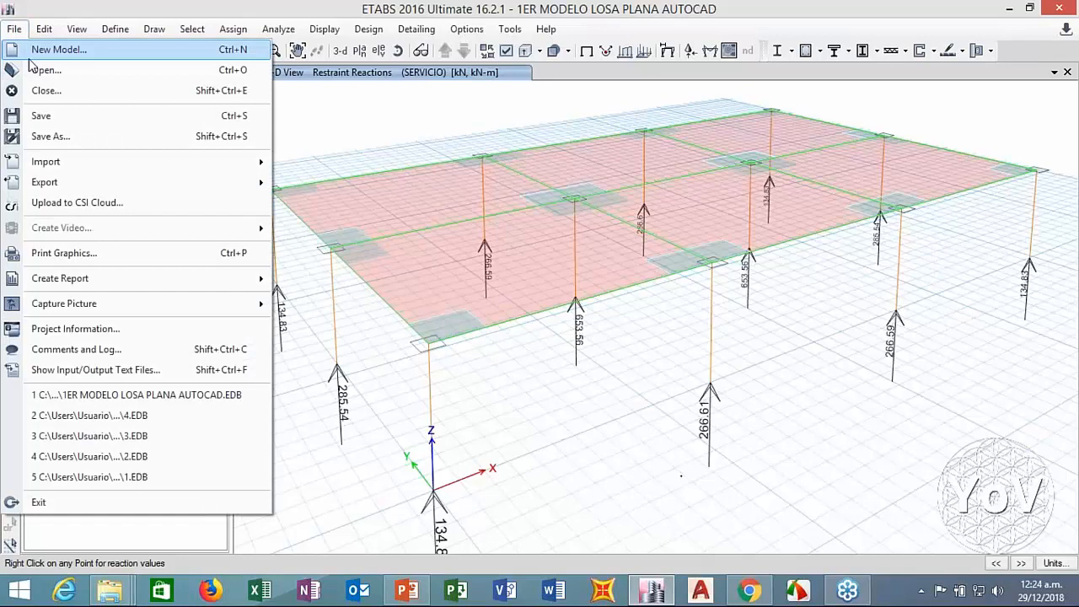
pyautogui.click(30, 56)
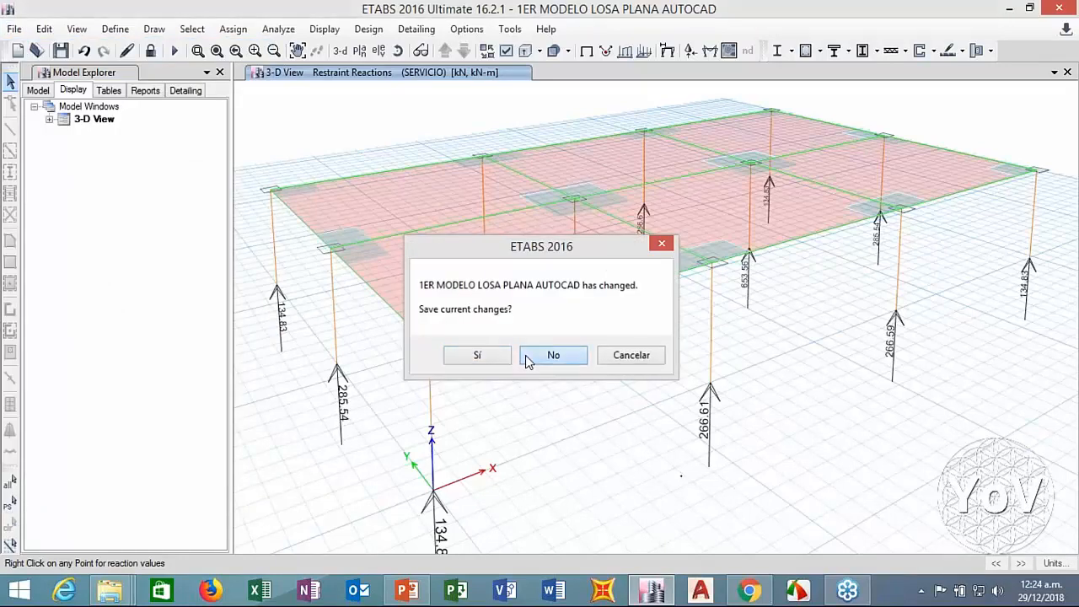
pyautogui.click(525, 354)
# Step: Initialize the model with built-in Metric SI settings and create it from the Blank template with custom story data
pyautogui.click(592, 277)
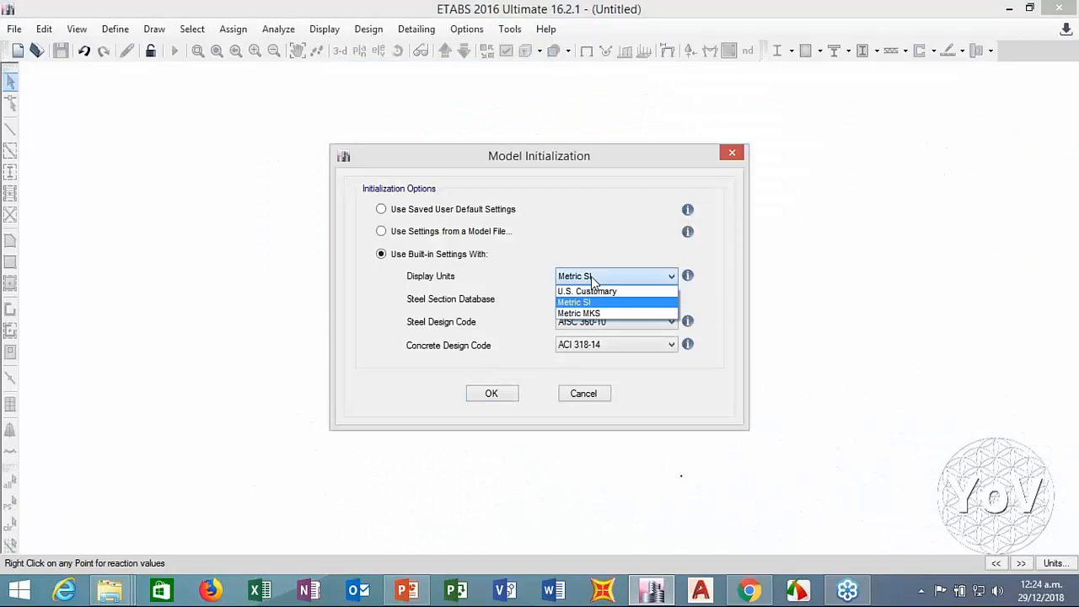
pyautogui.click(591, 276)
pyautogui.click(496, 399)
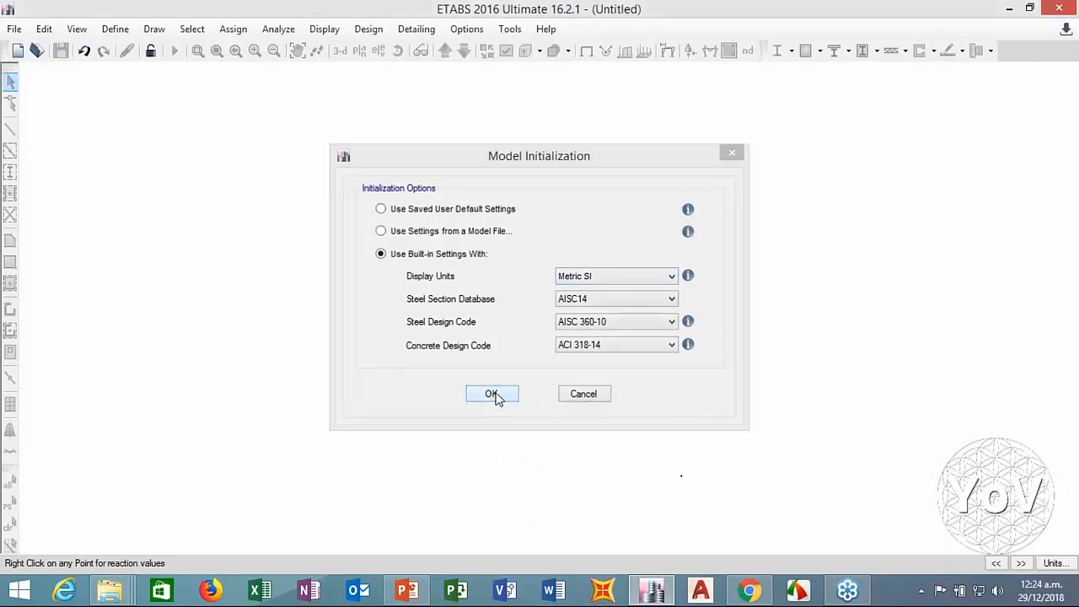
pyautogui.click(624, 278)
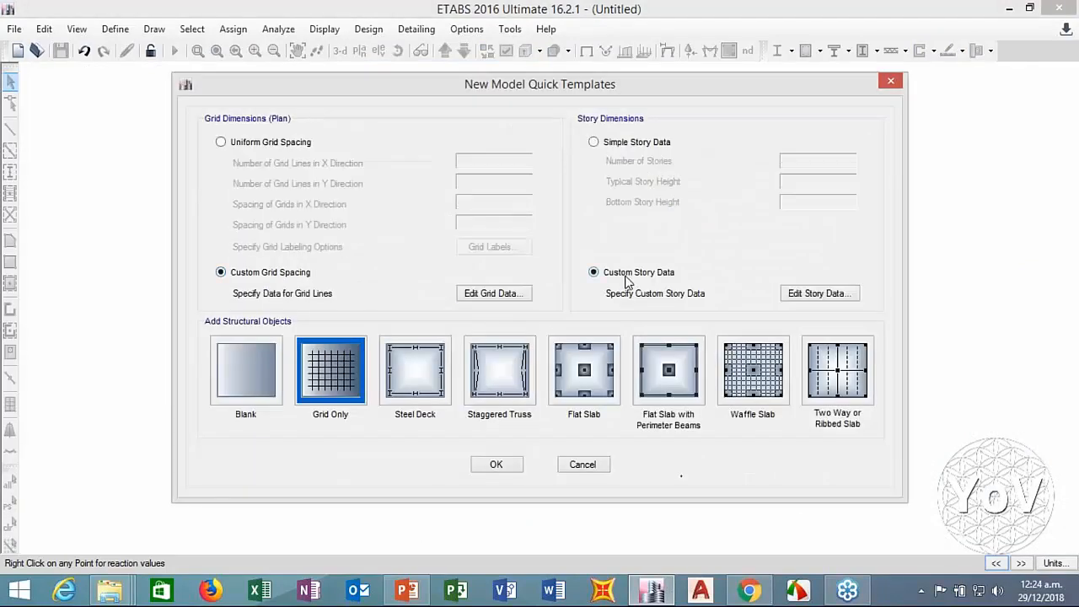
pyautogui.click(233, 374)
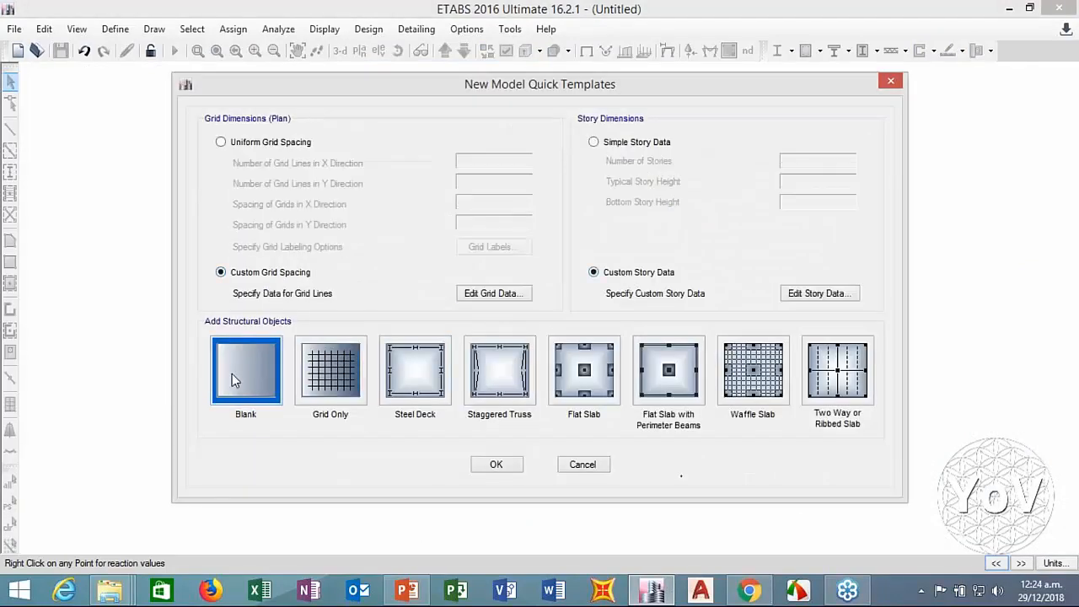
pyautogui.click(493, 465)
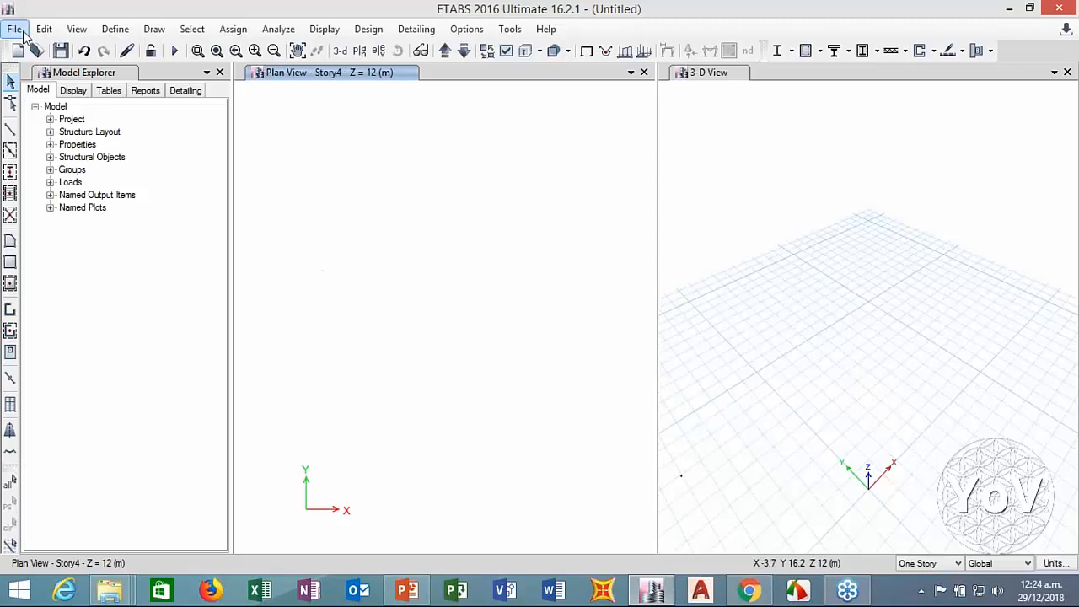
# Step: Choose the DXF file "EDIFICIO 6 NIVELES CON NUCLEO ASCENSOR 1" for import as a 3D model
pyautogui.click(17, 30)
pyautogui.moveTo(86, 161)
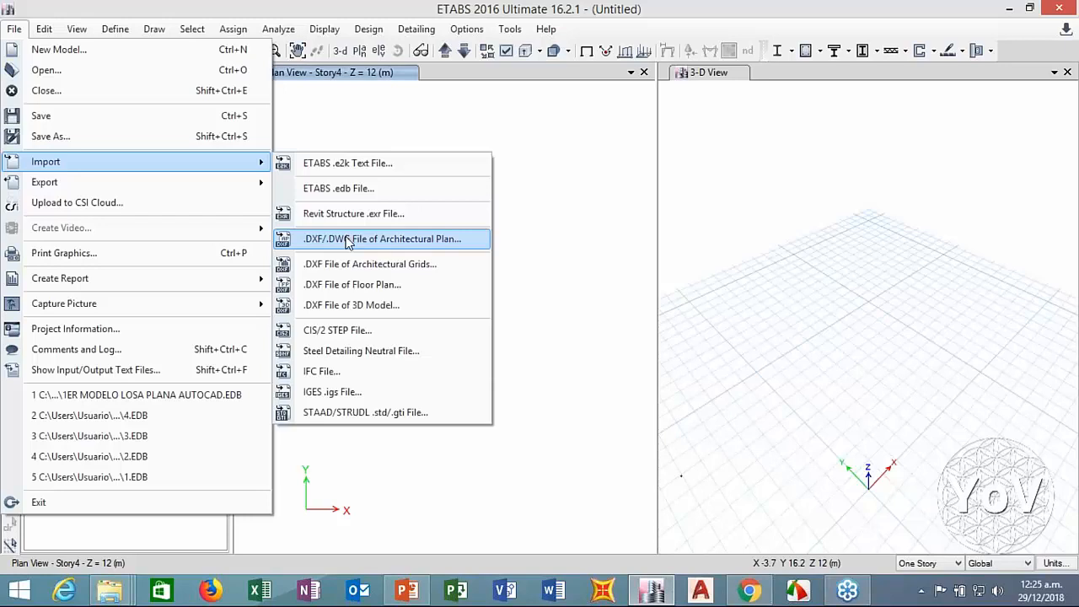
pyautogui.click(348, 305)
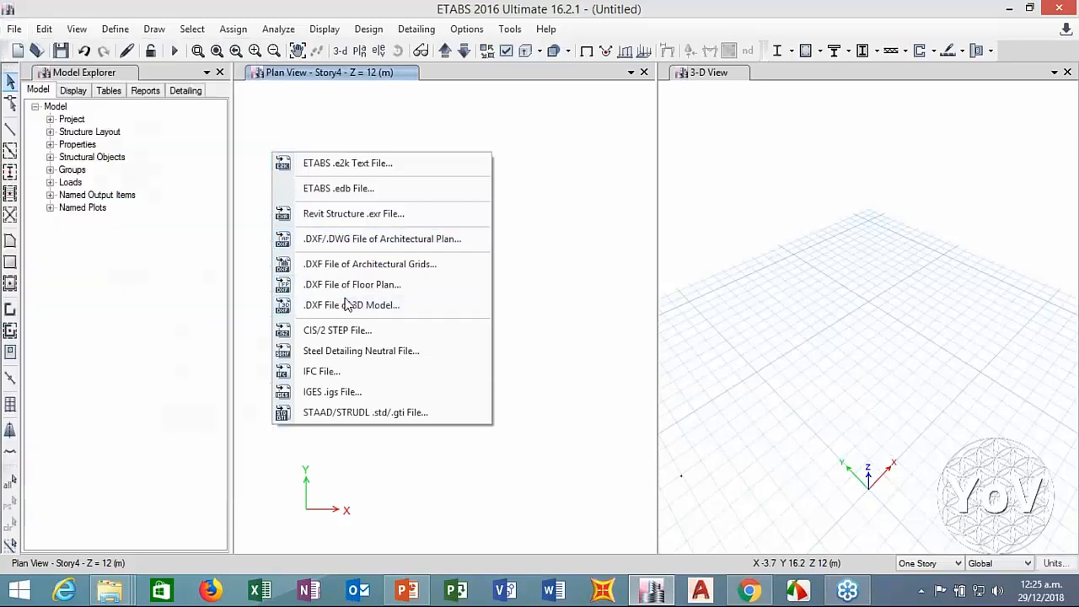
pyautogui.click(284, 150)
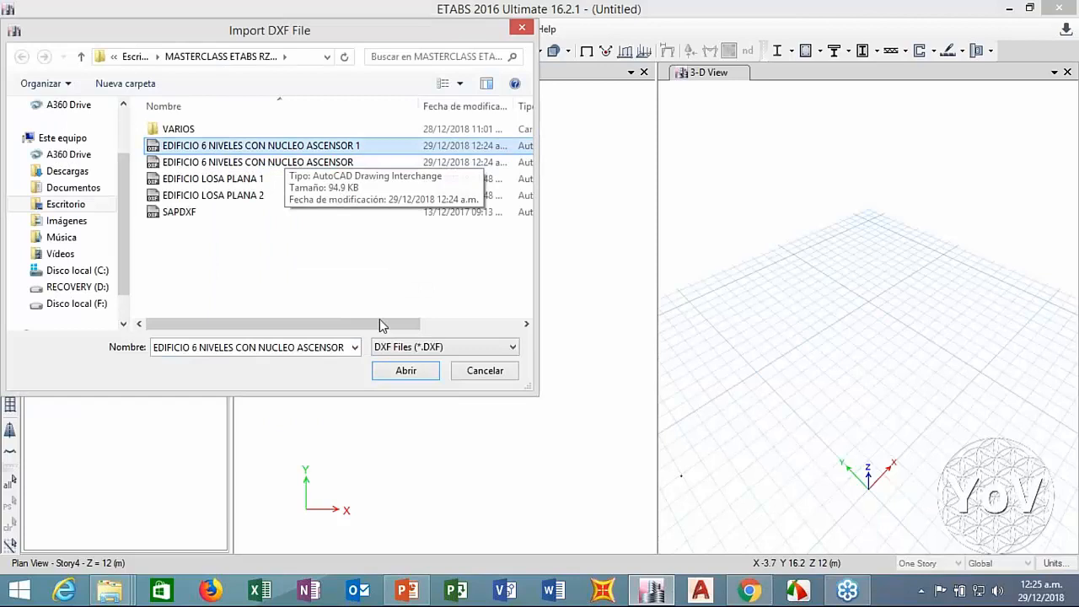
pyautogui.click(406, 371)
# Step: Import the FRAMES and SHELLS layers with DXF file units in m, accepting the story data of one 3 m Story1
pyautogui.click(376, 240)
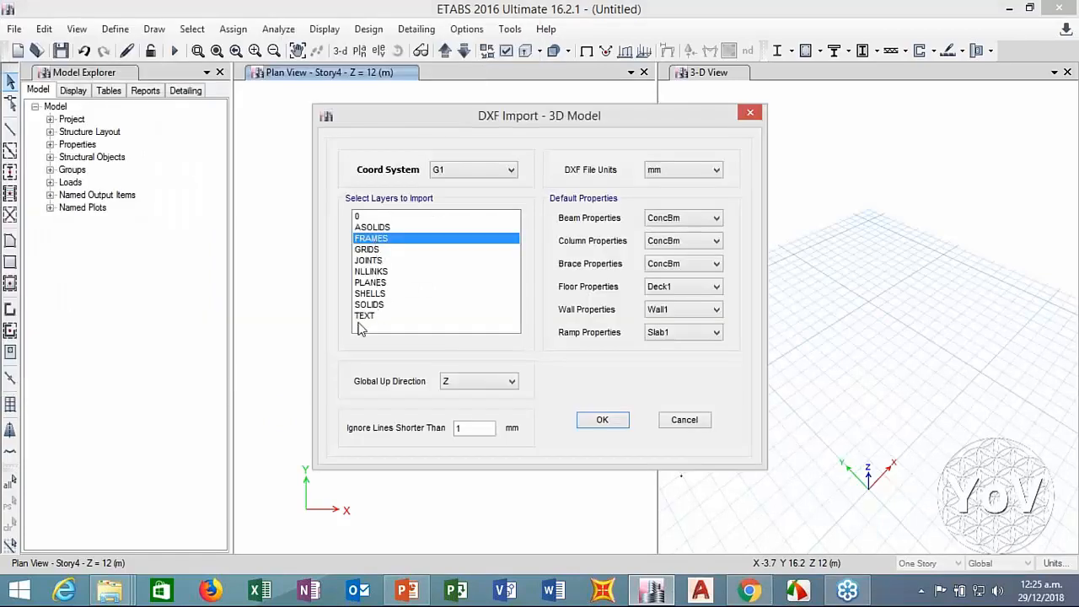
pyautogui.keyDown('ctrl'); pyautogui.click(367, 295); pyautogui.keyUp('ctrl')
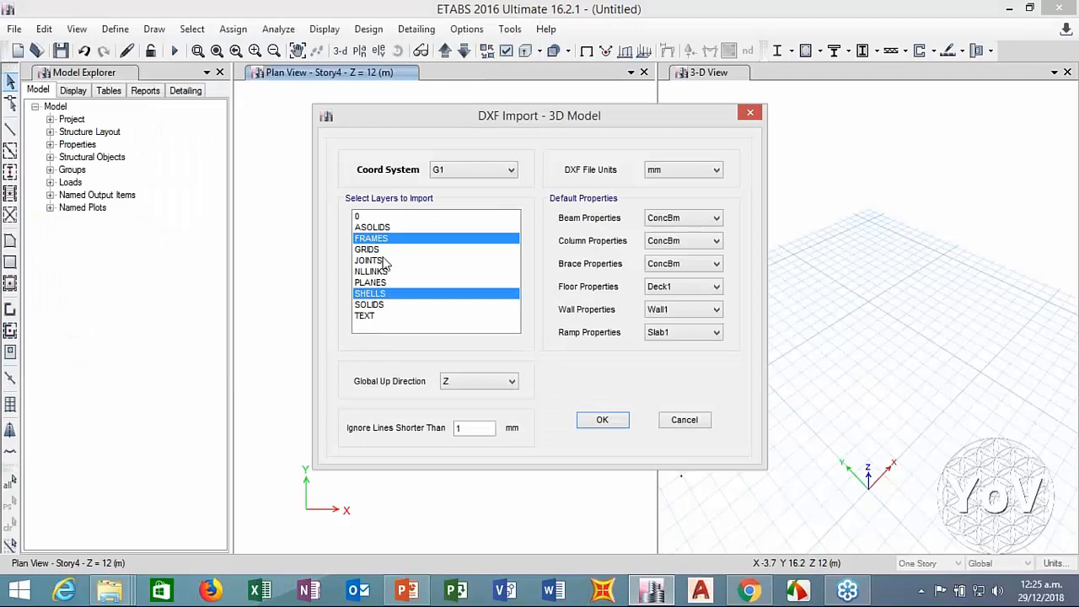
pyautogui.click(665, 169)
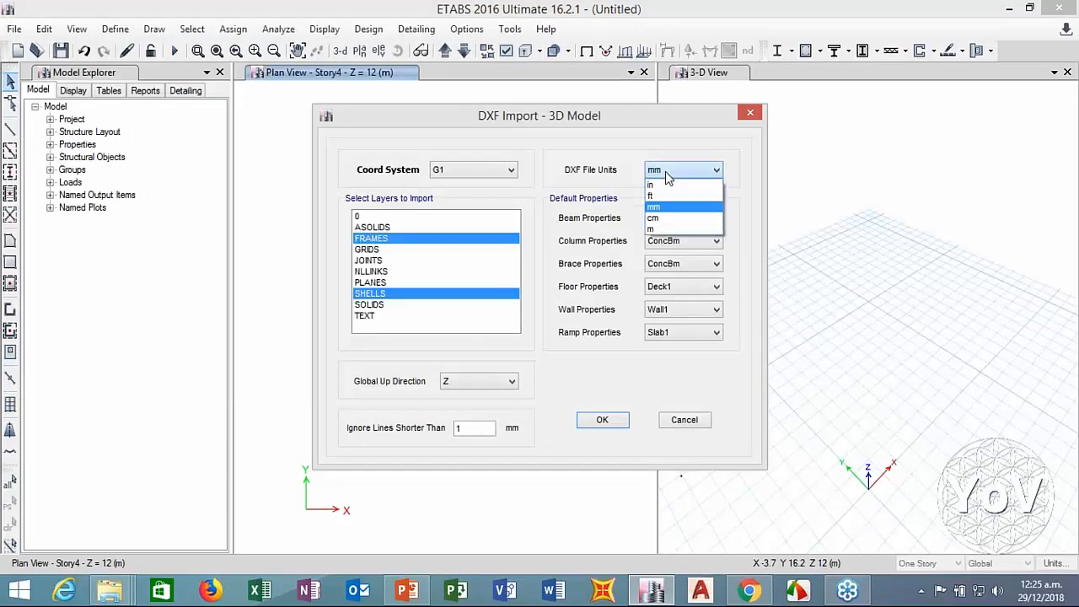
pyautogui.click(659, 236)
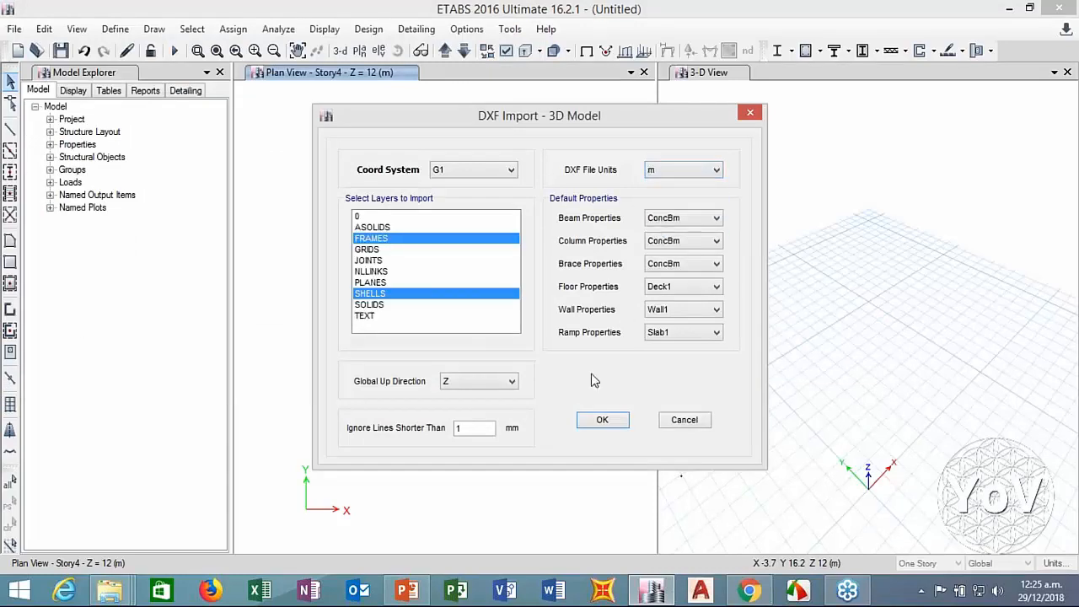
pyautogui.click(597, 422)
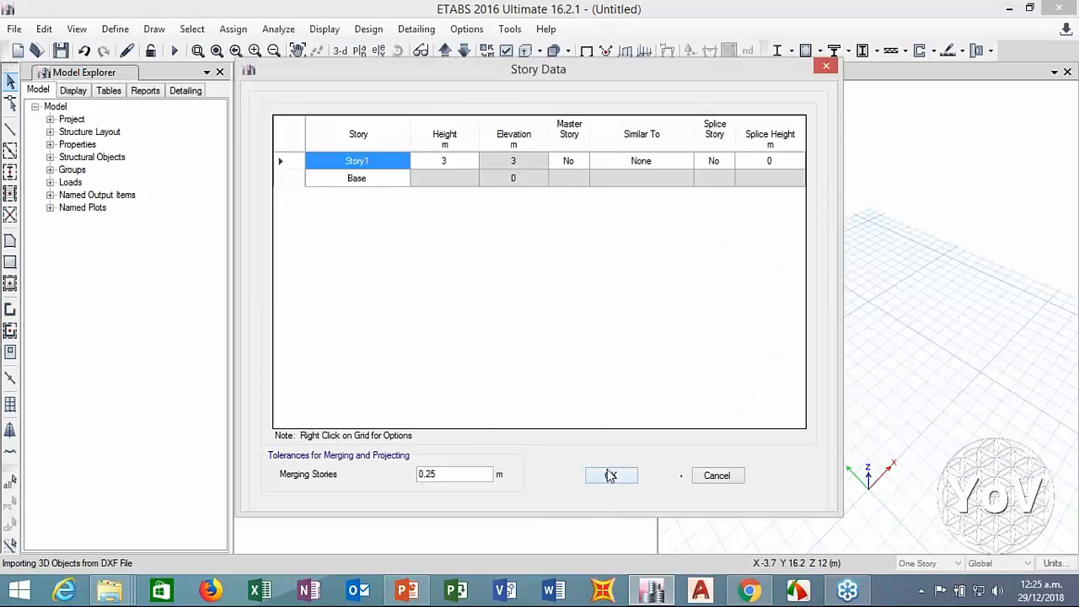
pyautogui.click(610, 477)
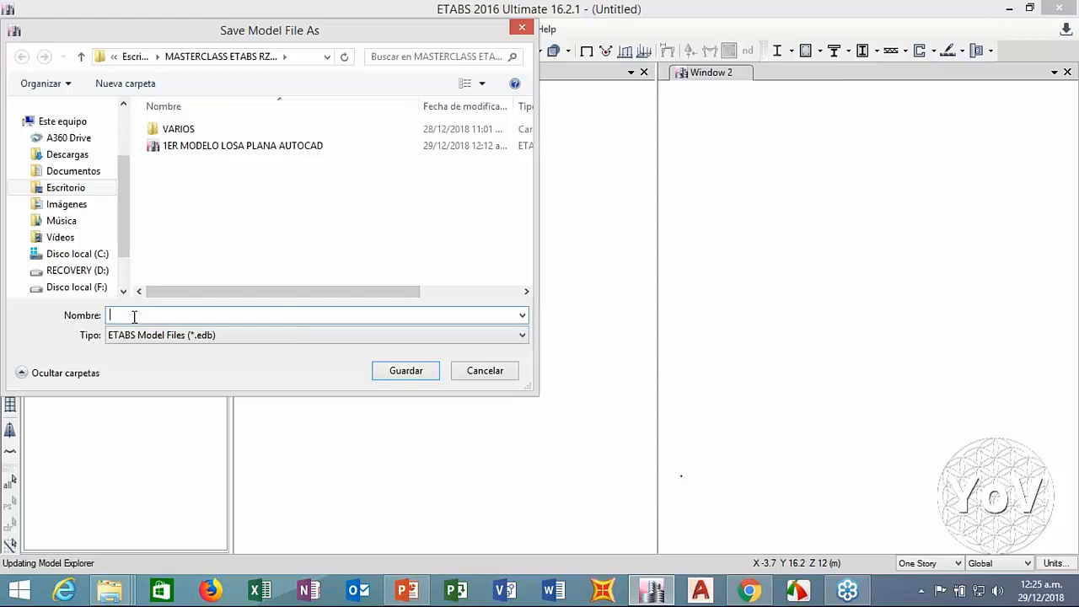
# Step: Save the imported model as "2DO MODELO EDIFICIO 6 NIVELES NUCLEO ASCENSOR"
pyautogui.write('2DO MODELO EDIFICO')
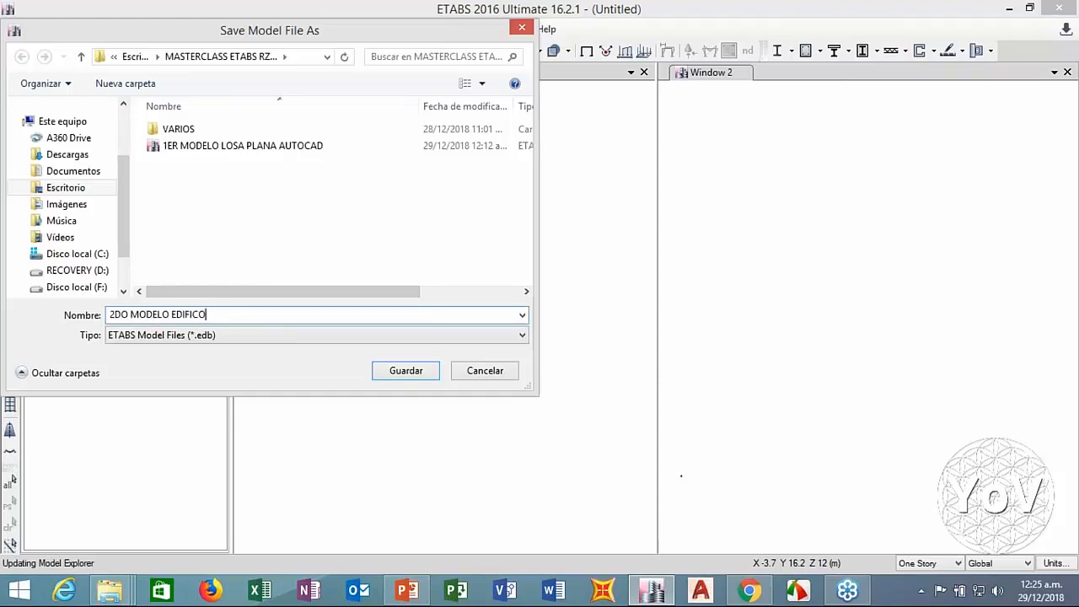
pyautogui.press('BackSpace')
pyautogui.write('IO 6 NIVELES NUCLU')
pyautogui.press('BackSpace')
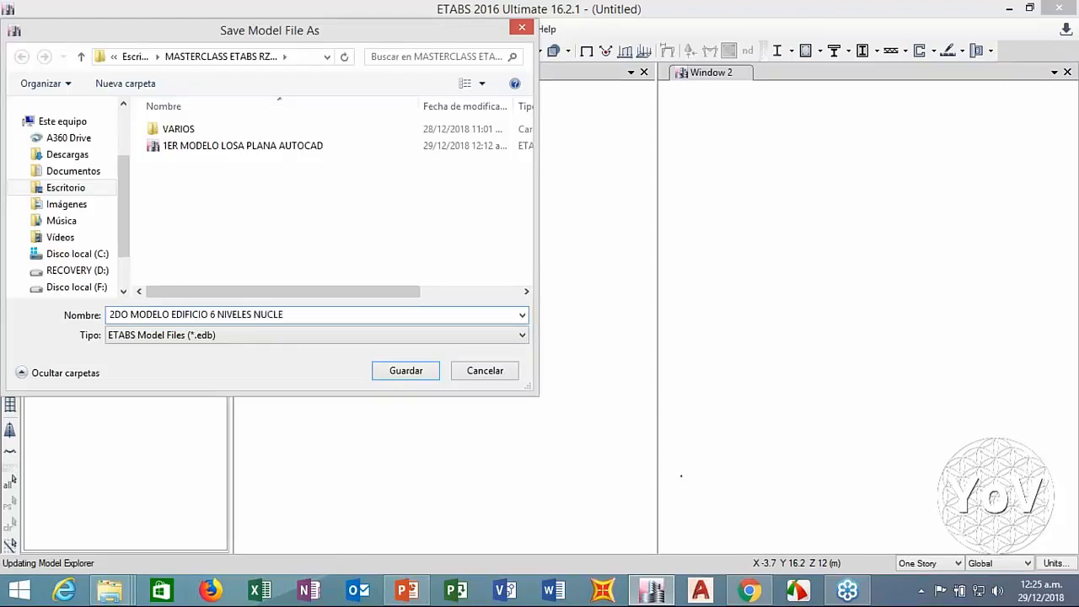
pyautogui.write('EO ASCENSOR')
pyautogui.press('Return')
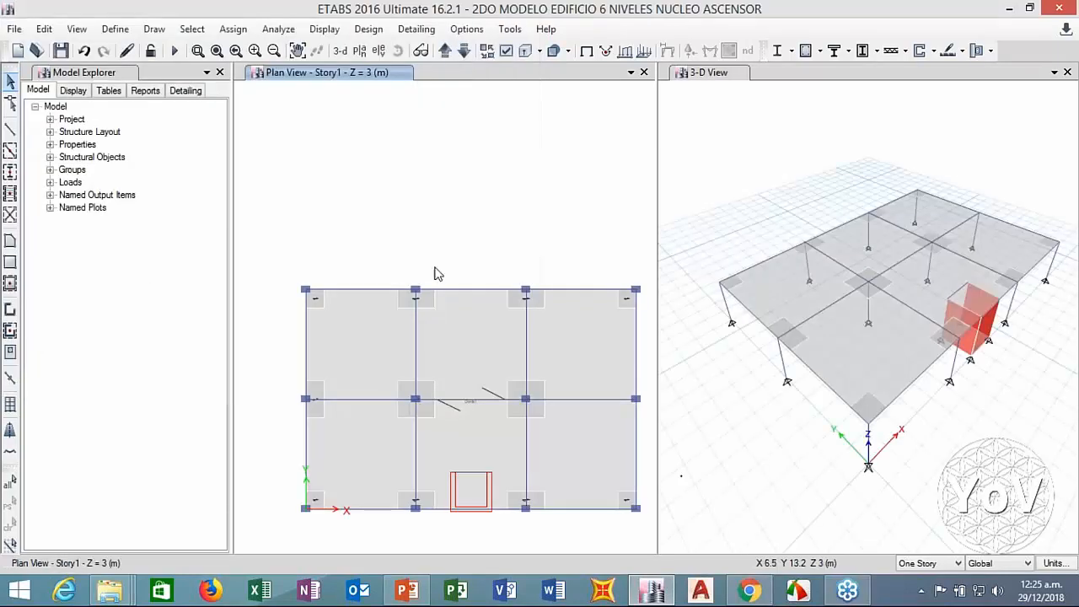
# Step: Look over the imported one-story model in the plan and 3-D views and save it
pyautogui.moveTo(422, 245); pyautogui.dragTo(412, 181, button='middle')
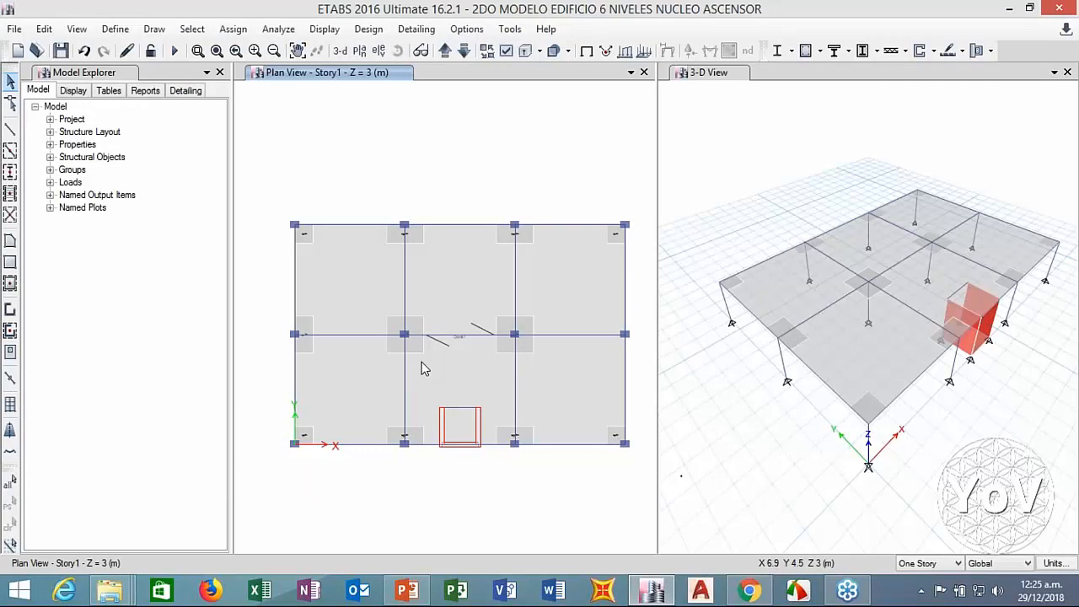
pyautogui.moveTo(785, 174); pyautogui.dragTo(753, 124, button='middle')
pyautogui.moveTo(747, 191); pyautogui.dragTo(760, 171, button='middle')
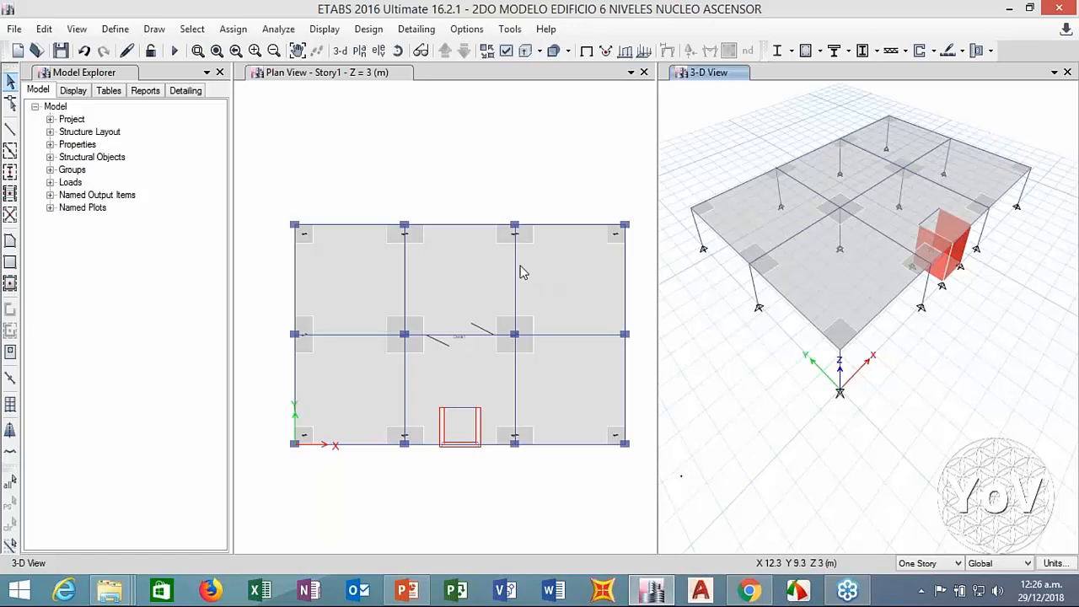
pyautogui.click(420, 176)
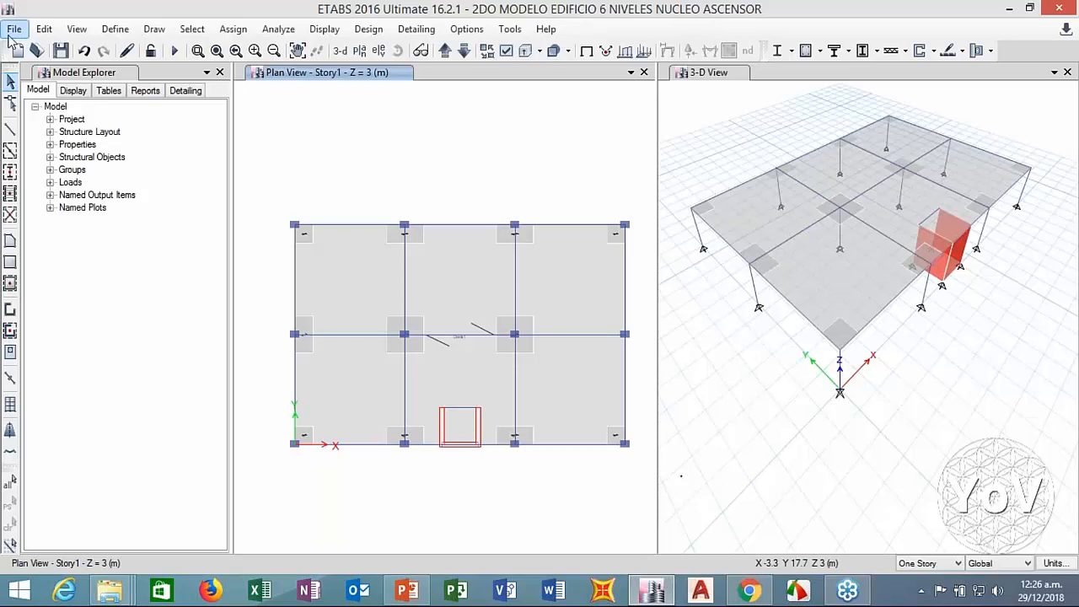
pyautogui.hotkey('ctrl', 's')
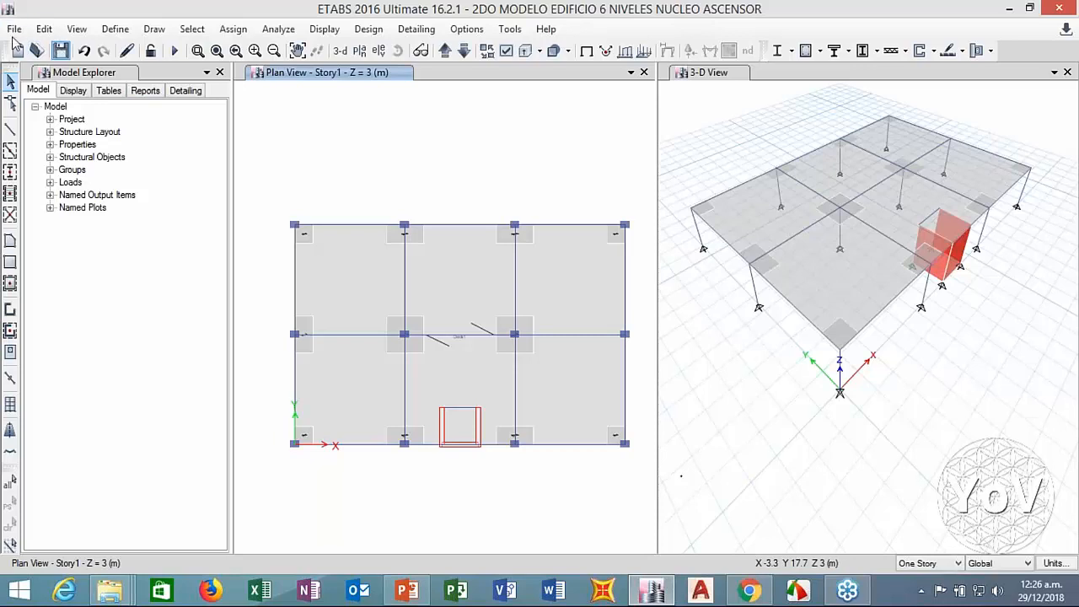
pyautogui.click(15, 28)
pyautogui.moveTo(43, 29)
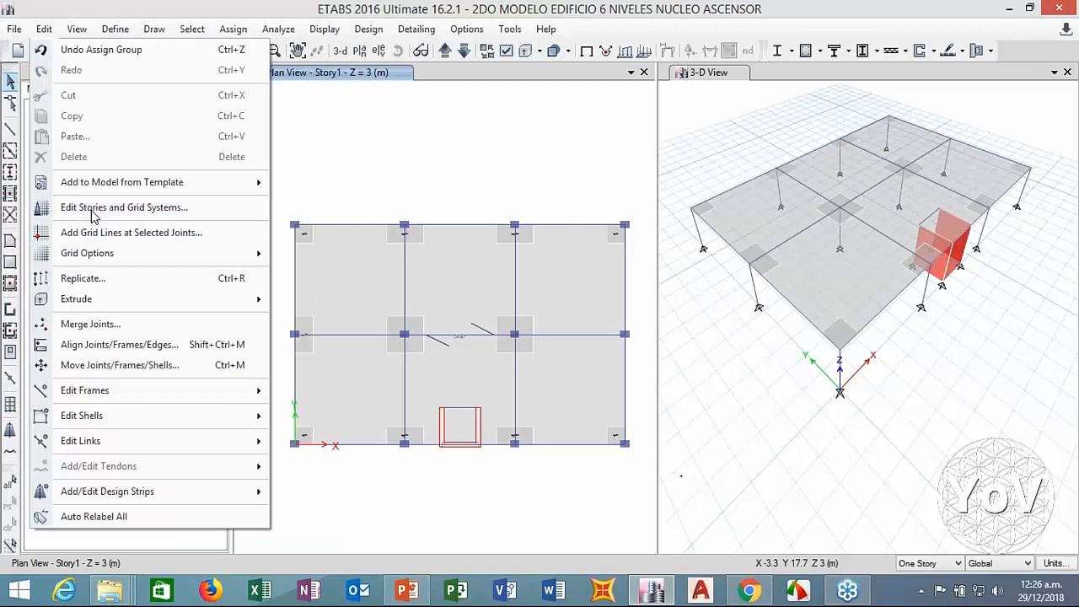
pyautogui.click(93, 215)
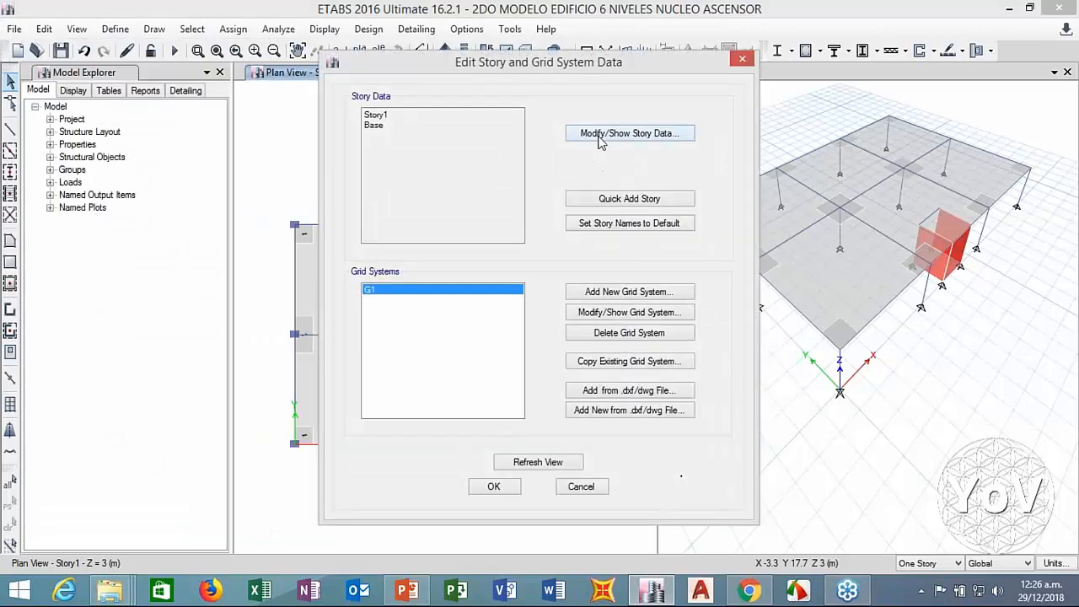
pyautogui.click(600, 140)
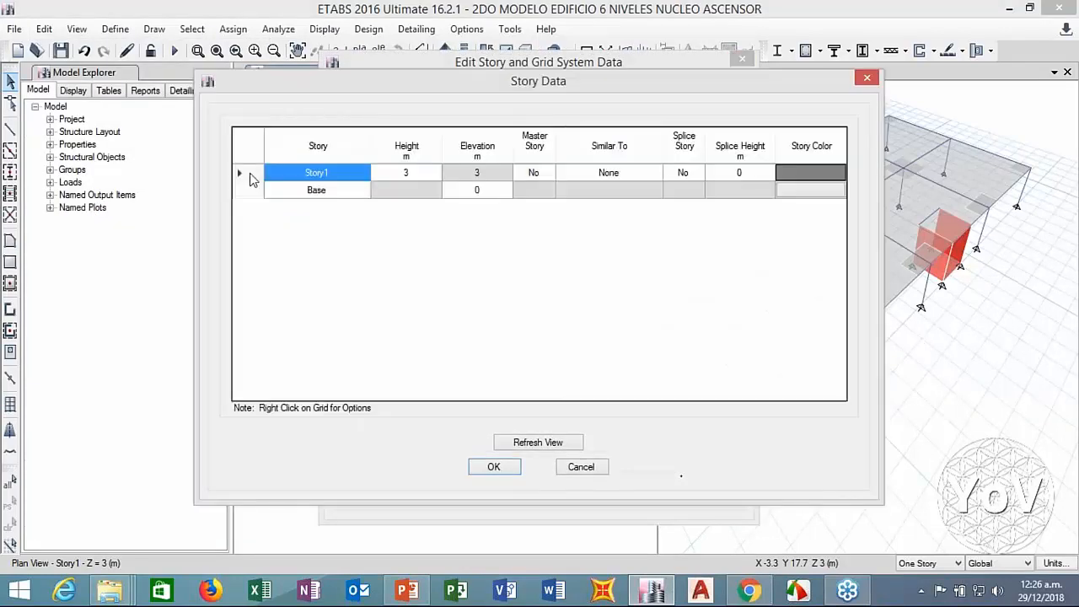
pyautogui.click(249, 179)
pyautogui.rightClick(249, 174)
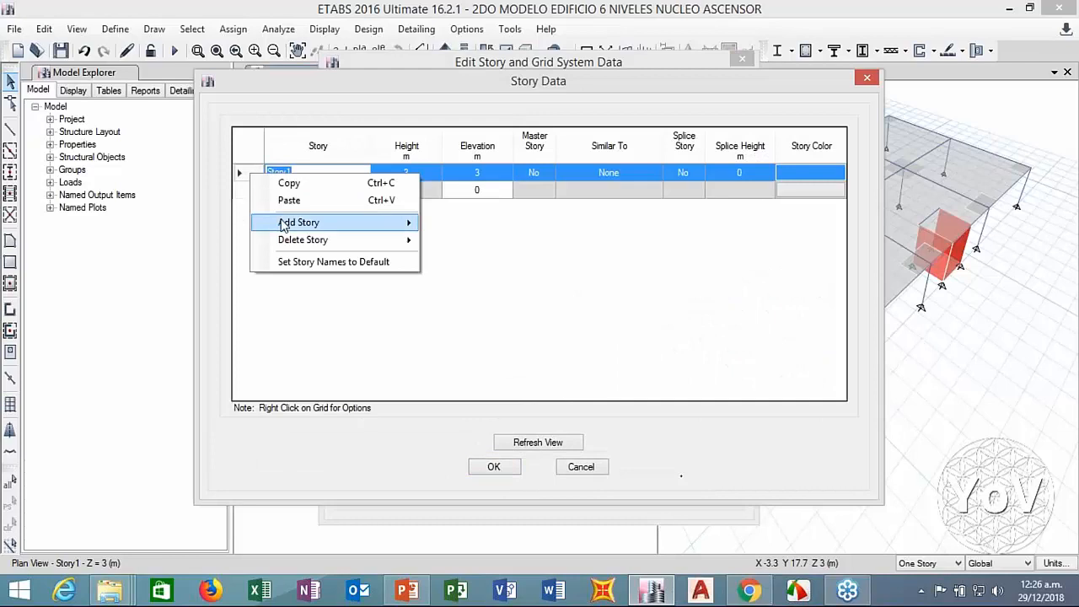
pyautogui.moveTo(255, 222)
pyautogui.click(459, 224)
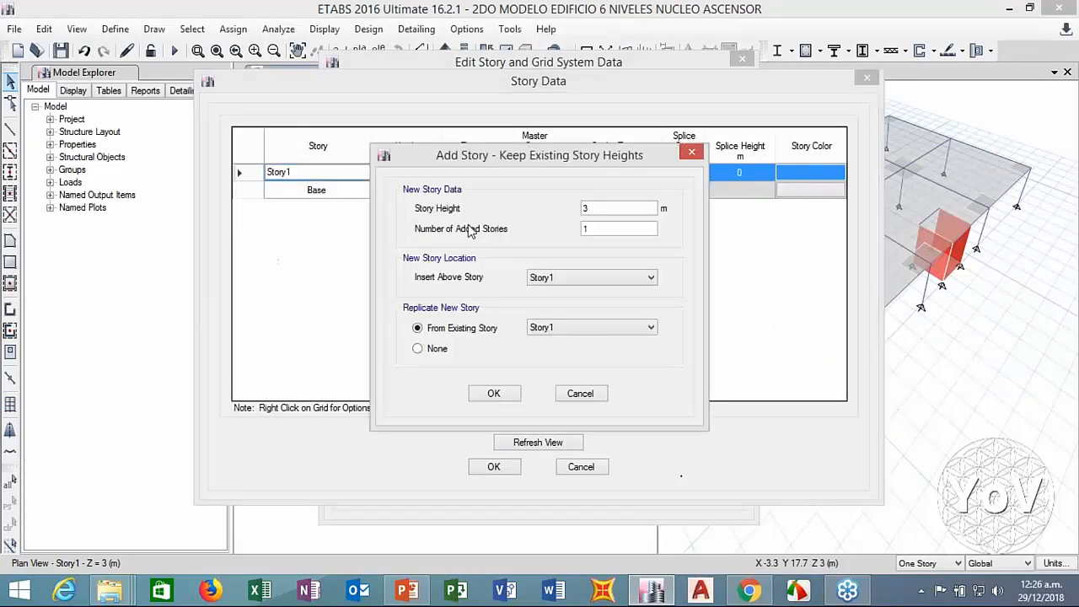
pyautogui.press('Tab')
pyautogui.write('5')
pyautogui.click(593, 208)
pyautogui.click(508, 398)
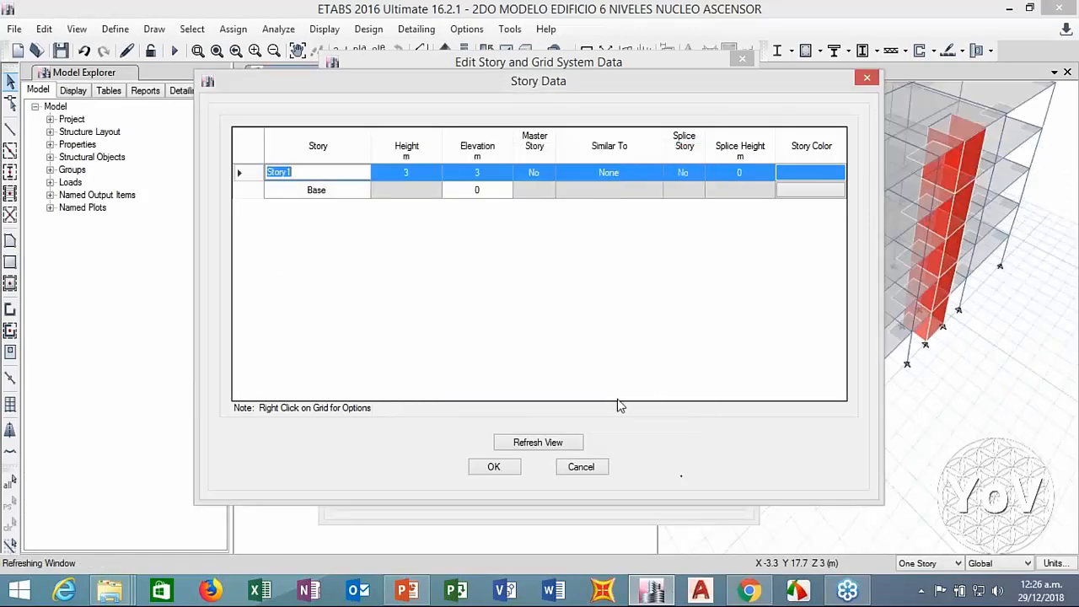
pyautogui.click(580, 467)
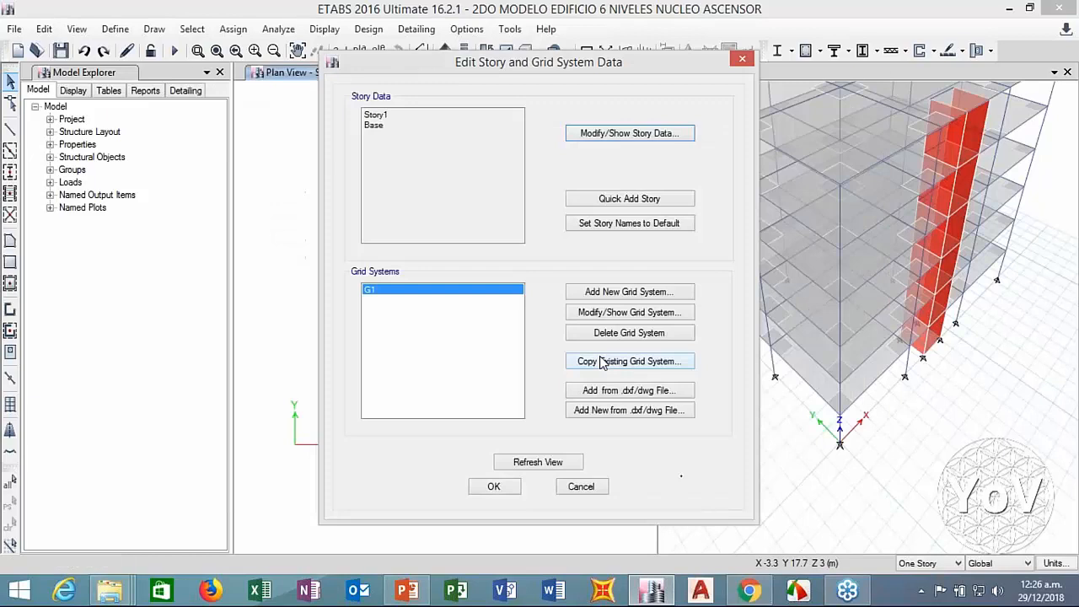
pyautogui.click(581, 486)
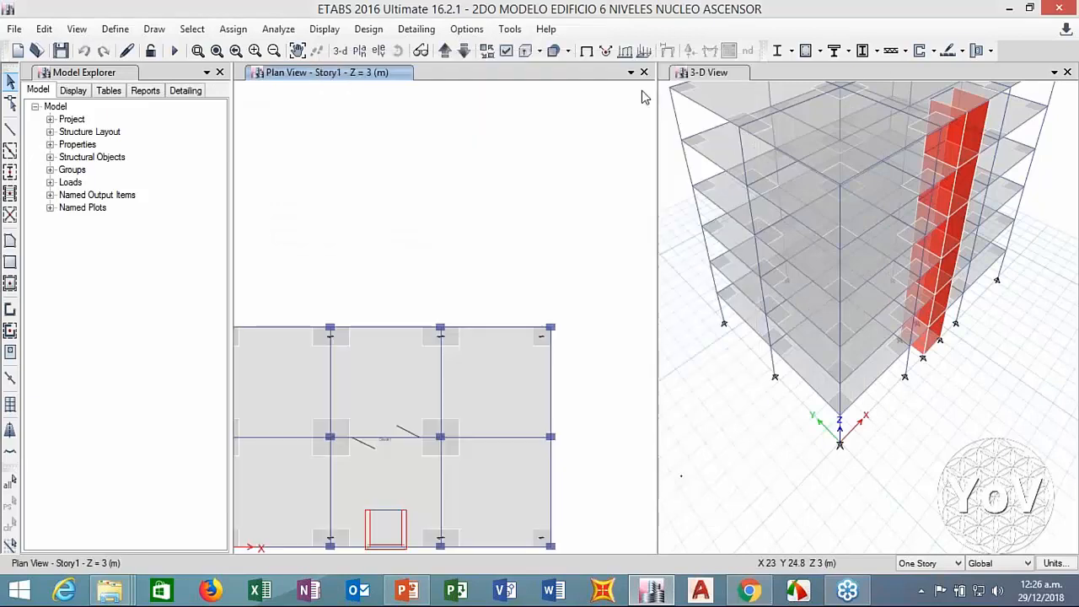
# Step: Close the plan view and add 5 stories, each 3 m high, above Story1, replicated from Story1
pyautogui.click(644, 71)
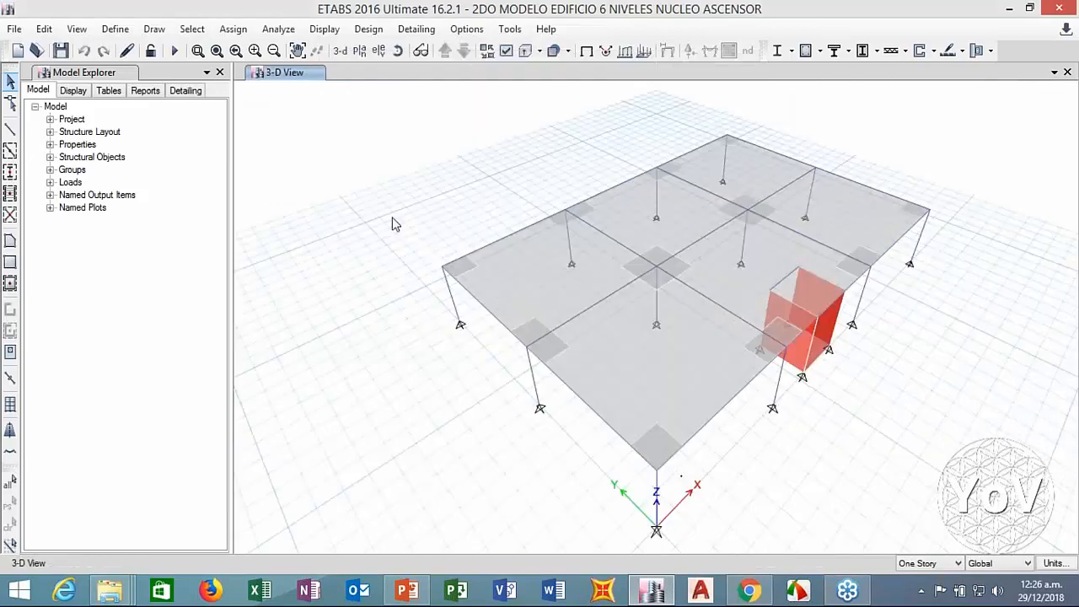
pyautogui.click(17, 30)
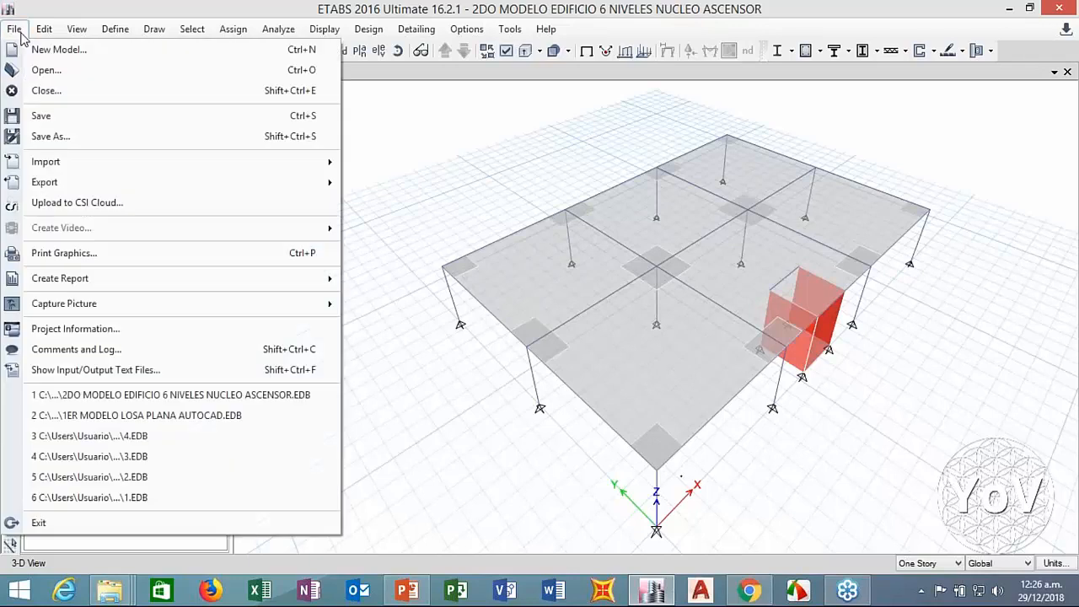
pyautogui.click(108, 207)
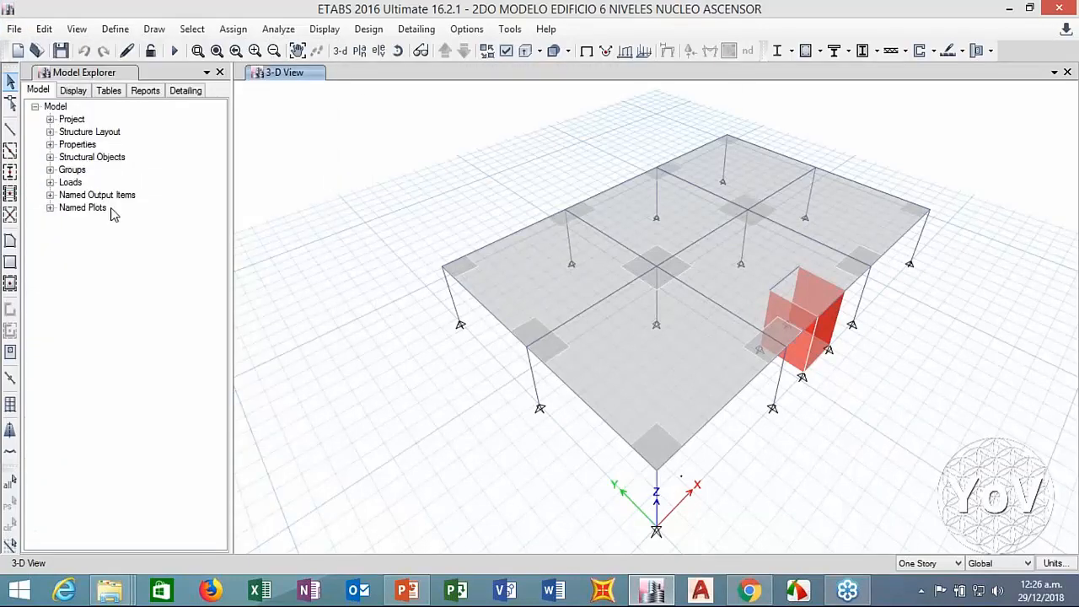
pyautogui.click(646, 203)
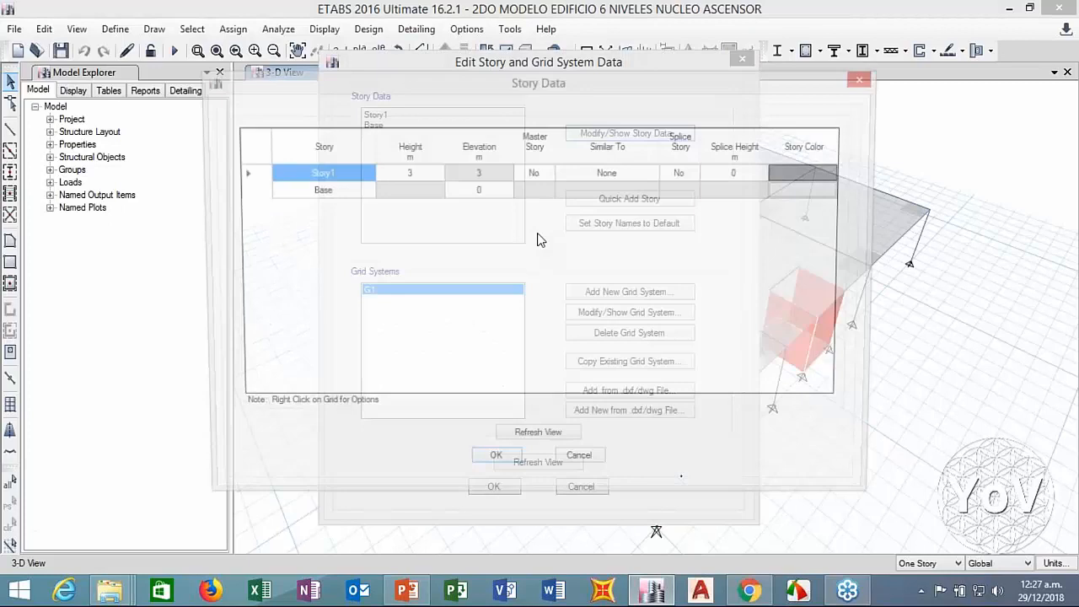
pyautogui.rightClick(257, 174)
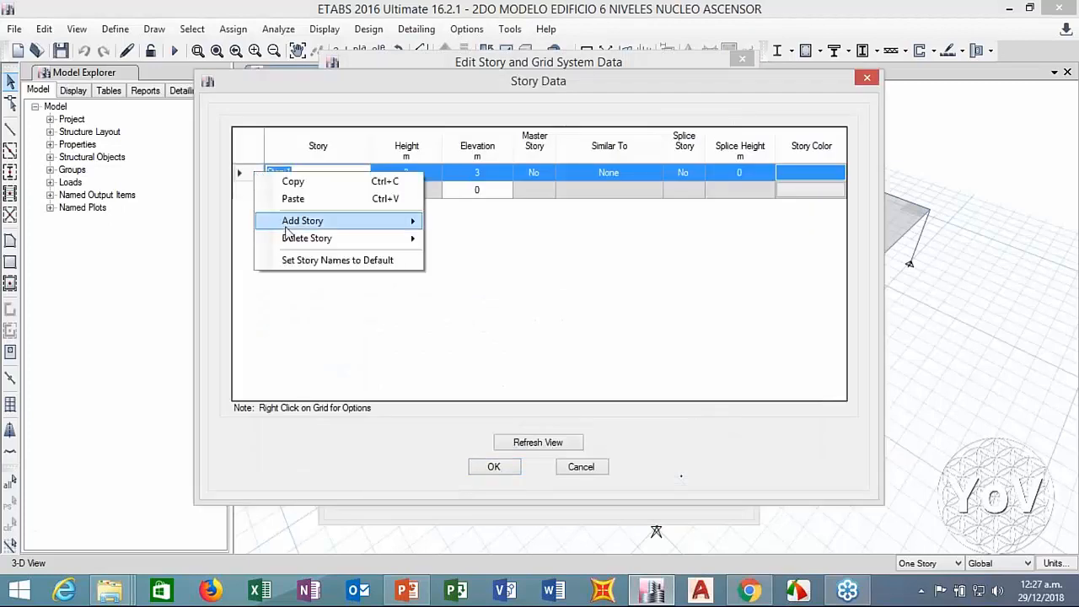
pyautogui.moveTo(398, 222)
pyautogui.click(487, 221)
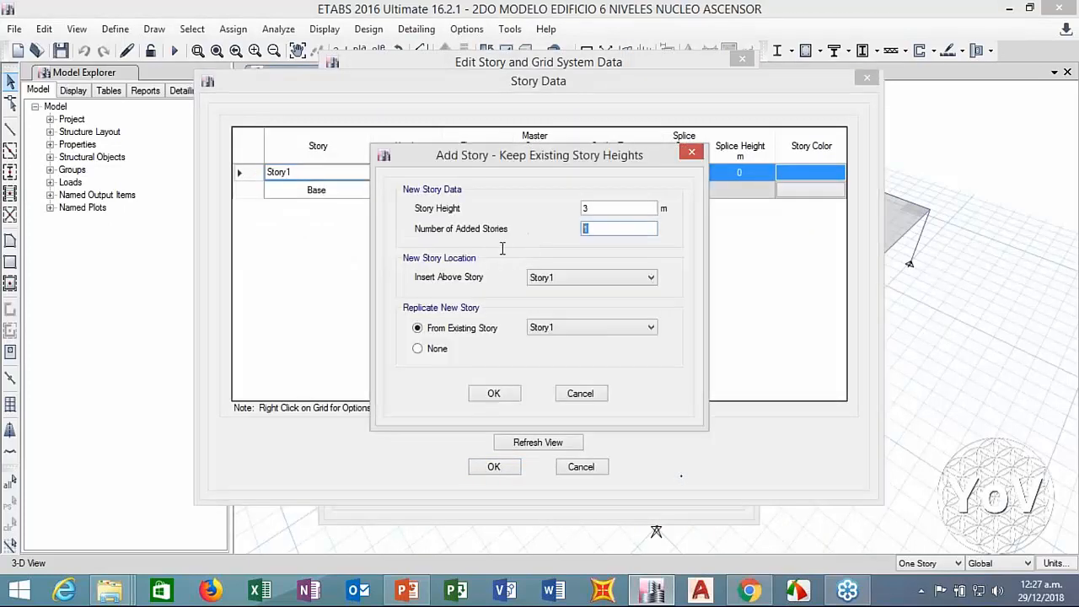
pyautogui.write('5')
pyautogui.click(494, 394)
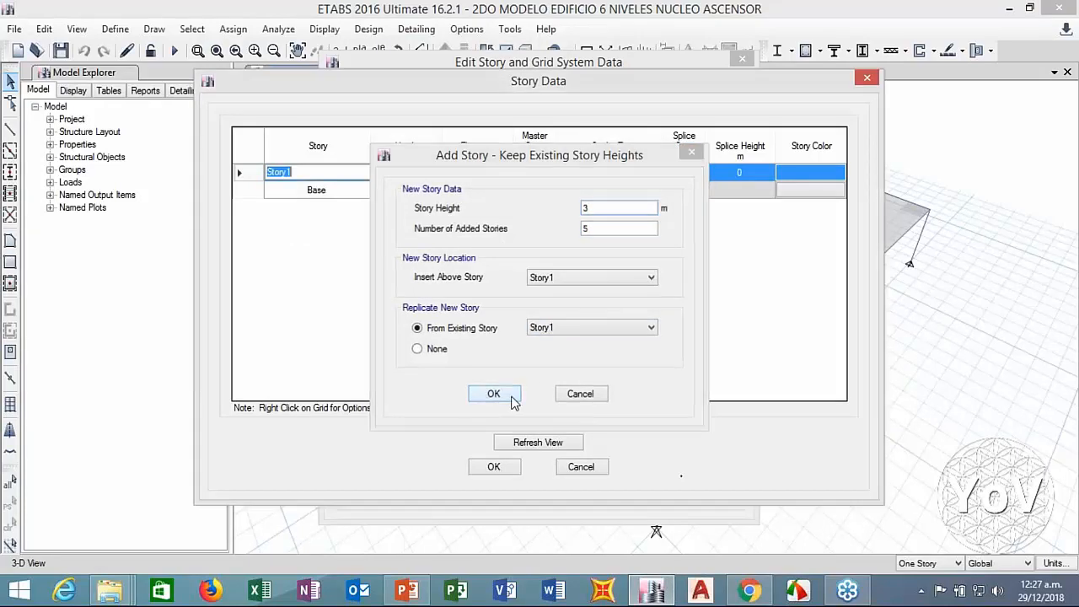
pyautogui.click(495, 467)
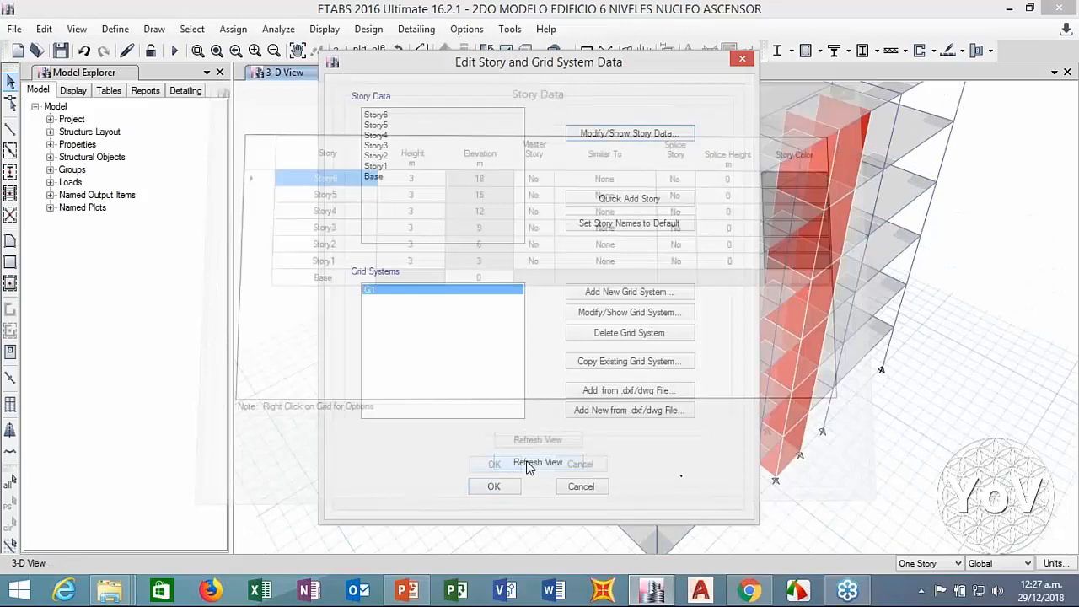
pyautogui.click(497, 486)
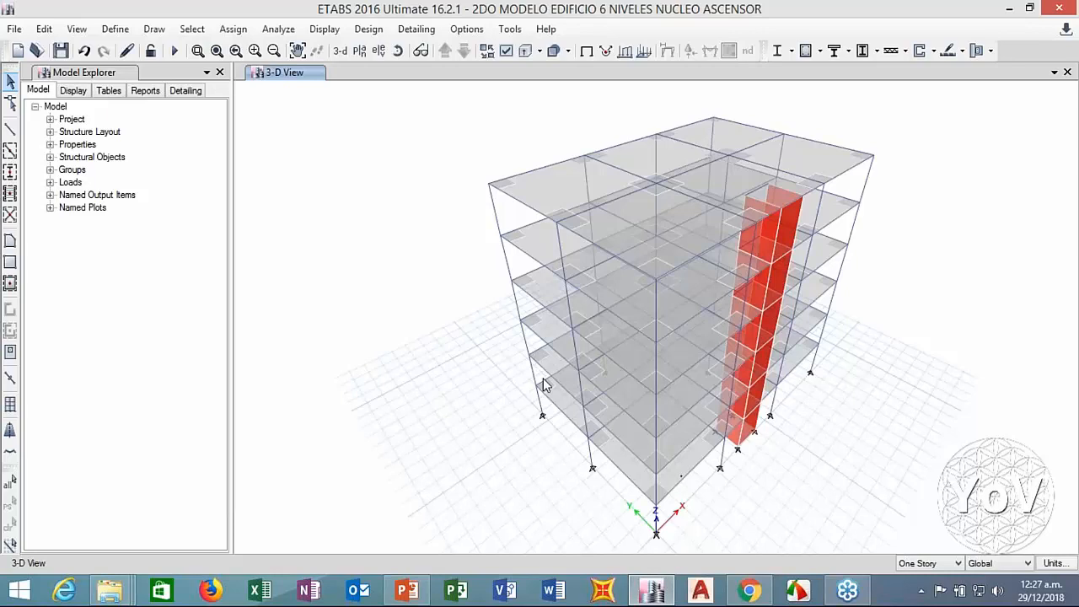
# Step: Open the response spectrum function definitions and choose Peru Norma E.030 as the function type to add
pyautogui.click(116, 30)
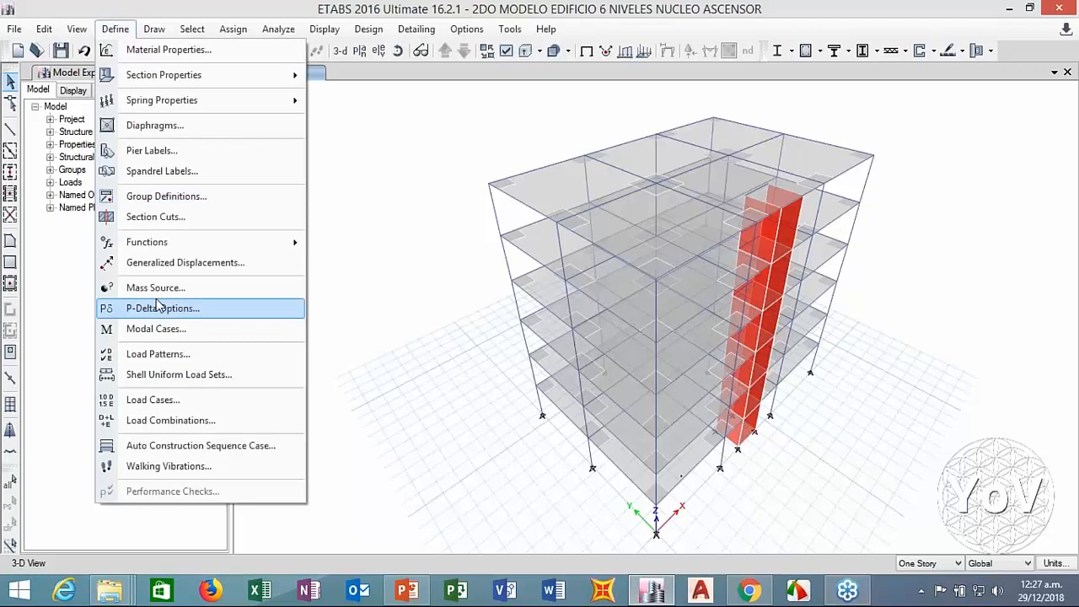
pyautogui.moveTo(283, 245)
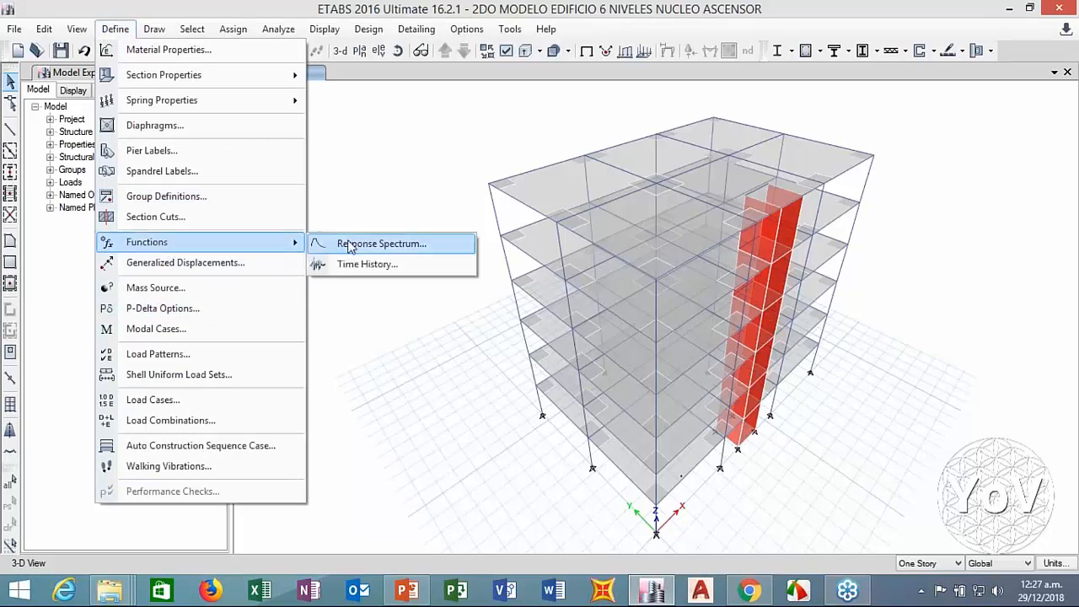
pyautogui.click(381, 243)
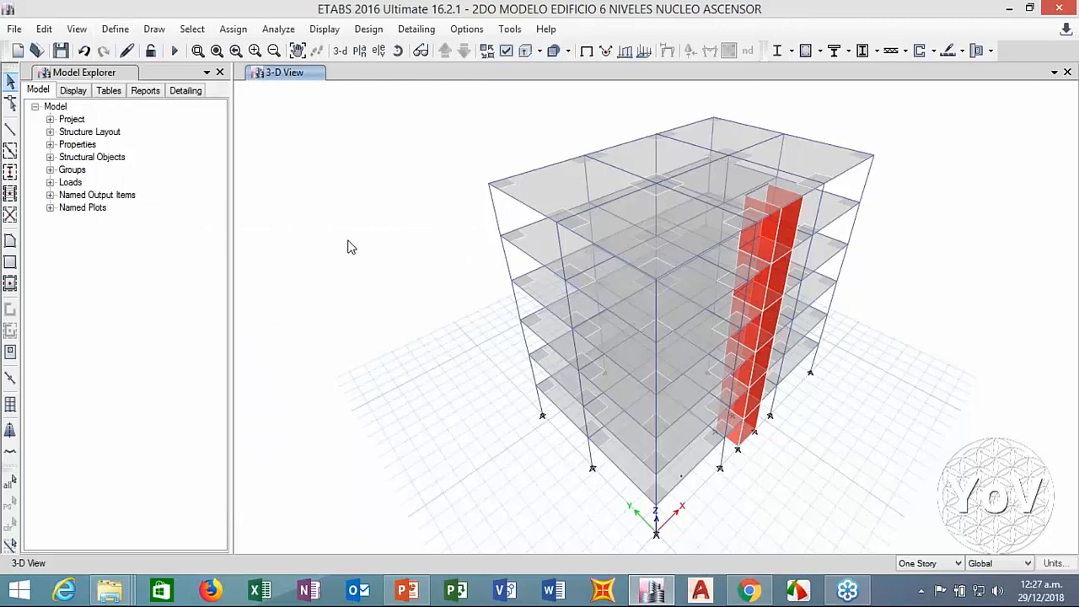
pyautogui.click(624, 226)
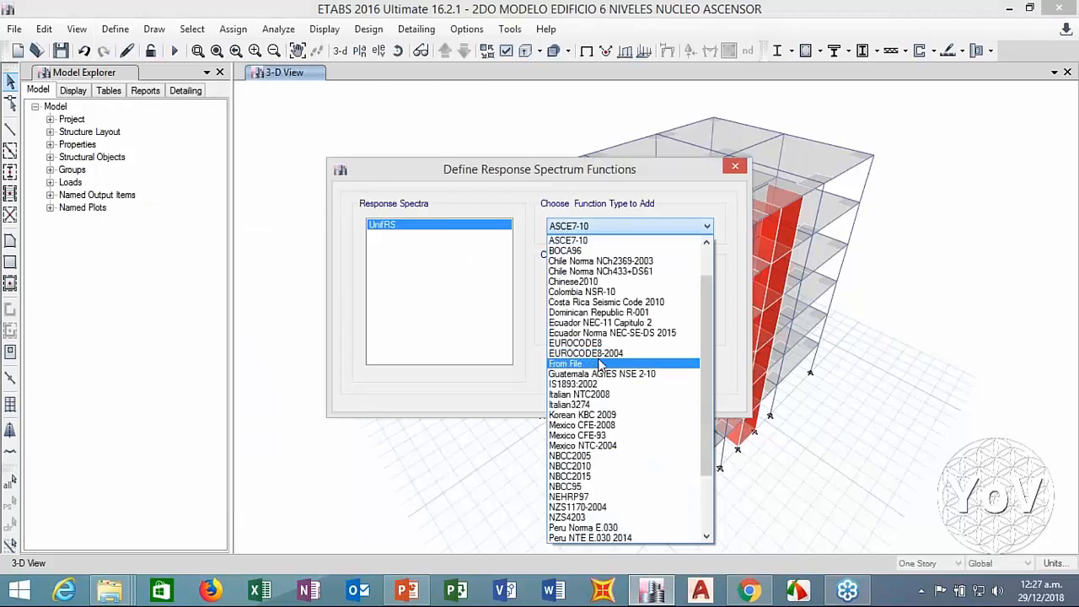
pyautogui.scroll(-1, 601, 364)
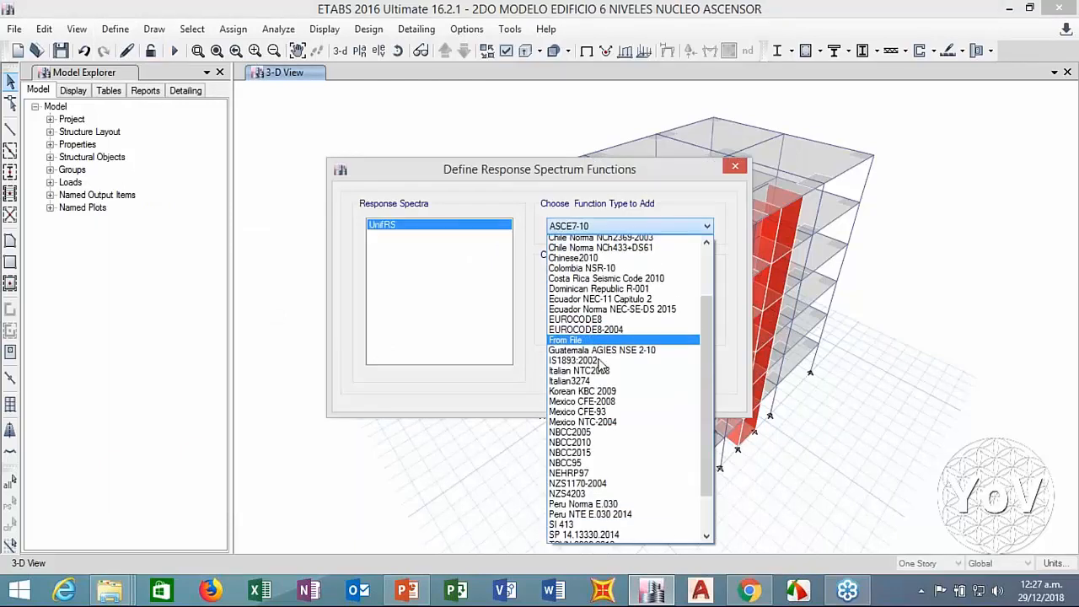
pyautogui.click(616, 497)
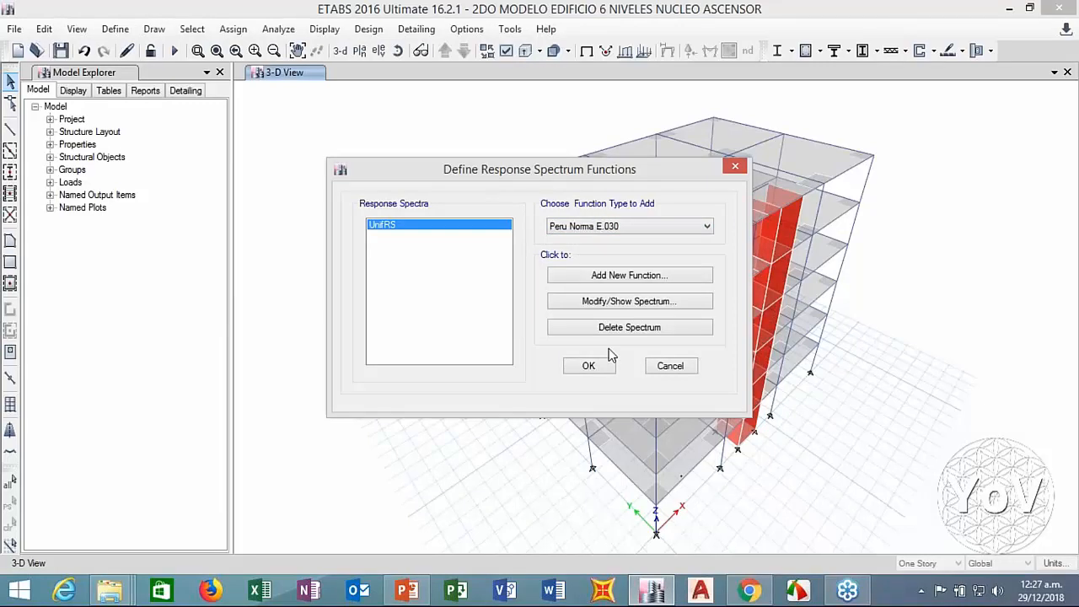
# Step: Inspect the period and value definition of the existing UnifRS spectrum and close it without changes
pyautogui.click(595, 305)
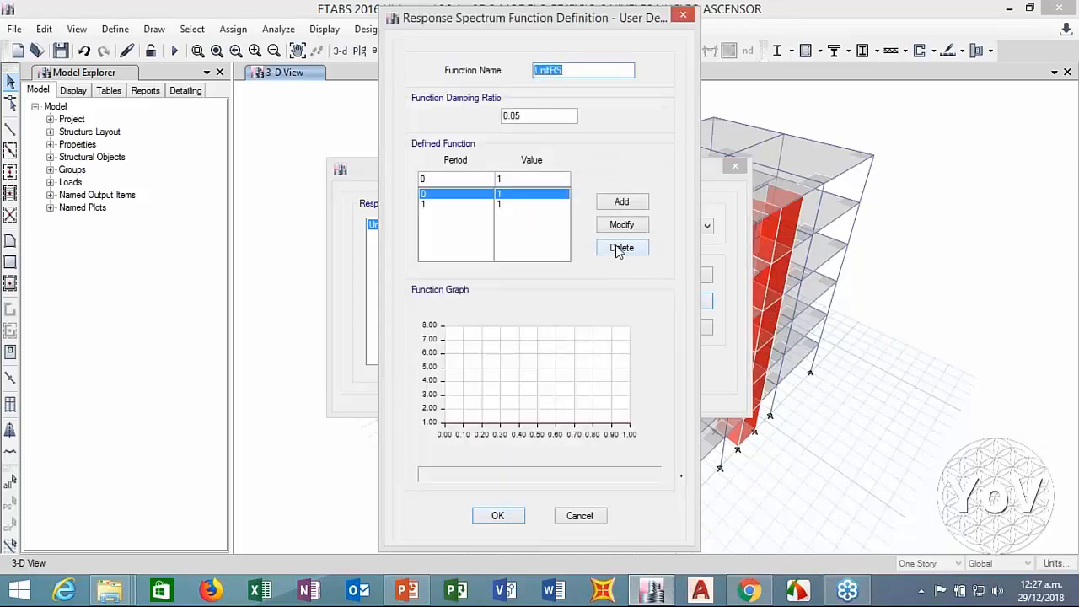
pyautogui.click(622, 226)
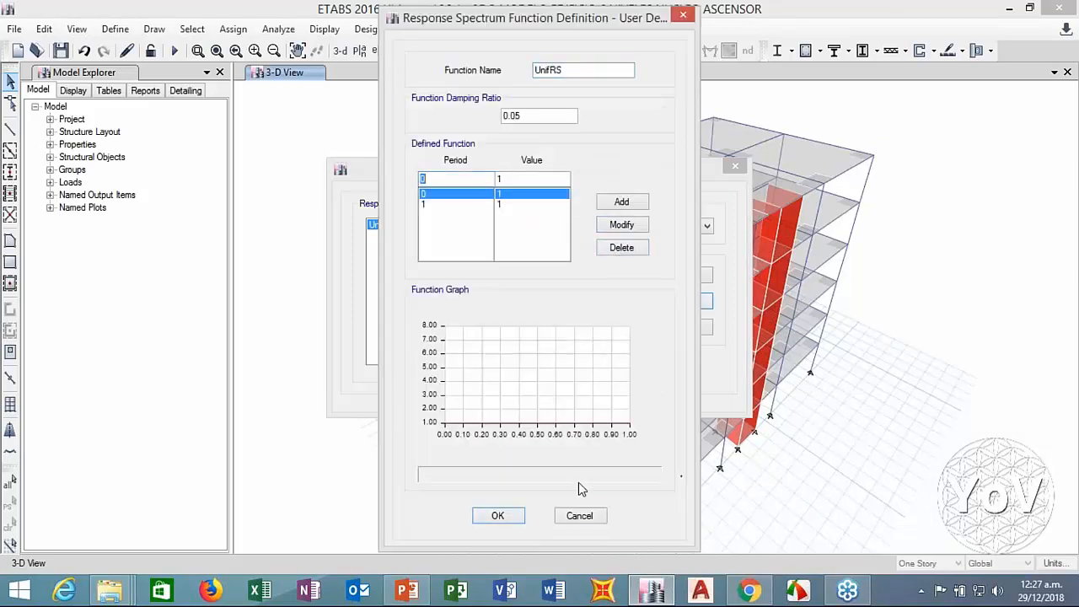
pyautogui.click(578, 515)
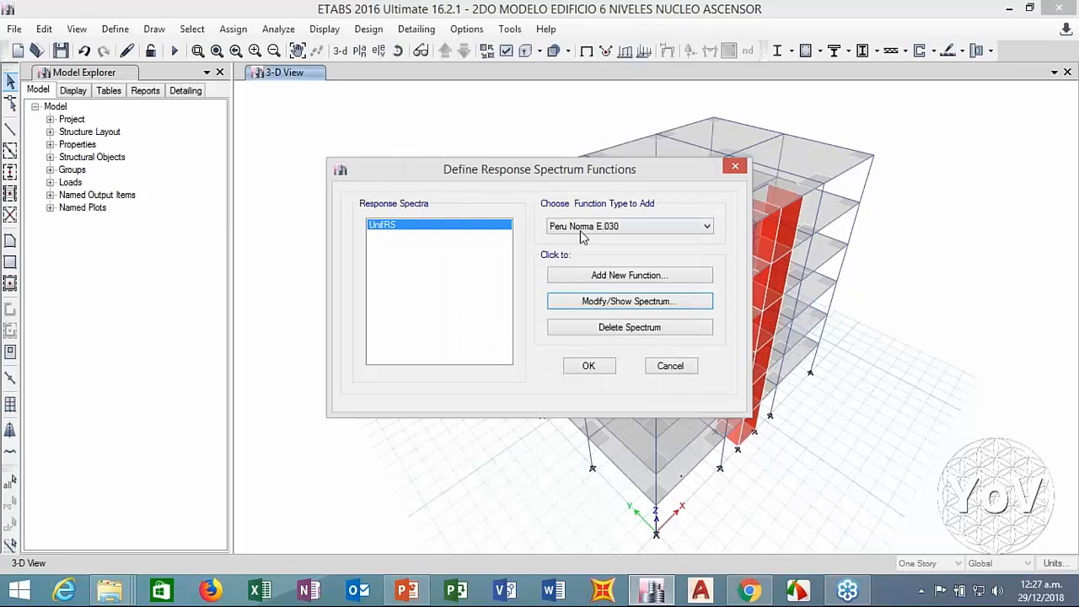
# Step: Add a new Peru Norma E.030 response spectrum function and set its seismic zone to Zone 2
pyautogui.click(596, 277)
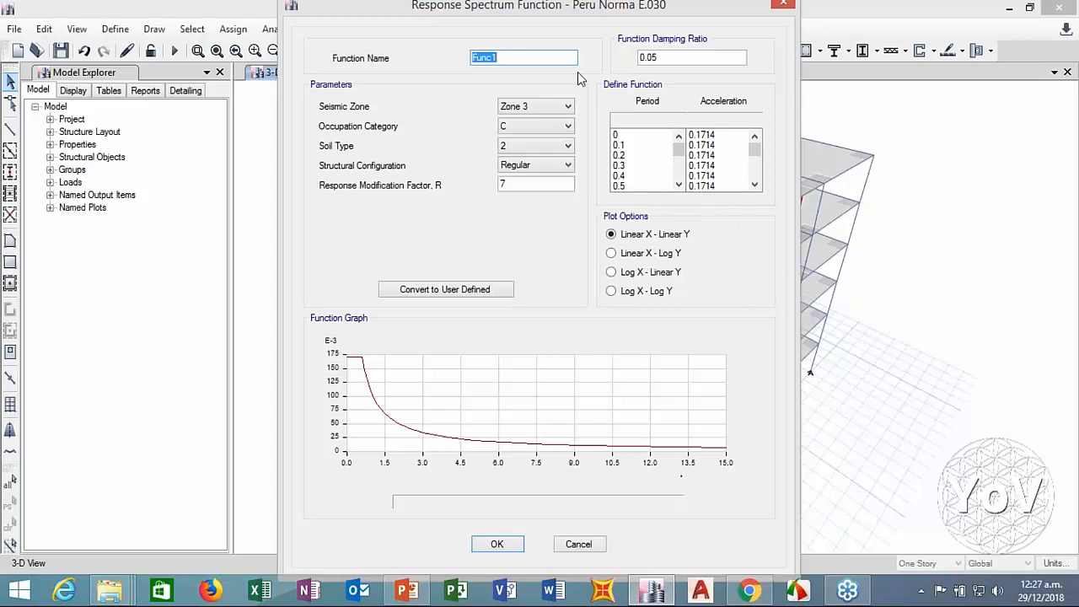
pyautogui.click(522, 107)
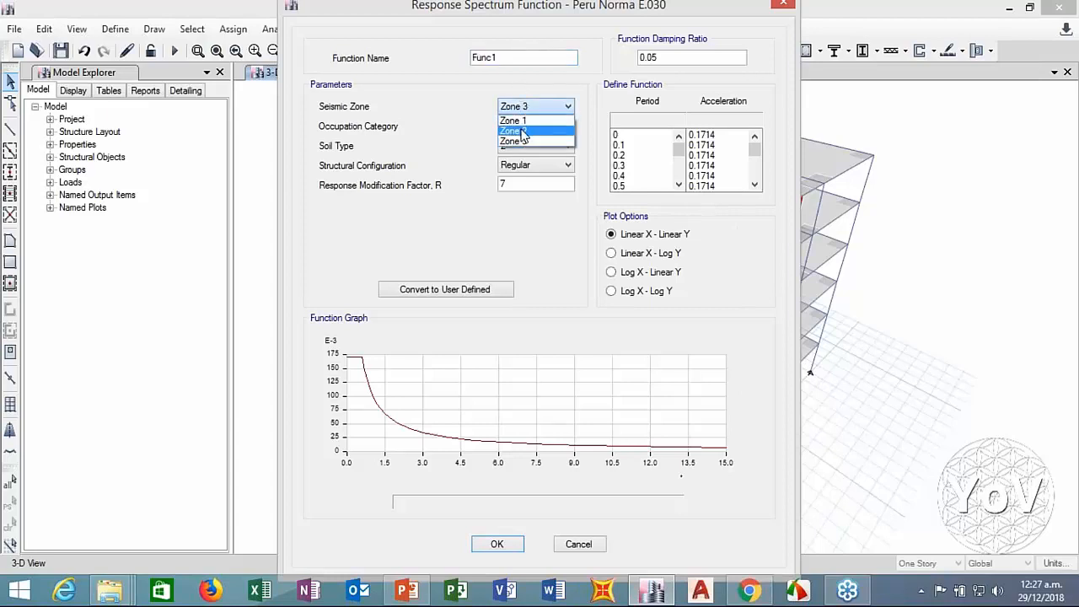
pyautogui.click(520, 133)
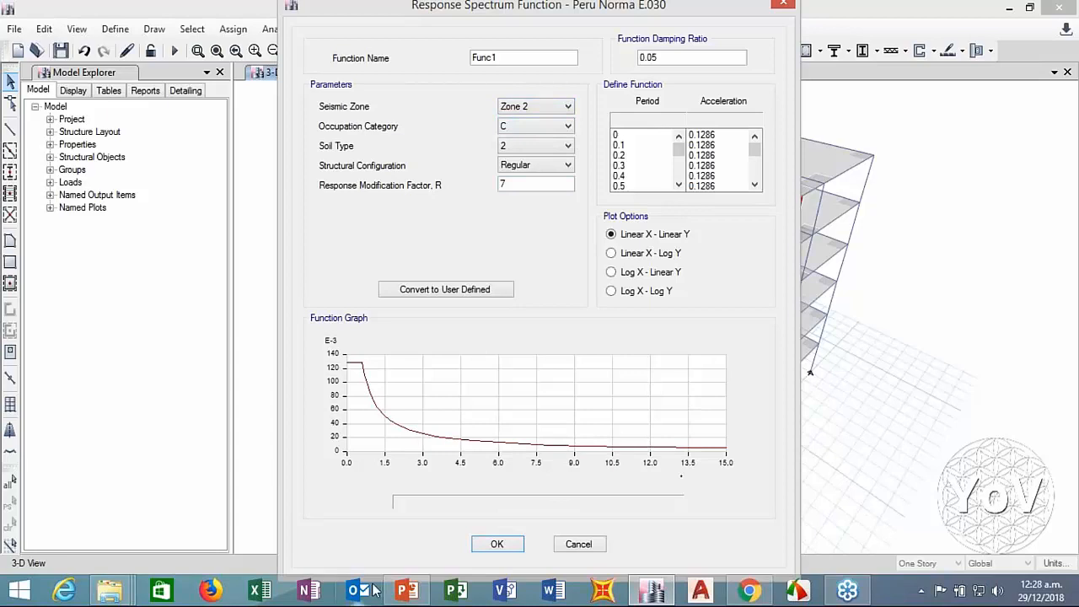
# Step: Switch to the PowerPoint presentation and open slide 25 with the Bolivia seismic zoning maps
pyautogui.click(406, 591)
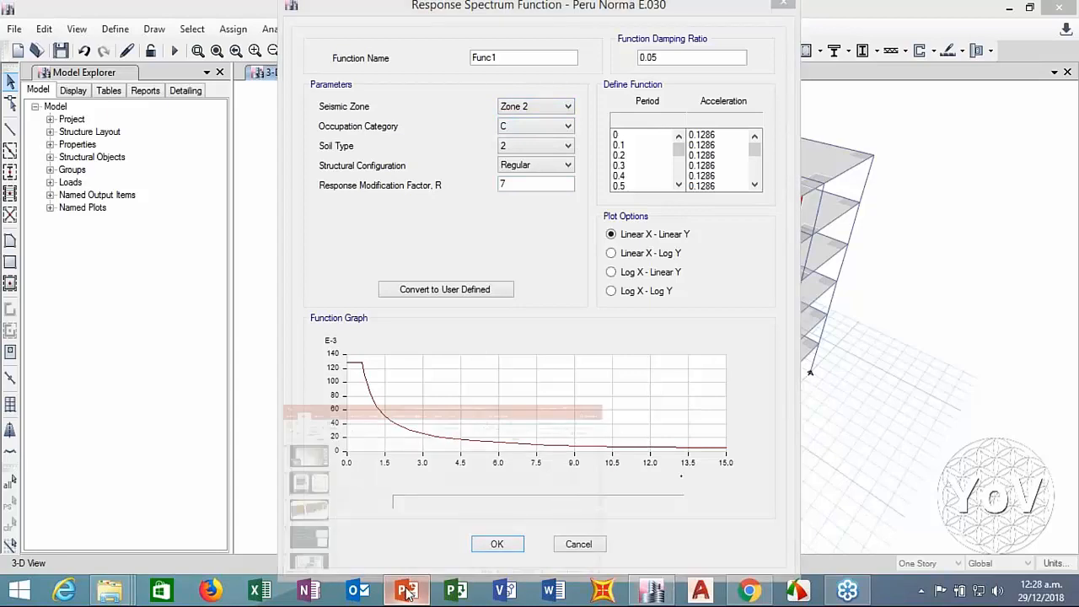
pyautogui.scroll(10, 174, 268)
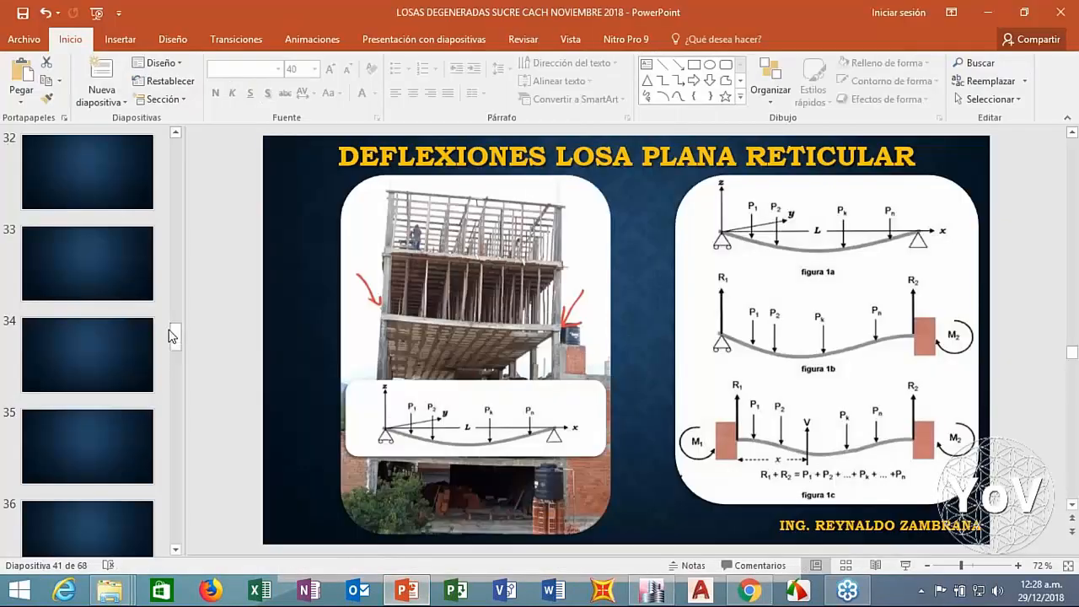
pyautogui.scroll(5, 174, 269)
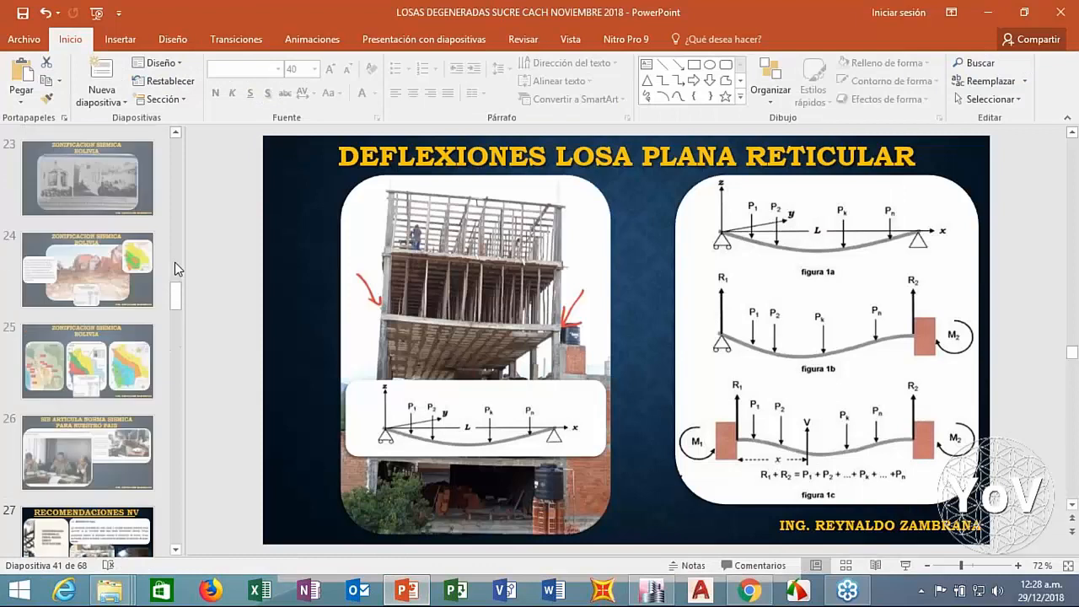
pyautogui.click(99, 397)
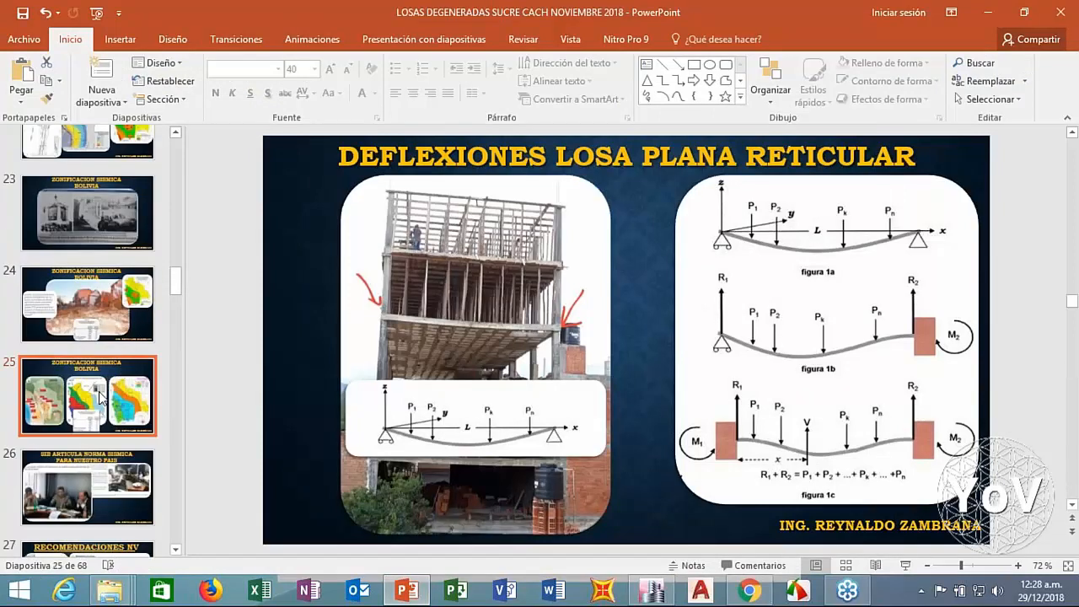
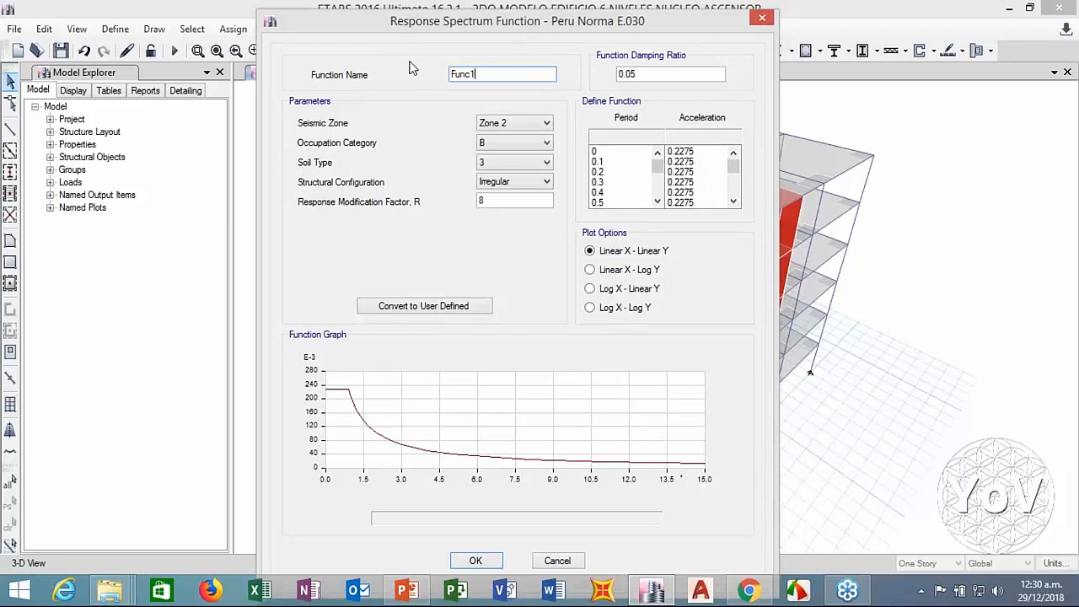
# Step: Compare the spectrum curve for regular and irregular structural configurations, leaving the structural configuration set to Regular
pyautogui.moveTo(518, 27); pyautogui.dragTo(539, 48)
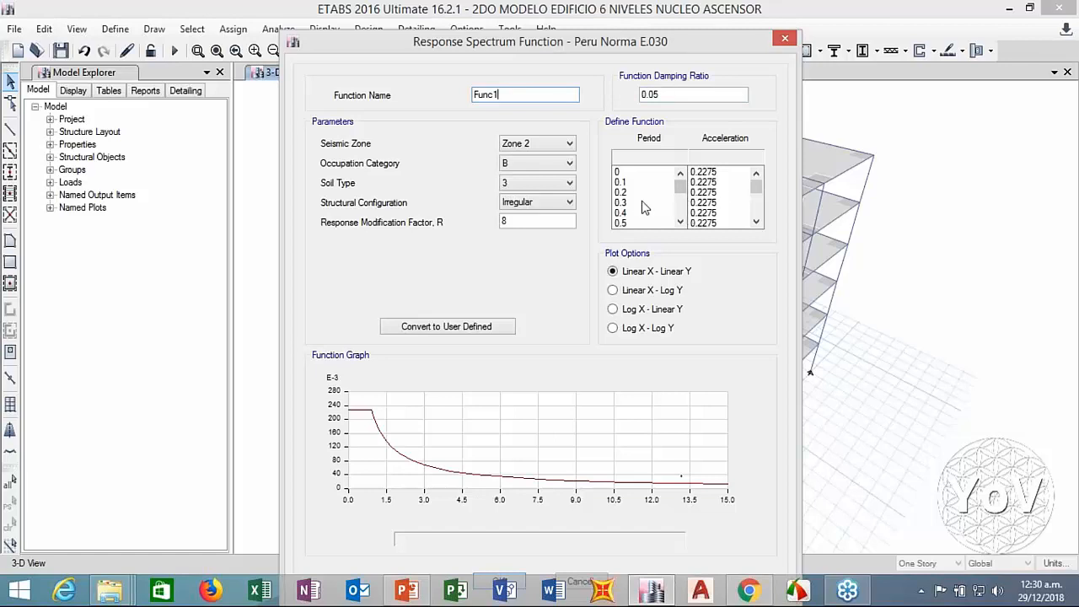
pyautogui.click(514, 204)
pyautogui.click(510, 220)
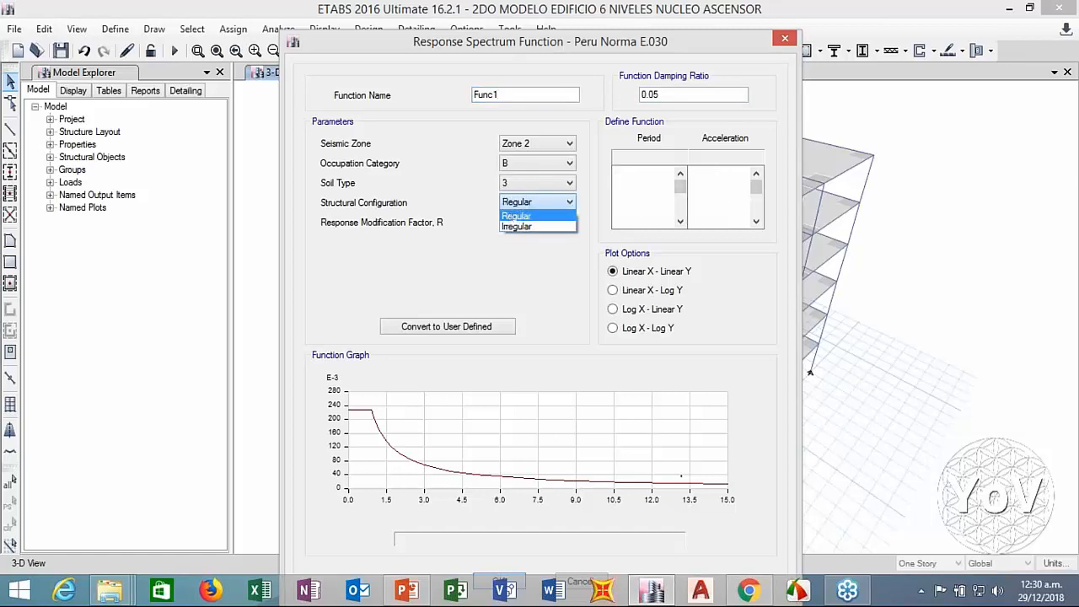
pyautogui.click(514, 204)
pyautogui.click(515, 221)
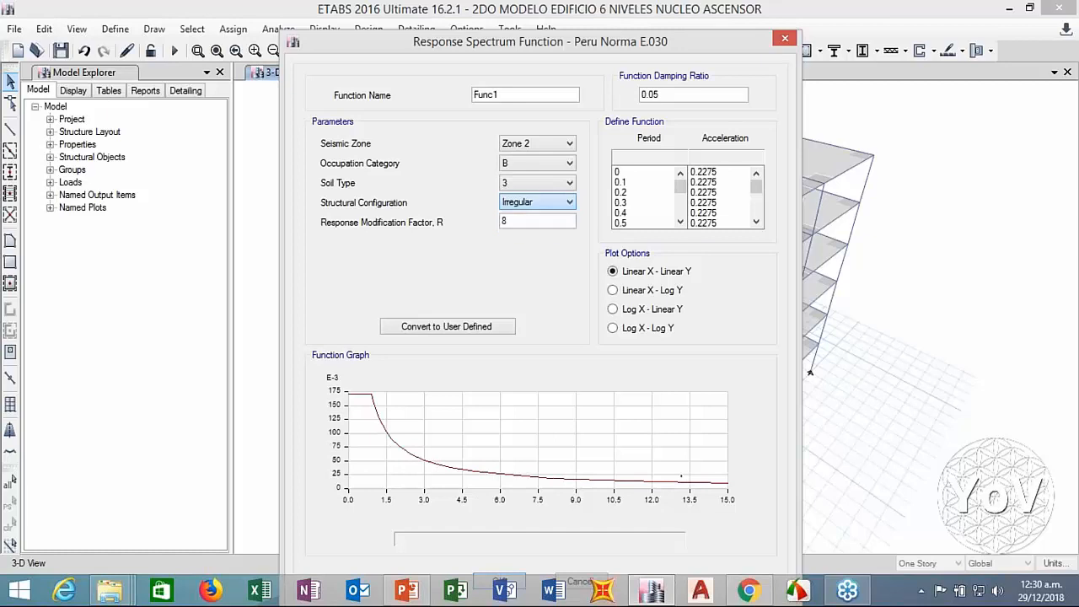
pyautogui.doubleClick(504, 220)
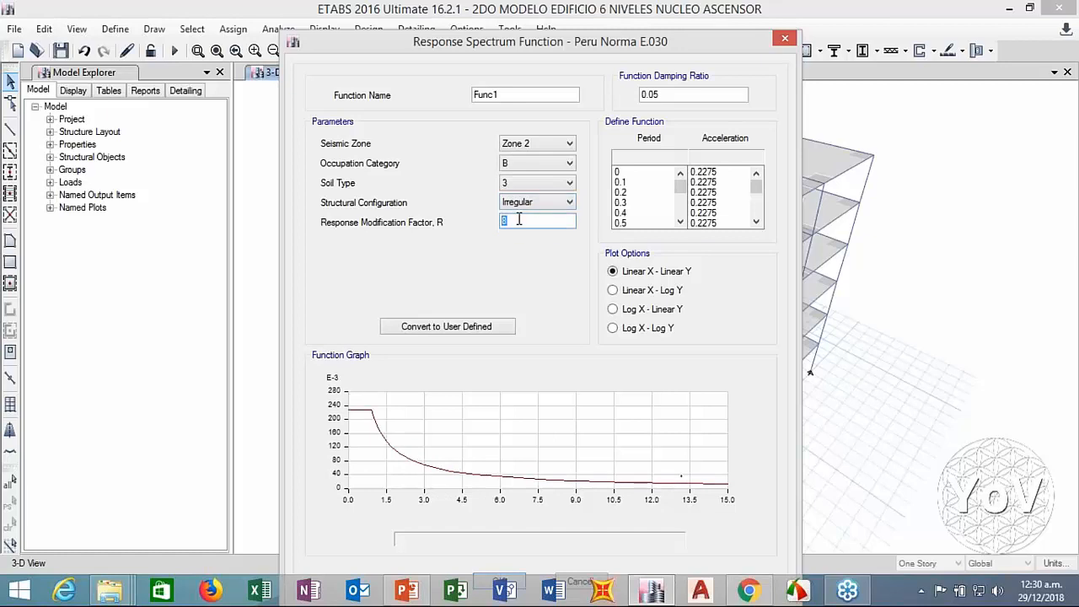
pyautogui.click(528, 205)
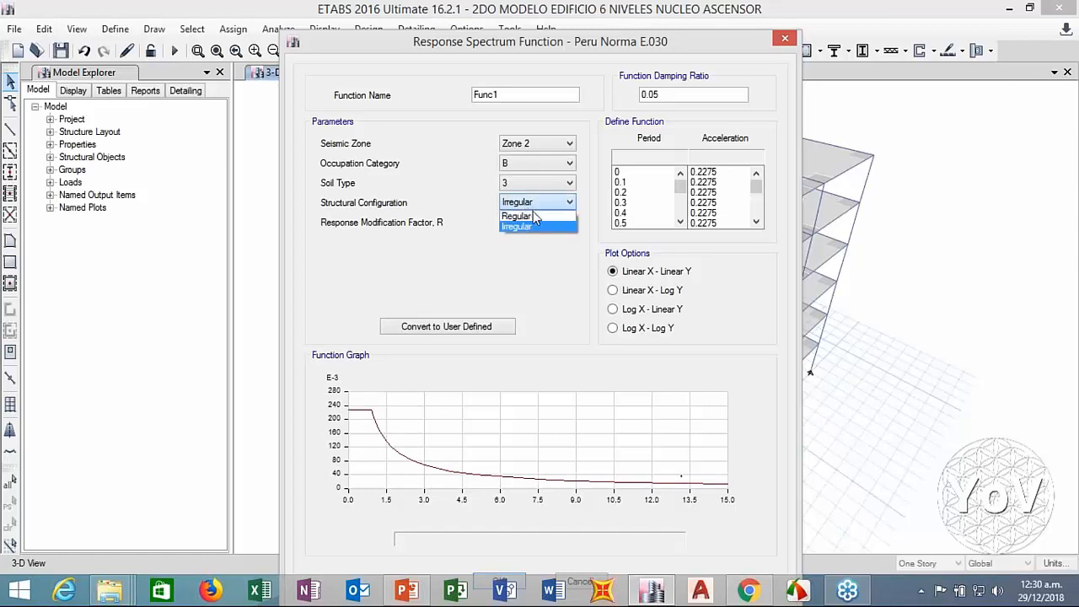
pyautogui.click(533, 216)
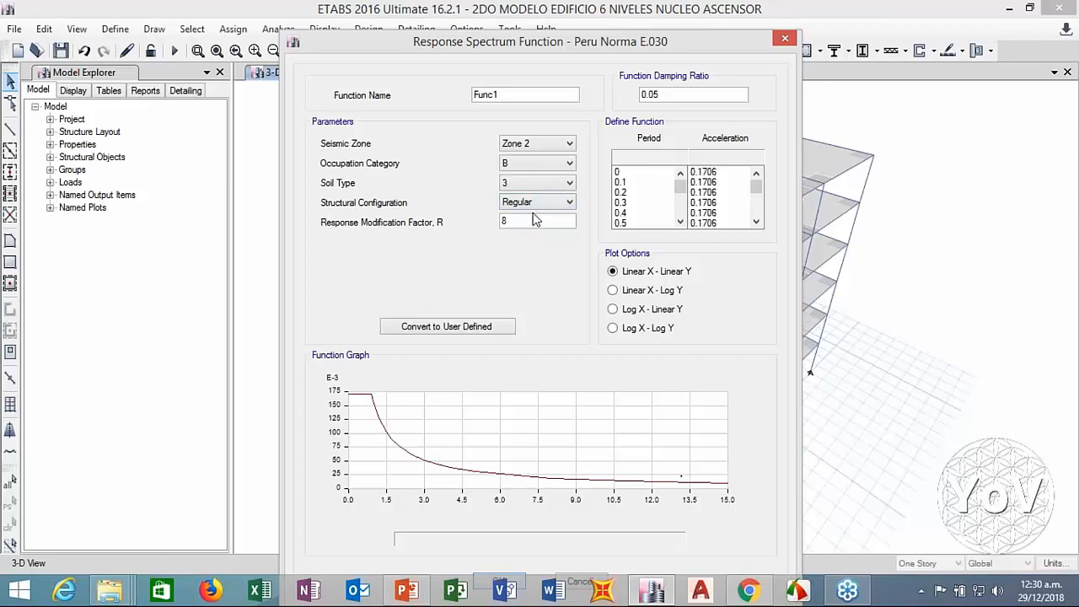
pyautogui.moveTo(593, 47); pyautogui.dragTo(560, 43)
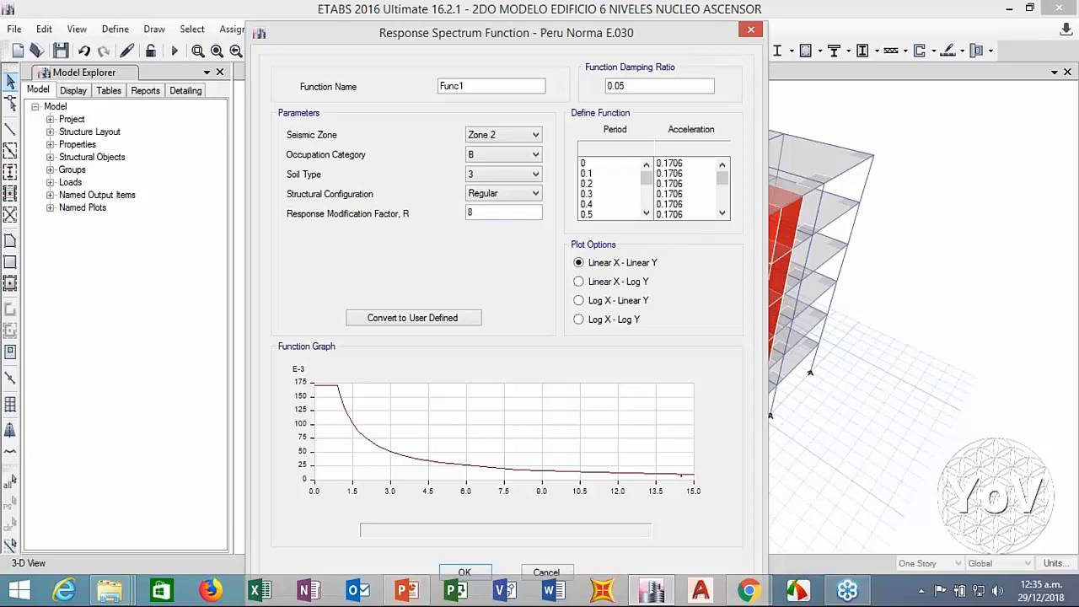
pyautogui.moveTo(456, 39); pyautogui.dragTo(168, 44)
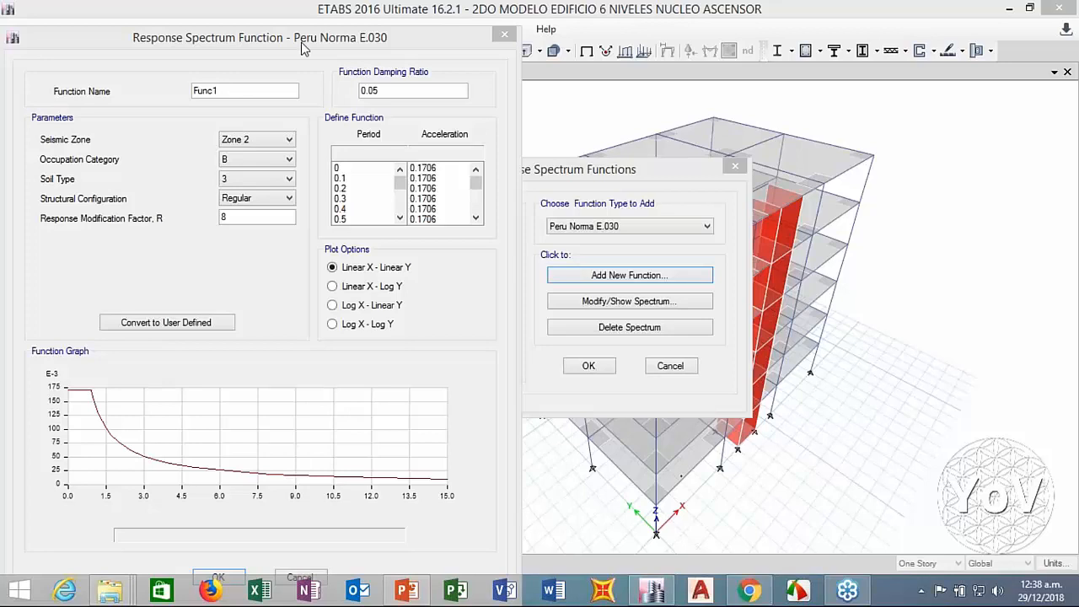
pyautogui.moveTo(304, 48); pyautogui.dragTo(351, 39)
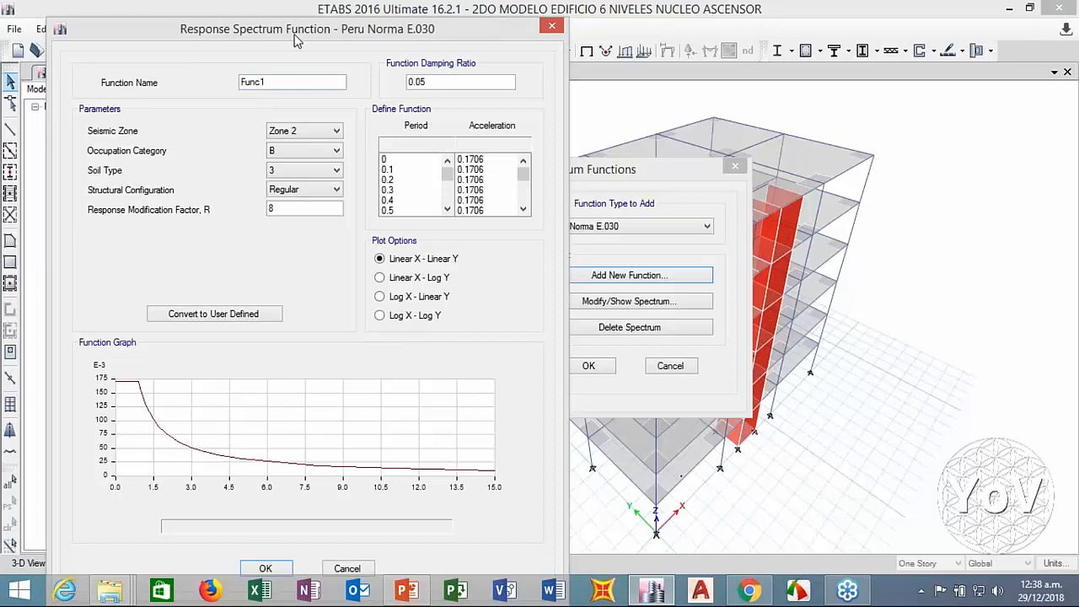
pyautogui.moveTo(301, 42); pyautogui.dragTo(284, 44)
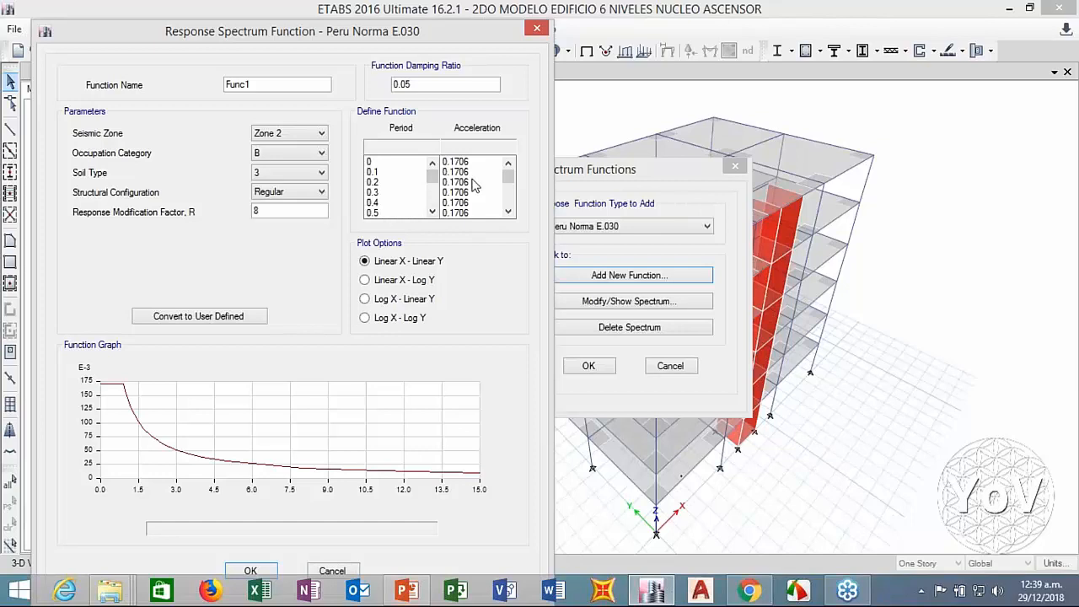
pyautogui.moveTo(116, 394)
pyautogui.moveTo(255, 37); pyautogui.dragTo(325, 65)
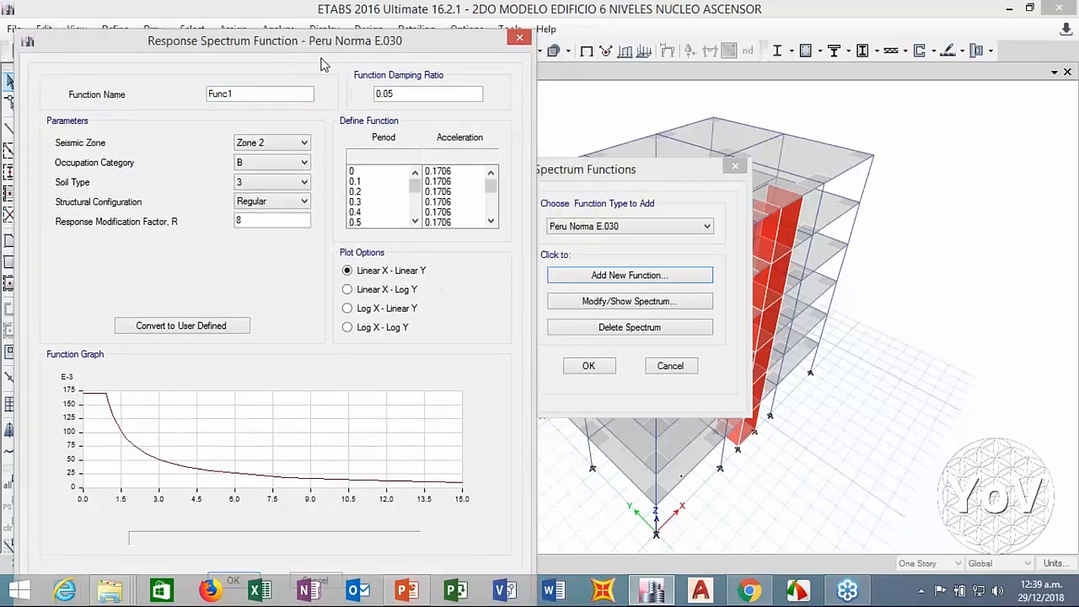